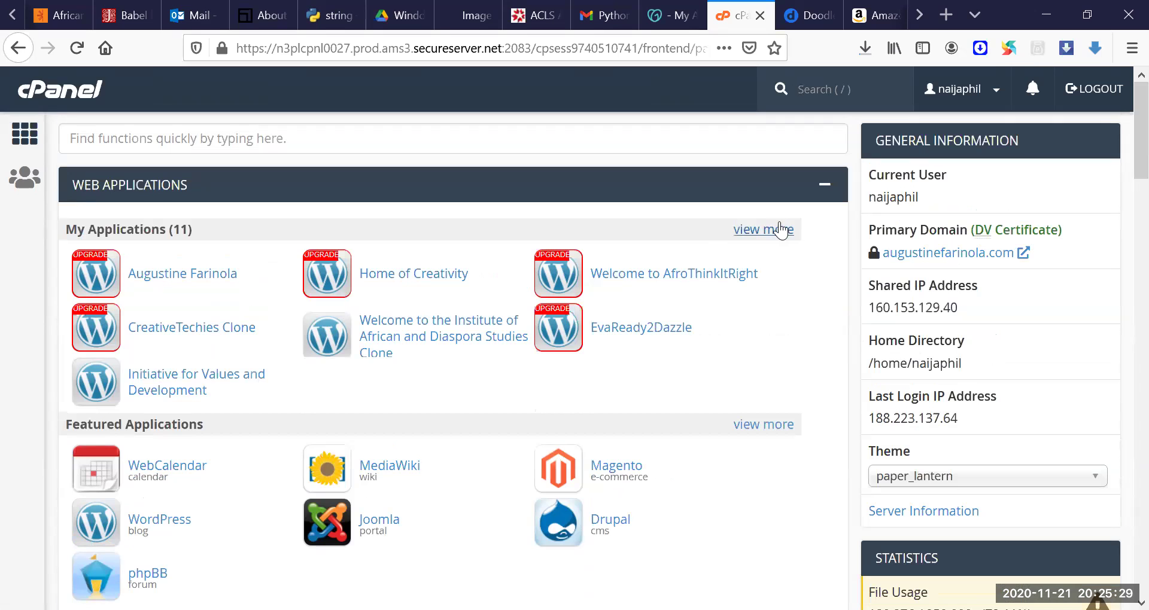
Step: Examine the web application, file, database, domain, software and security sections and the usage statistics on the hosting control panel's home page
{"action": "left_click_drag", "start_coordinate": [1135, 159], "coordinate": [1135, 175]}
{"action": "scroll", "coordinate": [1120, 161], "scroll_direction": "down", "scroll_amount": 3}
{"action": "scroll", "coordinate": [1119, 147], "scroll_direction": "up", "scroll_amount": 3}
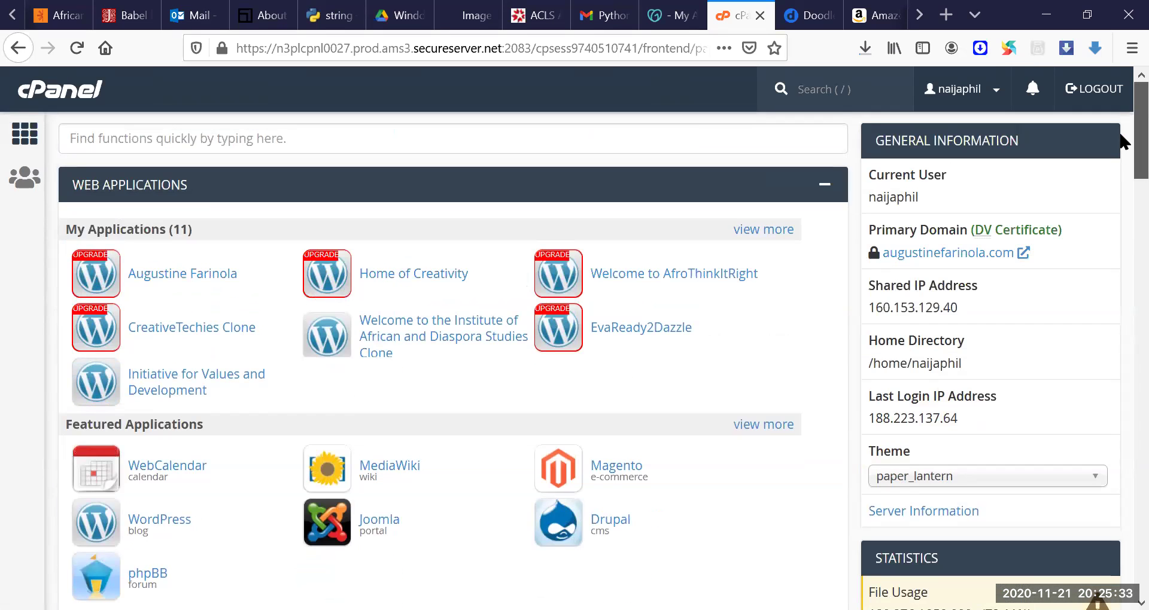
{"action": "scroll", "coordinate": [1118, 168], "scroll_direction": "down", "scroll_amount": 4}
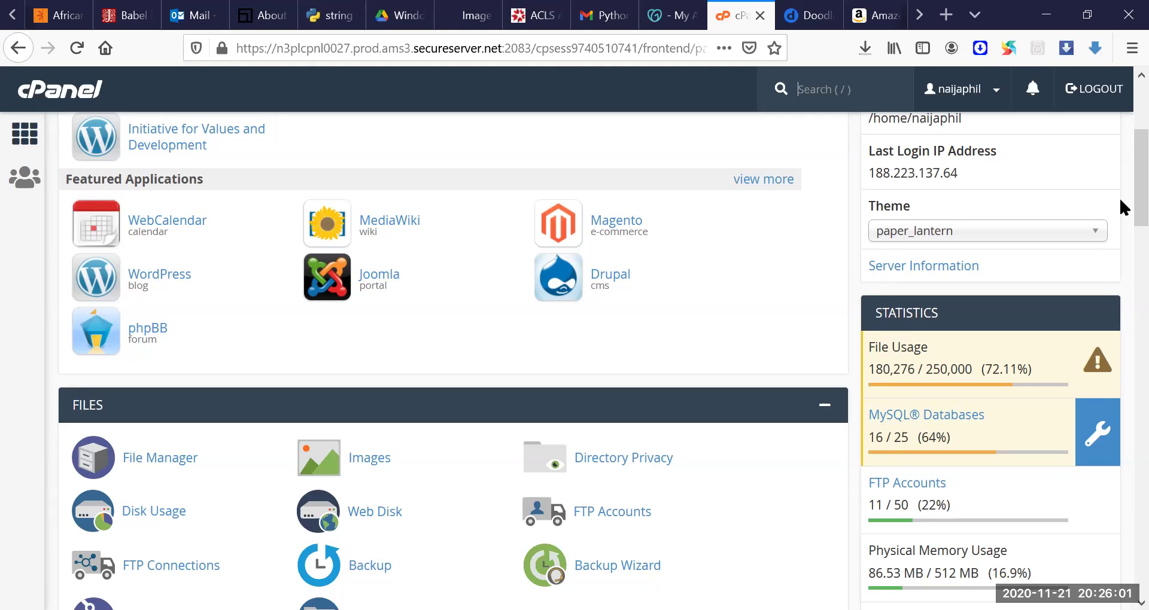
{"action": "scroll", "coordinate": [1119, 203], "scroll_direction": "down", "scroll_amount": 2}
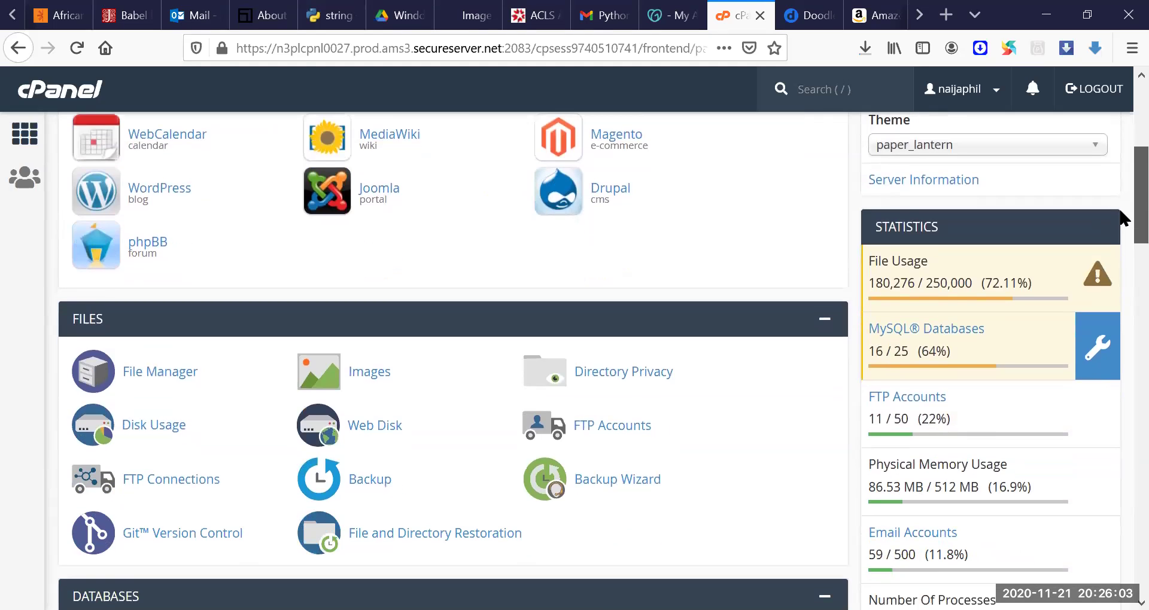
{"action": "scroll", "coordinate": [1122, 248], "scroll_direction": "down", "scroll_amount": 1}
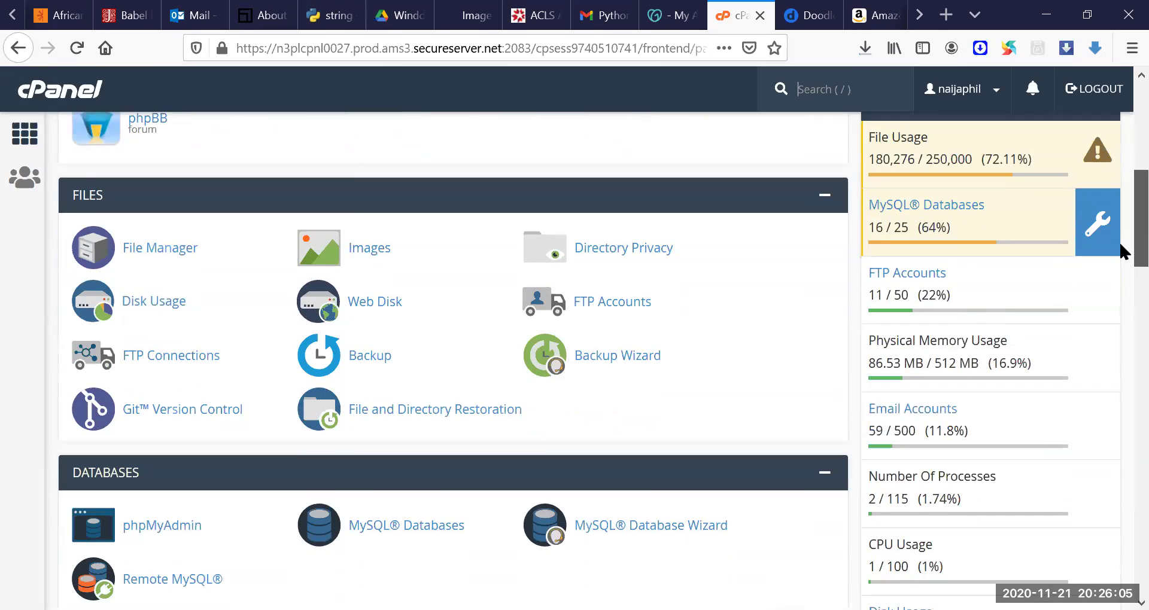
{"action": "scroll", "coordinate": [1119, 197], "scroll_direction": "up", "scroll_amount": 3}
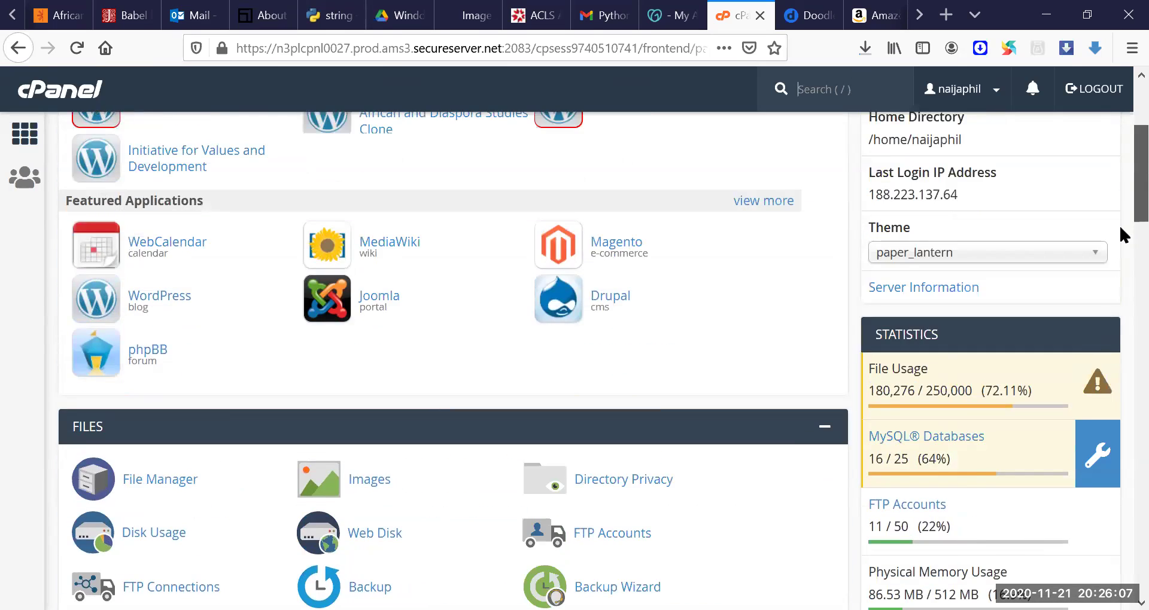
{"action": "scroll", "coordinate": [1121, 233], "scroll_direction": "down", "scroll_amount": 3}
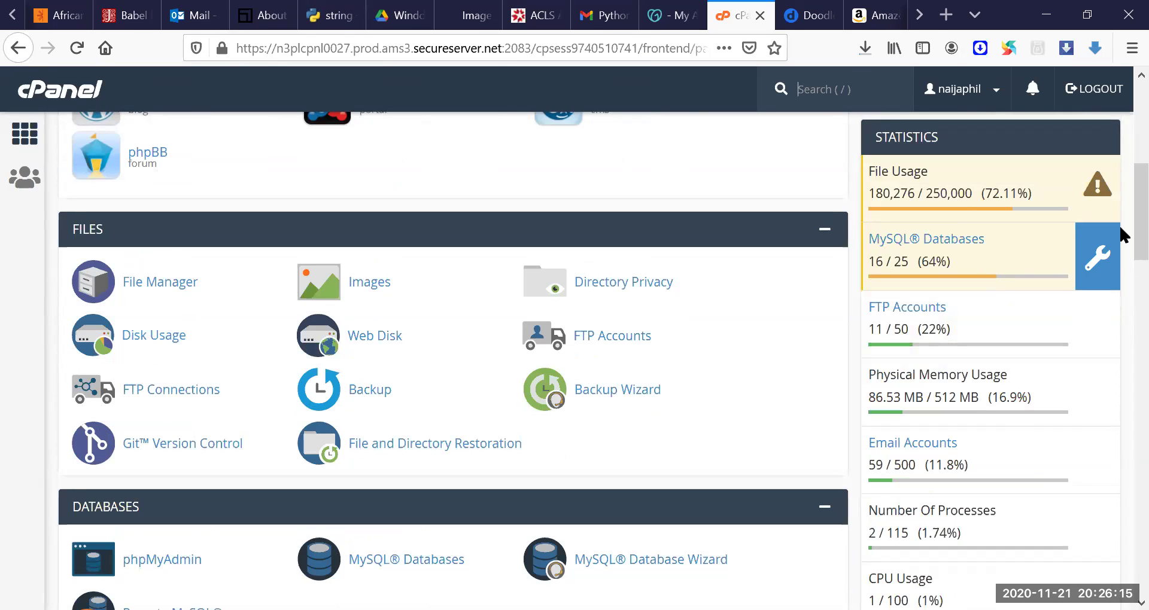
{"action": "scroll", "coordinate": [1118, 198], "scroll_direction": "up", "scroll_amount": 3}
{"action": "scroll", "coordinate": [1119, 130], "scroll_direction": "up", "scroll_amount": 3}
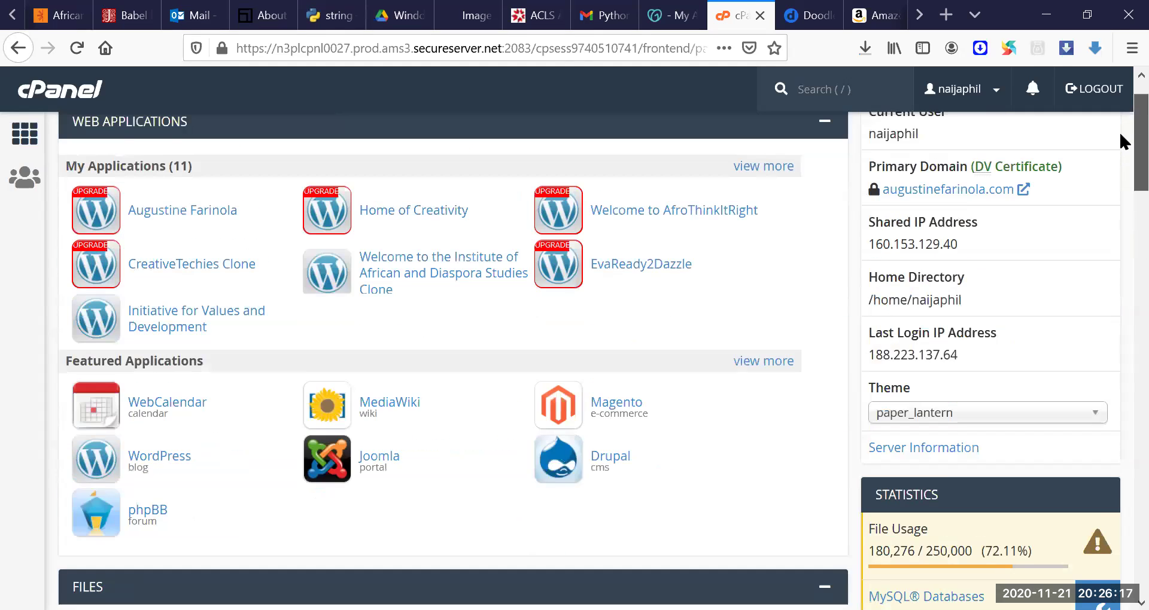
{"action": "scroll", "coordinate": [1119, 256], "scroll_direction": "down", "scroll_amount": 10}
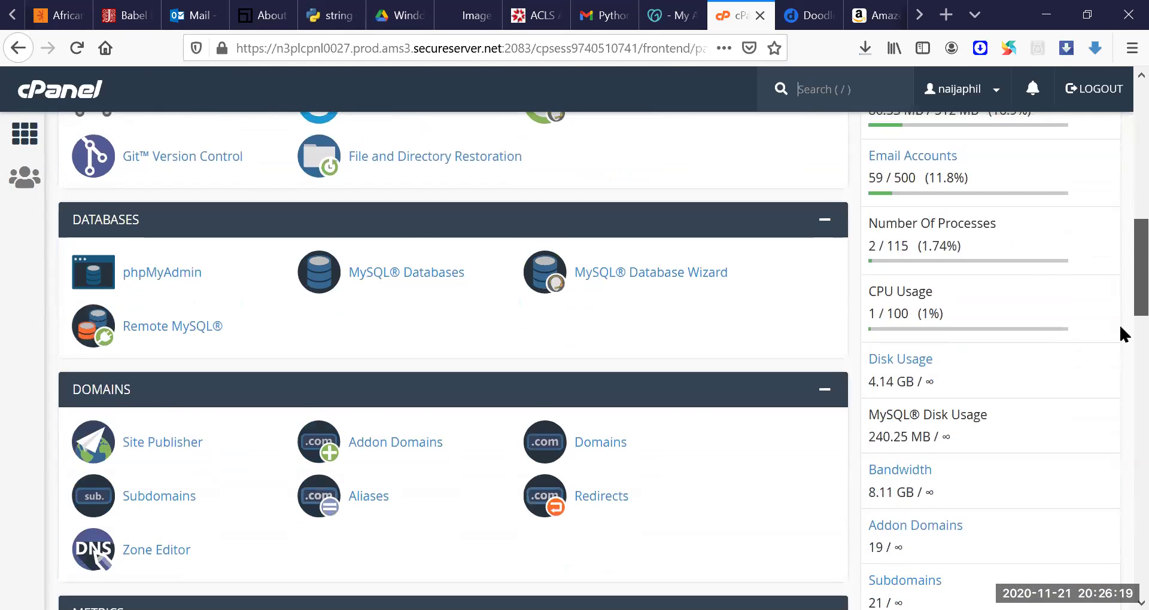
{"action": "scroll", "coordinate": [1121, 328], "scroll_direction": "down", "scroll_amount": 4}
{"action": "scroll", "coordinate": [1121, 390], "scroll_direction": "down", "scroll_amount": 6}
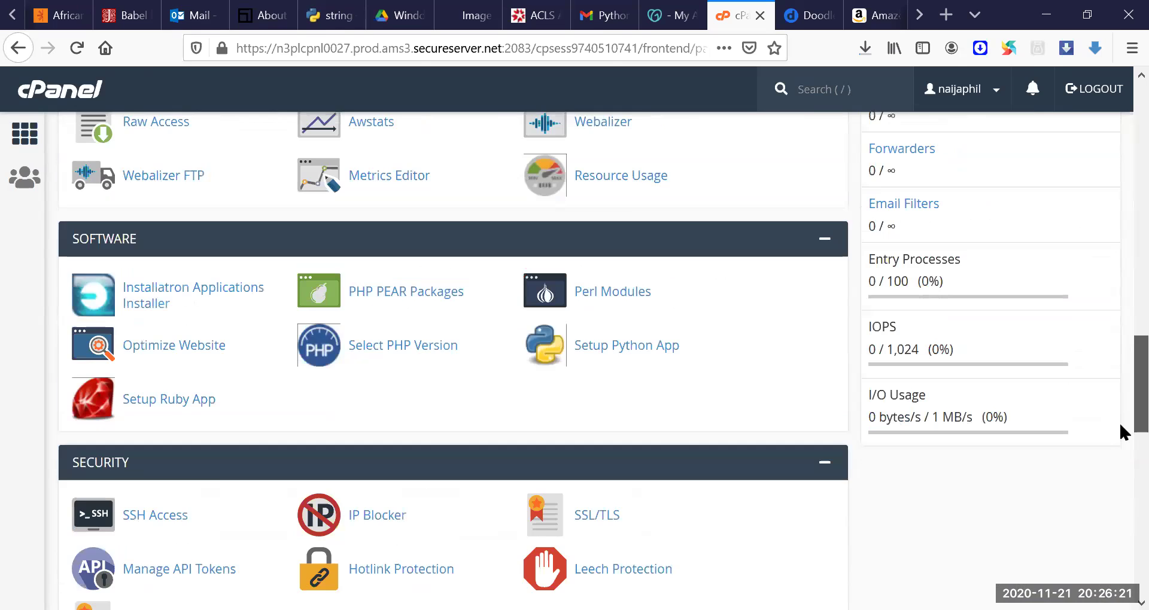
{"action": "scroll", "coordinate": [1120, 231], "scroll_direction": "down", "scroll_amount": 3}
{"action": "scroll", "coordinate": [1120, 180], "scroll_direction": "up", "scroll_amount": 15}
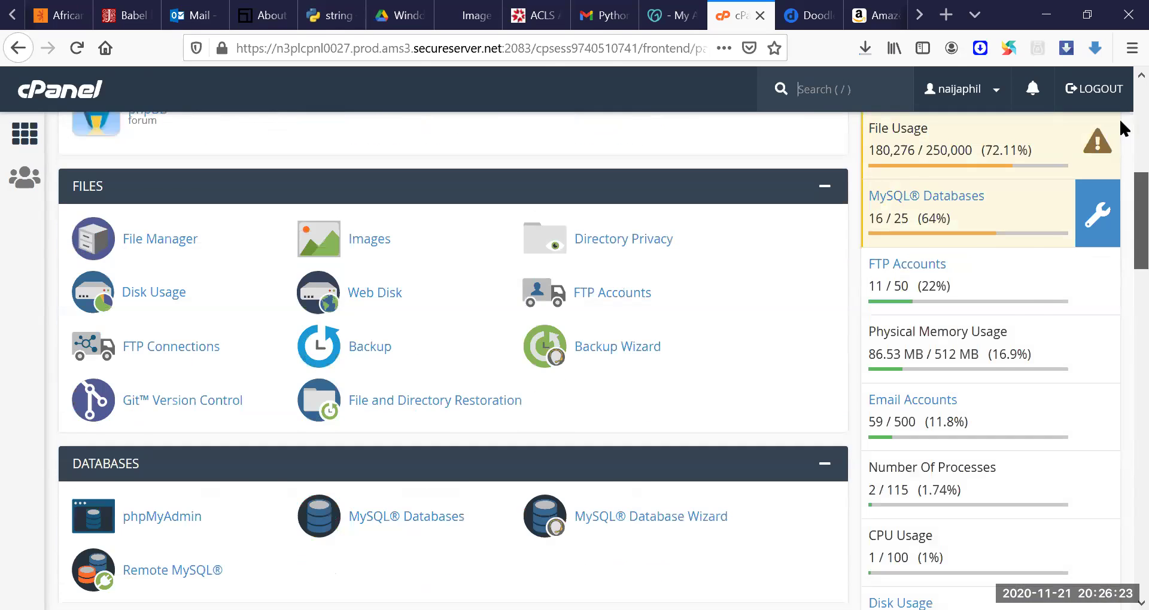
{"action": "scroll", "coordinate": [1120, 126], "scroll_direction": "up", "scroll_amount": 10}
{"action": "scroll", "coordinate": [1120, 209], "scroll_direction": "down", "scroll_amount": 8}
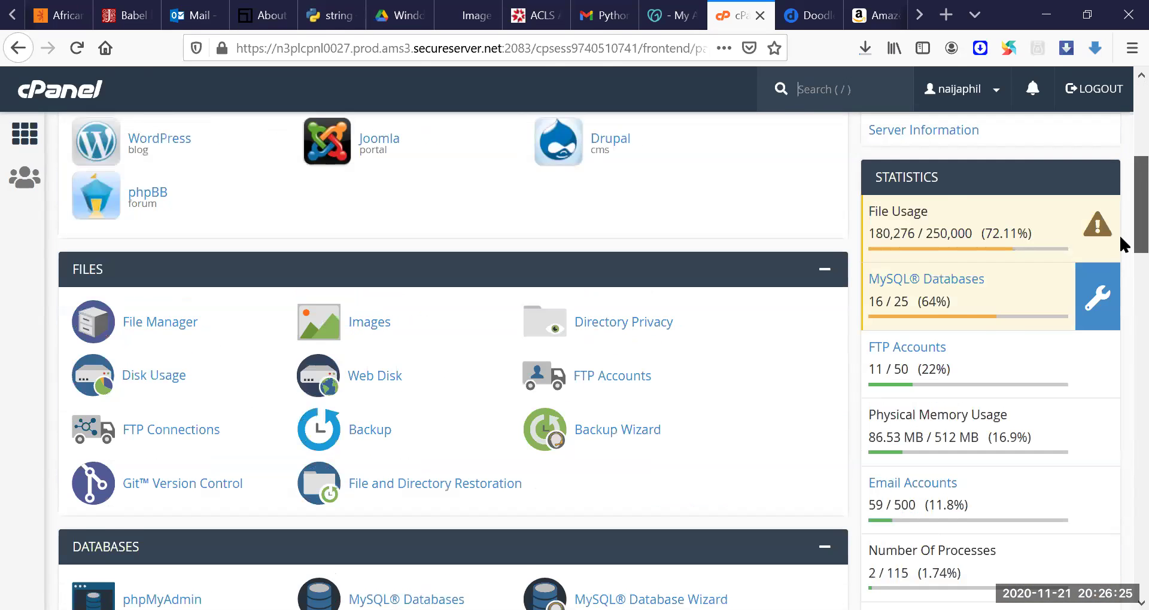
{"action": "scroll", "coordinate": [1121, 244], "scroll_direction": "down", "scroll_amount": 3}
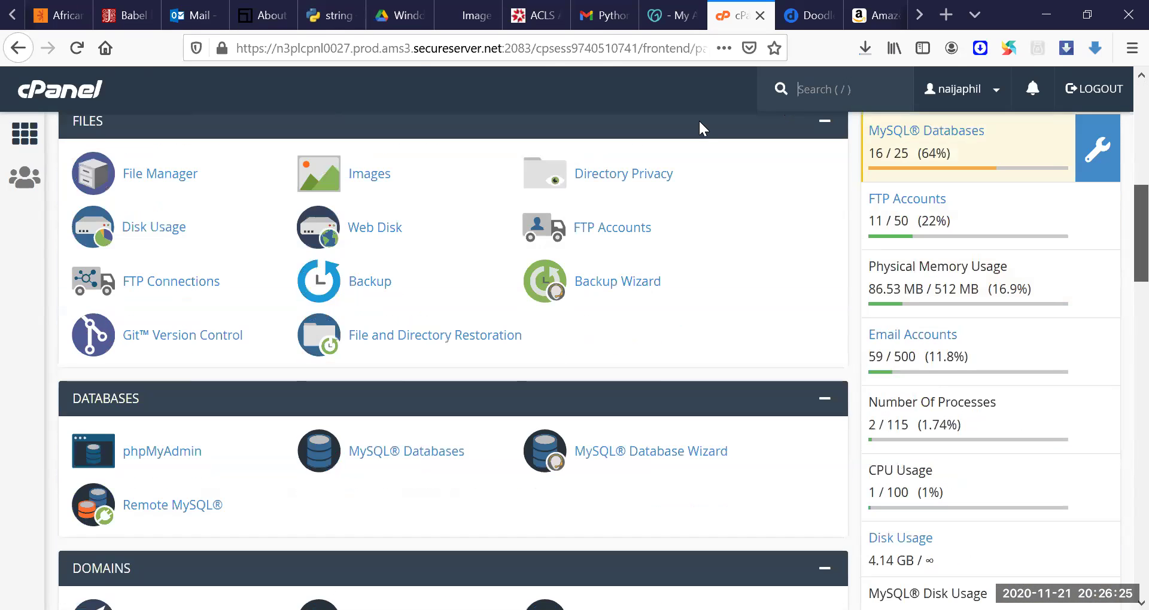
{"action": "left_click", "coordinate": [610, 235]}
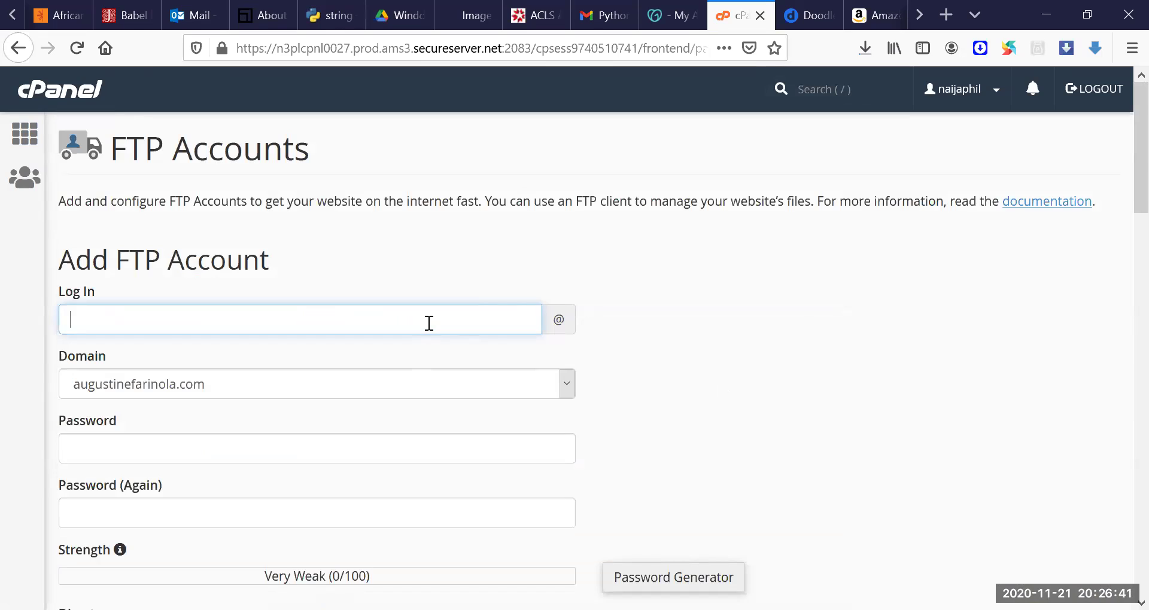
{"action": "type", "text": "www."}
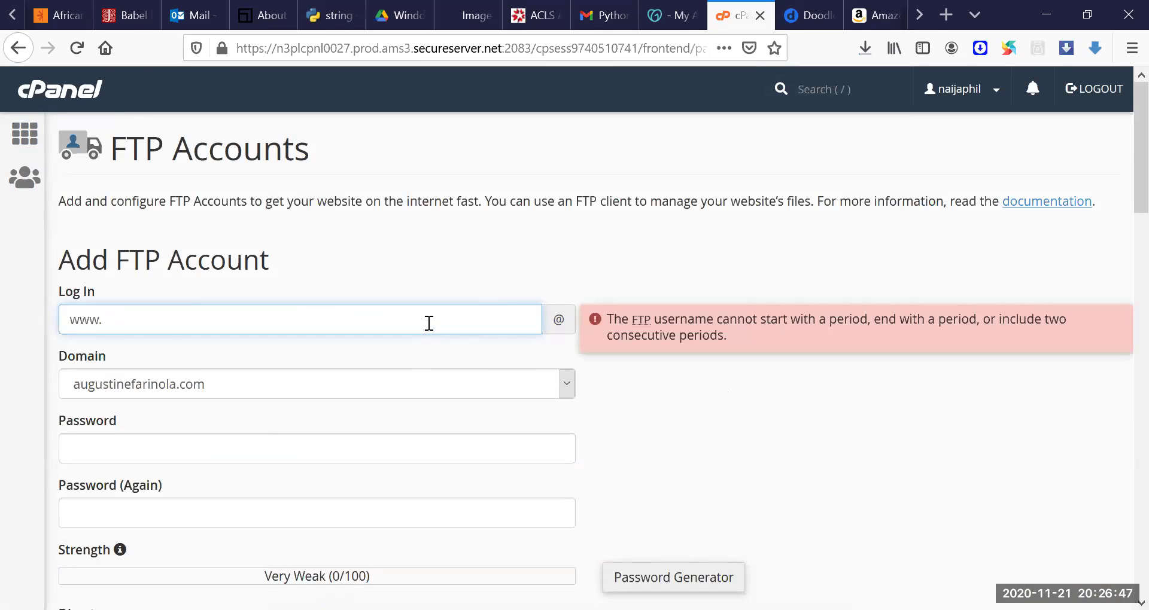
{"action": "type", "text": "winner"}
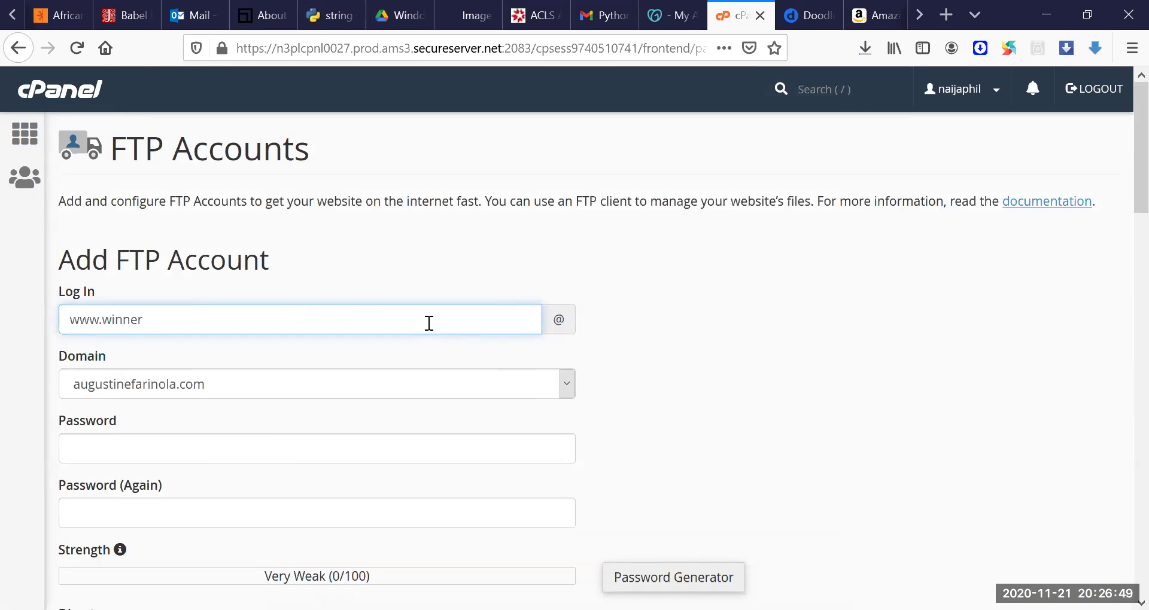
{"action": "type", "text": "profile.com"}
Step: Show the FTP client configuration for the existing account whose path ends in medialtd.com and review its manual settings and configuration files
{"action": "scroll", "coordinate": [1119, 299], "scroll_direction": "down", "scroll_amount": 10}
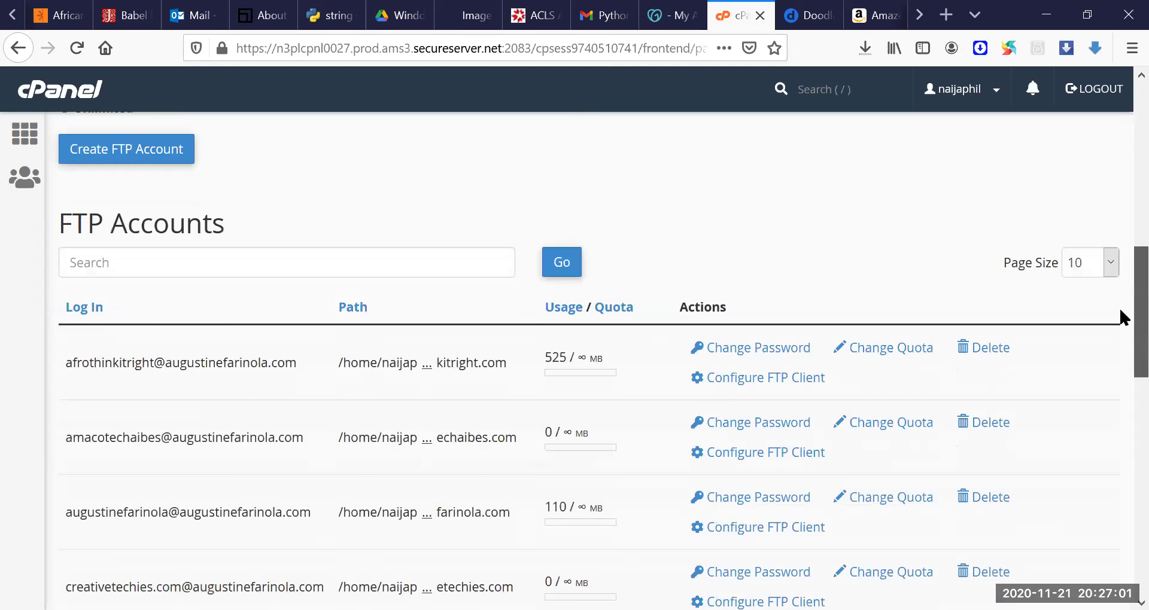
{"action": "scroll", "coordinate": [1121, 323], "scroll_direction": "down", "scroll_amount": 3}
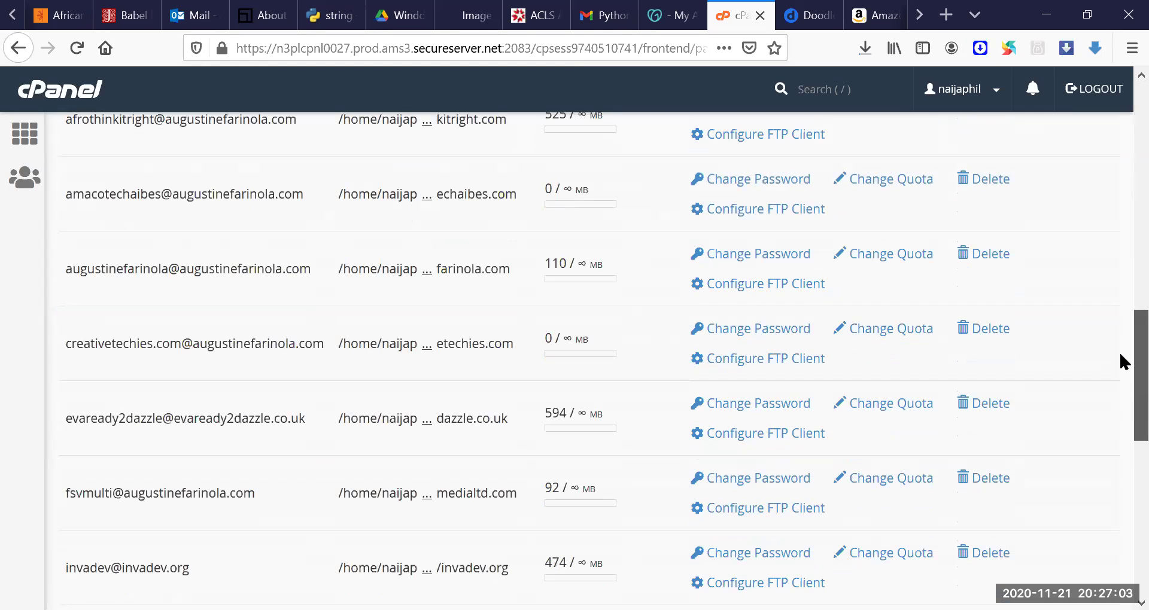
{"action": "scroll", "coordinate": [1120, 356], "scroll_direction": "down", "scroll_amount": 1}
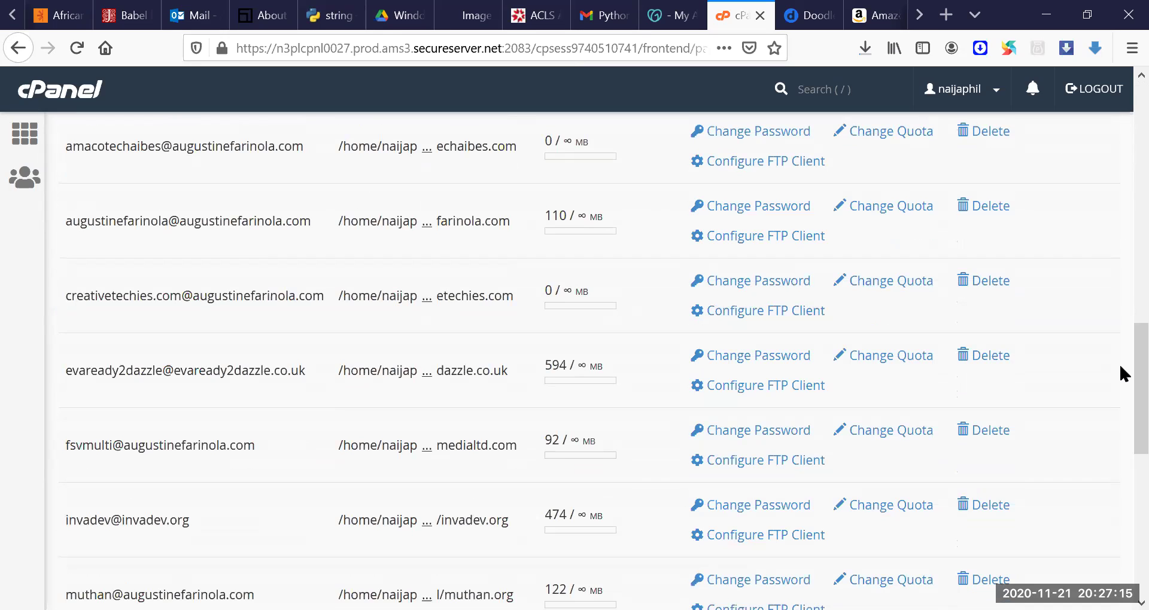
{"action": "left_click", "coordinate": [751, 464]}
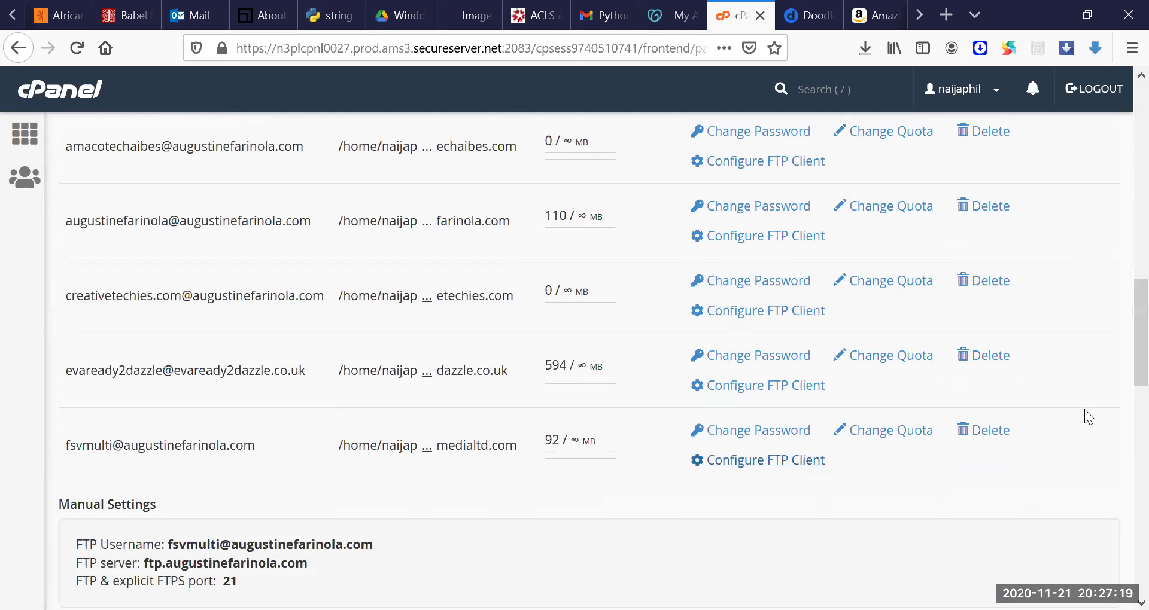
{"action": "scroll", "coordinate": [1120, 359], "scroll_direction": "down", "scroll_amount": 3}
{"action": "scroll", "coordinate": [1119, 374], "scroll_direction": "down", "scroll_amount": 1}
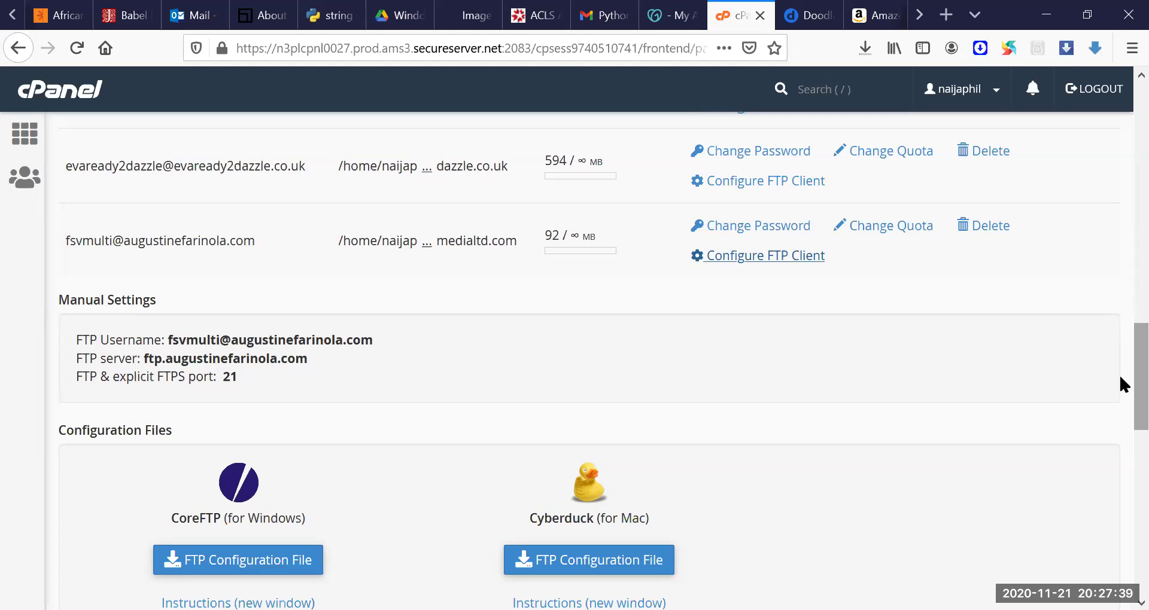
{"action": "scroll", "coordinate": [1121, 184], "scroll_direction": "up", "scroll_amount": 15}
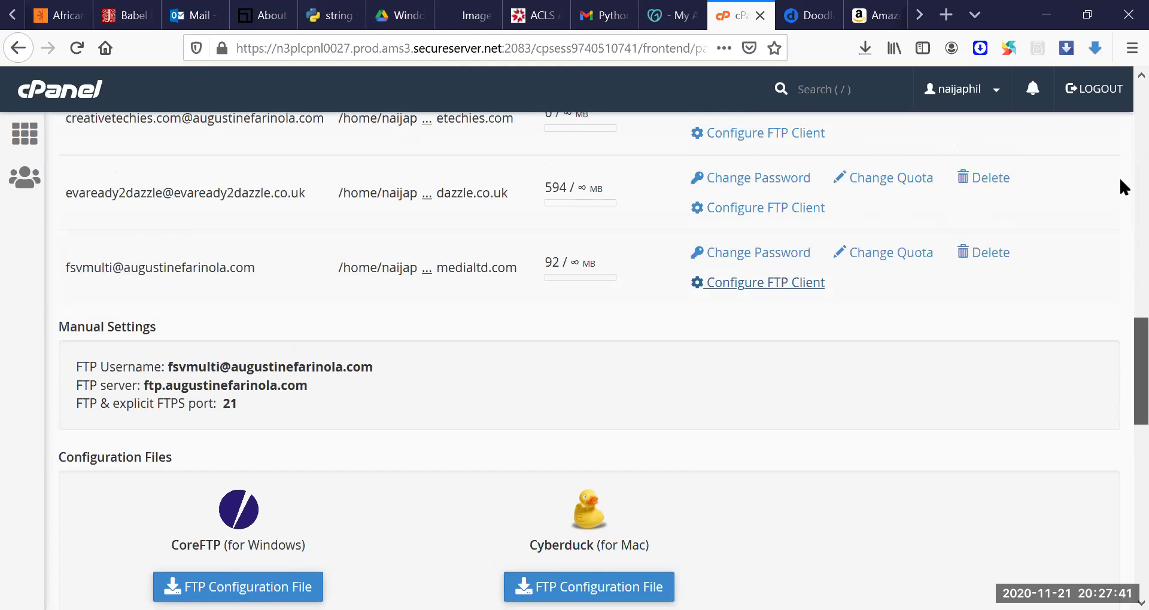
Step: Return to the control panel's home page and open the WordPress login page of africanresearchersnetwork.co.uk
{"action": "left_click", "coordinate": [25, 139]}
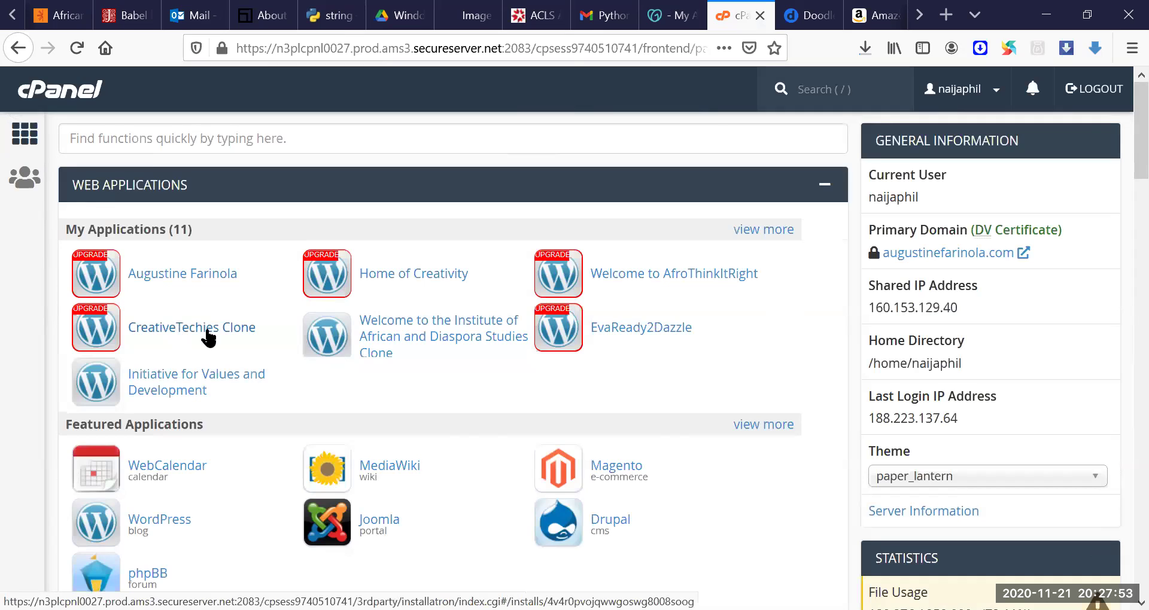
{"action": "left_click", "coordinate": [604, 538]}
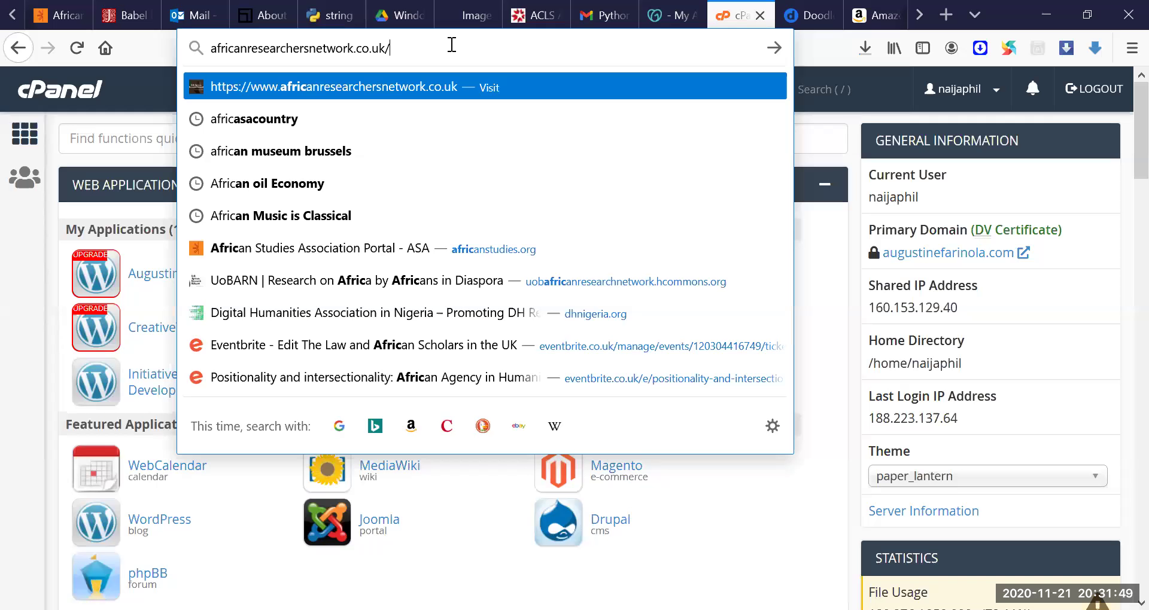
{"action": "key", "text": "Return"}
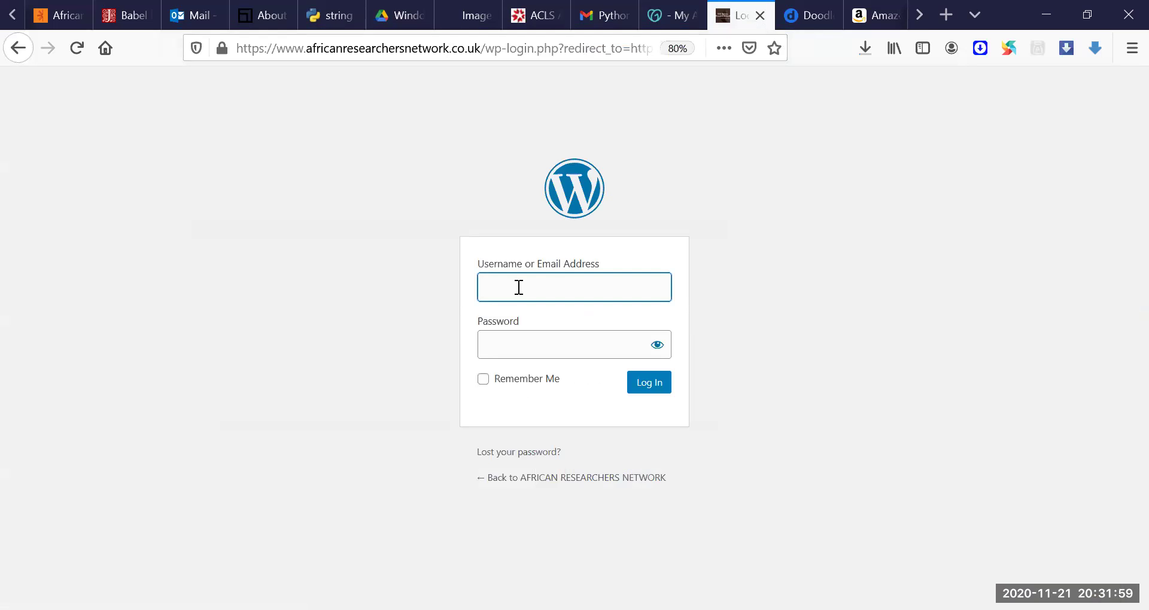
Step: Fill the login form with the saved Admin1 username and password, temporarily revealing the password field
{"action": "left_click", "coordinate": [519, 289]}
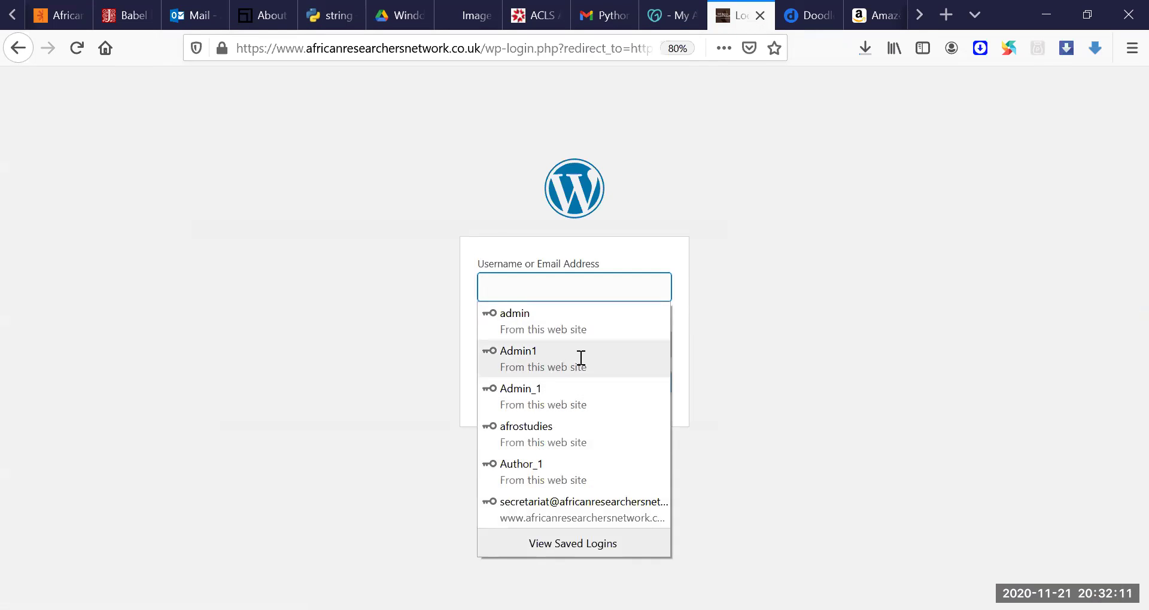
{"action": "left_click", "coordinate": [649, 353]}
{"action": "left_click", "coordinate": [656, 346]}
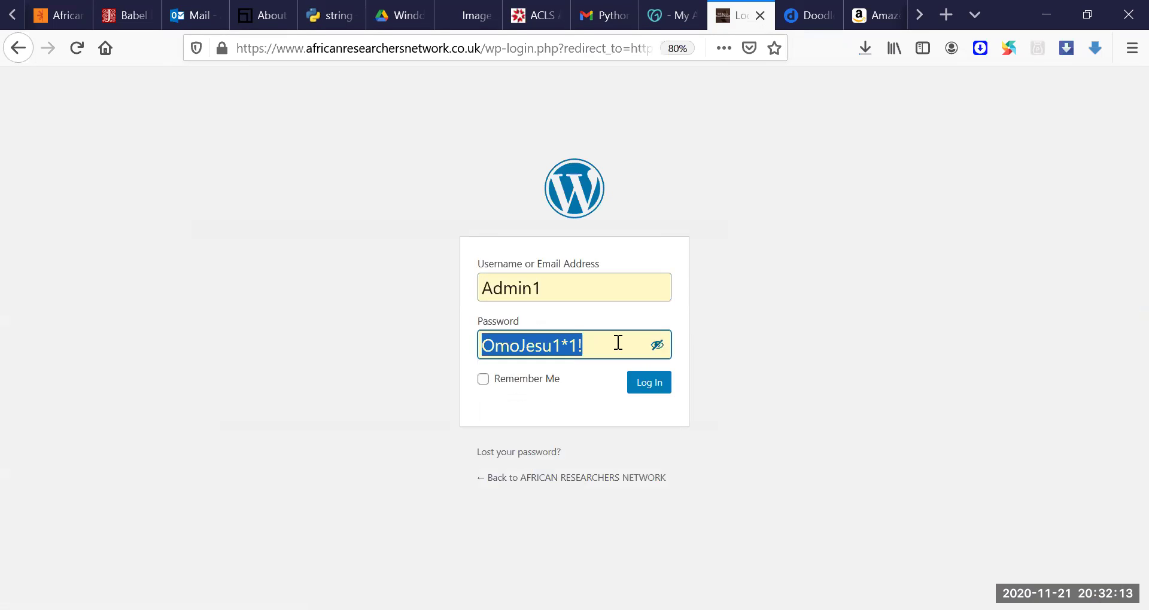
{"action": "left_click", "coordinate": [607, 346]}
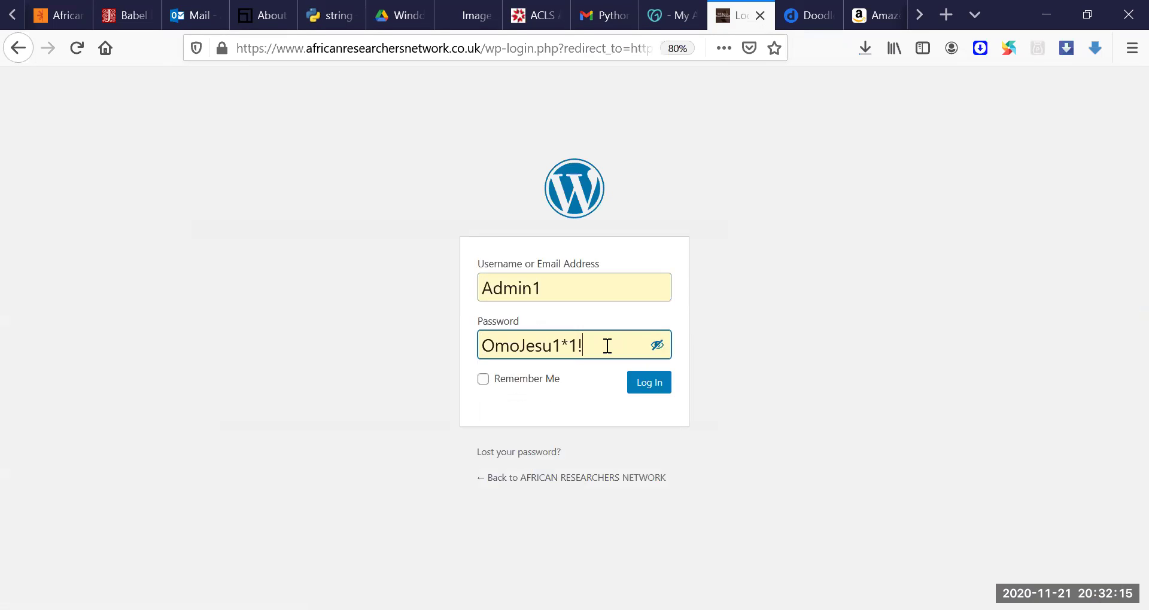
{"action": "left_click_drag", "start_coordinate": [582, 345], "coordinate": [457, 334]}
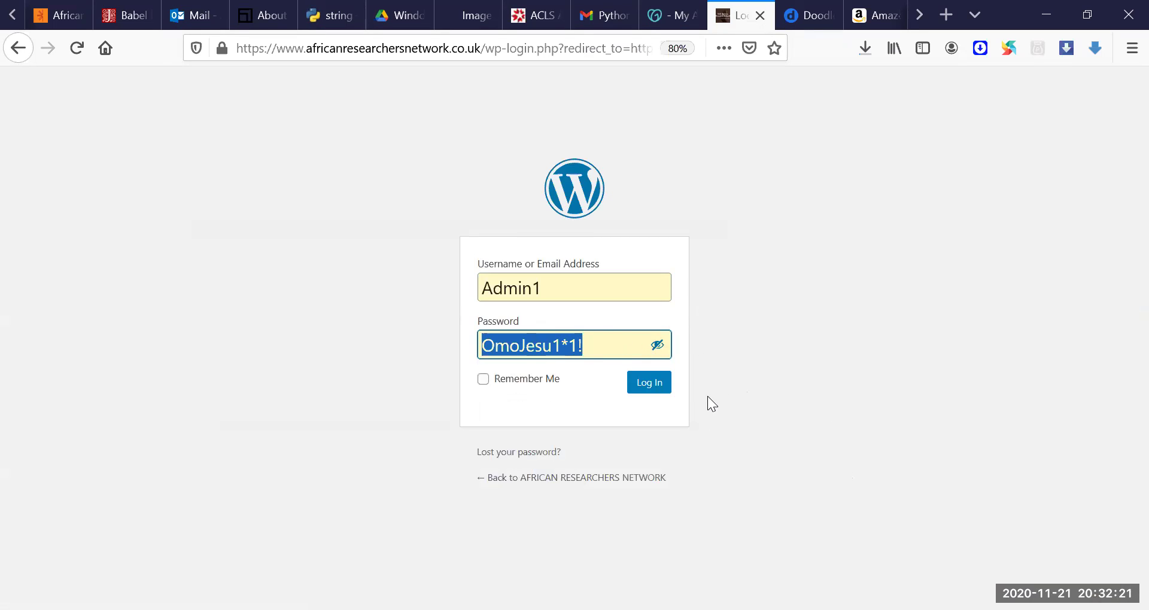
{"action": "left_click", "coordinate": [656, 347]}
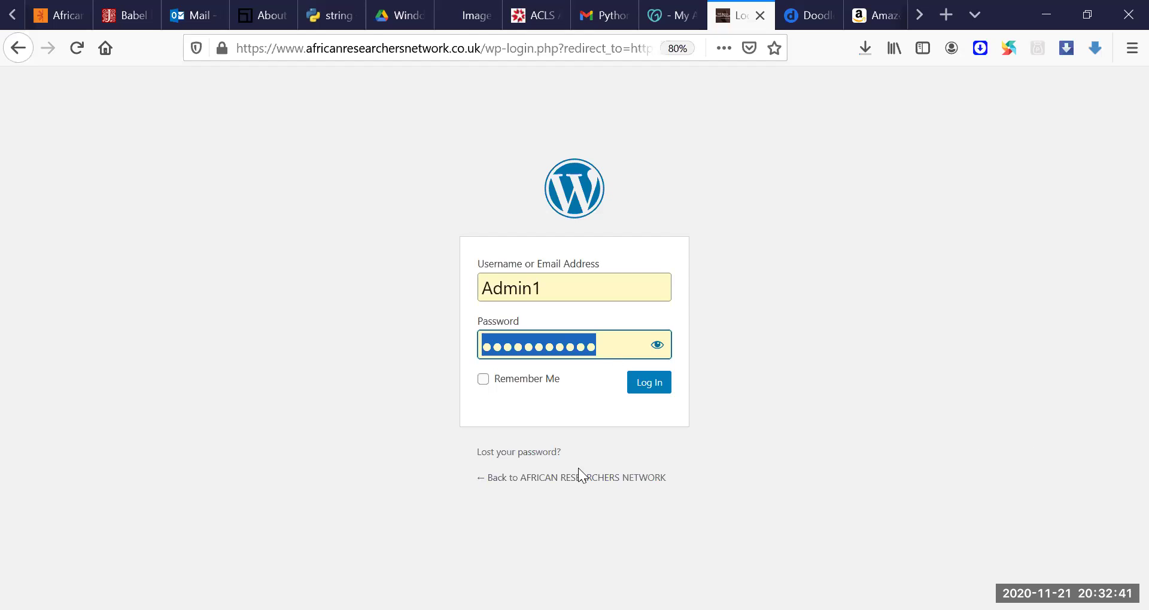
Step: Clear the username field and fill the login form with the saved afrostudies username and password
{"action": "left_click", "coordinate": [592, 293]}
{"action": "left_click_drag", "start_coordinate": [582, 287], "coordinate": [400, 287]}
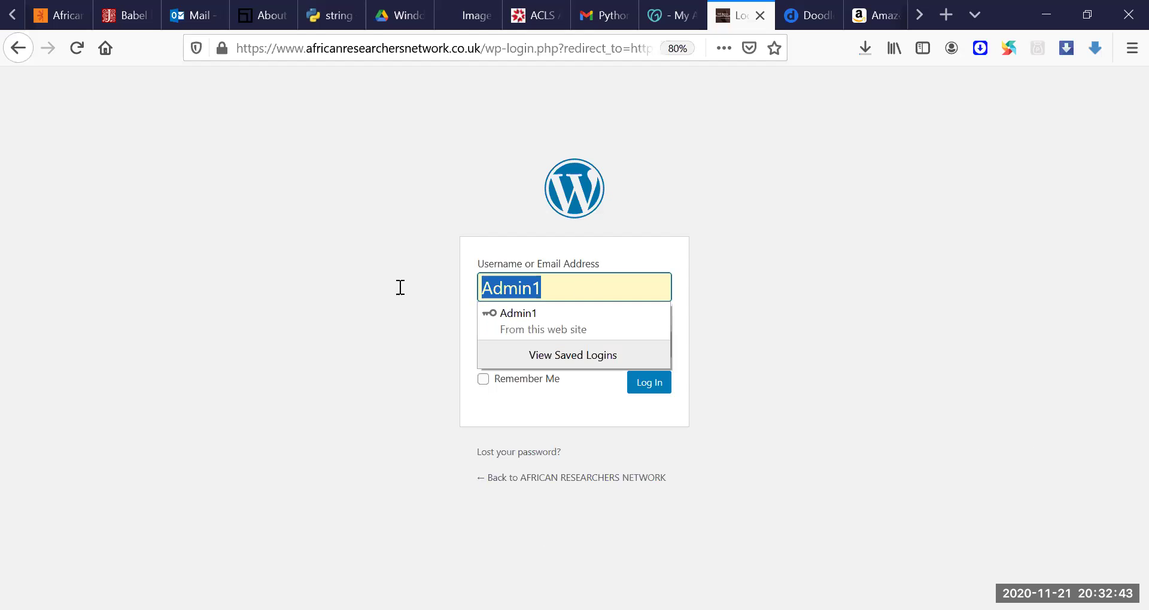
{"action": "key", "text": "BackSpace"}
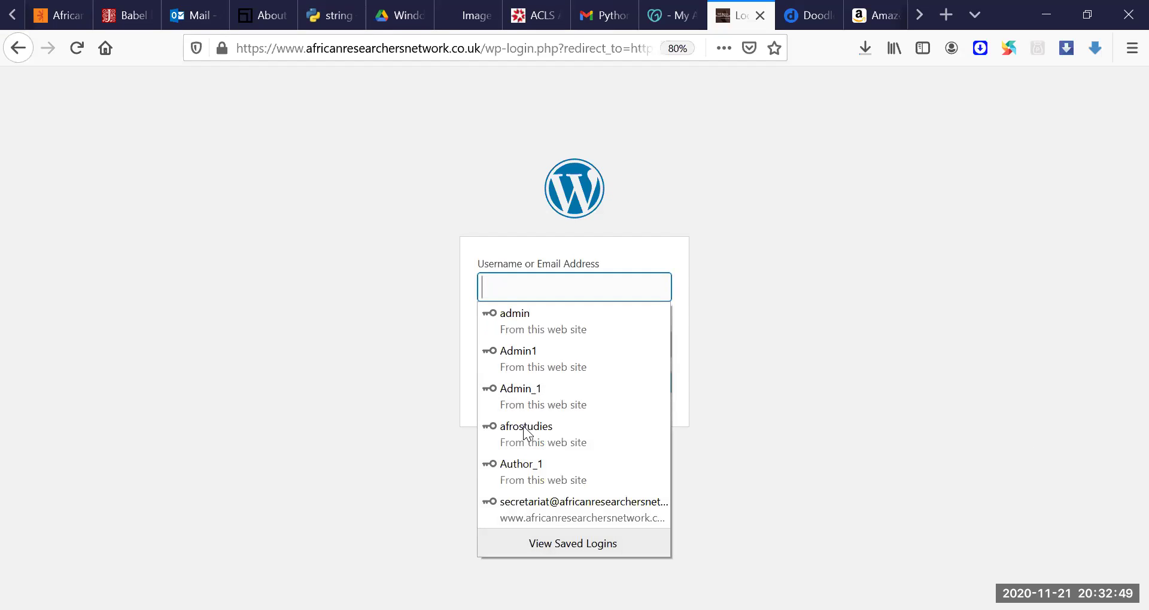
{"action": "left_click", "coordinate": [523, 430]}
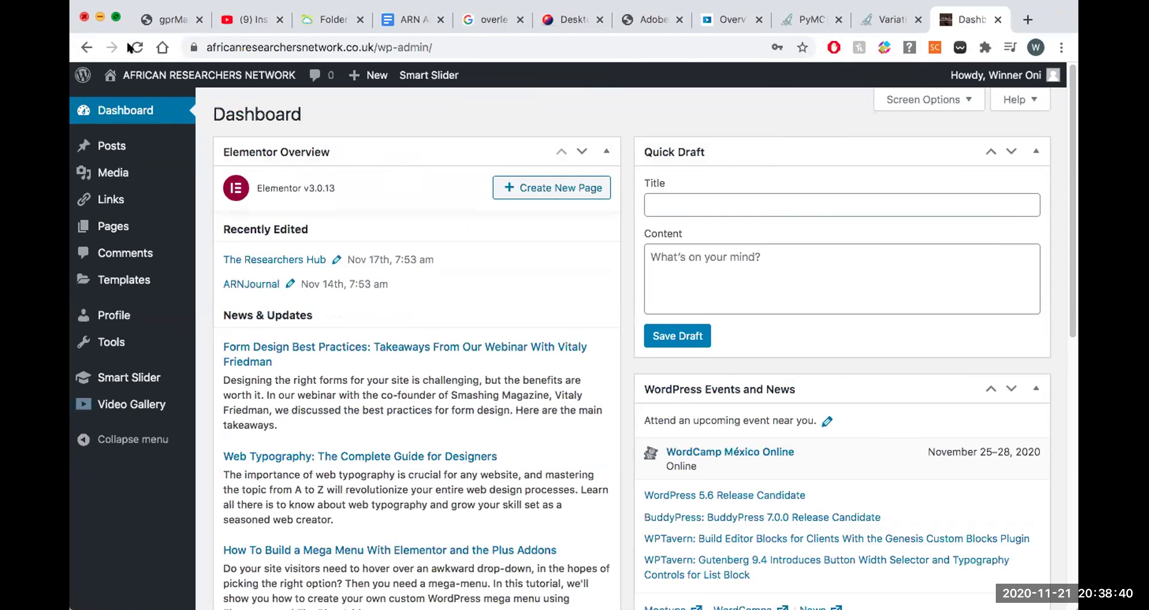
Step: Open the Themes management page in the muthan.org WordPress dashboard
{"action": "mouse_move", "coordinate": [78, 164]}
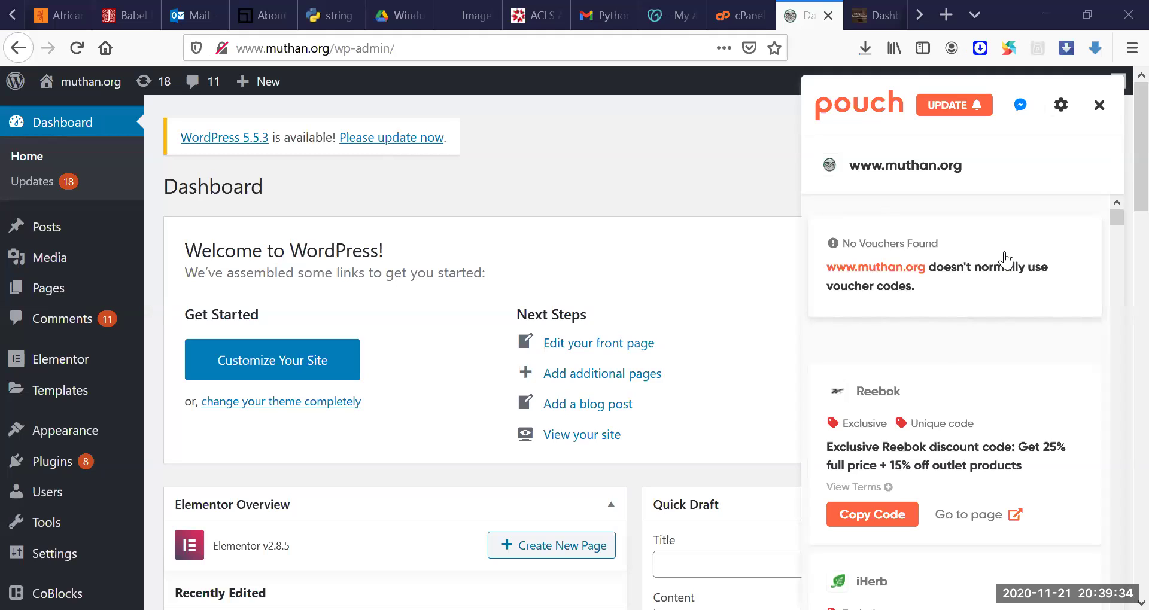
{"action": "mouse_move", "coordinate": [77, 432]}
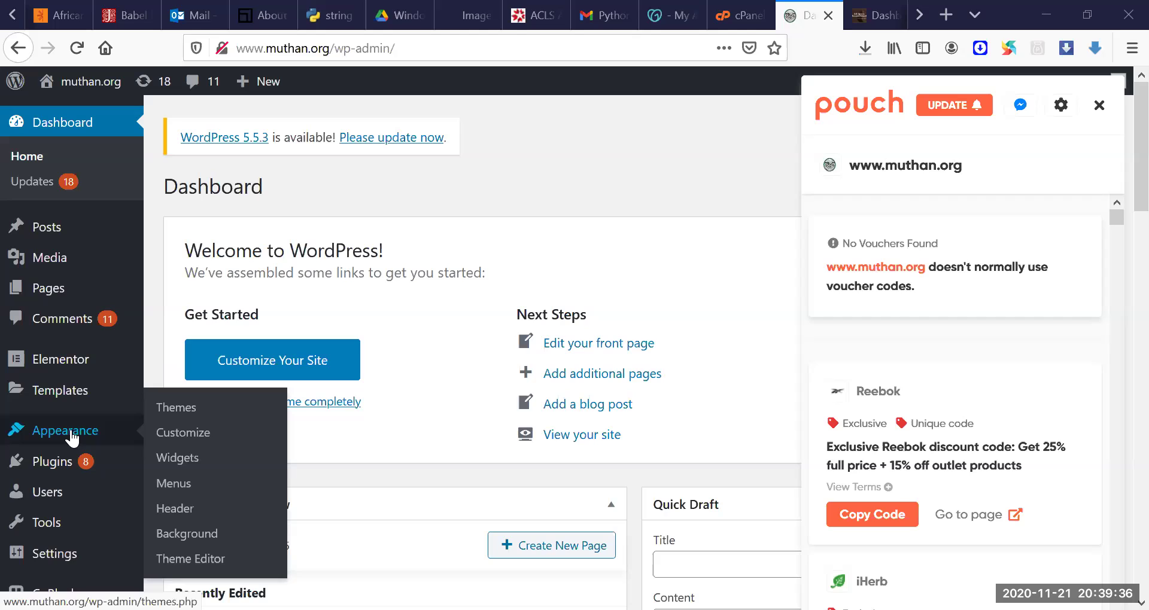
{"action": "left_click", "coordinate": [64, 439]}
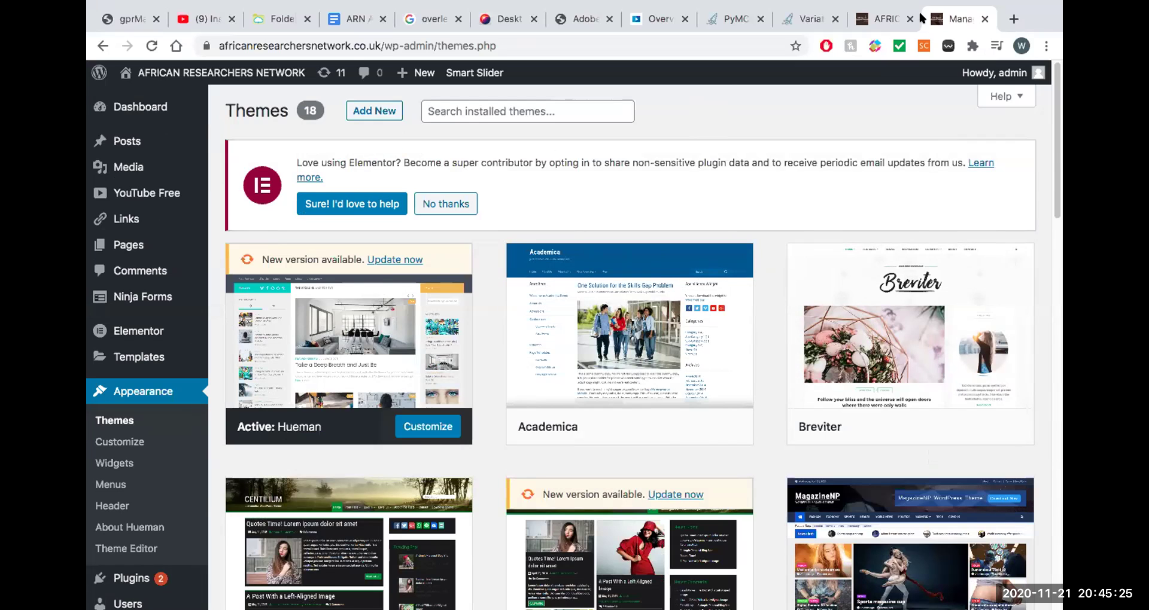
Step: Check the African Researchers Network home page, then look through the themes installed on that site
{"action": "left_click", "coordinate": [868, 13]}
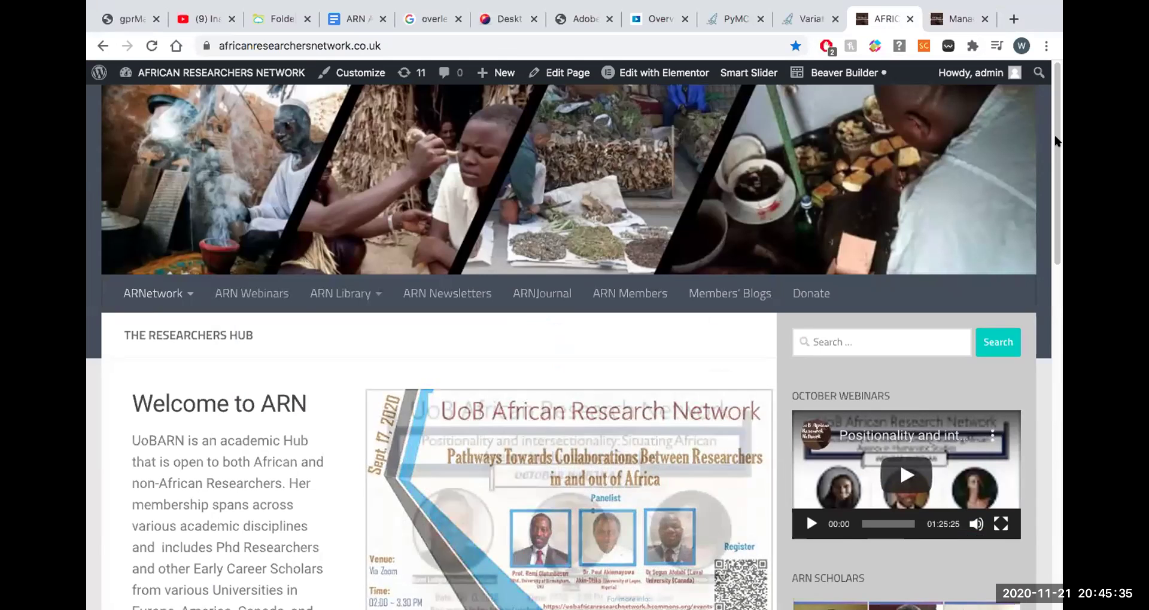
{"action": "left_click", "coordinate": [936, 24]}
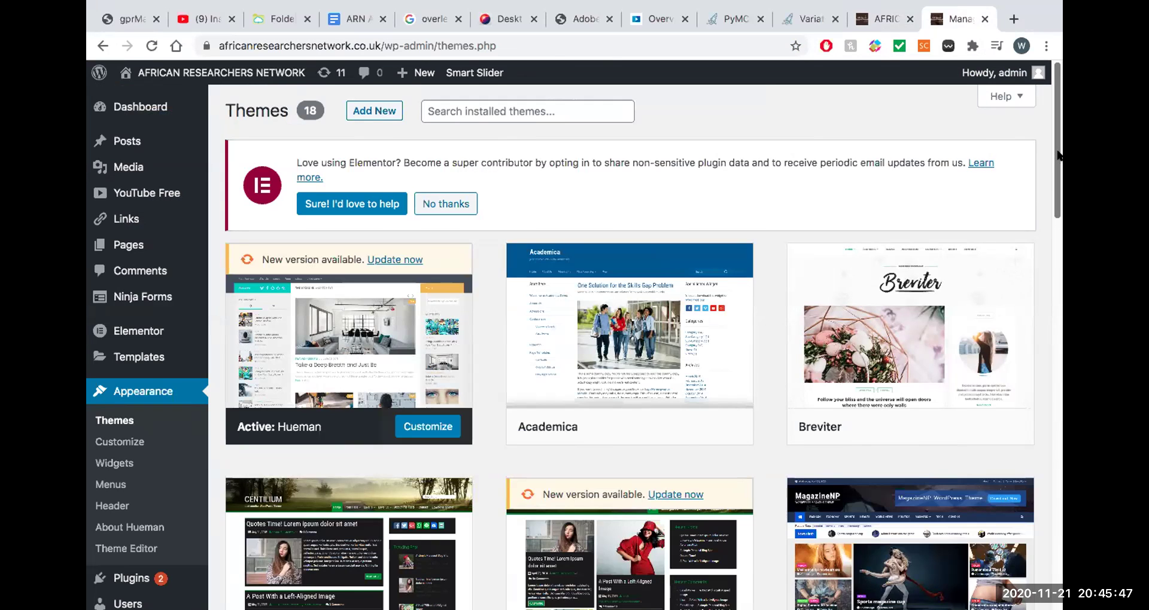
{"action": "left_click_drag", "start_coordinate": [1057, 156], "coordinate": [1058, 192]}
{"action": "mouse_move", "coordinate": [910, 197]}
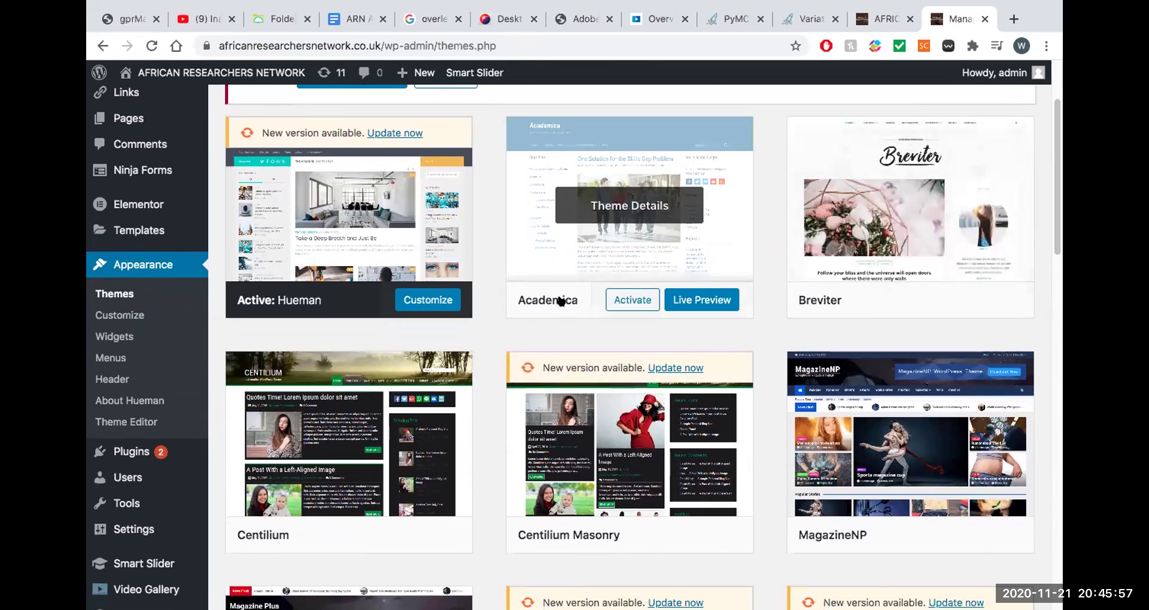
{"action": "left_click_drag", "start_coordinate": [1056, 193], "coordinate": [1058, 121]}
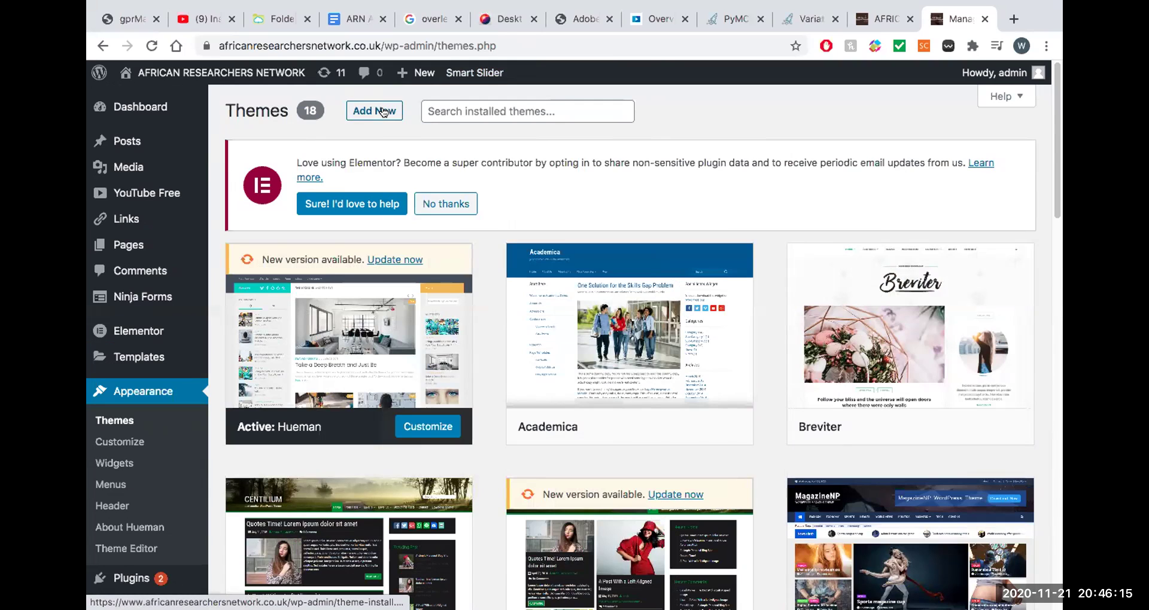
Step: Open the page for adding new themes and search the theme directory for "academics"
{"action": "left_click", "coordinate": [383, 112]}
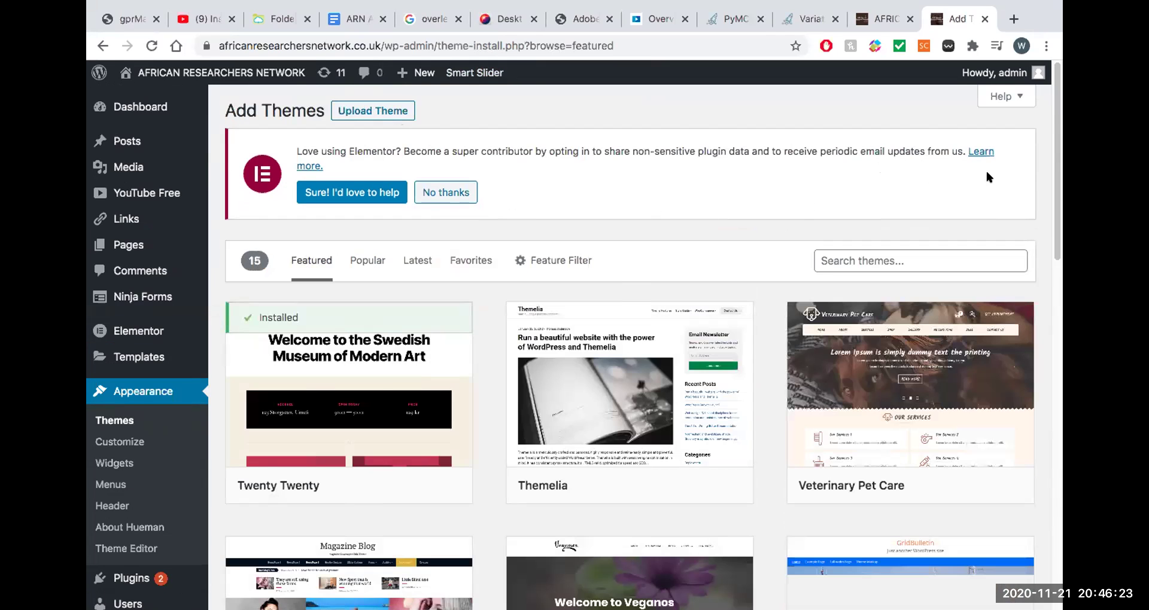
{"action": "left_click_drag", "start_coordinate": [1054, 108], "coordinate": [1056, 143]}
{"action": "left_click", "coordinate": [932, 179]}
{"action": "type", "text": "academ"}
{"action": "type", "text": "isc"}
{"action": "key", "text": "BackSpace"}
{"action": "key", "text": "BackSpace"}
{"action": "type", "text": "cs"}
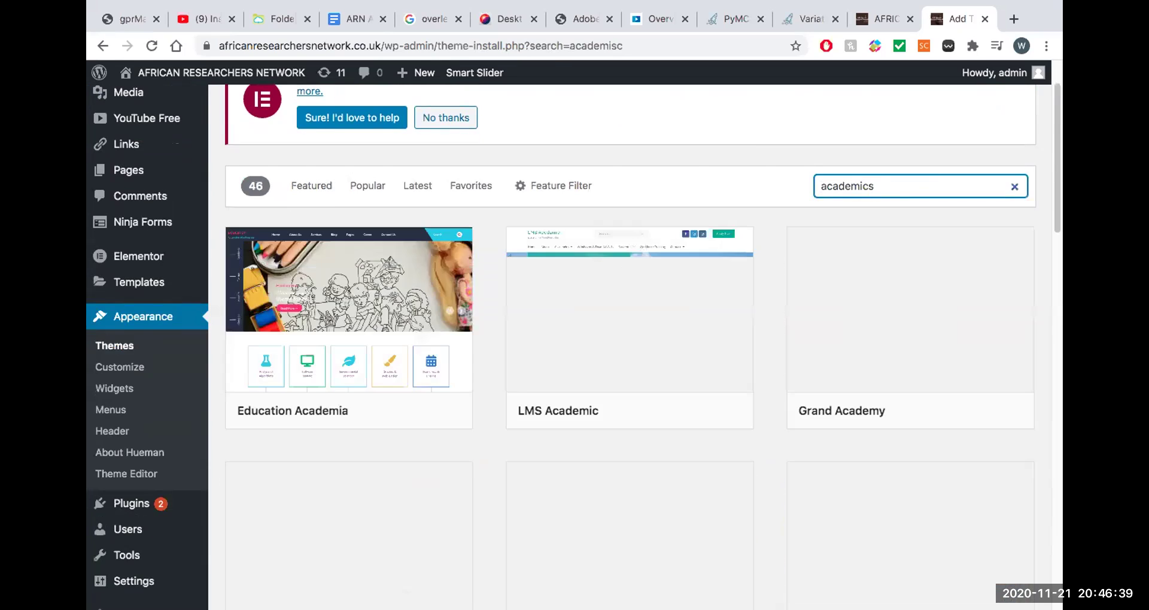
Step: Change the theme search to "academia" and look through the matching themes
{"action": "key", "text": "BackSpace"}
{"action": "key", "text": "BackSpace"}
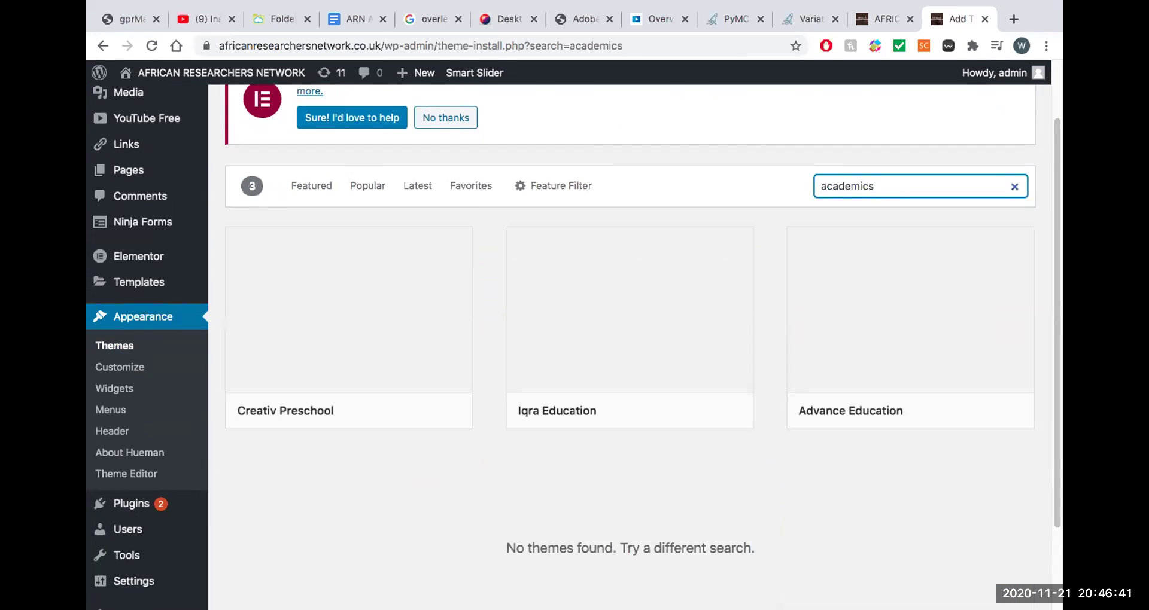
{"action": "type", "text": "a"}
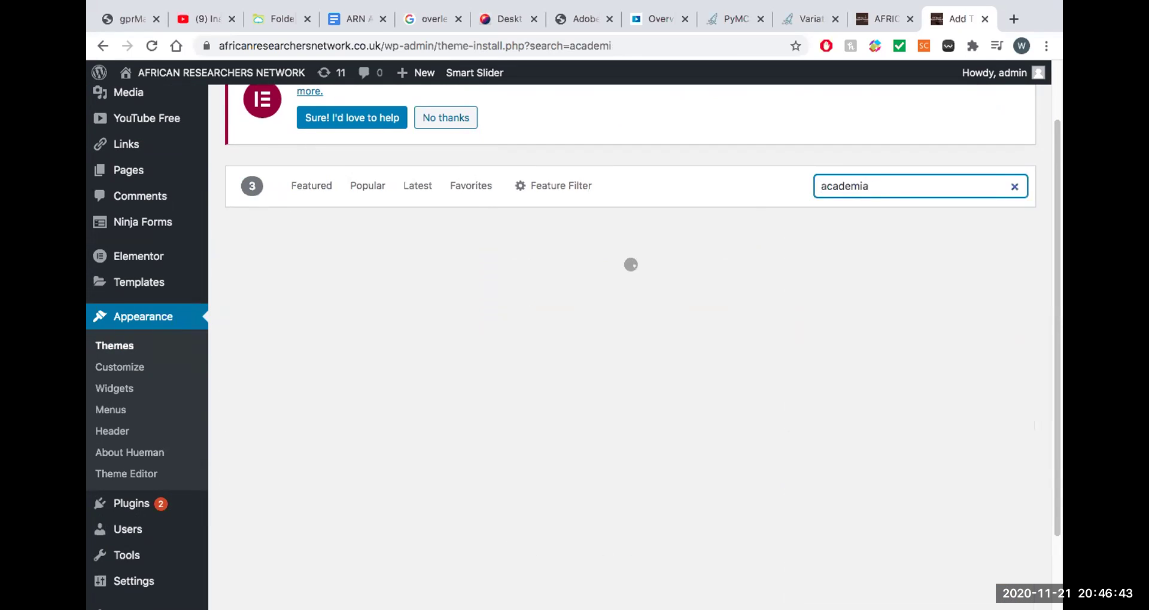
{"action": "mouse_move", "coordinate": [1057, 6]}
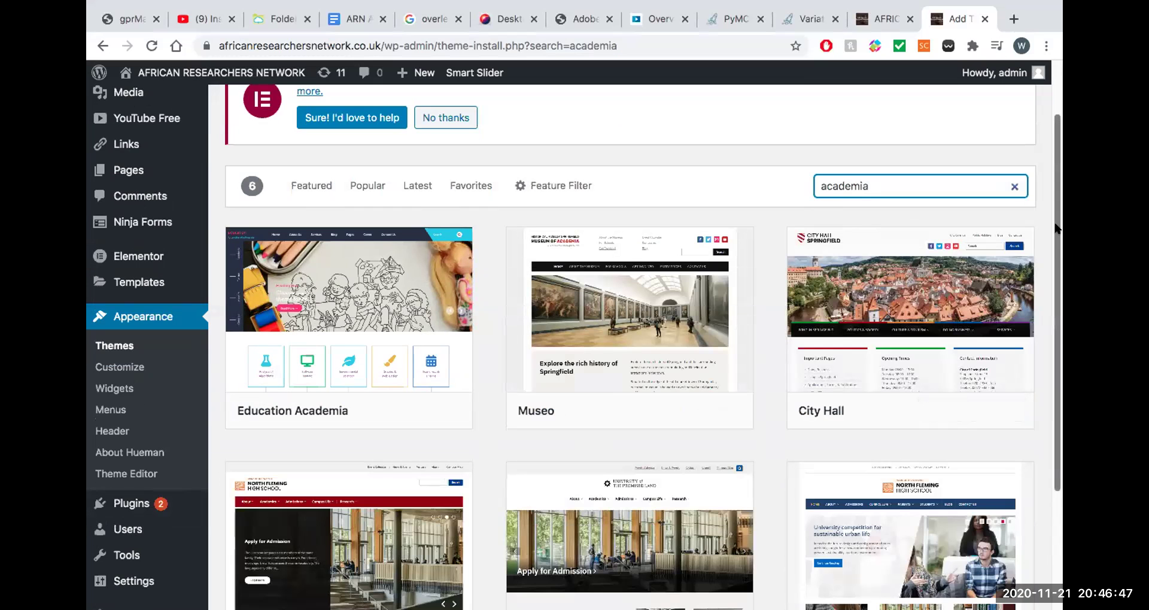
{"action": "scroll", "coordinate": [1058, 241], "scroll_direction": "down", "scroll_amount": 2}
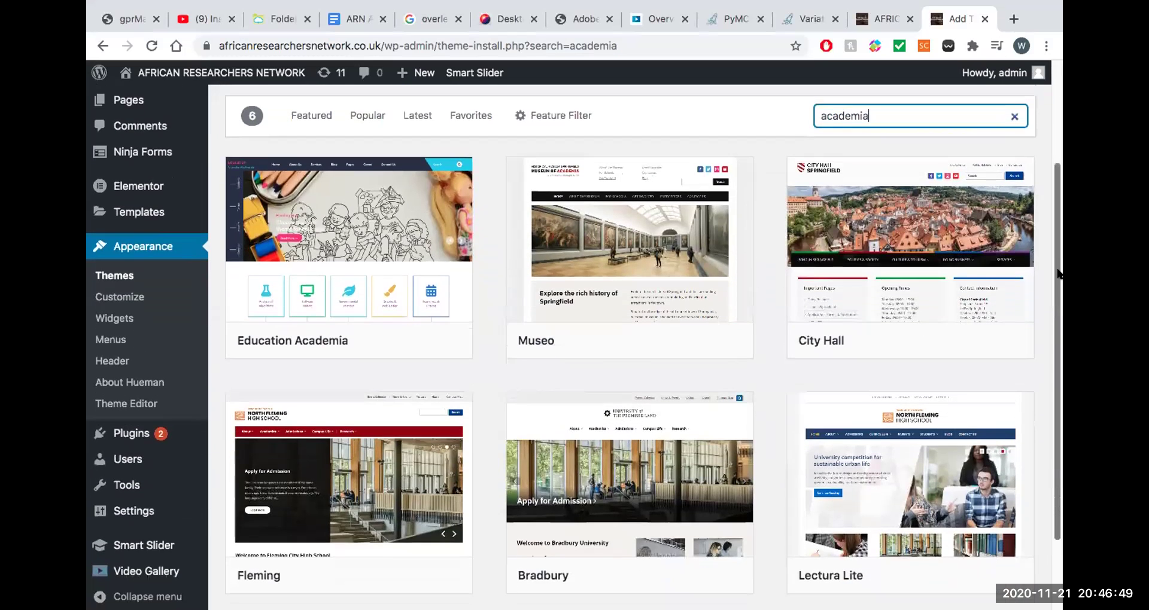
{"action": "scroll", "coordinate": [1058, 263], "scroll_direction": "up", "scroll_amount": 2}
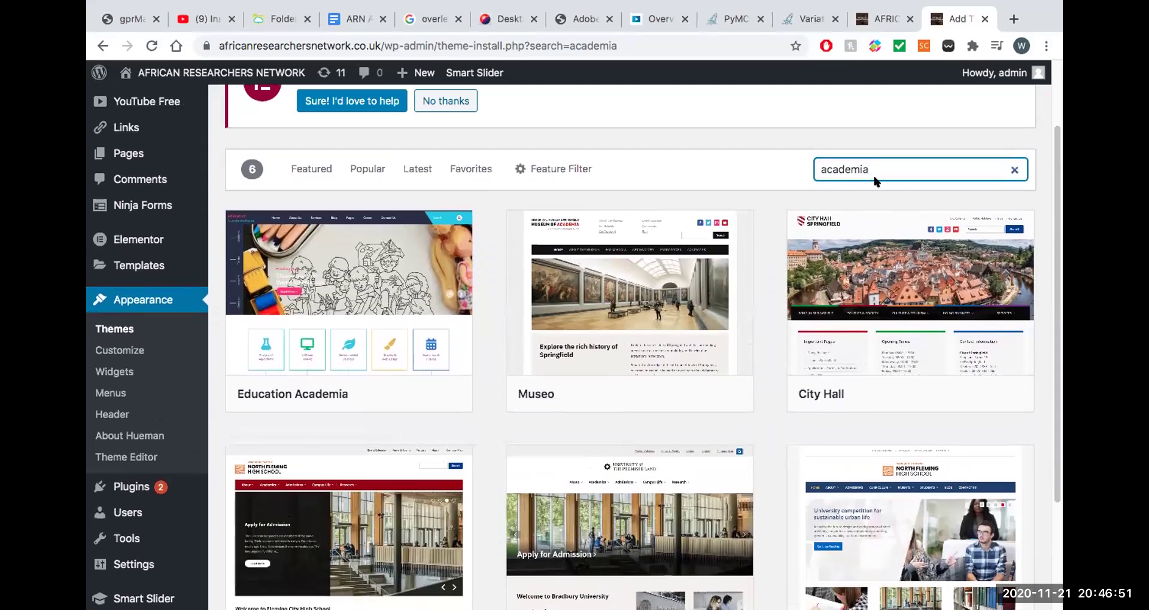
Step: Replace the theme search with "housing" and look through the matching themes
{"action": "left_click_drag", "start_coordinate": [875, 169], "coordinate": [815, 159]}
{"action": "type", "text": "housing"}
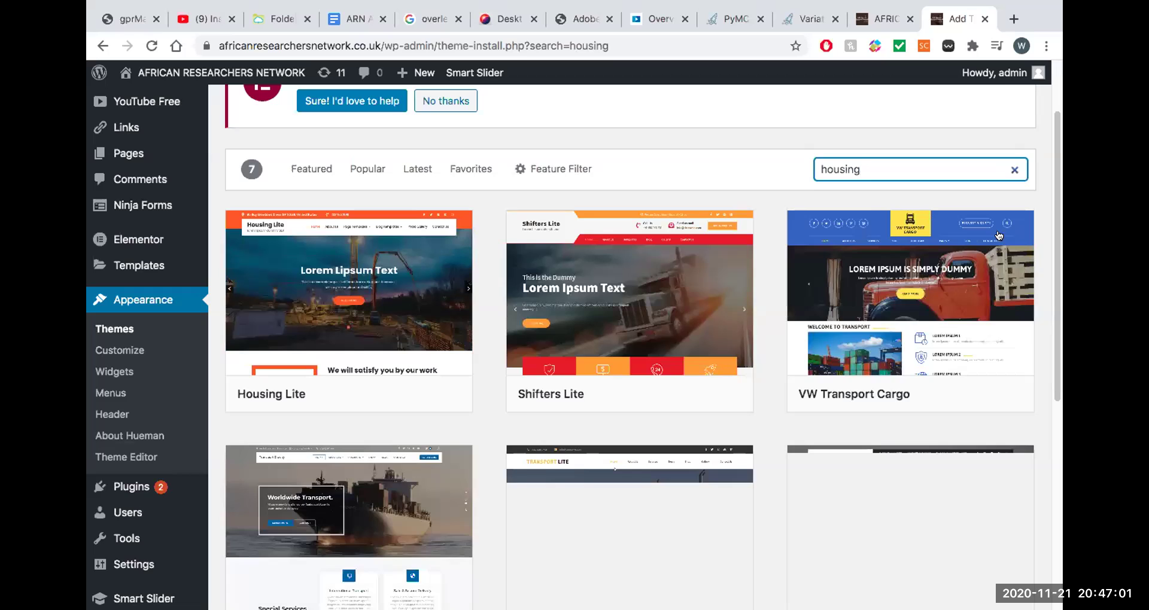
{"action": "left_click_drag", "start_coordinate": [1057, 218], "coordinate": [1057, 362]}
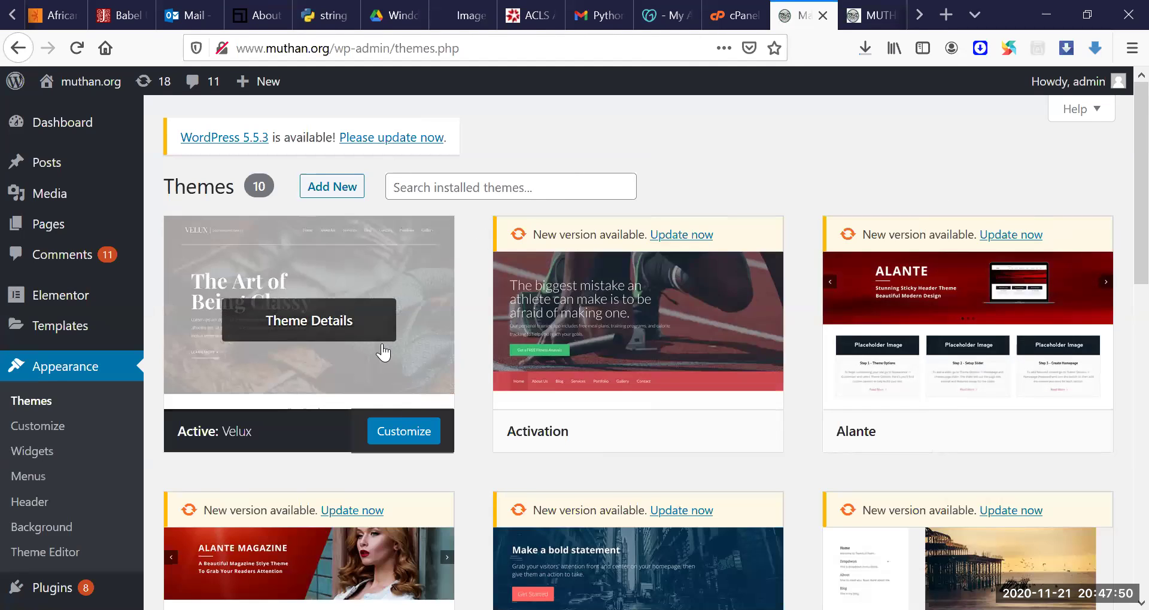
Step: Open the details of the installed Alante Magazine theme on muthan.org and start its live preview
{"action": "scroll", "coordinate": [1124, 191], "scroll_direction": "down", "scroll_amount": 5}
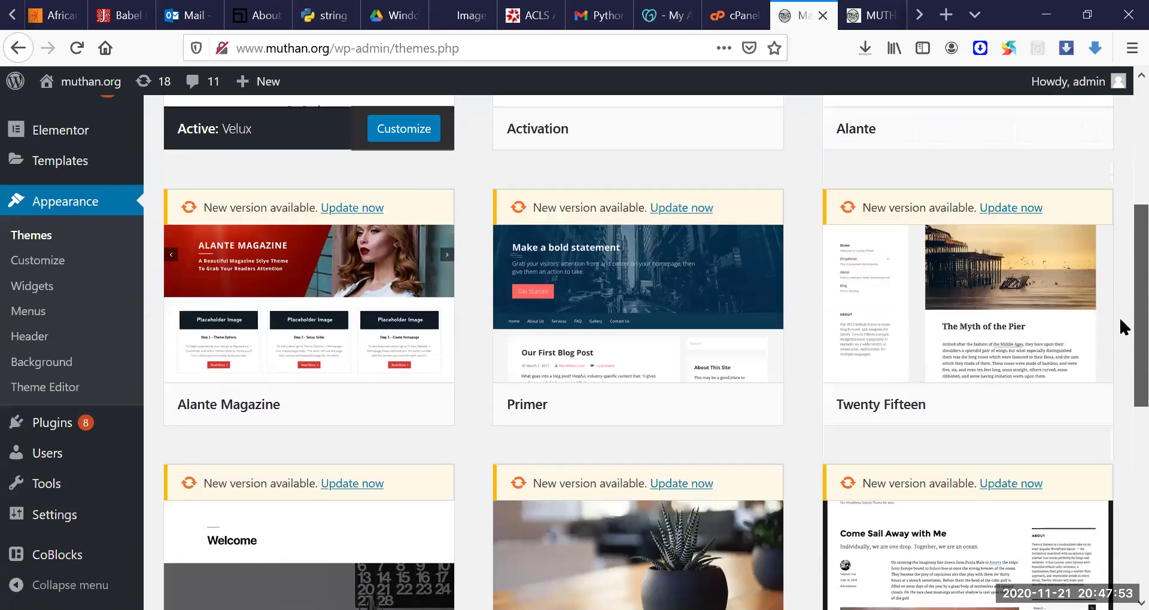
{"action": "left_click_drag", "start_coordinate": [1121, 320], "coordinate": [1118, 339]}
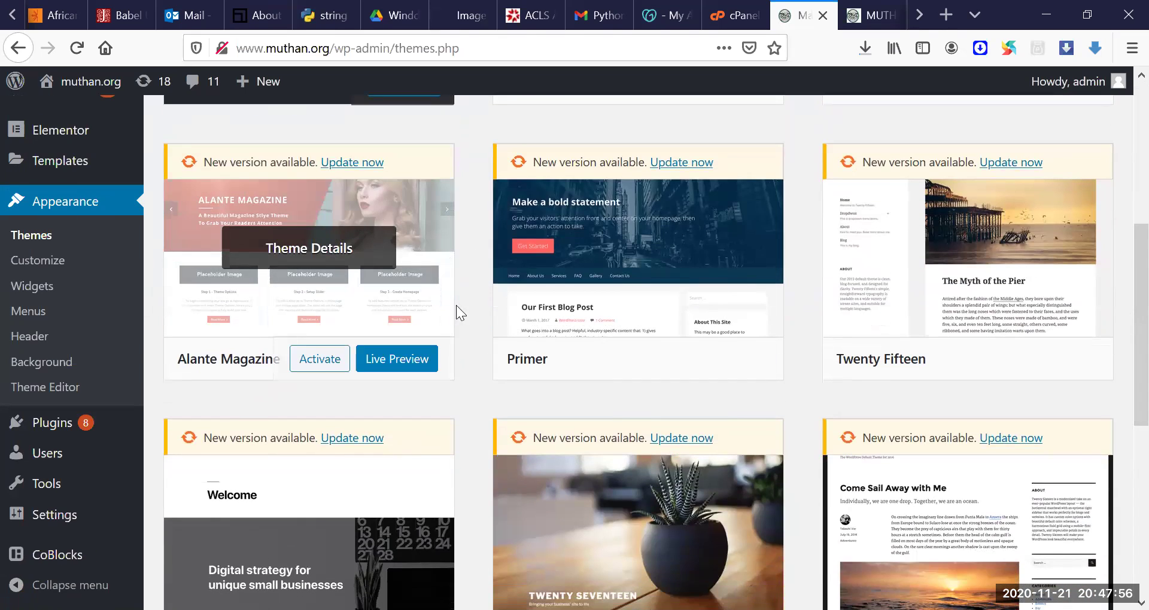
{"action": "left_click", "coordinate": [344, 195]}
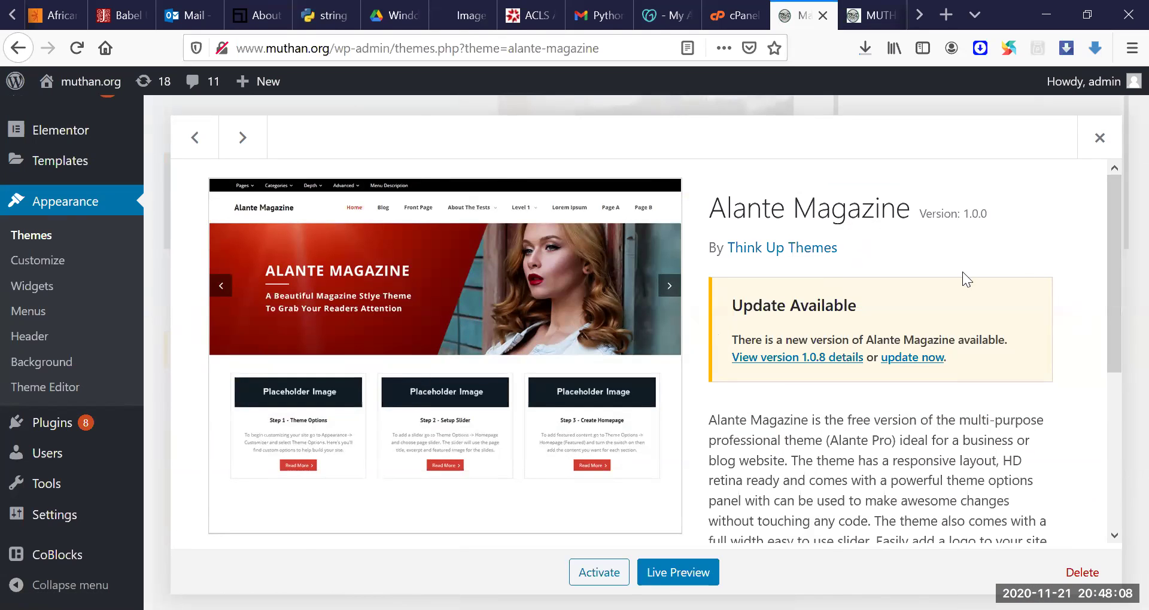
{"action": "left_click_drag", "start_coordinate": [1113, 259], "coordinate": [1097, 169]}
{"action": "left_click_drag", "start_coordinate": [835, 468], "coordinate": [859, 491]}
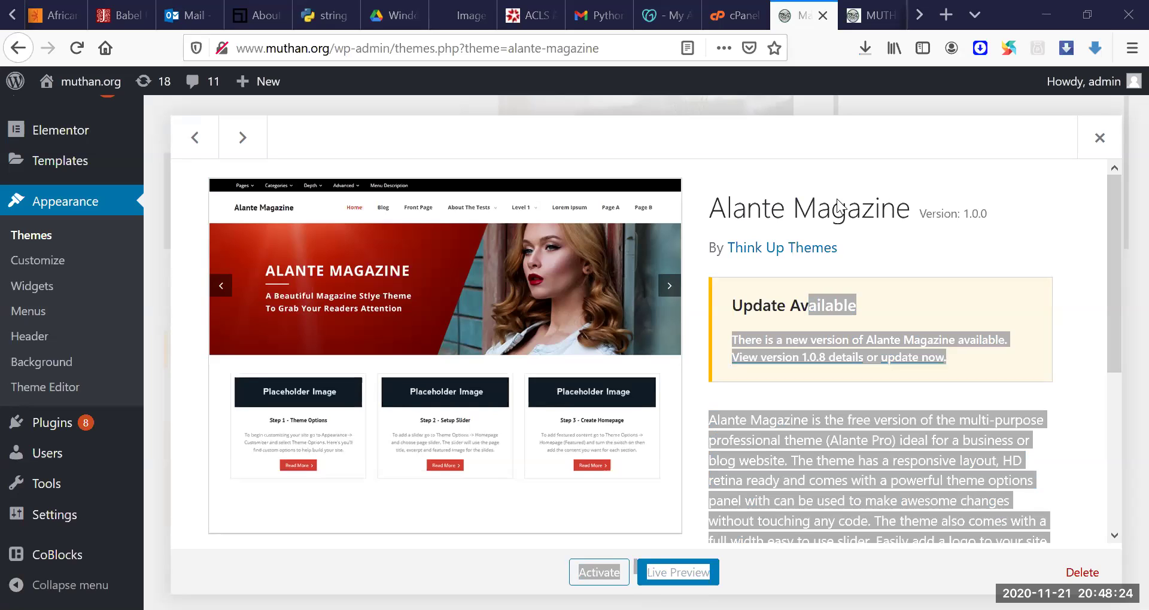
{"action": "left_click", "coordinate": [610, 575]}
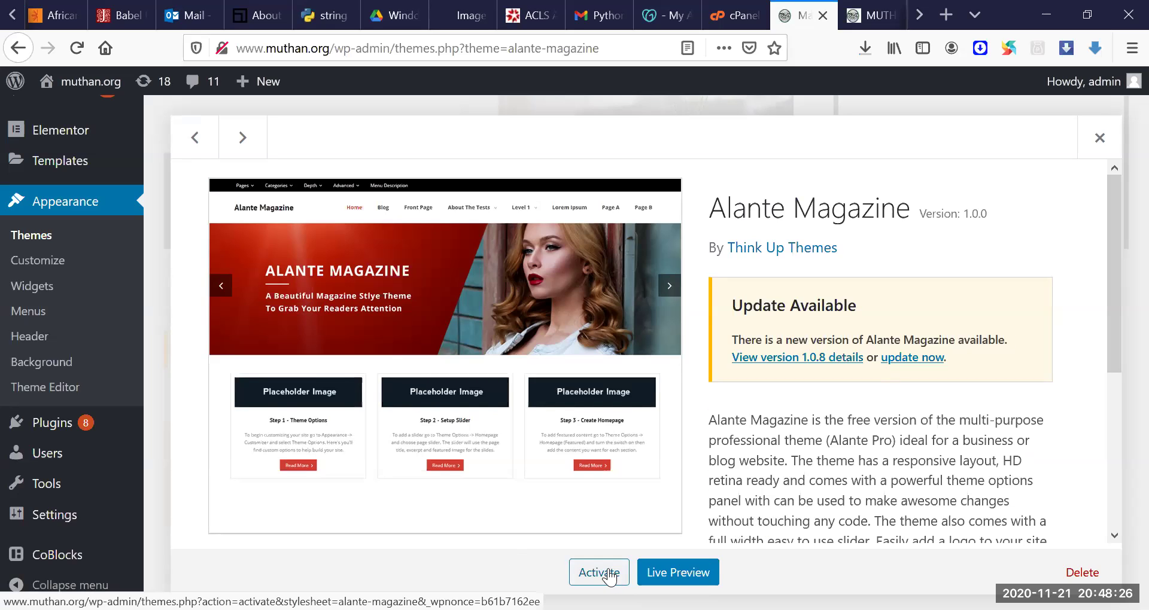
{"action": "left_click", "coordinate": [669, 575]}
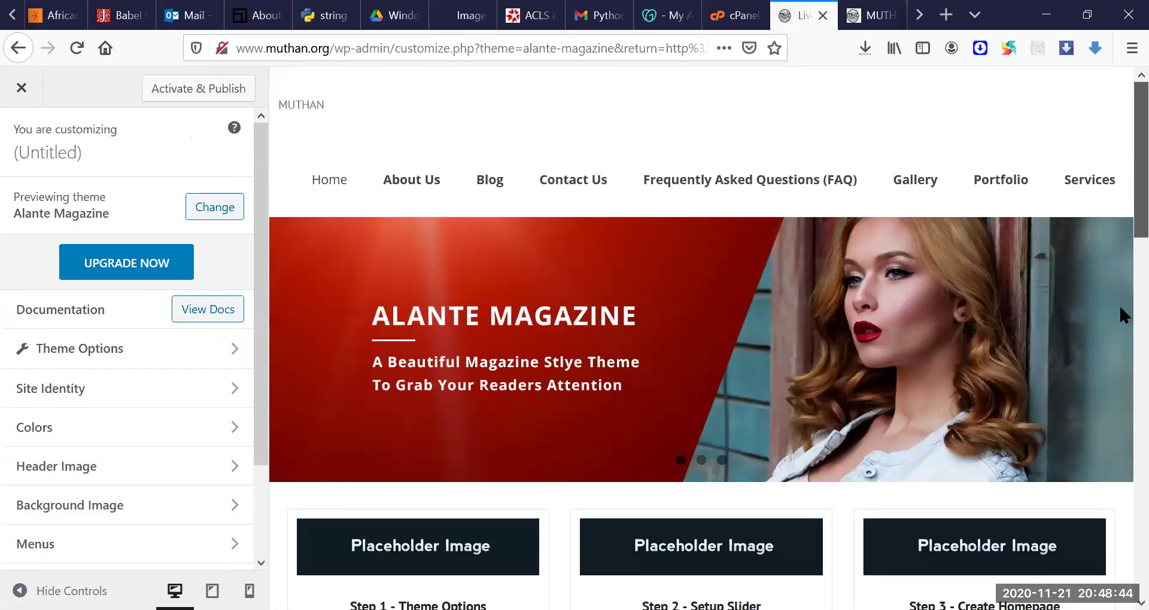
Step: Examine how the muthan.org home page looks in the Alante Magazine preview, from the header and slider to the footer
{"action": "scroll", "coordinate": [1119, 323], "scroll_direction": "down", "scroll_amount": 15}
{"action": "scroll", "coordinate": [1118, 359], "scroll_direction": "up", "scroll_amount": 1}
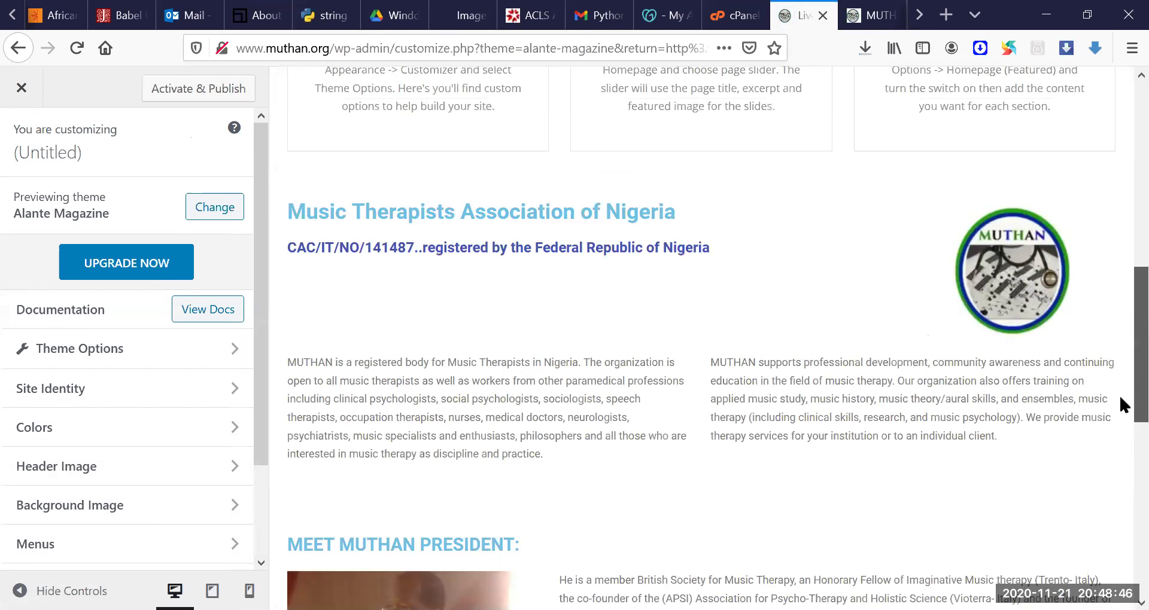
{"action": "scroll", "coordinate": [1118, 239], "scroll_direction": "down", "scroll_amount": 2}
{"action": "scroll", "coordinate": [1119, 383], "scroll_direction": "up", "scroll_amount": 9}
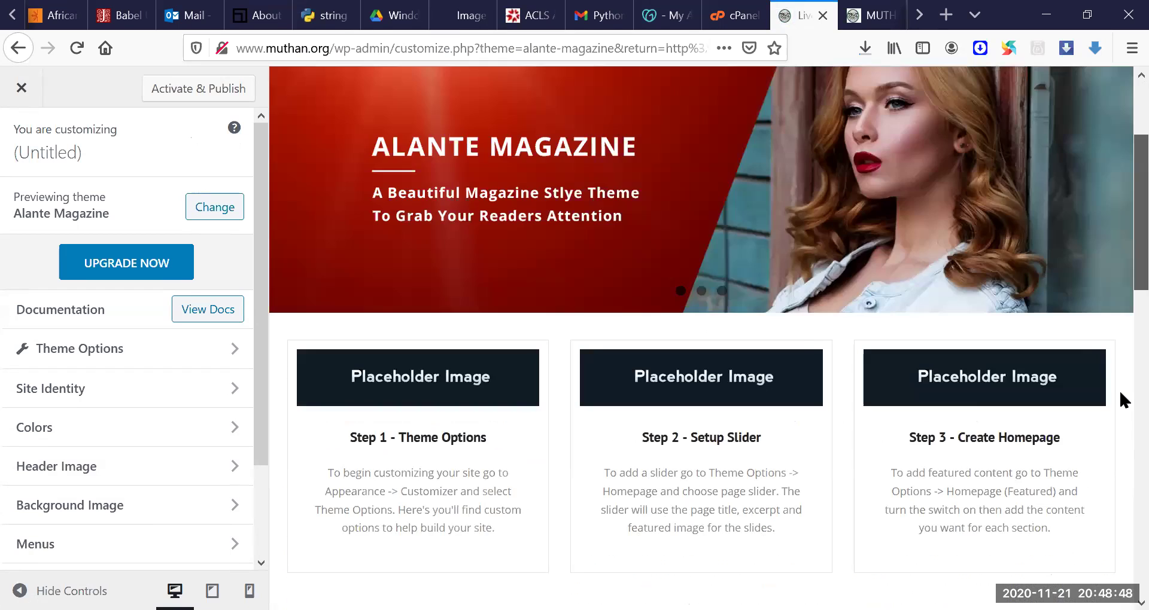
{"action": "scroll", "coordinate": [1119, 395], "scroll_direction": "down", "scroll_amount": 9}
{"action": "scroll", "coordinate": [1120, 359], "scroll_direction": "down", "scroll_amount": 6}
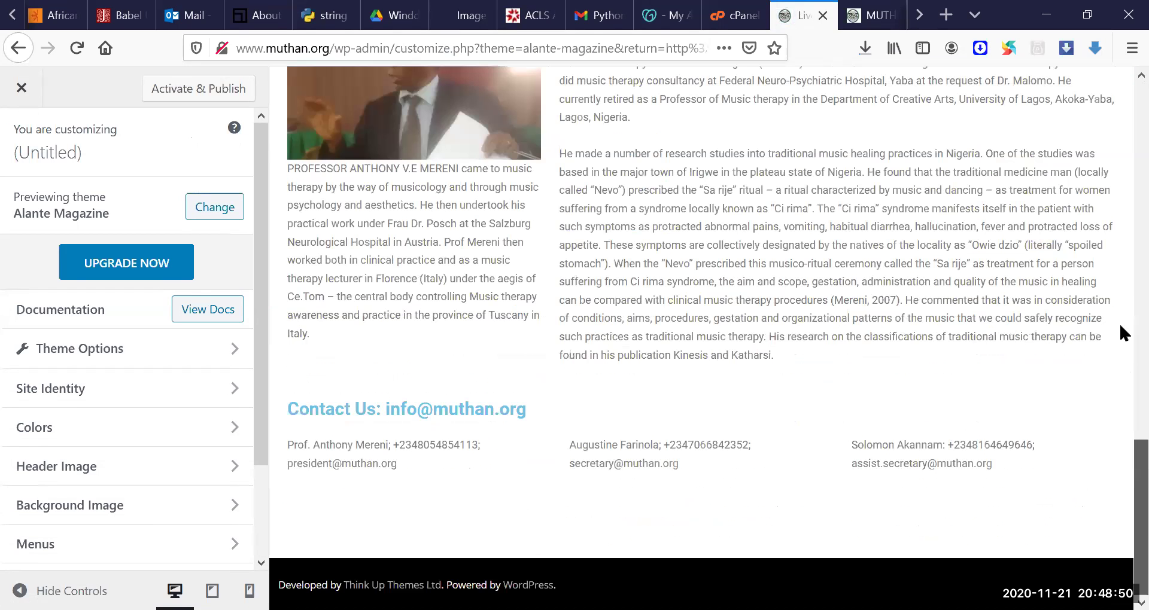
{"action": "scroll", "coordinate": [1119, 275], "scroll_direction": "up", "scroll_amount": 10}
{"action": "scroll", "coordinate": [1119, 272], "scroll_direction": "up", "scroll_amount": 2}
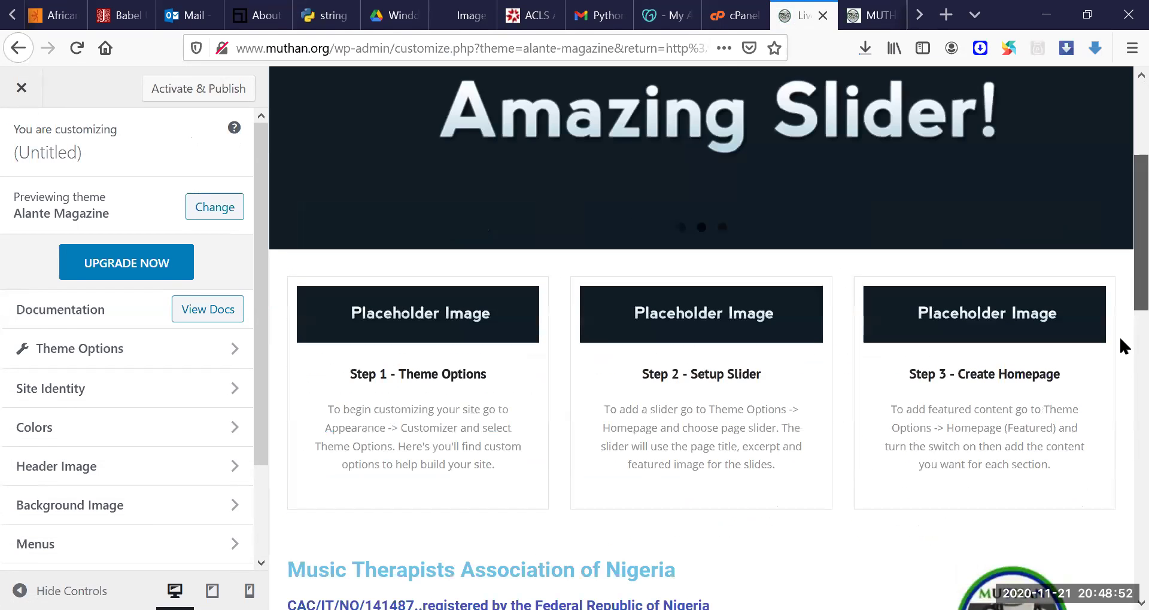
{"action": "scroll", "coordinate": [1119, 239], "scroll_direction": "down", "scroll_amount": 5}
{"action": "scroll", "coordinate": [1119, 180], "scroll_direction": "up", "scroll_amount": 9}
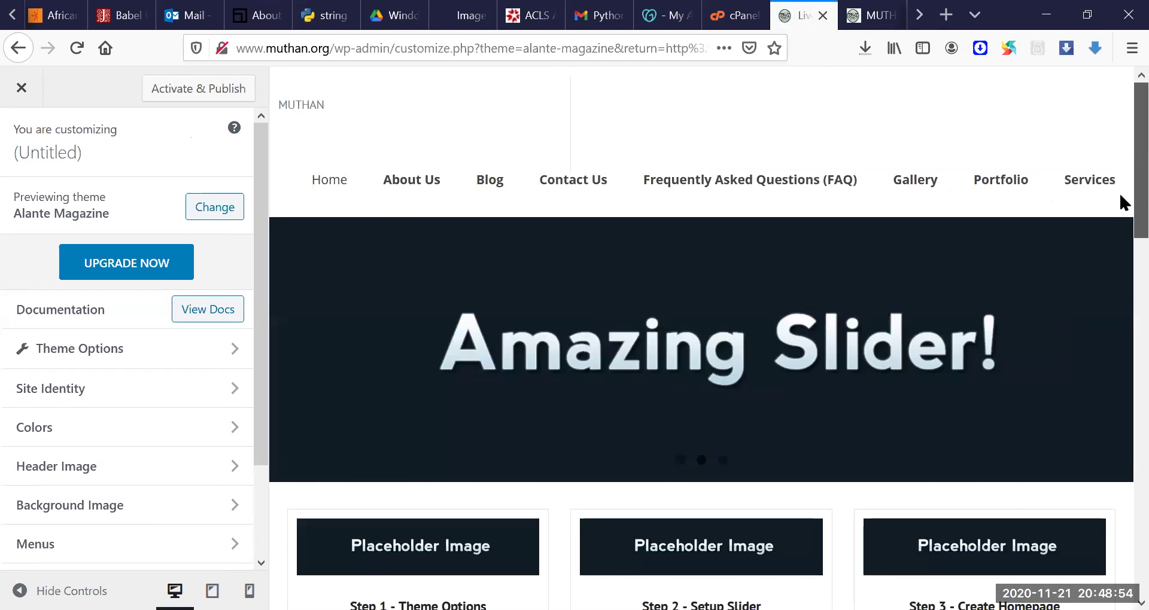
{"action": "scroll", "coordinate": [1119, 359], "scroll_direction": "down", "scroll_amount": 5}
{"action": "scroll", "coordinate": [1118, 240], "scroll_direction": "up", "scroll_amount": 5}
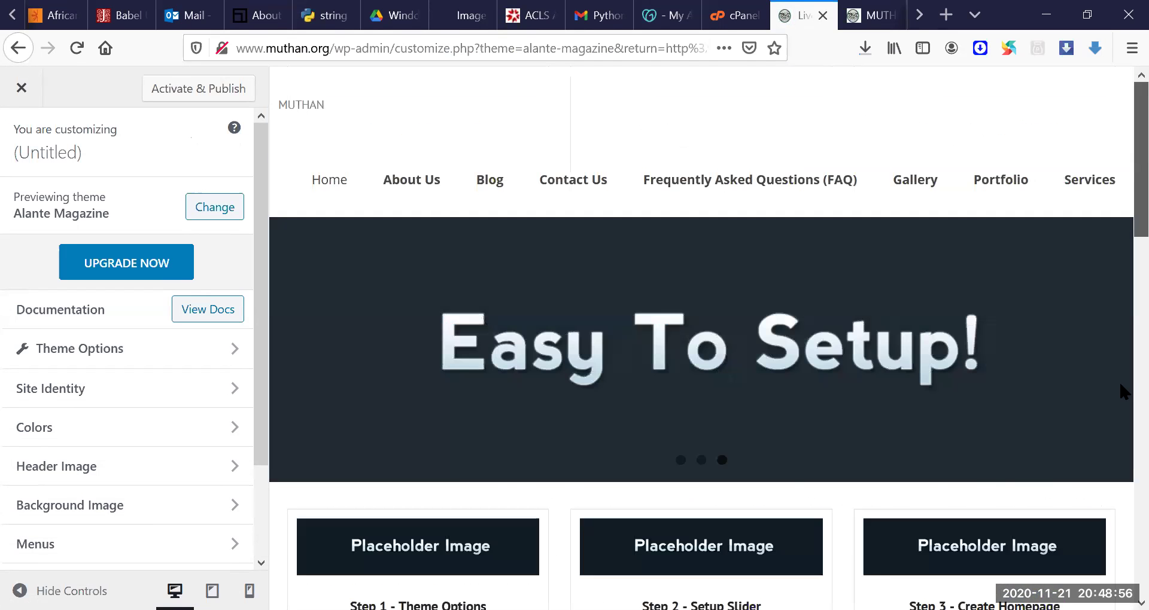
{"action": "scroll", "coordinate": [1123, 393], "scroll_direction": "down", "scroll_amount": 5}
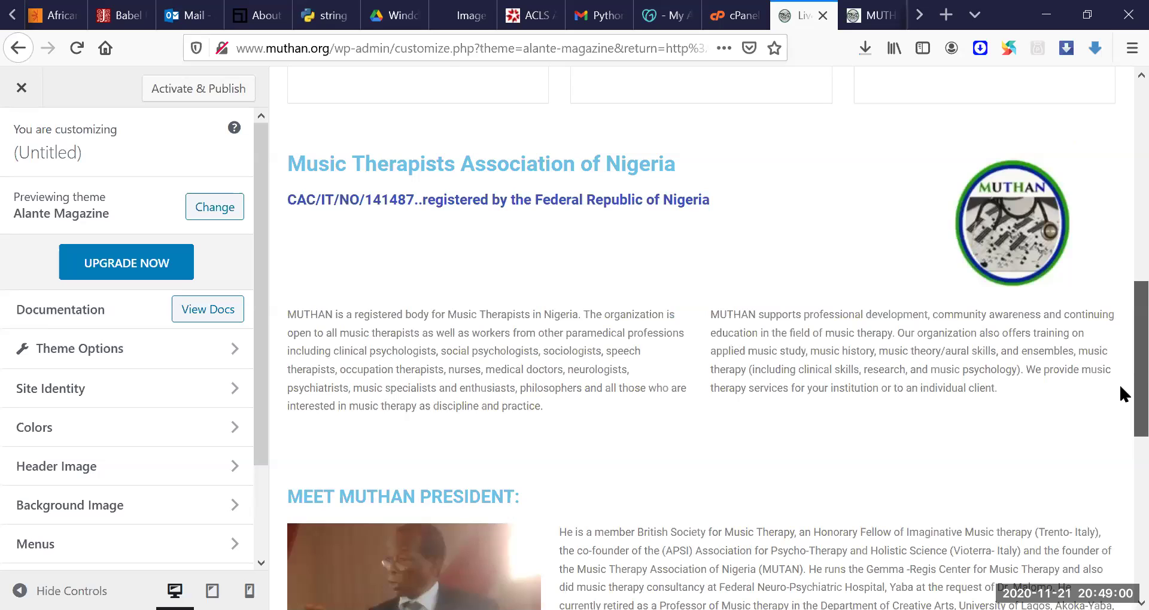
{"action": "scroll", "coordinate": [1119, 184], "scroll_direction": "up", "scroll_amount": 5}
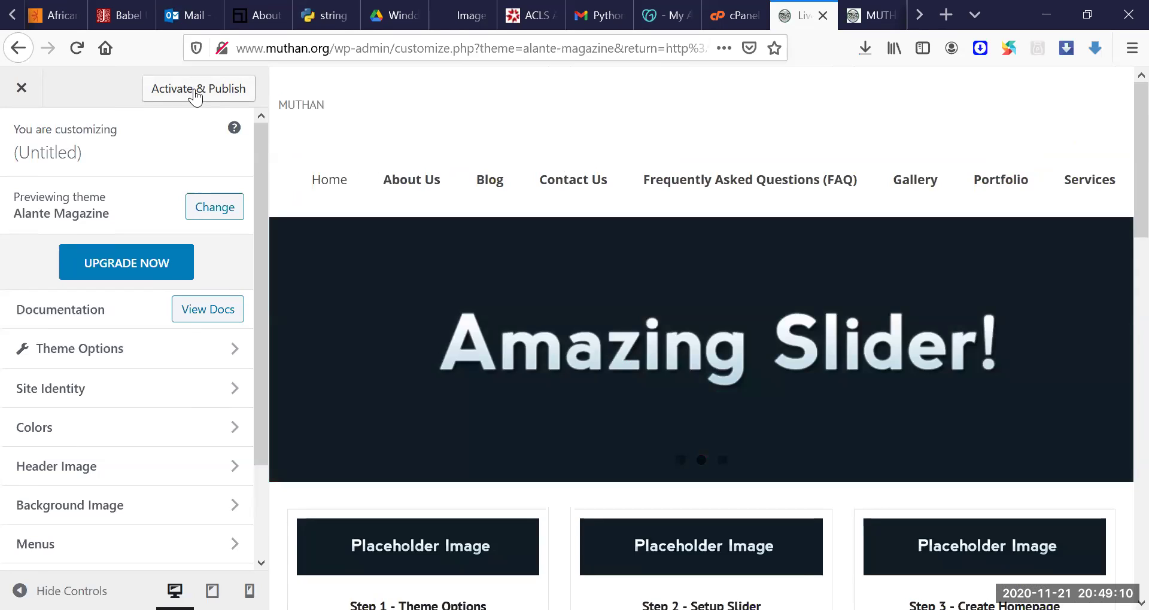
Step: Activate and publish the Alante Magazine theme, close the customizer, and show the live muthan.org site in its own tab
{"action": "left_click", "coordinate": [195, 90]}
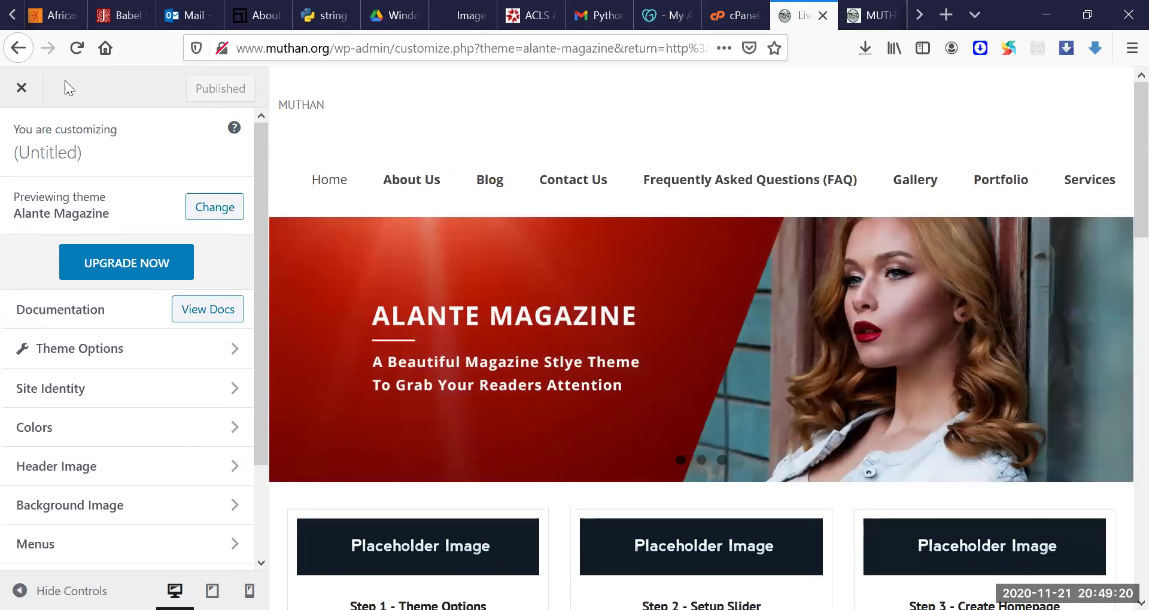
{"action": "left_click", "coordinate": [22, 89]}
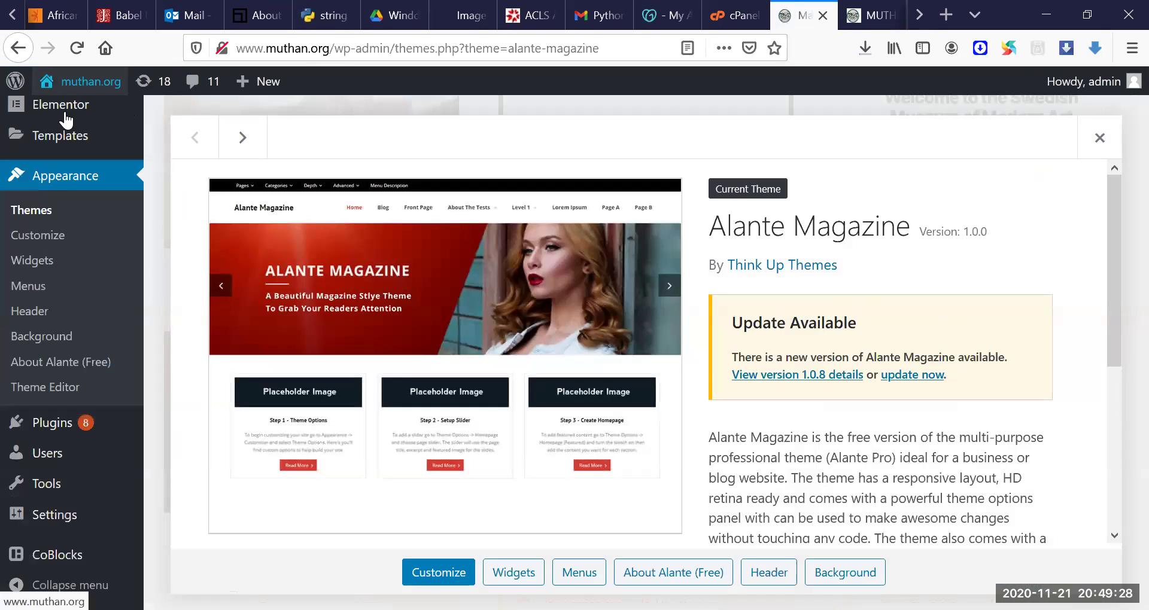
{"action": "mouse_move", "coordinate": [64, 124]}
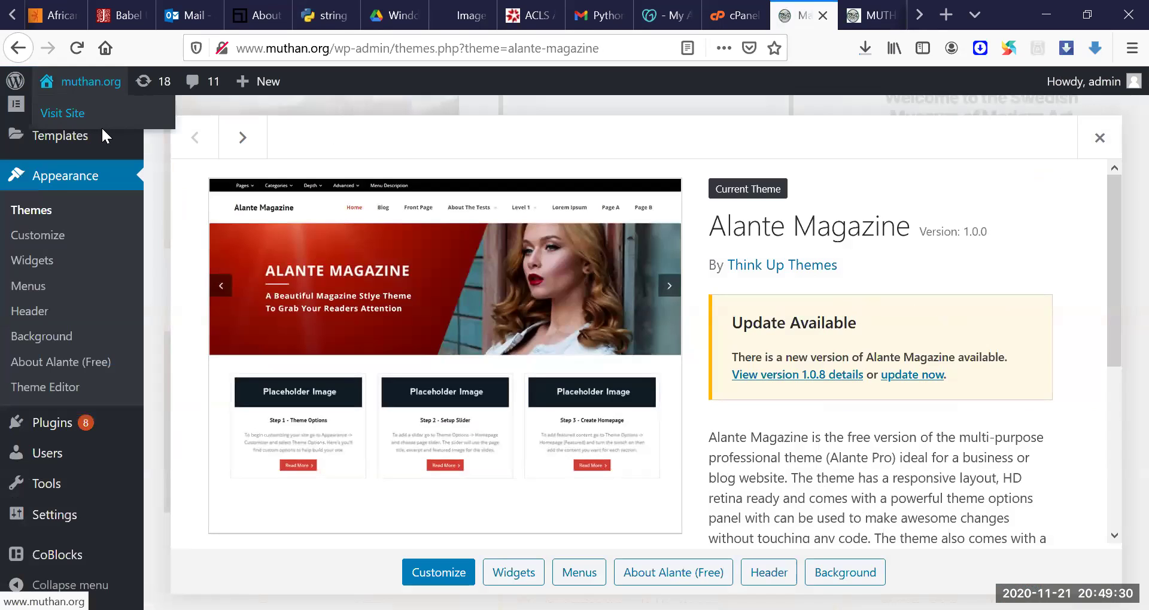
{"action": "right_click", "coordinate": [64, 124]}
{"action": "key", "text": "t"}
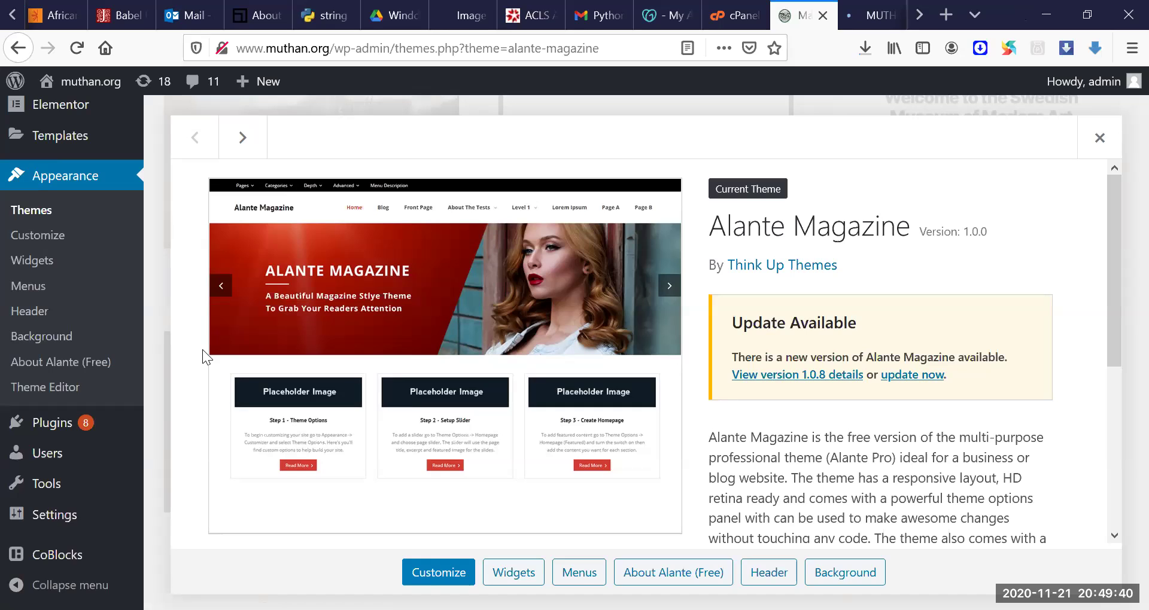
{"action": "left_click", "coordinate": [873, 18]}
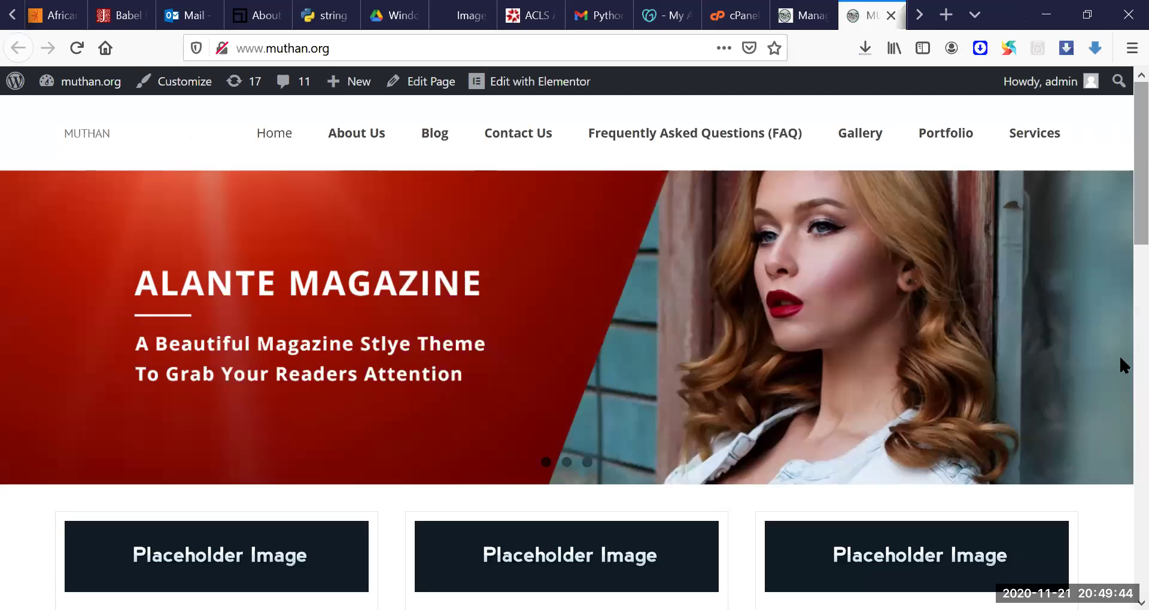
Step: Examine the slider, placeholder sections and association content on the live muthan.org home page
{"action": "scroll", "coordinate": [1121, 180], "scroll_direction": "down", "scroll_amount": 5}
{"action": "scroll", "coordinate": [1121, 213], "scroll_direction": "up", "scroll_amount": 3}
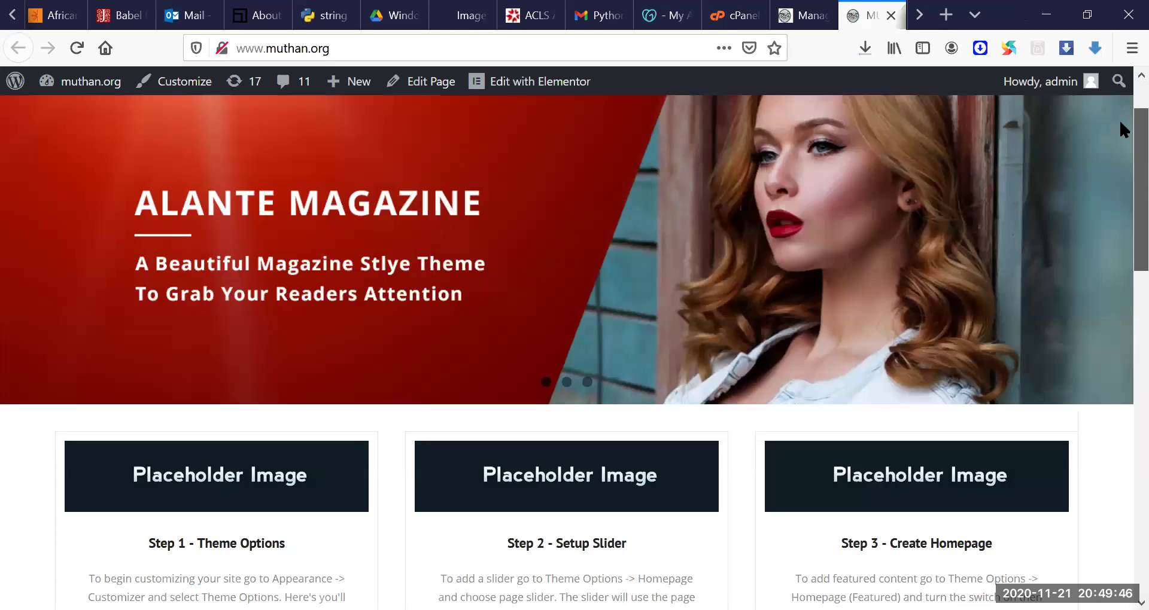
{"action": "scroll", "coordinate": [1120, 179], "scroll_direction": "up", "scroll_amount": 1}
{"action": "scroll", "coordinate": [1120, 215], "scroll_direction": "down", "scroll_amount": 6}
{"action": "scroll", "coordinate": [1121, 180], "scroll_direction": "up", "scroll_amount": 6}
{"action": "scroll", "coordinate": [1120, 227], "scroll_direction": "down", "scroll_amount": 2}
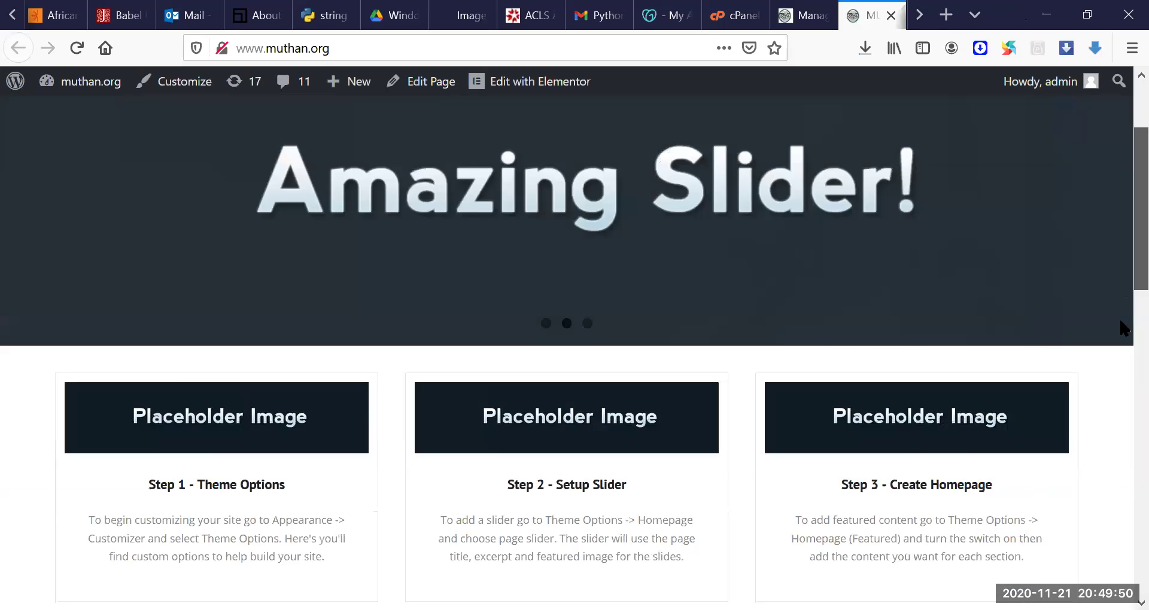
{"action": "scroll", "coordinate": [1121, 335], "scroll_direction": "down", "scroll_amount": 5}
{"action": "scroll", "coordinate": [1120, 359], "scroll_direction": "down", "scroll_amount": 3}
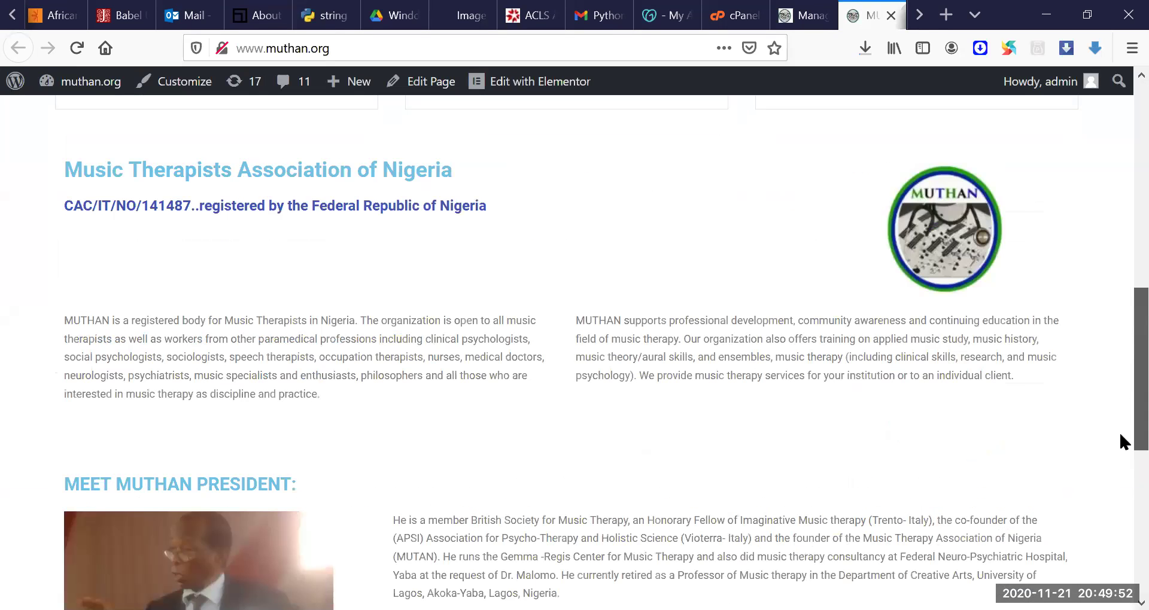
Step: Examine the president's profile and the contact section on the live home page, and return to the page header
{"action": "scroll", "coordinate": [1120, 455], "scroll_direction": "down", "scroll_amount": 4}
{"action": "scroll", "coordinate": [1120, 312], "scroll_direction": "down", "scroll_amount": 1}
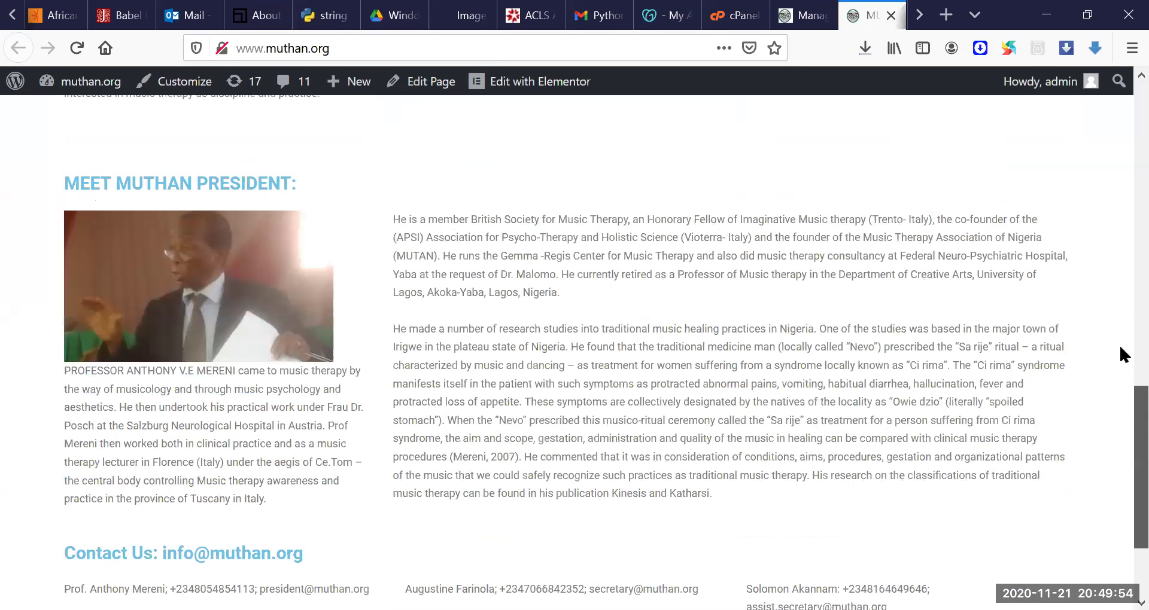
{"action": "scroll", "coordinate": [1119, 493], "scroll_direction": "up", "scroll_amount": 3}
{"action": "scroll", "coordinate": [1119, 497], "scroll_direction": "down", "scroll_amount": 3}
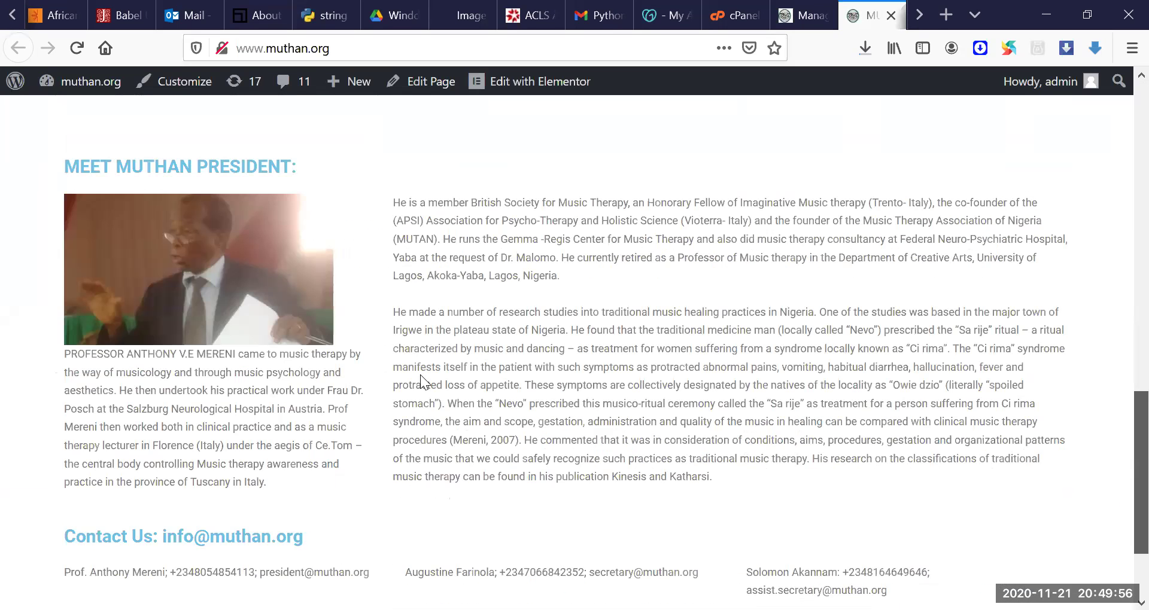
{"action": "scroll", "coordinate": [420, 375], "scroll_direction": "up", "scroll_amount": 1}
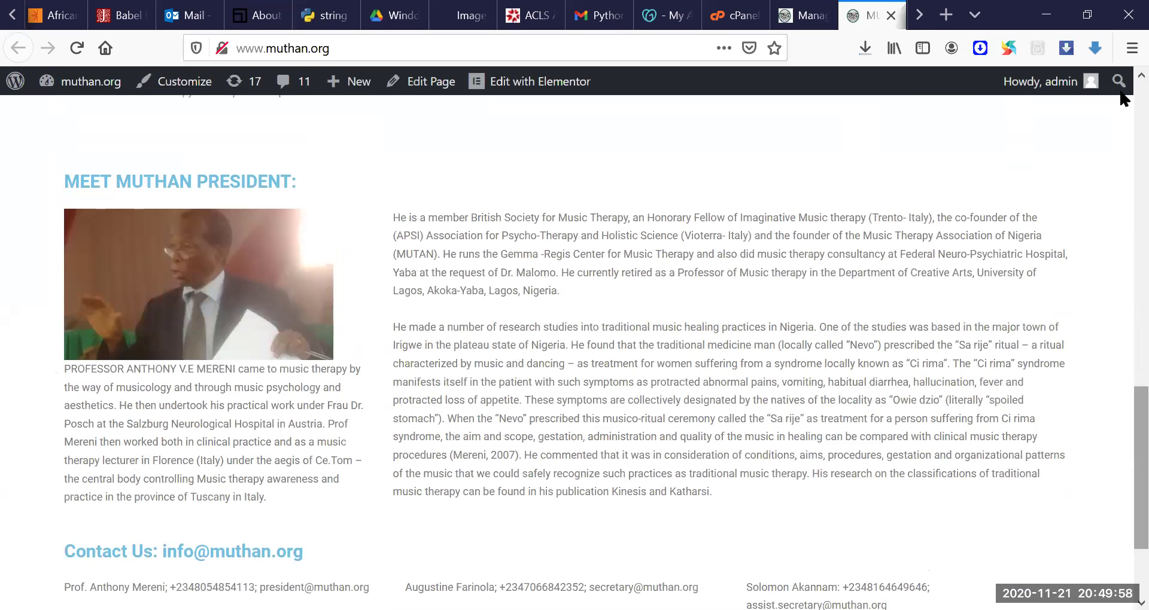
{"action": "key", "text": "Home"}
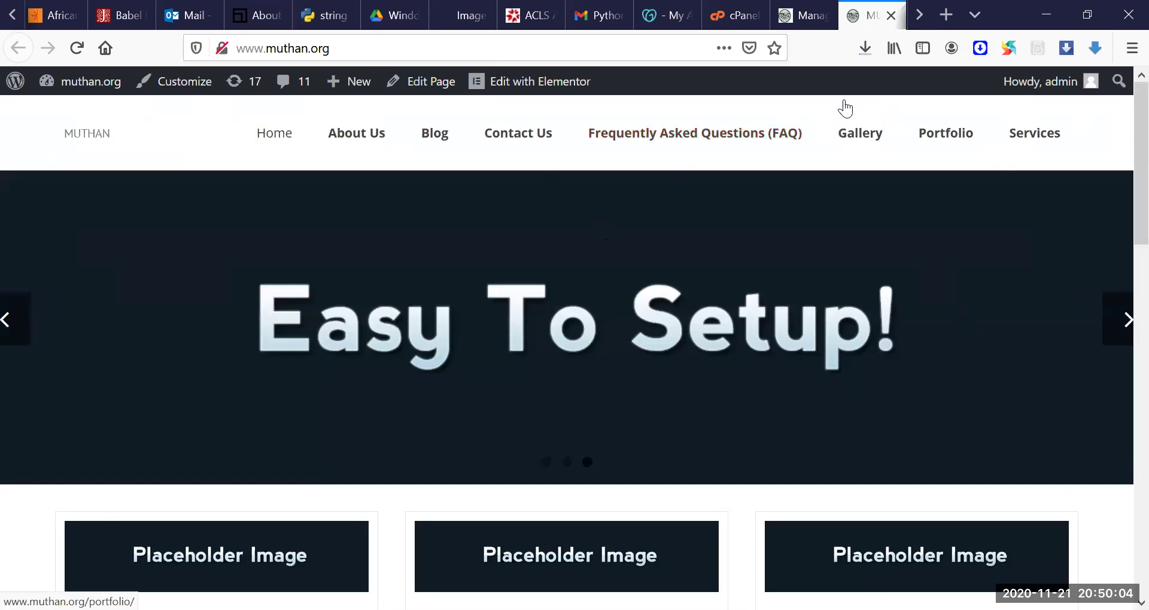
Step: Return to the muthan.org theme administration, open the customizer for the active theme, and go to its Site Identity settings
{"action": "left_click", "coordinate": [802, 18]}
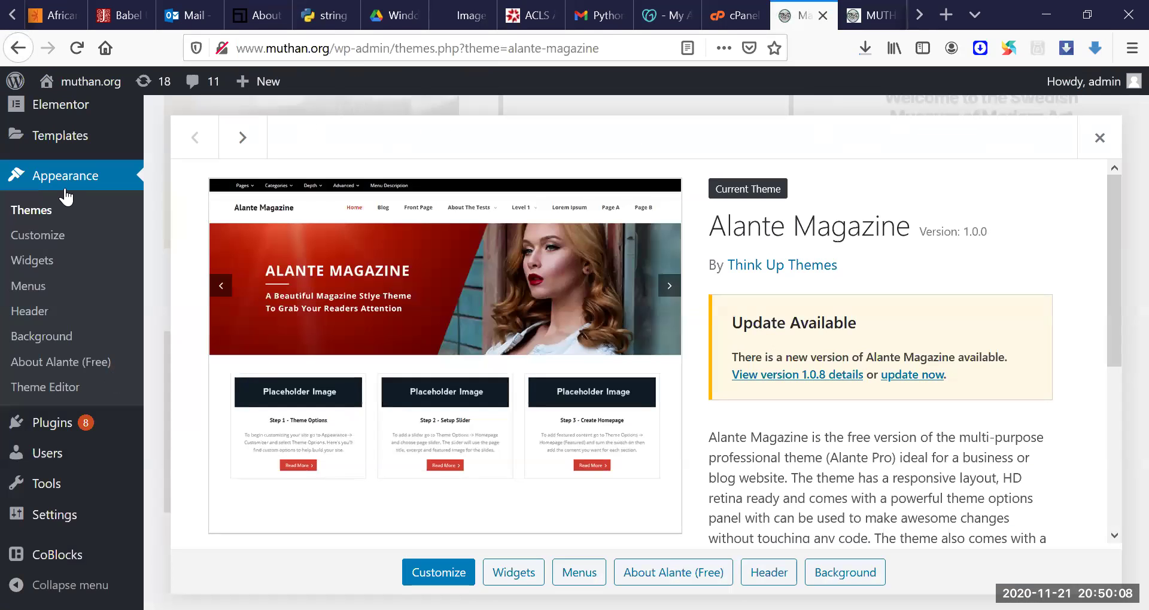
{"action": "left_click", "coordinate": [48, 239]}
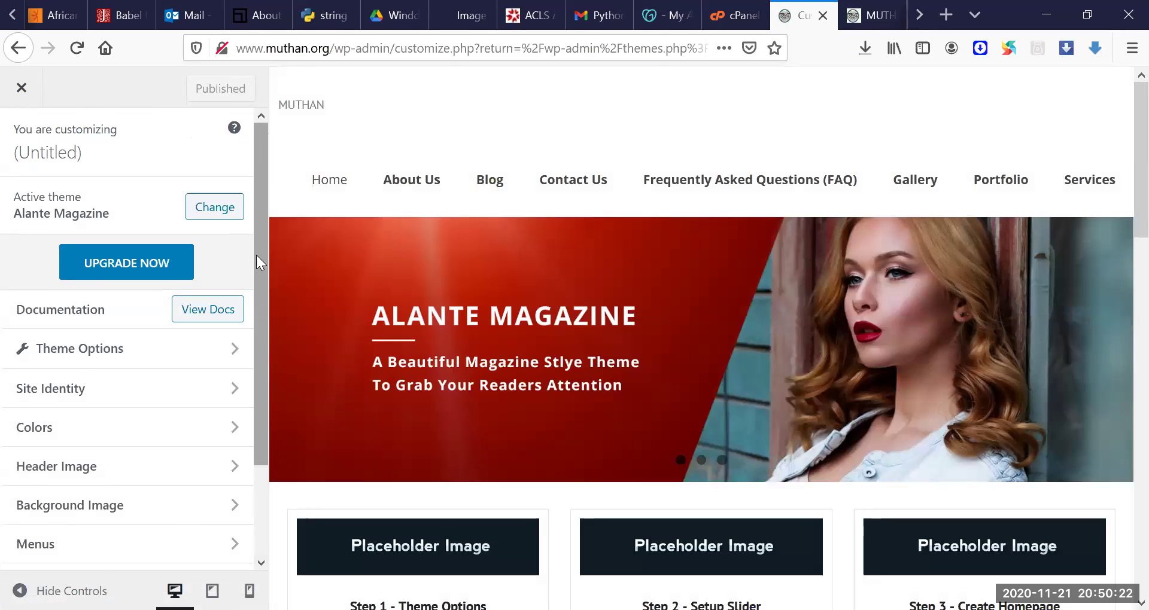
{"action": "scroll", "coordinate": [256, 293], "scroll_direction": "down", "scroll_amount": 3}
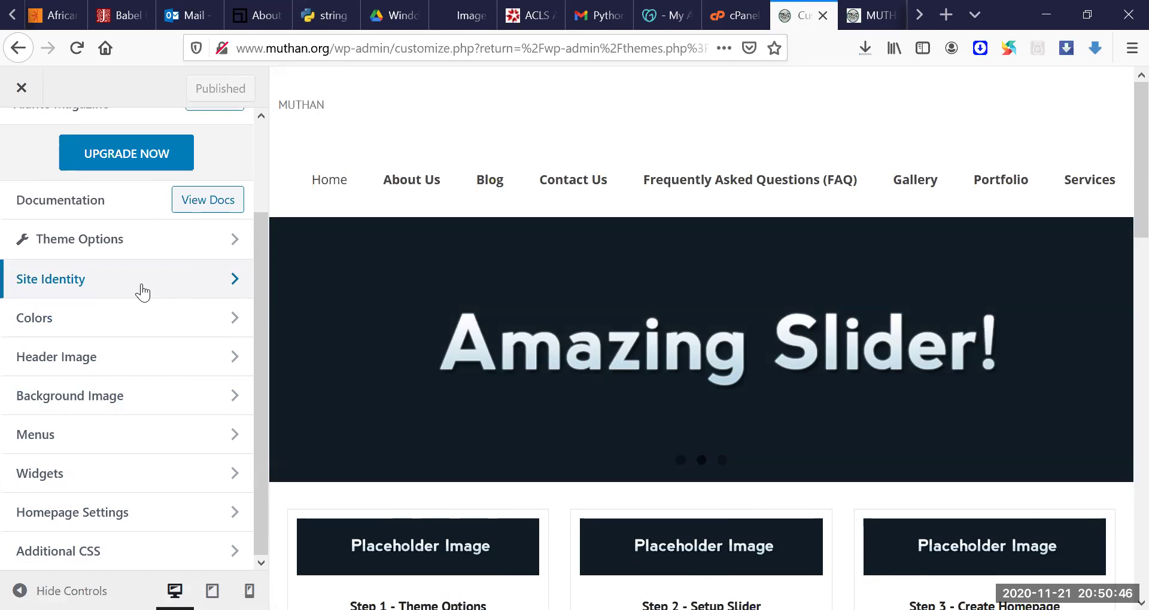
{"action": "left_click", "coordinate": [141, 287]}
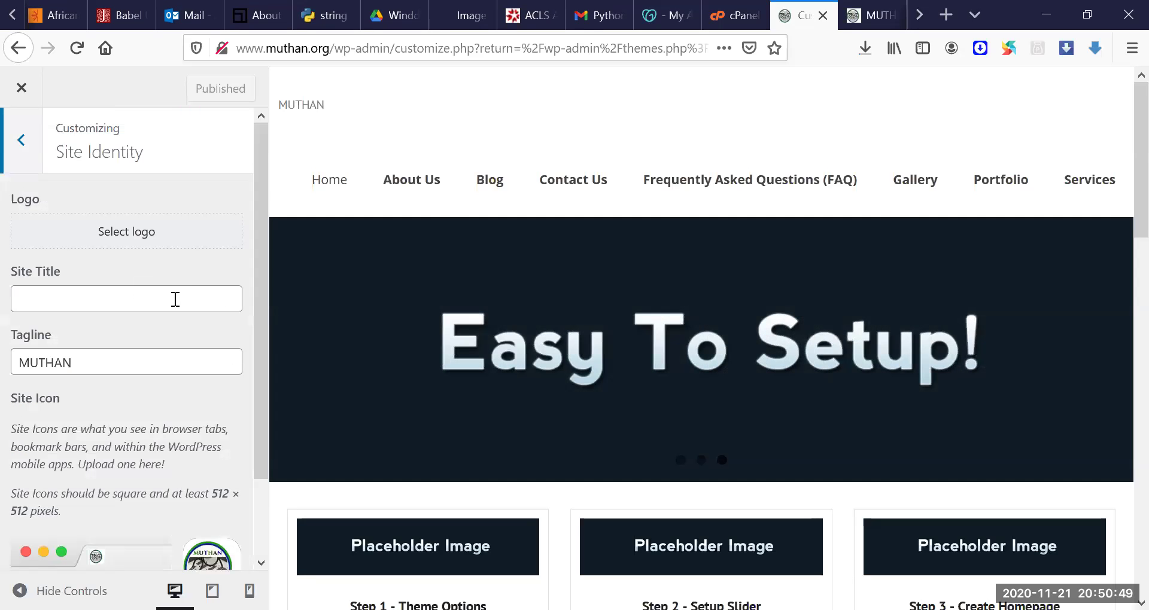
Step: Set the site title to "Music Therapist Association of Nigeria", review the tagline and site icon, and leave Site Identity
{"action": "left_click", "coordinate": [175, 299]}
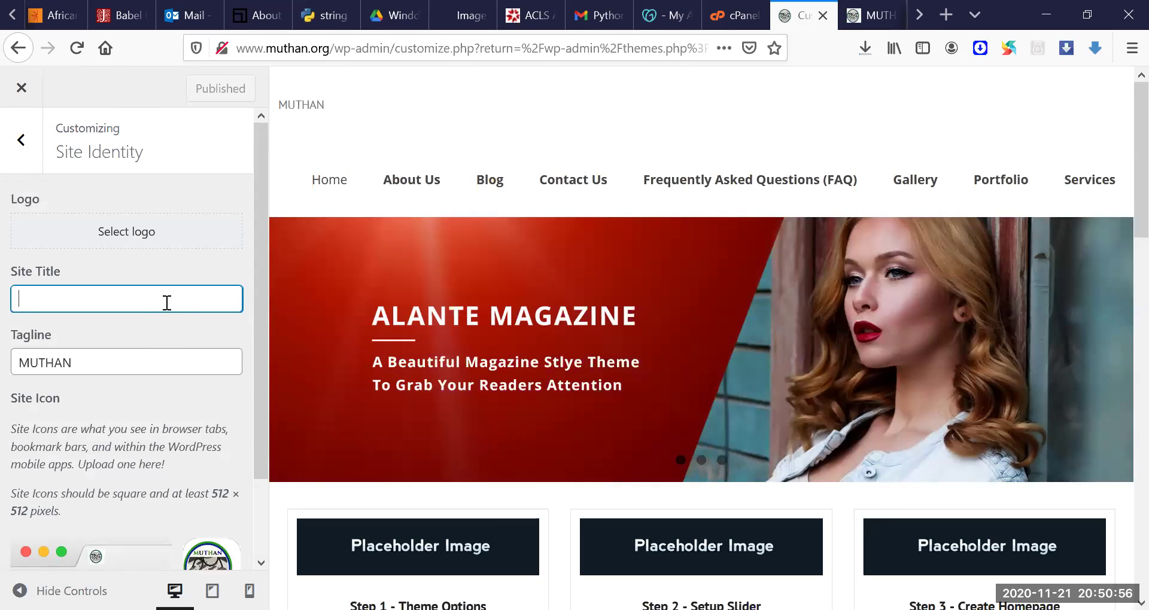
{"action": "left_click", "coordinate": [159, 296]}
{"action": "key", "text": "Escape"}
{"action": "type", "text": "Music Therap"}
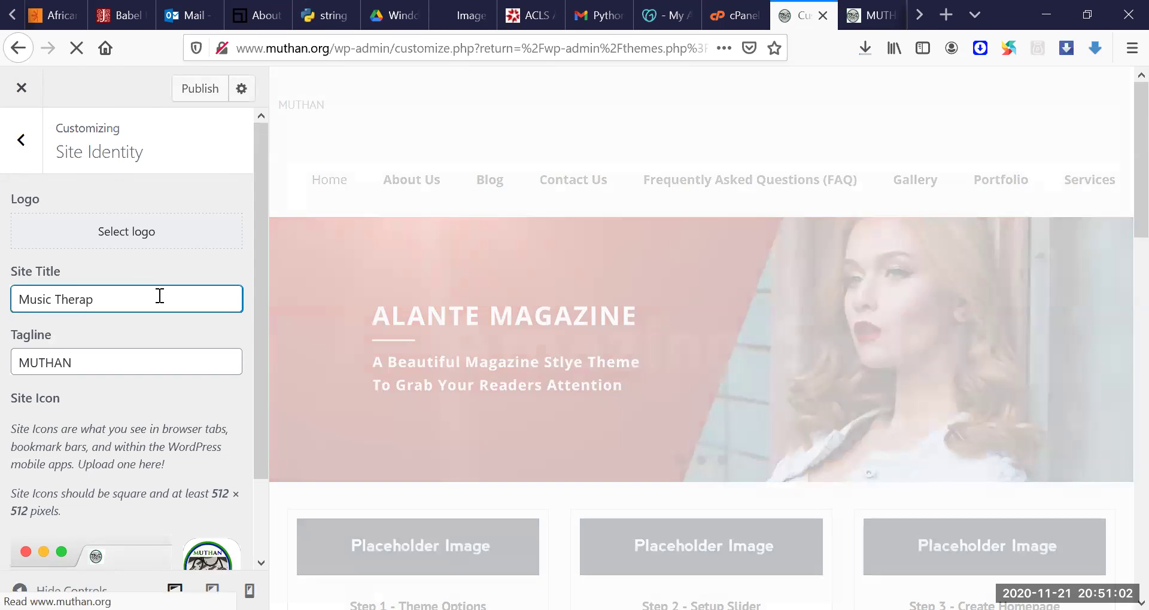
{"action": "type", "text": "ist Associa"}
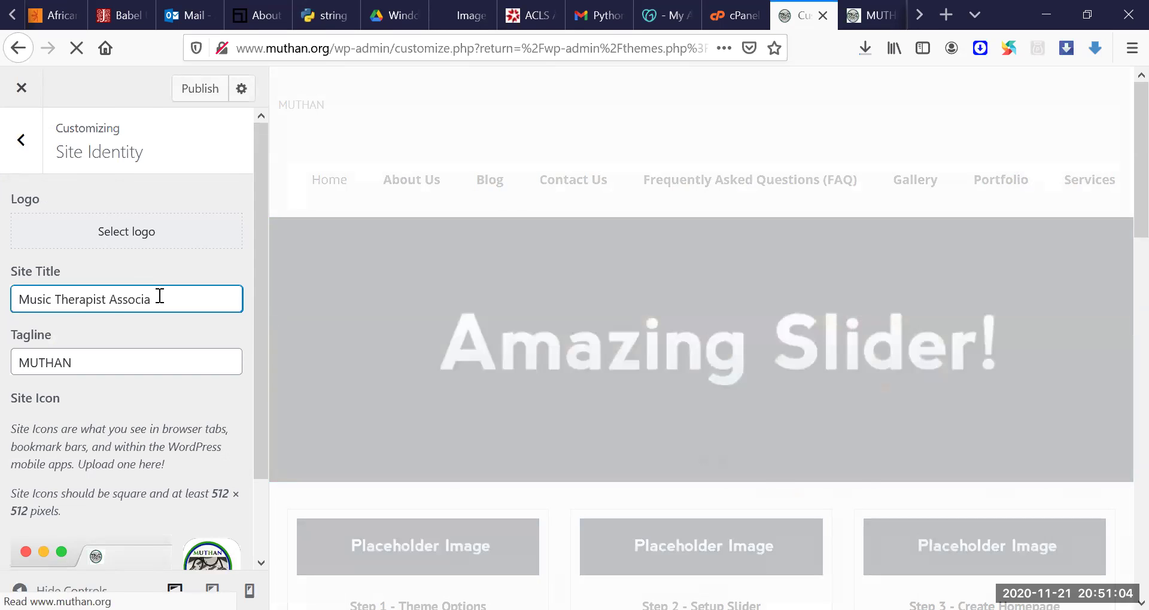
{"action": "type", "text": "tion of Nigeria"}
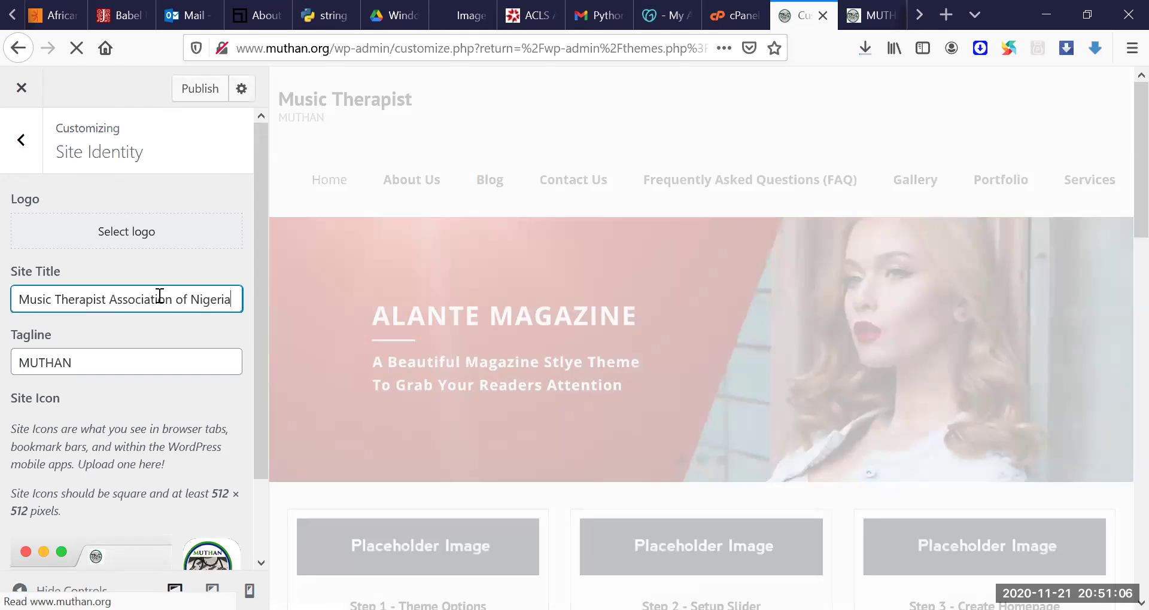
{"action": "left_click", "coordinate": [107, 362]}
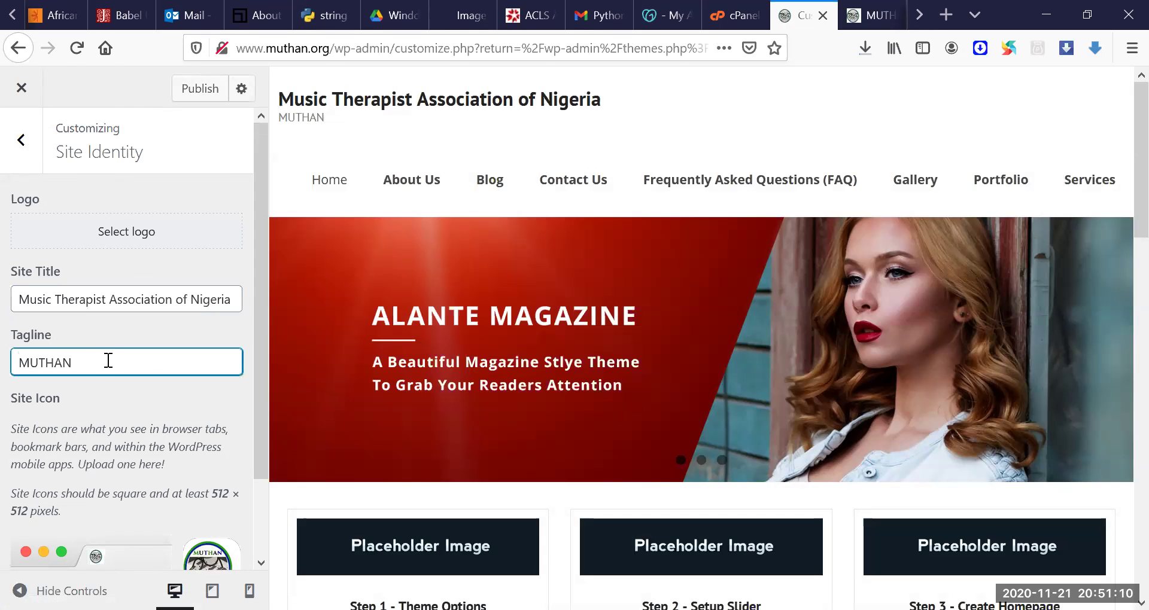
{"action": "left_click_drag", "start_coordinate": [259, 257], "coordinate": [256, 225]}
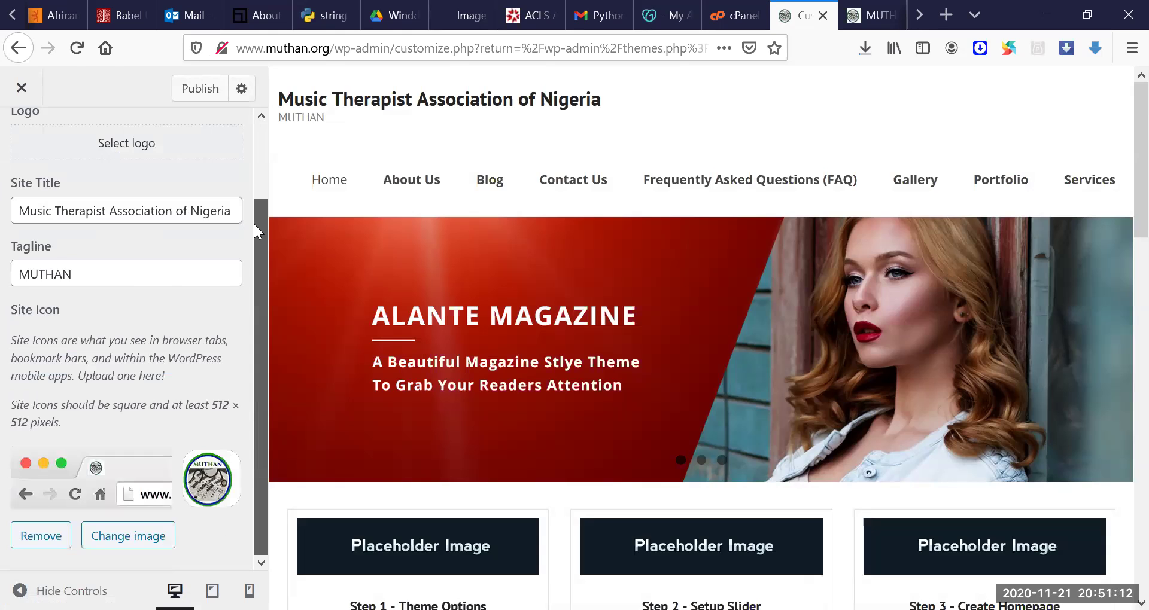
{"action": "left_click", "coordinate": [23, 141]}
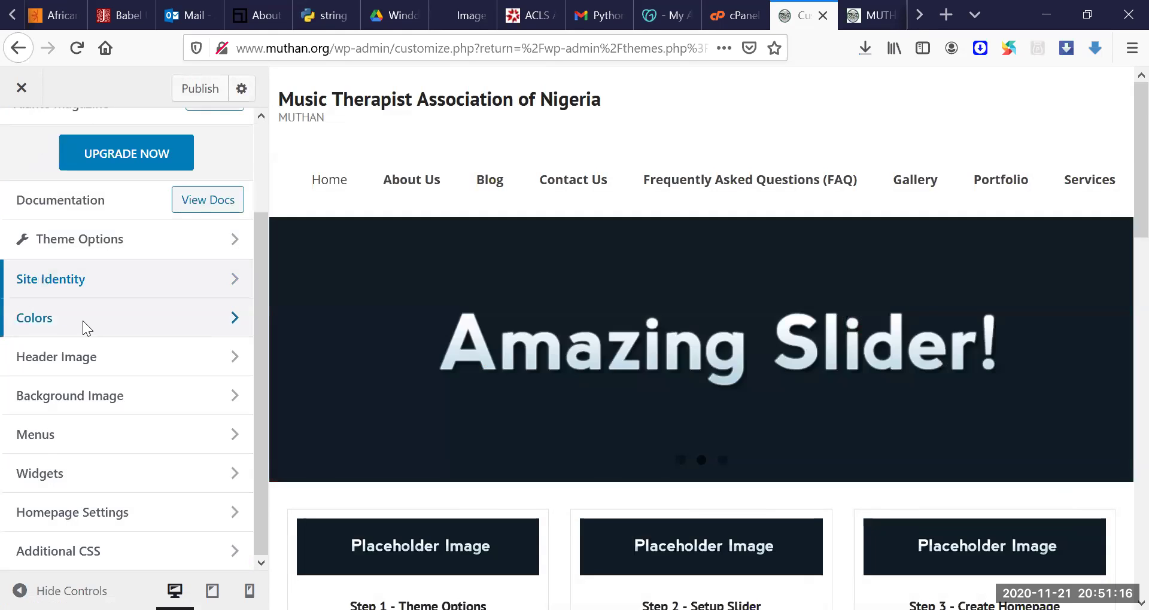
Step: Set the site's background color to the blue #0769bf and return to the list of customizer sections
{"action": "left_click", "coordinate": [82, 321]}
{"action": "left_click", "coordinate": [28, 235]}
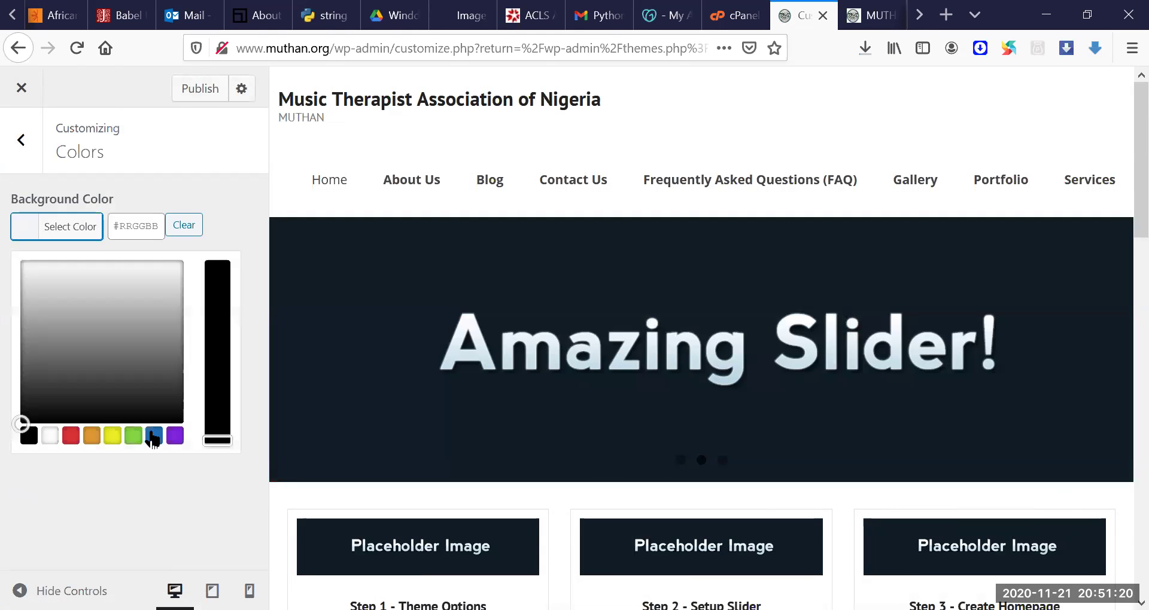
{"action": "left_click", "coordinate": [154, 436]}
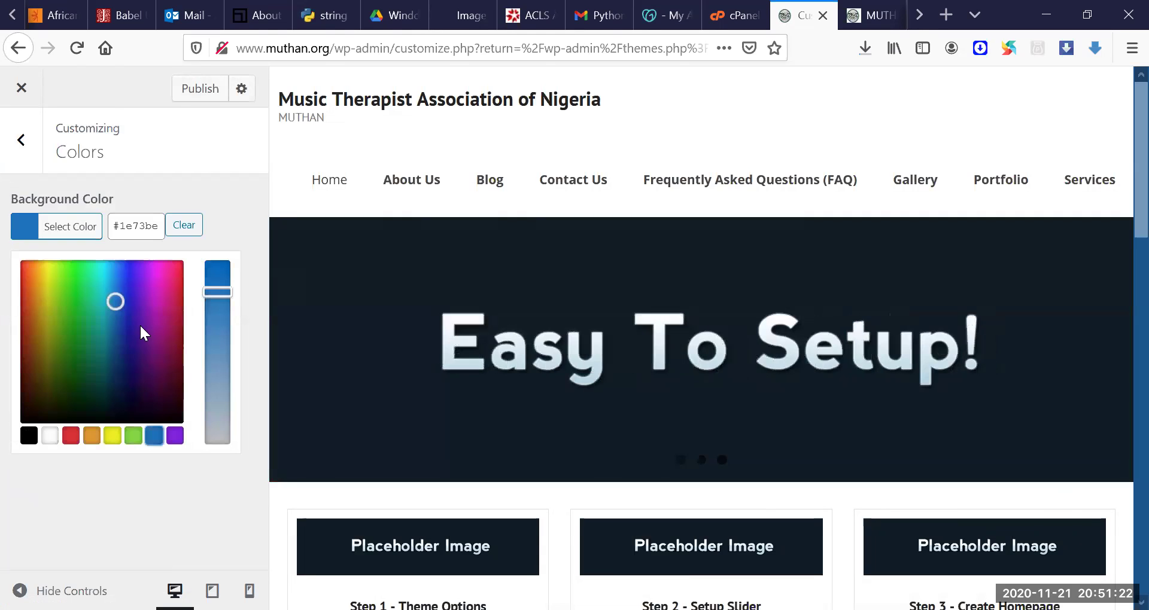
{"action": "left_click", "coordinate": [217, 271]}
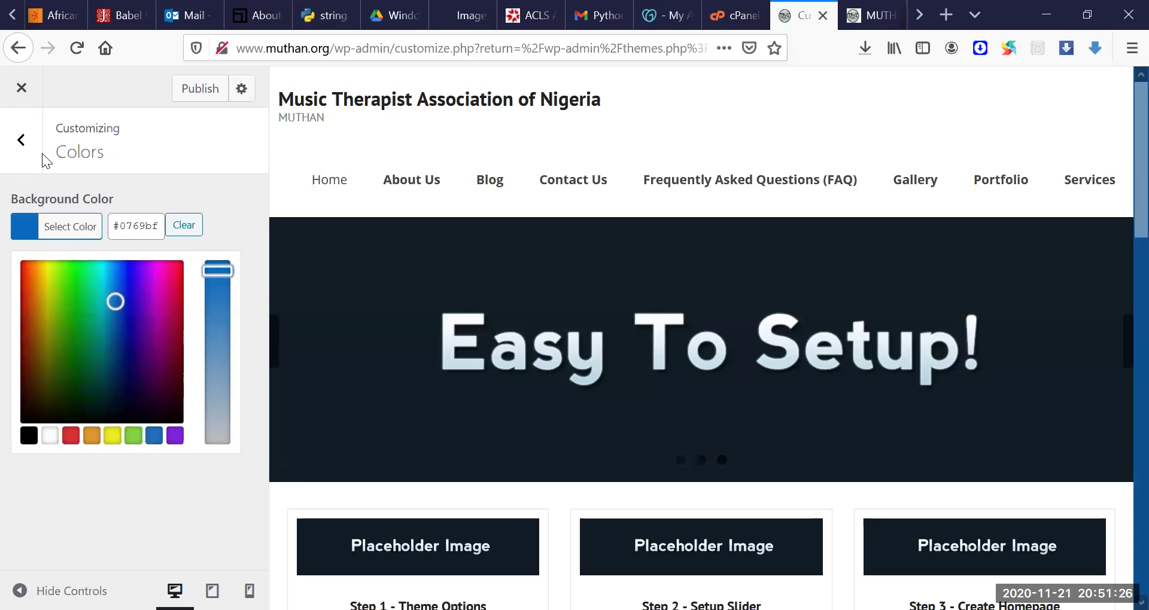
{"action": "left_click", "coordinate": [22, 143]}
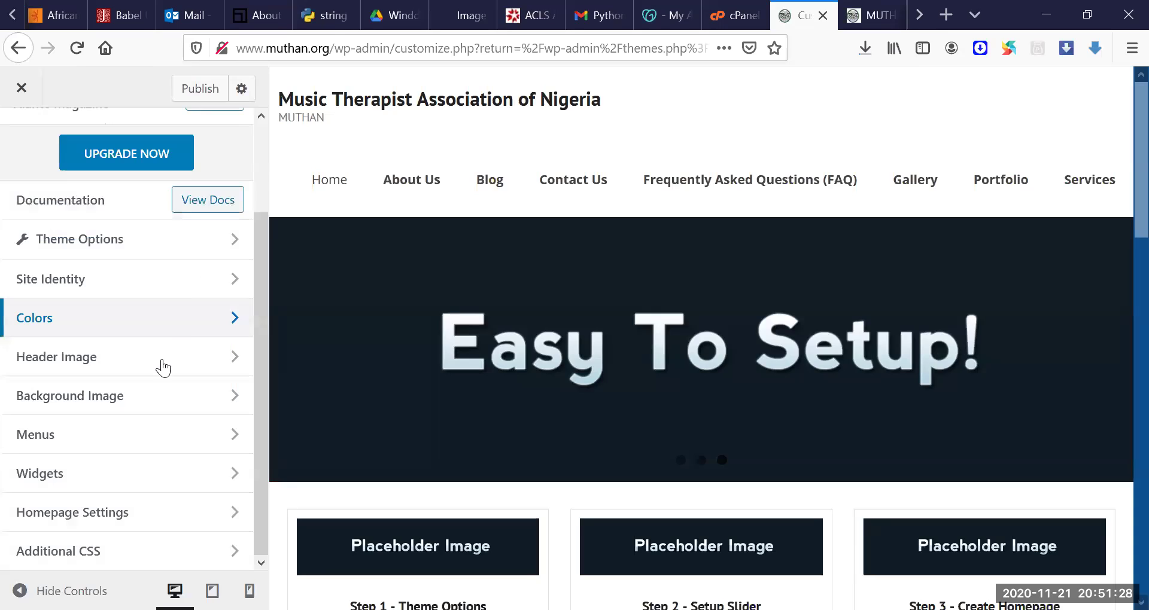
Step: Review the Header Image and Background Image settings without adding any image
{"action": "left_click", "coordinate": [161, 359]}
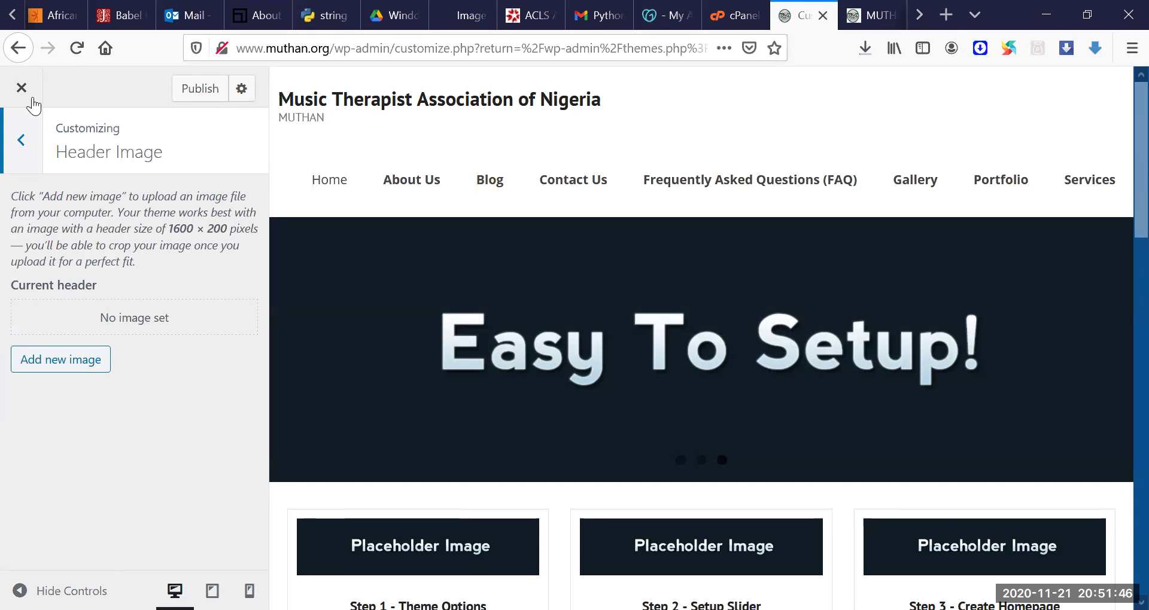
{"action": "left_click", "coordinate": [24, 144]}
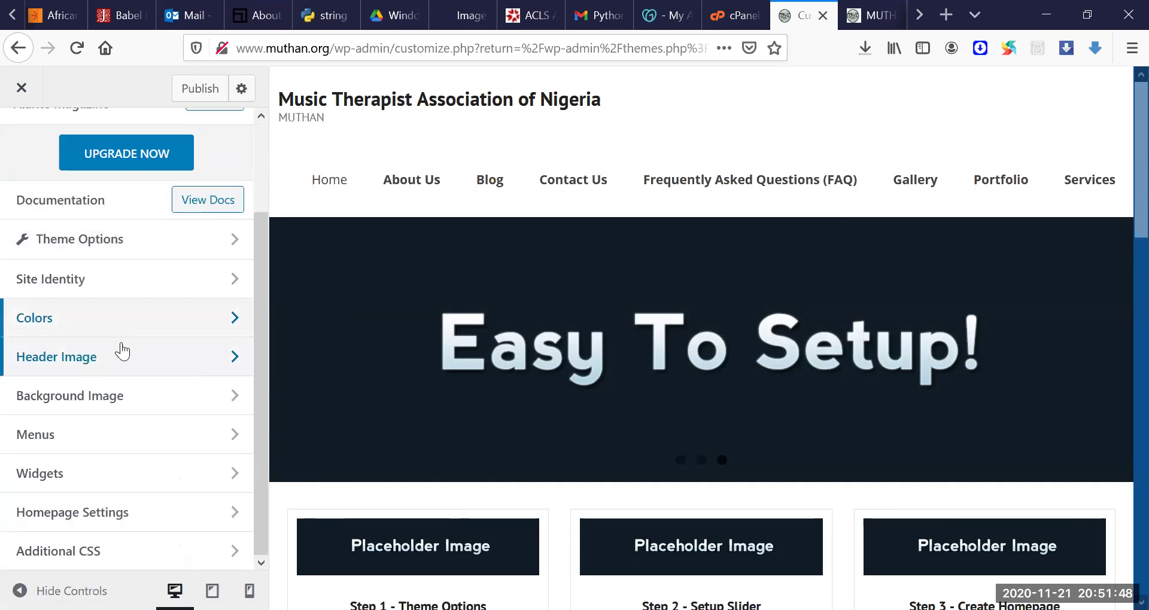
{"action": "left_click", "coordinate": [124, 398]}
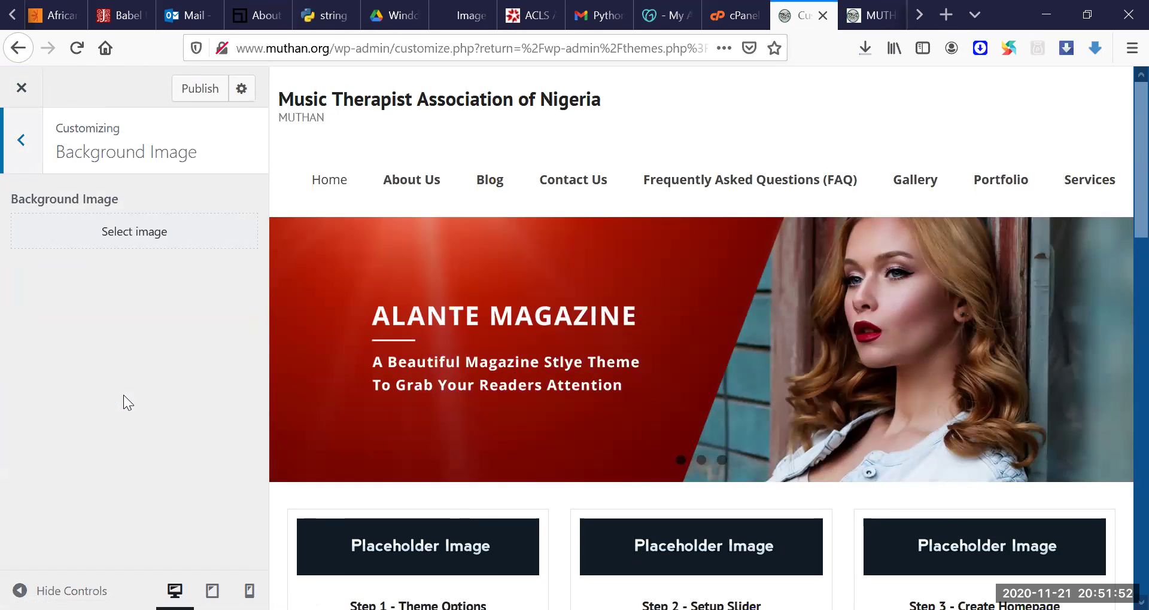
{"action": "left_click", "coordinate": [21, 140]}
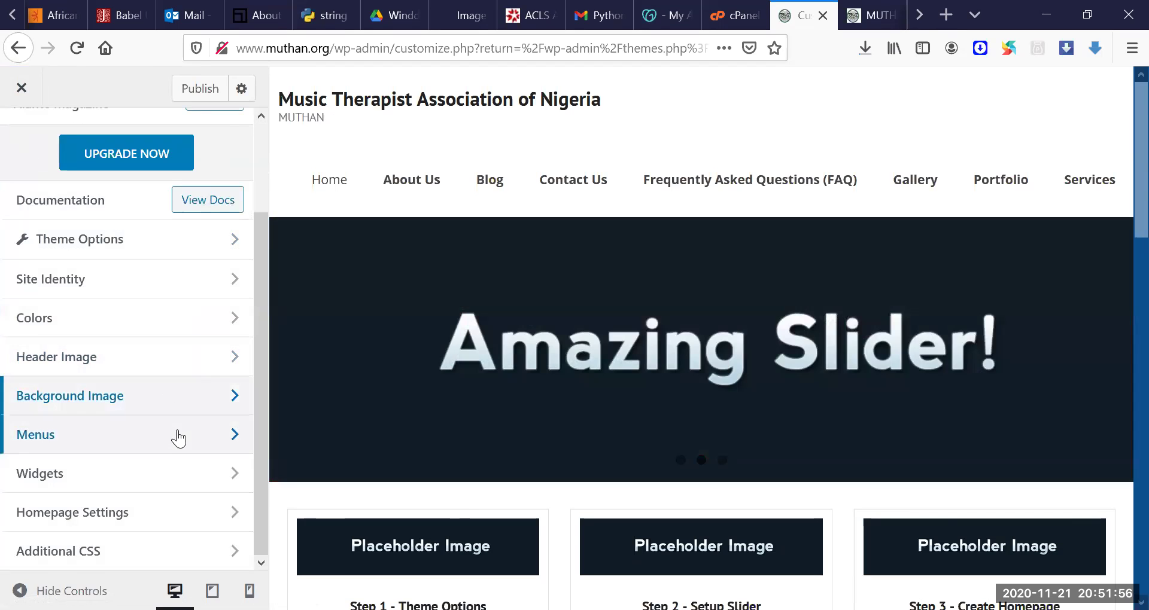
Step: Open the Primary Menu in the menu settings and review its menu locations and options
{"action": "left_click", "coordinate": [178, 435]}
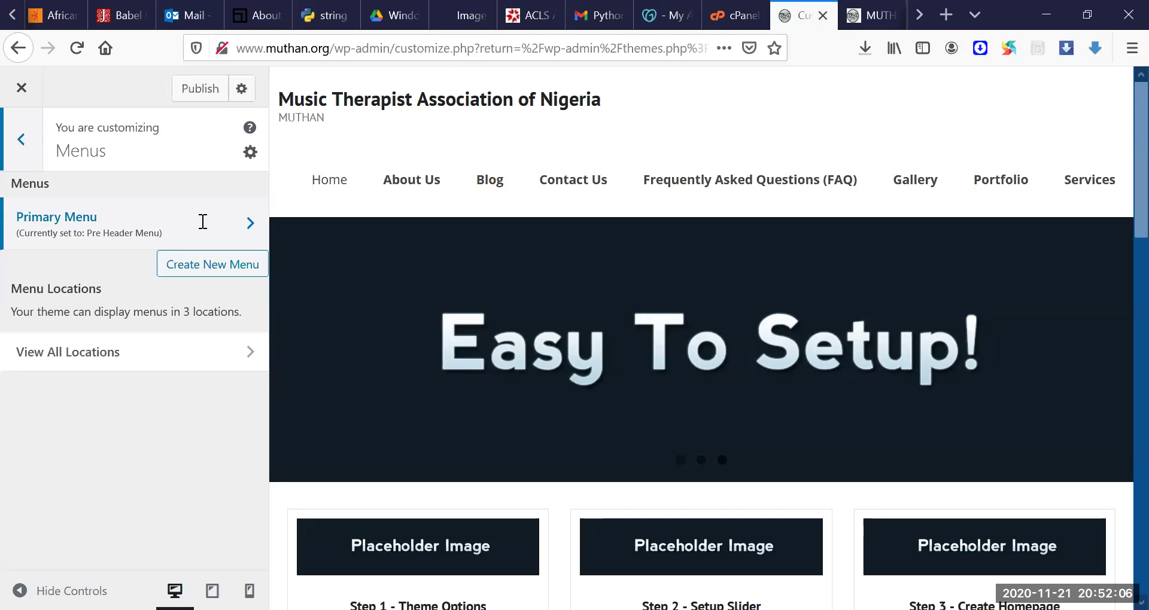
{"action": "left_click", "coordinate": [203, 222]}
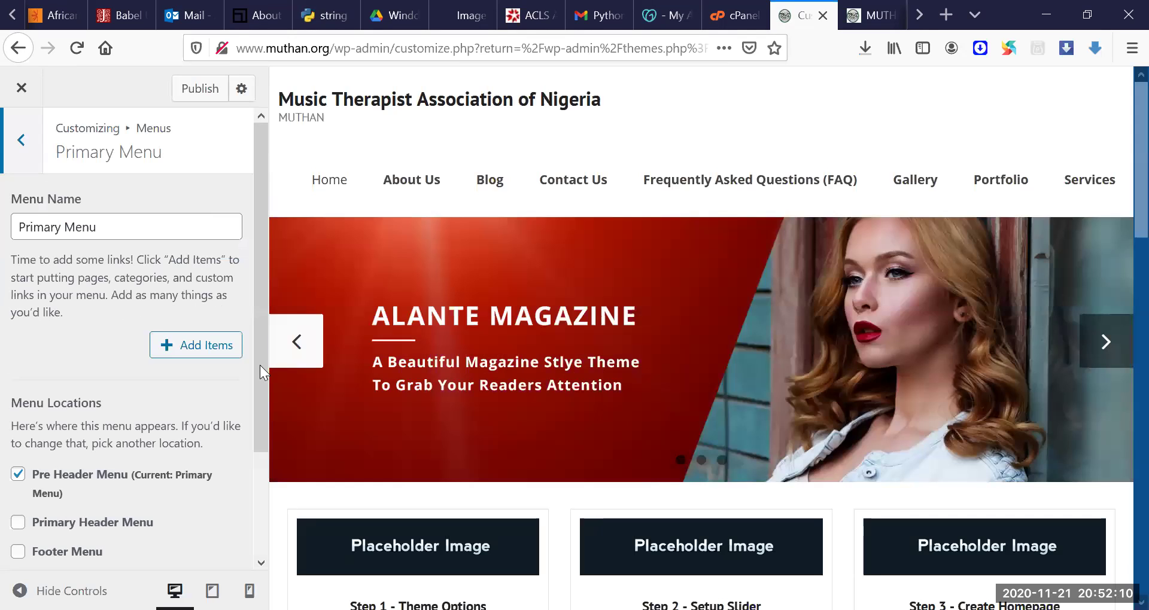
{"action": "scroll", "coordinate": [253, 436], "scroll_direction": "down", "scroll_amount": 3}
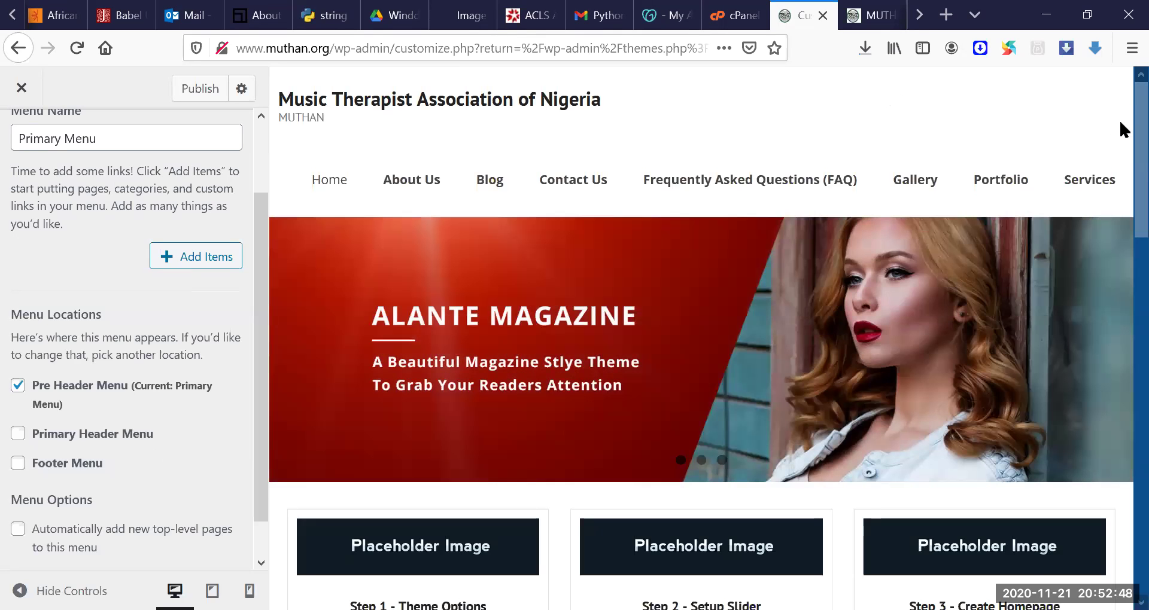
Step: Examine the home page preview from the header to the footer, and leave the Primary Menu and menu settings
{"action": "scroll", "coordinate": [1118, 119], "scroll_direction": "down", "scroll_amount": 15}
{"action": "scroll", "coordinate": [1121, 440], "scroll_direction": "down", "scroll_amount": 5}
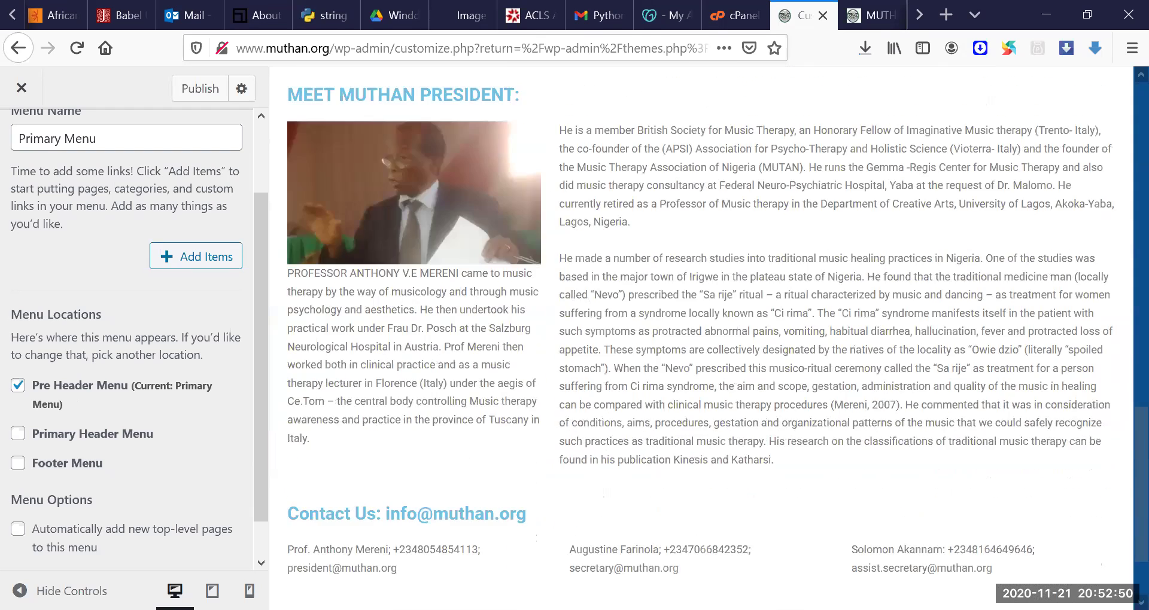
{"action": "left_click_drag", "start_coordinate": [1135, 515], "coordinate": [1135, 112]}
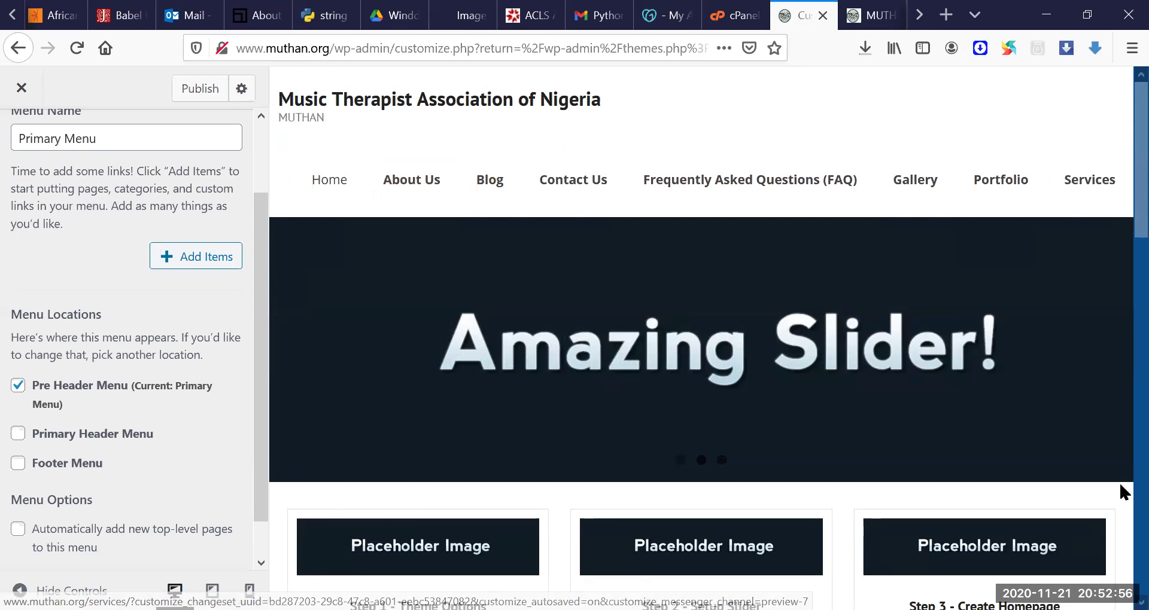
{"action": "left_click_drag", "start_coordinate": [1140, 180], "coordinate": [1140, 538]}
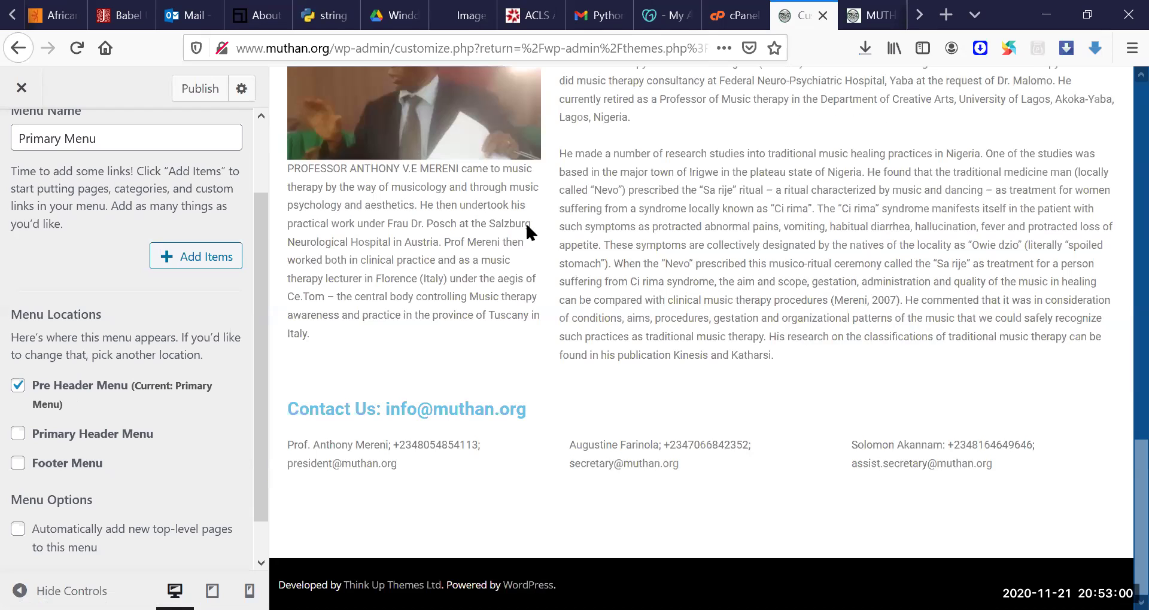
{"action": "left_click_drag", "start_coordinate": [257, 231], "coordinate": [260, 154]}
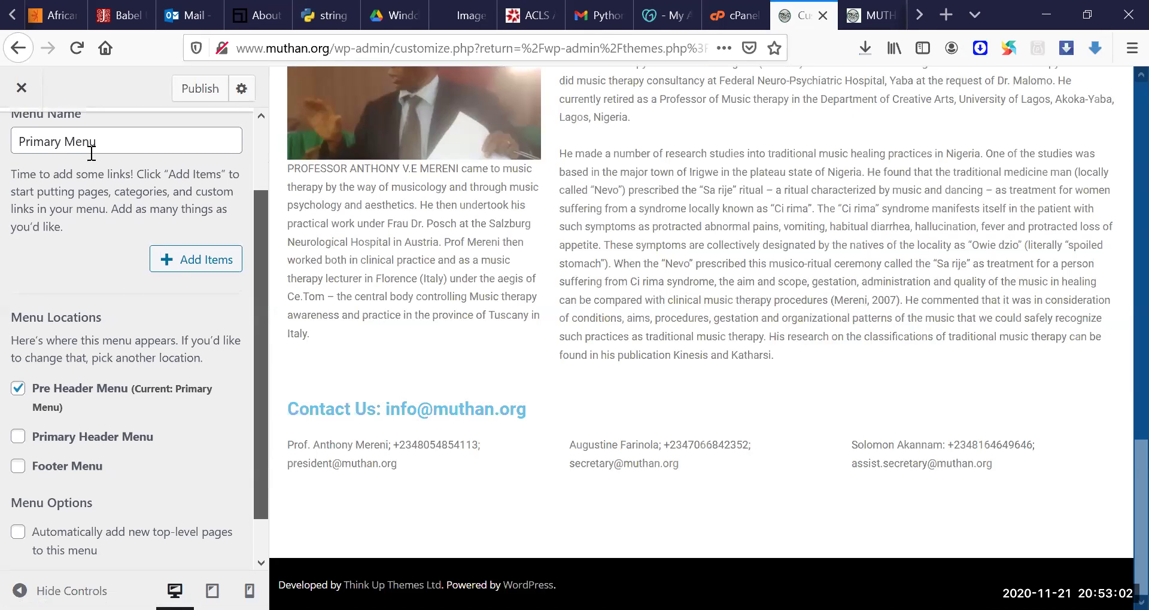
{"action": "scroll", "coordinate": [25, 156], "scroll_direction": "up", "scroll_amount": 2}
{"action": "left_click", "coordinate": [23, 146]}
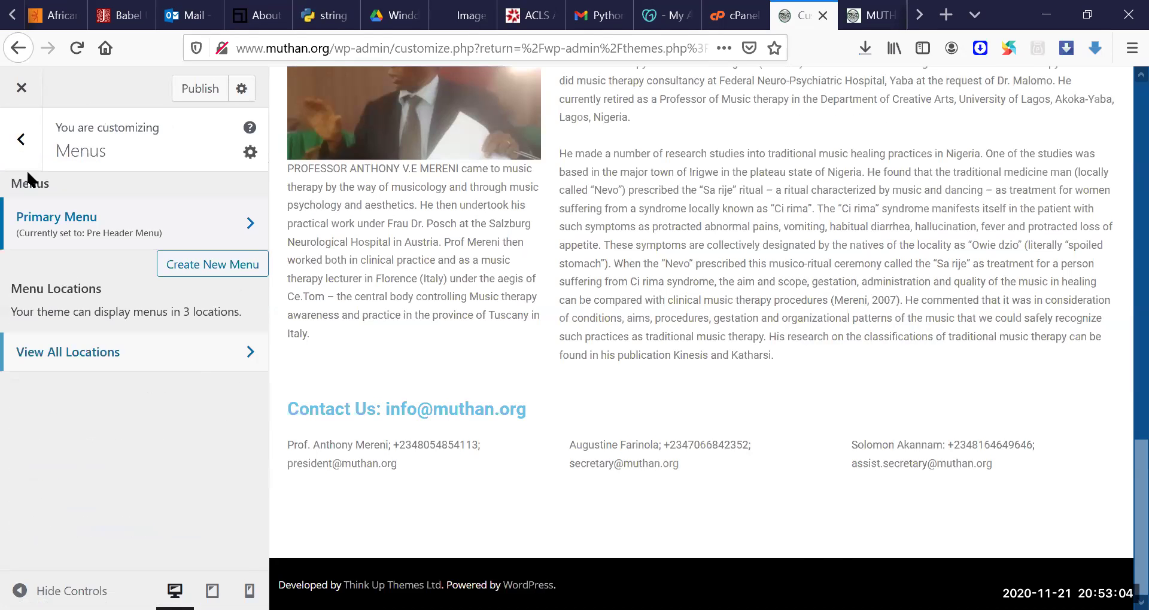
{"action": "left_click", "coordinate": [22, 143]}
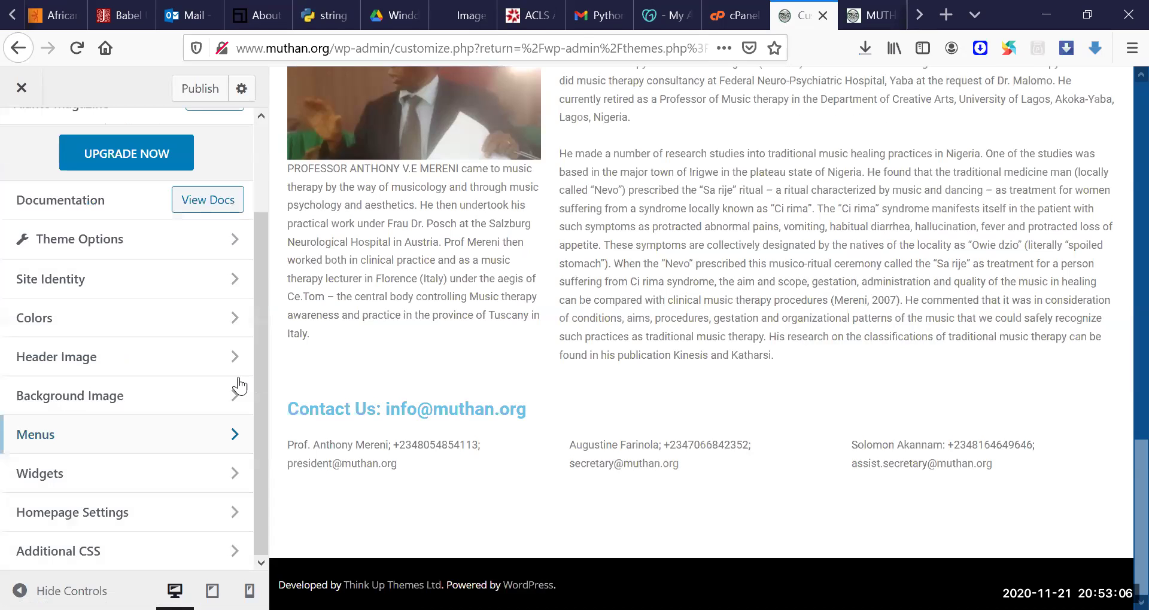
Step: Check the Widgets section of the customizer and open the Homepage Settings
{"action": "left_click", "coordinate": [181, 469]}
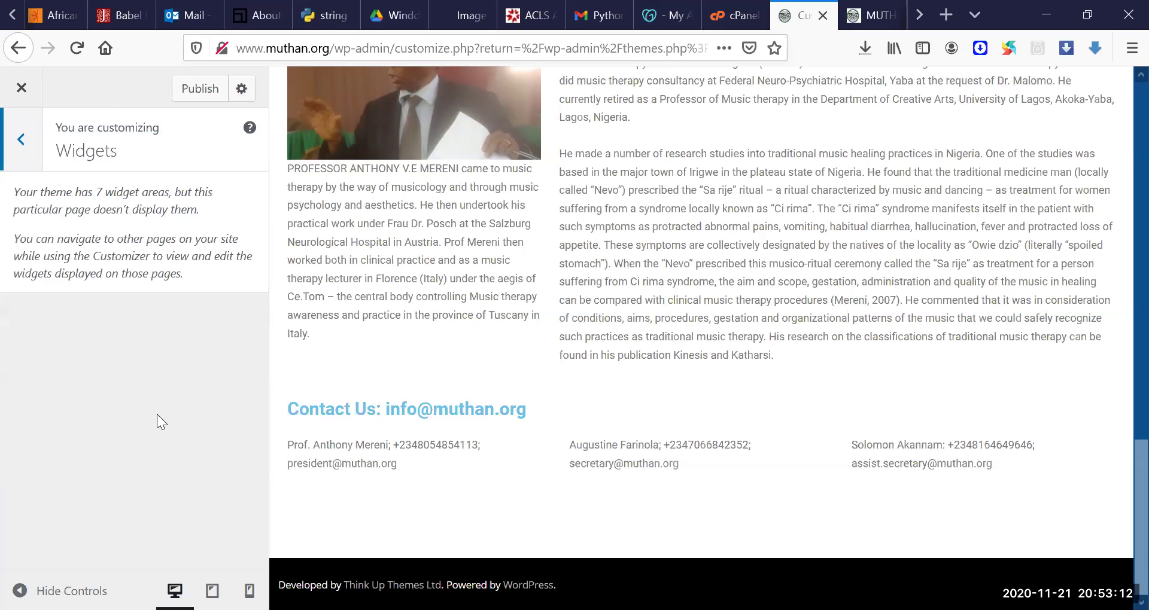
{"action": "left_click", "coordinate": [8, 148]}
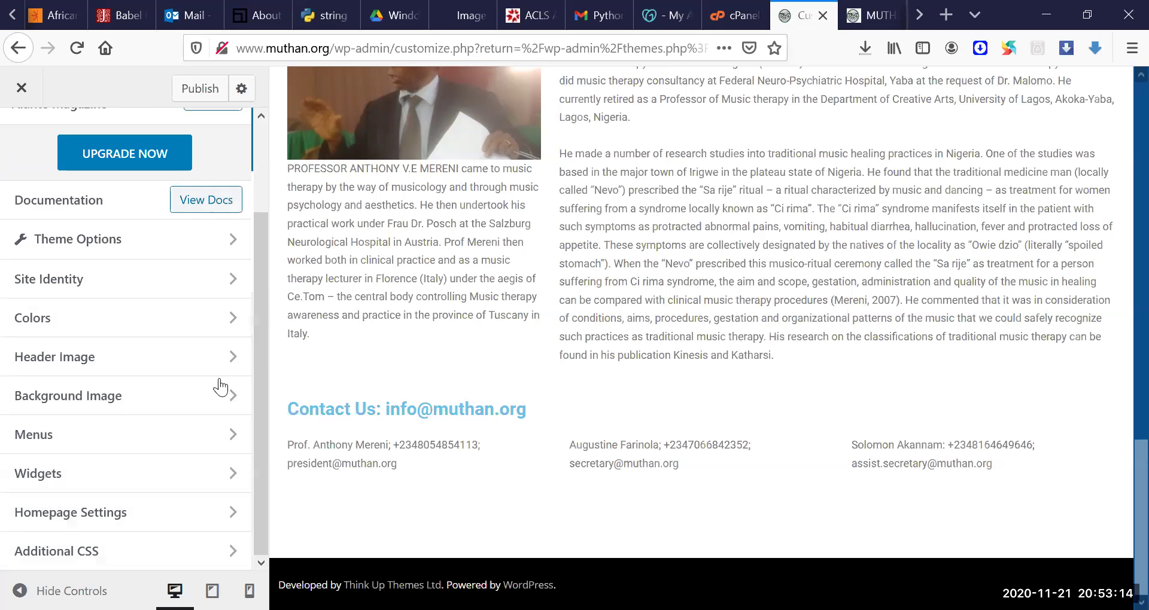
{"action": "left_click", "coordinate": [189, 513]}
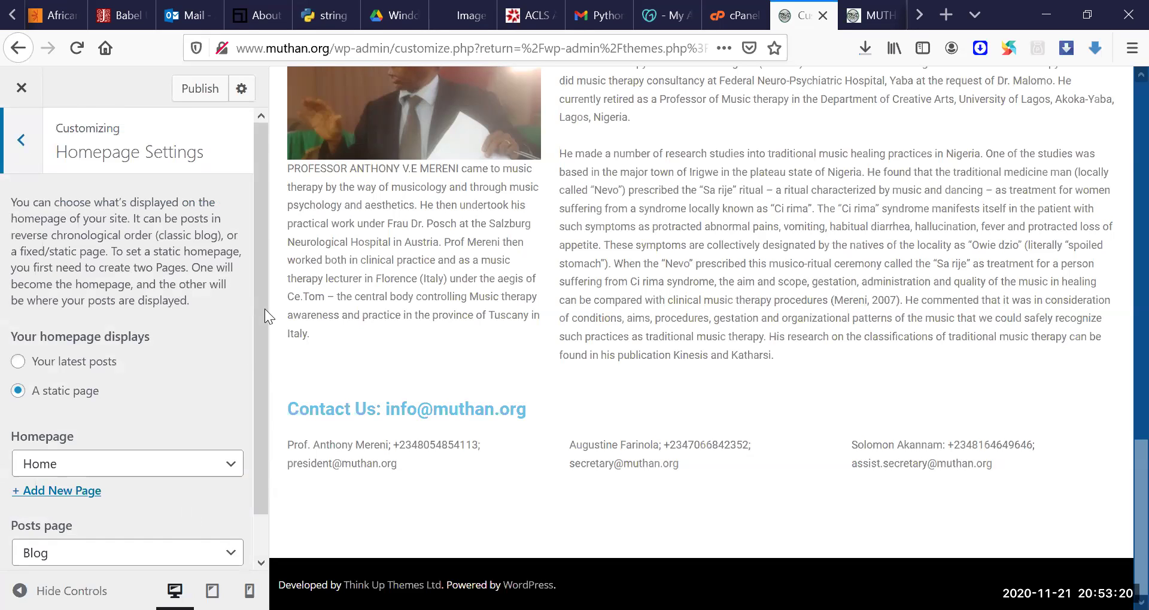
Step: Review the Homepage and Posts page choices in the Homepage Settings without changing them, and return to the customizer's main list
{"action": "scroll", "coordinate": [256, 359], "scroll_direction": "down", "scroll_amount": 2}
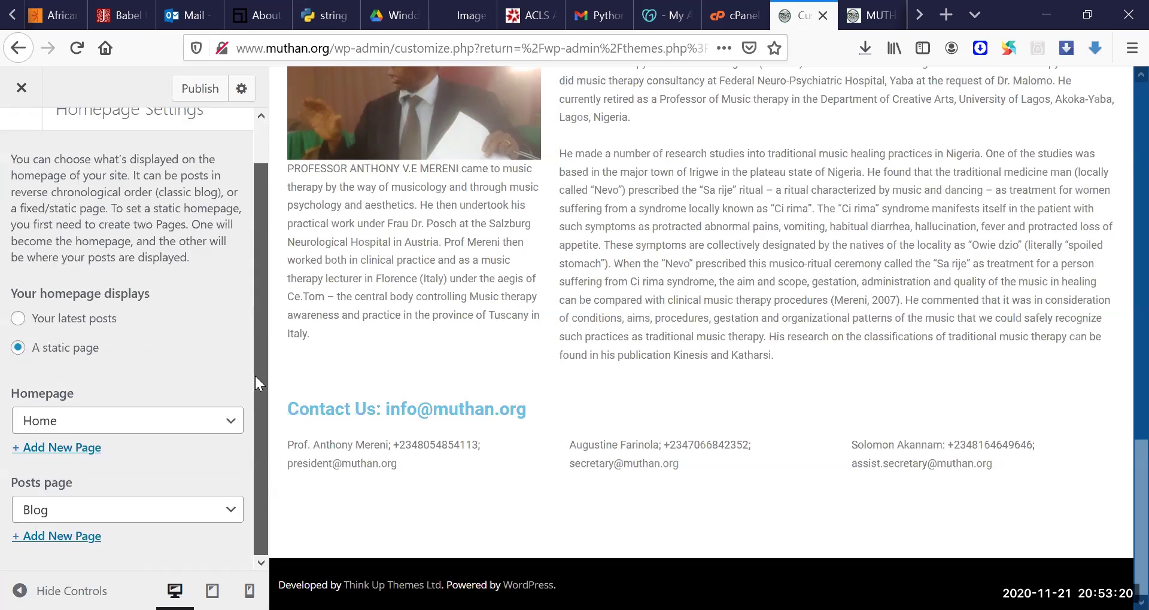
{"action": "left_click", "coordinate": [231, 430]}
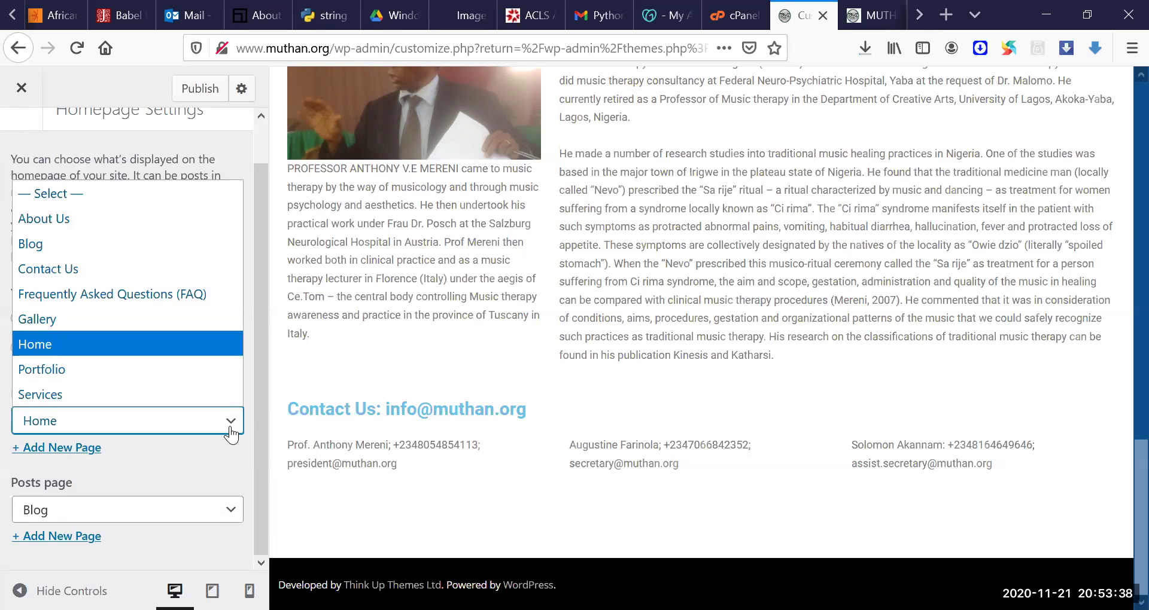
{"action": "left_click", "coordinate": [217, 467]}
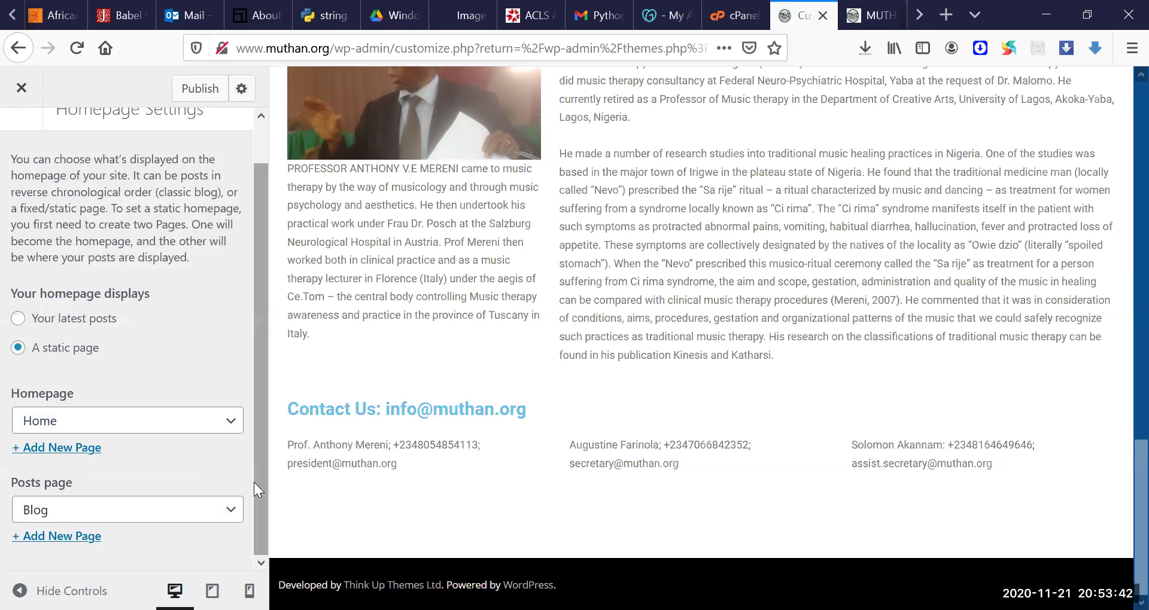
{"action": "left_click_drag", "start_coordinate": [257, 479], "coordinate": [256, 524]}
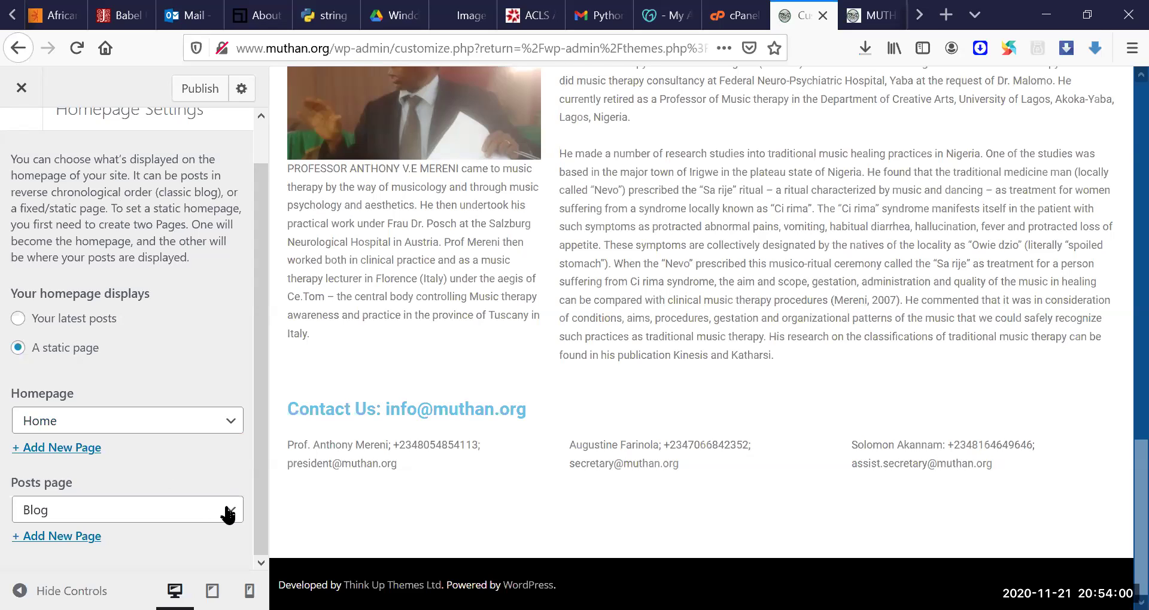
{"action": "left_click", "coordinate": [229, 511]}
{"action": "left_click", "coordinate": [230, 512]}
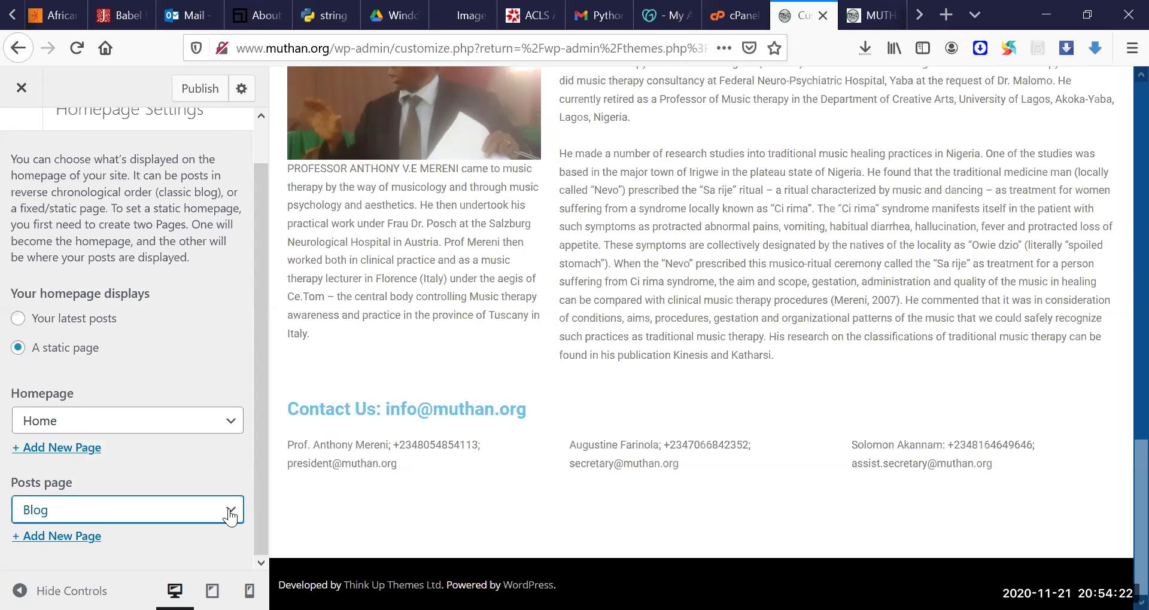
{"action": "scroll", "coordinate": [262, 128], "scroll_direction": "up", "scroll_amount": 1}
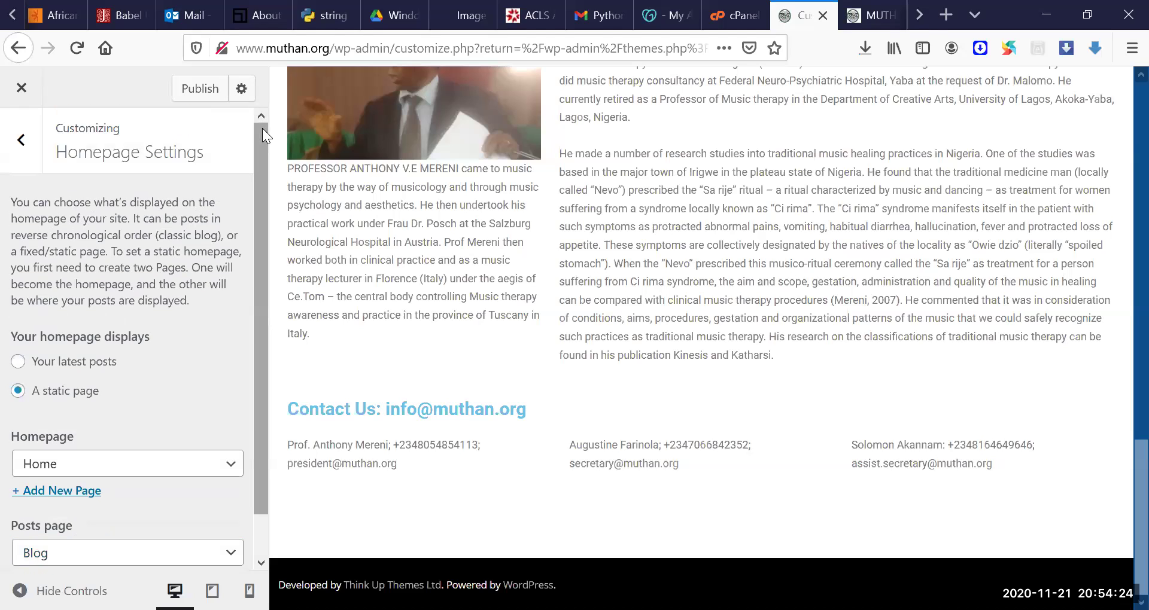
{"action": "left_click", "coordinate": [22, 153]}
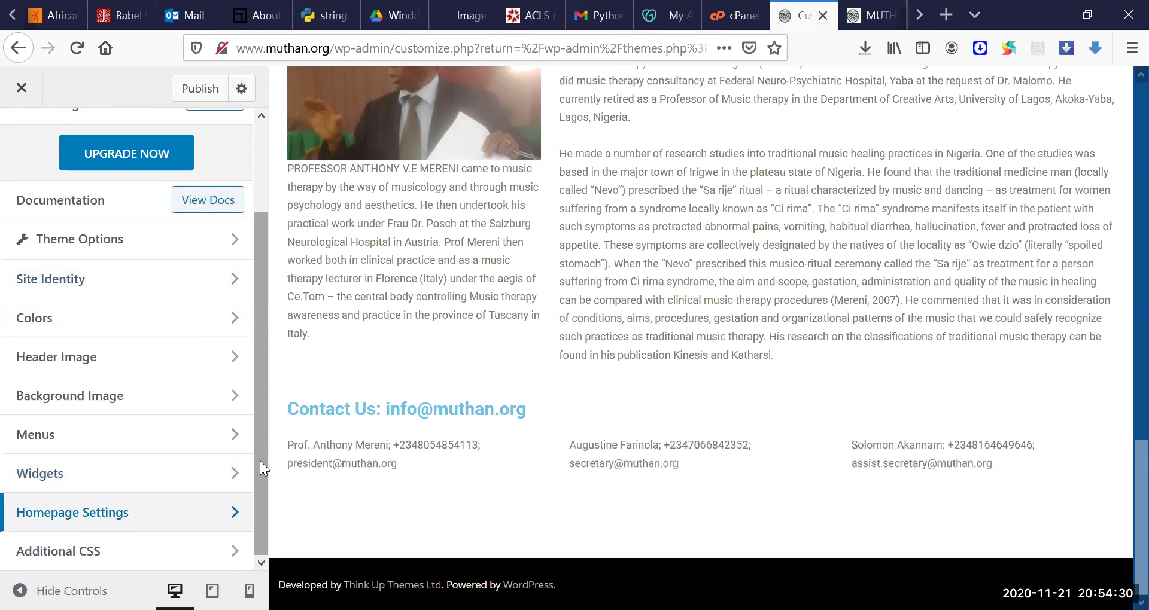
Step: Look over the Additional CSS section and the home page preview, and leave the section without adding any code
{"action": "left_click", "coordinate": [151, 563]}
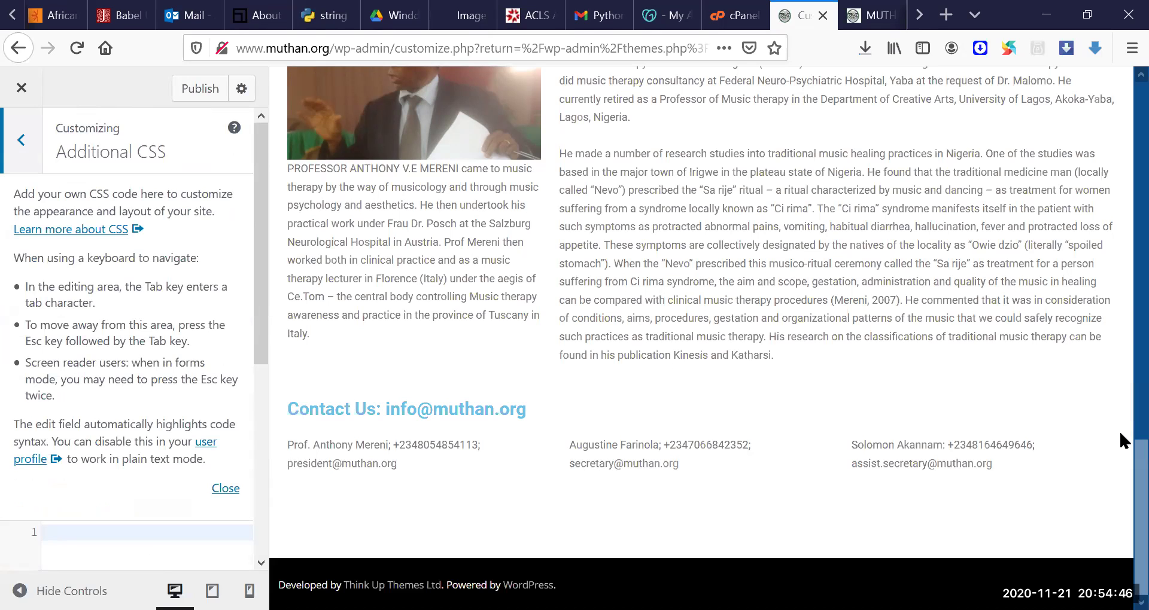
{"action": "left_click_drag", "start_coordinate": [1118, 397], "coordinate": [1124, 196]}
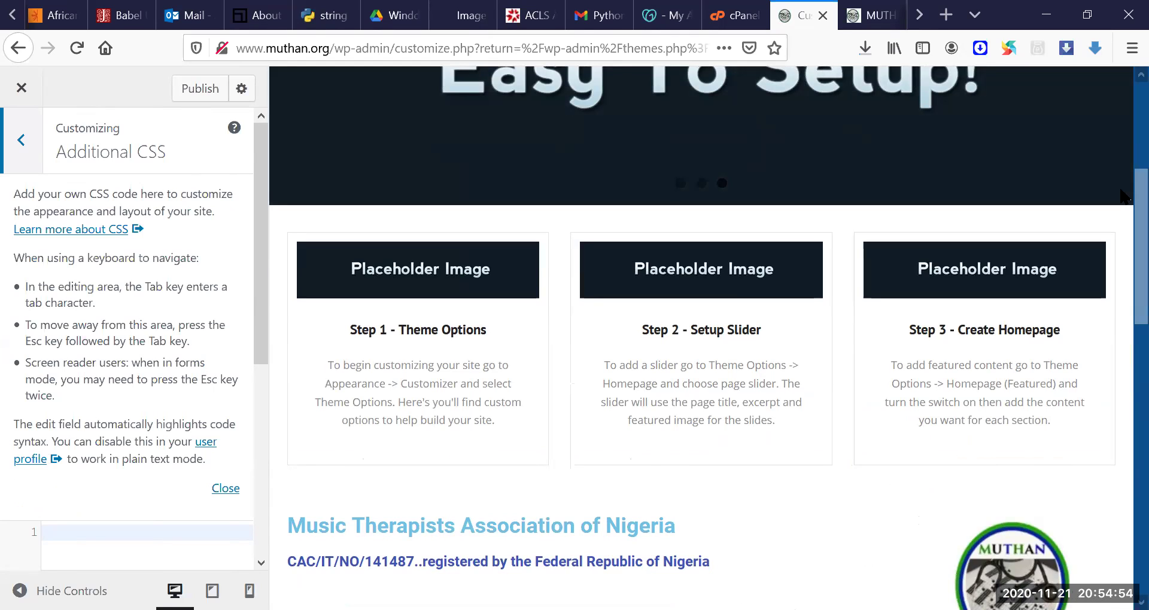
{"action": "left_click", "coordinate": [25, 143]}
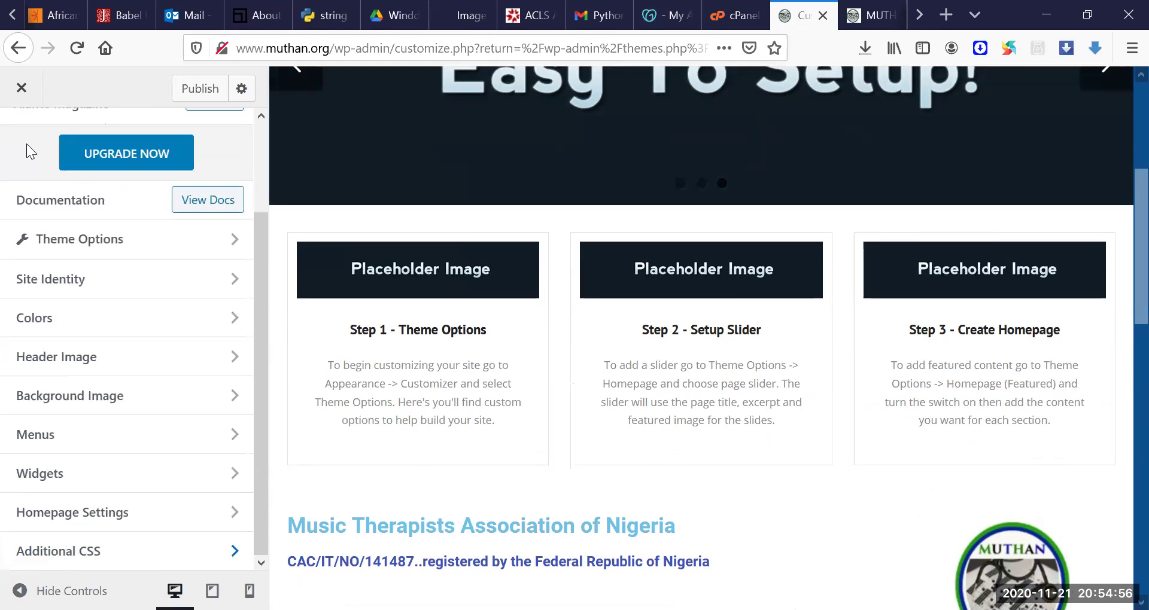
Step: Publish the theme customizations and close the customizer
{"action": "left_click", "coordinate": [259, 135]}
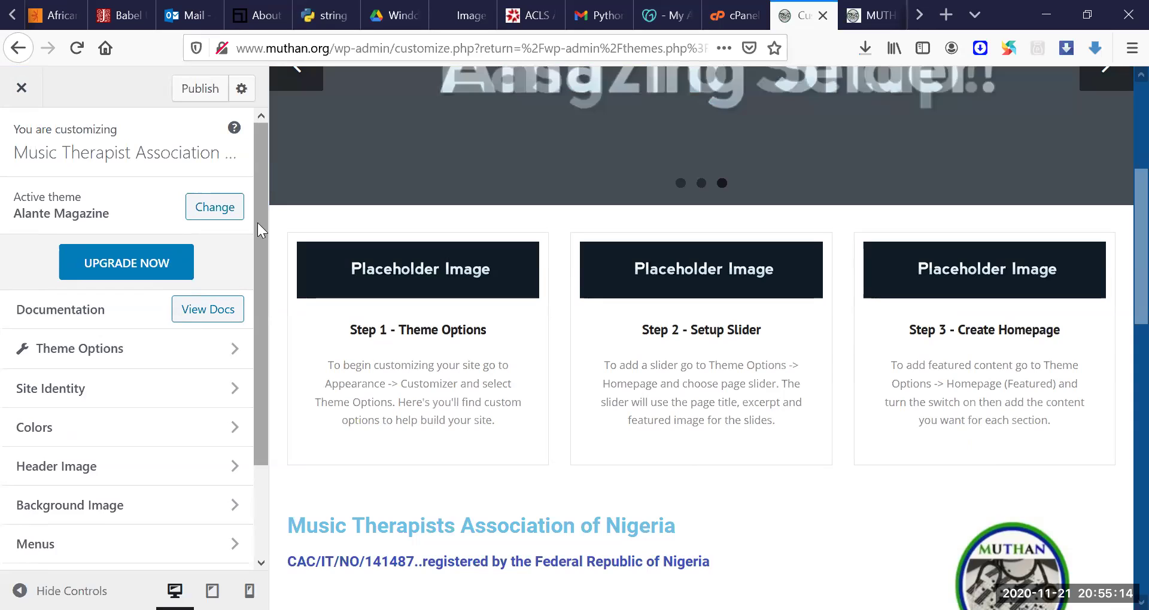
{"action": "scroll", "coordinate": [257, 223], "scroll_direction": "down", "scroll_amount": 3}
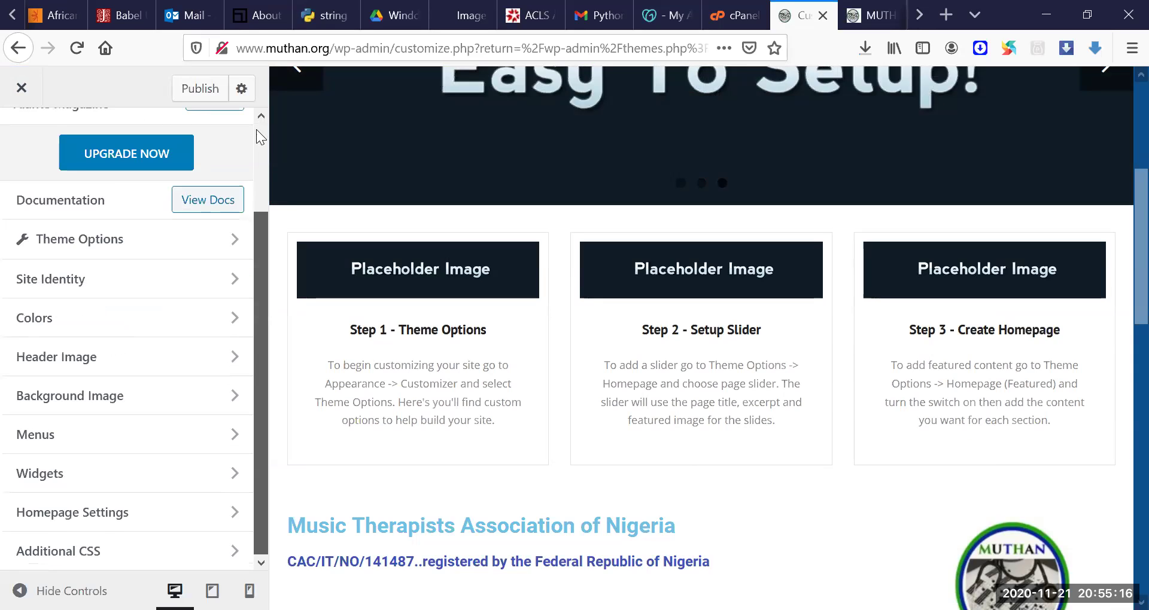
{"action": "scroll", "coordinate": [256, 129], "scroll_direction": "up", "scroll_amount": 3}
{"action": "left_click", "coordinate": [196, 88]}
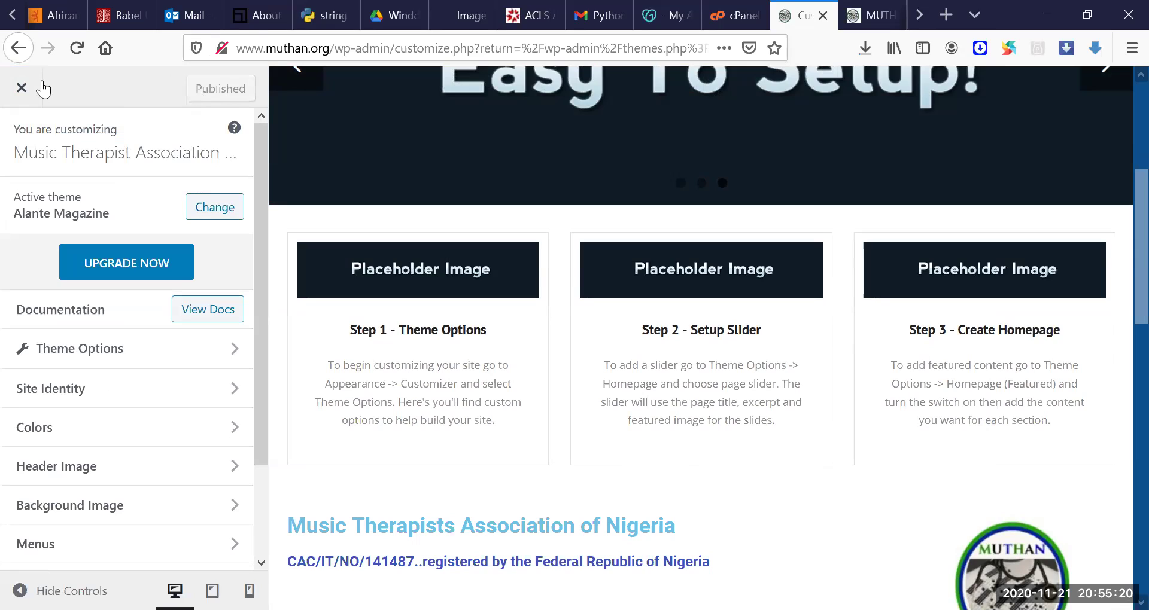
{"action": "left_click", "coordinate": [11, 96]}
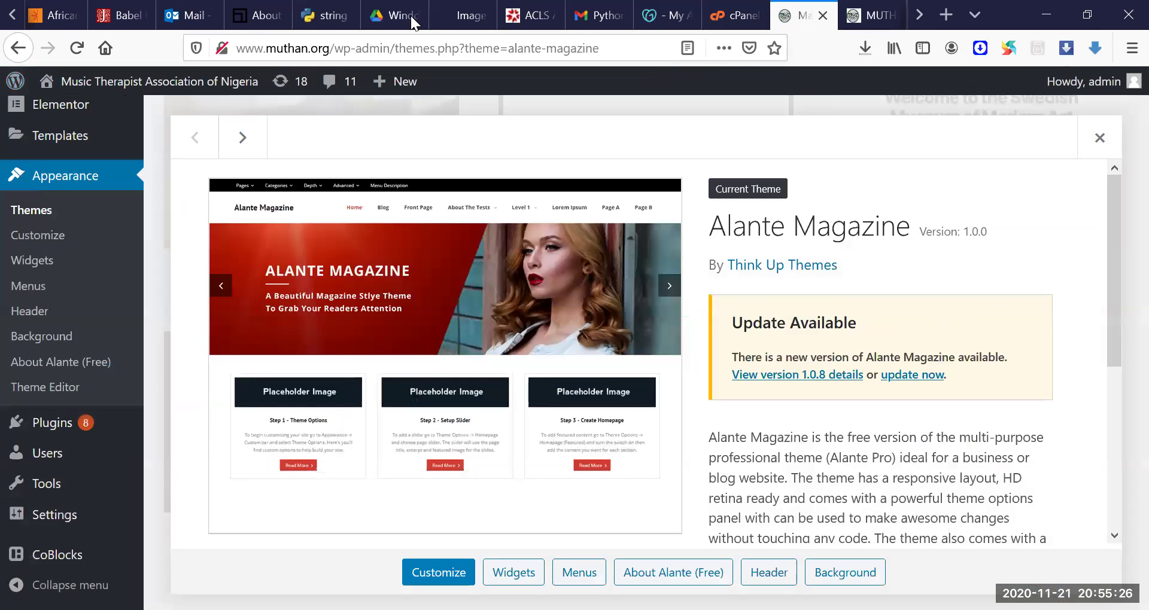
Step: Reload the live muthan.org home page and examine its new title, background, slider and content sections
{"action": "left_click", "coordinate": [875, 13]}
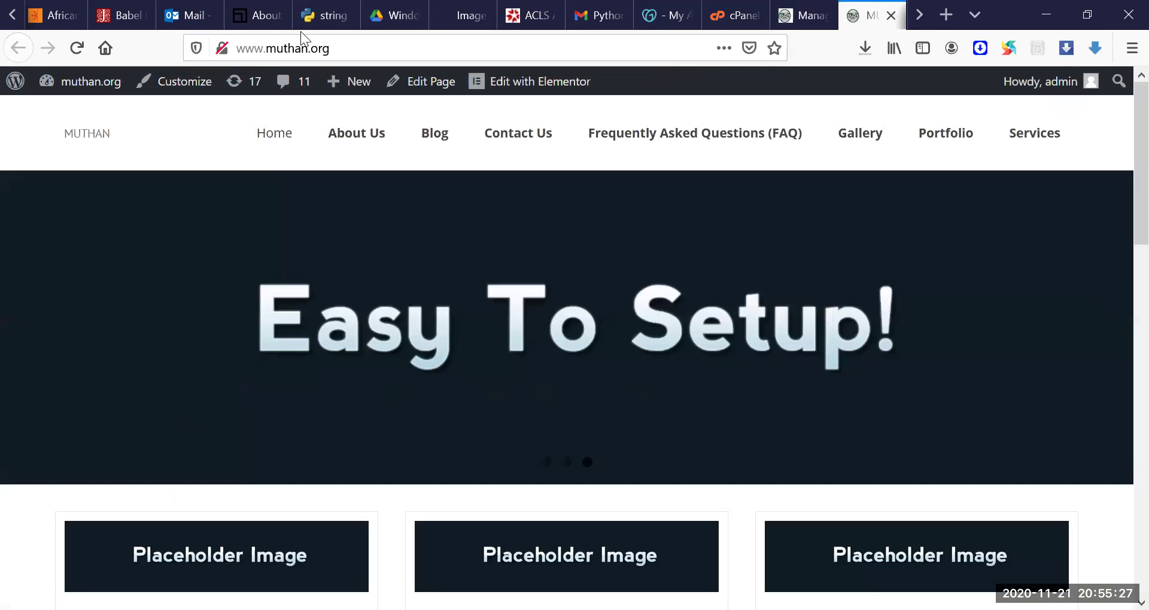
{"action": "left_click", "coordinate": [80, 54]}
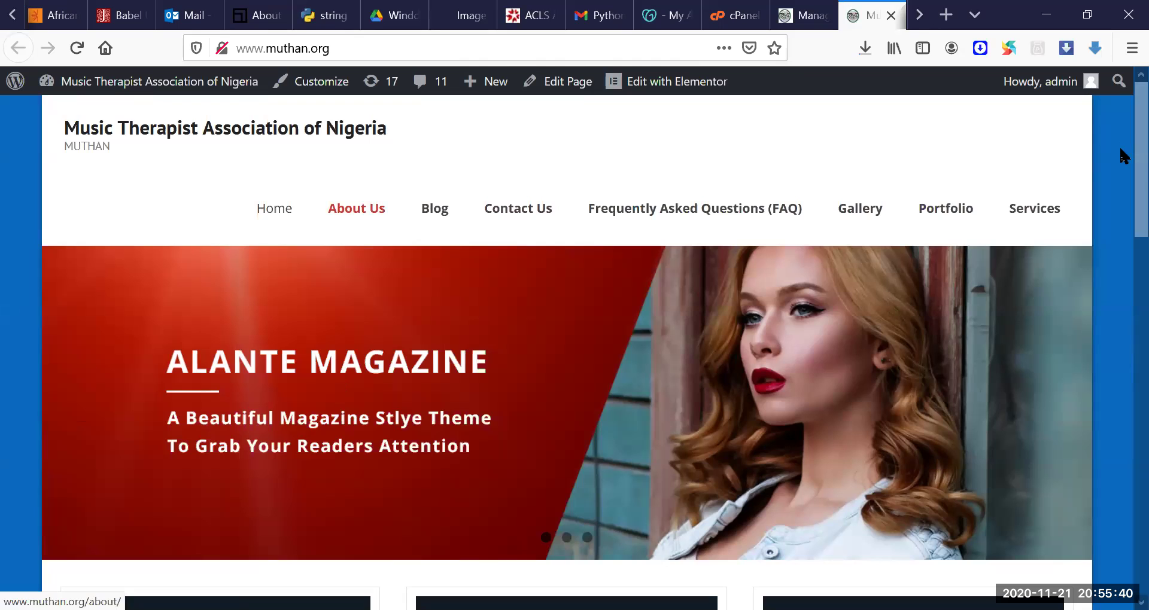
{"action": "scroll", "coordinate": [1122, 310], "scroll_direction": "down", "scroll_amount": 5}
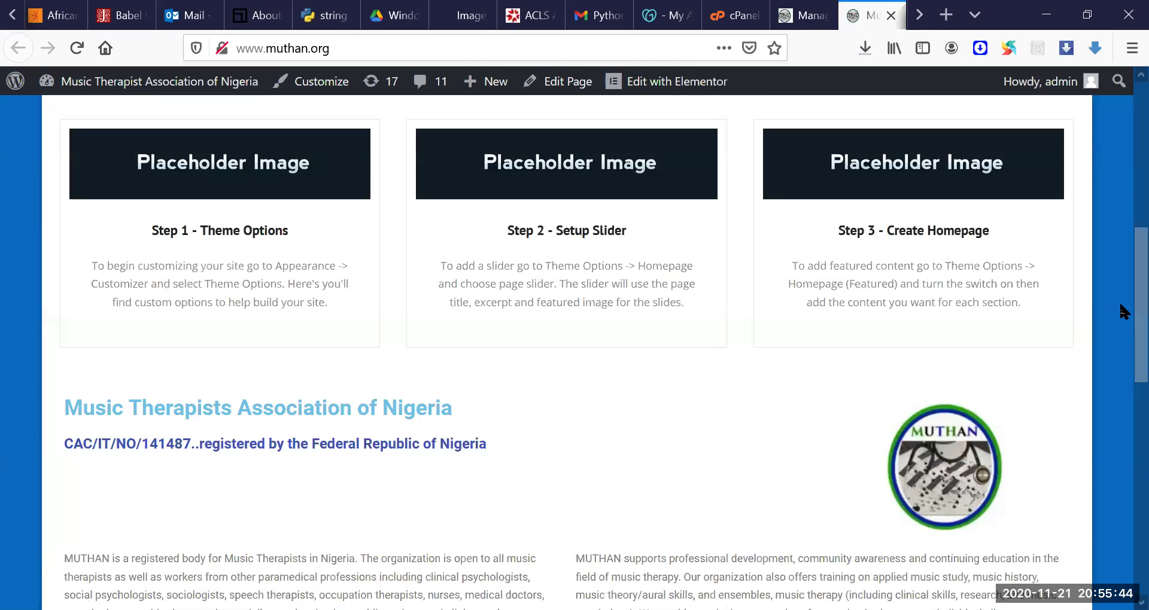
{"action": "scroll", "coordinate": [1124, 311], "scroll_direction": "up", "scroll_amount": 4}
{"action": "scroll", "coordinate": [1123, 311], "scroll_direction": "up", "scroll_amount": 2}
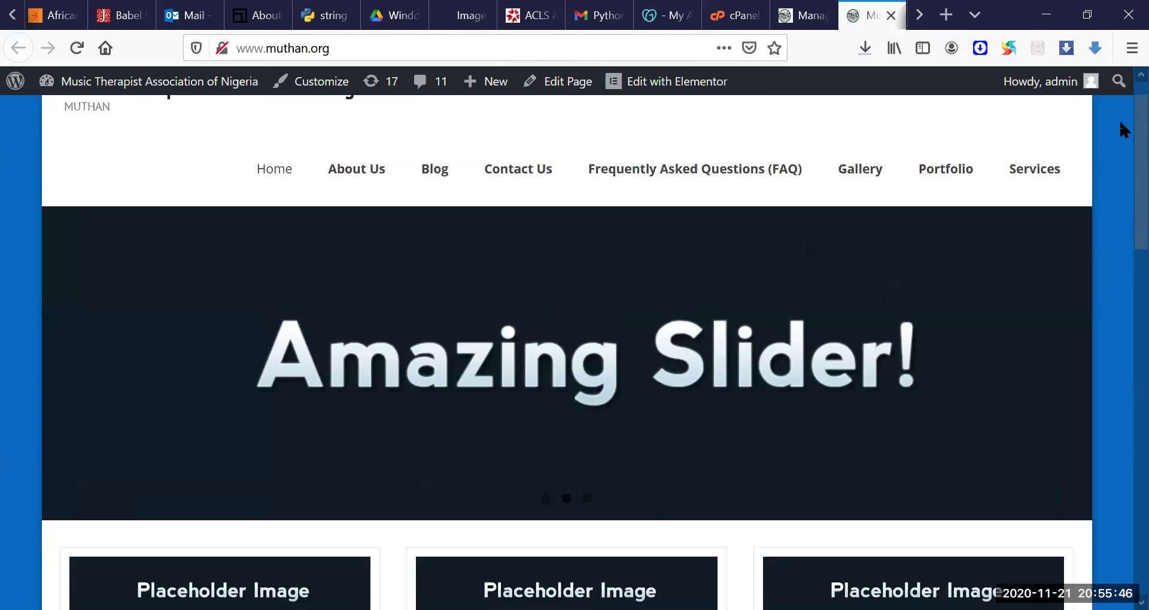
Step: Open the Widgets page of the muthan.org dashboard and look through the available widgets, sidebar and footer areas
{"action": "mouse_move", "coordinate": [226, 95]}
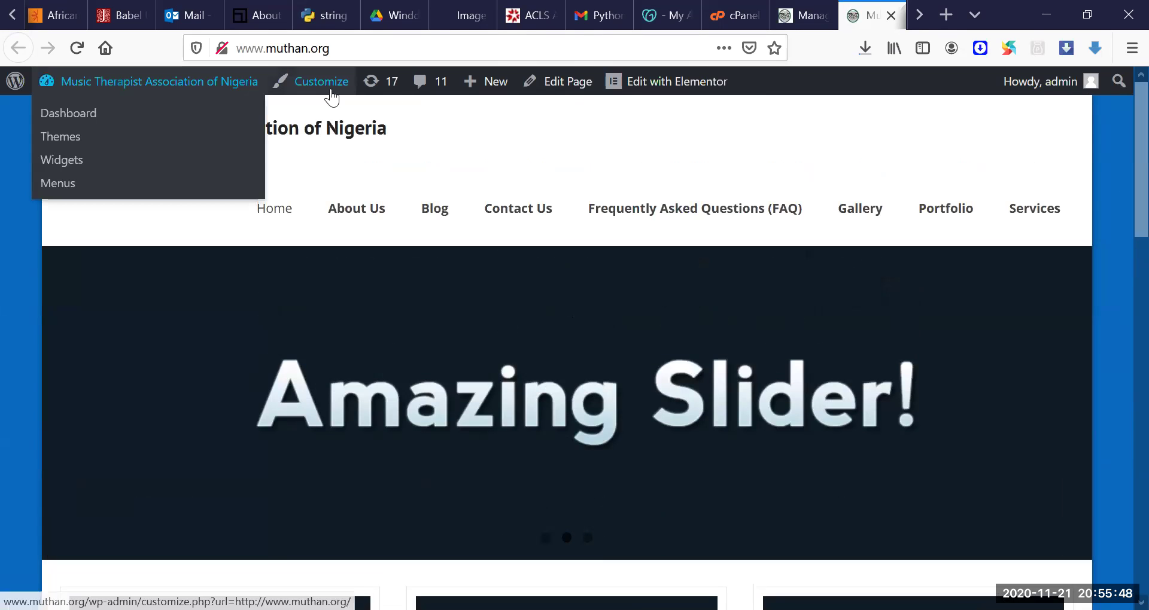
{"action": "left_click", "coordinate": [64, 116]}
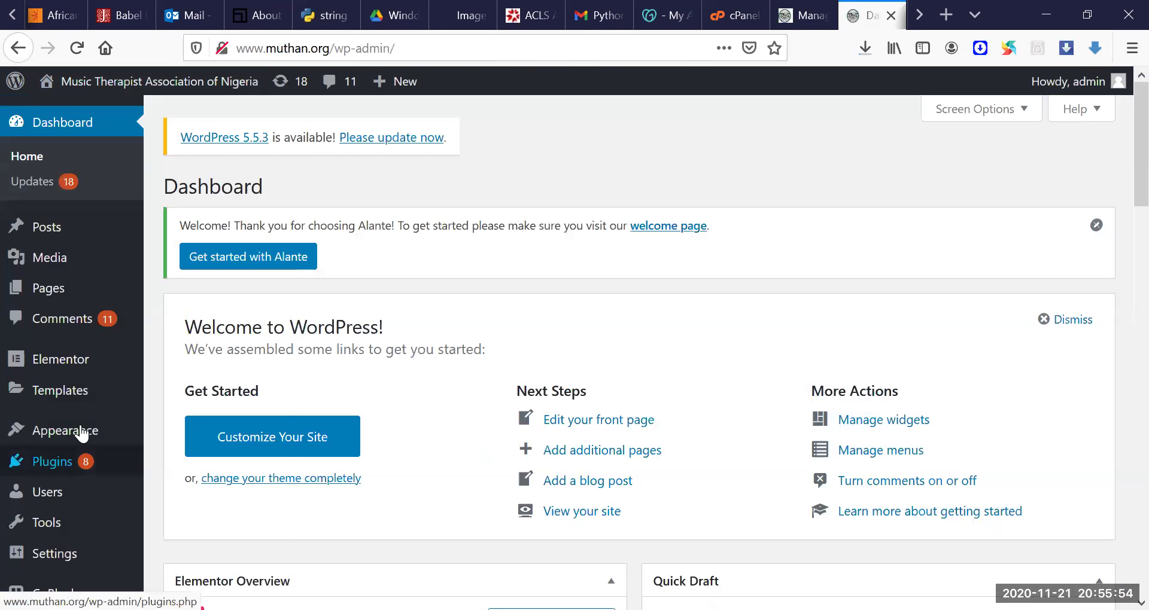
{"action": "mouse_move", "coordinate": [82, 433]}
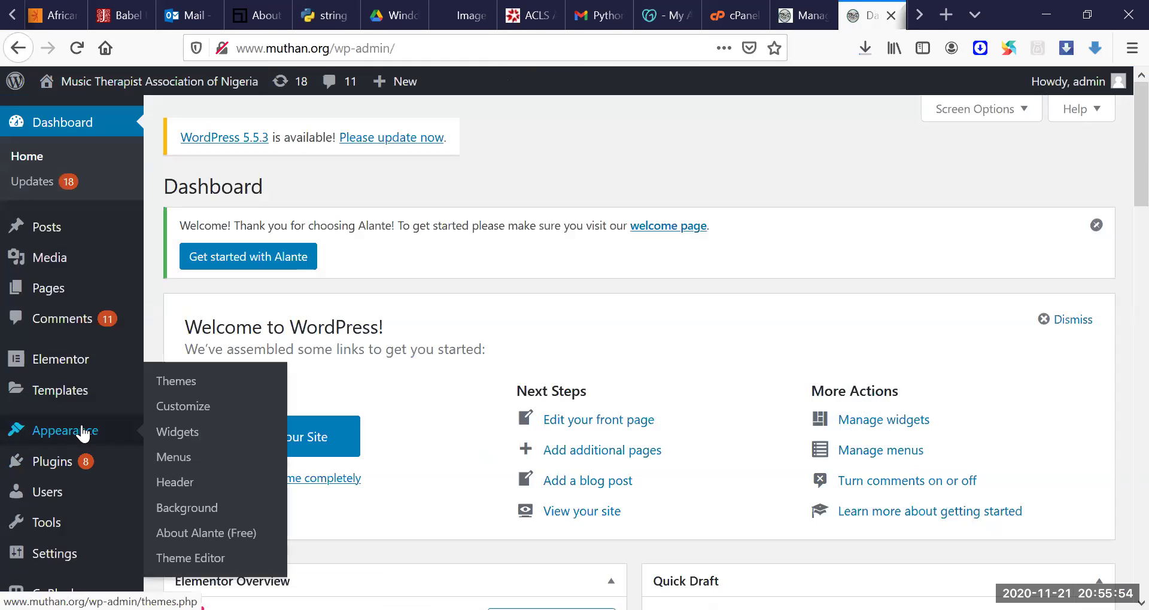
{"action": "left_click", "coordinate": [178, 433]}
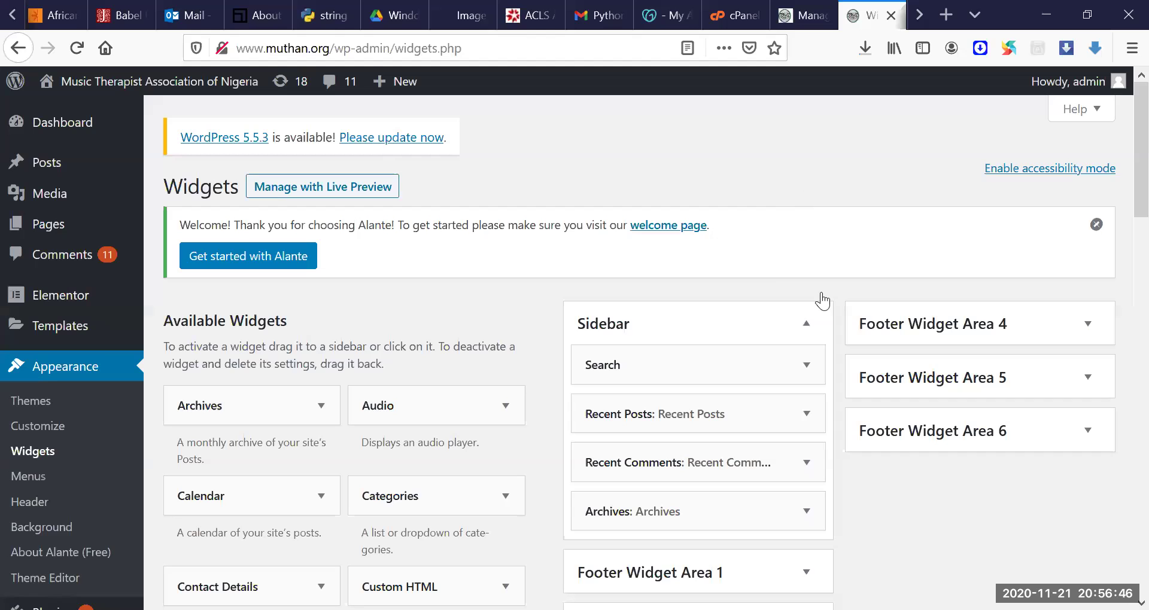
{"action": "scroll", "coordinate": [1119, 203], "scroll_direction": "down", "scroll_amount": 3}
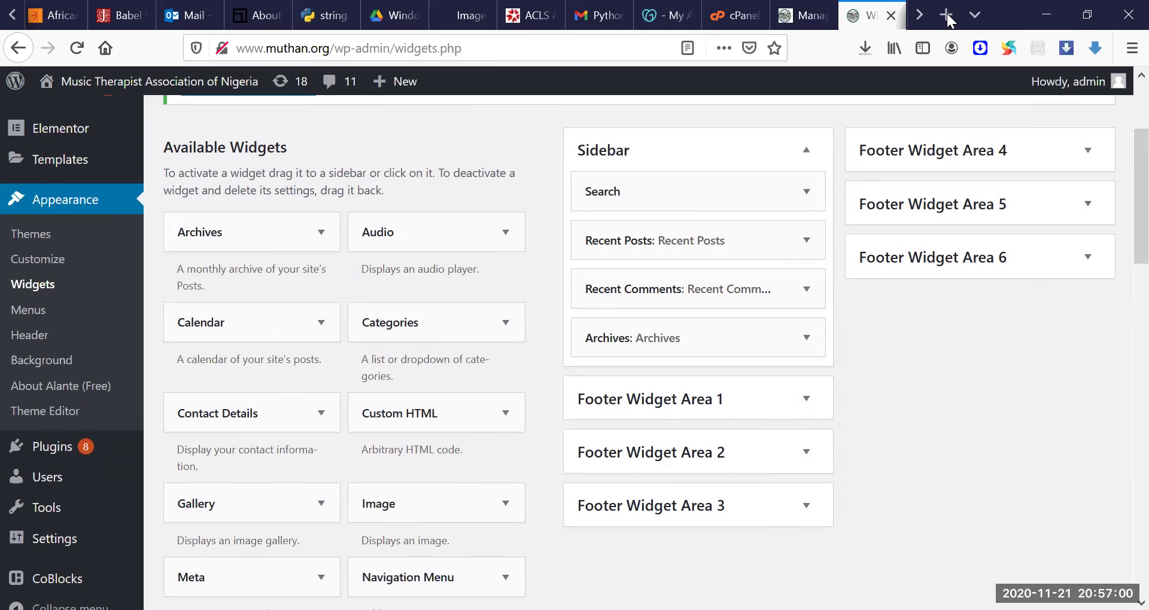
{"action": "left_click", "coordinate": [919, 15]}
{"action": "left_click", "coordinate": [918, 16]}
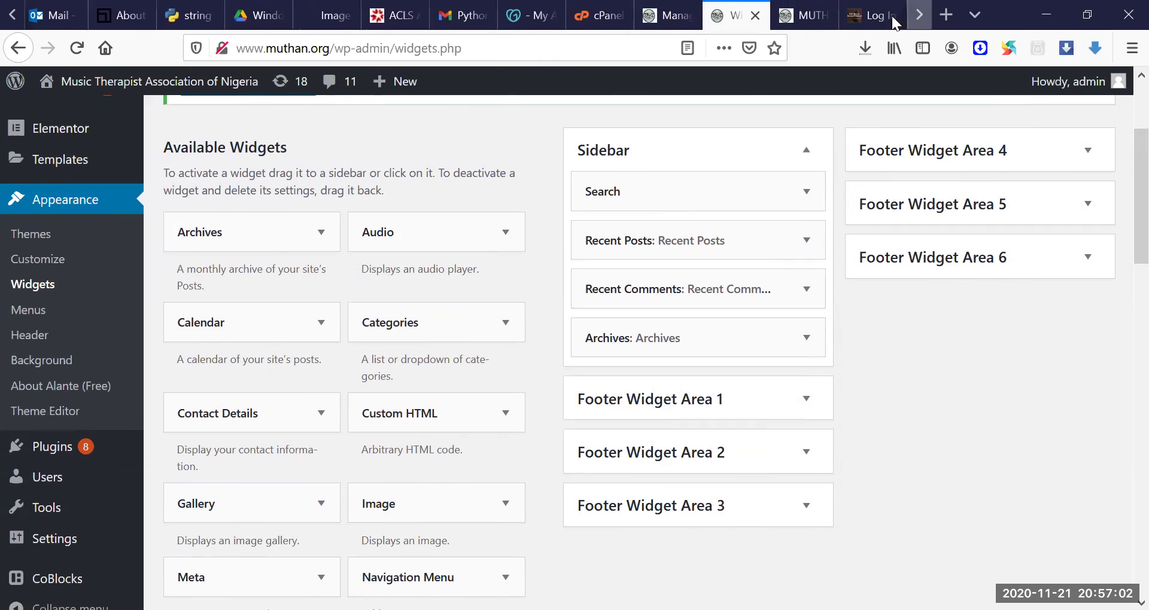
{"action": "left_click", "coordinate": [866, 16]}
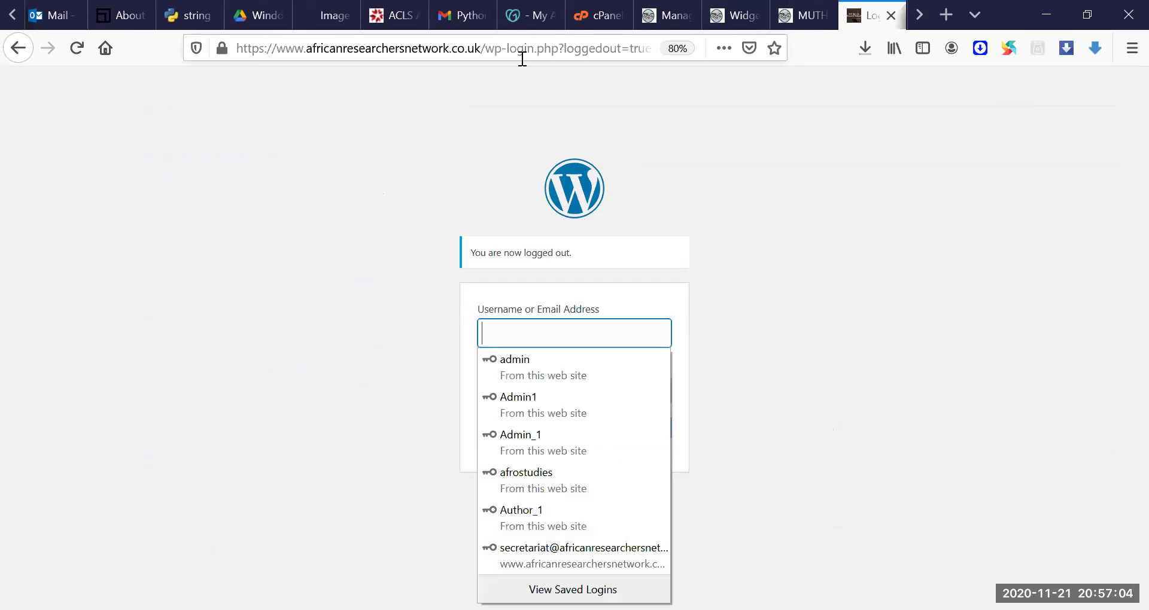
{"action": "left_click_drag", "start_coordinate": [485, 54], "coordinate": [943, 96]}
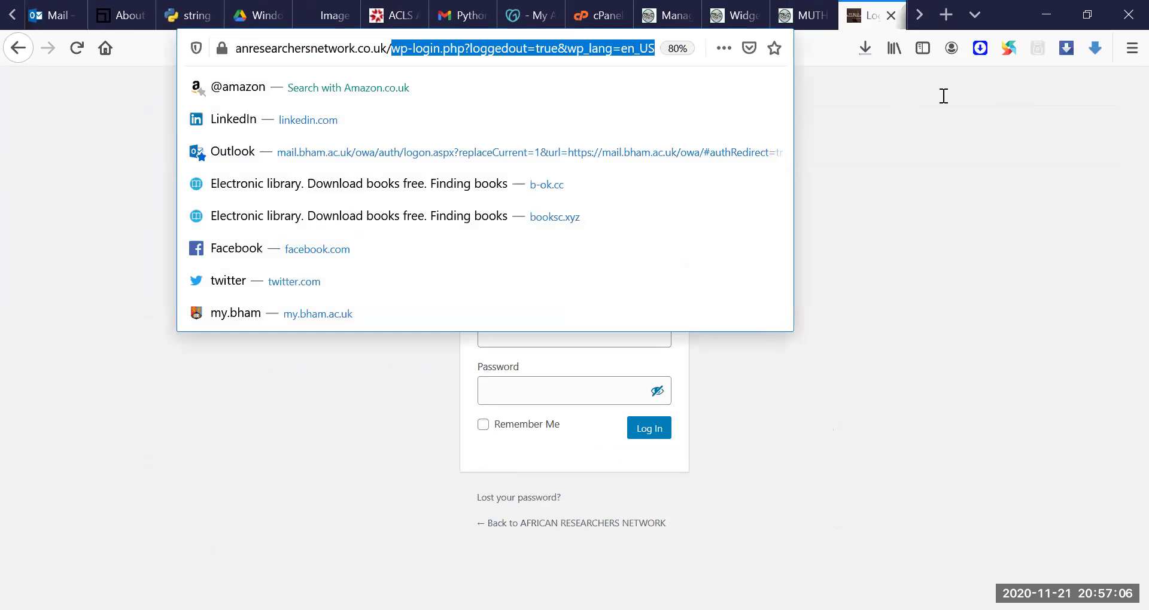
{"action": "key", "text": "BackSpace"}
{"action": "key", "text": "Return"}
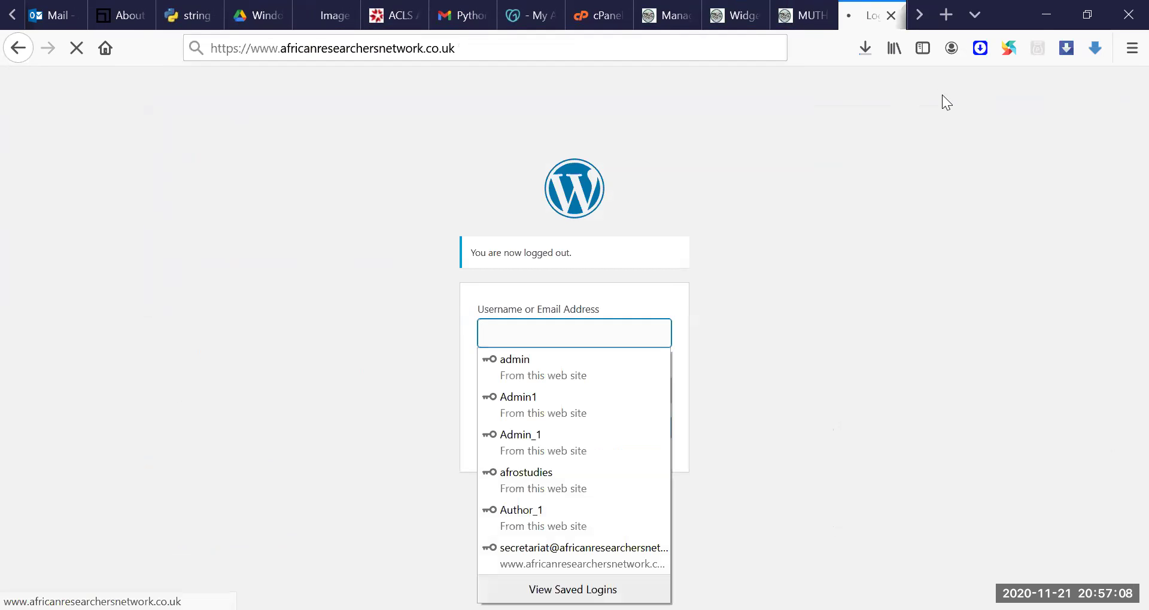
{"action": "left_click", "coordinate": [606, 50]}
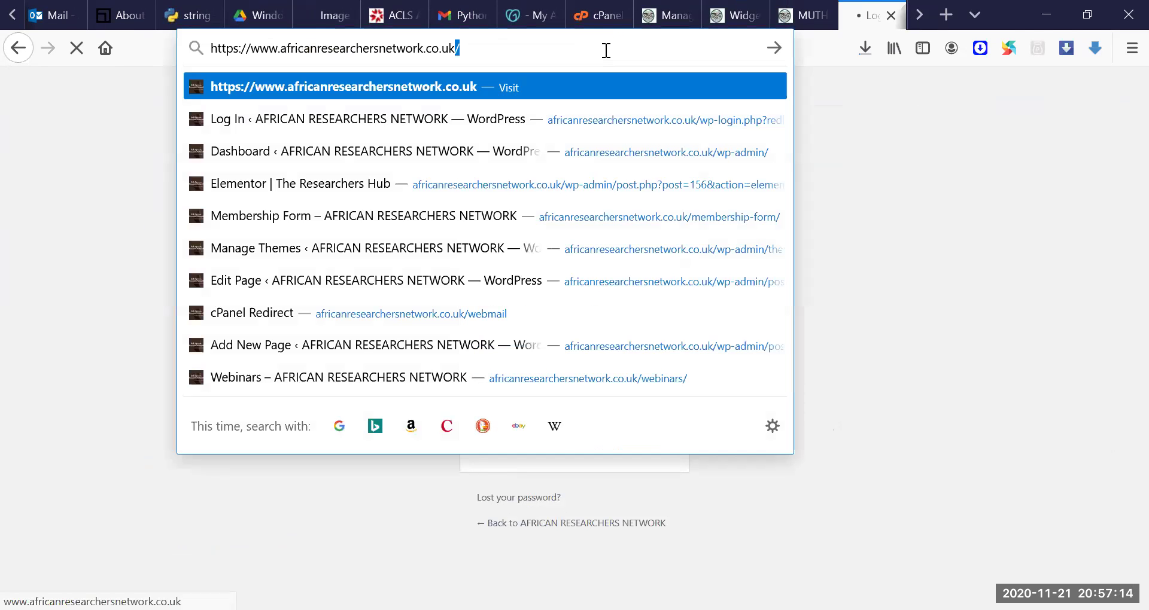
{"action": "key", "text": "Return"}
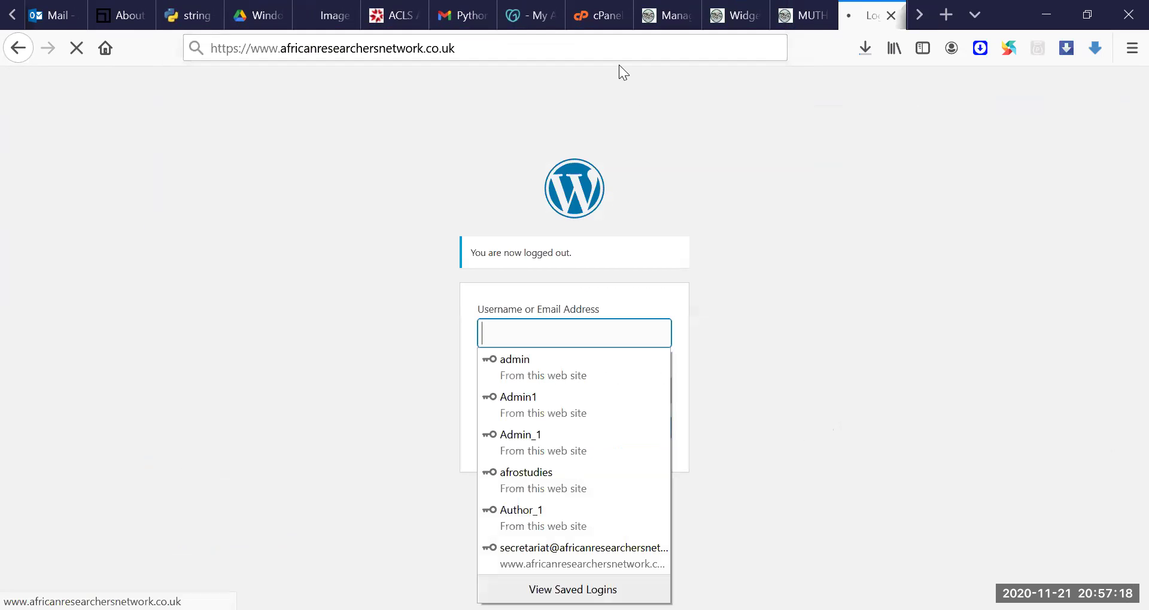
{"action": "left_click", "coordinate": [520, 52]}
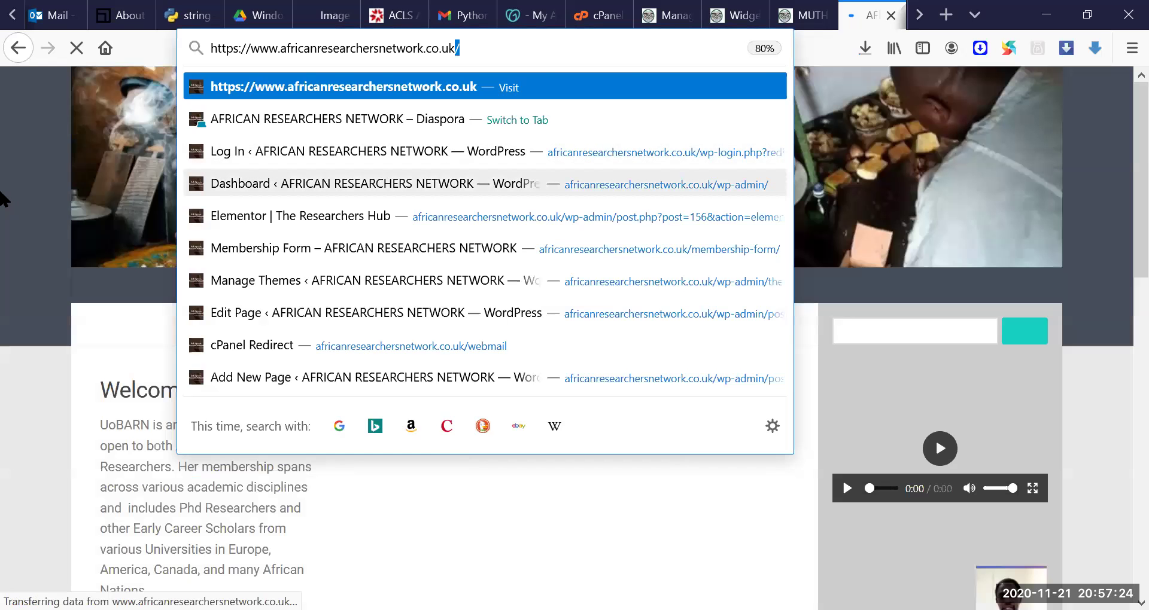
{"action": "key", "text": "Return"}
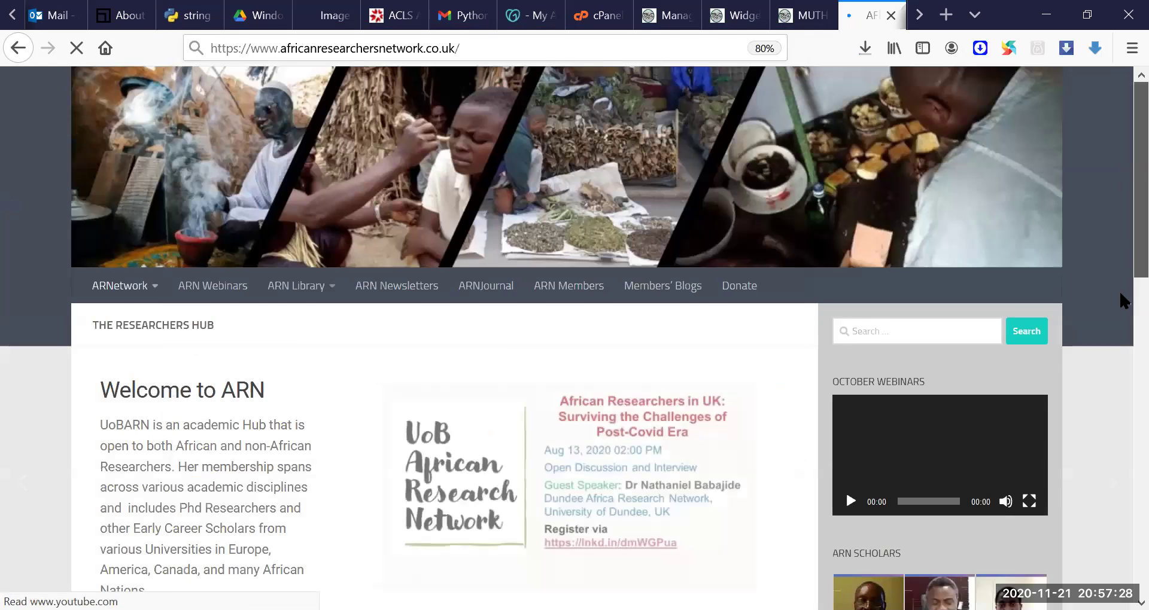
{"action": "scroll", "coordinate": [1122, 266], "scroll_direction": "down", "scroll_amount": 3}
{"action": "scroll", "coordinate": [1122, 269], "scroll_direction": "down", "scroll_amount": 1}
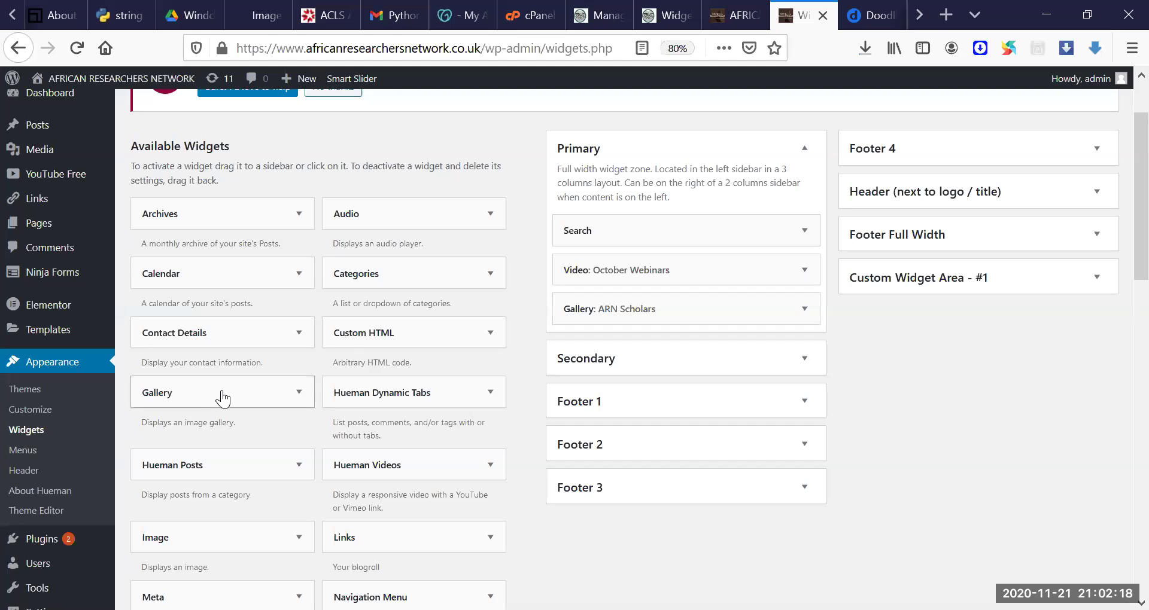
Step: Add a Gallery widget between Search and Video in the Primary sidebar, title it "Picture from Events" and save it
{"action": "left_click_drag", "start_coordinate": [222, 396], "coordinate": [647, 267]}
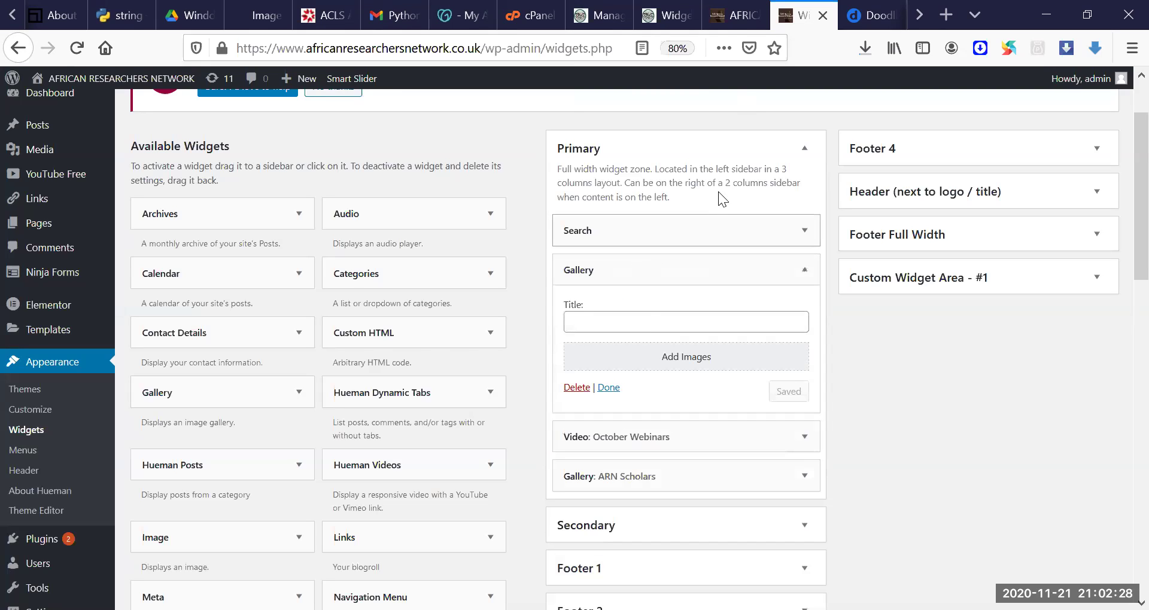
{"action": "left_click", "coordinate": [638, 324]}
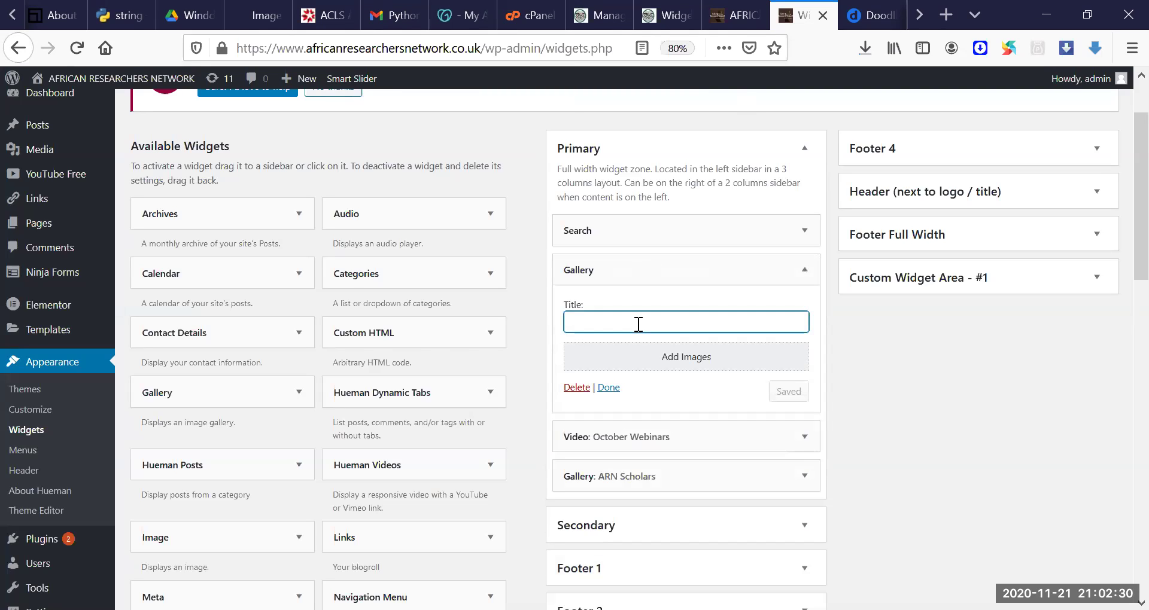
{"action": "type", "text": "P"}
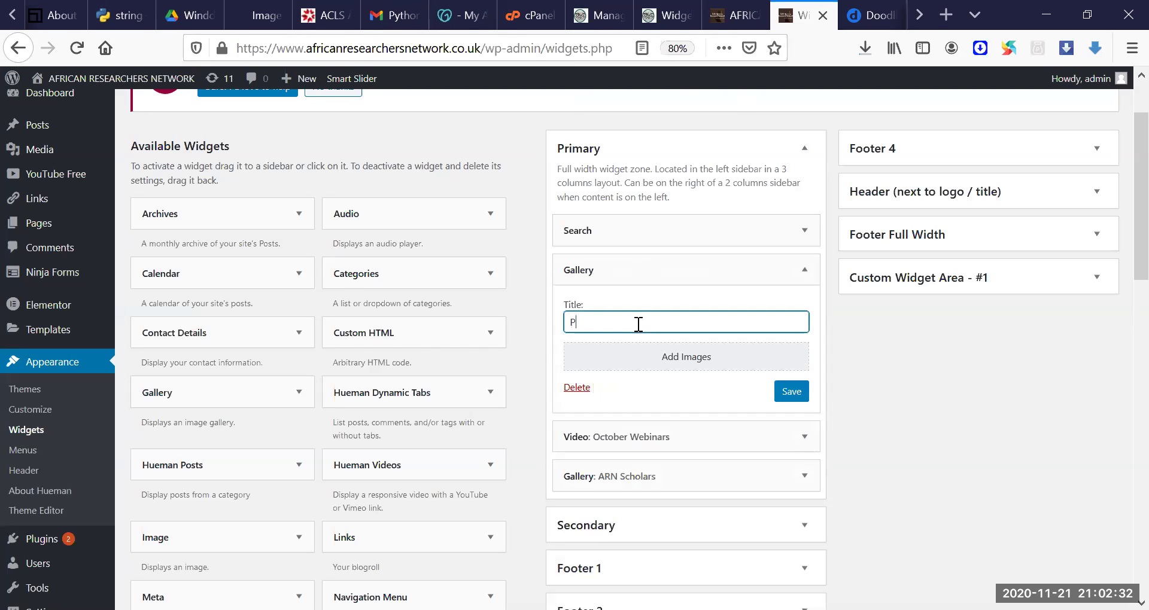
{"action": "type", "text": "icture from Events"}
{"action": "left_click", "coordinate": [776, 393]}
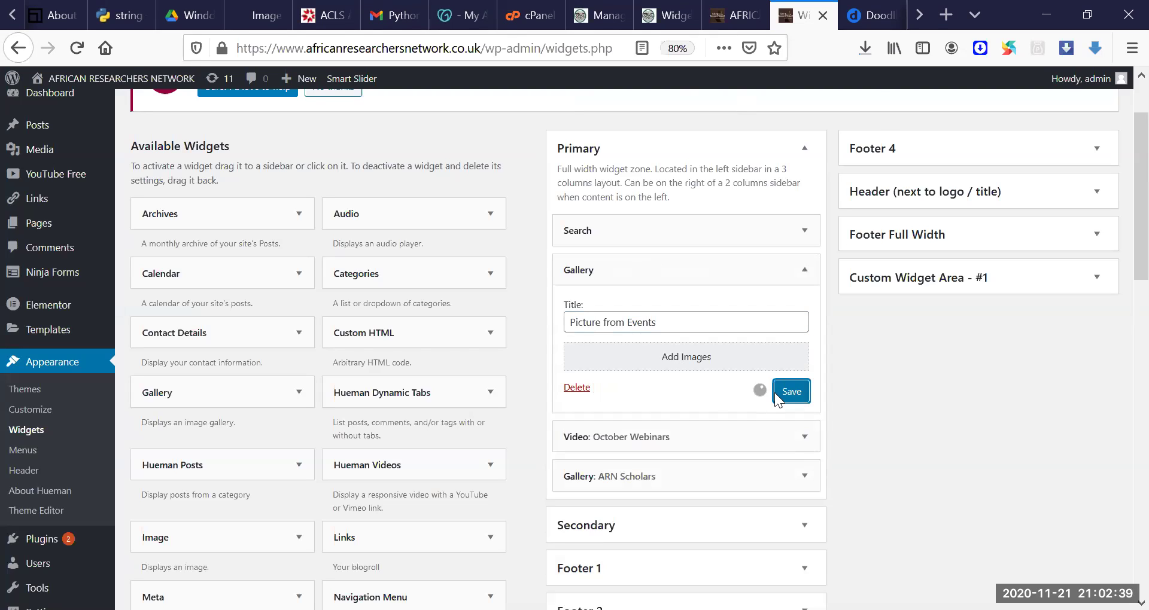
Step: Reload the African Researchers Network home page and check its sidebar for the new gallery widget
{"action": "left_click", "coordinate": [725, 12]}
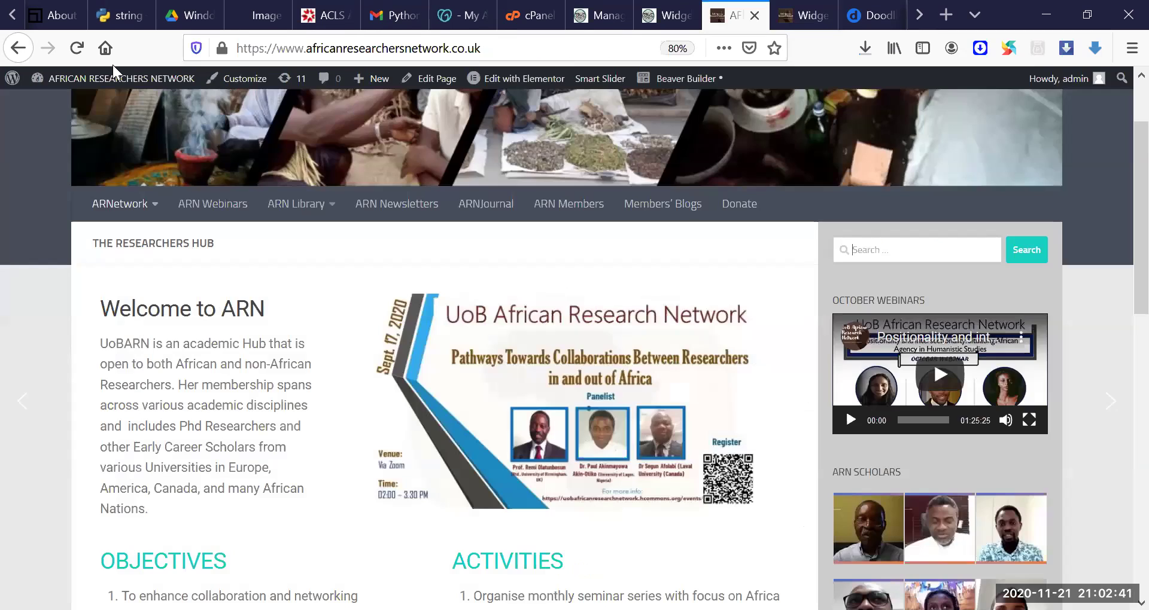
{"action": "left_click", "coordinate": [77, 51]}
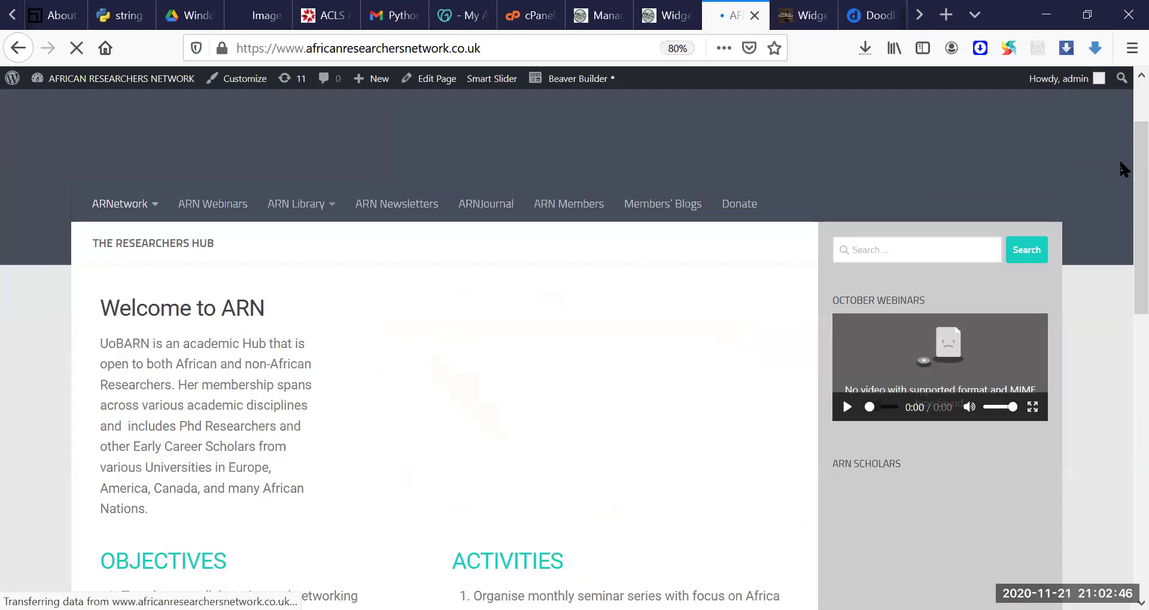
{"action": "left_click_drag", "start_coordinate": [1139, 166], "coordinate": [1119, 182]}
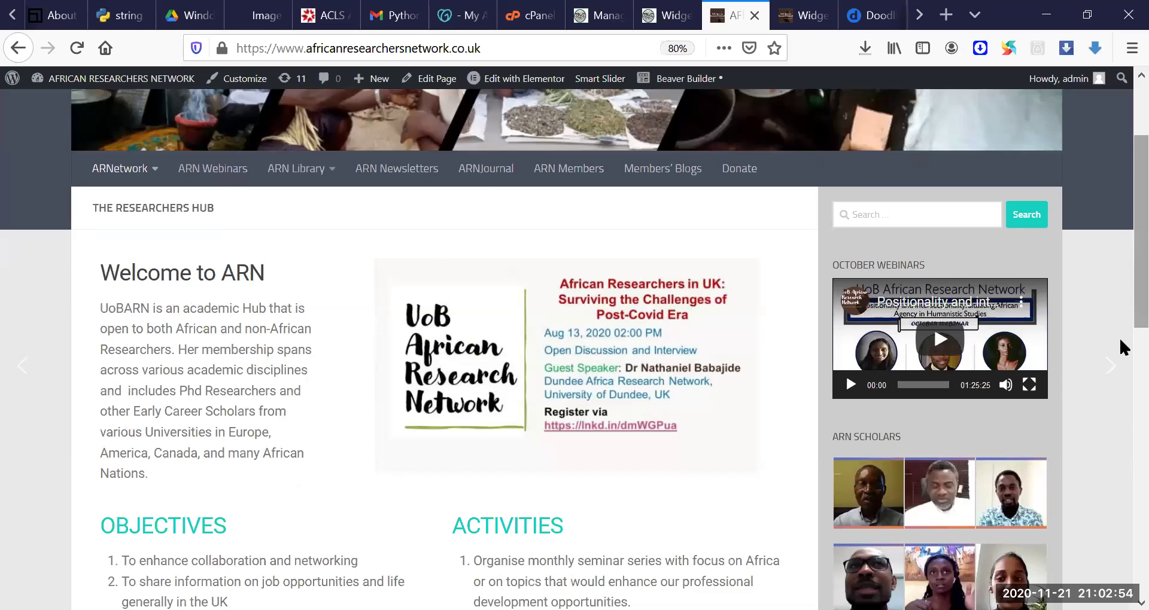
{"action": "scroll", "coordinate": [1118, 336], "scroll_direction": "down", "scroll_amount": 4}
Step: Return to the African Researchers Network Widgets page and close the settings of the Picture from Events gallery widget
{"action": "left_click", "coordinate": [793, 16]}
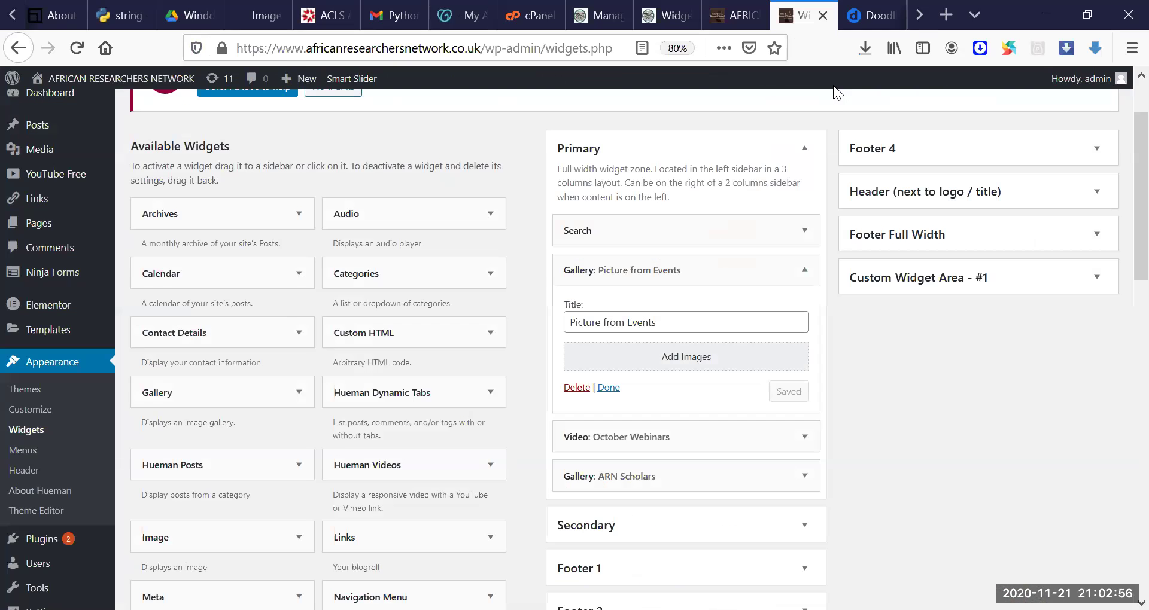
{"action": "scroll", "coordinate": [1122, 125], "scroll_direction": "up", "scroll_amount": 2}
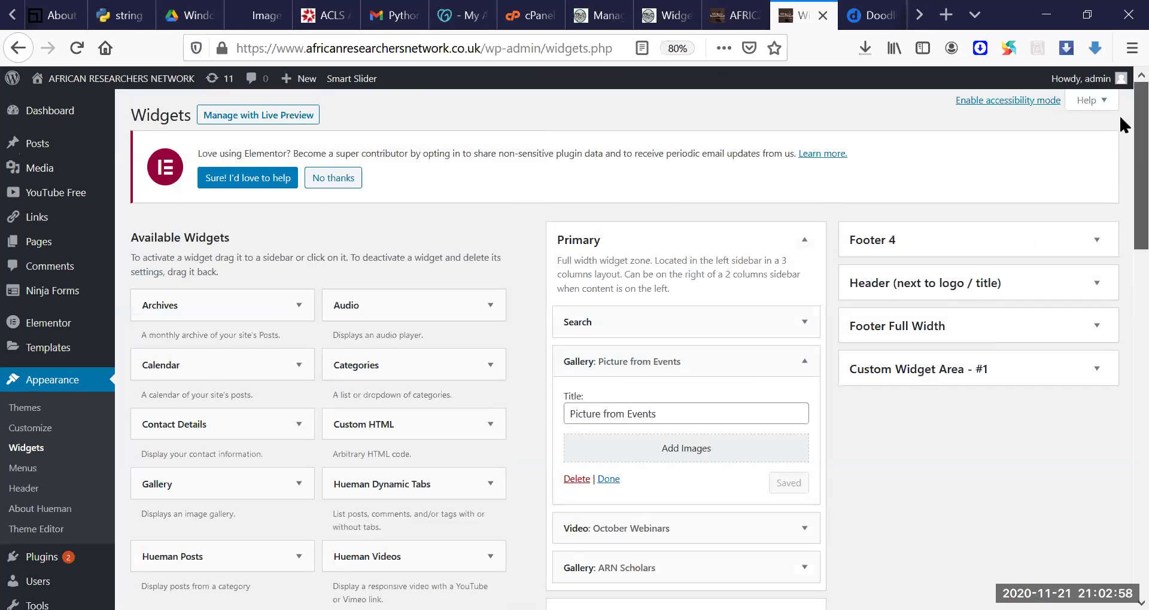
{"action": "scroll", "coordinate": [1120, 227], "scroll_direction": "down", "scroll_amount": 4}
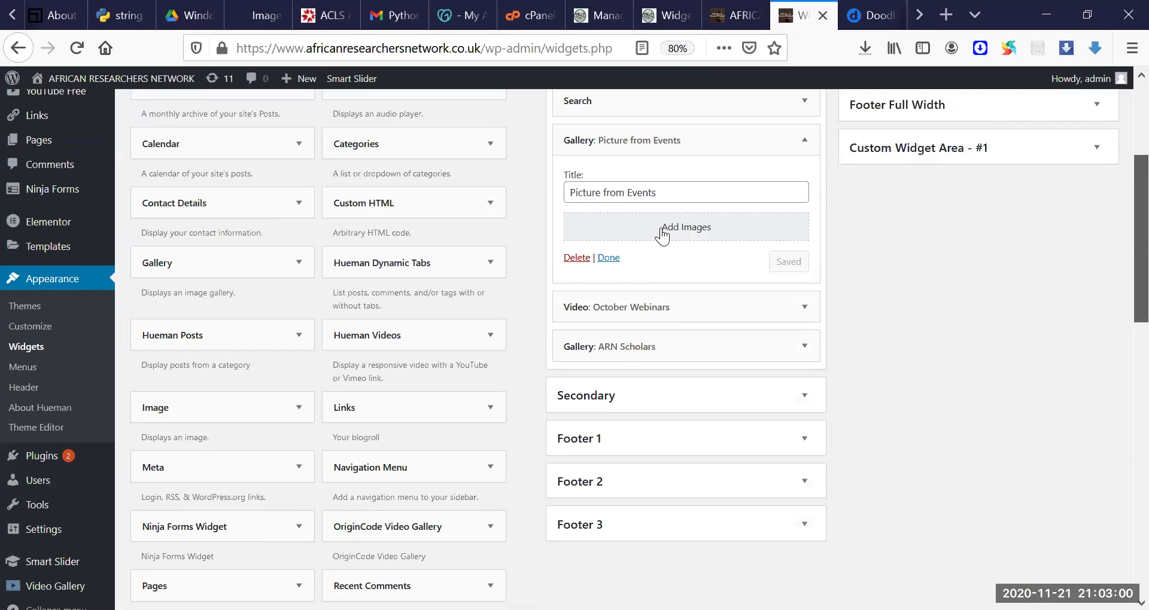
{"action": "left_click", "coordinate": [610, 258]}
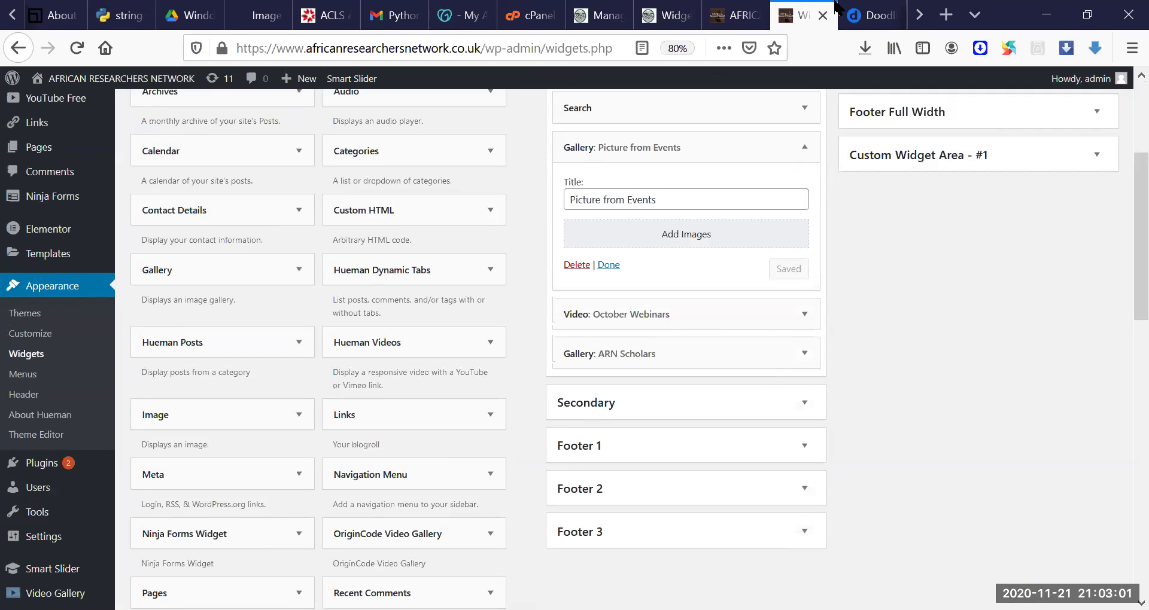
Step: Go back to the African Researchers Network home page and examine its sidebar widgets and content down to the footer
{"action": "left_click", "coordinate": [866, 13]}
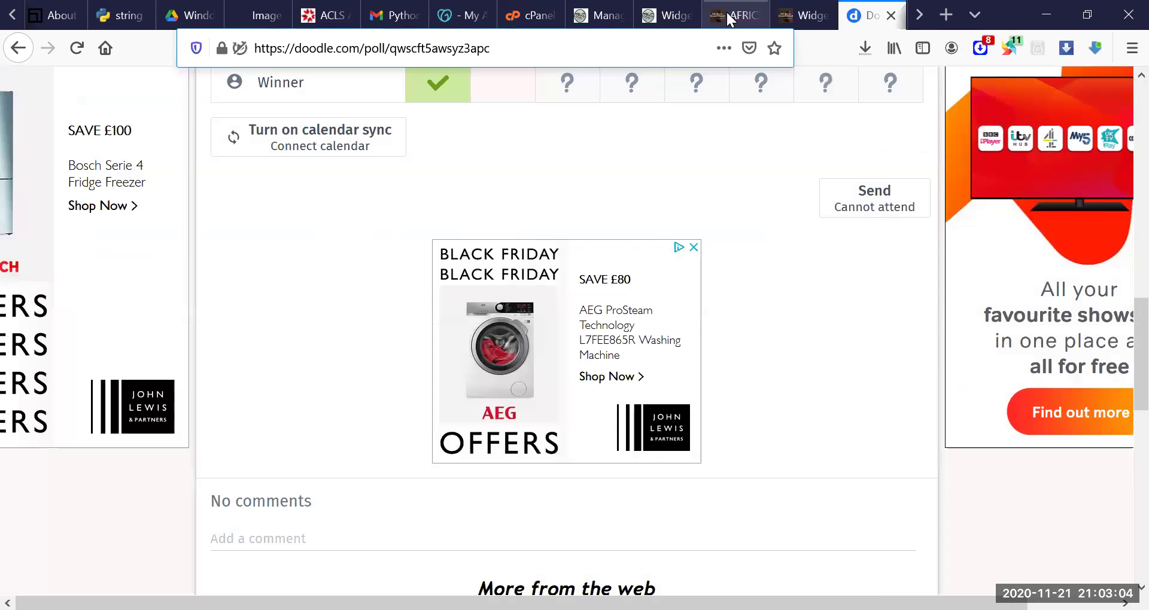
{"action": "left_click", "coordinate": [735, 15]}
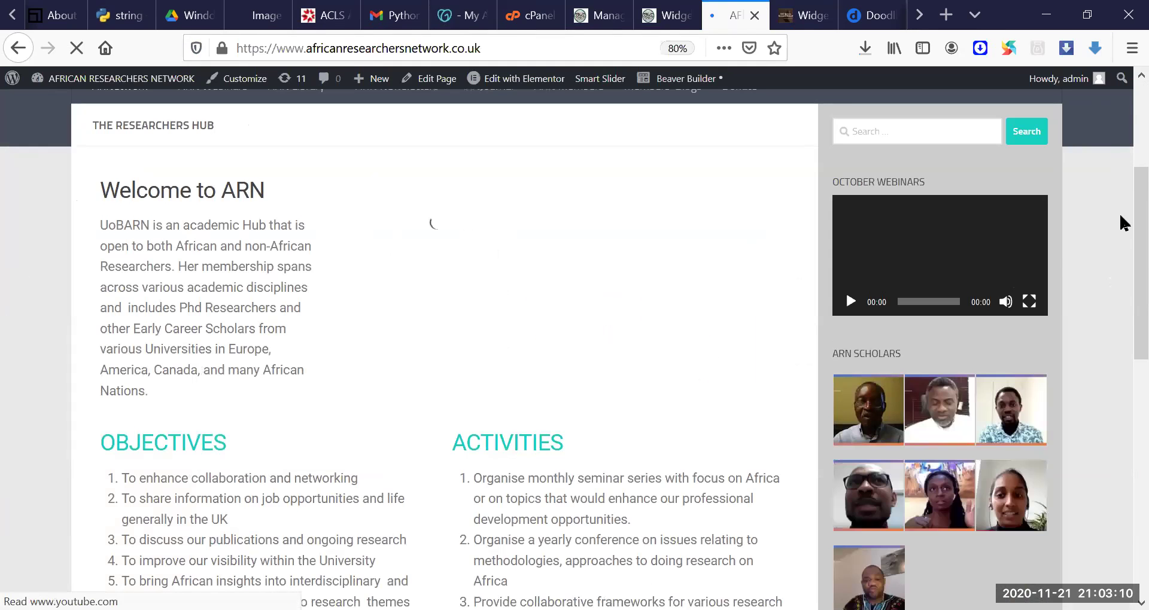
{"action": "left_click_drag", "start_coordinate": [1135, 251], "coordinate": [1135, 284]}
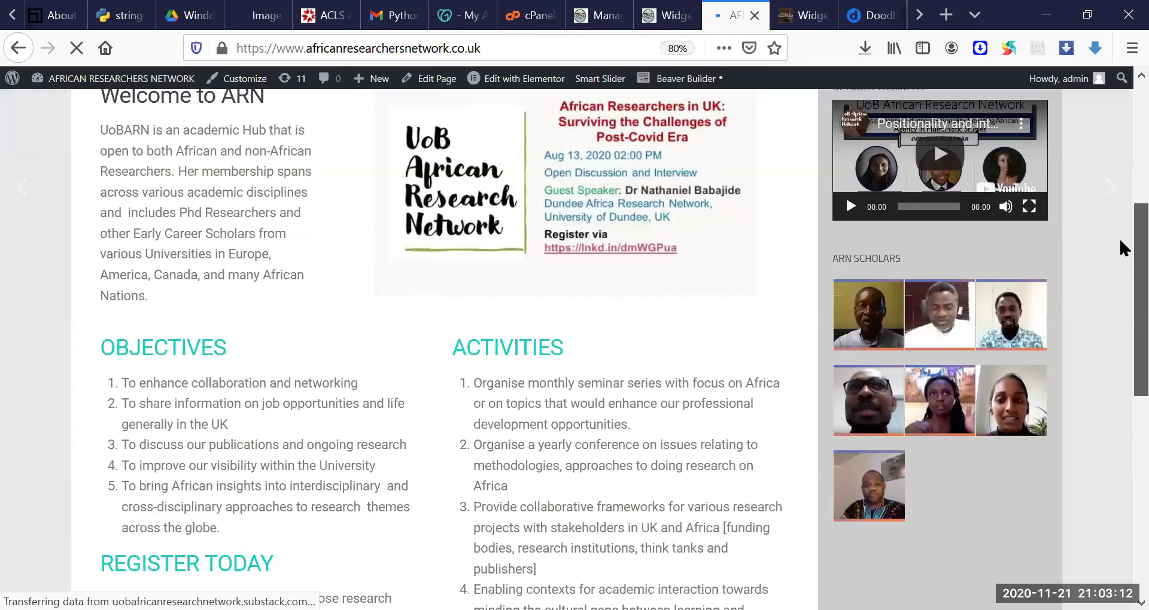
{"action": "scroll", "coordinate": [1118, 236], "scroll_direction": "down", "scroll_amount": 2}
{"action": "scroll", "coordinate": [1118, 282], "scroll_direction": "up", "scroll_amount": 3}
{"action": "scroll", "coordinate": [1095, 348], "scroll_direction": "down", "scroll_amount": 5}
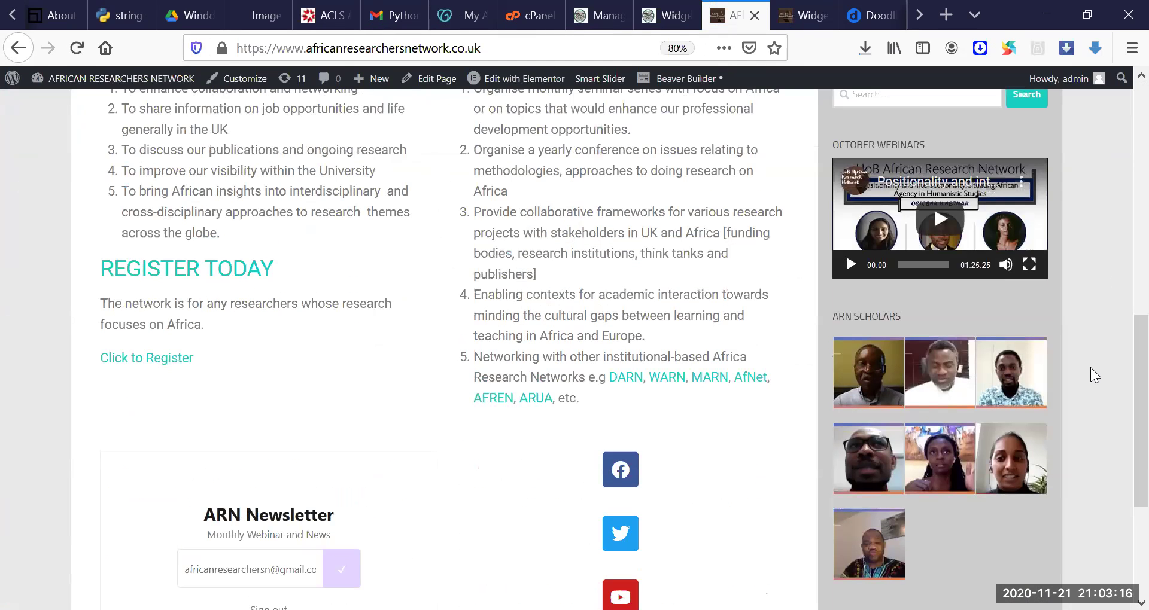
{"action": "scroll", "coordinate": [1091, 367], "scroll_direction": "down", "scroll_amount": 3}
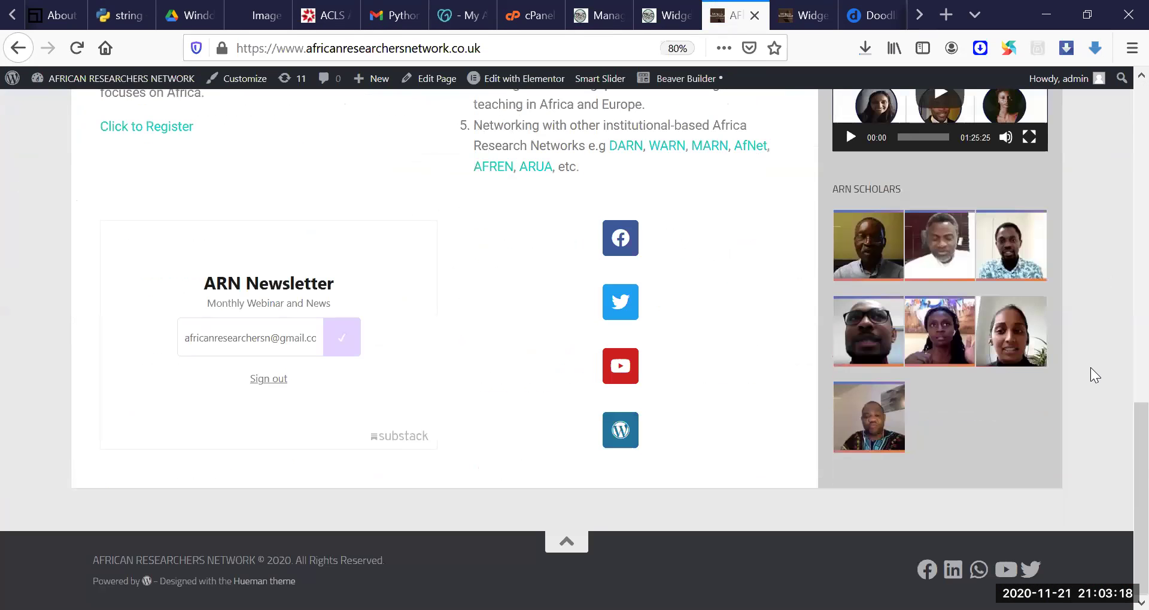
{"action": "scroll", "coordinate": [1090, 368], "scroll_direction": "up", "scroll_amount": 3}
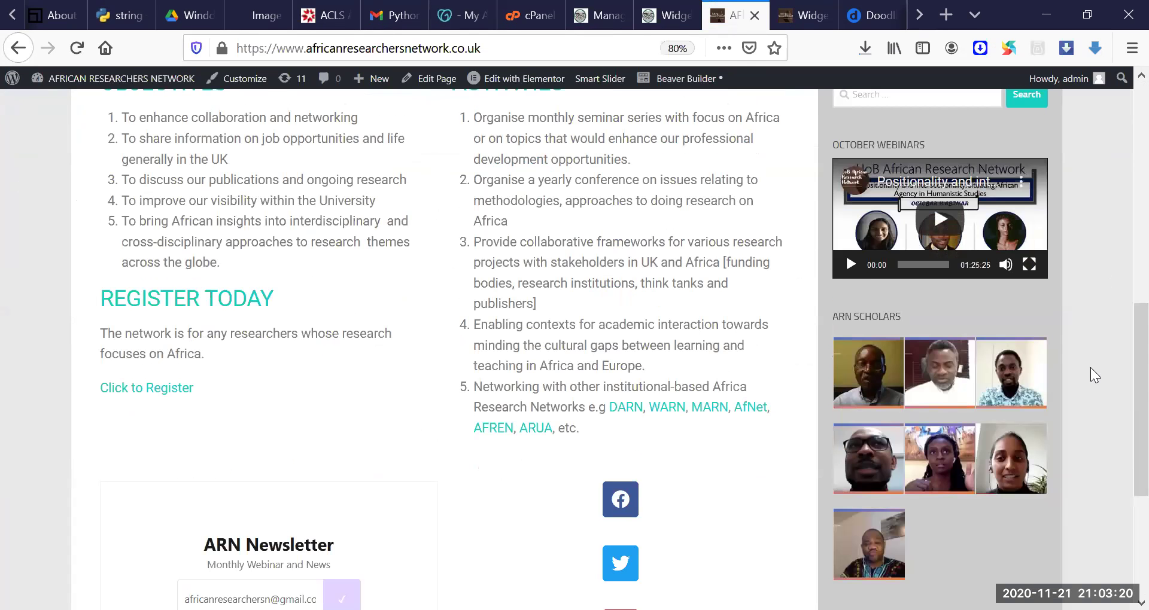
{"action": "scroll", "coordinate": [1090, 367], "scroll_direction": "up", "scroll_amount": 3}
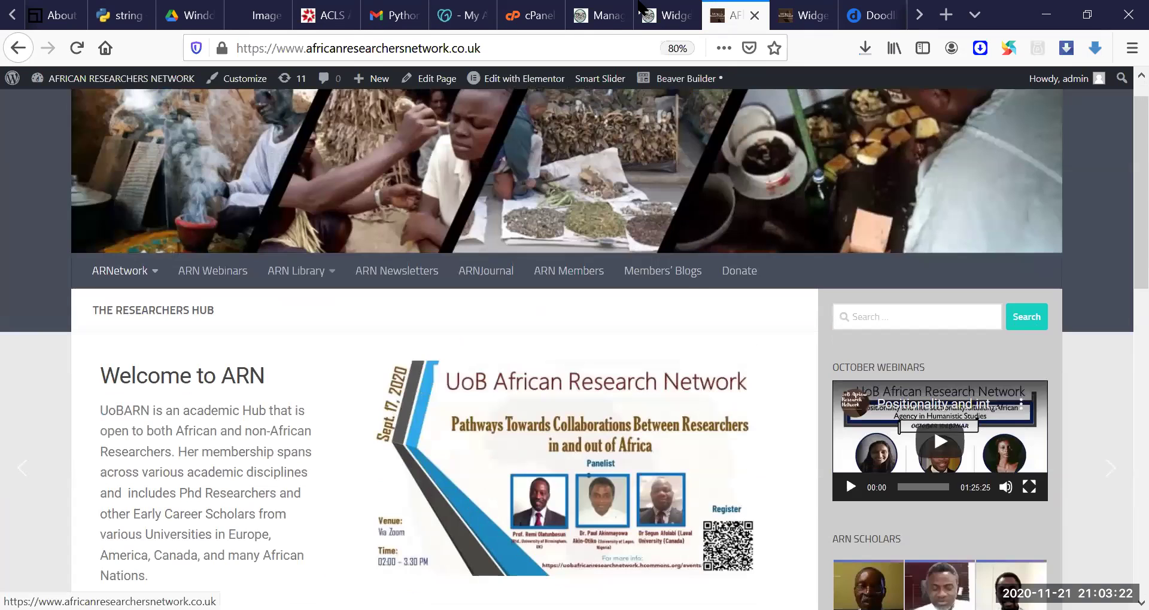
Step: Reopen the Picture from Events widget, insert a gallery made from the Slide8 image in the media library, and save the widget
{"action": "left_click", "coordinate": [662, 16]}
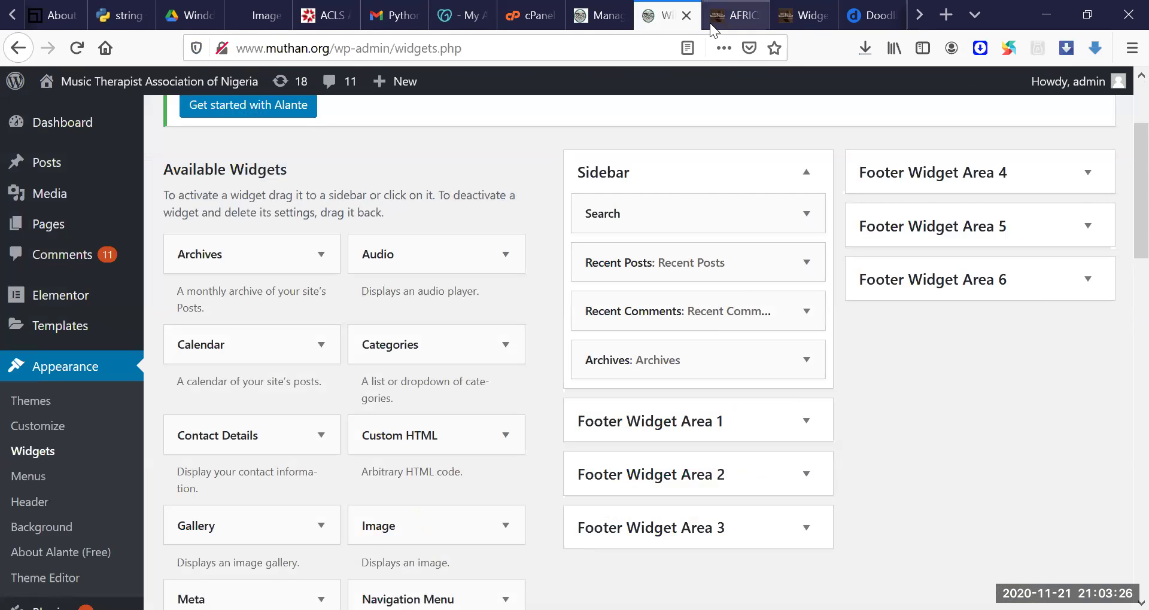
{"action": "left_click", "coordinate": [800, 14]}
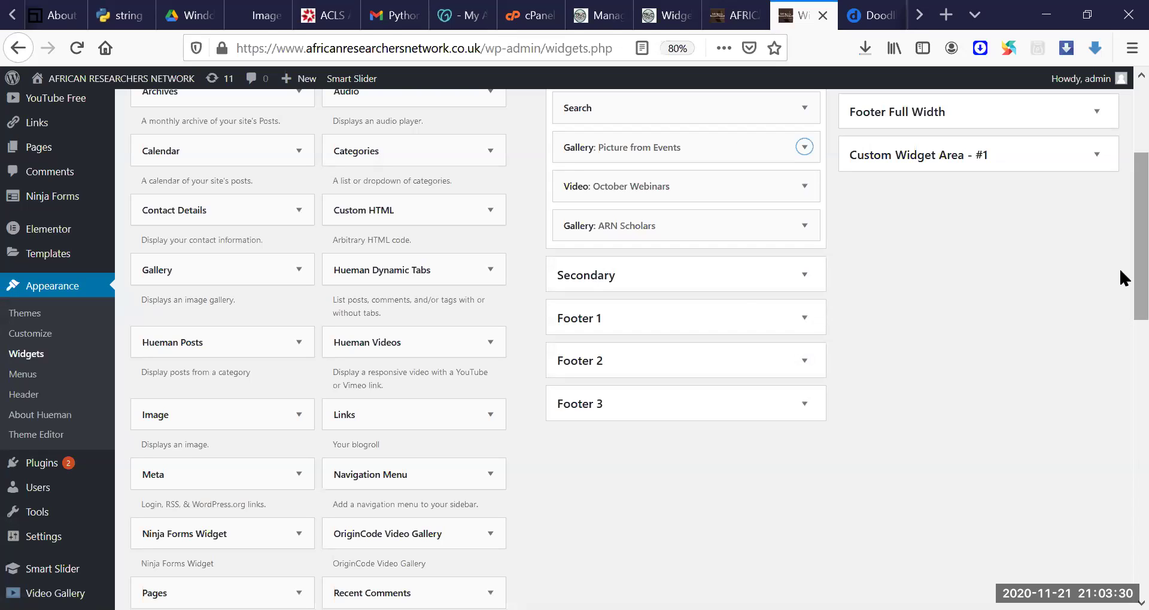
{"action": "scroll", "coordinate": [697, 267], "scroll_direction": "up", "scroll_amount": 2}
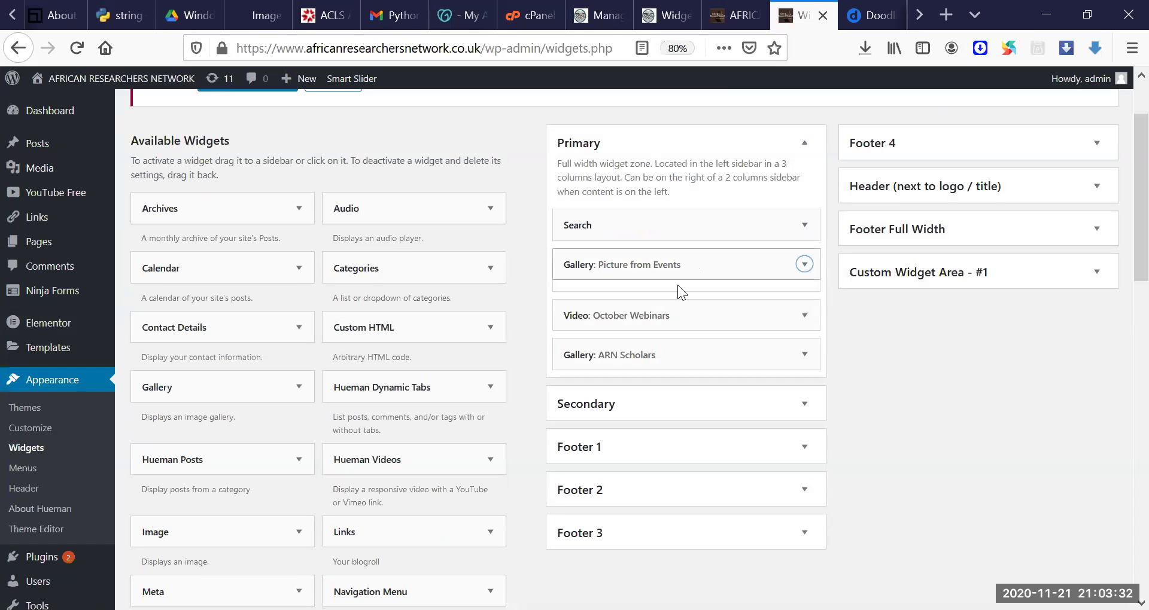
{"action": "left_click", "coordinate": [691, 274]}
{"action": "left_click", "coordinate": [693, 355]}
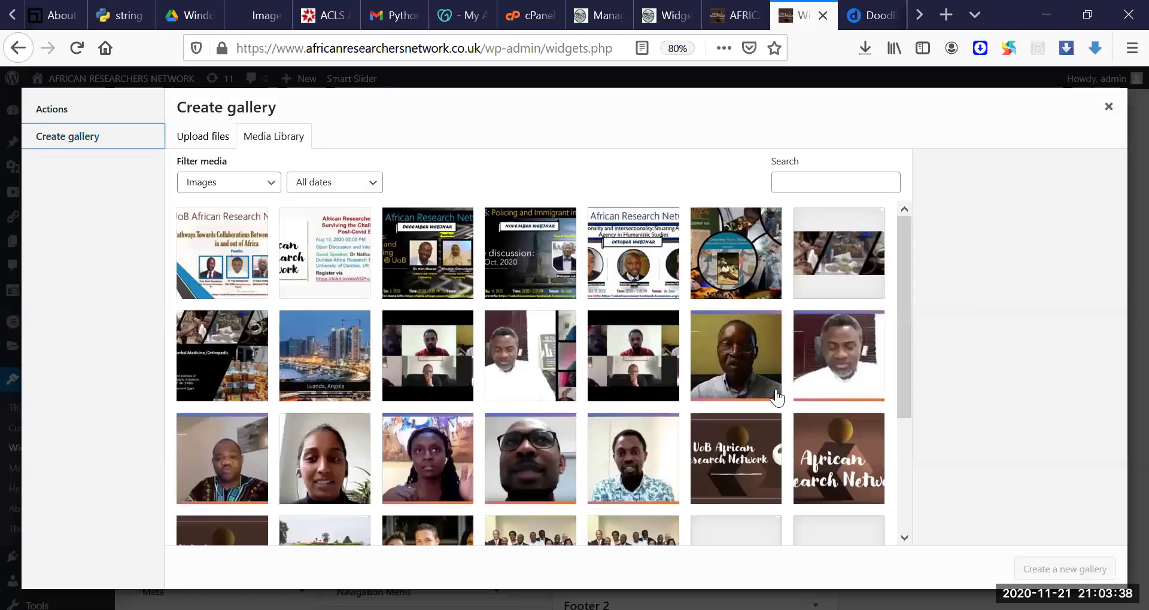
{"action": "left_click", "coordinate": [631, 374]}
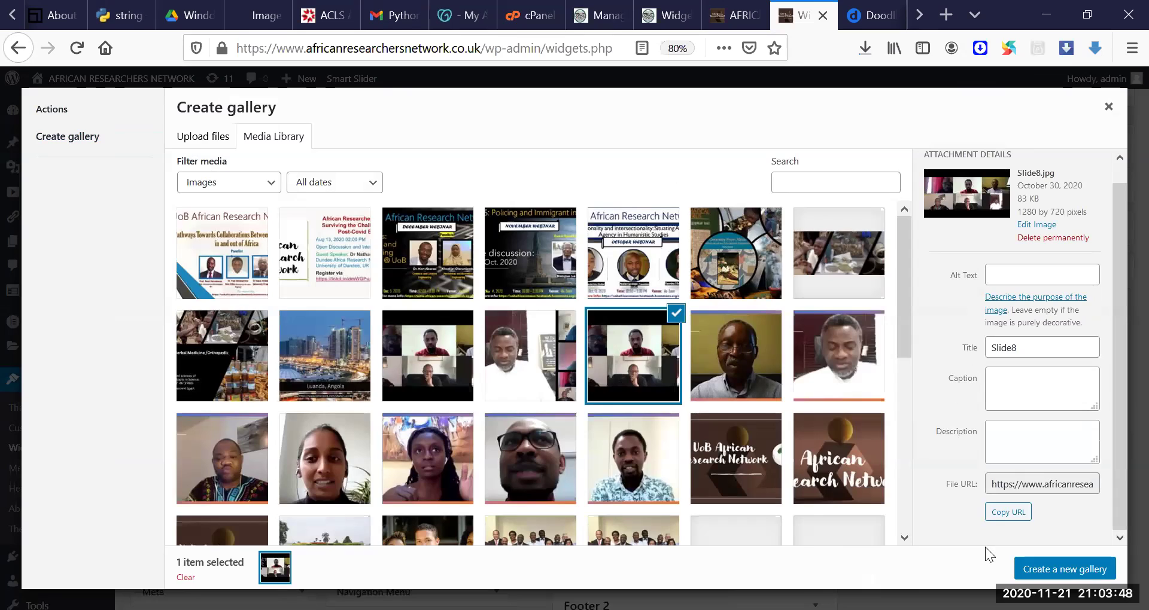
{"action": "left_click", "coordinate": [1065, 569]}
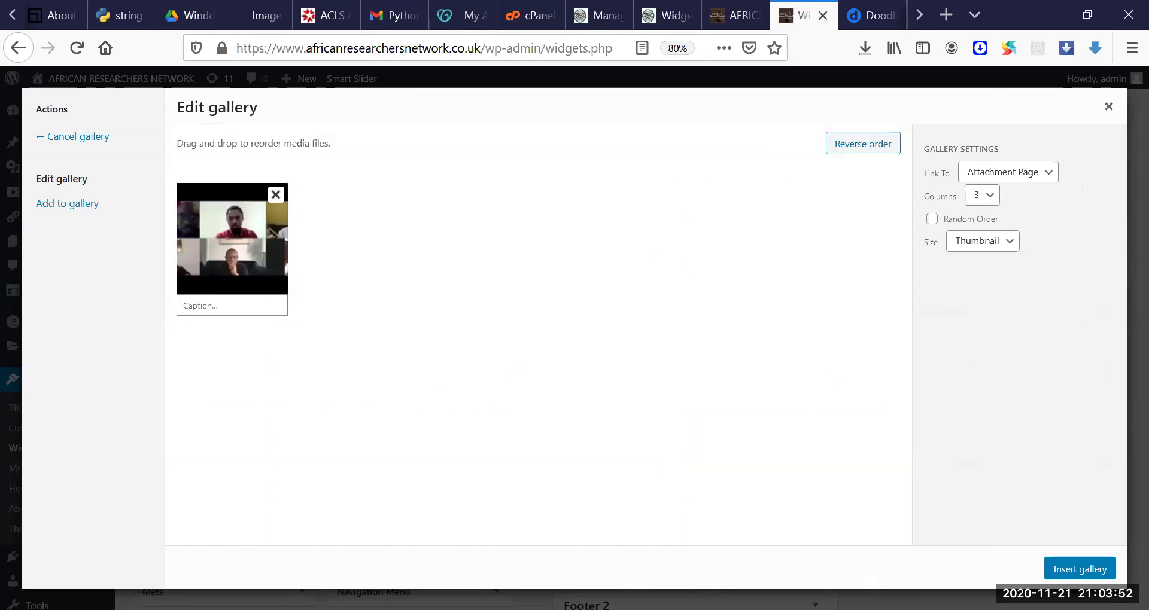
{"action": "left_click", "coordinate": [1061, 568]}
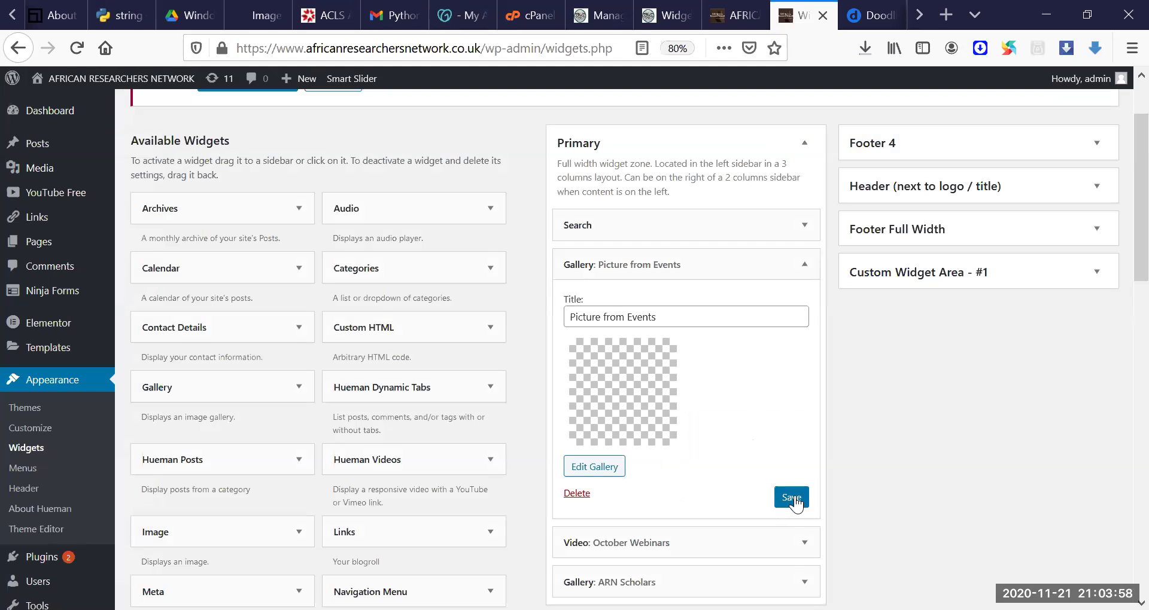
{"action": "left_click", "coordinate": [796, 504]}
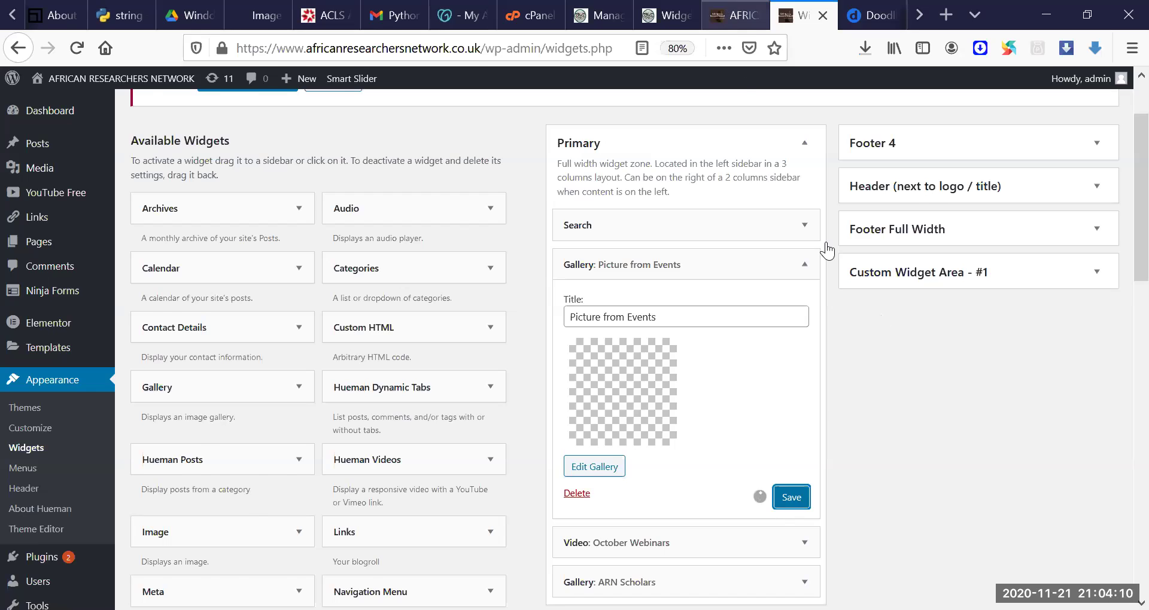
Step: View the African Researchers Network home page again and examine the Picture from Events gallery in the sidebar
{"action": "left_click", "coordinate": [727, 16]}
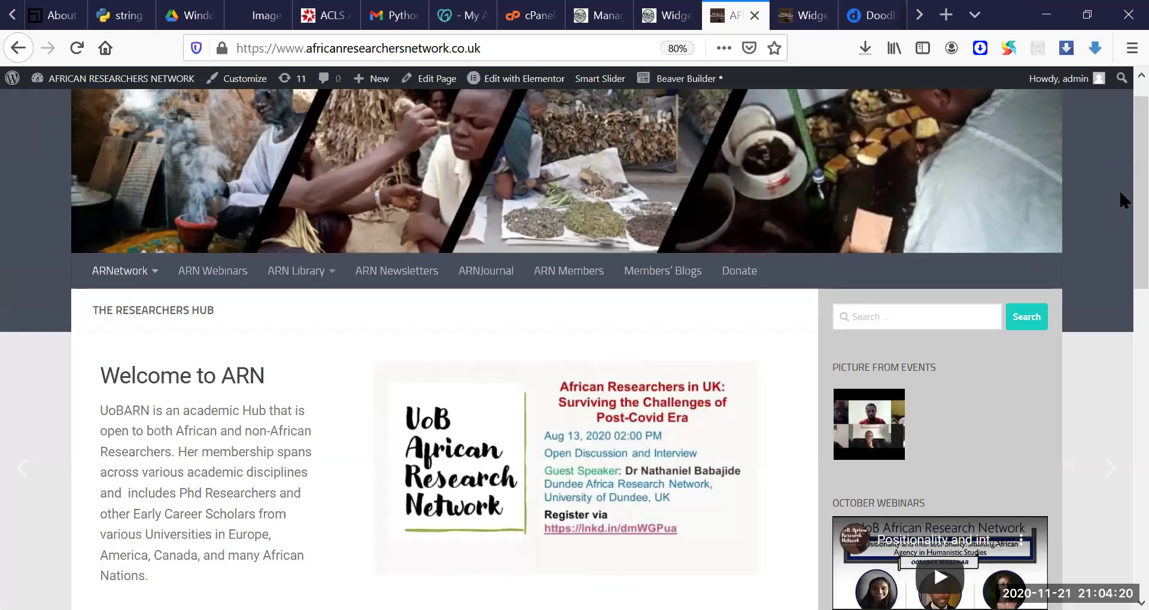
{"action": "scroll", "coordinate": [1124, 255], "scroll_direction": "down", "scroll_amount": 2}
{"action": "scroll", "coordinate": [1123, 218], "scroll_direction": "up", "scroll_amount": 1}
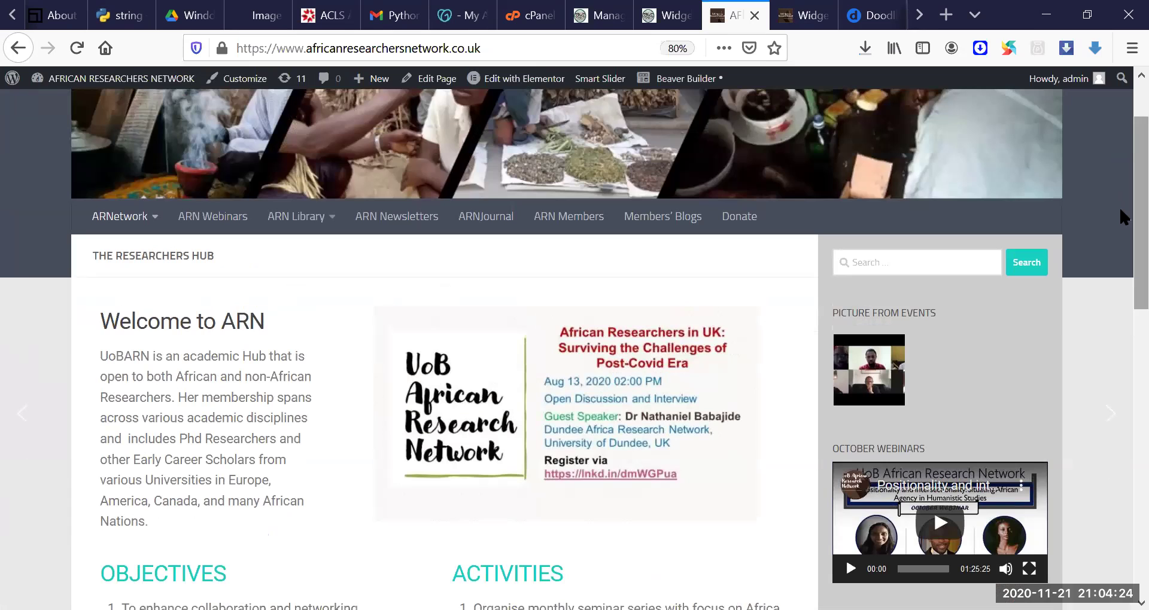
Step: Switch to the muthan.org Widgets page and review the available widgets, the Sidebar and the footer widget areas
{"action": "left_click", "coordinate": [674, 8]}
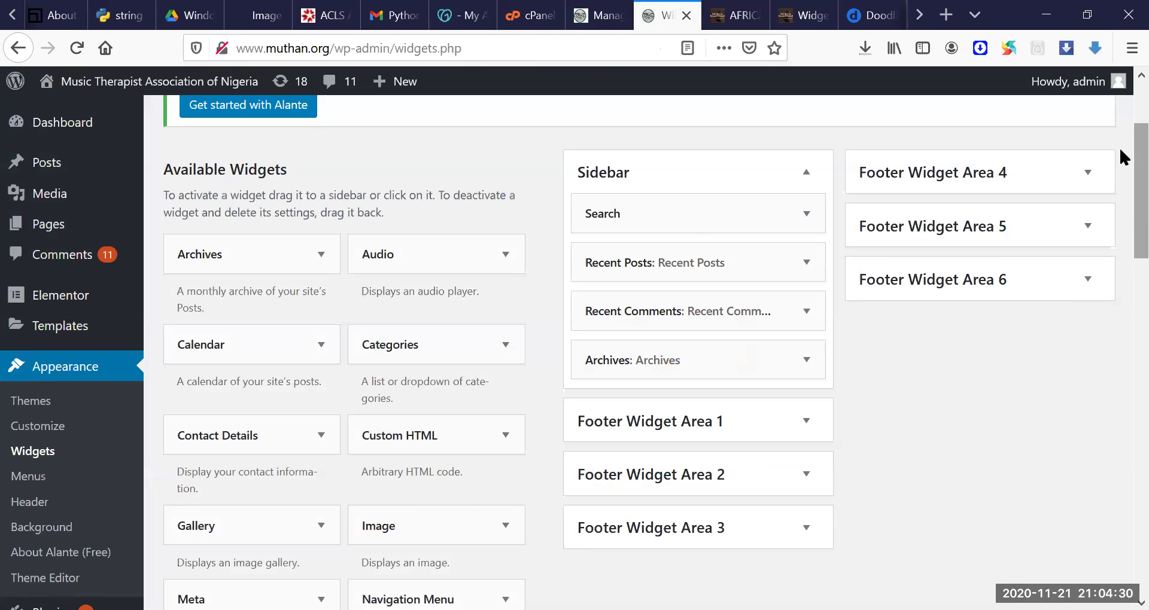
{"action": "scroll", "coordinate": [1125, 154], "scroll_direction": "up", "scroll_amount": 3}
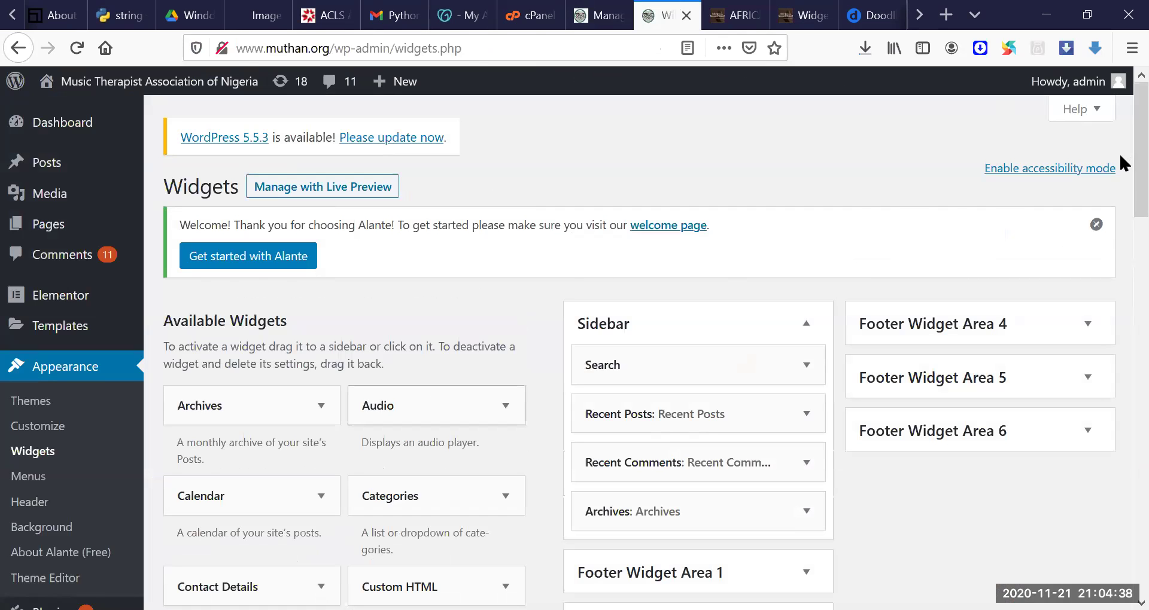
{"action": "scroll", "coordinate": [454, 251], "scroll_direction": "down", "scroll_amount": 3}
{"action": "scroll", "coordinate": [417, 241], "scroll_direction": "down", "scroll_amount": 1}
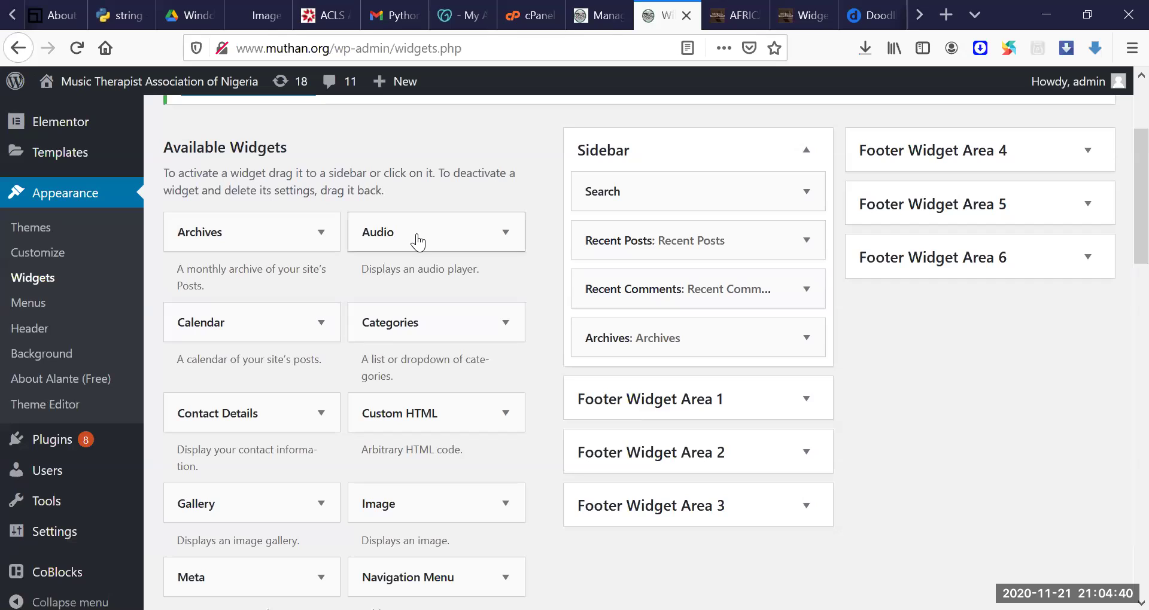
{"action": "mouse_move", "coordinate": [417, 241]}
{"action": "left_mouse_down"}
{"action": "mouse_move", "coordinate": [702, 238]}
{"action": "mouse_move", "coordinate": [415, 245]}
{"action": "left_mouse_up"}
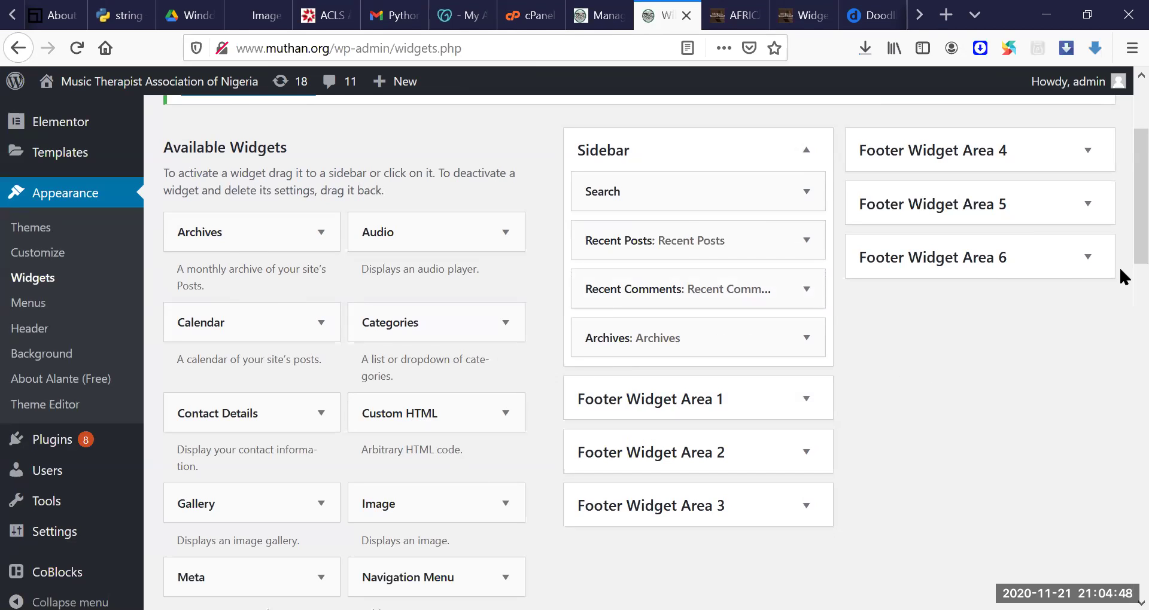
{"action": "scroll", "coordinate": [463, 326], "scroll_direction": "down", "scroll_amount": 3}
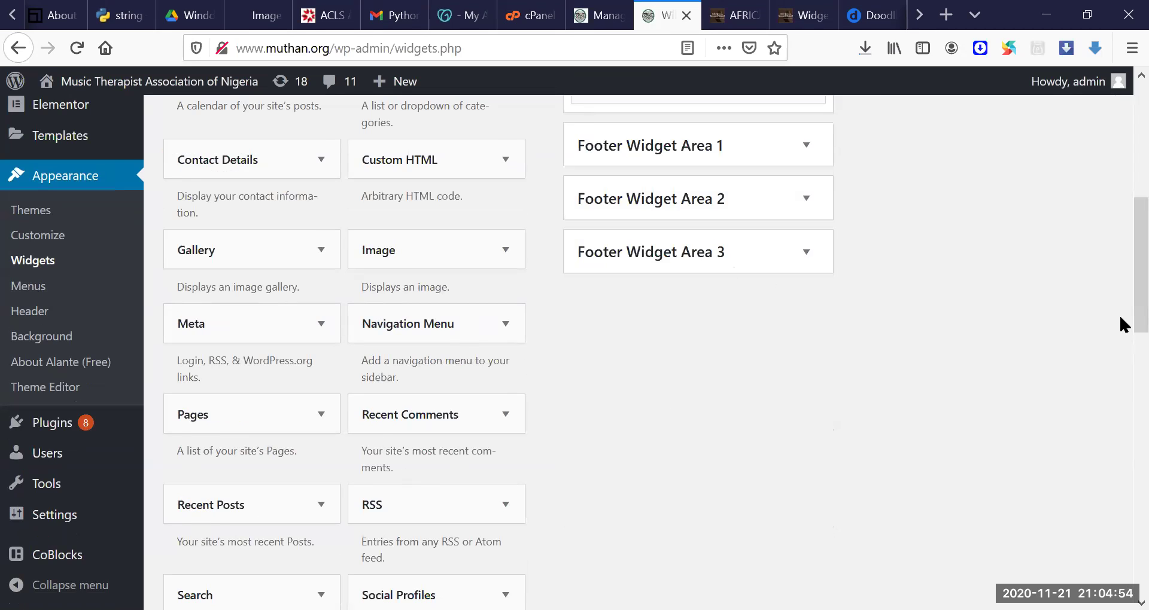
{"action": "scroll", "coordinate": [1119, 389], "scroll_direction": "down", "scroll_amount": 4}
{"action": "scroll", "coordinate": [1123, 227], "scroll_direction": "up", "scroll_amount": 1}
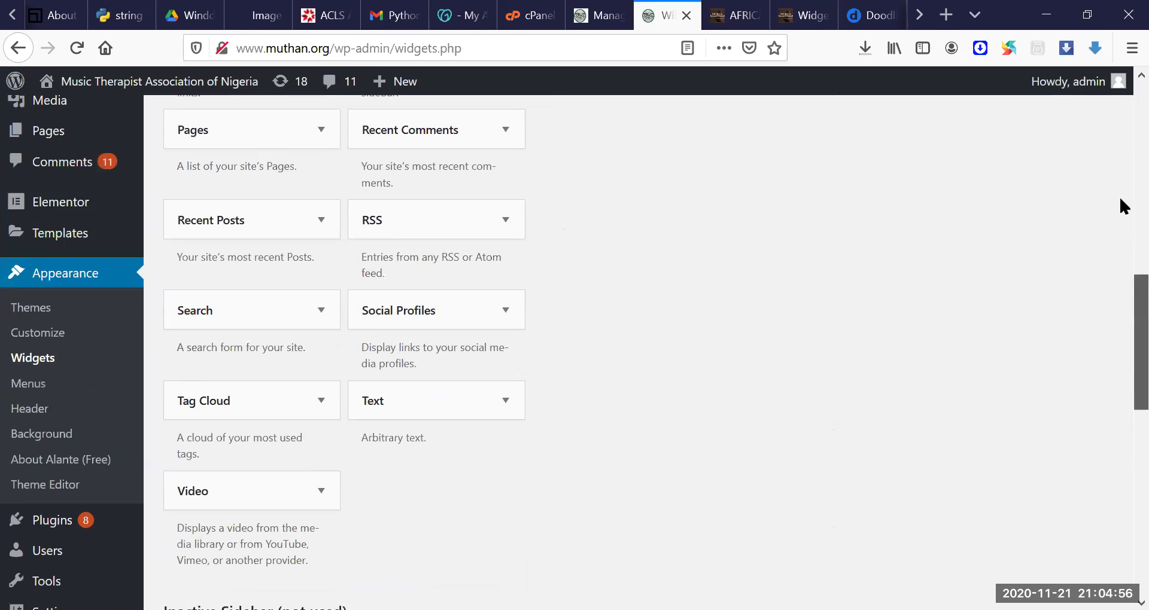
{"action": "scroll", "coordinate": [1124, 210], "scroll_direction": "up", "scroll_amount": 10}
{"action": "scroll", "coordinate": [1120, 216], "scroll_direction": "down", "scroll_amount": 1}
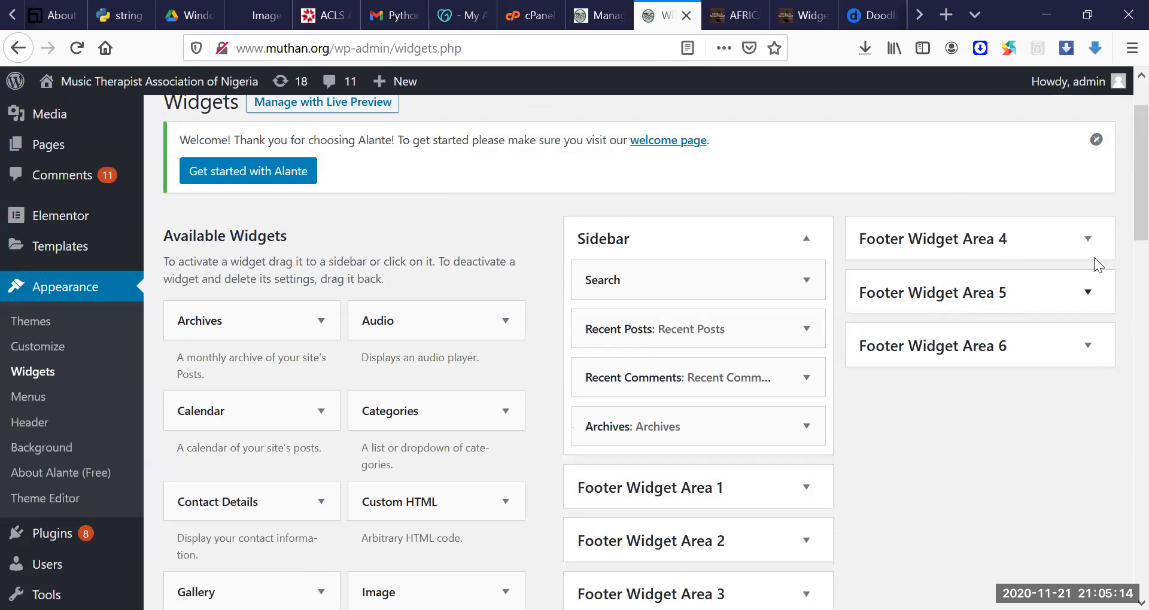
Step: Try adding a Navigation Menu widget titled Navigate to Footer Widget Area 1, check its menu choices, and delete the widget
{"action": "scroll", "coordinate": [1124, 216], "scroll_direction": "down", "scroll_amount": 2}
{"action": "scroll", "coordinate": [1124, 217], "scroll_direction": "up", "scroll_amount": 2}
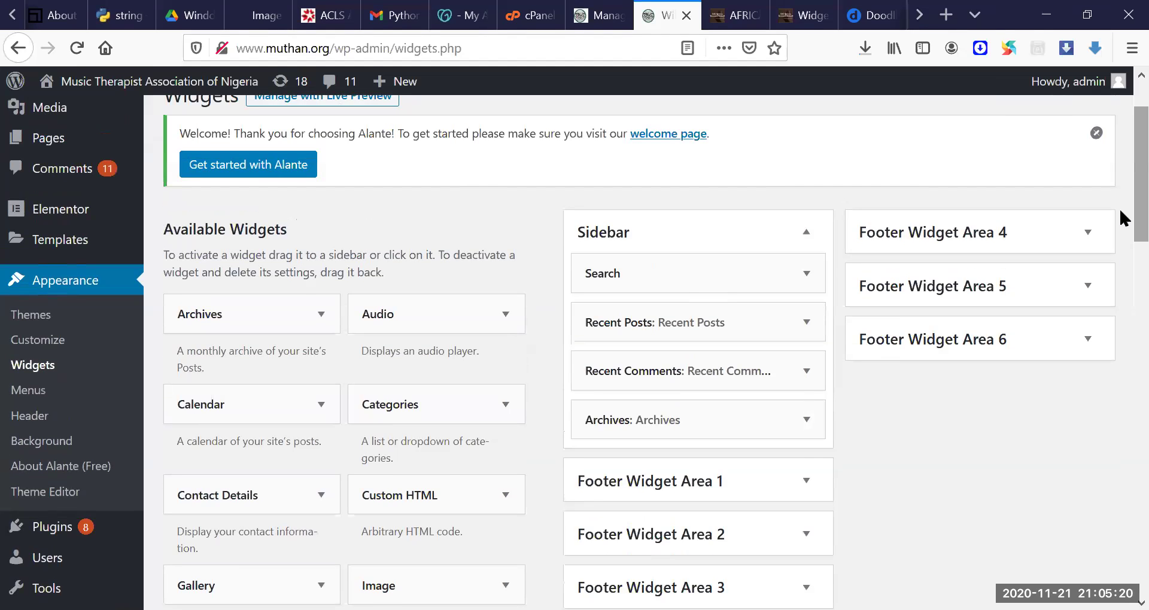
{"action": "scroll", "coordinate": [1120, 211], "scroll_direction": "down", "scroll_amount": 2}
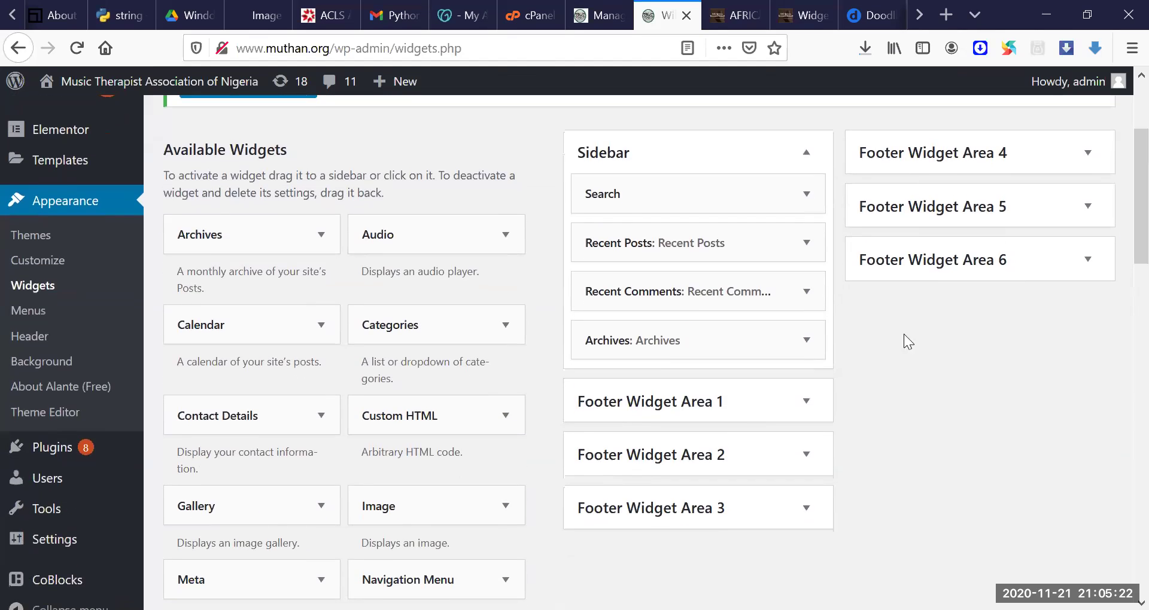
{"action": "left_click", "coordinate": [805, 401]}
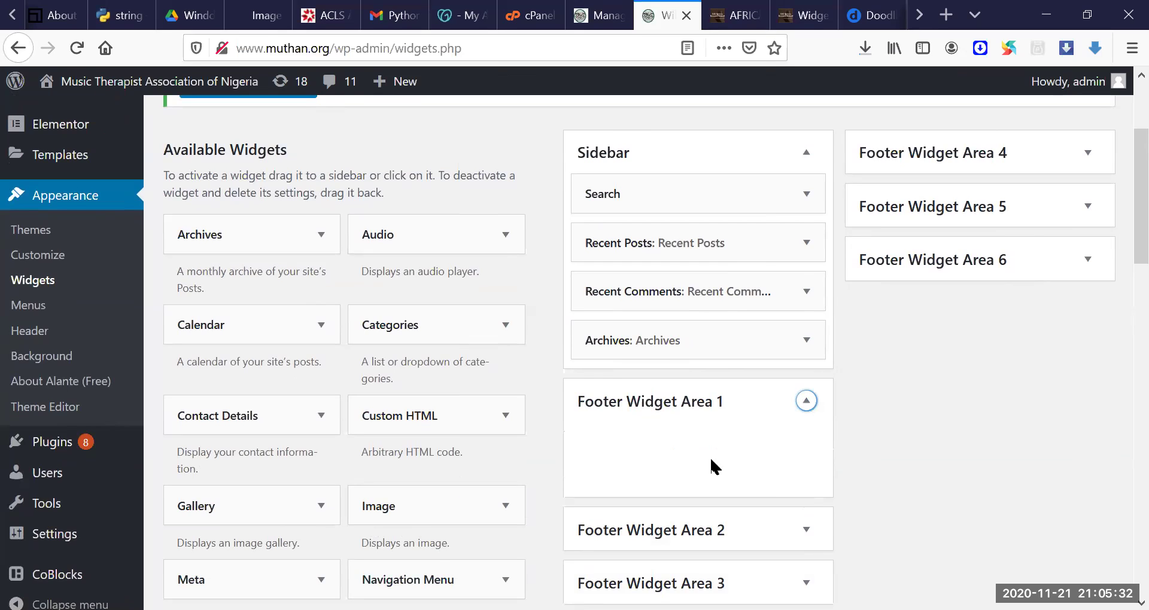
{"action": "left_click_drag", "start_coordinate": [430, 579], "coordinate": [671, 442]}
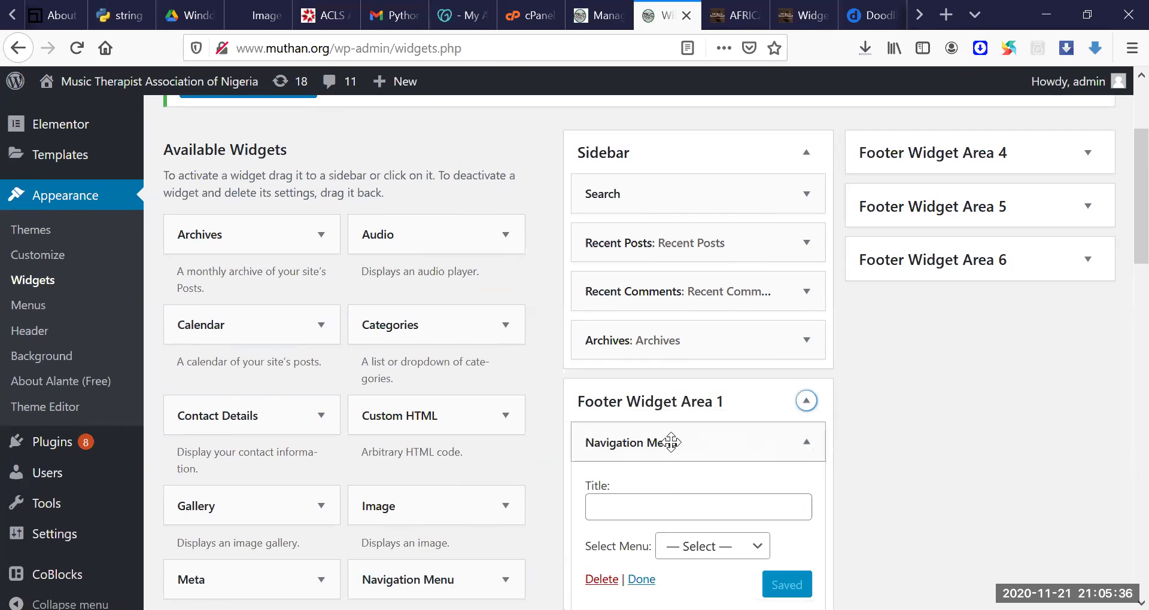
{"action": "left_click", "coordinate": [640, 506]}
{"action": "type", "text": "Naviga"}
{"action": "key", "text": "BackSpace"}
{"action": "type", "text": "gate"}
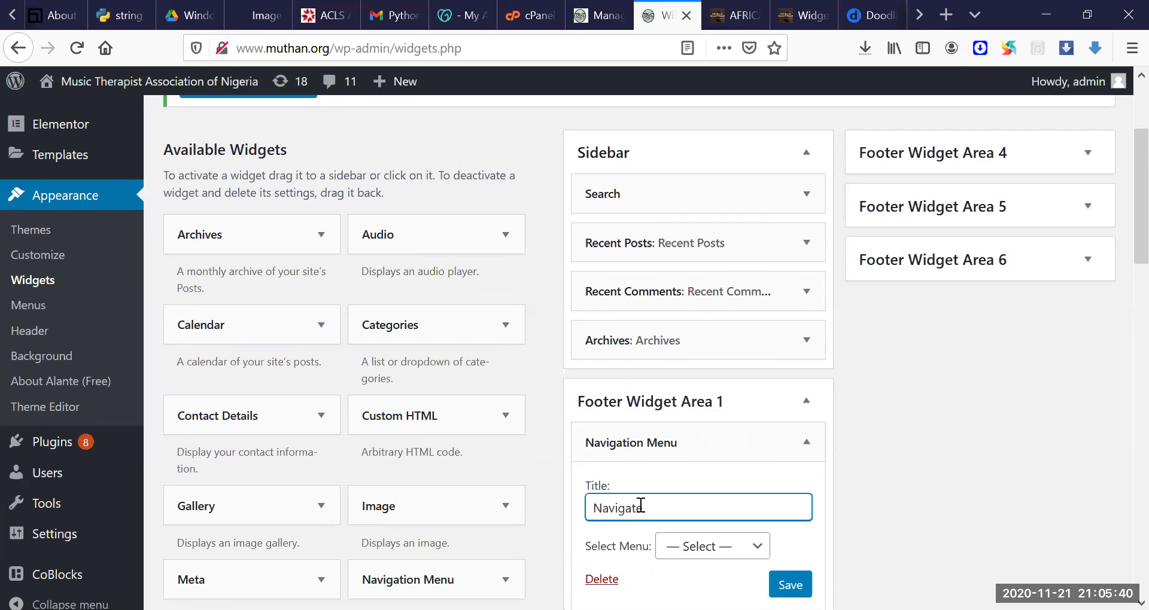
{"action": "left_click", "coordinate": [747, 548]}
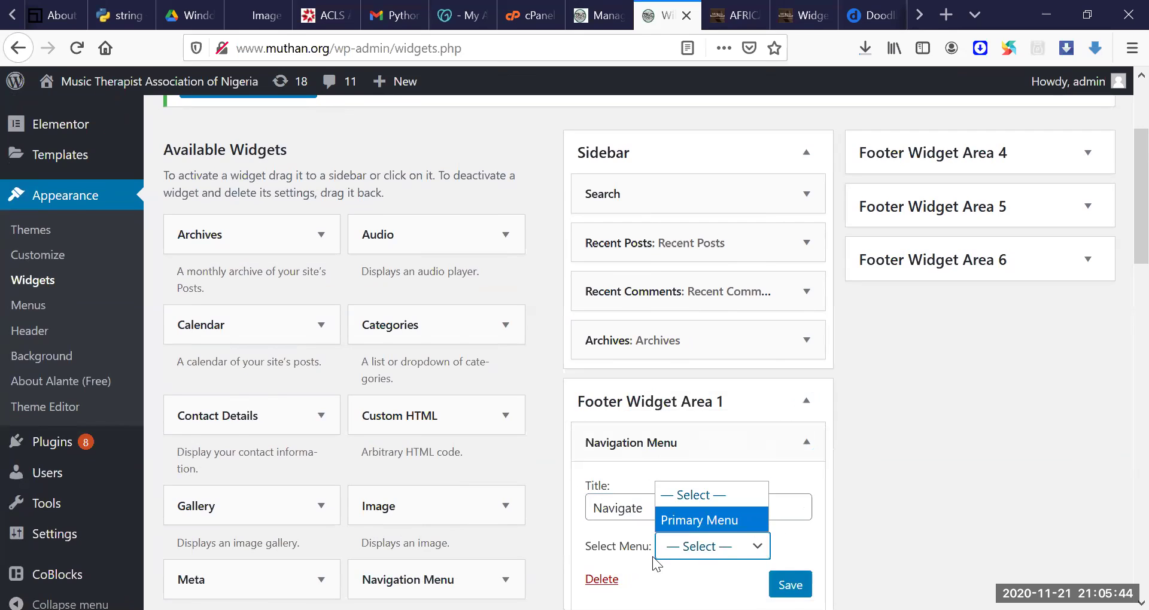
{"action": "left_click", "coordinate": [601, 579]}
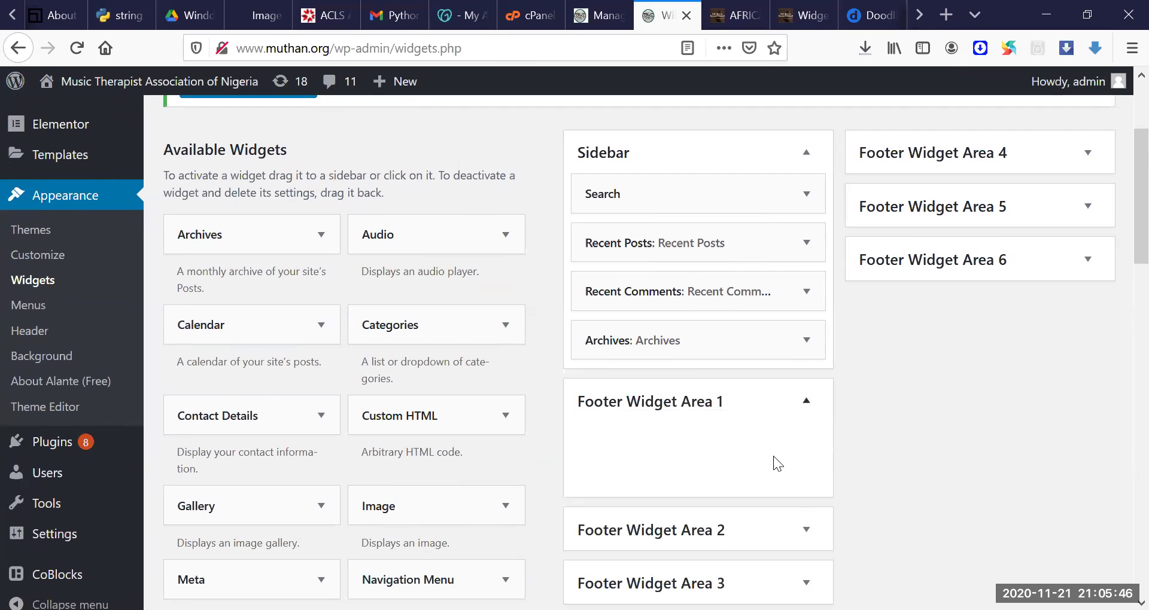
Step: Open the Widgets page in the muthan.org theme details tab and examine the Recent Posts widget's settings and the widget areas
{"action": "left_click", "coordinate": [597, 15]}
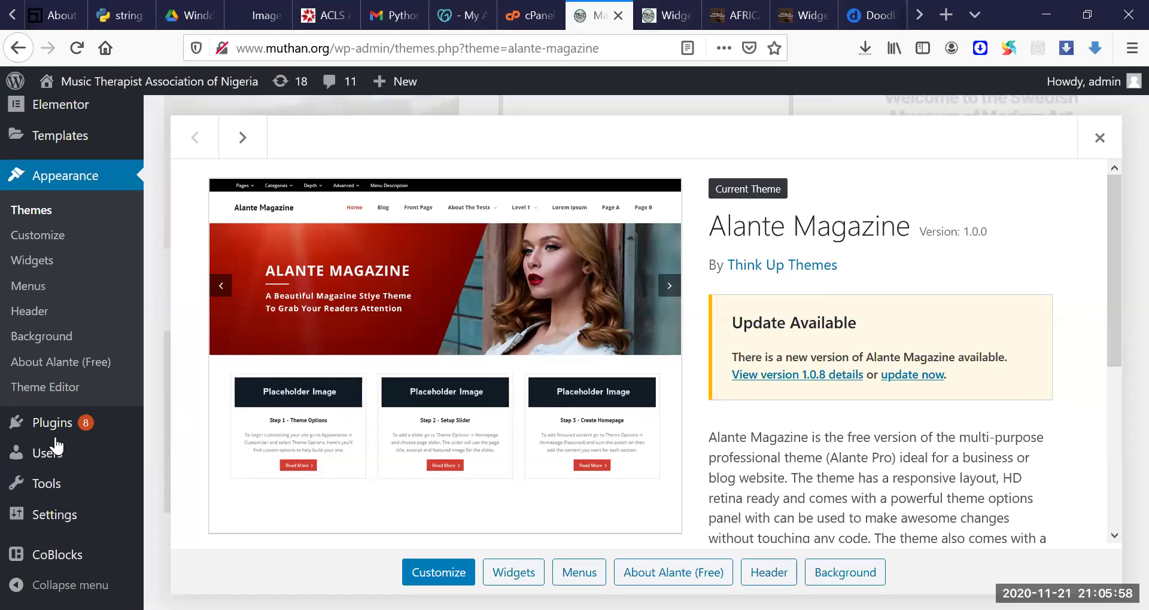
{"action": "left_click", "coordinate": [41, 263]}
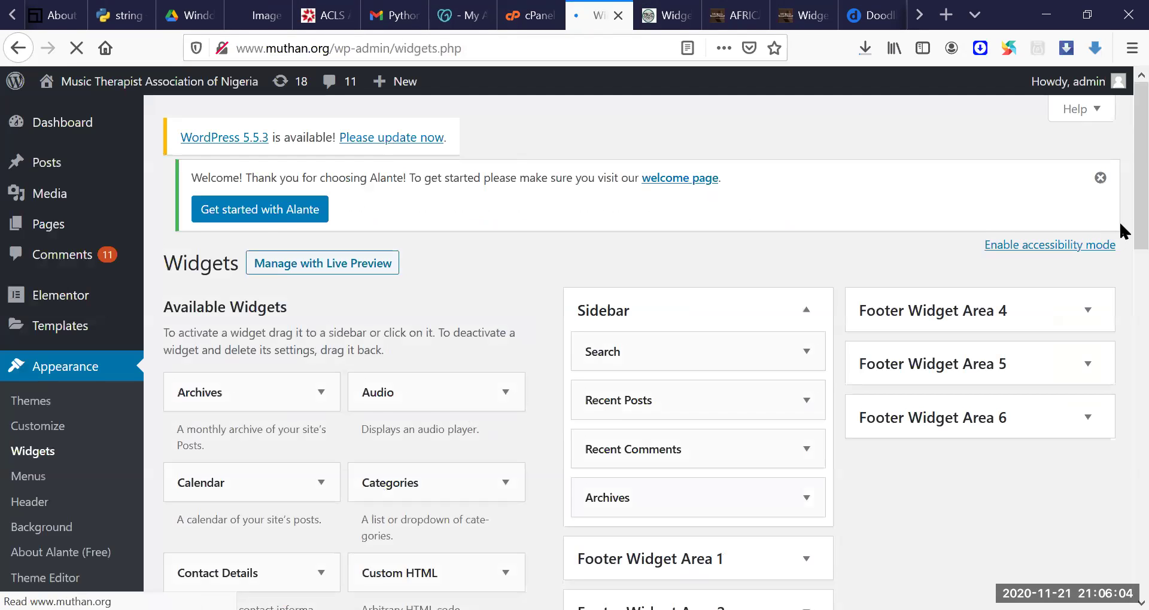
{"action": "scroll", "coordinate": [860, 299], "scroll_direction": "down", "scroll_amount": 3}
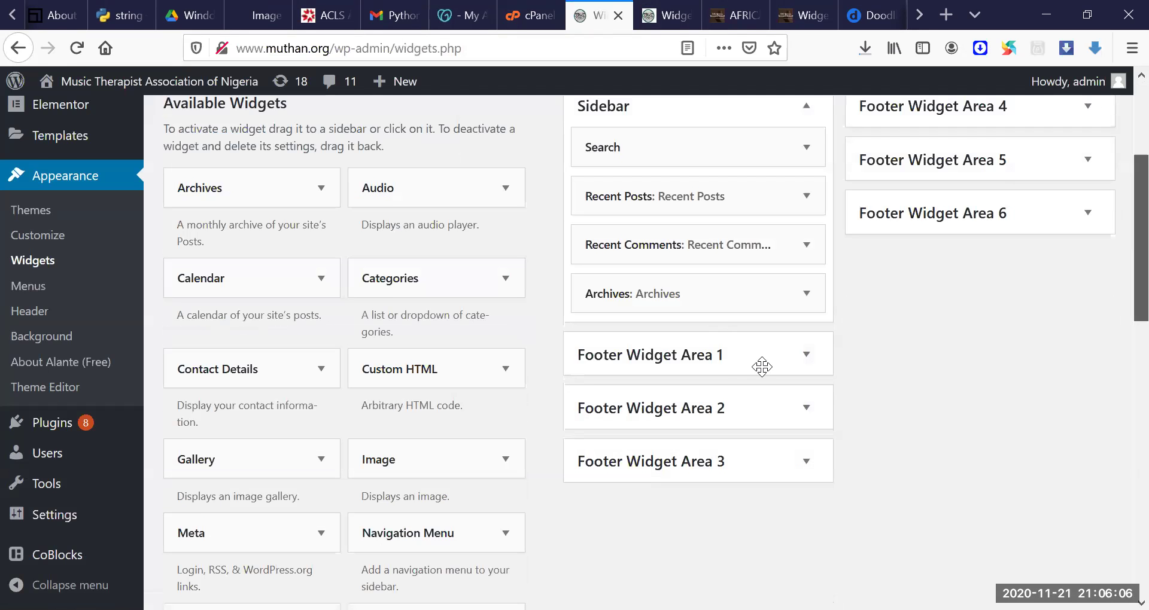
{"action": "scroll", "coordinate": [760, 366], "scroll_direction": "up", "scroll_amount": 2}
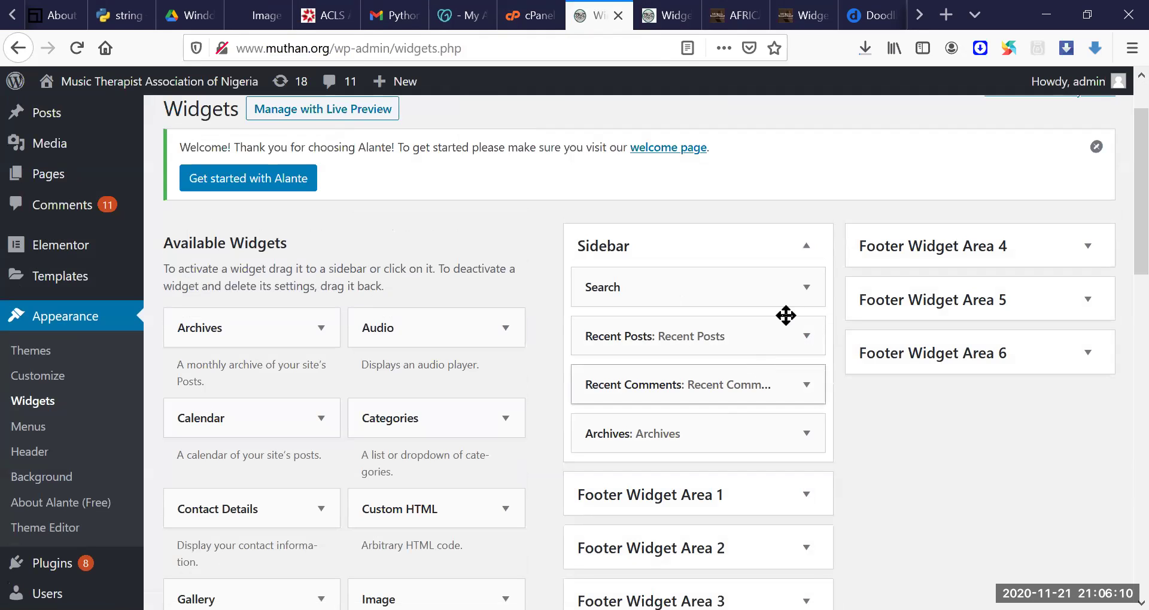
{"action": "left_click", "coordinate": [807, 341]}
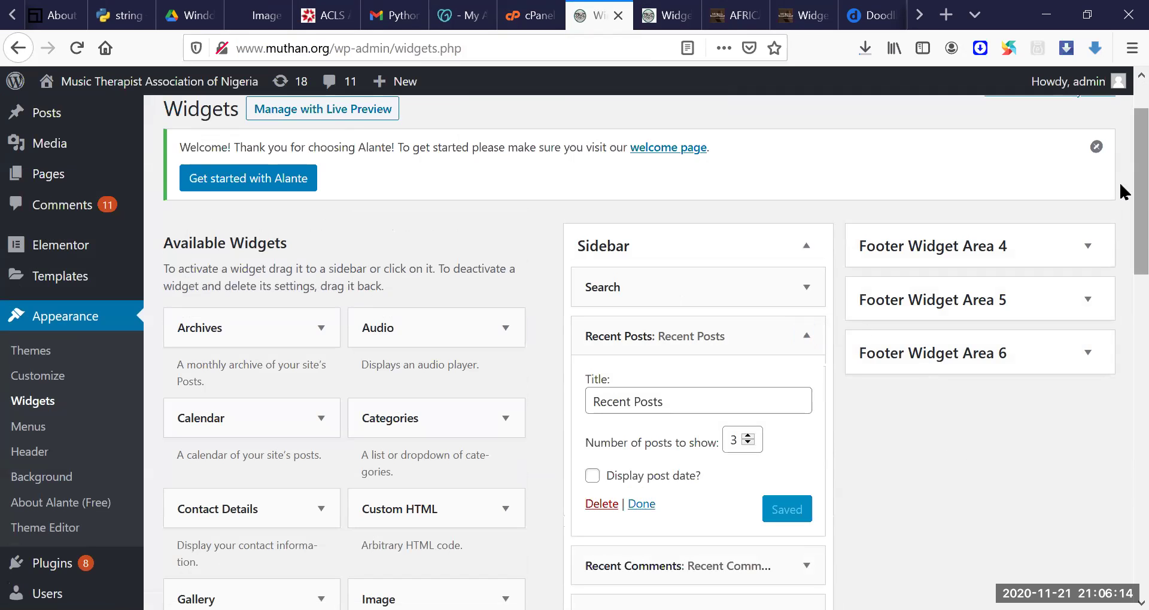
{"action": "scroll", "coordinate": [1118, 196], "scroll_direction": "down", "scroll_amount": 2}
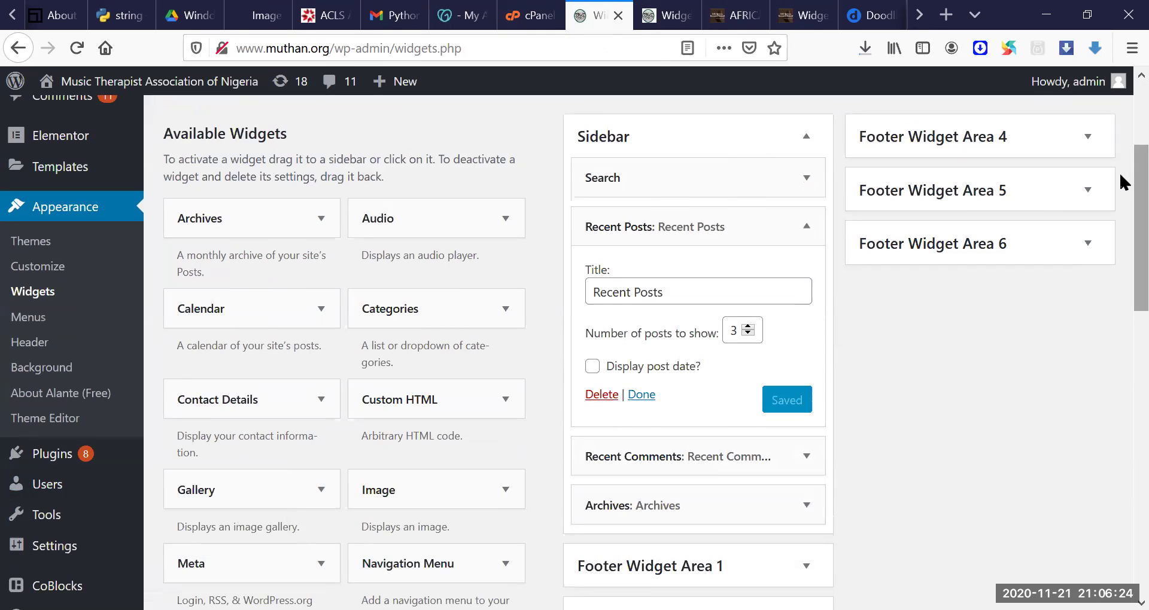
{"action": "scroll", "coordinate": [1120, 211], "scroll_direction": "up", "scroll_amount": 1}
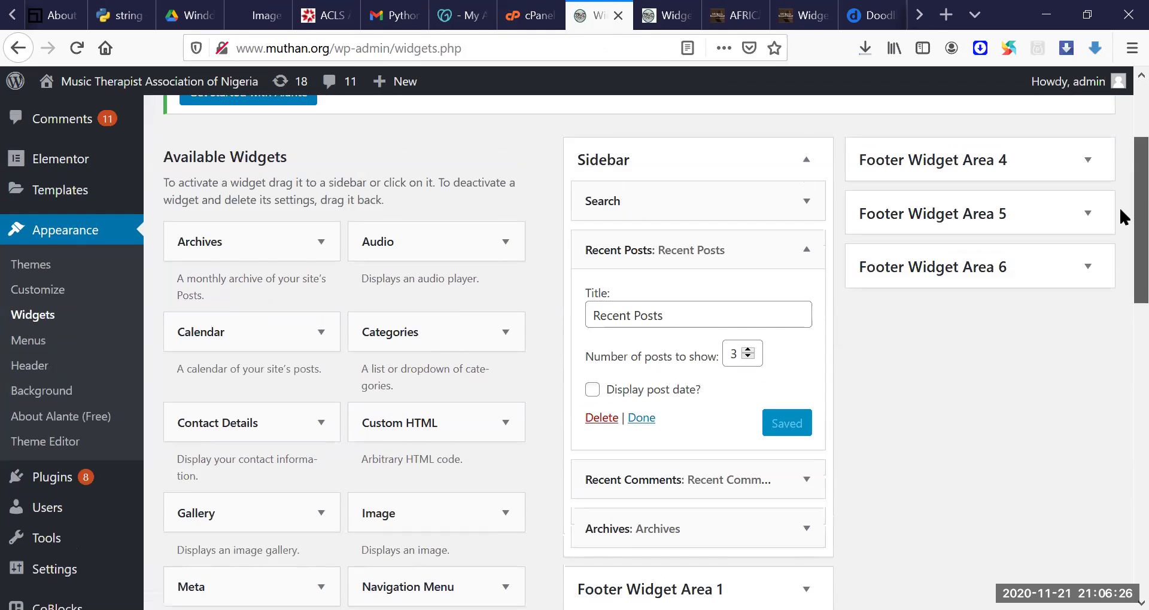
{"action": "scroll", "coordinate": [1118, 205], "scroll_direction": "down", "scroll_amount": 1}
{"action": "scroll", "coordinate": [1118, 255], "scroll_direction": "down", "scroll_amount": 5}
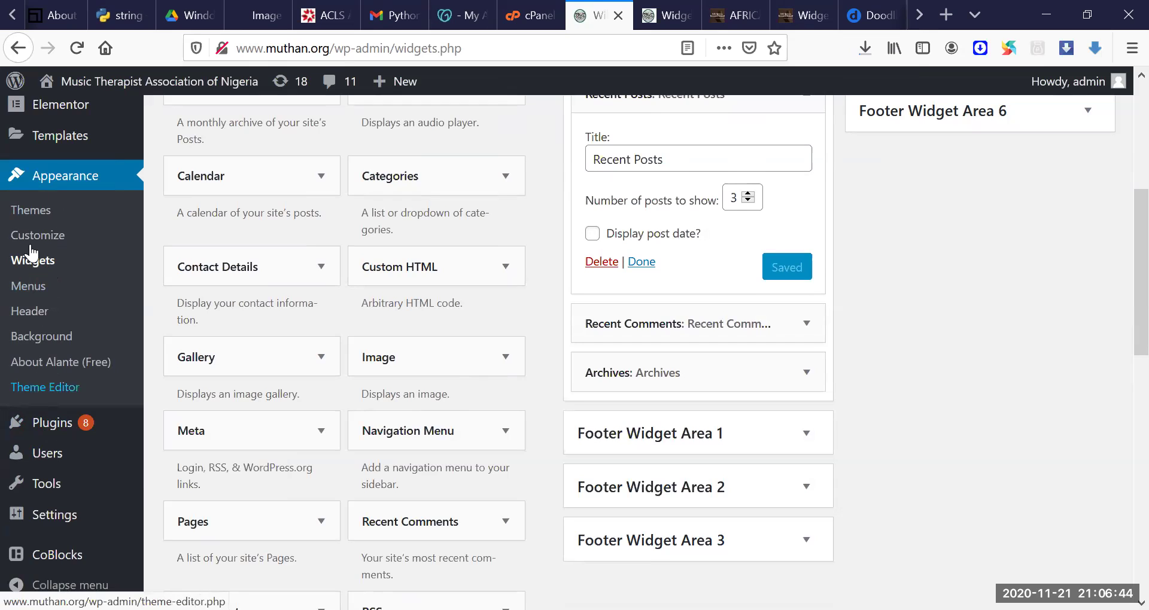
{"action": "mouse_move", "coordinate": [53, 430]}
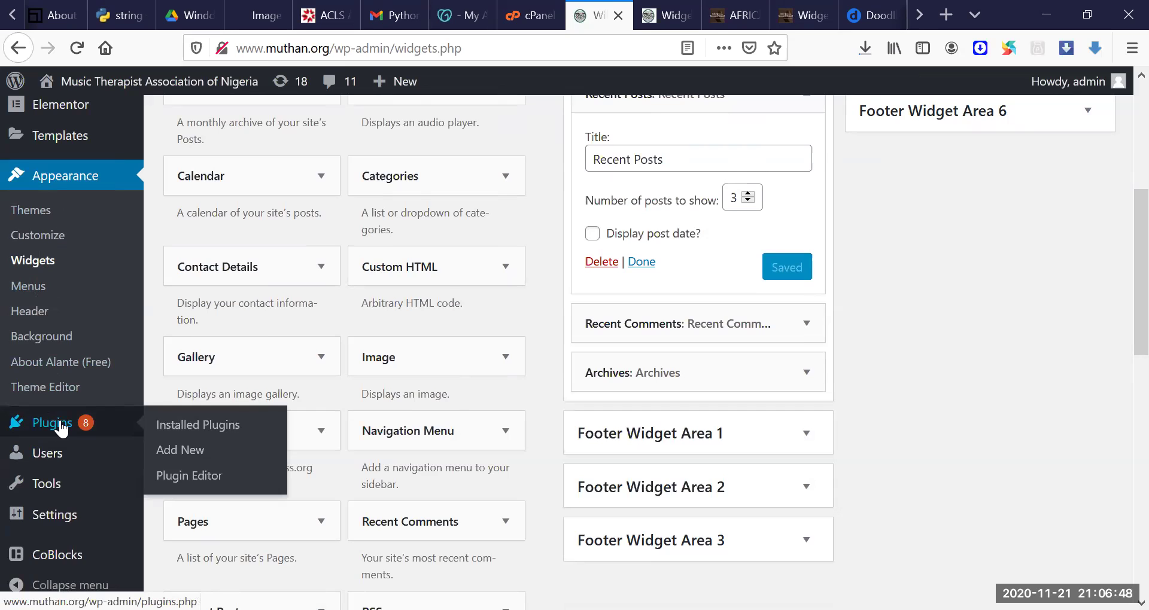
Step: Switch to the African Researchers Network site, open the ARN Webinars page, and examine its embedded videos and sidebar widgets
{"action": "left_click", "coordinate": [742, 17]}
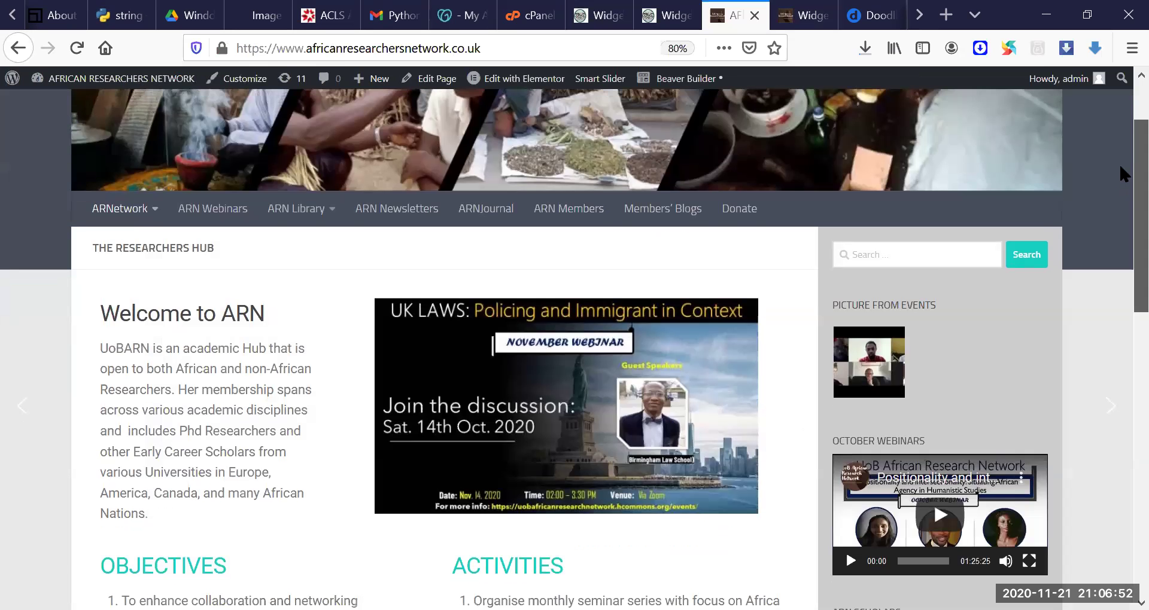
{"action": "scroll", "coordinate": [1123, 172], "scroll_direction": "down", "scroll_amount": 1}
{"action": "scroll", "coordinate": [1123, 172], "scroll_direction": "up", "scroll_amount": 1}
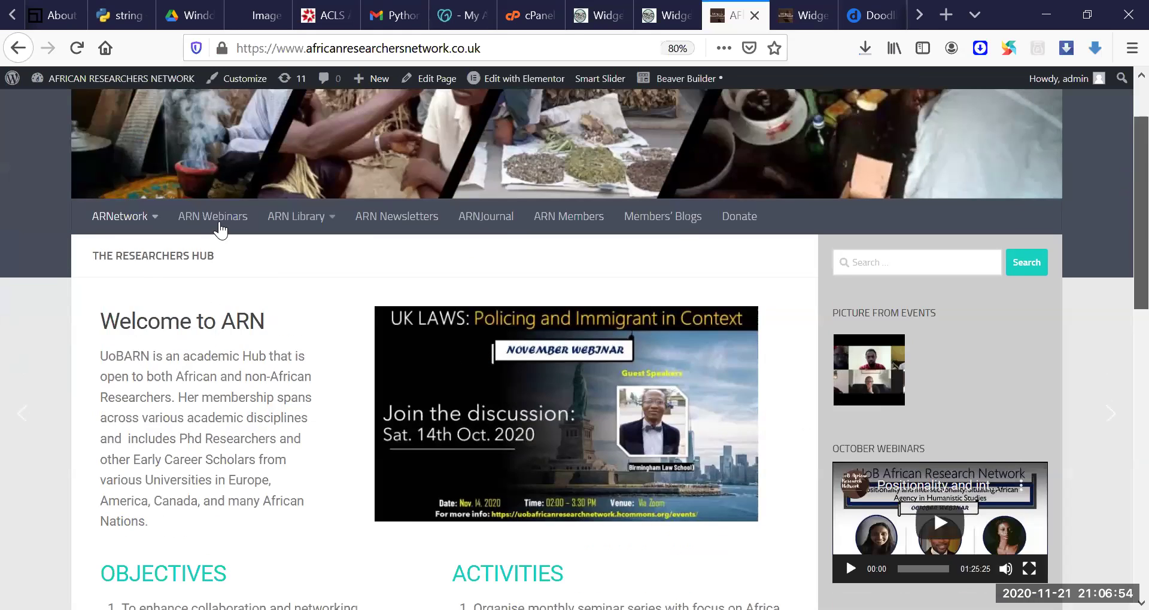
{"action": "left_click", "coordinate": [220, 230]}
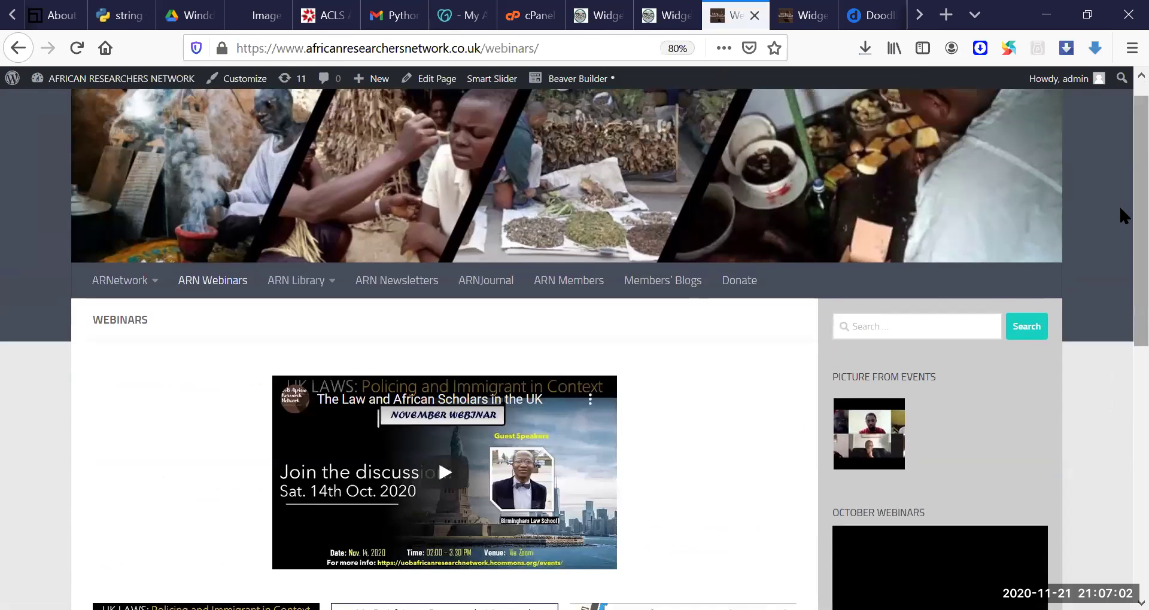
{"action": "scroll", "coordinate": [1124, 218], "scroll_direction": "down", "scroll_amount": 3}
{"action": "scroll", "coordinate": [1118, 200], "scroll_direction": "down", "scroll_amount": 1}
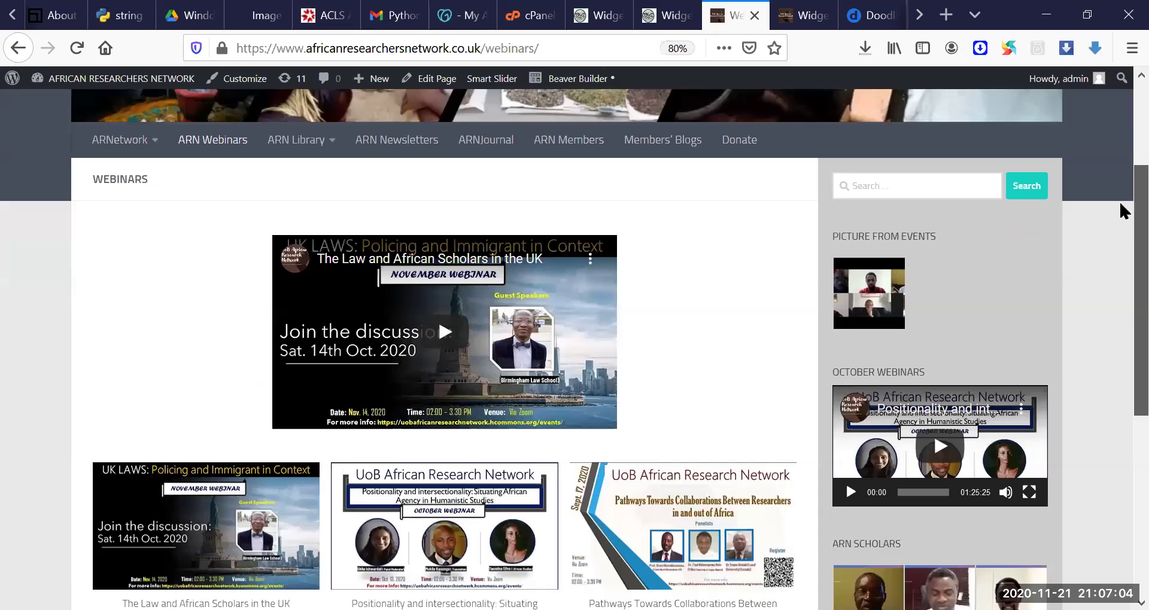
{"action": "scroll", "coordinate": [1119, 200], "scroll_direction": "up", "scroll_amount": 1}
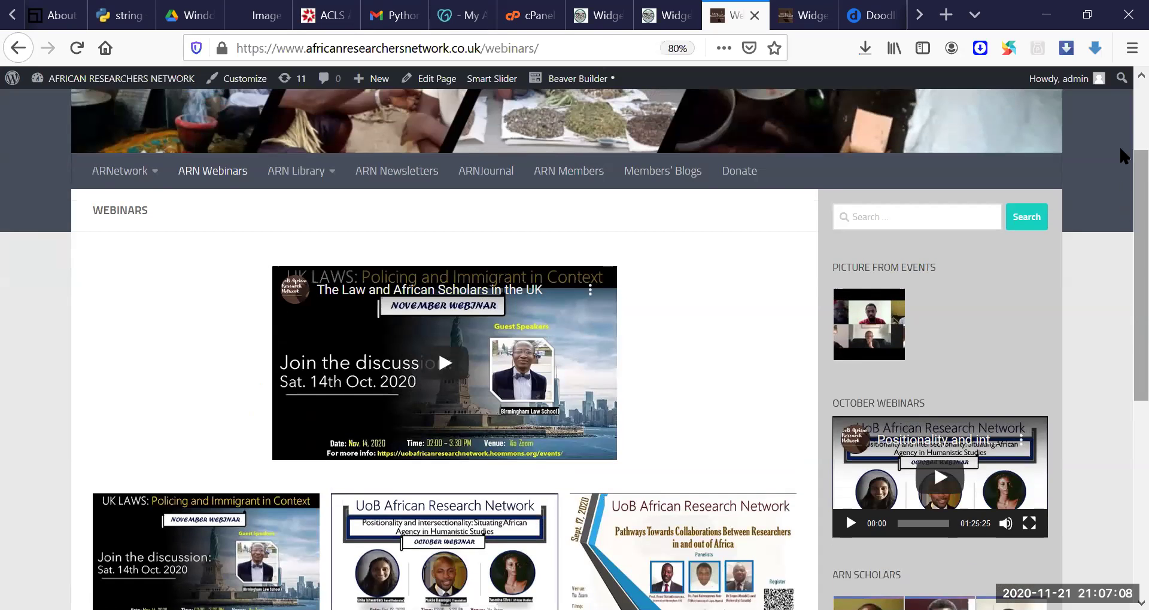
{"action": "scroll", "coordinate": [1124, 157], "scroll_direction": "up", "scroll_amount": 3}
{"action": "scroll", "coordinate": [1124, 307], "scroll_direction": "down", "scroll_amount": 8}
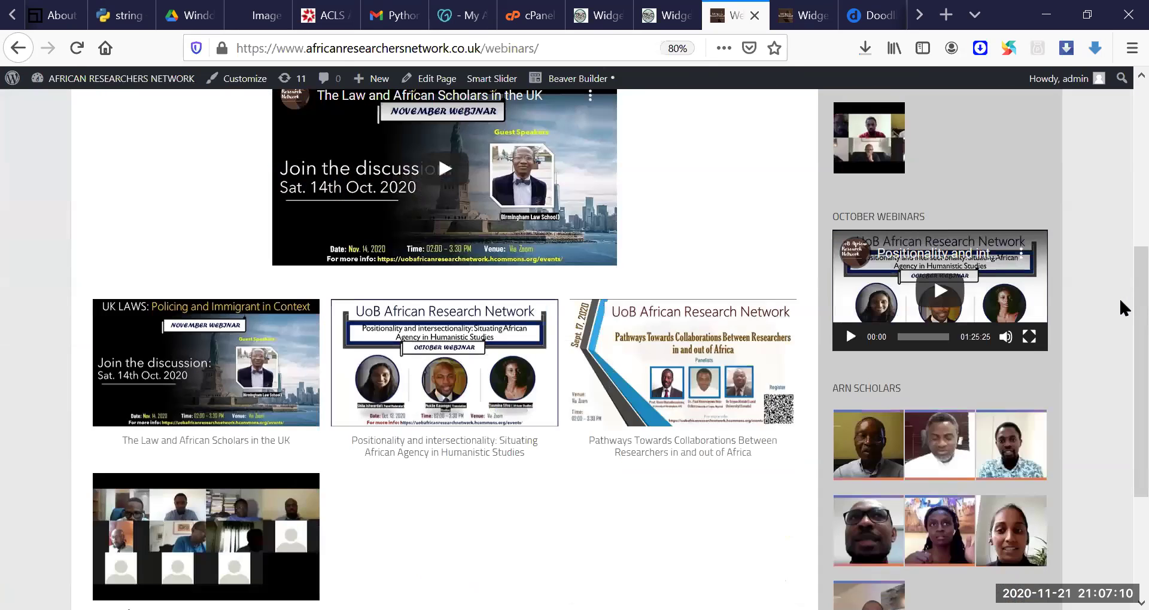
{"action": "left_click_drag", "start_coordinate": [1137, 262], "coordinate": [1136, 262]}
{"action": "scroll", "coordinate": [1121, 266], "scroll_direction": "up", "scroll_amount": 2}
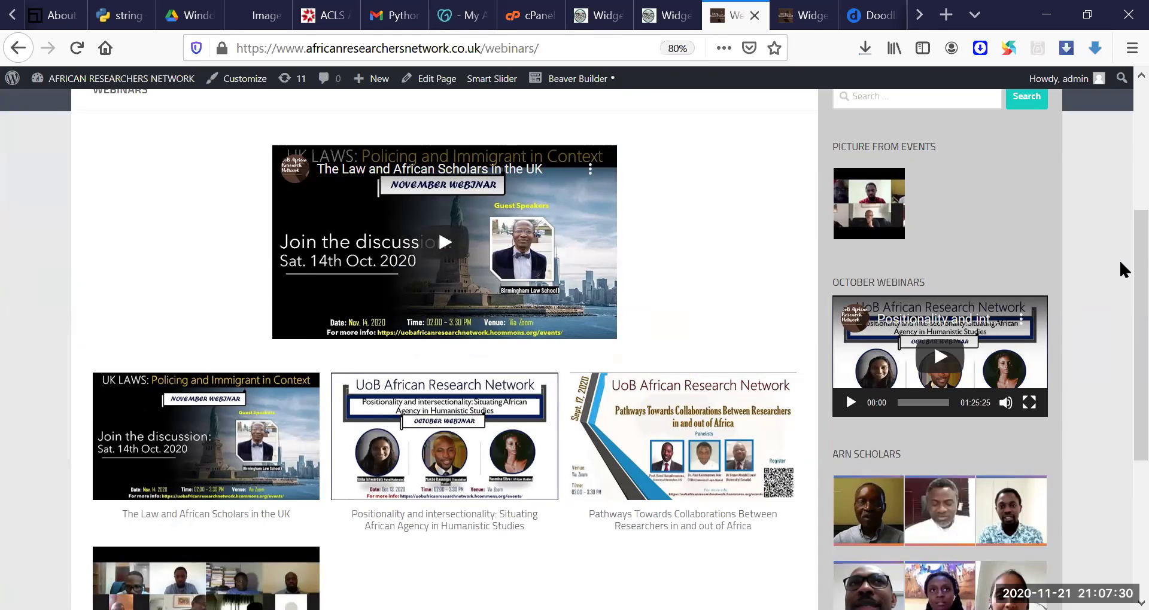
Step: Return to the muthan.org admin, open the installed plugins list, and review the active and inactive plugins
{"action": "left_click", "coordinate": [670, 17]}
{"action": "mouse_move", "coordinate": [60, 441]}
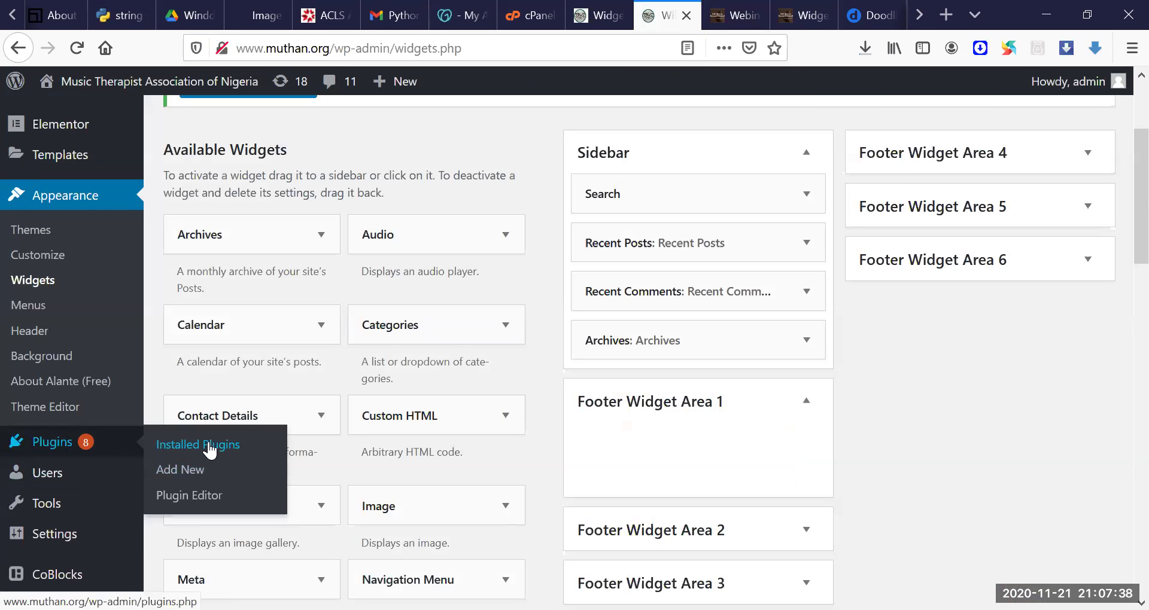
{"action": "left_click", "coordinate": [207, 446]}
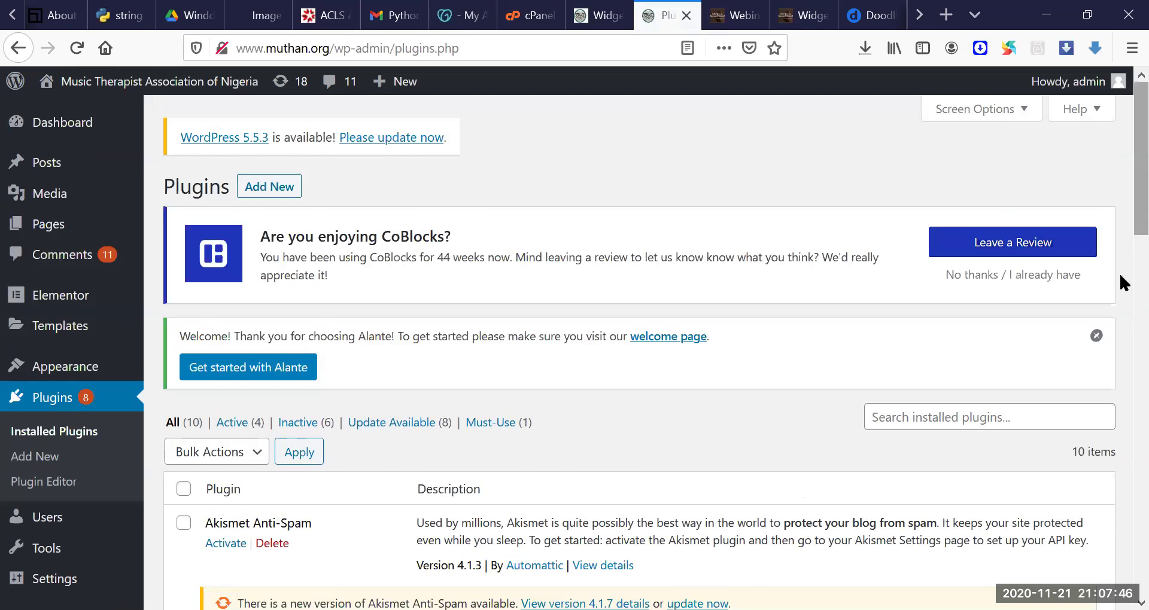
{"action": "scroll", "coordinate": [1122, 323], "scroll_direction": "down", "scroll_amount": 5}
{"action": "scroll", "coordinate": [1121, 335], "scroll_direction": "down", "scroll_amount": 5}
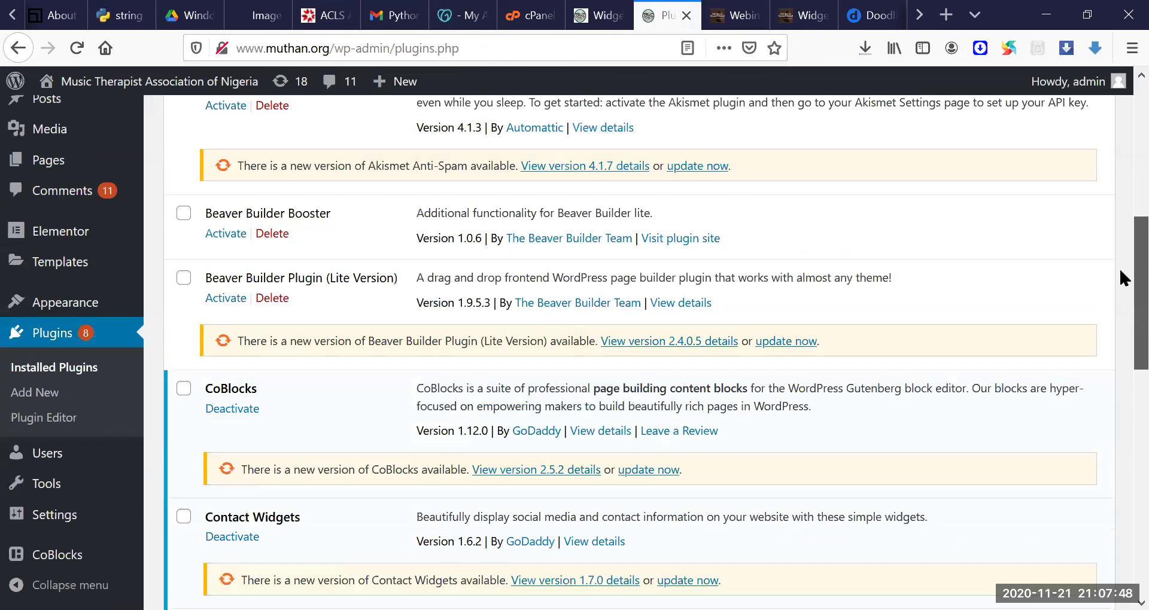
{"action": "scroll", "coordinate": [1121, 362], "scroll_direction": "up", "scroll_amount": 1}
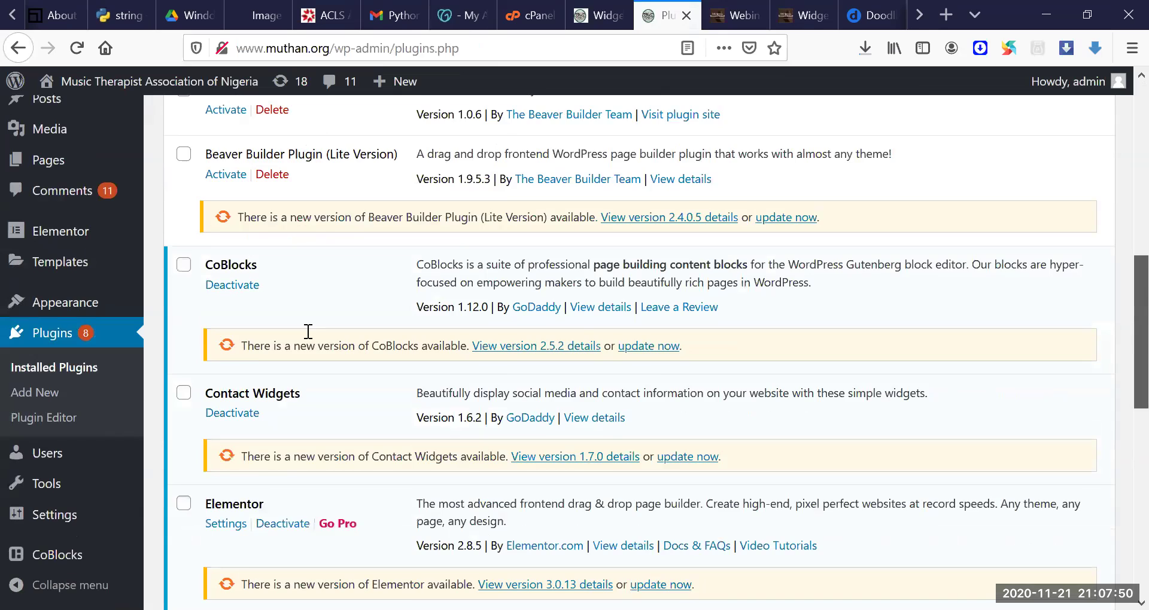
{"action": "scroll", "coordinate": [308, 335], "scroll_direction": "down", "scroll_amount": 2}
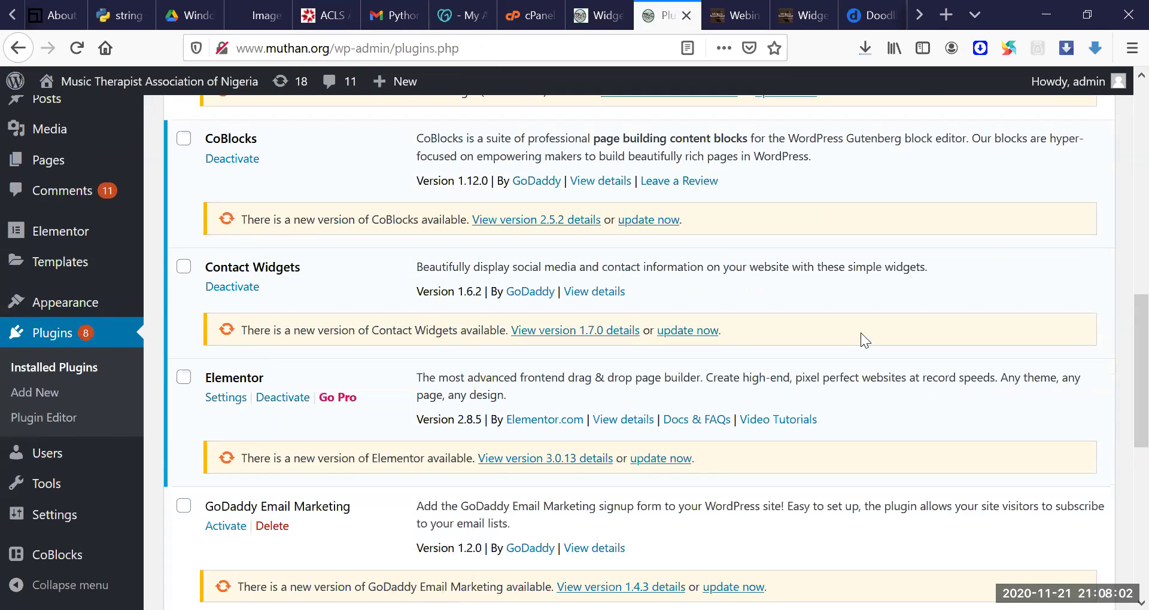
{"action": "scroll", "coordinate": [1118, 367], "scroll_direction": "down", "scroll_amount": 3}
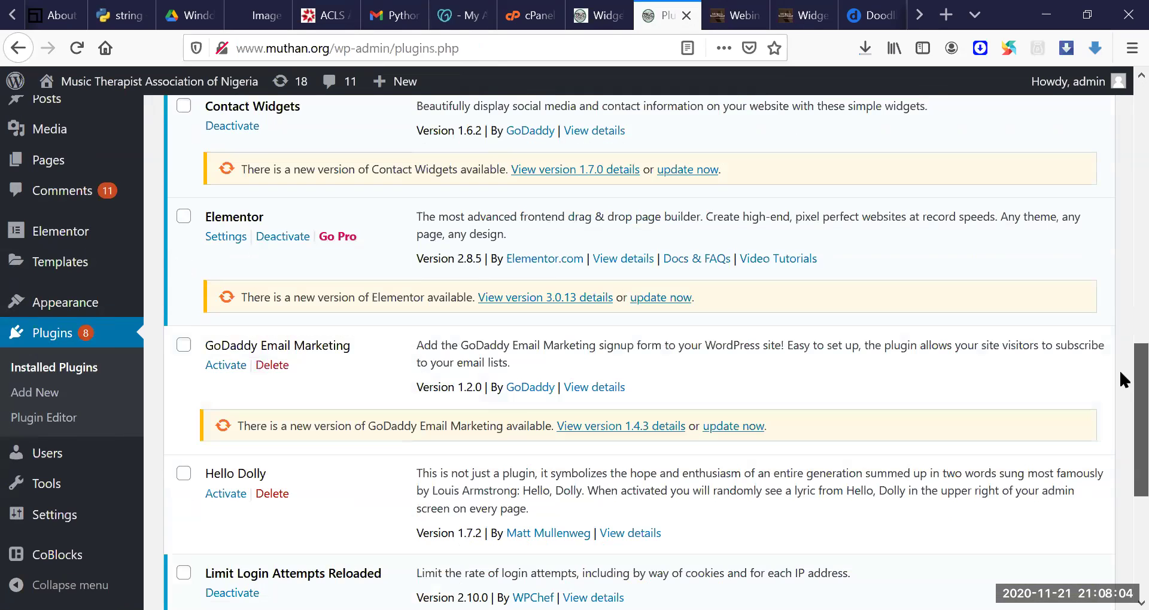
{"action": "scroll", "coordinate": [1119, 386], "scroll_direction": "down", "scroll_amount": 1}
{"action": "scroll", "coordinate": [1118, 387], "scroll_direction": "down", "scroll_amount": 1}
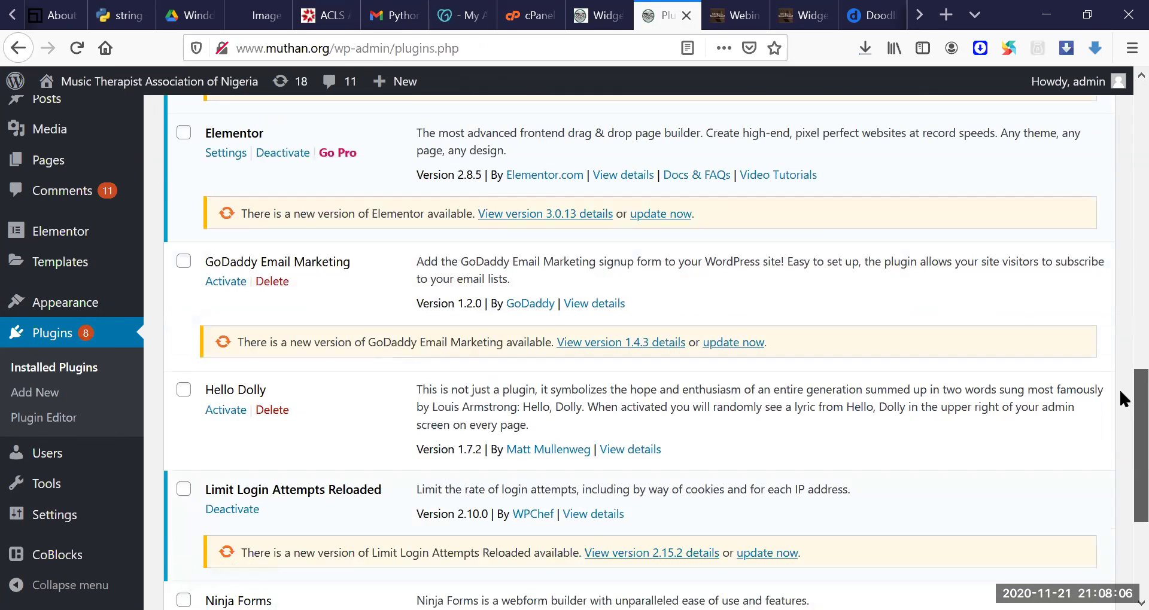
{"action": "scroll", "coordinate": [1121, 238], "scroll_direction": "up", "scroll_amount": 9}
{"action": "scroll", "coordinate": [1120, 210], "scroll_direction": "up", "scroll_amount": 4}
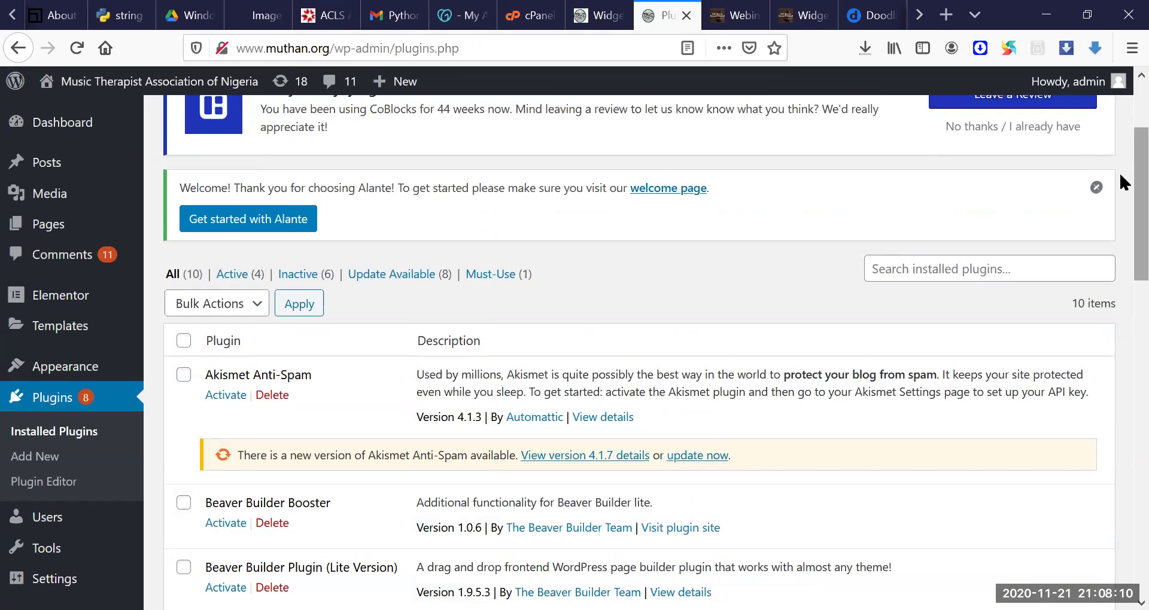
Step: Switch to the African Researchers Network admin, open its installed plugins list, and review the active and inactive plugins
{"action": "left_click", "coordinate": [793, 17]}
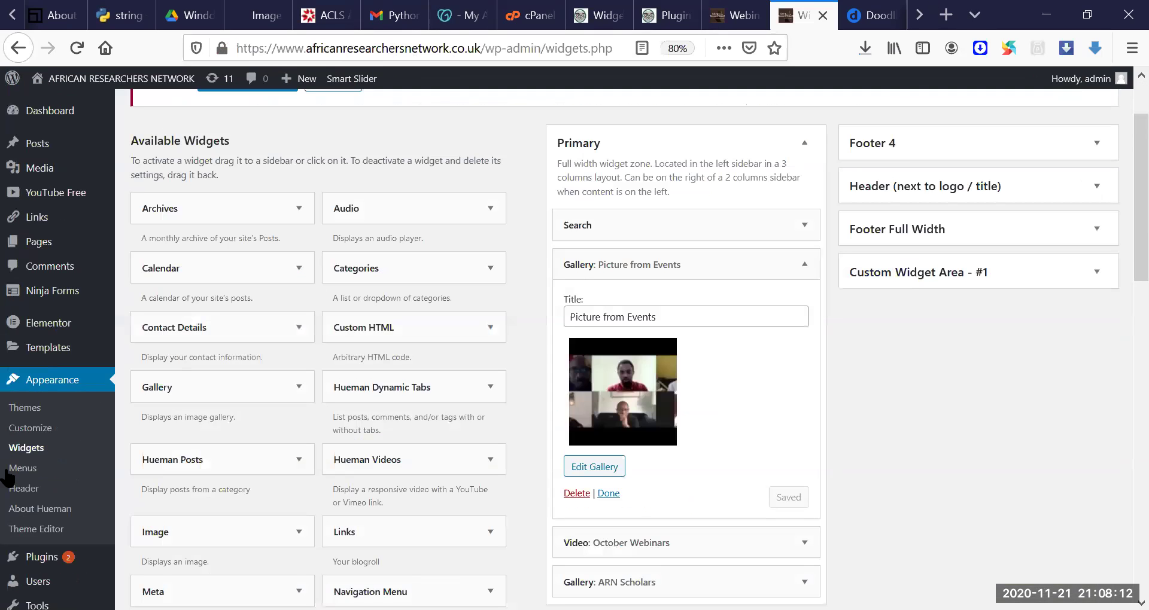
{"action": "mouse_move", "coordinate": [55, 564]}
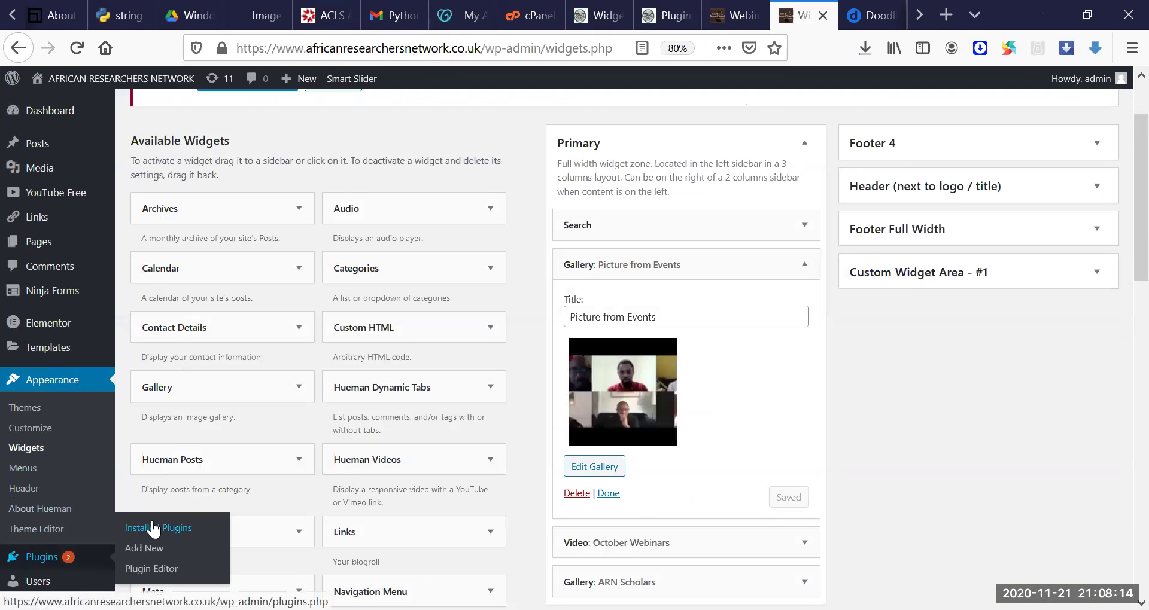
{"action": "left_click", "coordinate": [154, 530]}
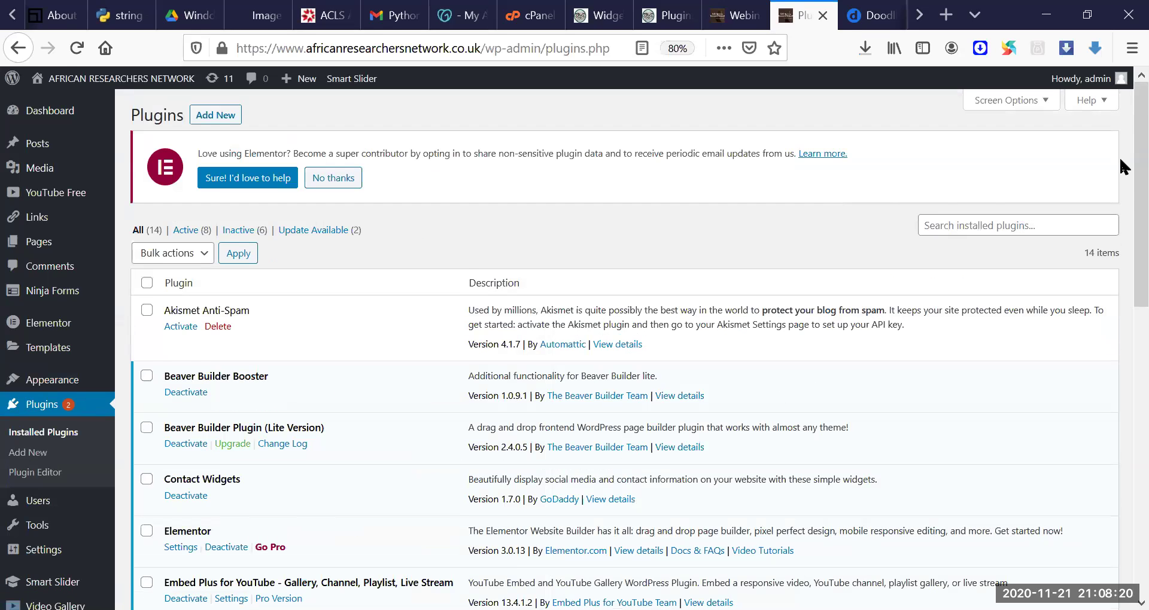
{"action": "scroll", "coordinate": [1125, 245], "scroll_direction": "down", "scroll_amount": 2}
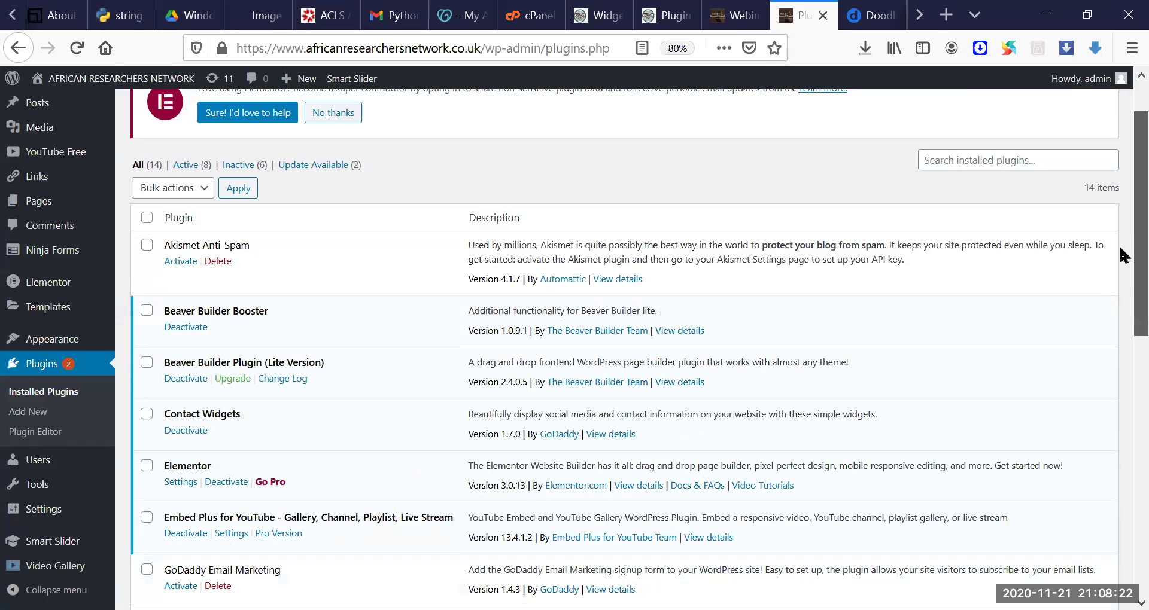
{"action": "scroll", "coordinate": [1093, 281], "scroll_direction": "down", "scroll_amount": 4}
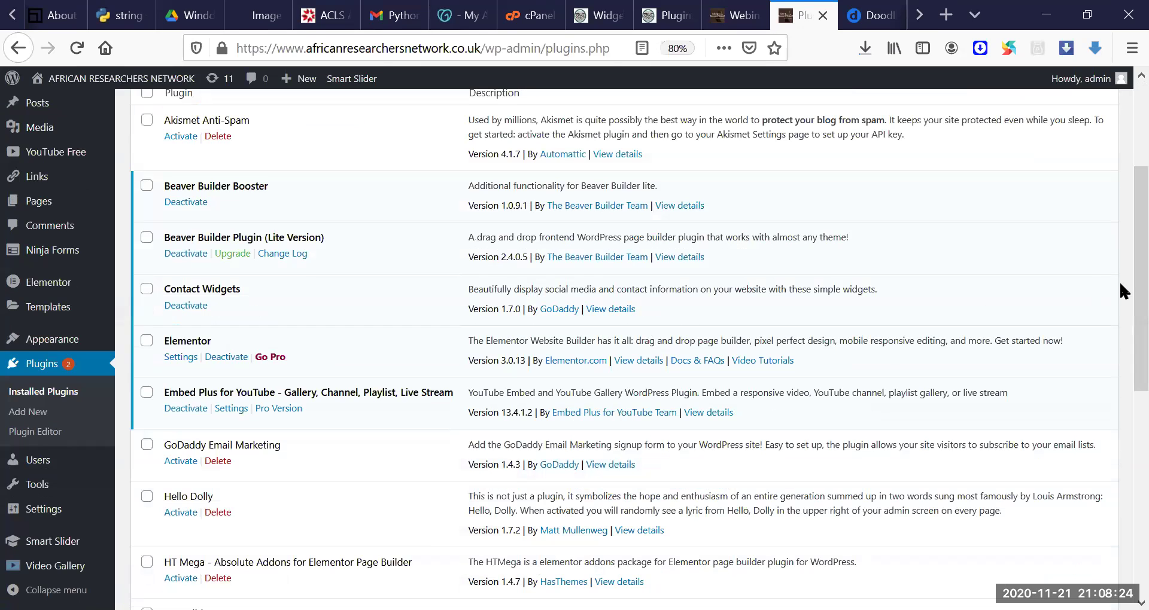
{"action": "scroll", "coordinate": [1120, 296], "scroll_direction": "down", "scroll_amount": 2}
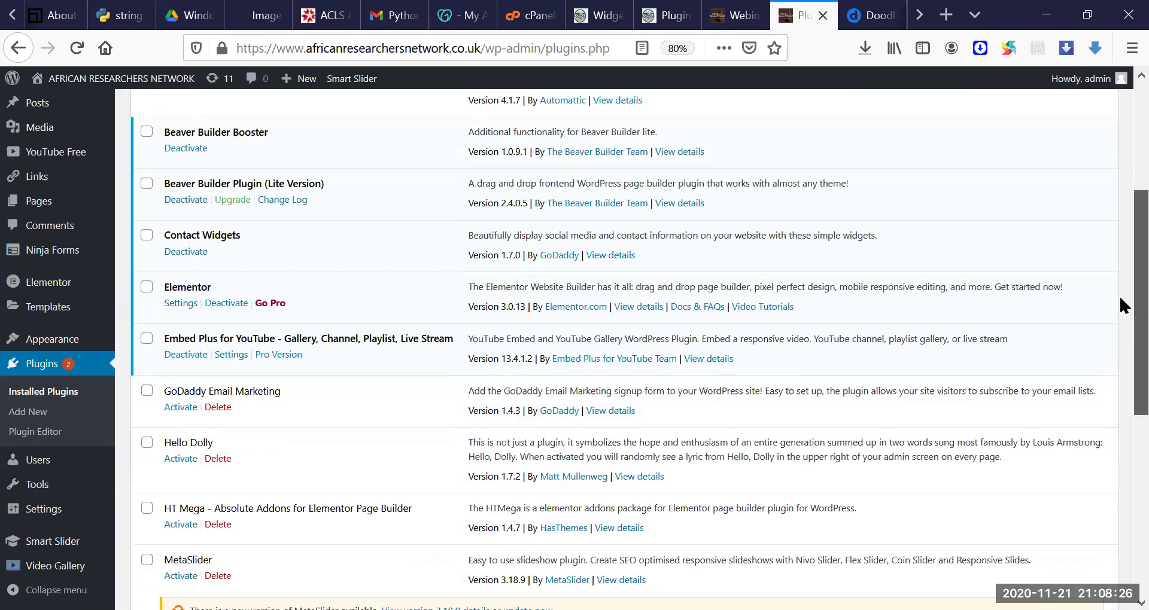
{"action": "scroll", "coordinate": [1121, 335], "scroll_direction": "down", "scroll_amount": 4}
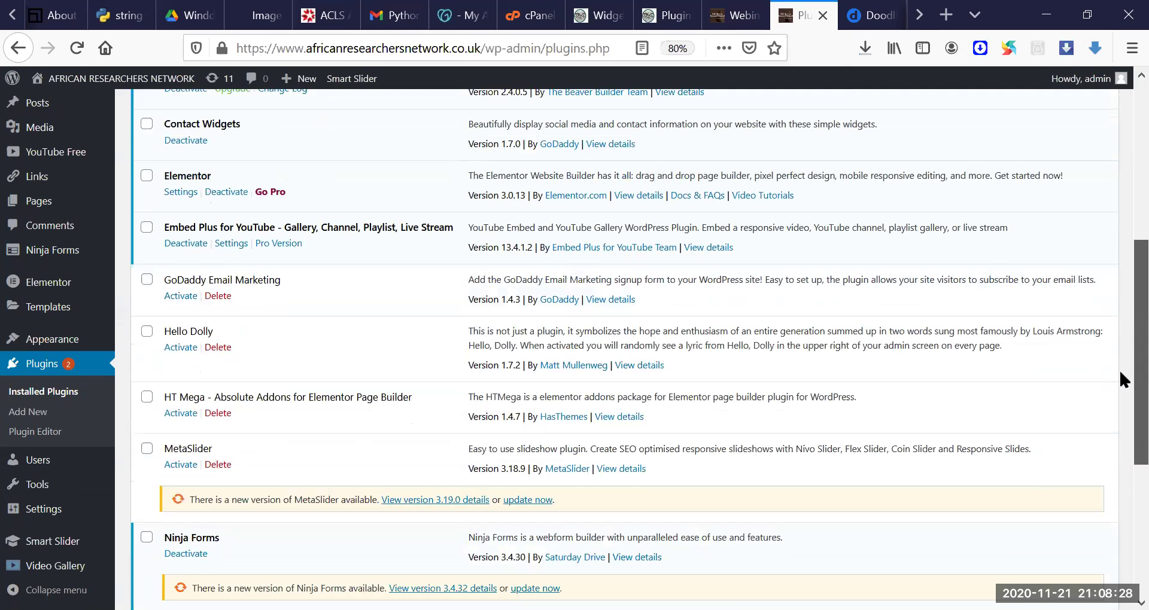
{"action": "scroll", "coordinate": [1119, 373], "scroll_direction": "down", "scroll_amount": 10}
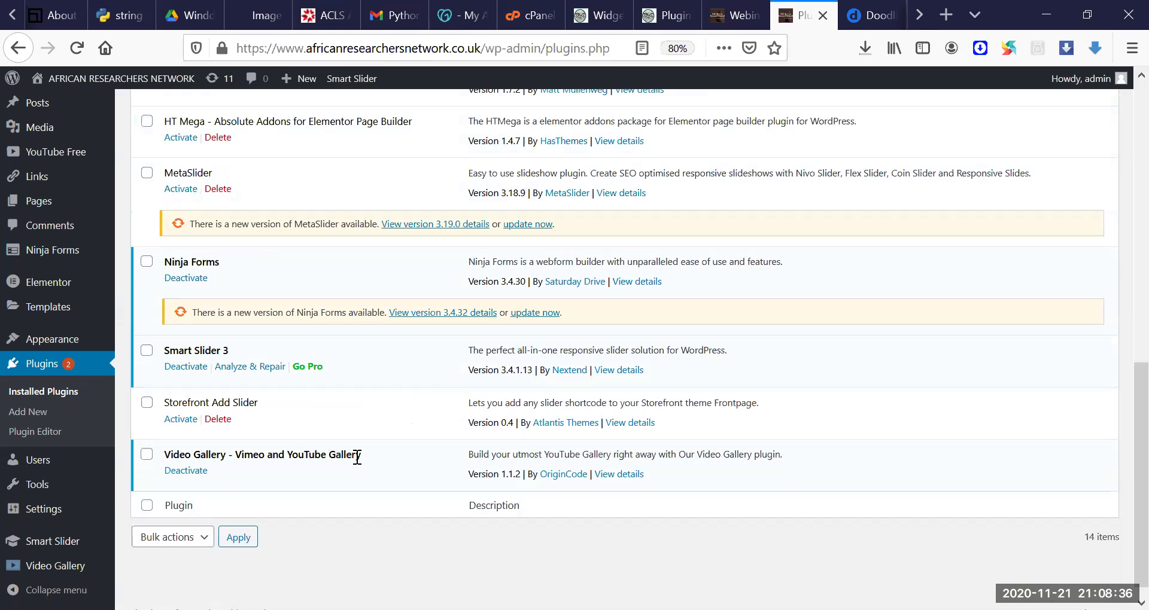
{"action": "left_click_drag", "start_coordinate": [1140, 383], "coordinate": [1119, 119]}
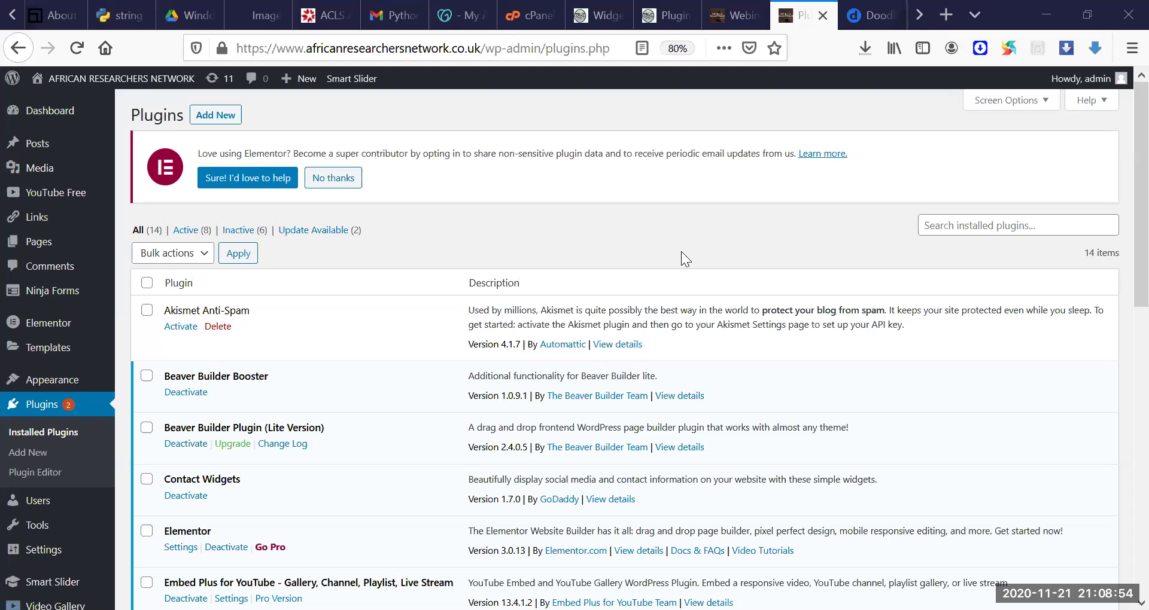
Step: Open the page for adding new plugins and look through the featured plugins
{"action": "left_click", "coordinate": [219, 118]}
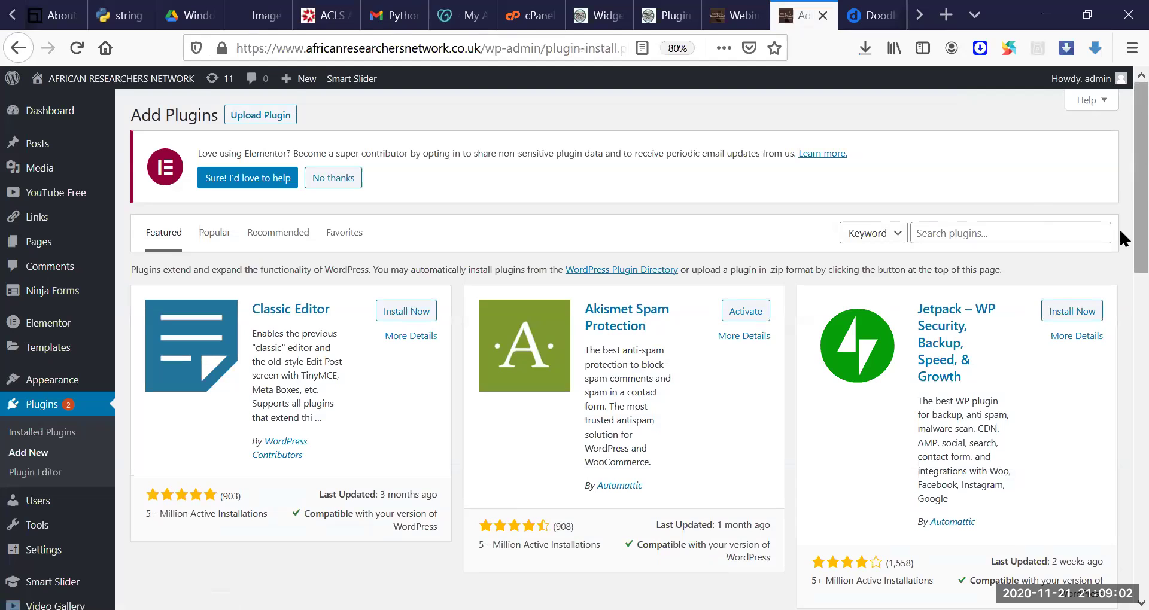
{"action": "scroll", "coordinate": [1118, 204], "scroll_direction": "down", "scroll_amount": 1}
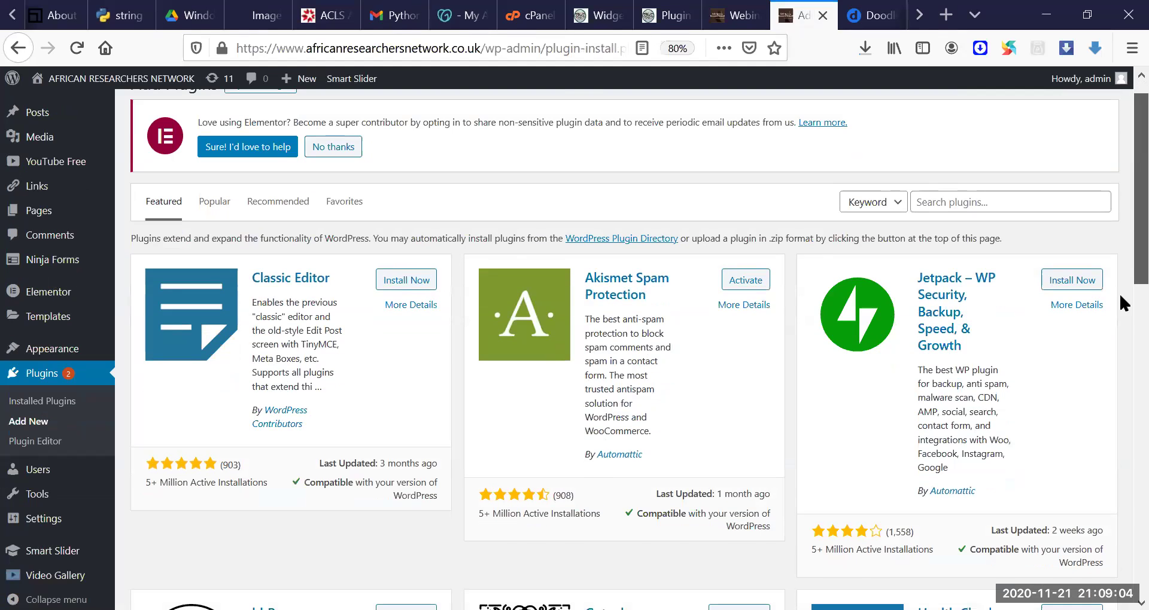
{"action": "scroll", "coordinate": [1120, 217], "scroll_direction": "up", "scroll_amount": 1}
{"action": "scroll", "coordinate": [1118, 222], "scroll_direction": "down", "scroll_amount": 3}
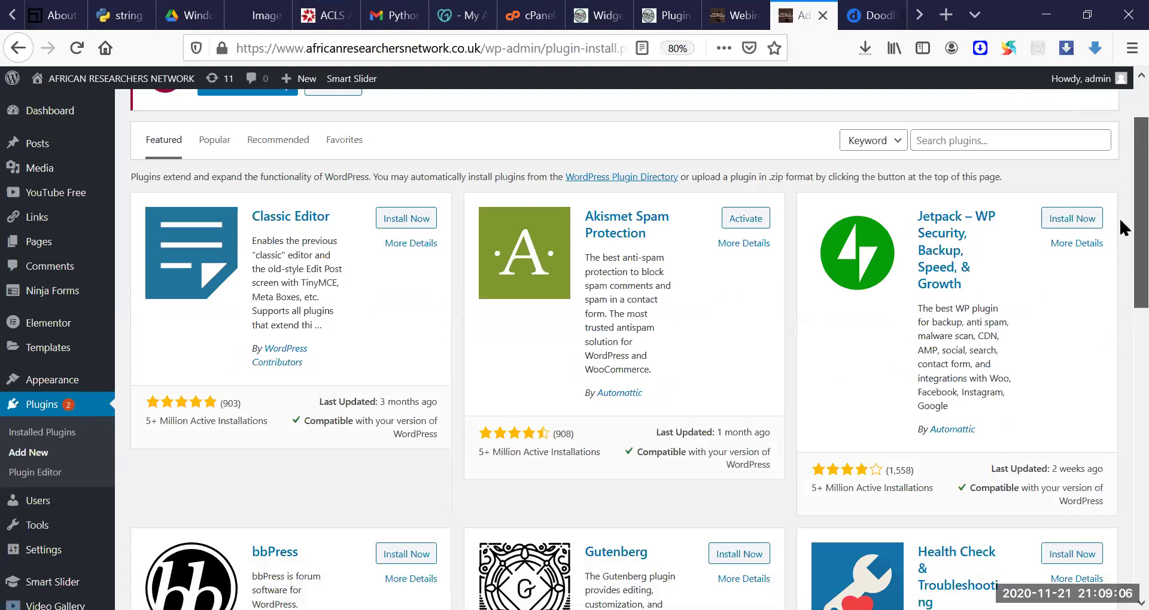
{"action": "scroll", "coordinate": [1118, 217], "scroll_direction": "up", "scroll_amount": 2}
{"action": "scroll", "coordinate": [1119, 263], "scroll_direction": "down", "scroll_amount": 6}
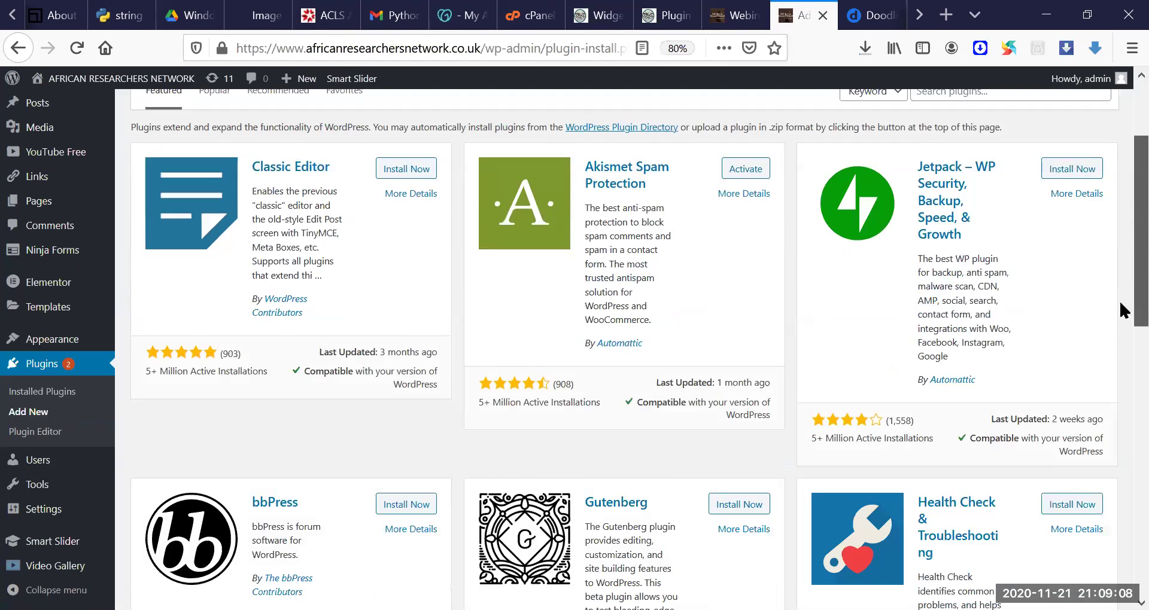
{"action": "scroll", "coordinate": [1119, 312], "scroll_direction": "down", "scroll_amount": 3}
{"action": "scroll", "coordinate": [1119, 405], "scroll_direction": "down", "scroll_amount": 2}
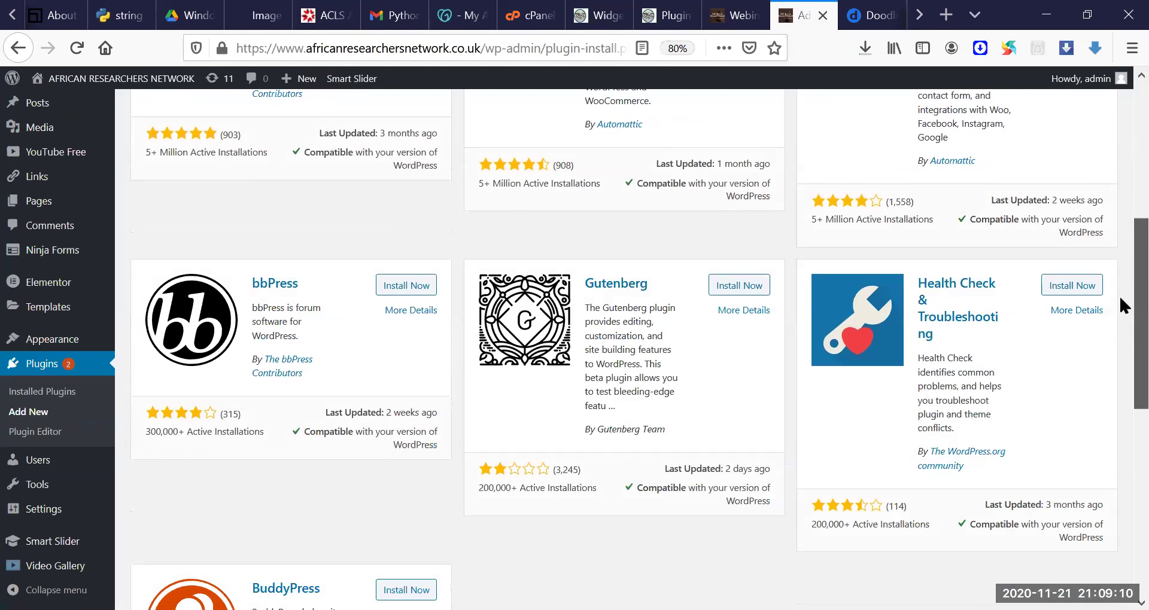
{"action": "scroll", "coordinate": [1118, 294], "scroll_direction": "down", "scroll_amount": 10}
{"action": "key", "text": "Home"}
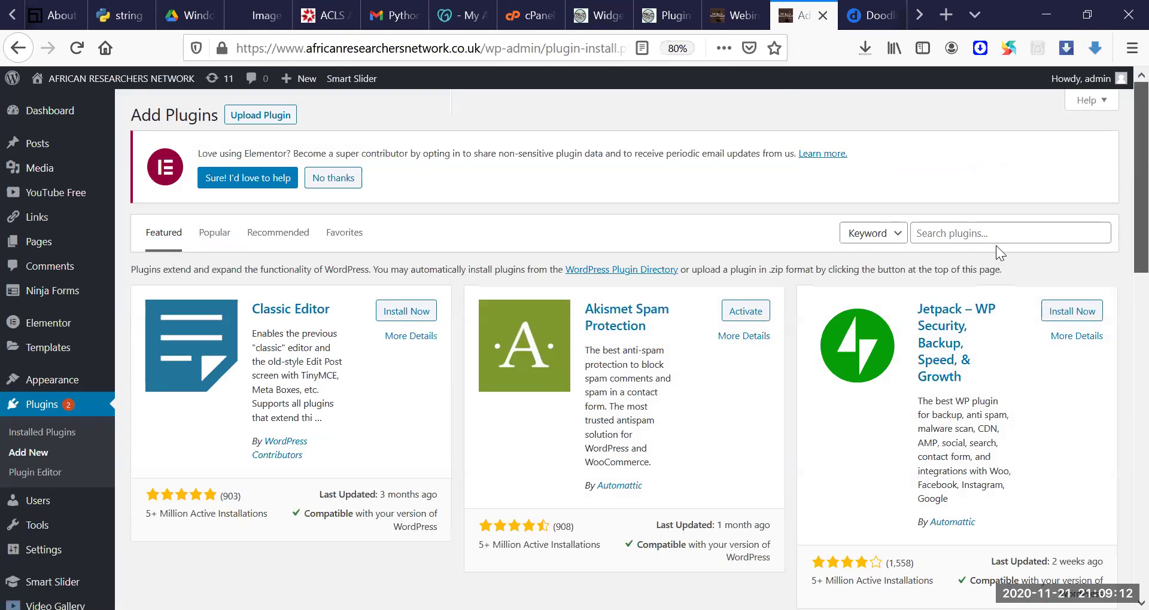
Step: Search the available plugins by keyword for "sales" and for "lib"
{"action": "left_click", "coordinate": [1007, 233]}
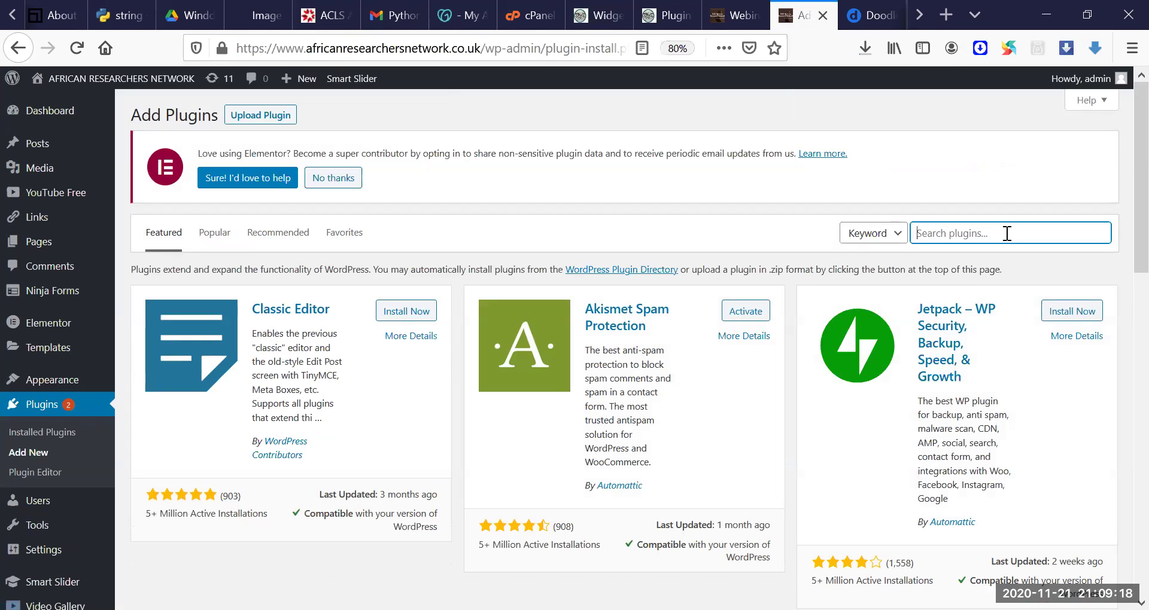
{"action": "type", "text": "sales"}
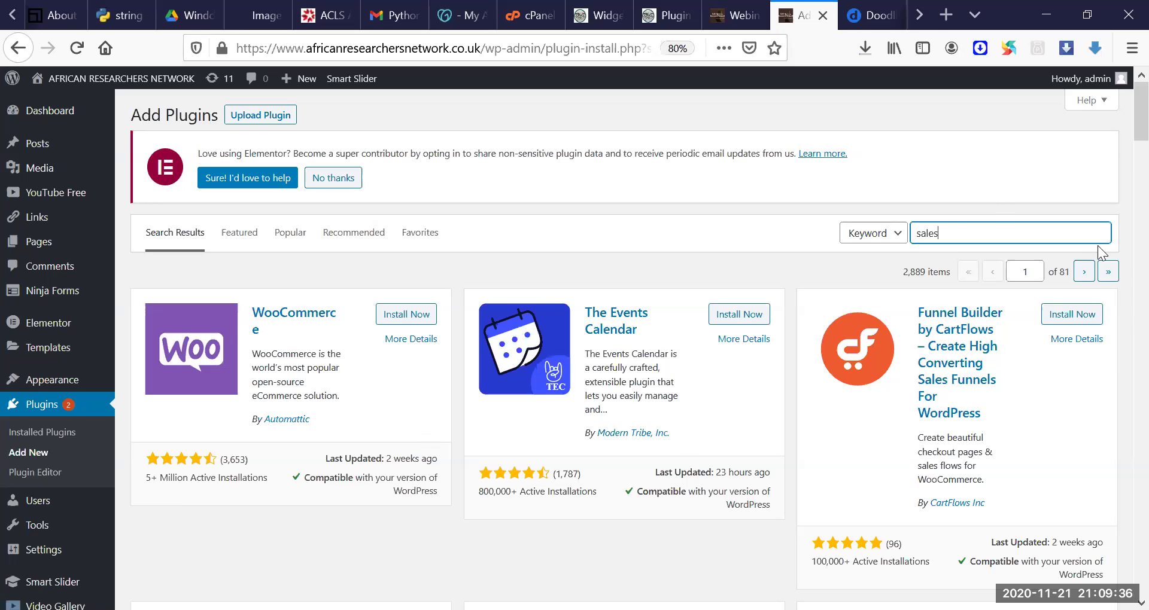
{"action": "key", "text": "ctrl+a"}
{"action": "type", "text": "l"}
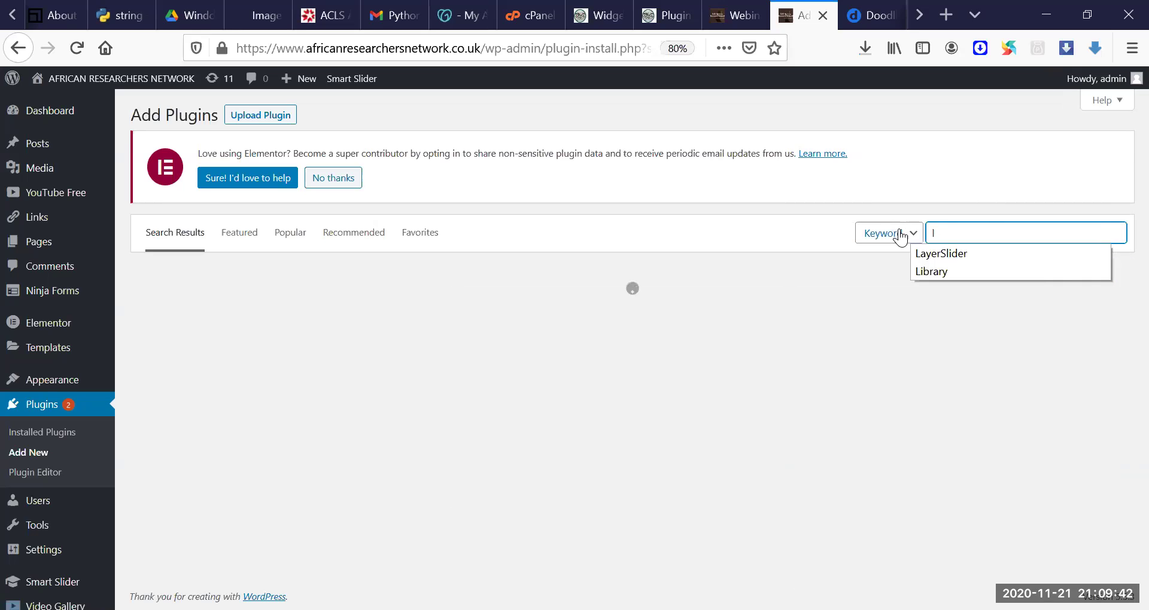
{"action": "type", "text": "ib"}
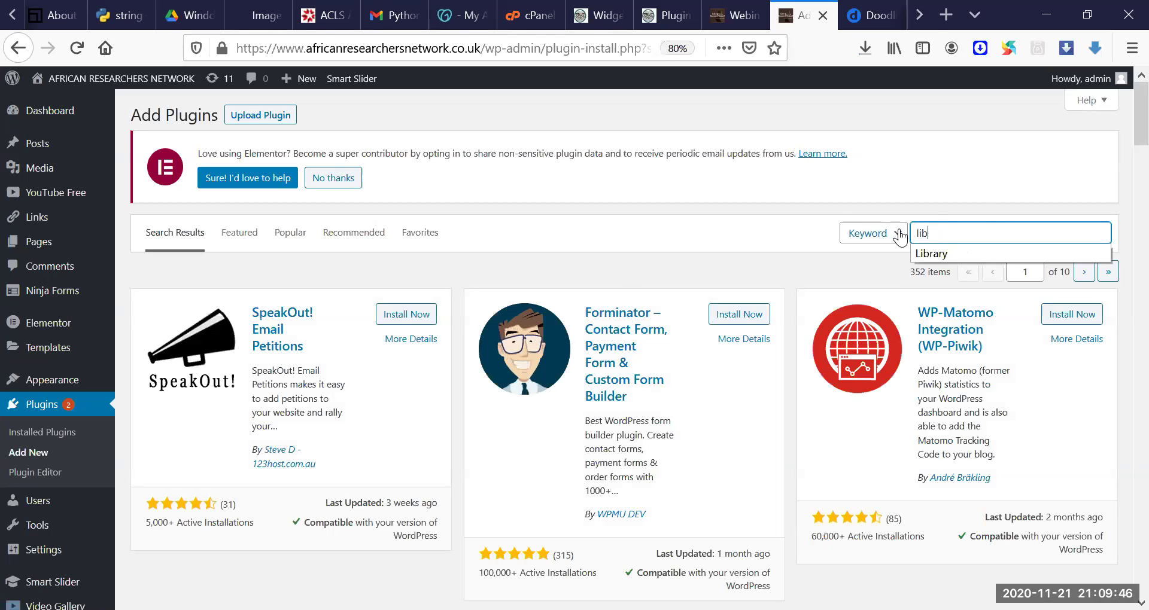
Step: Replace the plugin search keyword with "chat" and look through the matching chat plugins
{"action": "key", "text": "BackSpace"}
{"action": "key", "text": "BackSpace"}
{"action": "key", "text": "BackSpace"}
{"action": "type", "text": "chat"}
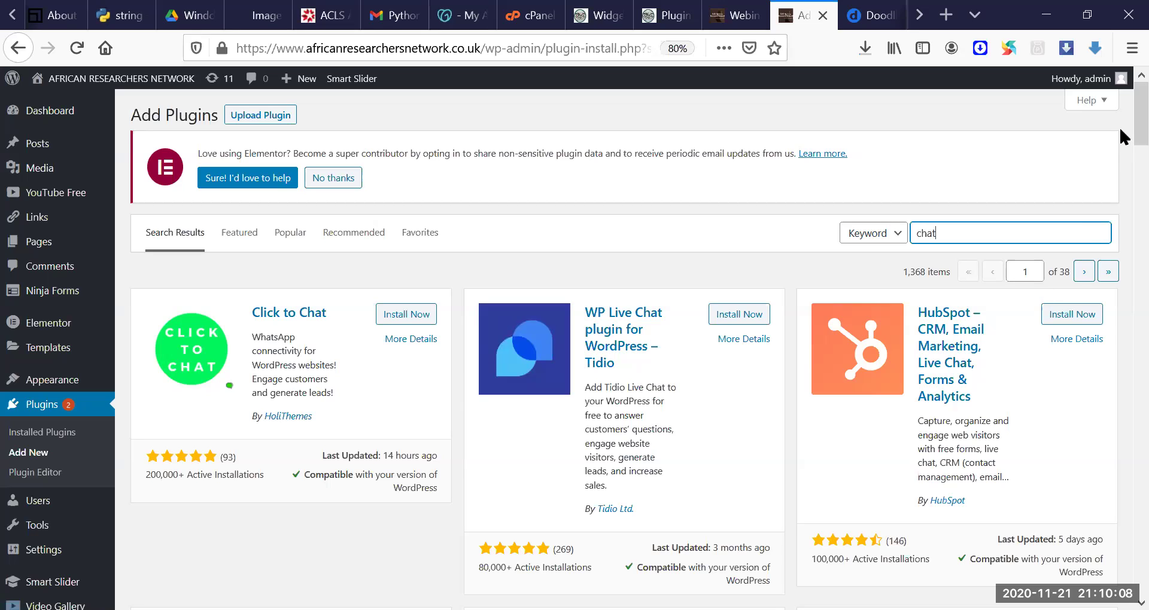
{"action": "scroll", "coordinate": [1124, 223], "scroll_direction": "down", "scroll_amount": 6}
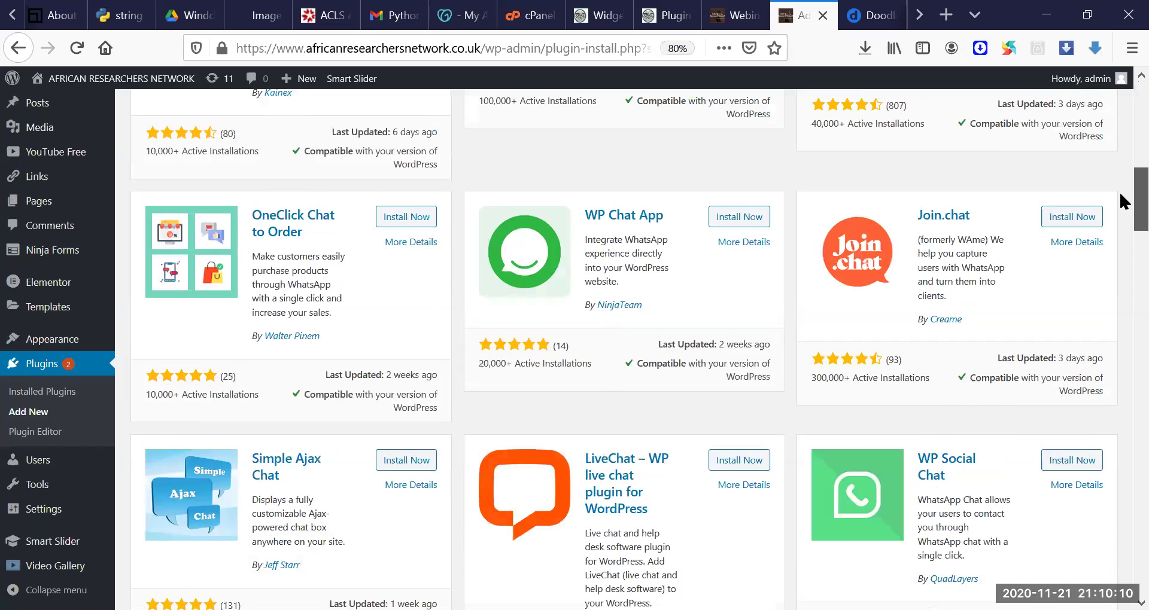
{"action": "scroll", "coordinate": [1124, 202], "scroll_direction": "up", "scroll_amount": 3}
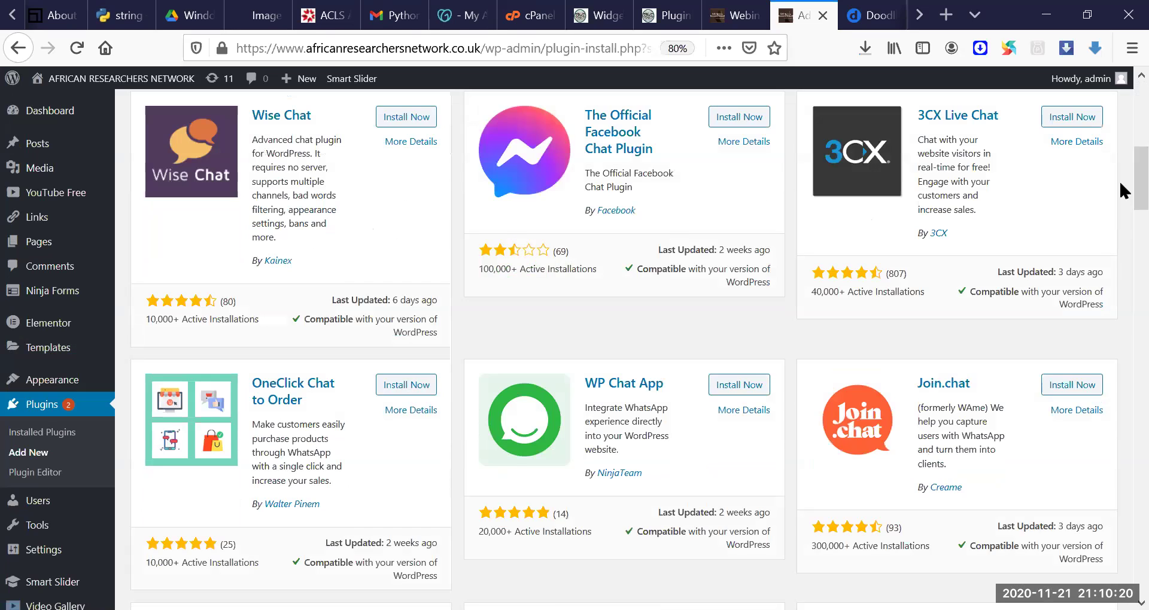
{"action": "scroll", "coordinate": [1120, 275], "scroll_direction": "down", "scroll_amount": 1}
{"action": "scroll", "coordinate": [1118, 163], "scroll_direction": "up", "scroll_amount": 4}
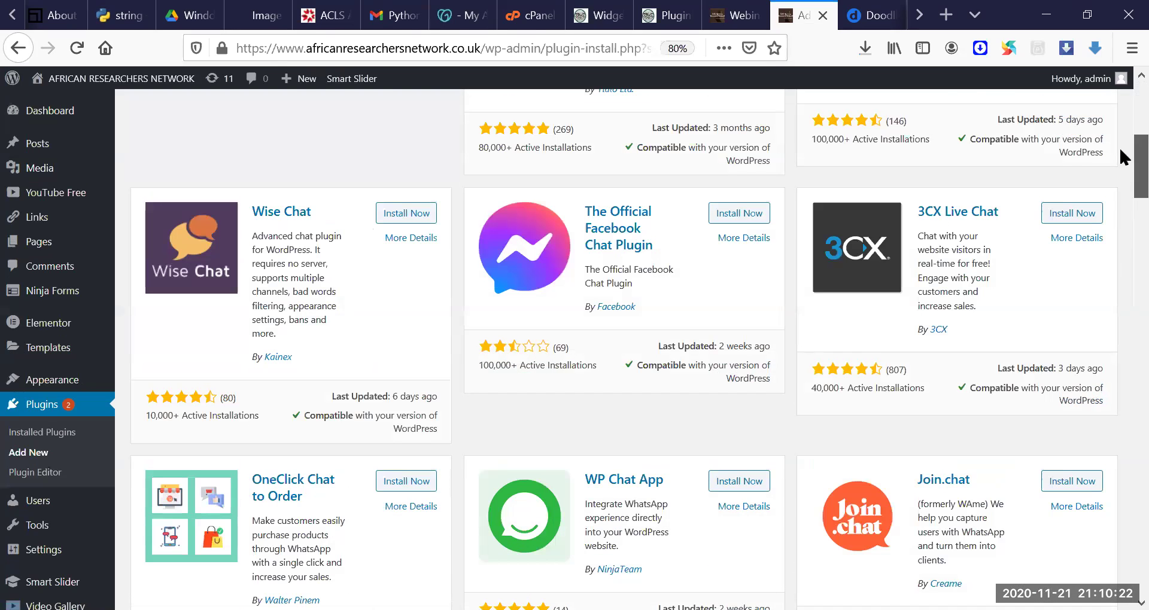
Step: Install and activate the Click to Chat plugin by HoliThemes from the search results
{"action": "scroll", "coordinate": [1120, 122], "scroll_direction": "up", "scroll_amount": 10}
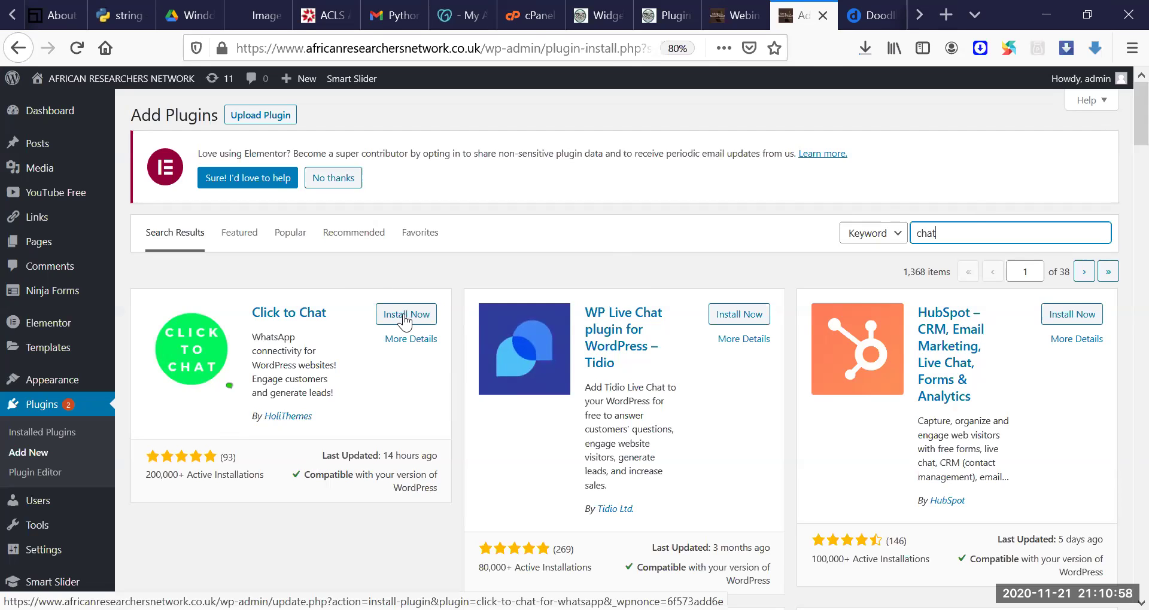
{"action": "left_click", "coordinate": [405, 315]}
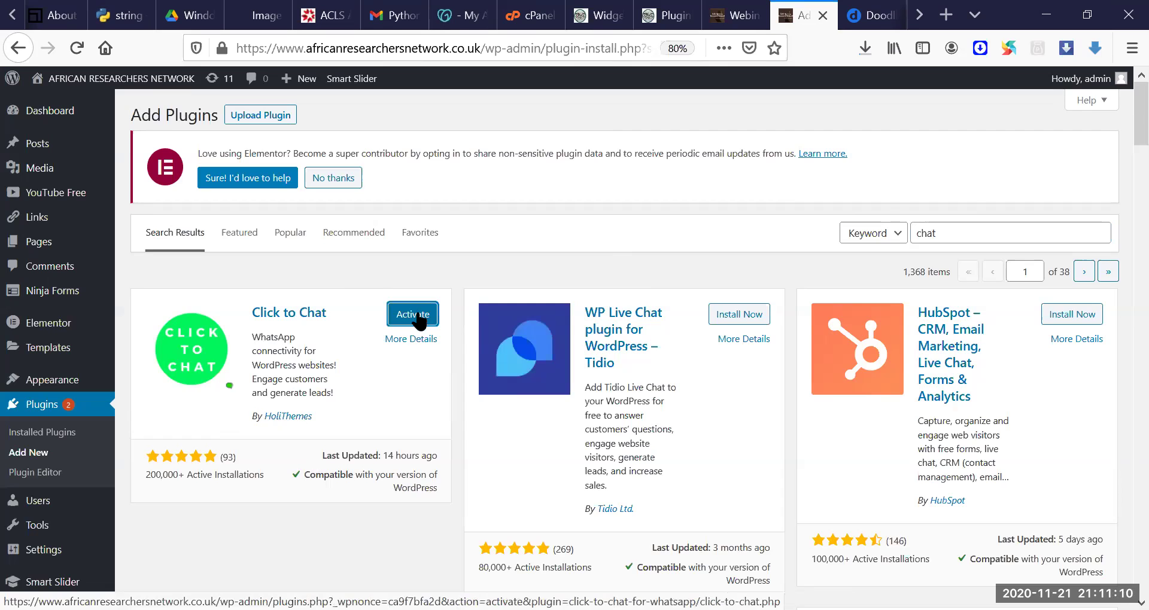
{"action": "left_click", "coordinate": [419, 317]}
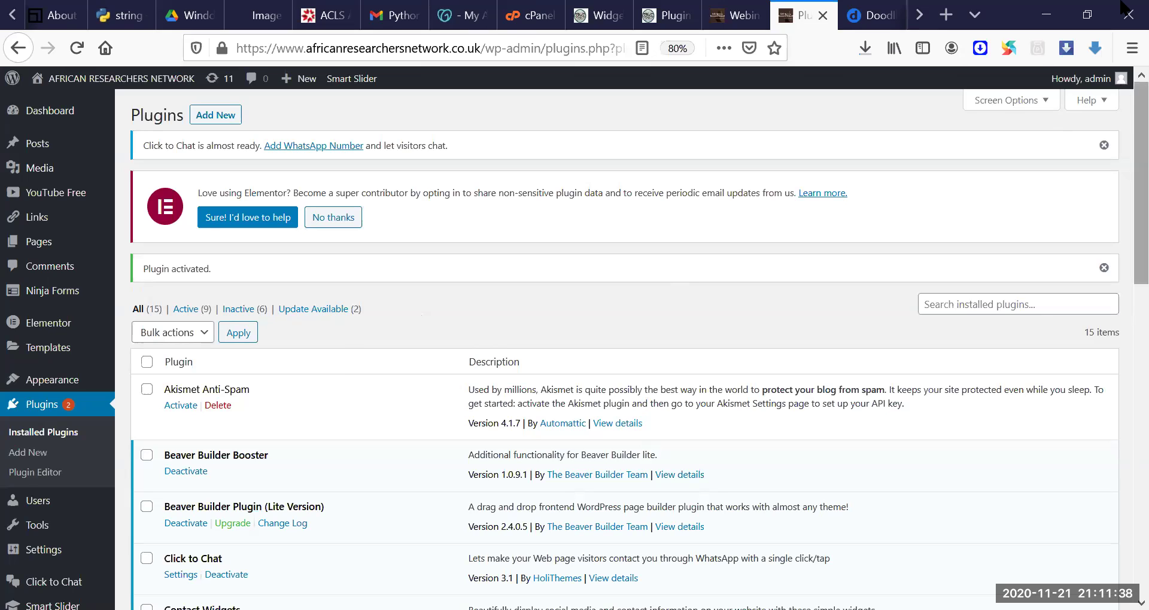
Step: Open the Click to Chat plugin's chat settings page and start editing the WhatsApp Number
{"action": "scroll", "coordinate": [1118, 148], "scroll_direction": "down", "scroll_amount": 2}
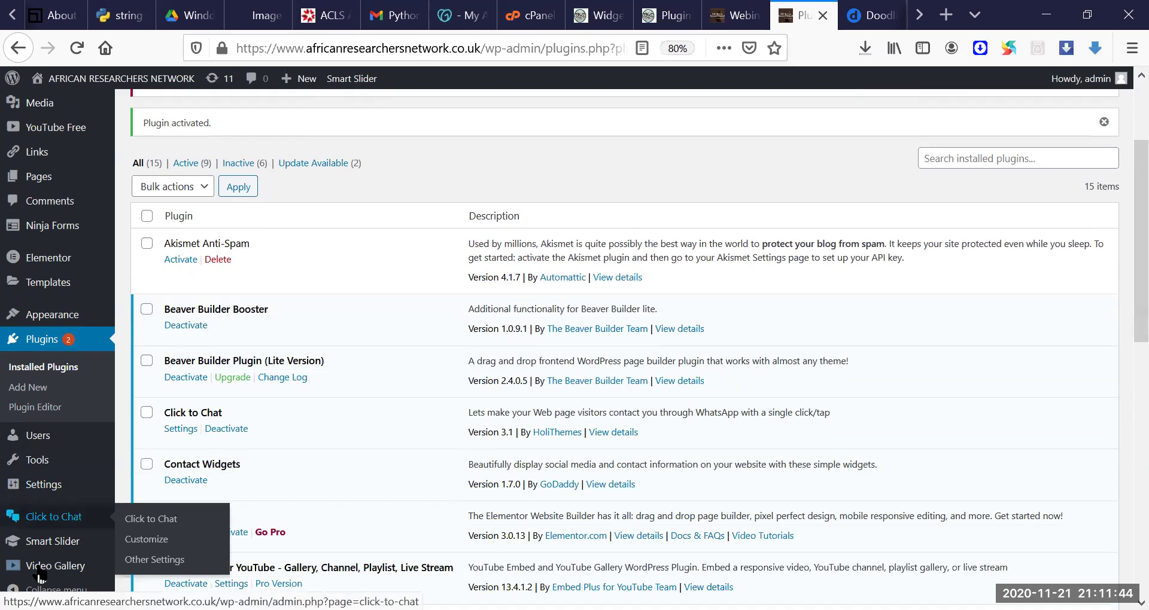
{"action": "mouse_move", "coordinate": [50, 566]}
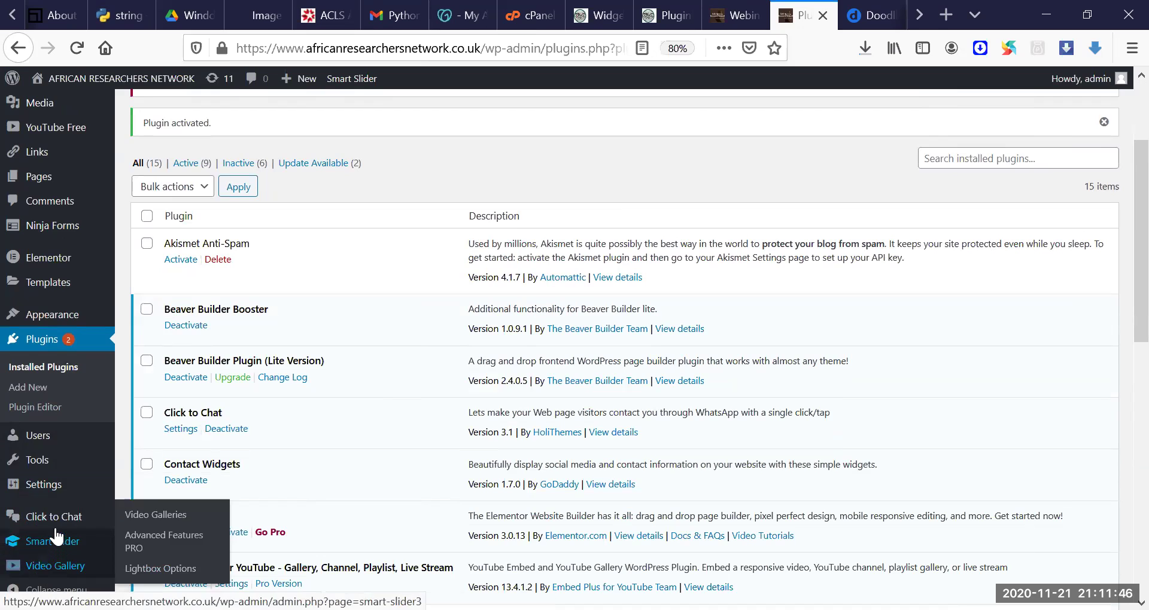
{"action": "mouse_move", "coordinate": [56, 521]}
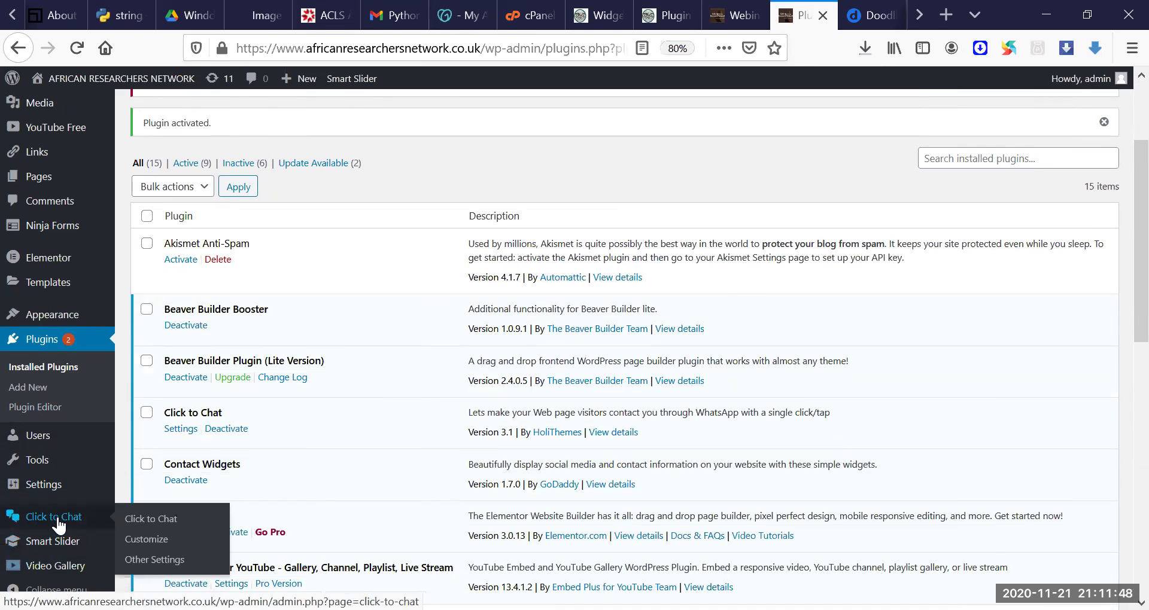
{"action": "left_click", "coordinate": [133, 526]}
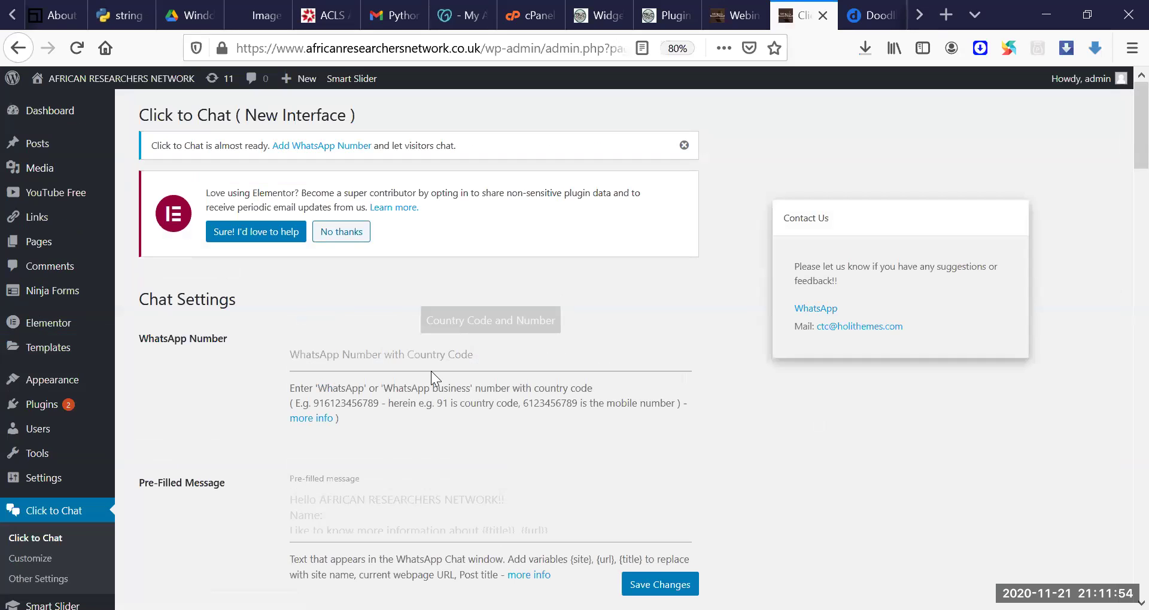
{"action": "left_click", "coordinate": [425, 358]}
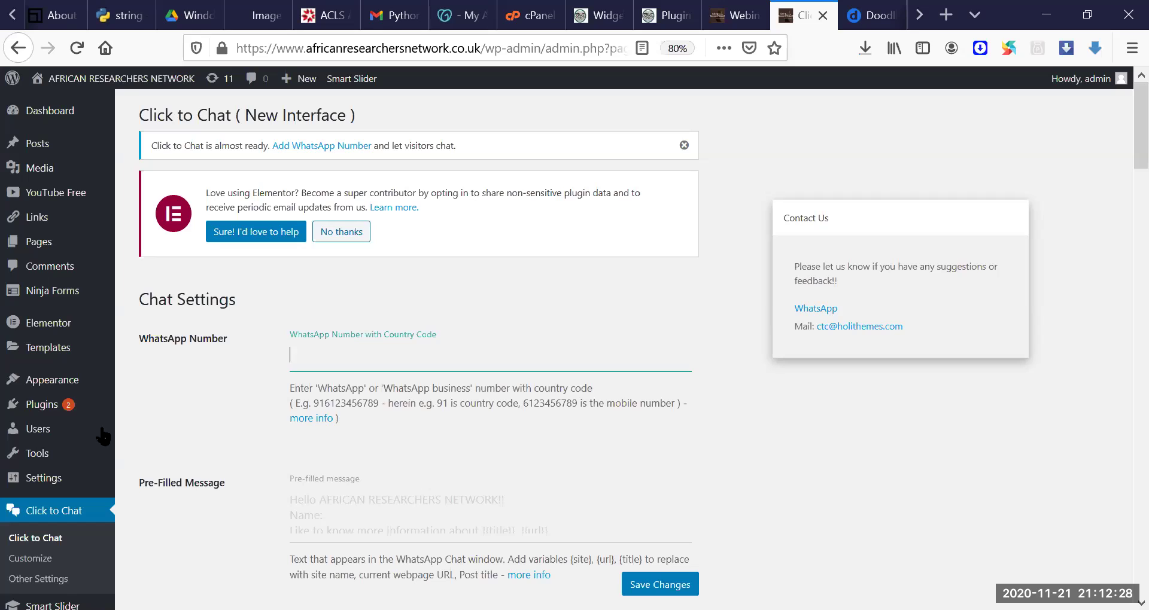
Step: Filter the installed plugins to those with updates available and bulk update MetaSlider and Ninja Forms
{"action": "left_click", "coordinate": [50, 409]}
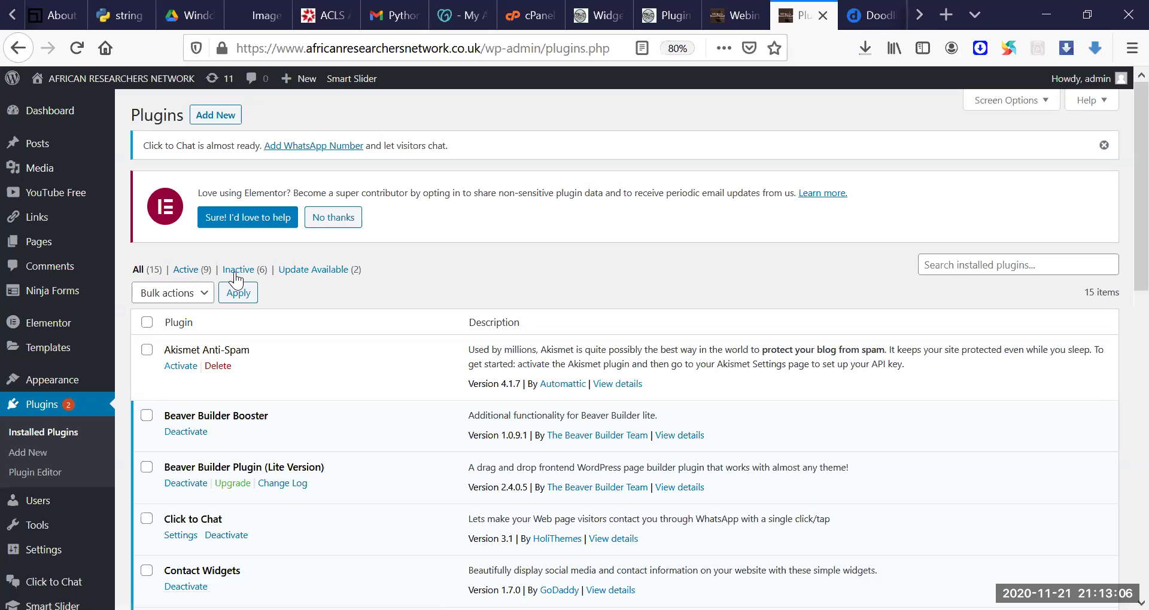
{"action": "left_click", "coordinate": [321, 272]}
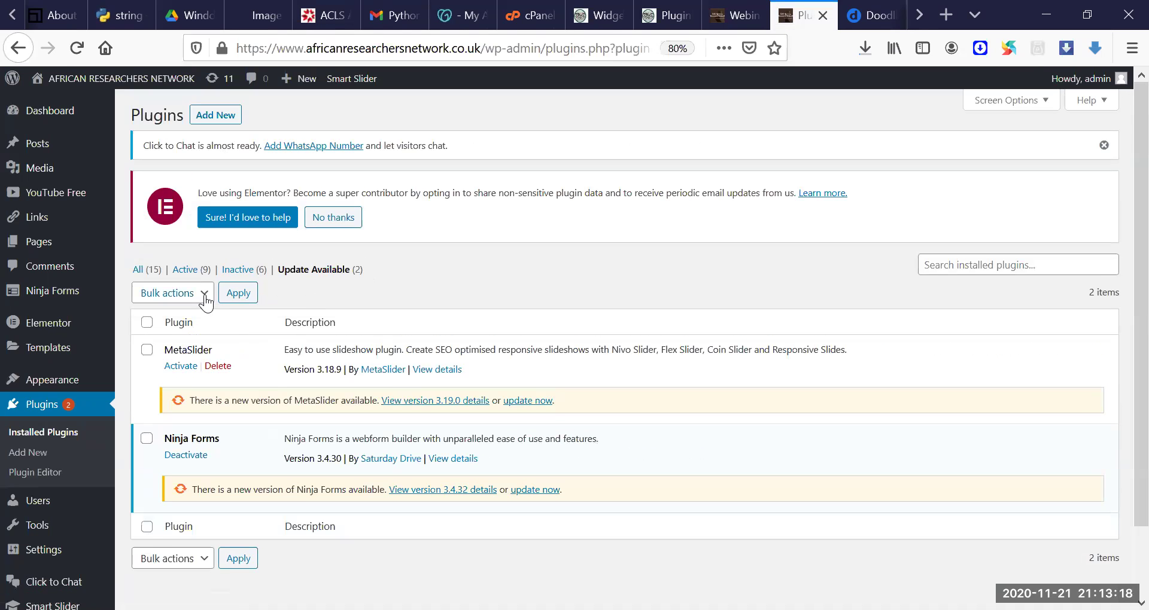
{"action": "left_click", "coordinate": [203, 301]}
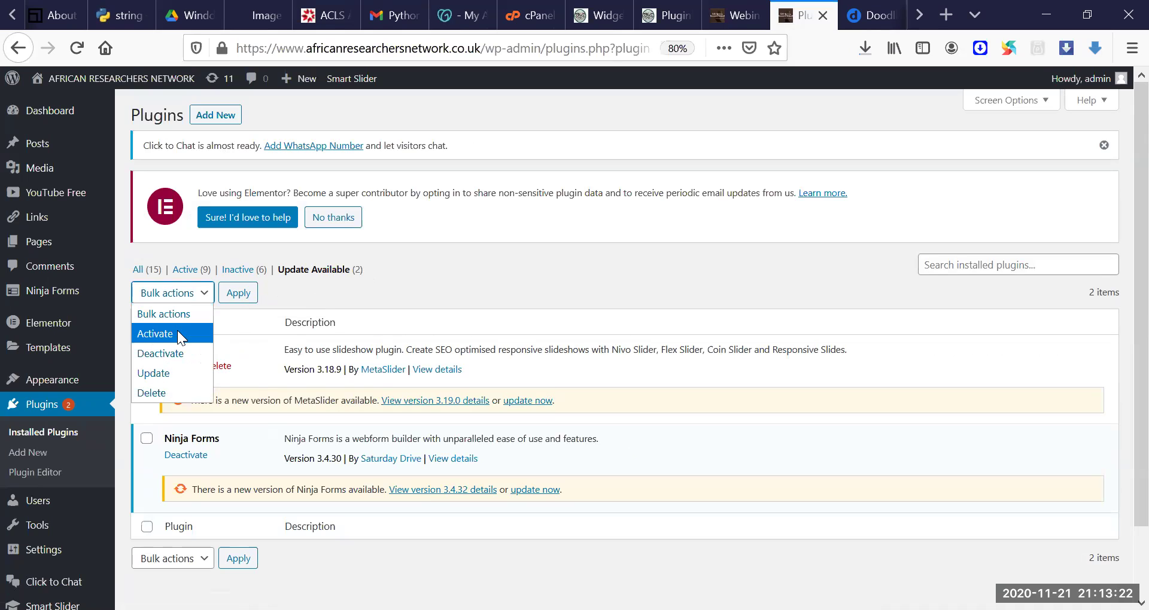
{"action": "left_click", "coordinate": [171, 372]}
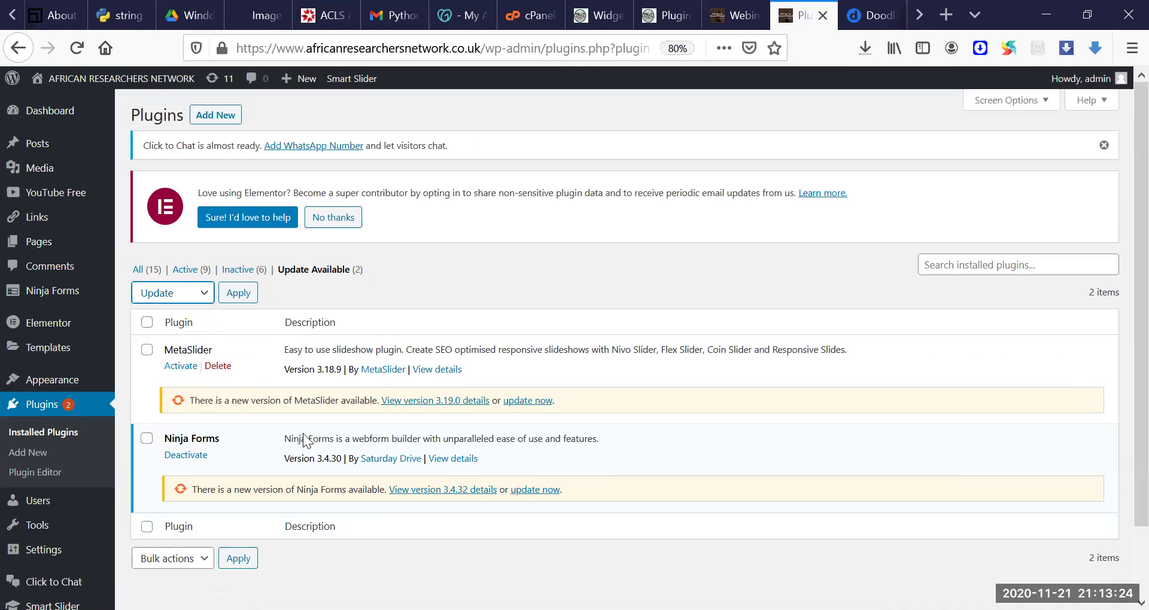
{"action": "left_click", "coordinate": [146, 323]}
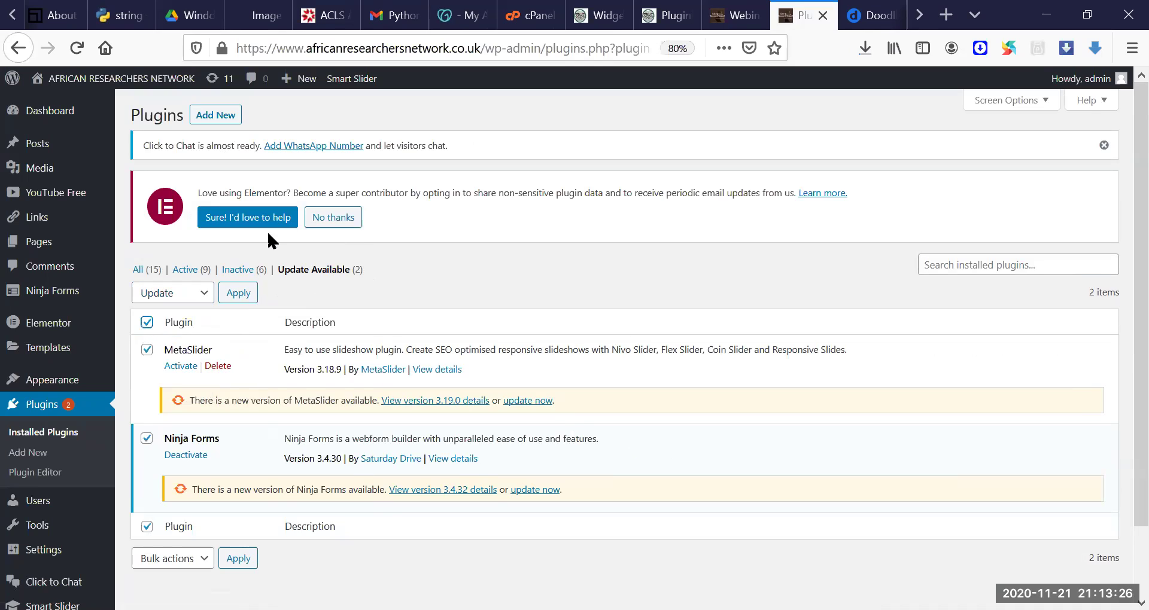
{"action": "left_click", "coordinate": [238, 293]}
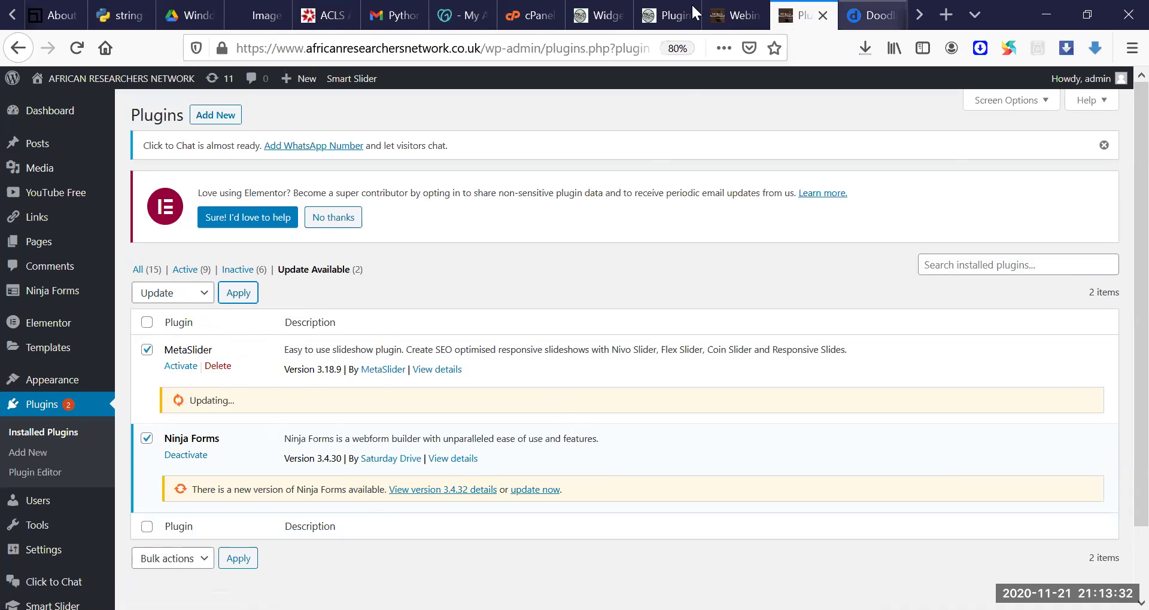
Step: Review the installed plugins and the available widgets in the muthan.org admin
{"action": "left_click", "coordinate": [670, 6]}
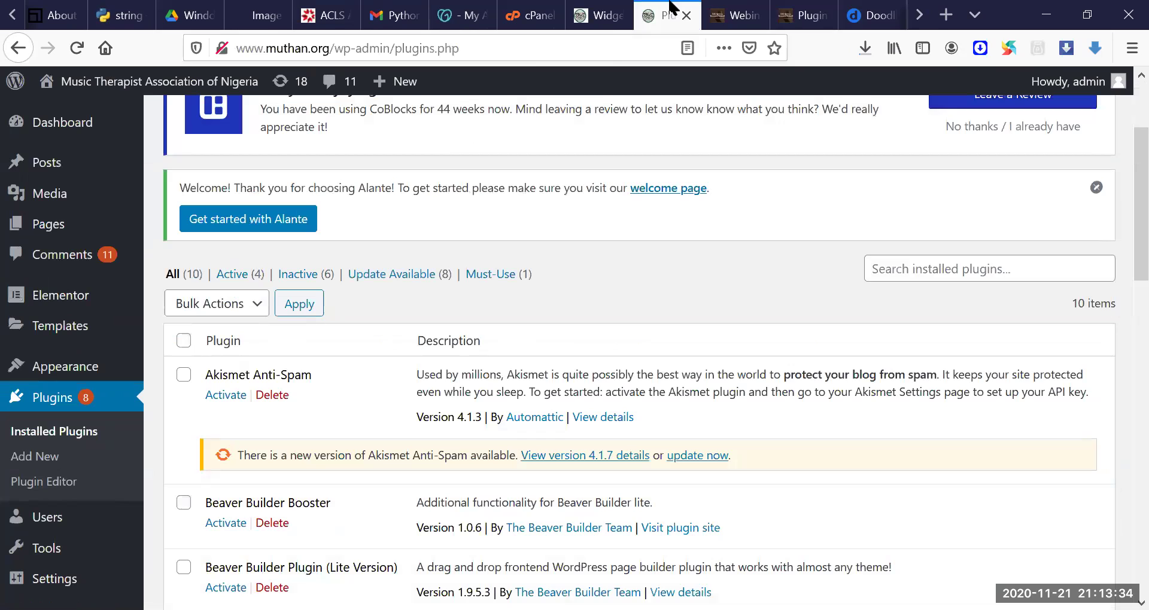
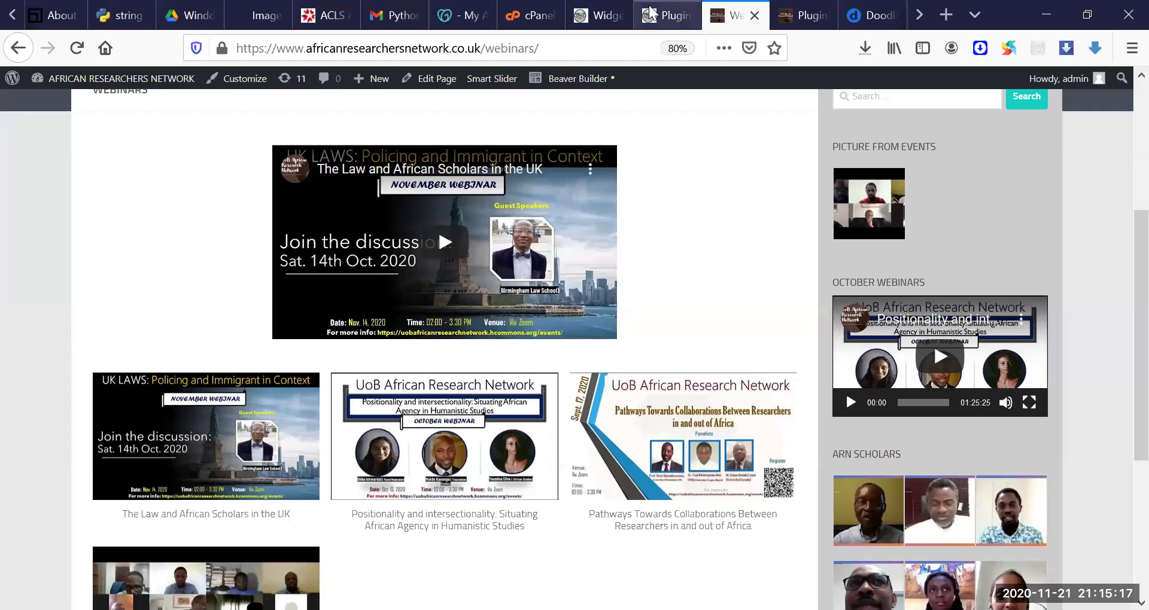
{"action": "left_click", "coordinate": [651, 11]}
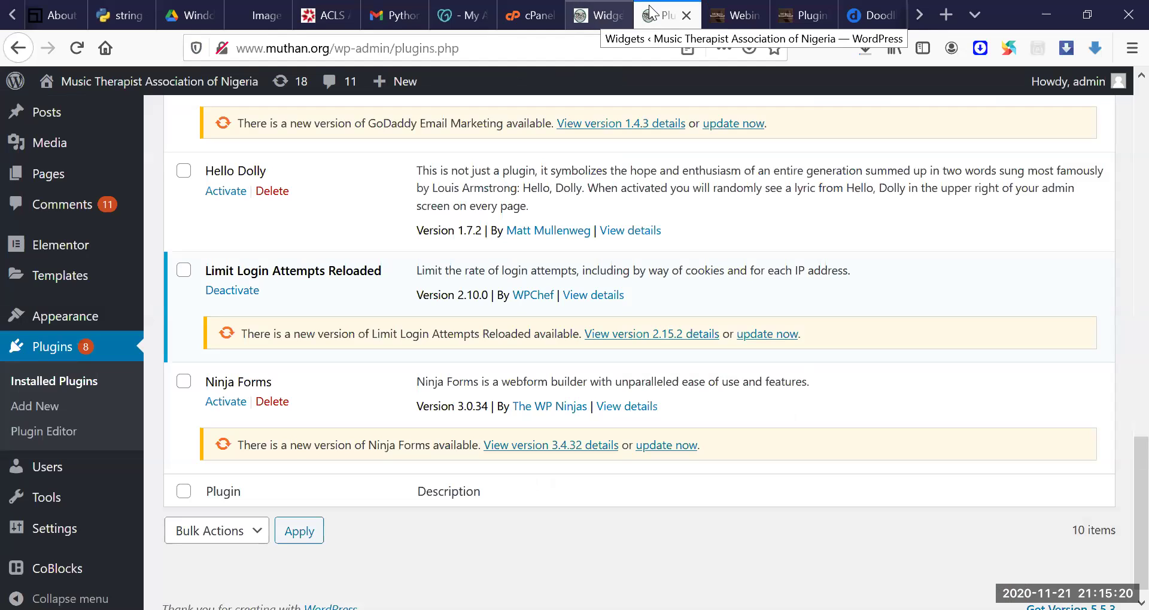
{"action": "key", "text": "ctrl+Page_Up"}
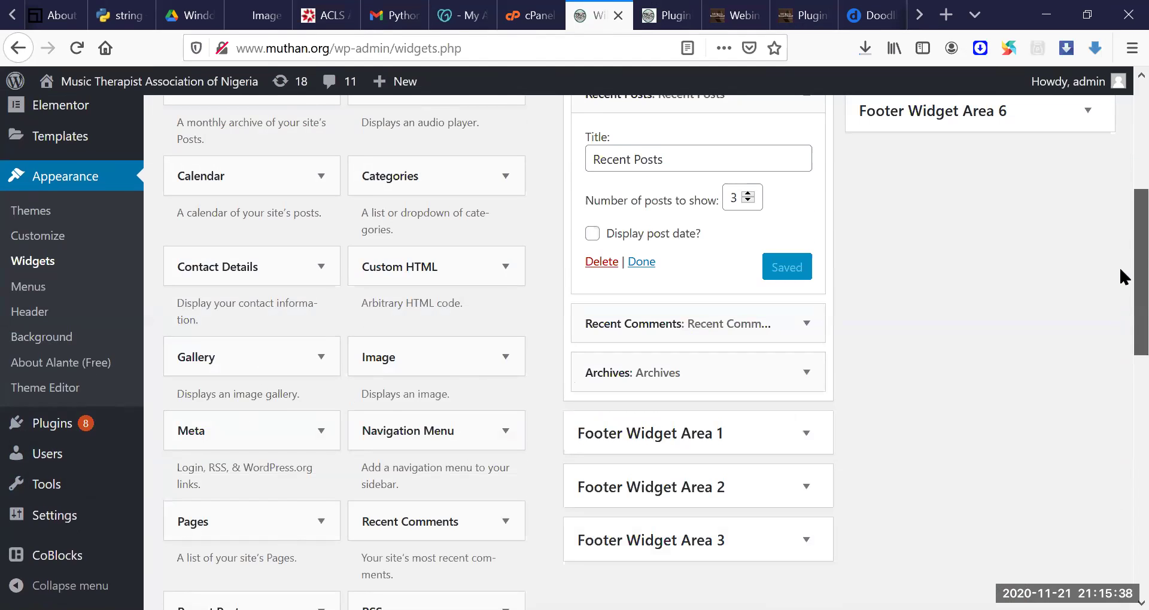
{"action": "scroll", "coordinate": [1119, 266], "scroll_direction": "down", "scroll_amount": 6}
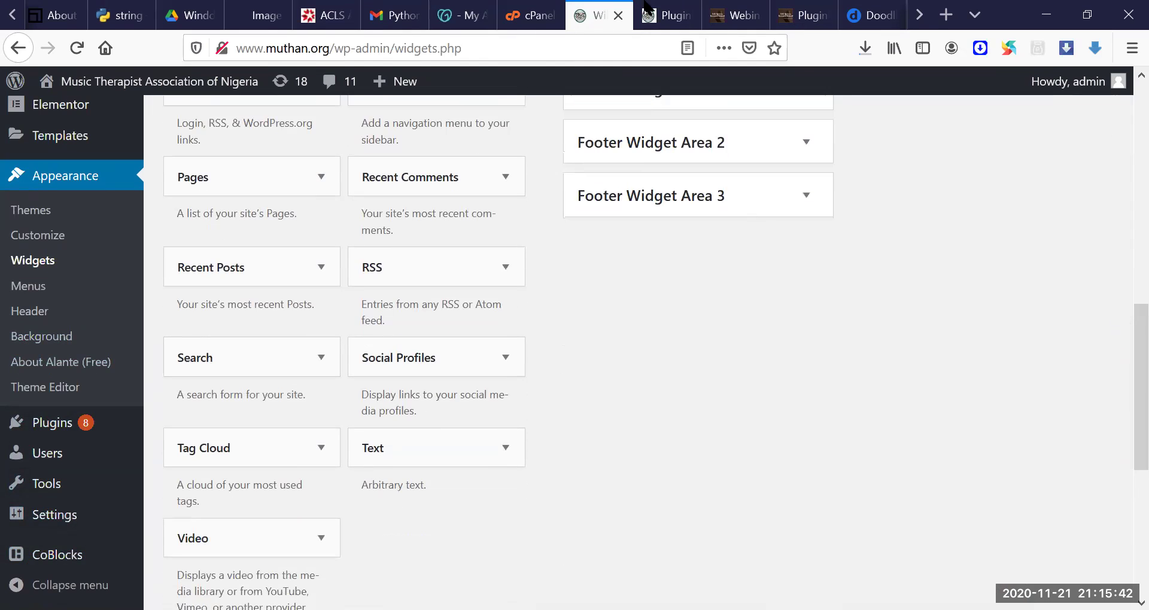
Step: Return to the African Researchers Network admin and examine the YouTube Free plugin's default options and API key settings
{"action": "left_click", "coordinate": [737, 13]}
{"action": "left_click", "coordinate": [801, 15]}
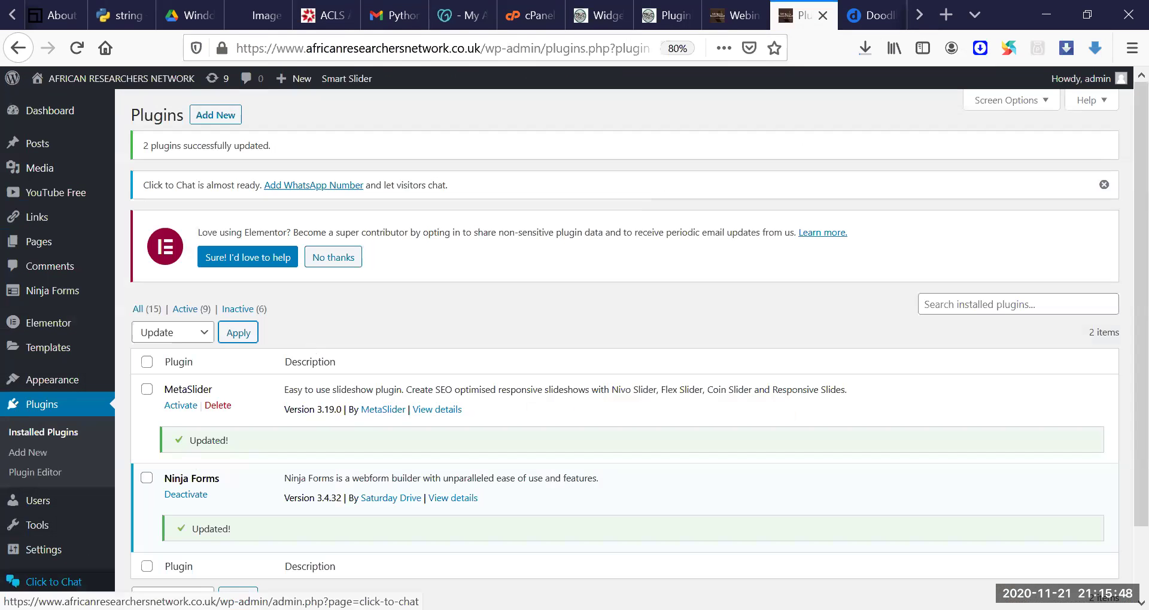
{"action": "scroll", "coordinate": [1118, 274], "scroll_direction": "down", "scroll_amount": 2}
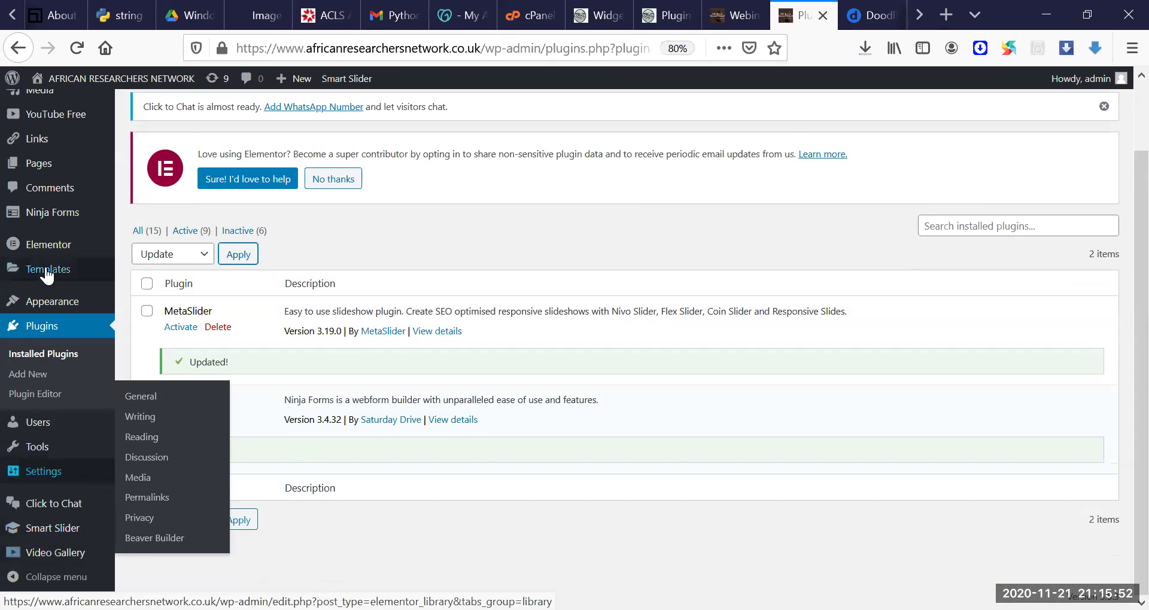
{"action": "left_click", "coordinate": [53, 118]}
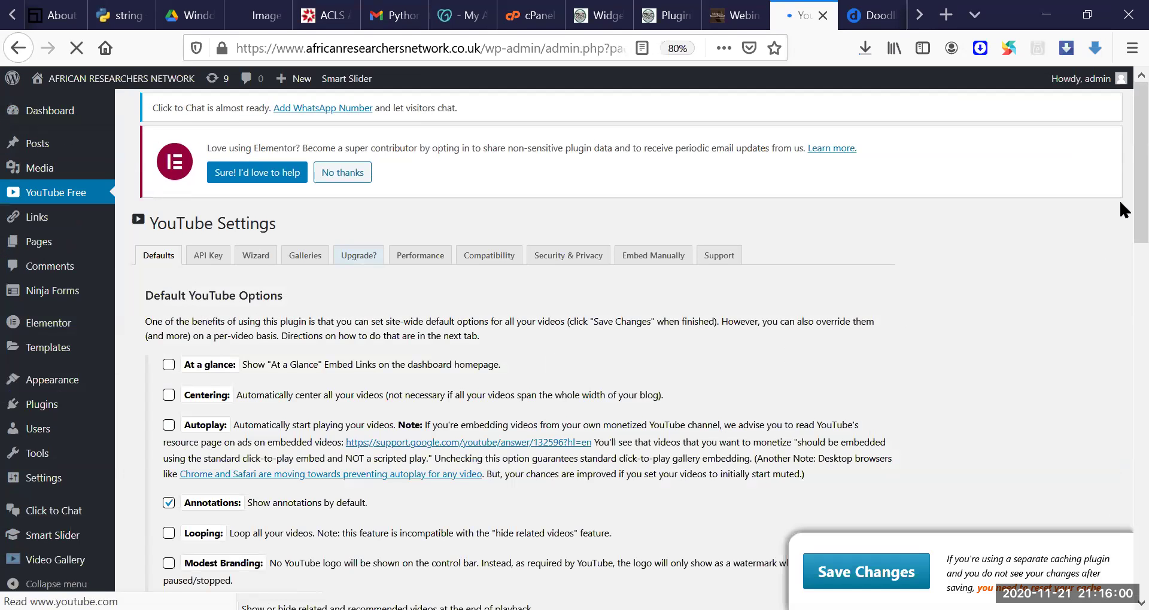
{"action": "scroll", "coordinate": [1119, 192], "scroll_direction": "down", "scroll_amount": 3}
{"action": "scroll", "coordinate": [1119, 175], "scroll_direction": "up", "scroll_amount": 3}
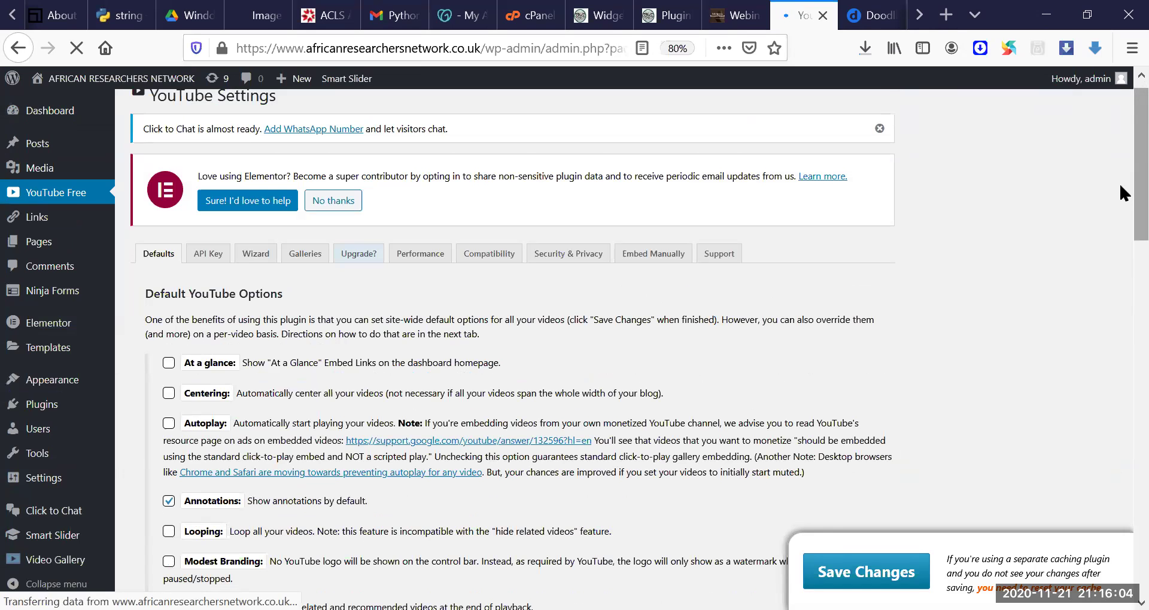
{"action": "scroll", "coordinate": [1118, 182], "scroll_direction": "down", "scroll_amount": 3}
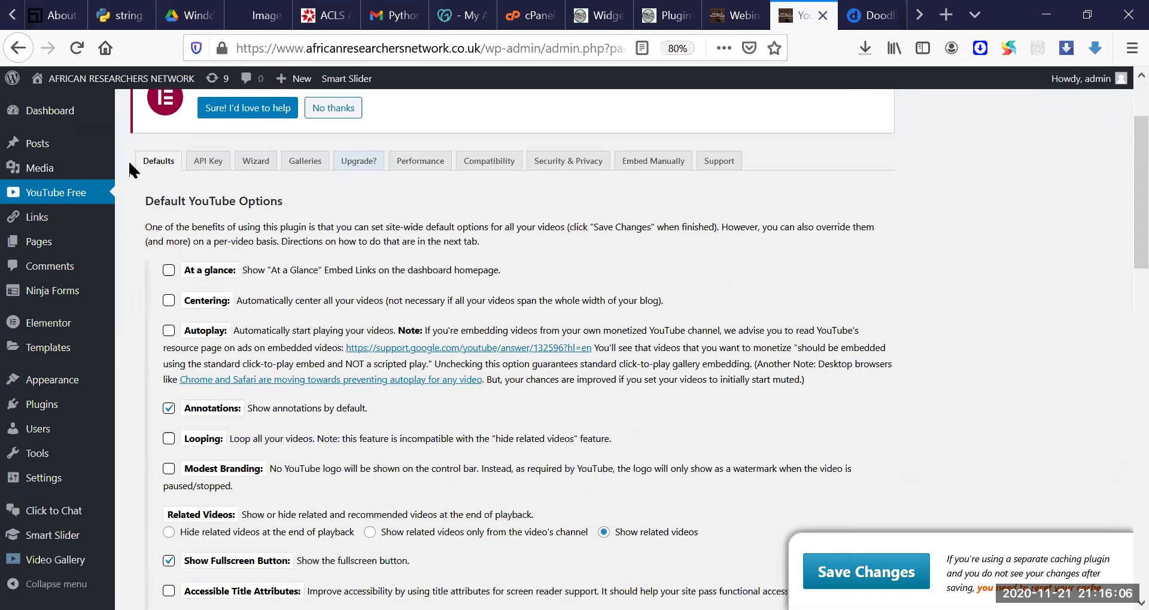
{"action": "left_click", "coordinate": [205, 162]}
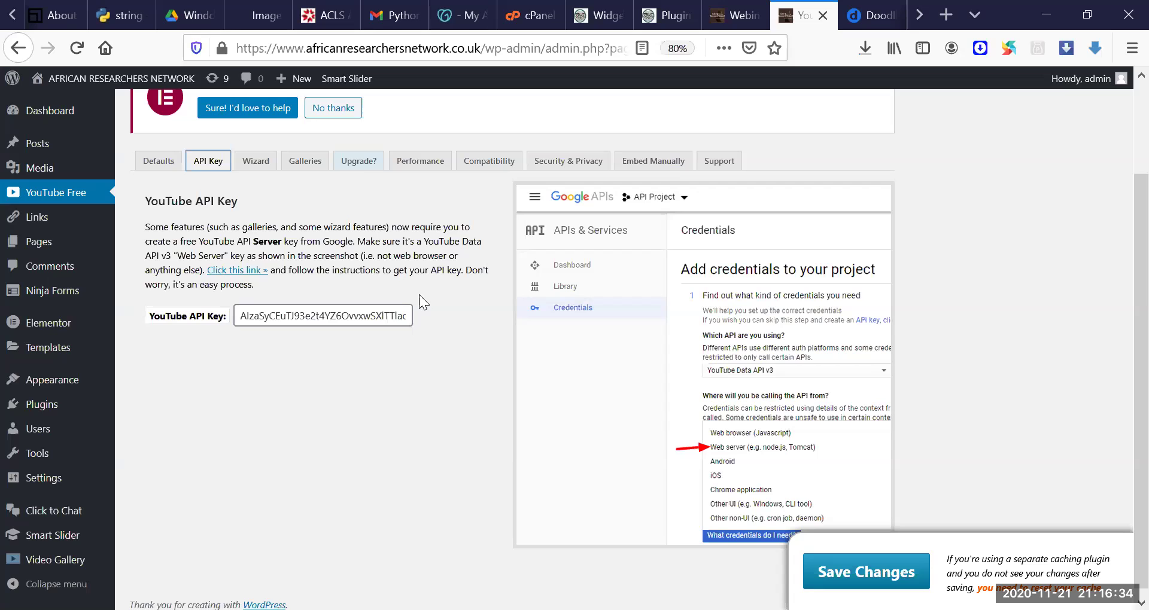
Step: View the video gallery on the African Researchers Network webinars page
{"action": "left_click", "coordinate": [726, 1]}
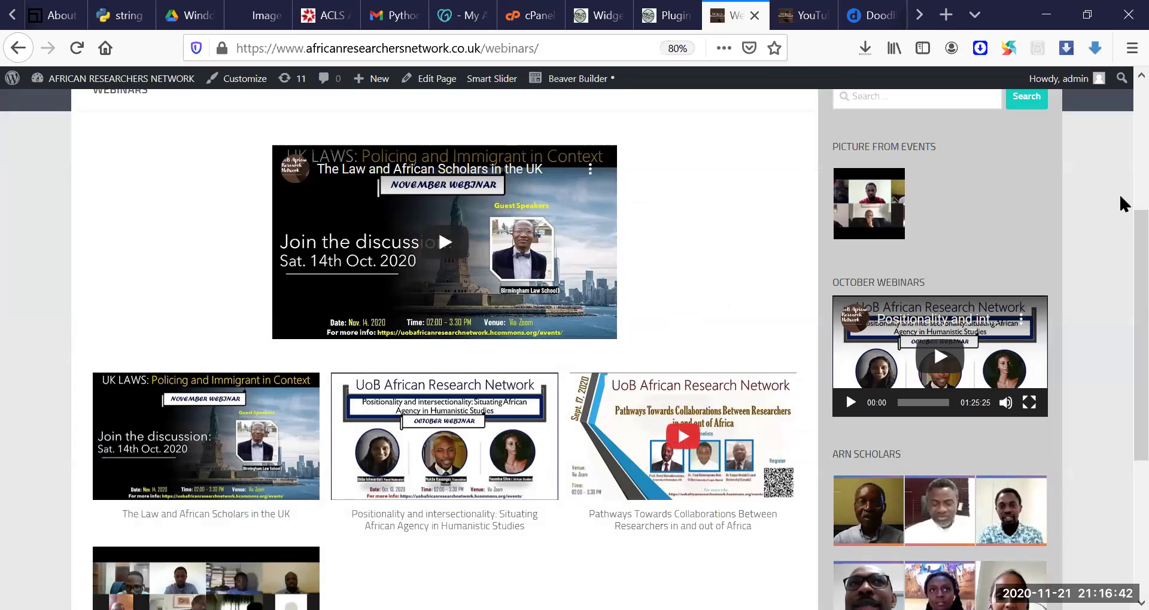
{"action": "scroll", "coordinate": [1118, 282], "scroll_direction": "down", "scroll_amount": 2}
{"action": "scroll", "coordinate": [1082, 181], "scroll_direction": "up", "scroll_amount": 1}
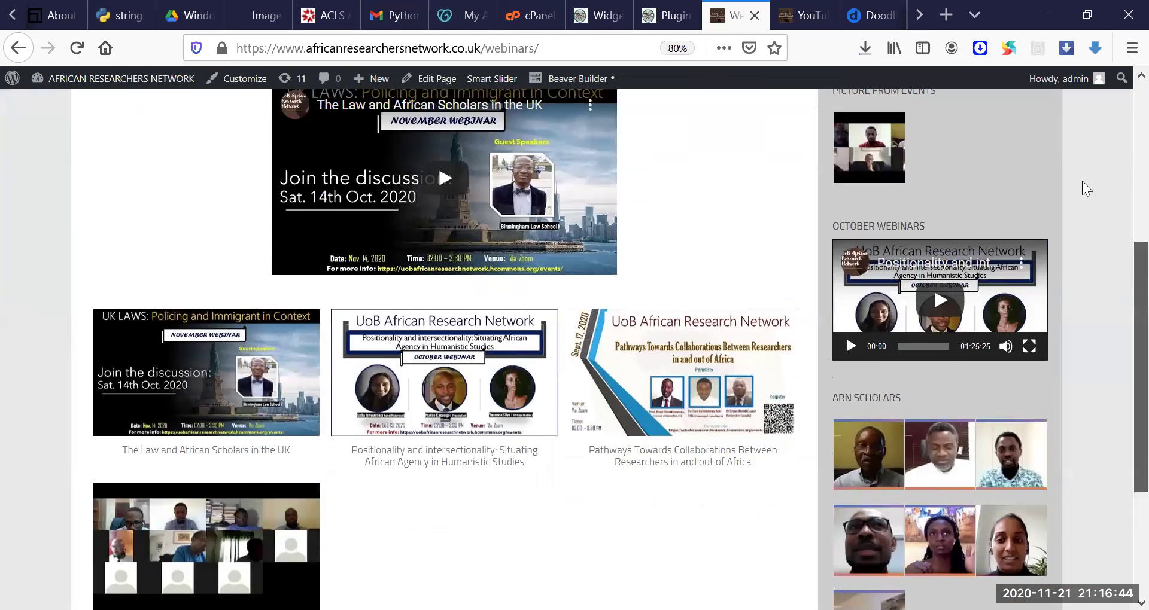
{"action": "scroll", "coordinate": [1082, 180], "scroll_direction": "up", "scroll_amount": 1}
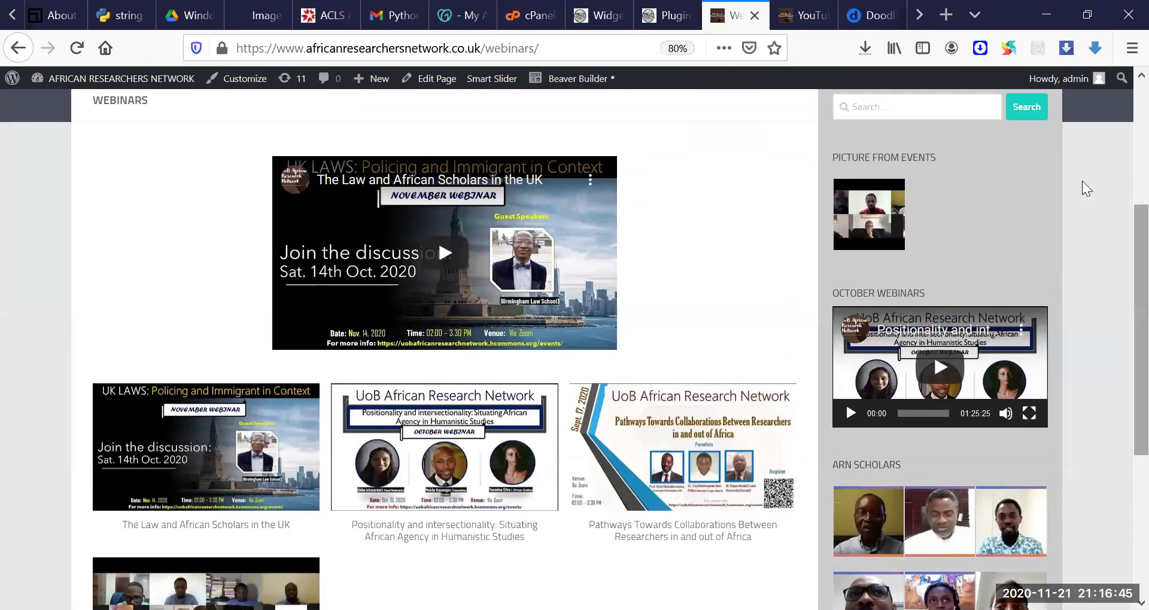
Step: Glance over the cPanel site list and GoDaddy hosting dashboard, and load the hosting account's primary domain website
{"action": "left_click", "coordinate": [532, 10]}
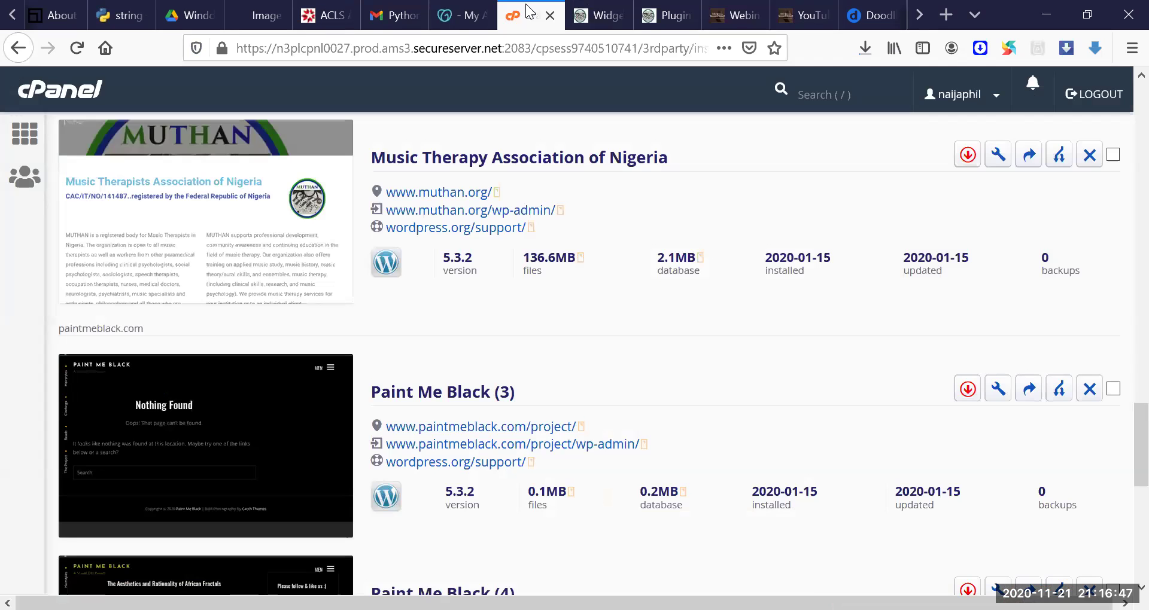
{"action": "left_click", "coordinate": [450, 12]}
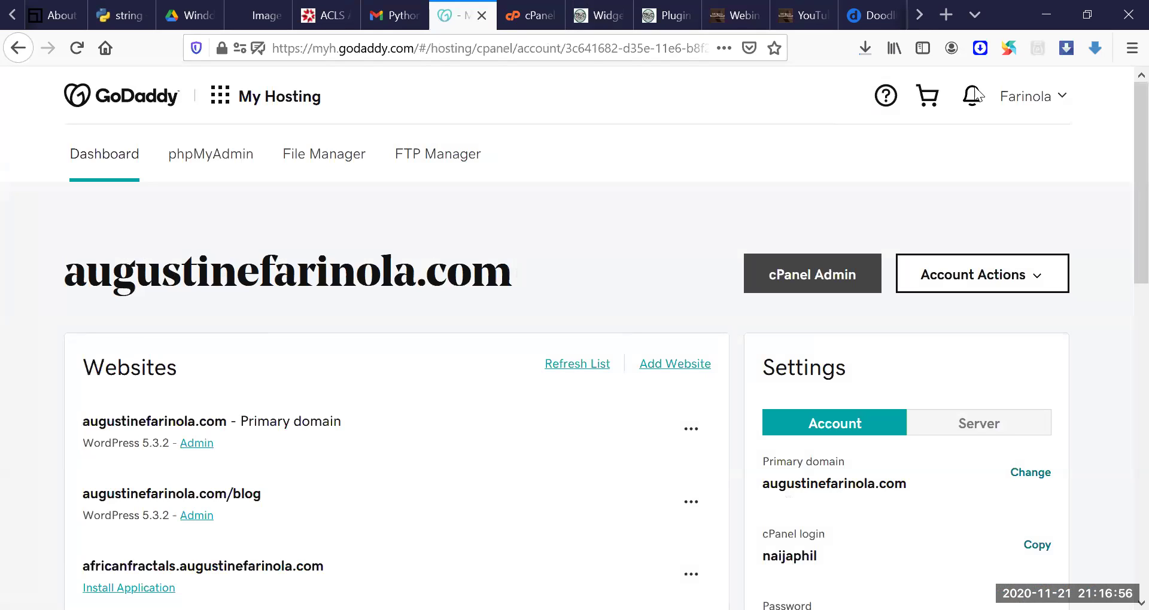
{"action": "left_click", "coordinate": [589, 55]}
{"action": "type", "text": "august"}
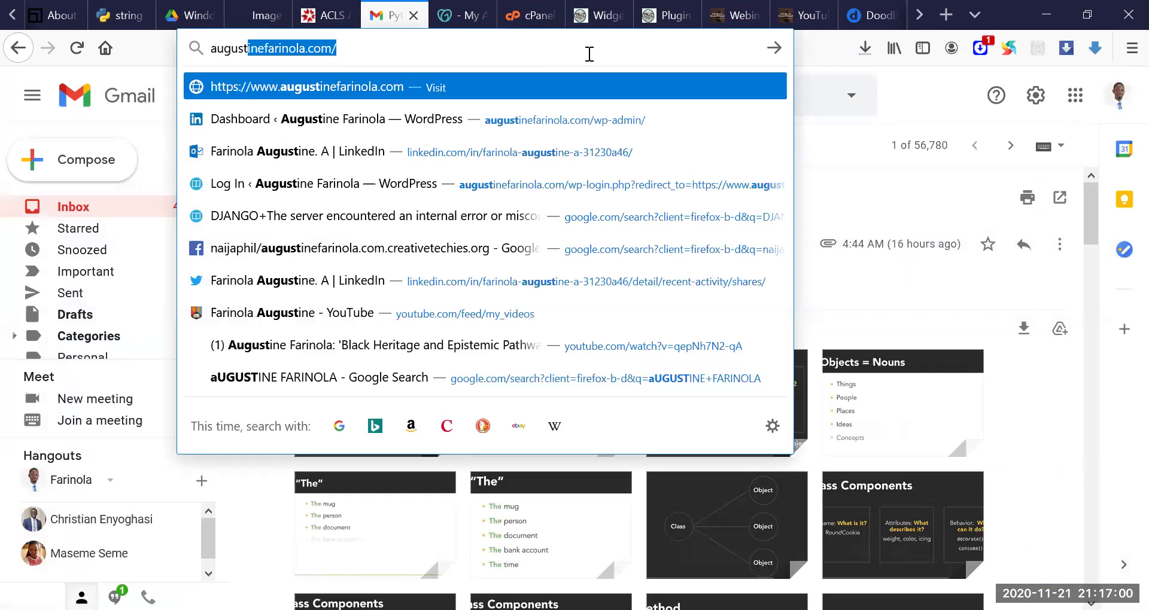
{"action": "key", "text": "Return"}
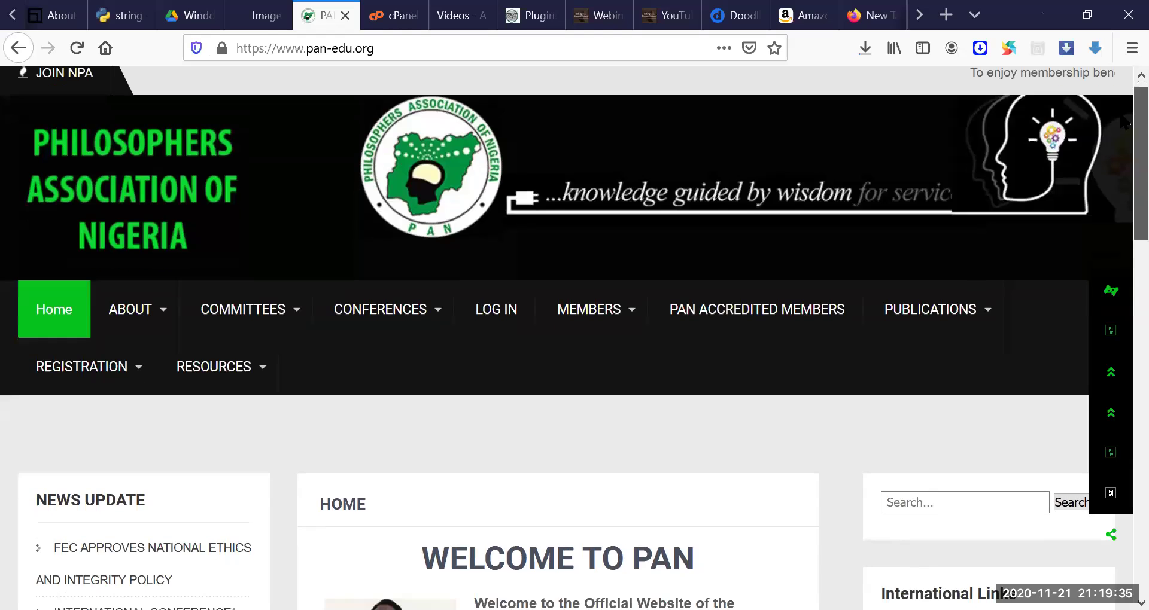
Step: Look over the pan-edu.org home page and its Conferences, Committees and About submenus, and open the Constitution page
{"action": "scroll", "coordinate": [1124, 126], "scroll_direction": "down", "scroll_amount": 1}
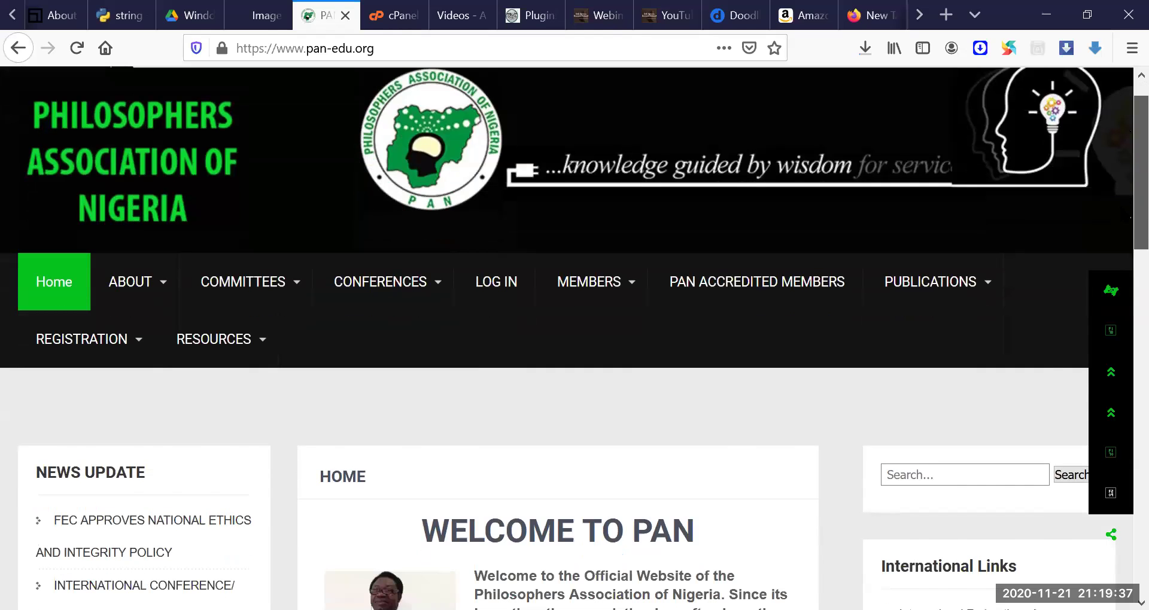
{"action": "scroll", "coordinate": [1118, 206], "scroll_direction": "down", "scroll_amount": 4}
{"action": "scroll", "coordinate": [1119, 183], "scroll_direction": "up", "scroll_amount": 1}
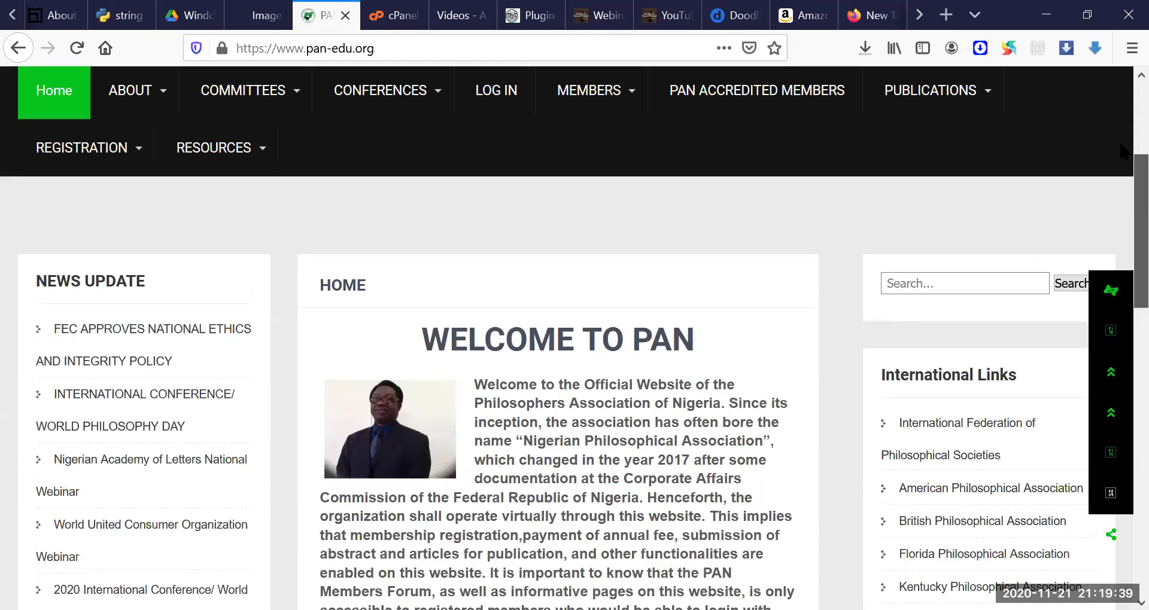
{"action": "scroll", "coordinate": [907, 98], "scroll_direction": "up", "scroll_amount": 3}
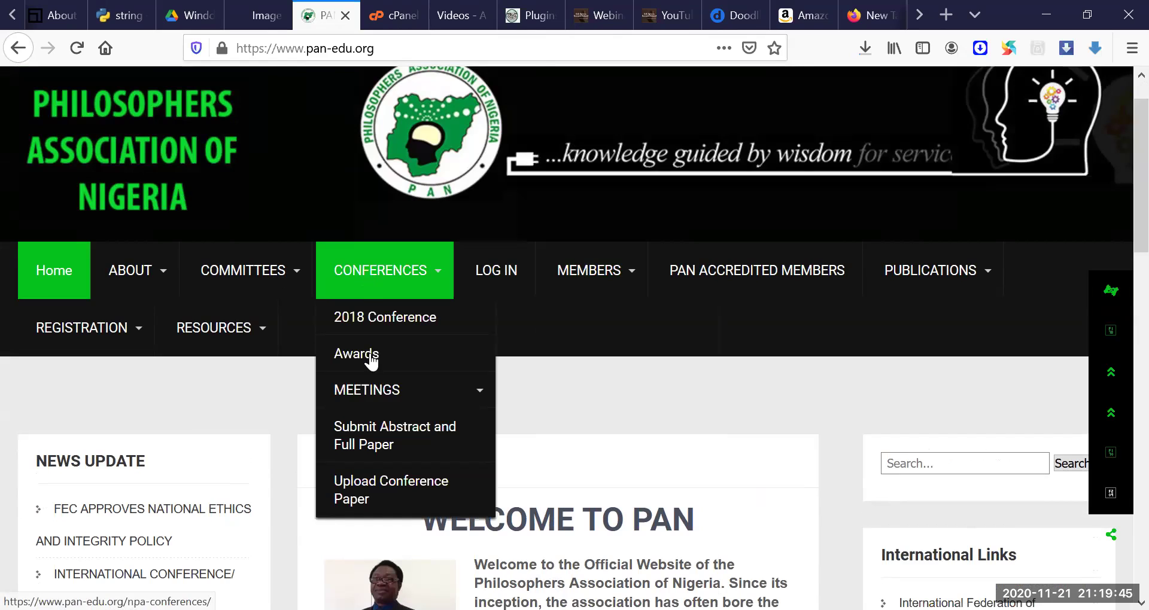
{"action": "mouse_move", "coordinate": [246, 287]}
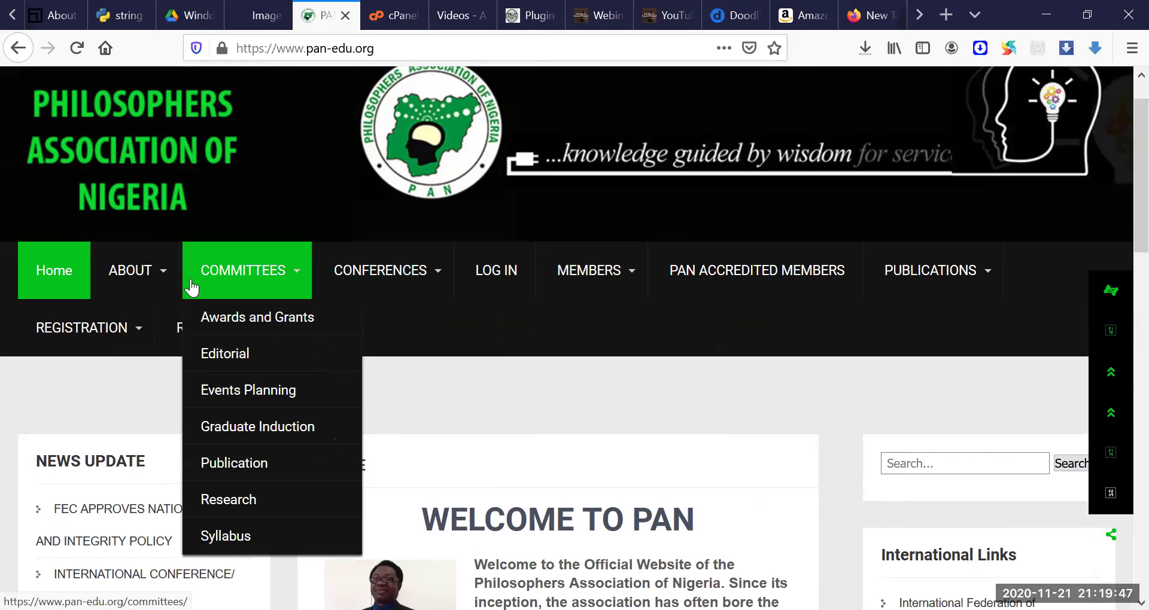
{"action": "mouse_move", "coordinate": [154, 287]}
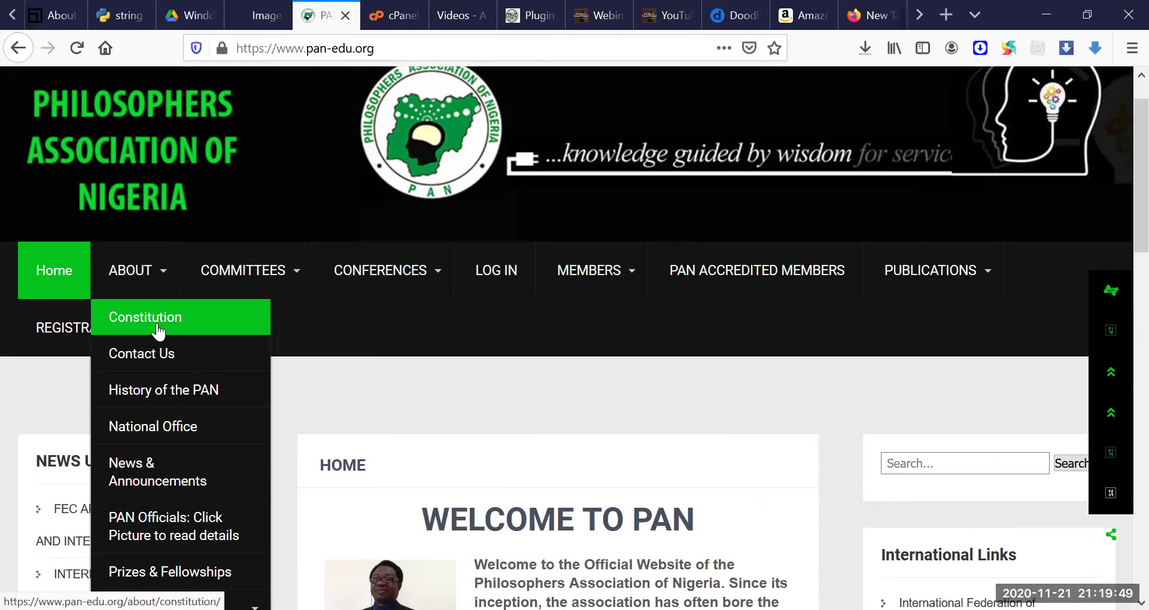
{"action": "left_click", "coordinate": [158, 331]}
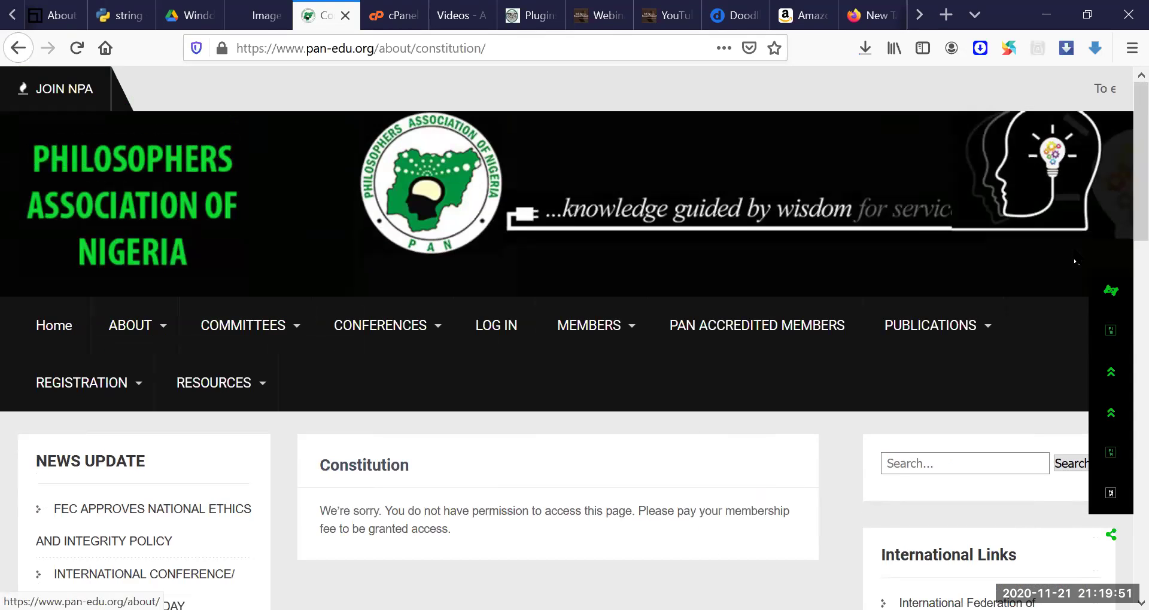
Step: Examine the Constitution page's access notice, the Members submenu and the sidebar widgets down to Members Remark
{"action": "scroll", "coordinate": [653, 222], "scroll_direction": "down", "scroll_amount": 3}
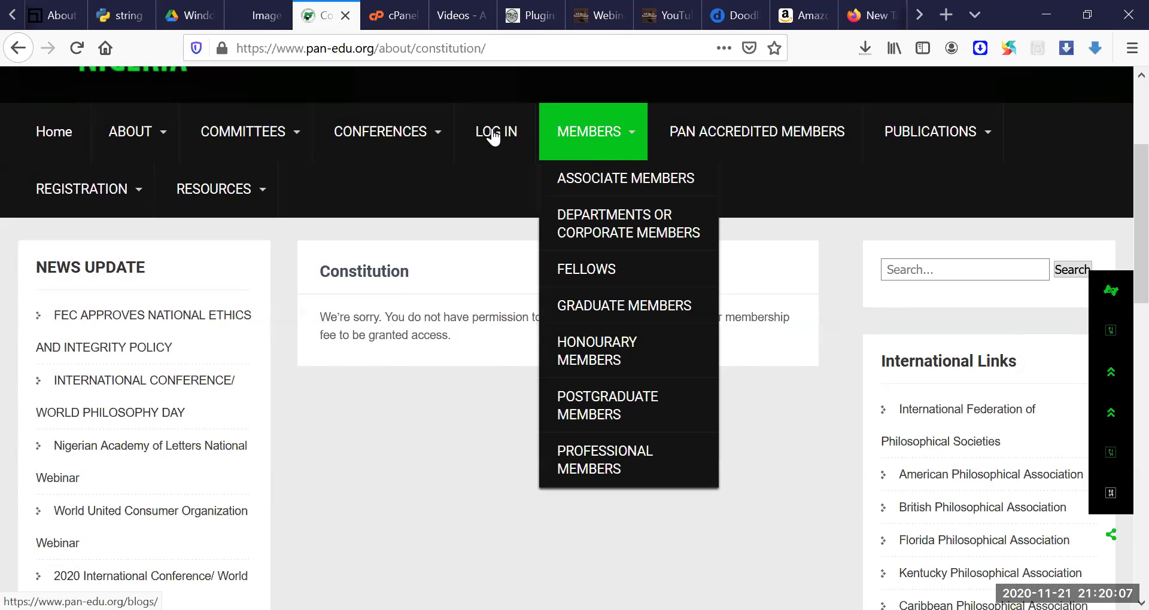
{"action": "mouse_move", "coordinate": [393, 142]}
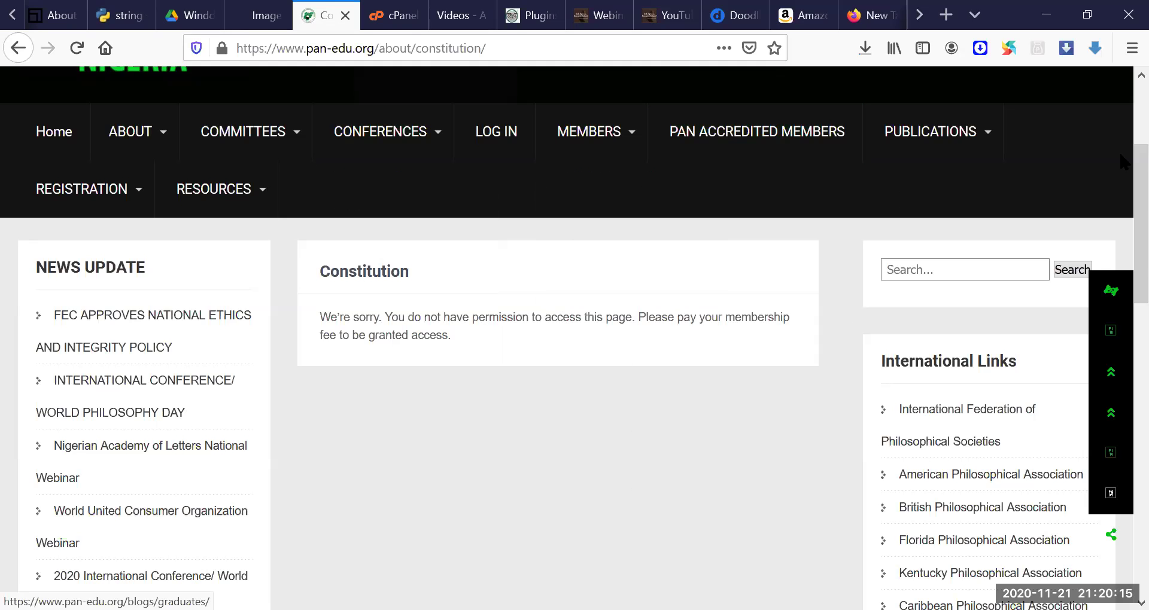
{"action": "scroll", "coordinate": [1123, 164], "scroll_direction": "down", "scroll_amount": 5}
{"action": "scroll", "coordinate": [1121, 156], "scroll_direction": "up", "scroll_amount": 6}
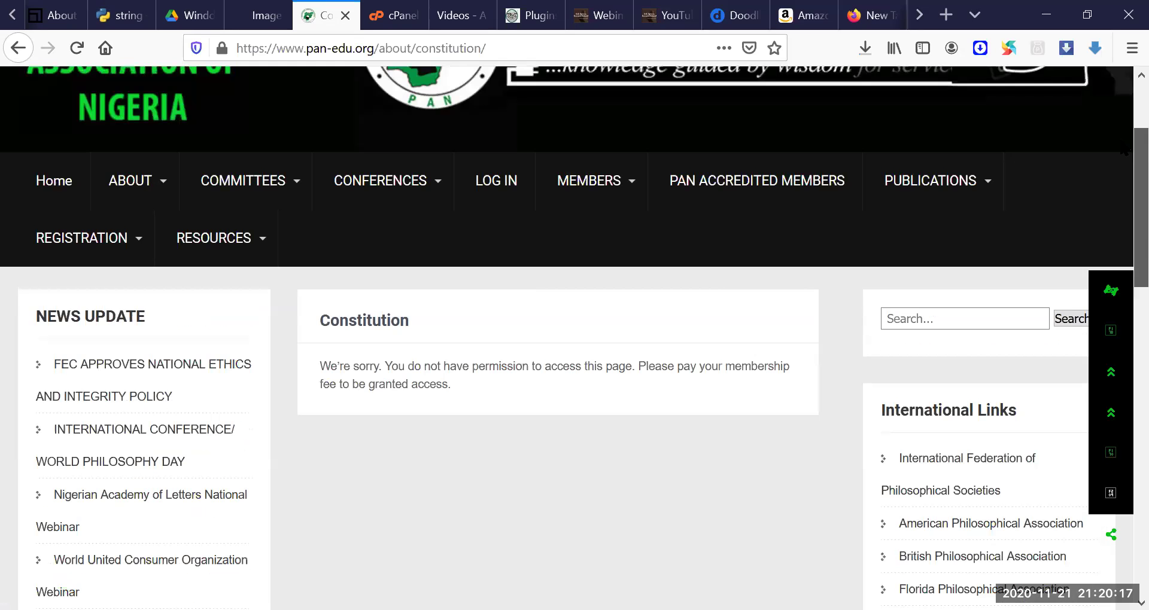
{"action": "scroll", "coordinate": [1125, 231], "scroll_direction": "down", "scroll_amount": 3}
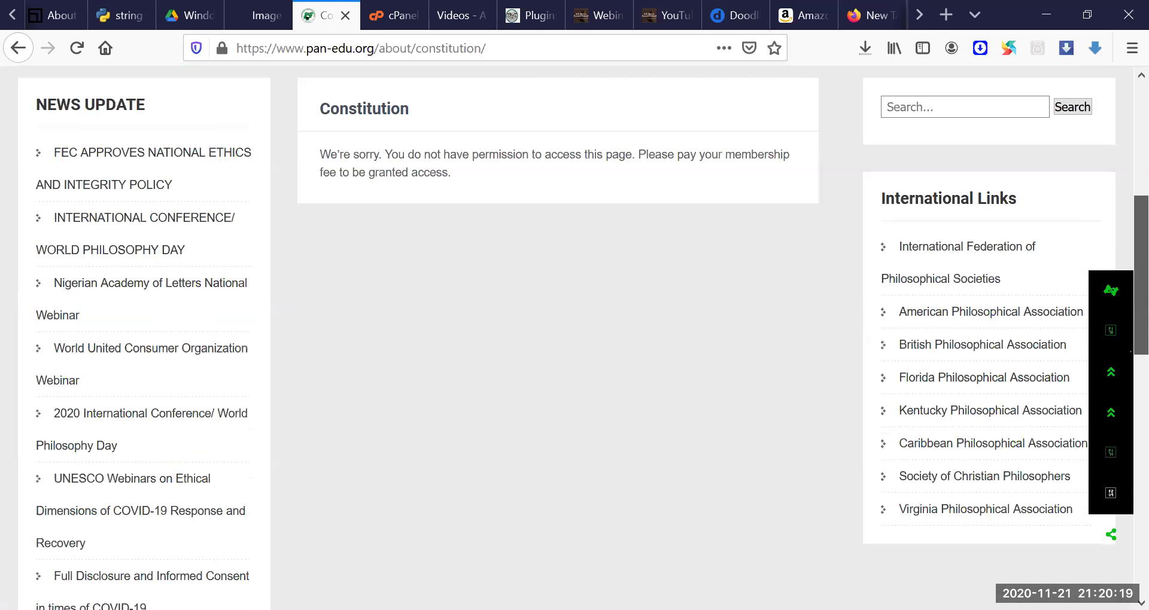
{"action": "scroll", "coordinate": [1125, 233], "scroll_direction": "down", "scroll_amount": 10}
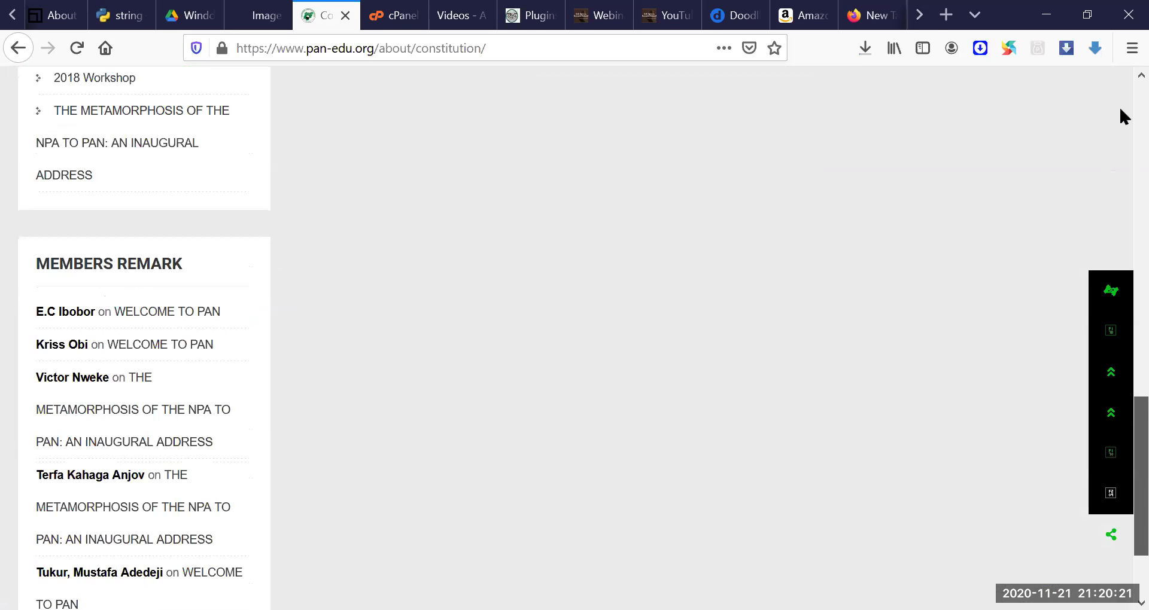
Step: Switch from the Constitution page to the academic blog and look over its Videos, Publications and Profile pages
{"action": "scroll", "coordinate": [1119, 84], "scroll_direction": "up", "scroll_amount": 15}
{"action": "scroll", "coordinate": [1121, 144], "scroll_direction": "down", "scroll_amount": 2}
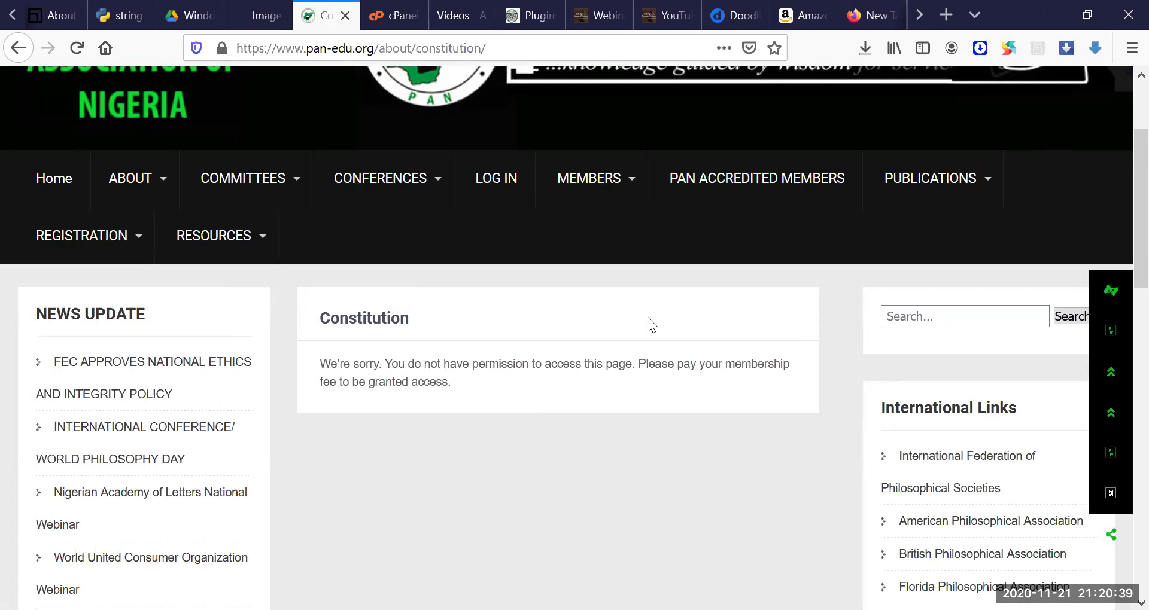
{"action": "left_click", "coordinate": [462, 16]}
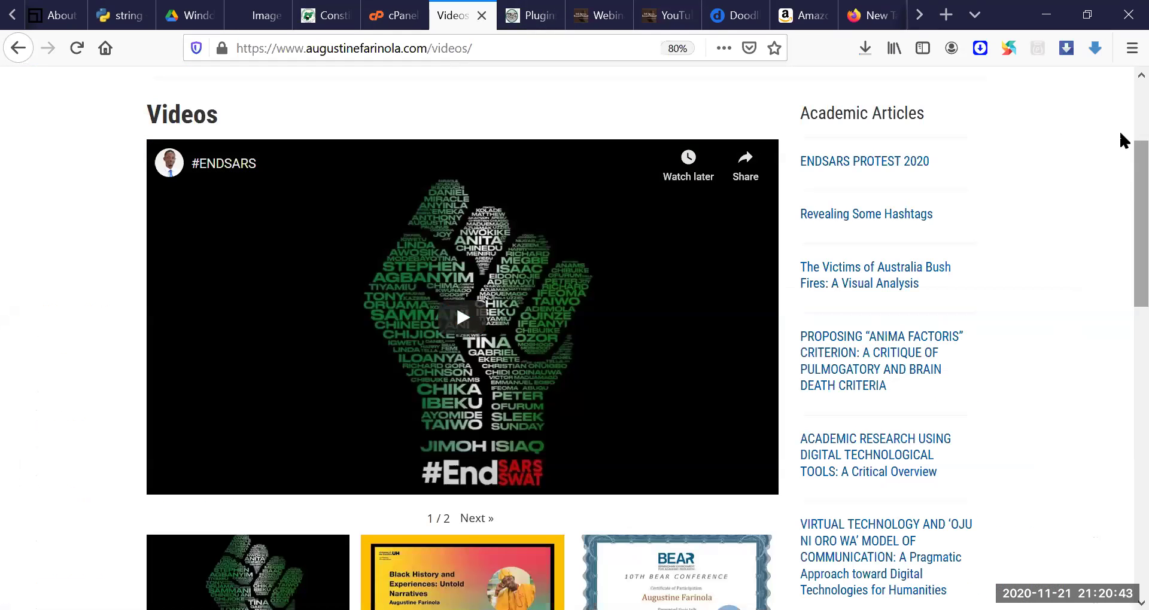
{"action": "scroll", "coordinate": [1120, 135], "scroll_direction": "up", "scroll_amount": 3}
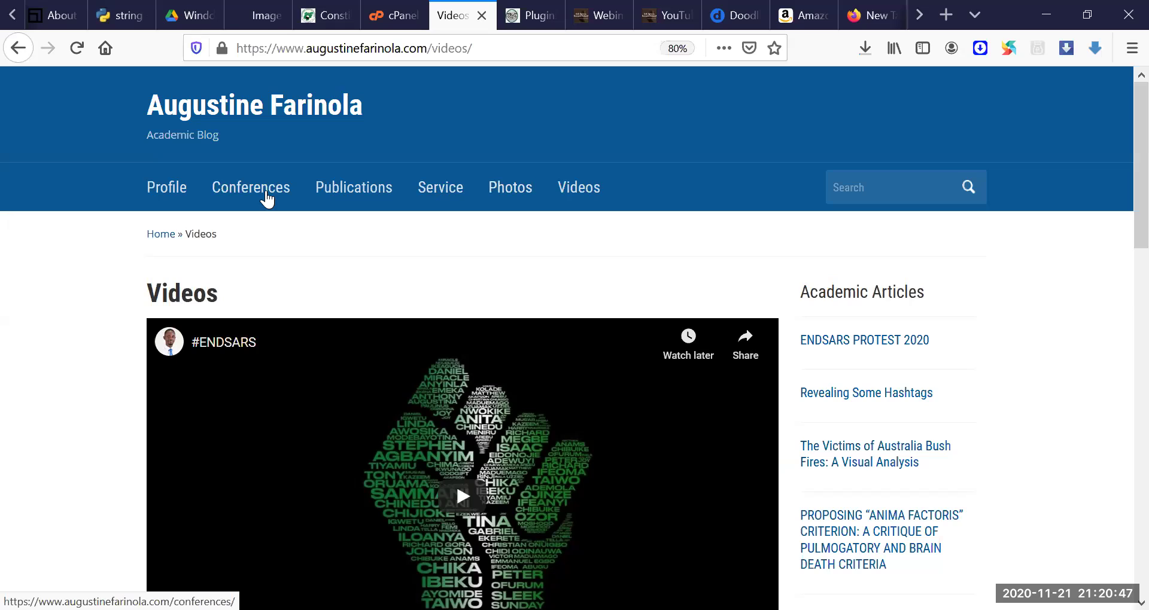
{"action": "left_click", "coordinate": [357, 186]}
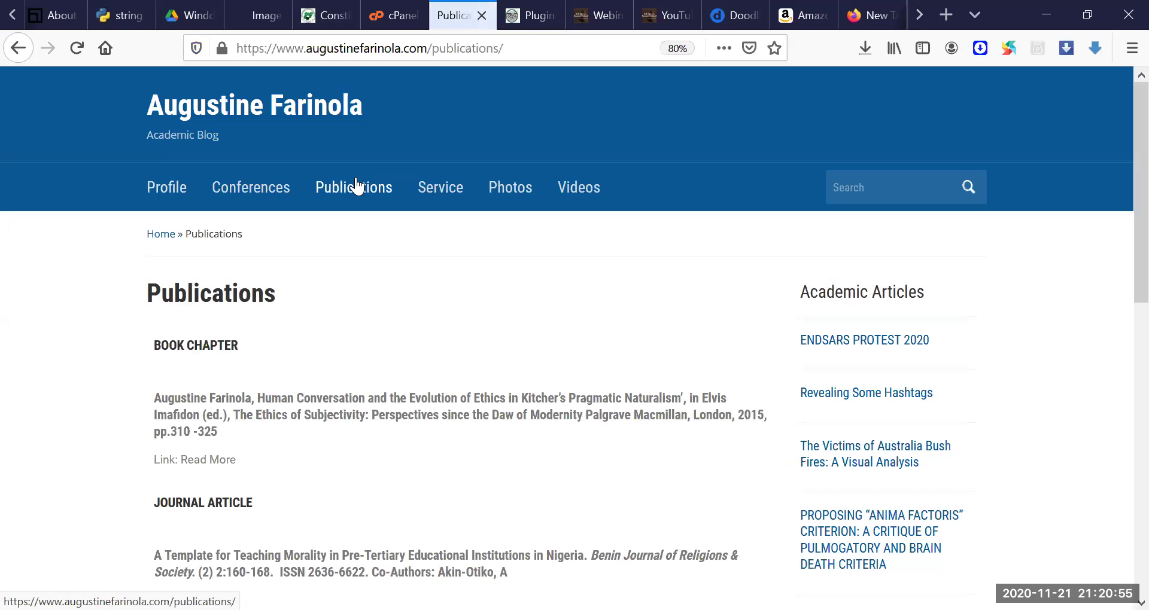
{"action": "left_click", "coordinate": [165, 194]}
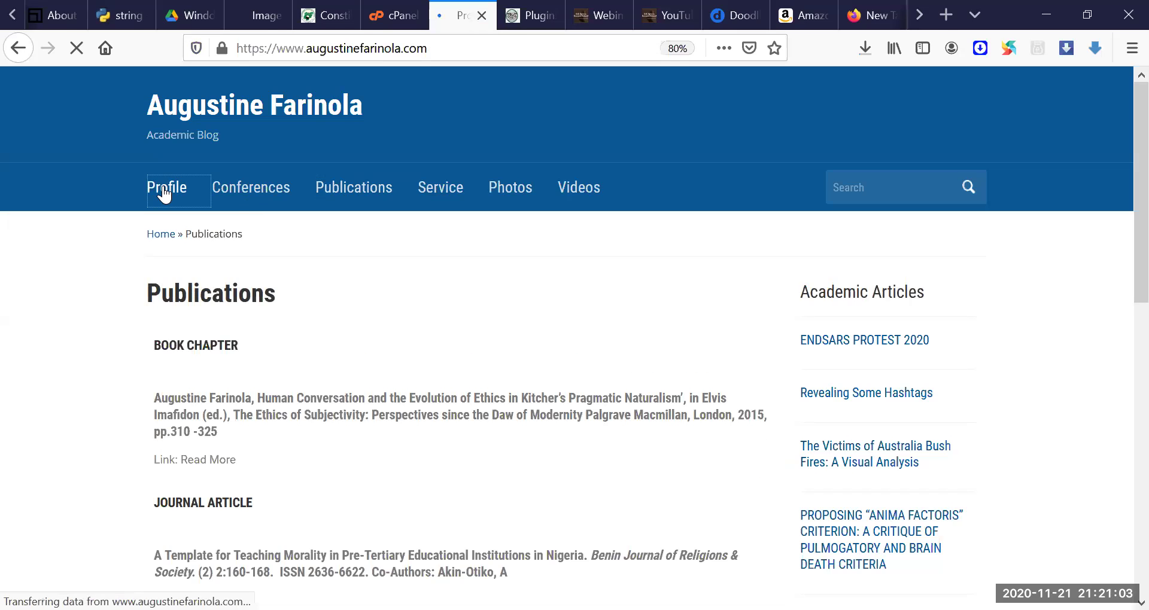
{"action": "mouse_move", "coordinate": [1135, 208]}
{"action": "left_mouse_down"}
{"action": "mouse_move", "coordinate": [1122, 330]}
{"action": "mouse_move", "coordinate": [1125, 200]}
{"action": "left_mouse_up"}
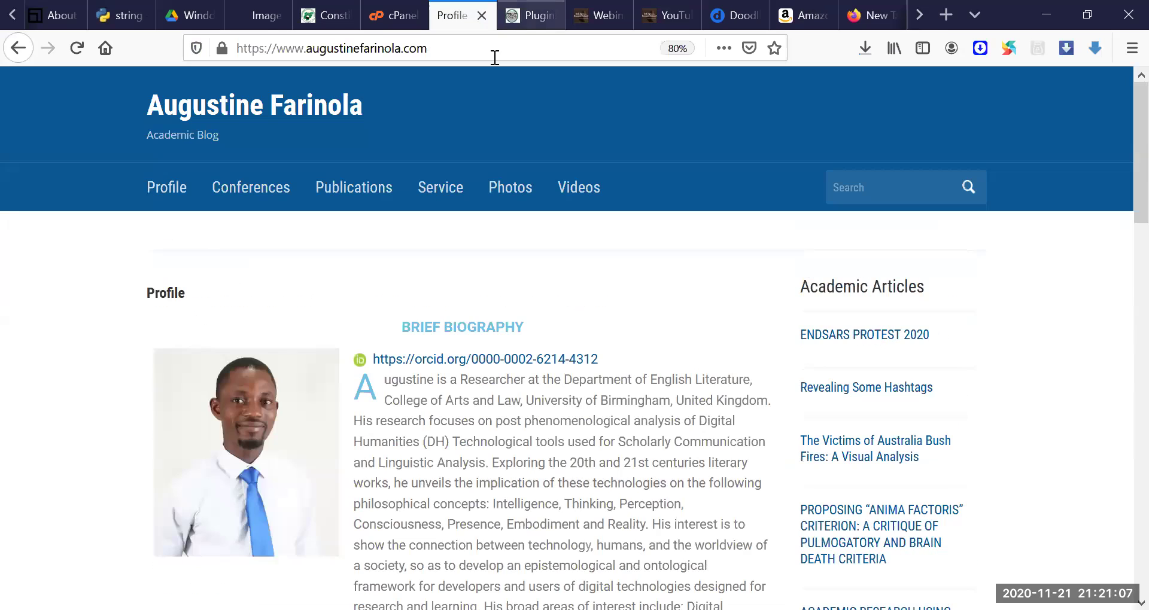
Step: Search Google for "iads unilag" and open the Institute of African and Diaspora Studies website
{"action": "left_click", "coordinate": [494, 49]}
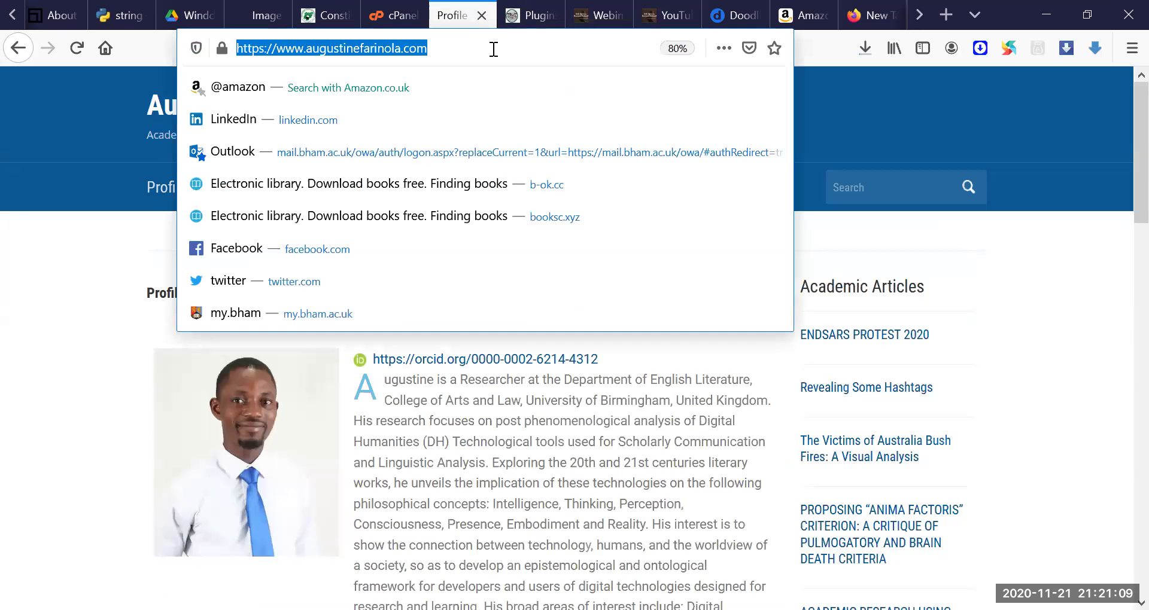
{"action": "type", "text": "iad"}
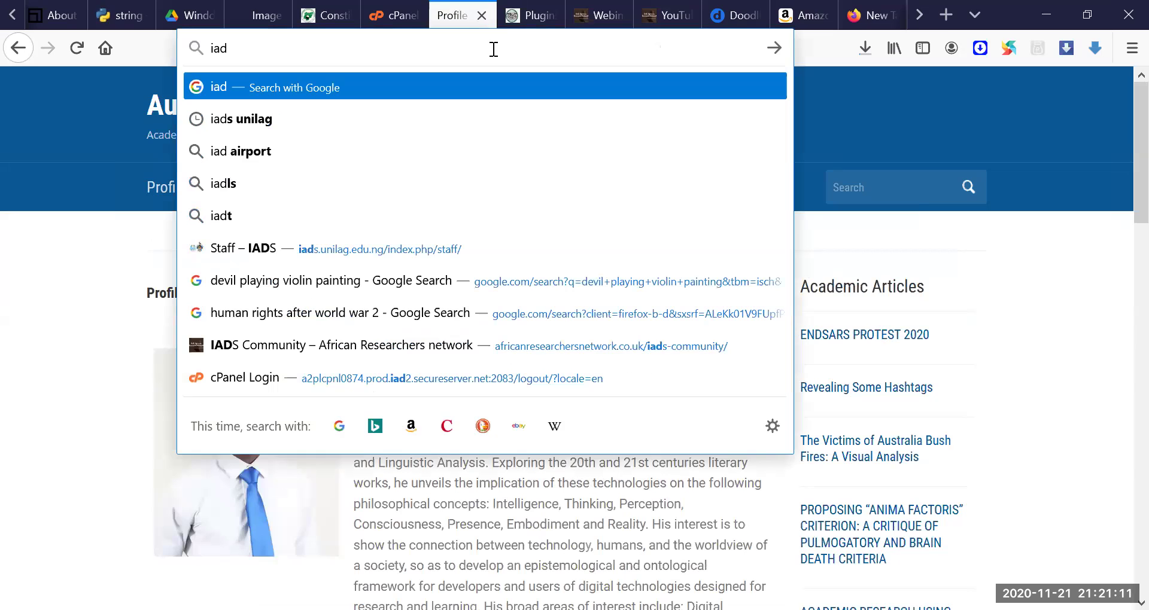
{"action": "left_click", "coordinate": [386, 118]}
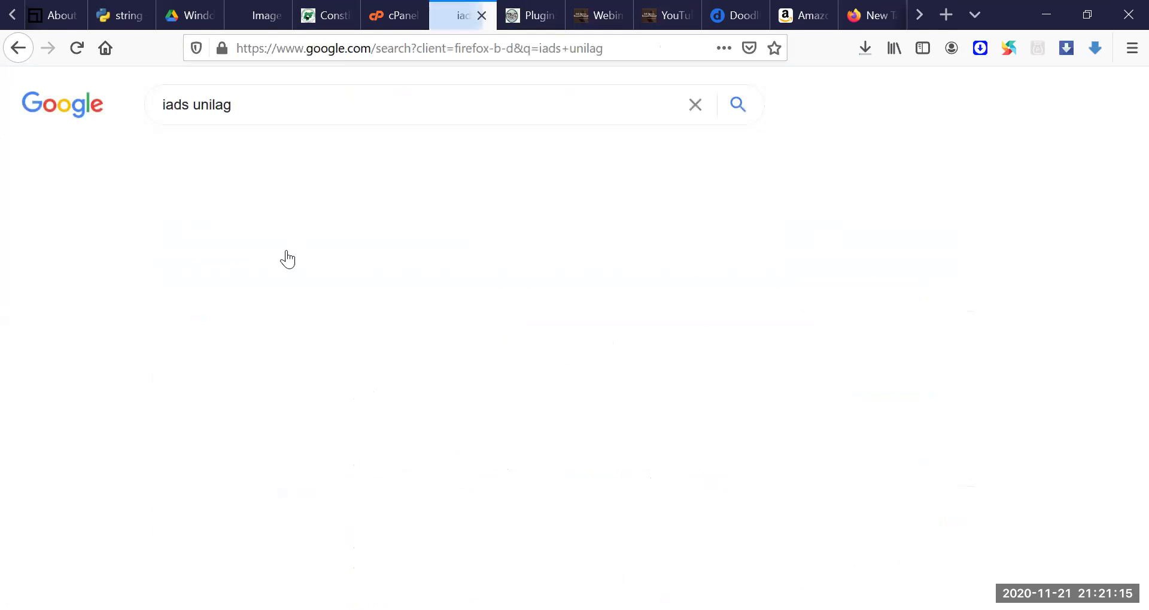
{"action": "left_click", "coordinate": [287, 256]}
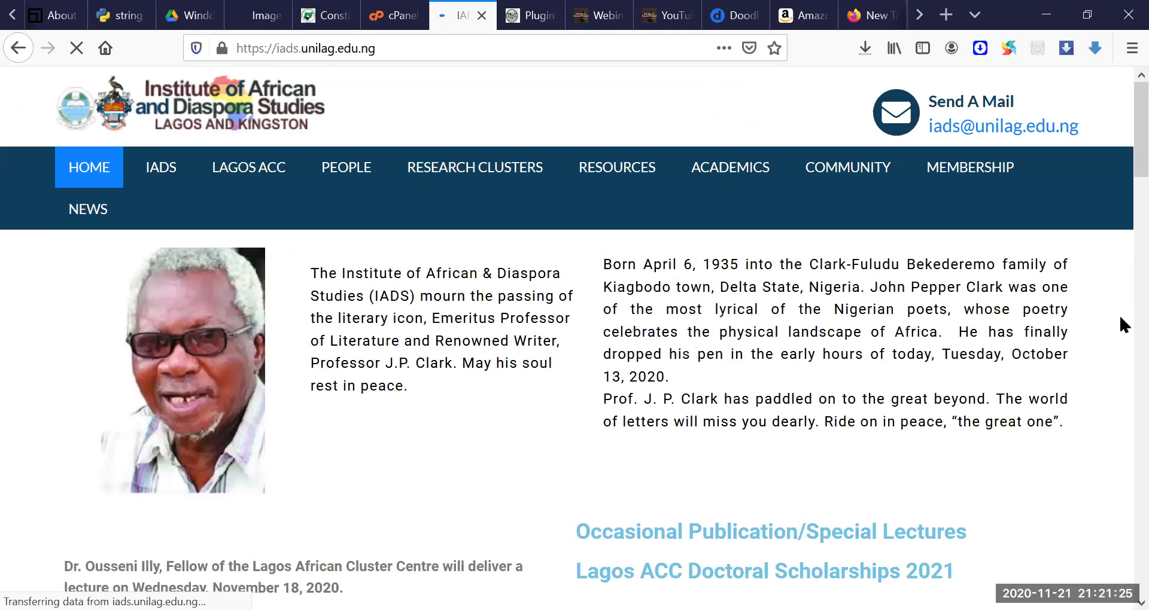
Step: Look over the Institute of African and Diaspora Studies home page, including the award announcement and 2019 Annual Report sections
{"action": "scroll", "coordinate": [1118, 323], "scroll_direction": "down", "scroll_amount": 10}
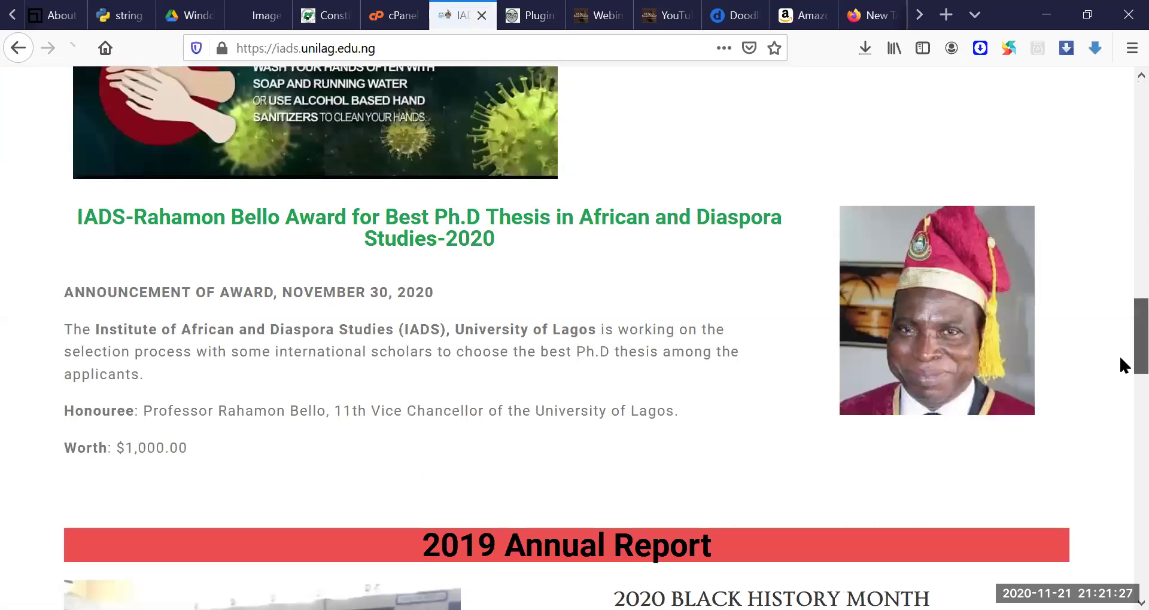
{"action": "scroll", "coordinate": [1124, 383], "scroll_direction": "up", "scroll_amount": 2}
{"action": "scroll", "coordinate": [1119, 479], "scroll_direction": "down", "scroll_amount": 7}
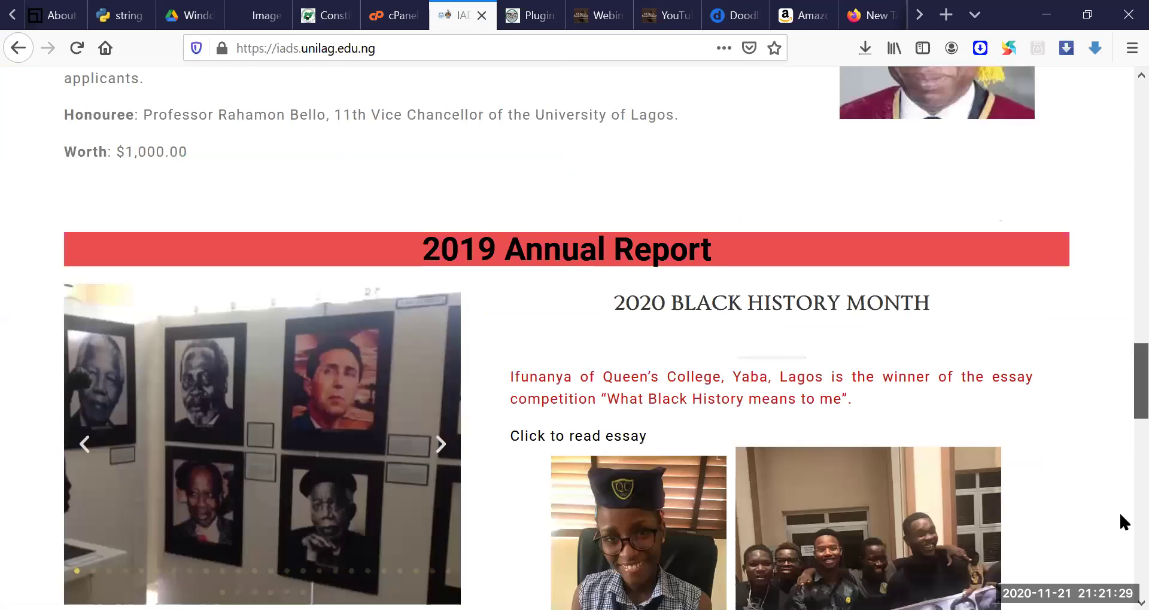
{"action": "scroll", "coordinate": [1120, 514], "scroll_direction": "down", "scroll_amount": 8}
{"action": "left_click_drag", "start_coordinate": [1120, 515], "coordinate": [1120, 29]}
Step: Load the paintmeblack.com website in place of the institute's site
{"action": "left_click", "coordinate": [426, 47]}
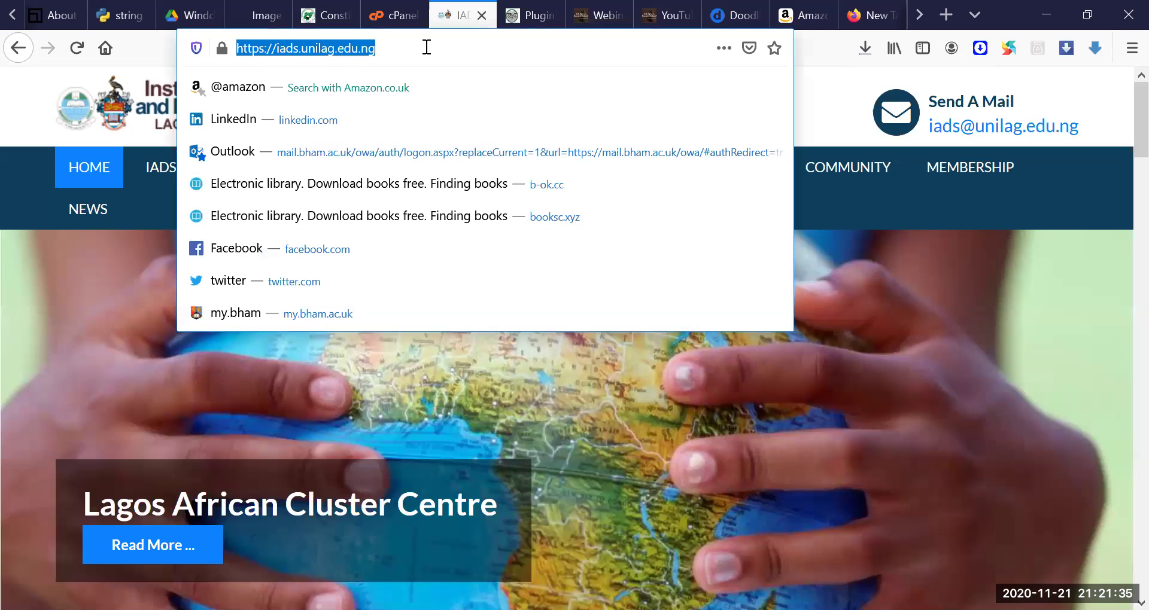
{"action": "type", "text": "pa"}
{"action": "key", "text": "Return"}
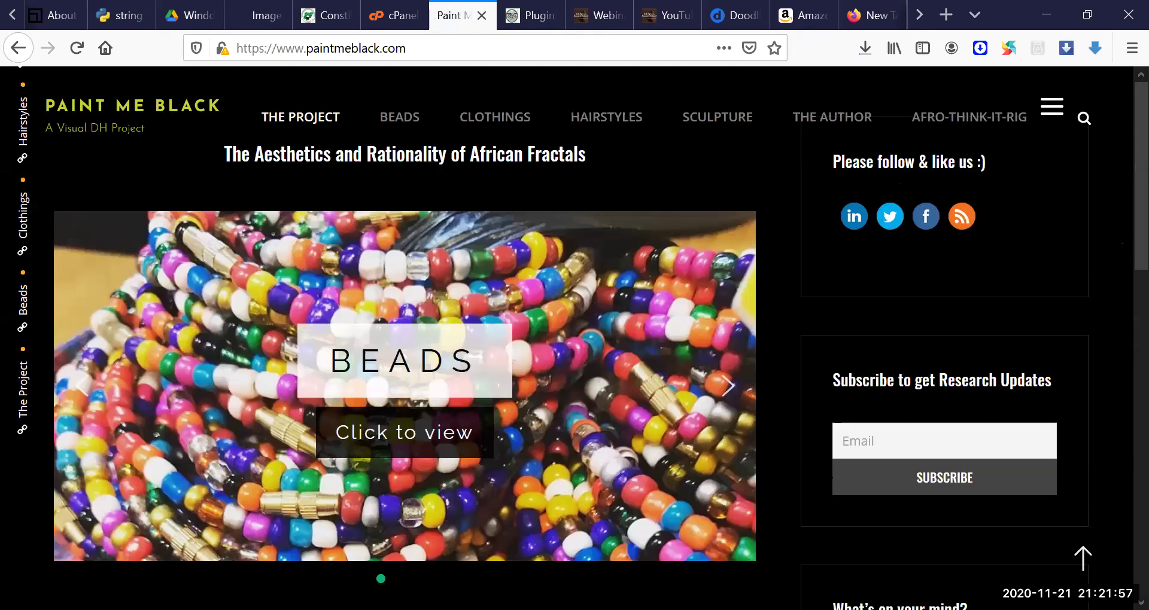
Step: Examine the Paint Me Black home page's image slider, Project Description, subscription widget and "What's on your mind?" form, and return to its start
{"action": "scroll", "coordinate": [575, 335], "scroll_direction": "down", "scroll_amount": 4}
{"action": "scroll", "coordinate": [1082, 314], "scroll_direction": "up", "scroll_amount": 4}
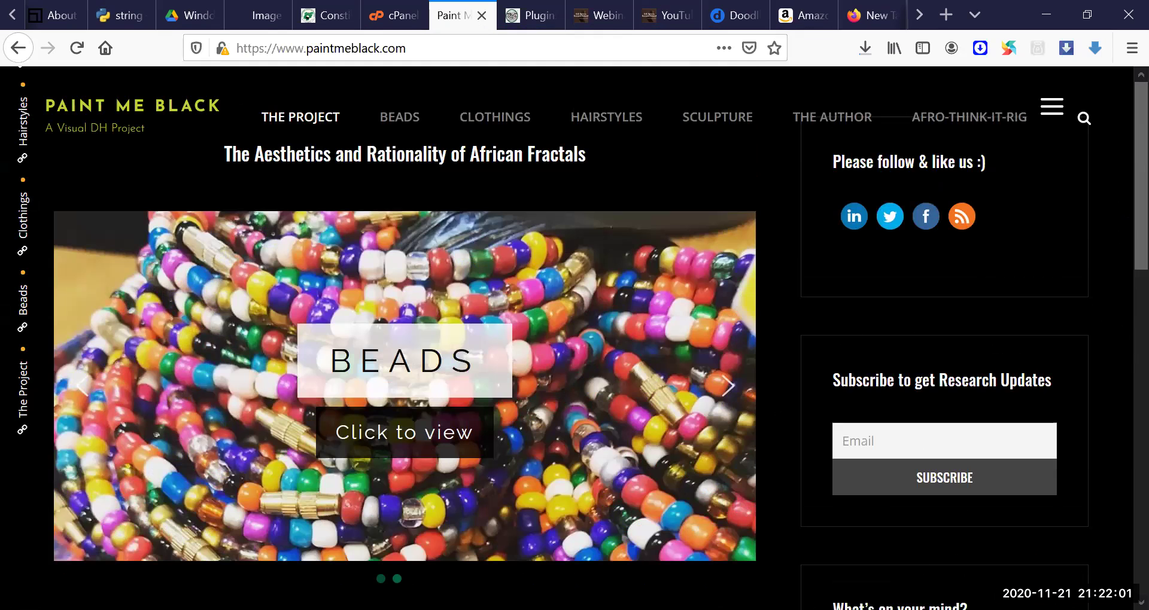
{"action": "scroll", "coordinate": [404, 335], "scroll_direction": "down", "scroll_amount": 3}
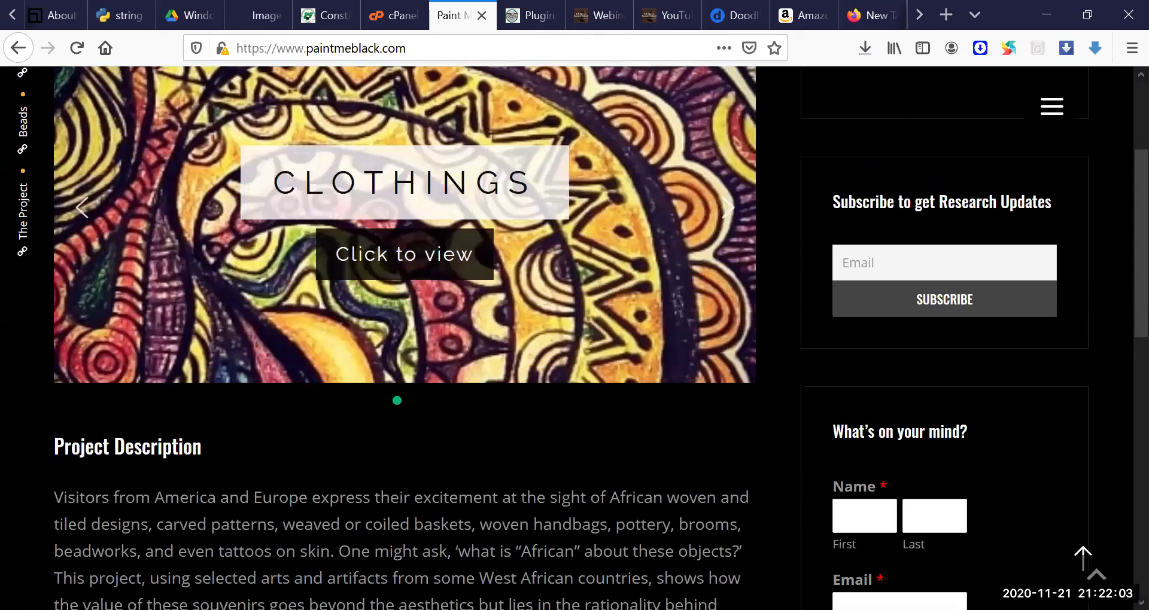
{"action": "scroll", "coordinate": [404, 335], "scroll_direction": "down", "scroll_amount": 4}
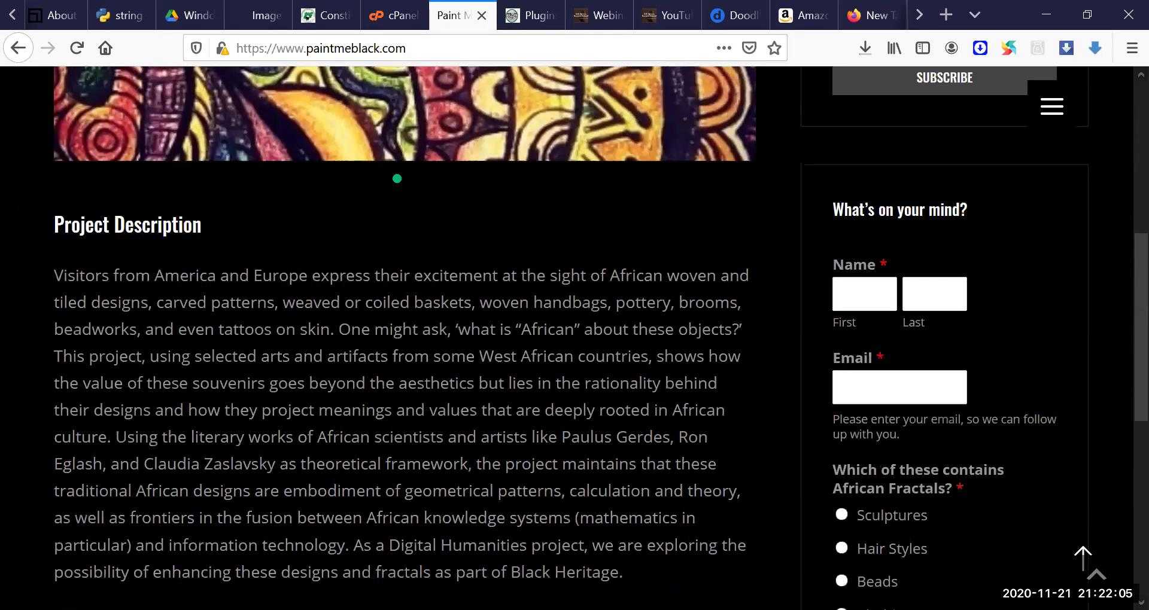
{"action": "scroll", "coordinate": [902, 298], "scroll_direction": "down", "scroll_amount": 4}
{"action": "scroll", "coordinate": [902, 299], "scroll_direction": "up", "scroll_amount": 3}
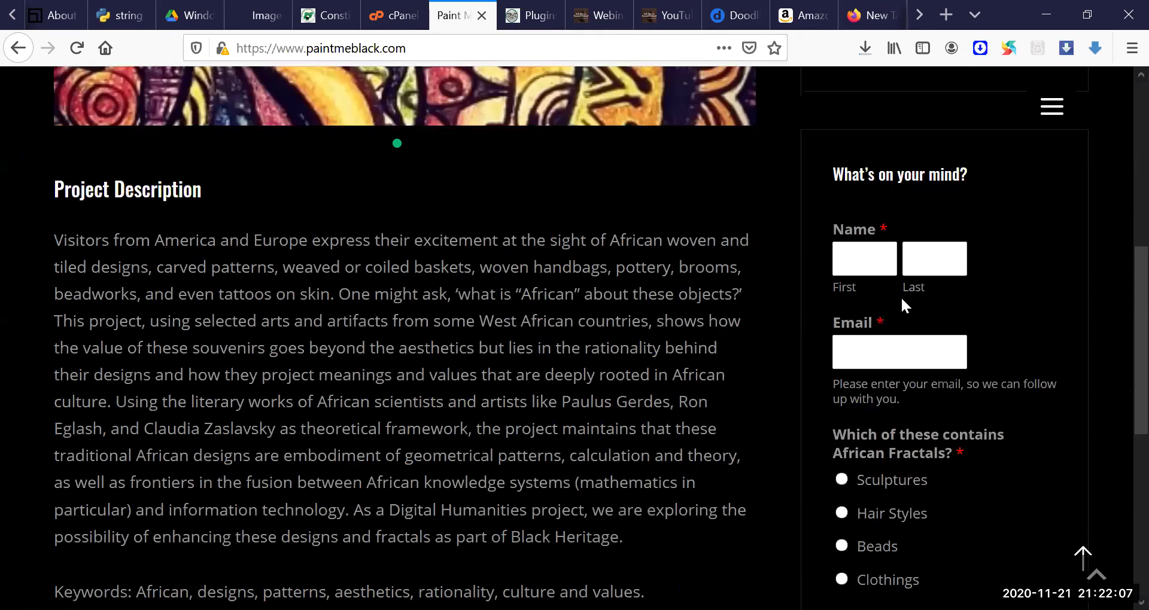
{"action": "scroll", "coordinate": [963, 489], "scroll_direction": "up", "scroll_amount": 2}
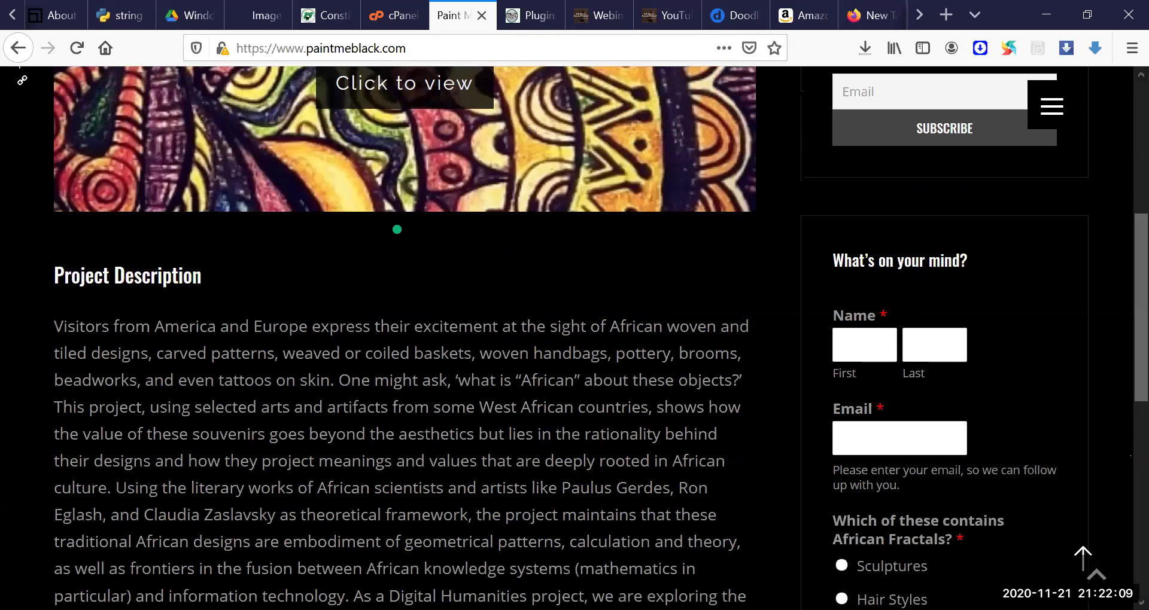
{"action": "scroll", "coordinate": [575, 338], "scroll_direction": "down", "scroll_amount": 2}
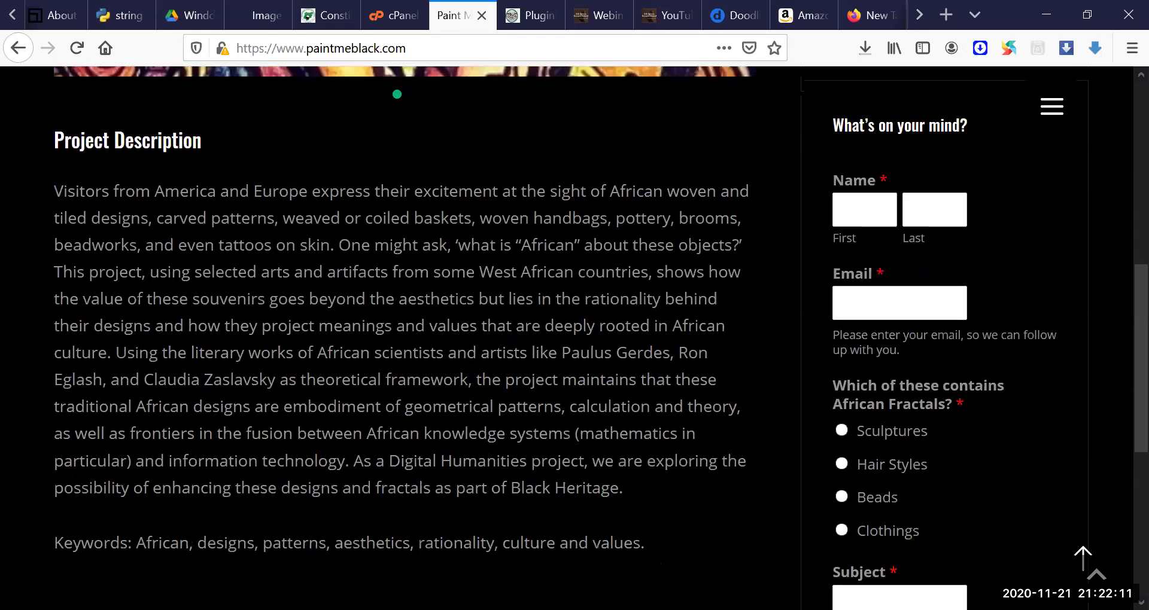
{"action": "scroll", "coordinate": [575, 338], "scroll_direction": "down", "scroll_amount": 5}
{"action": "scroll", "coordinate": [640, 351], "scroll_direction": "down", "scroll_amount": 1}
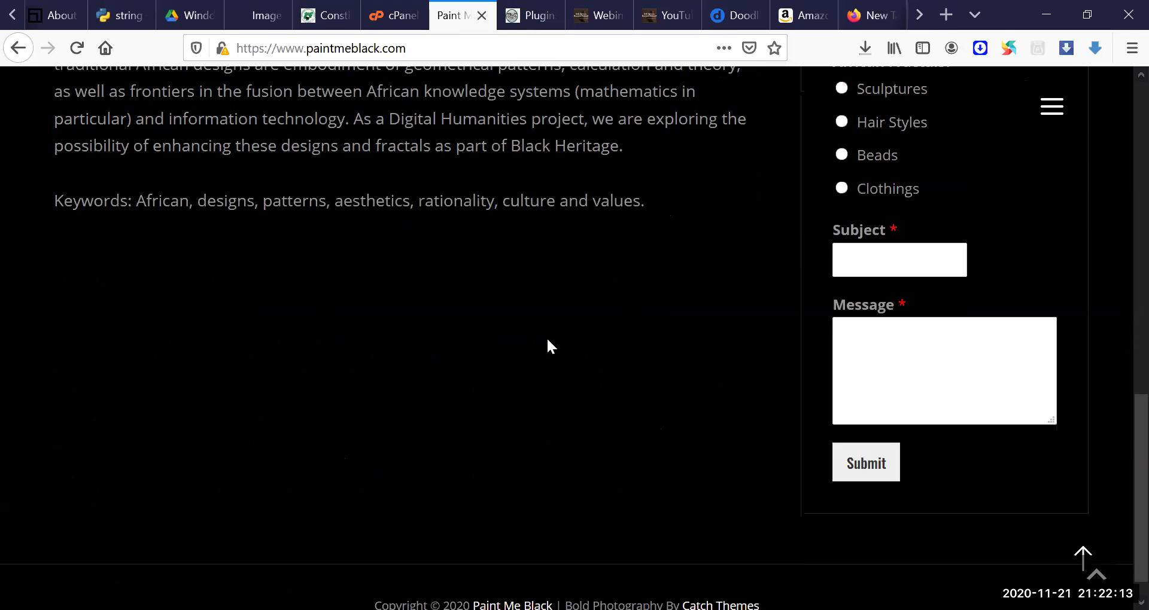
{"action": "scroll", "coordinate": [574, 338], "scroll_direction": "down", "scroll_amount": 1}
{"action": "left_click", "coordinate": [1083, 549]}
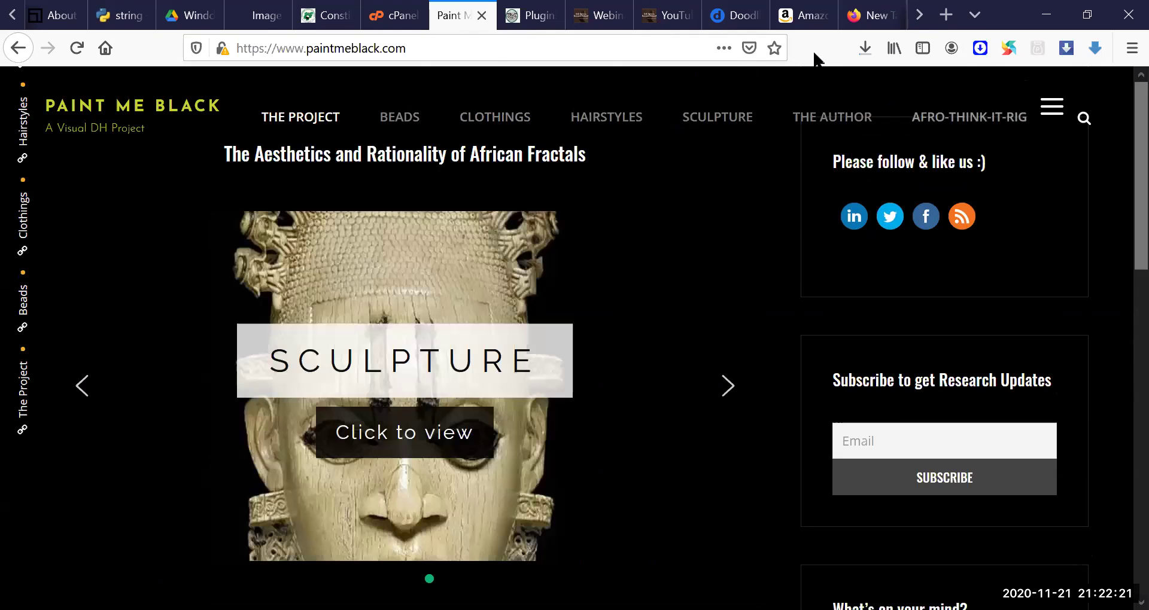
Step: Return to the African Researchers Network webinars page and open the site's WordPress dashboard
{"action": "left_click", "coordinate": [647, 14]}
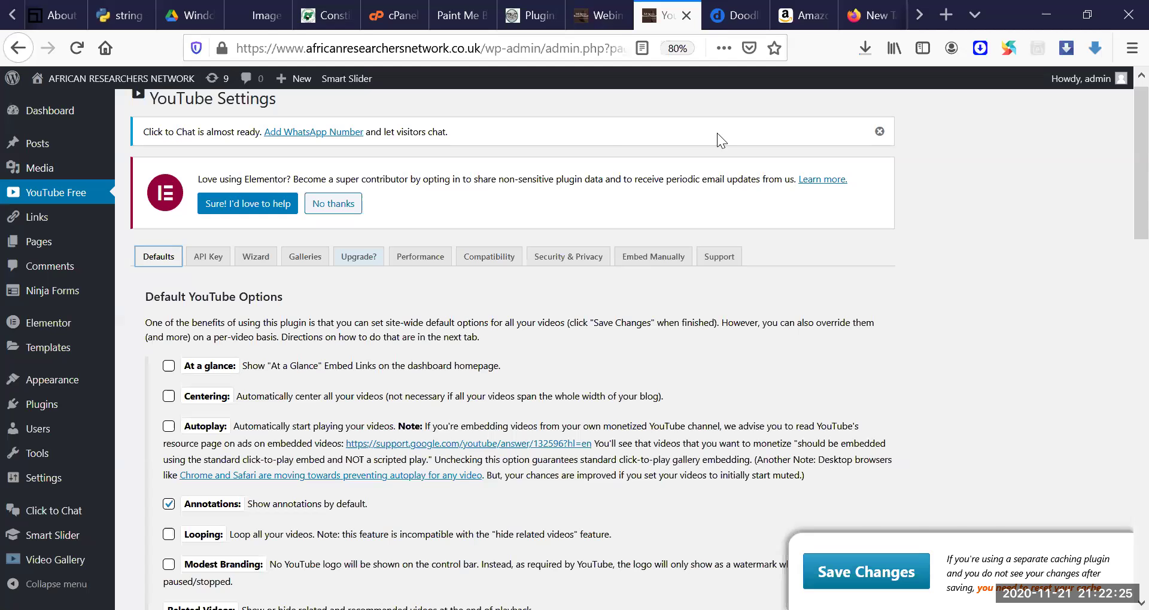
{"action": "left_click", "coordinate": [587, 17]}
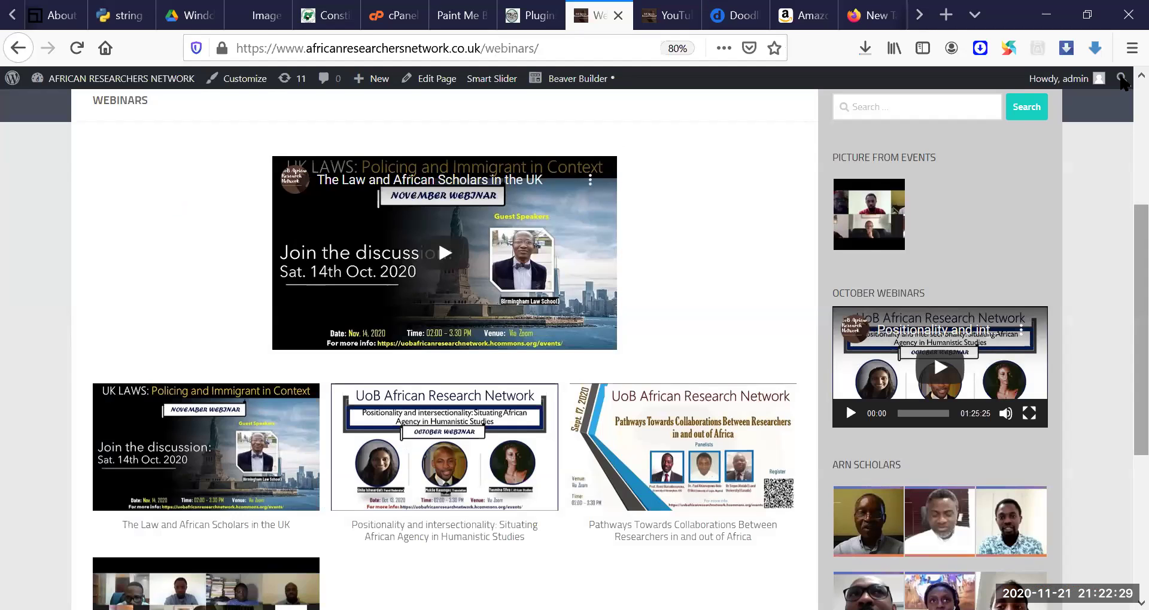
{"action": "scroll", "coordinate": [1122, 84], "scroll_direction": "up", "scroll_amount": 5}
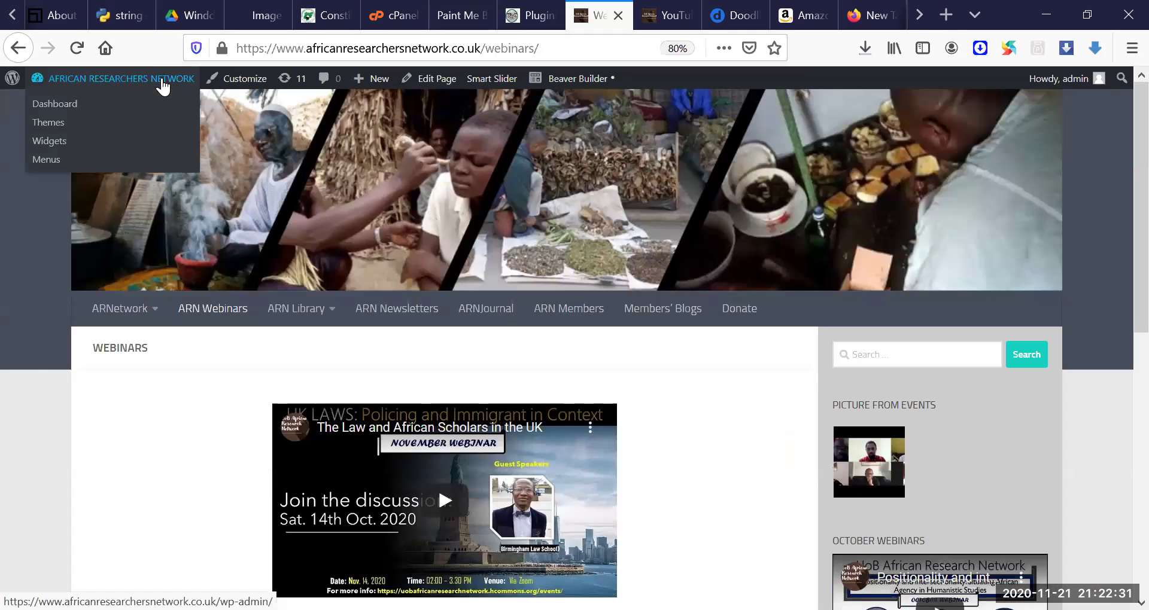
{"action": "left_click", "coordinate": [163, 86]}
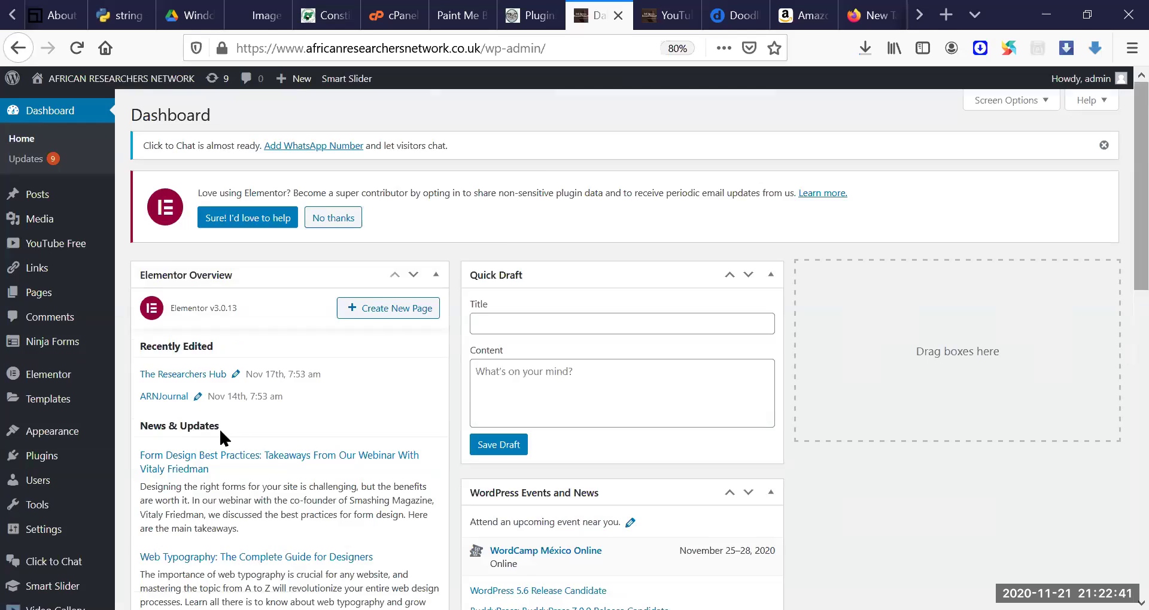
Step: Open the Smart Slider plugin's dashboard in the African Researchers Network admin area
{"action": "scroll", "coordinate": [219, 427], "scroll_direction": "down", "scroll_amount": 10}
{"action": "mouse_move", "coordinate": [56, 551]}
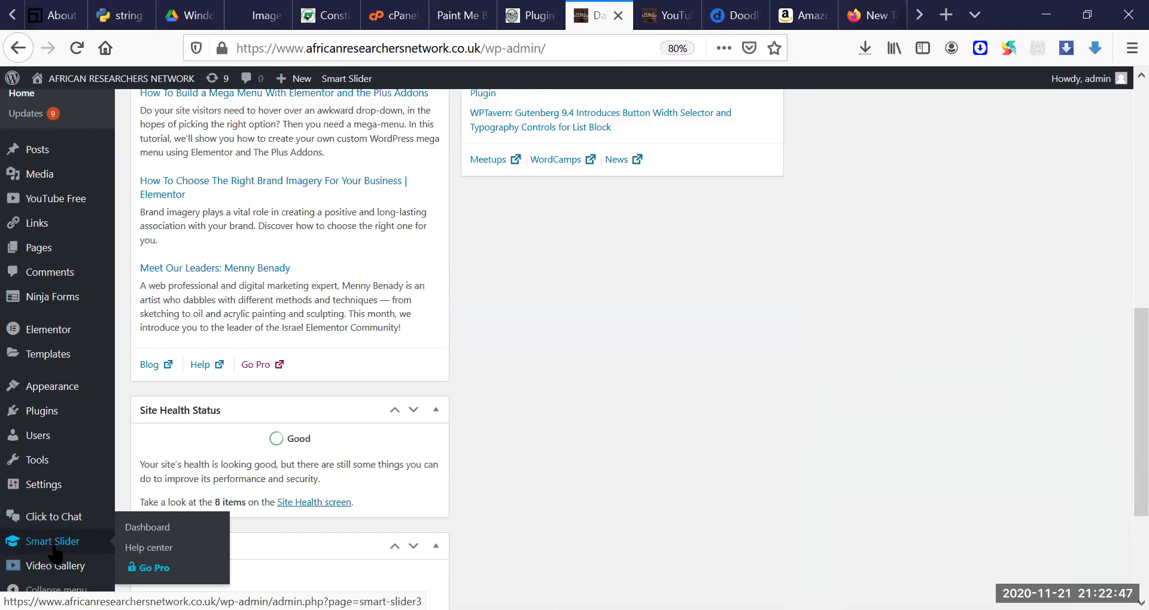
{"action": "left_click", "coordinate": [53, 545]}
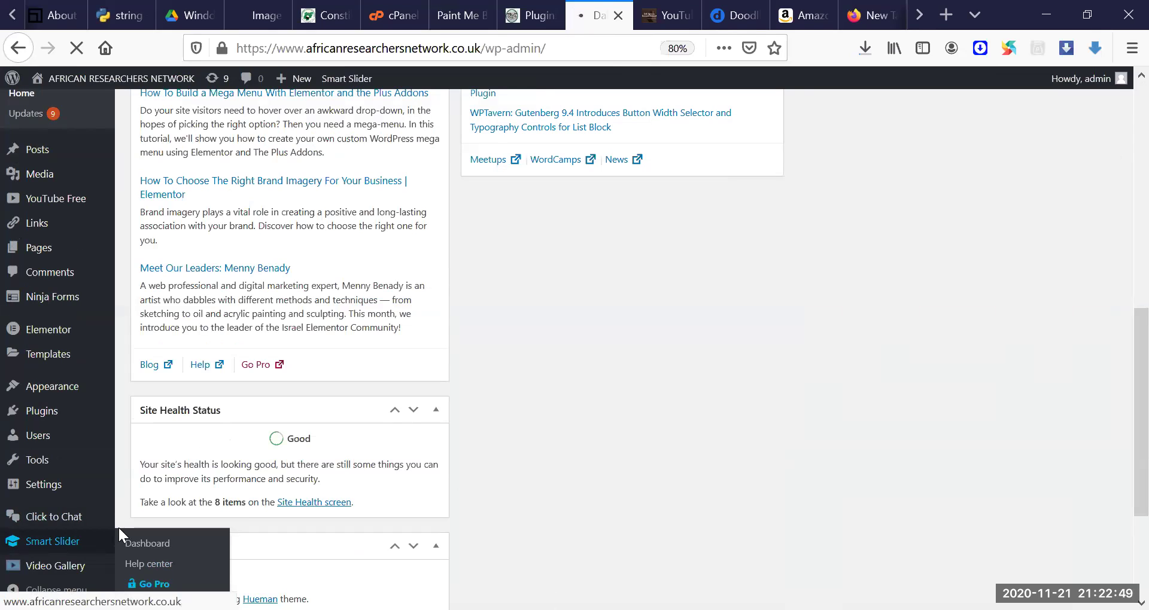
{"action": "left_click", "coordinate": [131, 544]}
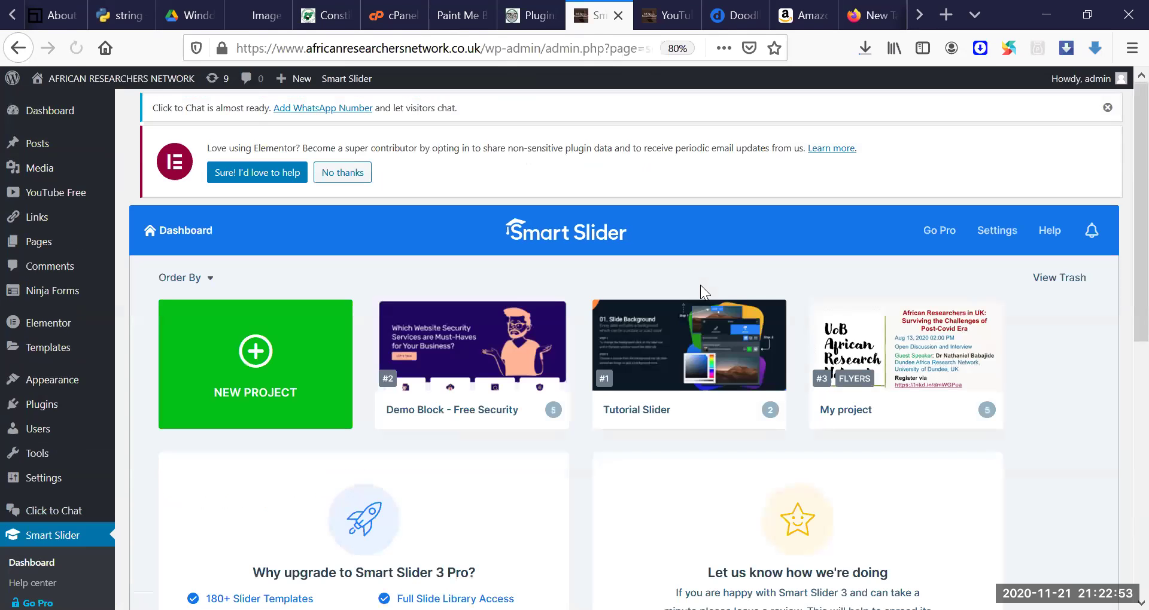
Step: Look over the Smart Slider projects and upgrade information, and switch back to the YouTube plugin settings
{"action": "scroll", "coordinate": [1119, 221], "scroll_direction": "down", "scroll_amount": 2}
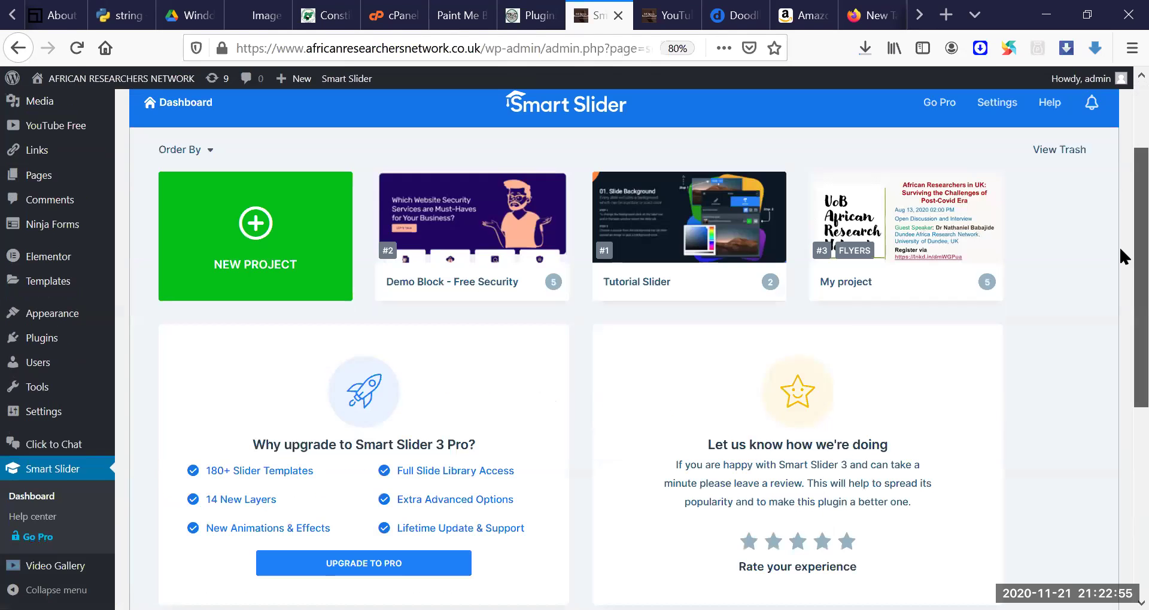
{"action": "scroll", "coordinate": [1118, 279], "scroll_direction": "up", "scroll_amount": 2}
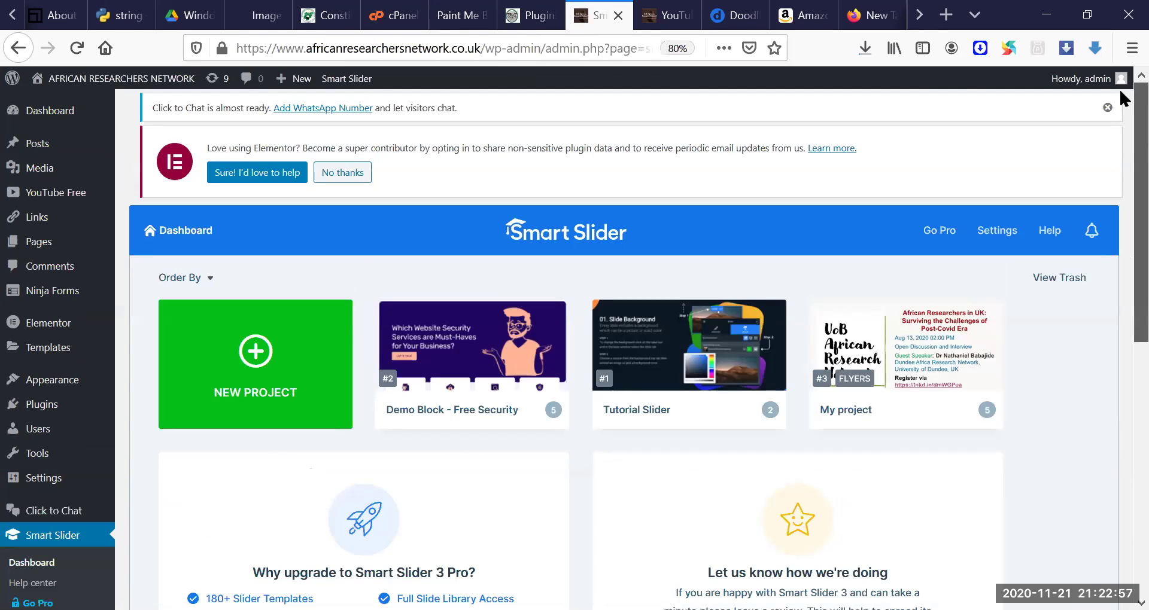
{"action": "scroll", "coordinate": [1120, 233], "scroll_direction": "down", "scroll_amount": 2}
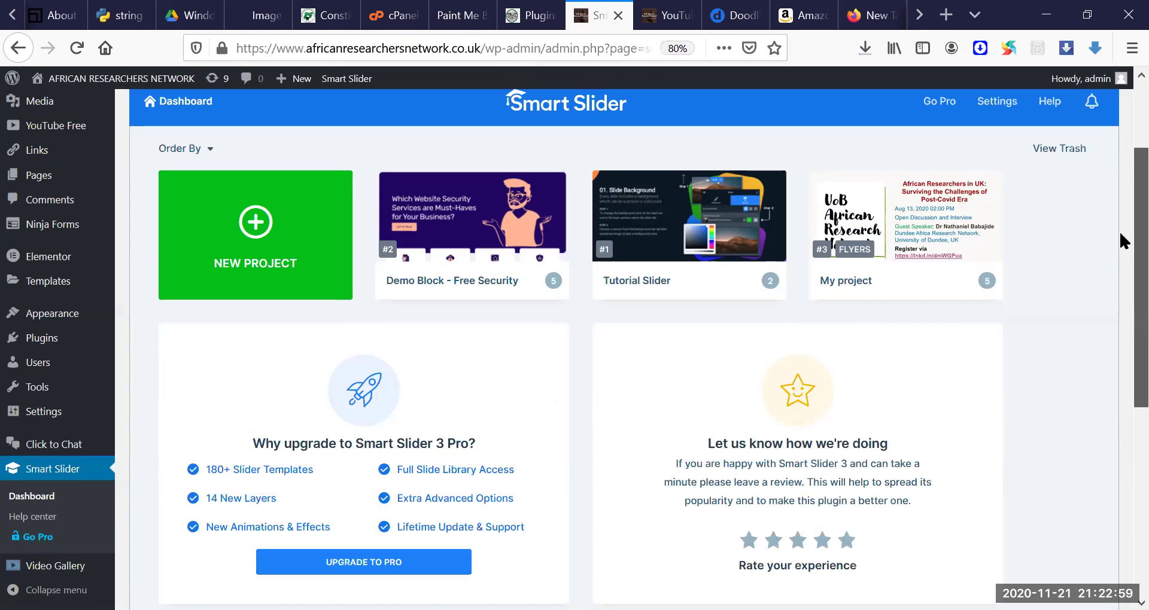
{"action": "scroll", "coordinate": [1120, 235], "scroll_direction": "up", "scroll_amount": 1}
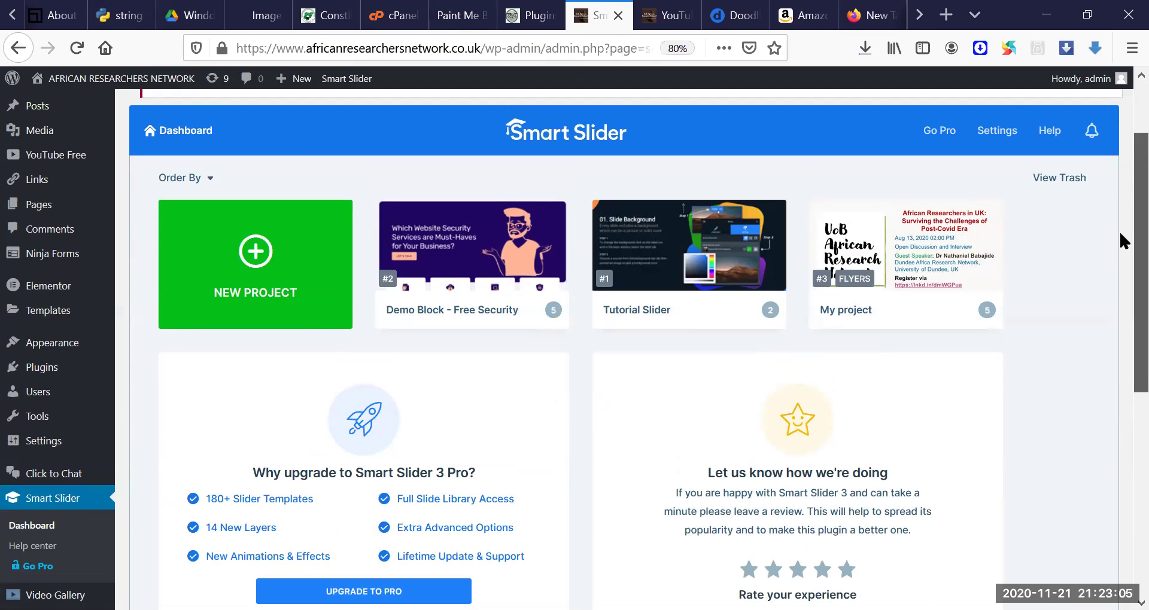
{"action": "scroll", "coordinate": [1123, 239], "scroll_direction": "up", "scroll_amount": 1}
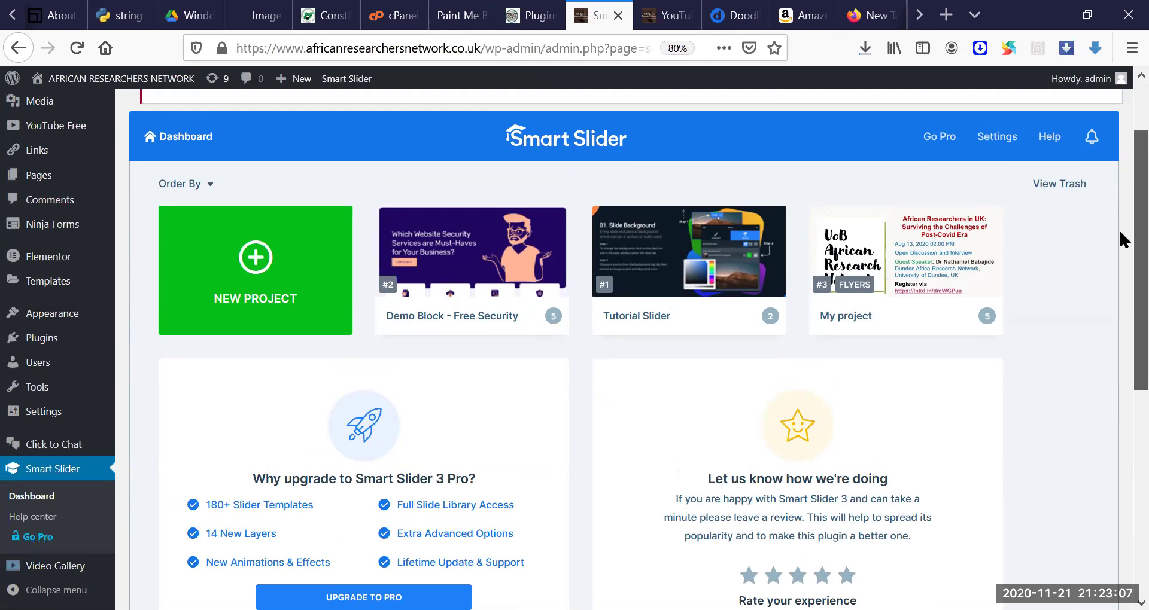
{"action": "left_click", "coordinate": [669, 16]}
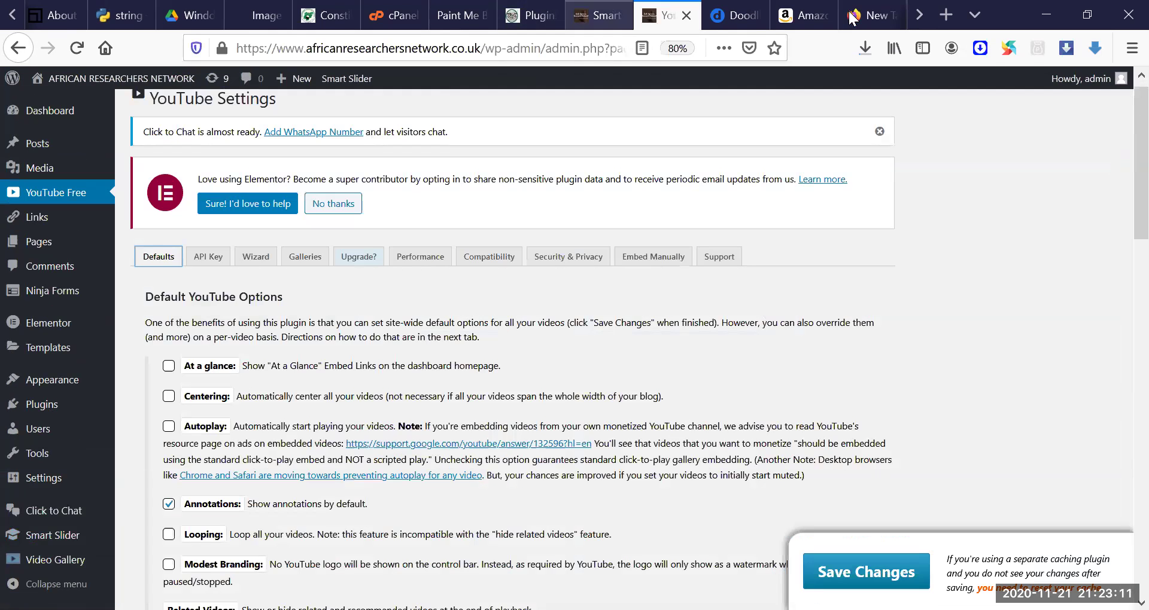
Step: Load africanresearchersnetwork.co.uk in place of the Paint Me Black page and view the flyer slider on its home page
{"action": "left_click", "coordinate": [577, 18]}
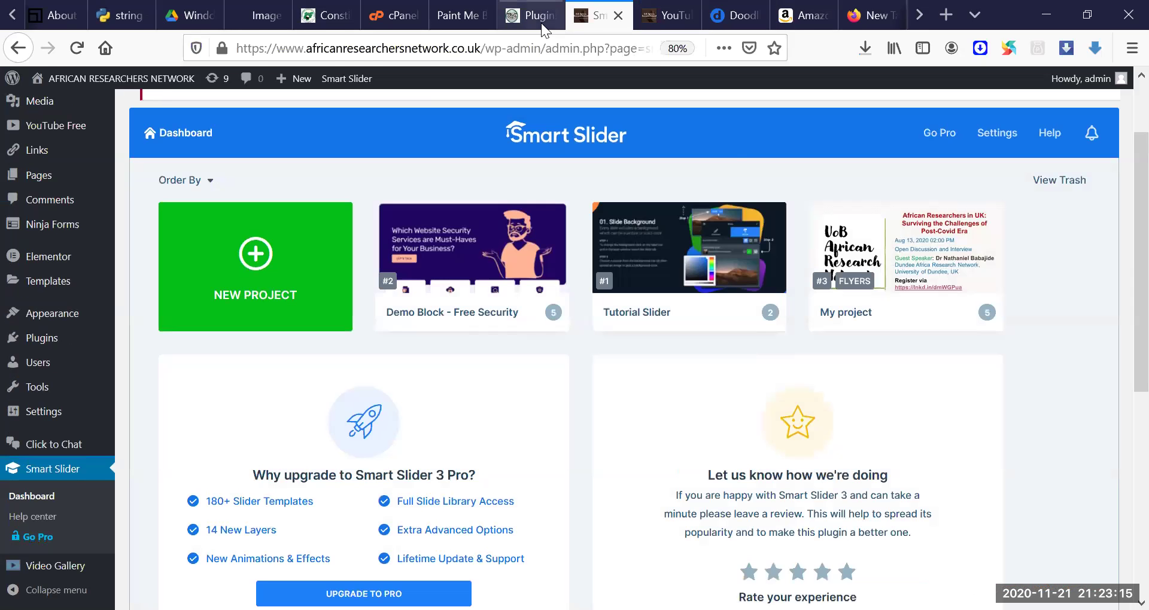
{"action": "left_click", "coordinate": [532, 20]}
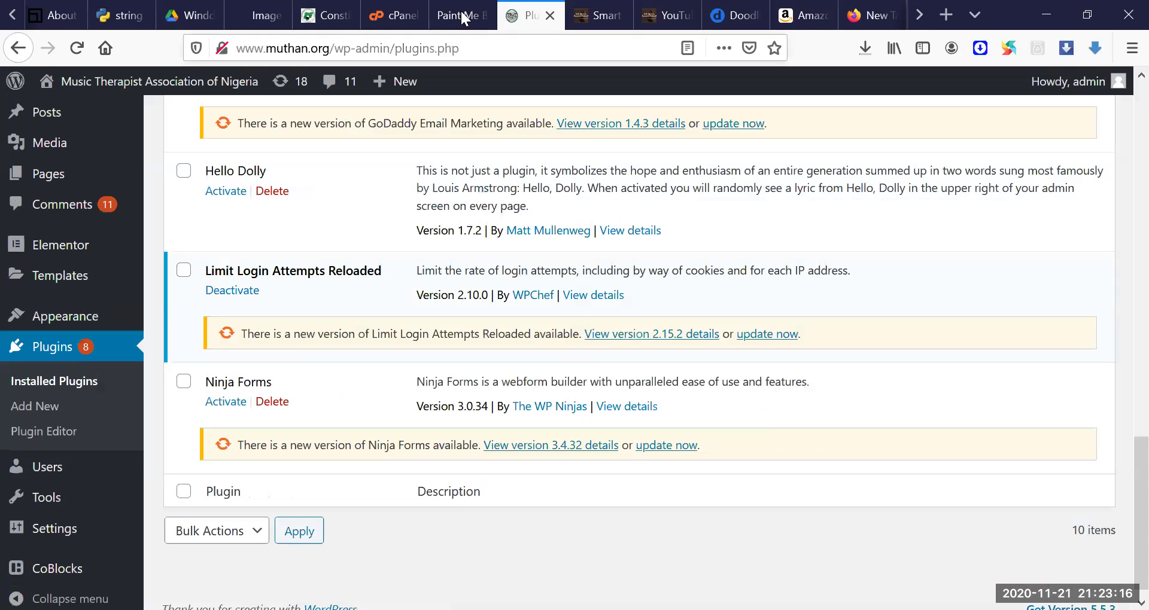
{"action": "left_click", "coordinate": [416, 45]}
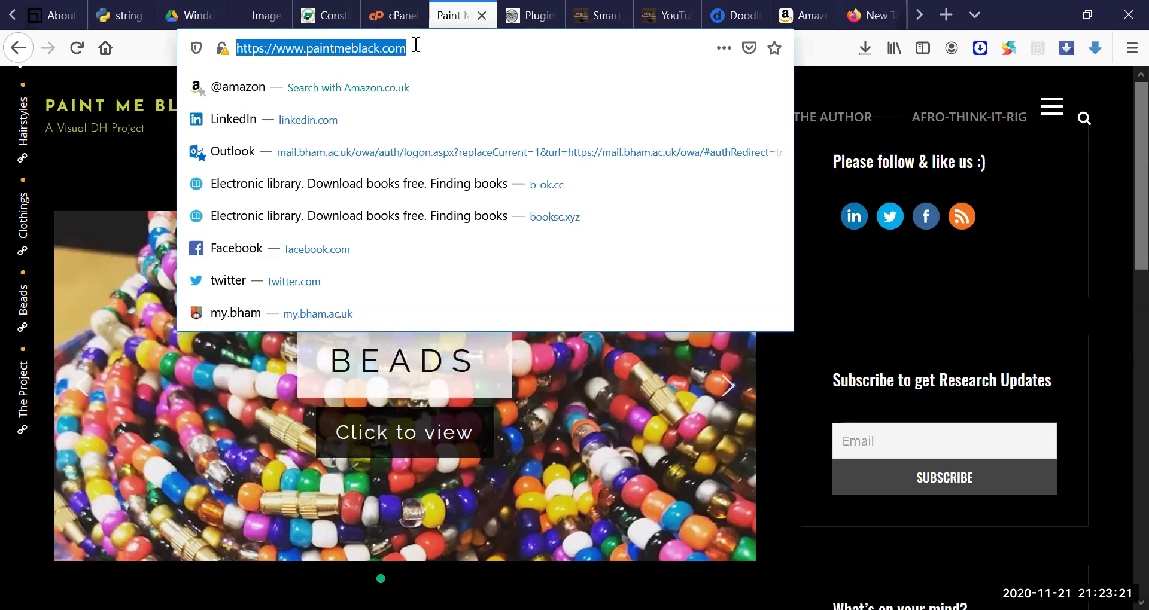
{"action": "type", "text": "africanresearchersnetwork.co.uk/"}
{"action": "key", "text": "Return"}
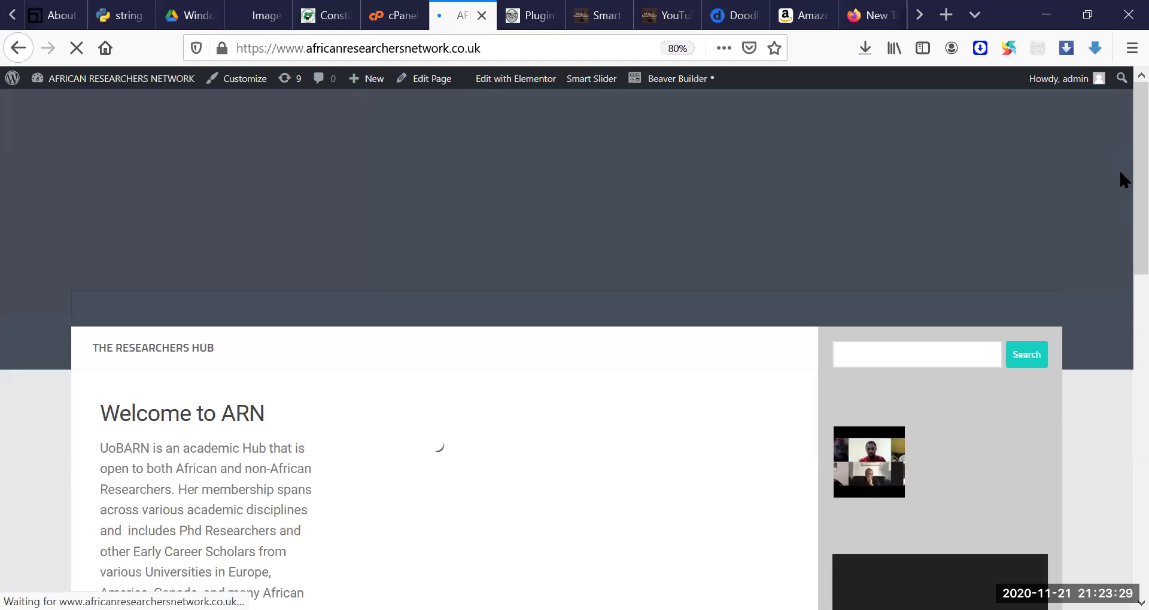
{"action": "scroll", "coordinate": [1122, 180], "scroll_direction": "down", "scroll_amount": 1}
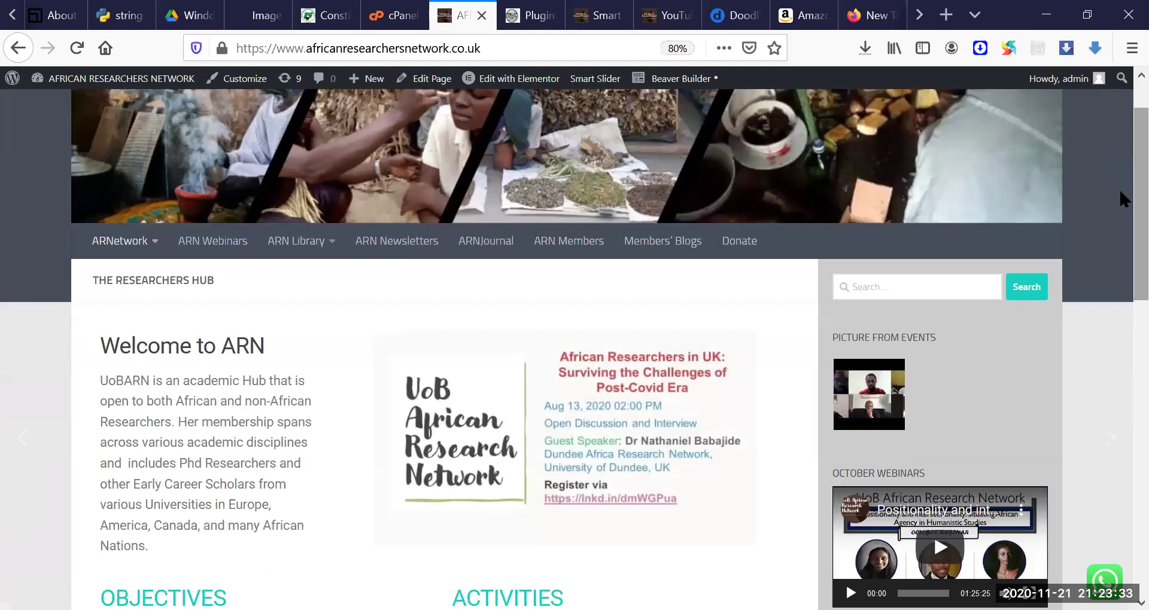
{"action": "scroll", "coordinate": [1123, 200], "scroll_direction": "down", "scroll_amount": 1}
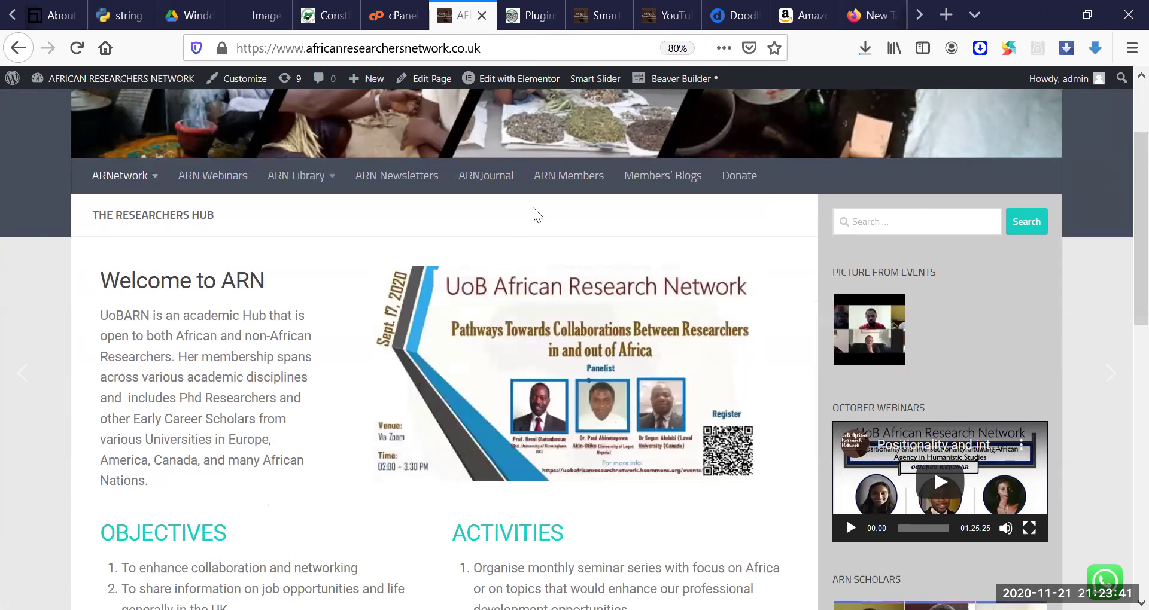
Step: Open the "My project" slider in Smart Slider and examine its slides, publishing shortcodes and General settings
{"action": "left_click", "coordinate": [592, 17]}
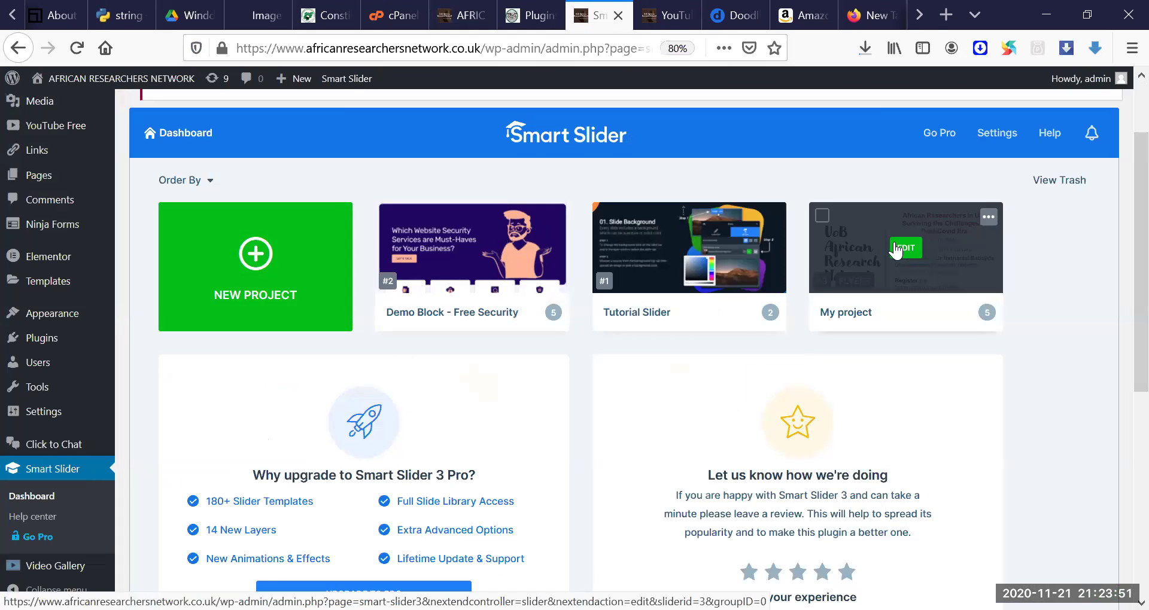
{"action": "left_click", "coordinate": [905, 250]}
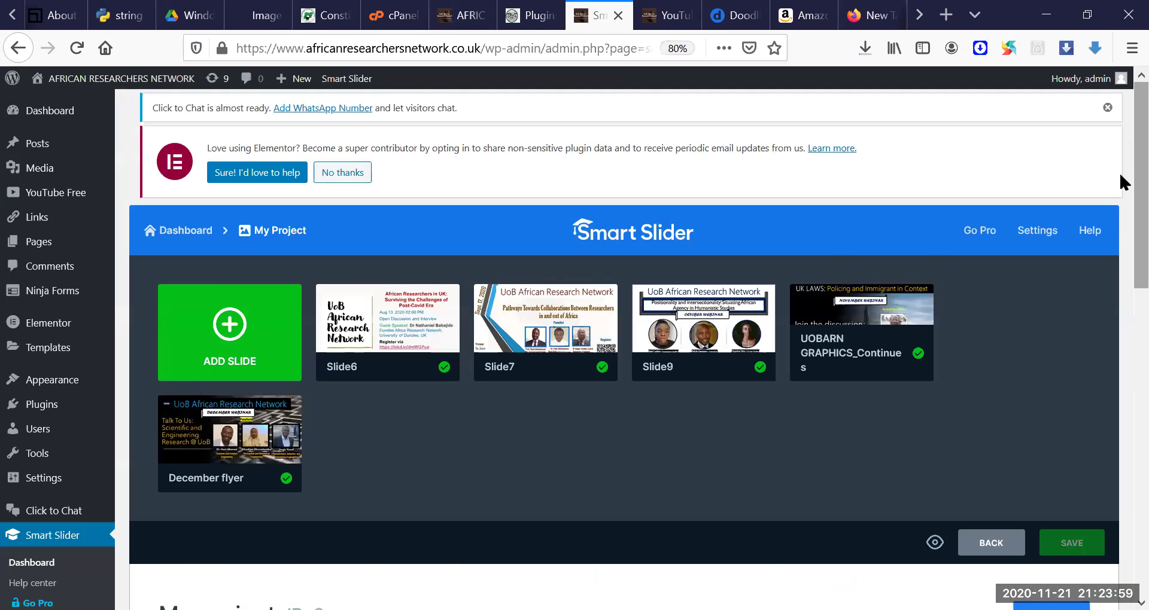
{"action": "scroll", "coordinate": [1121, 182], "scroll_direction": "down", "scroll_amount": 3}
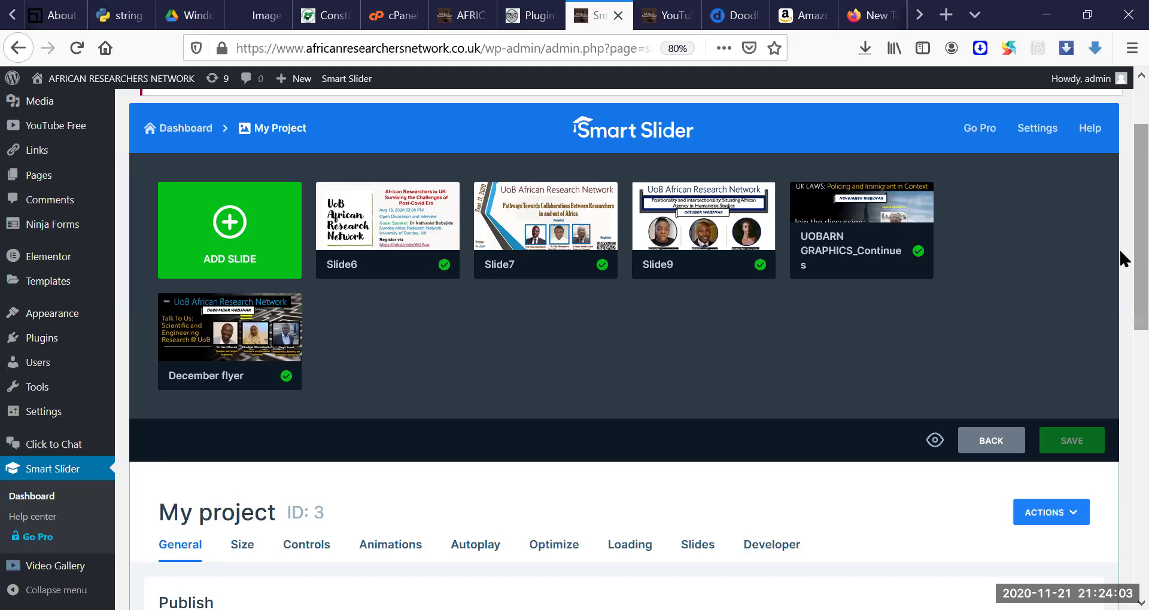
{"action": "scroll", "coordinate": [1121, 338], "scroll_direction": "down", "scroll_amount": 10}
{"action": "scroll", "coordinate": [1120, 369], "scroll_direction": "down", "scroll_amount": 5}
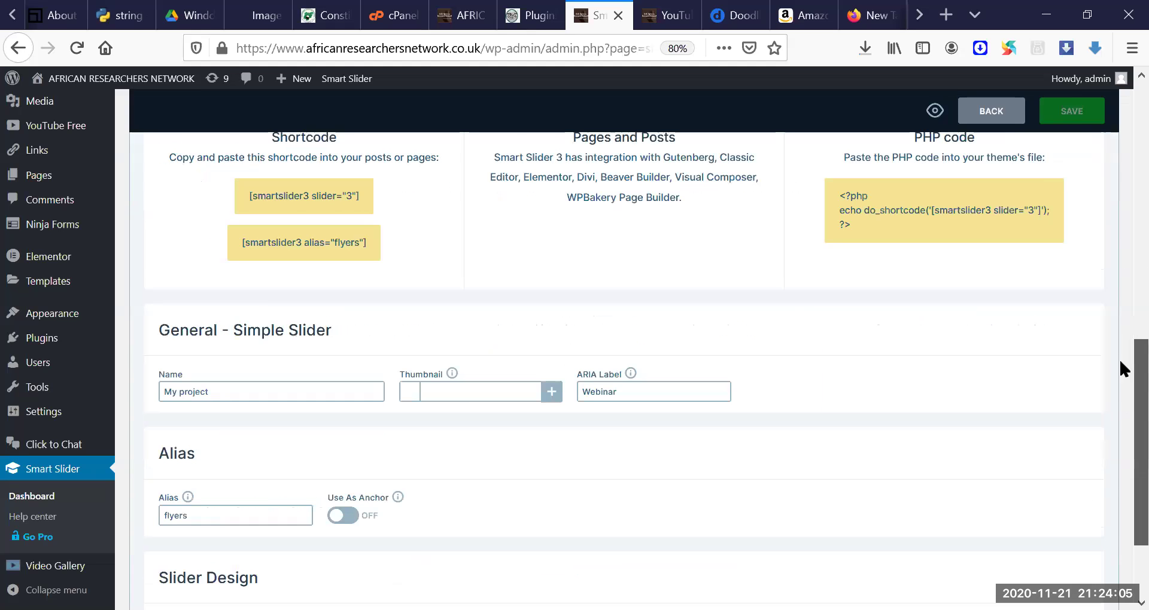
{"action": "scroll", "coordinate": [1120, 342], "scroll_direction": "up", "scroll_amount": 5}
{"action": "scroll", "coordinate": [1119, 349], "scroll_direction": "down", "scroll_amount": 1}
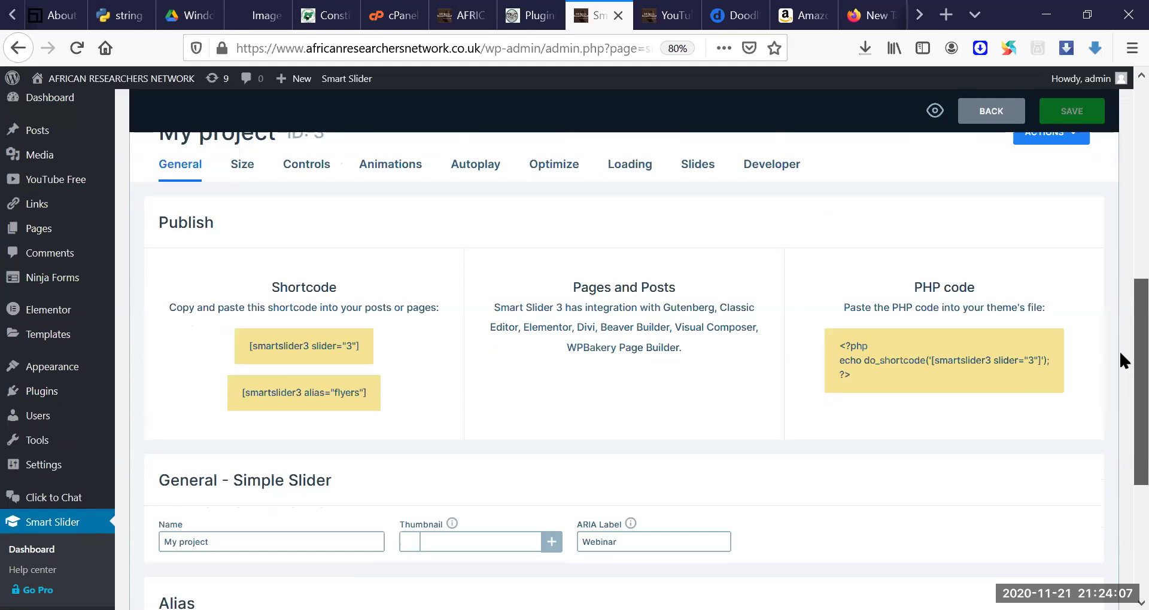
{"action": "scroll", "coordinate": [1120, 263], "scroll_direction": "down", "scroll_amount": 1}
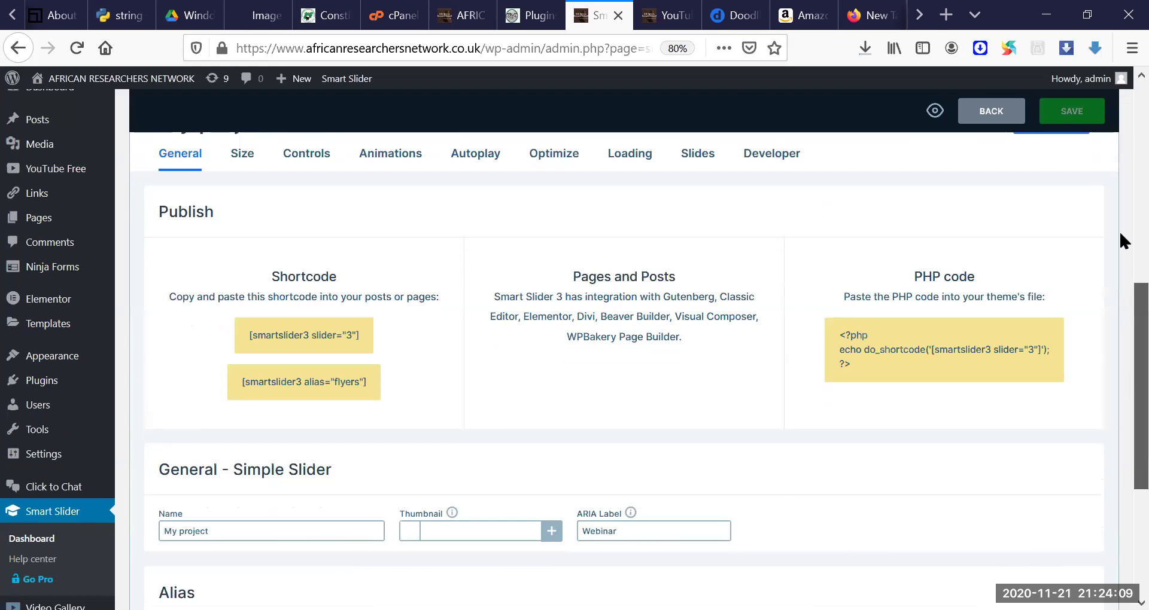
{"action": "scroll", "coordinate": [1120, 234], "scroll_direction": "up", "scroll_amount": 7}
{"action": "scroll", "coordinate": [1123, 353], "scroll_direction": "down", "scroll_amount": 8}
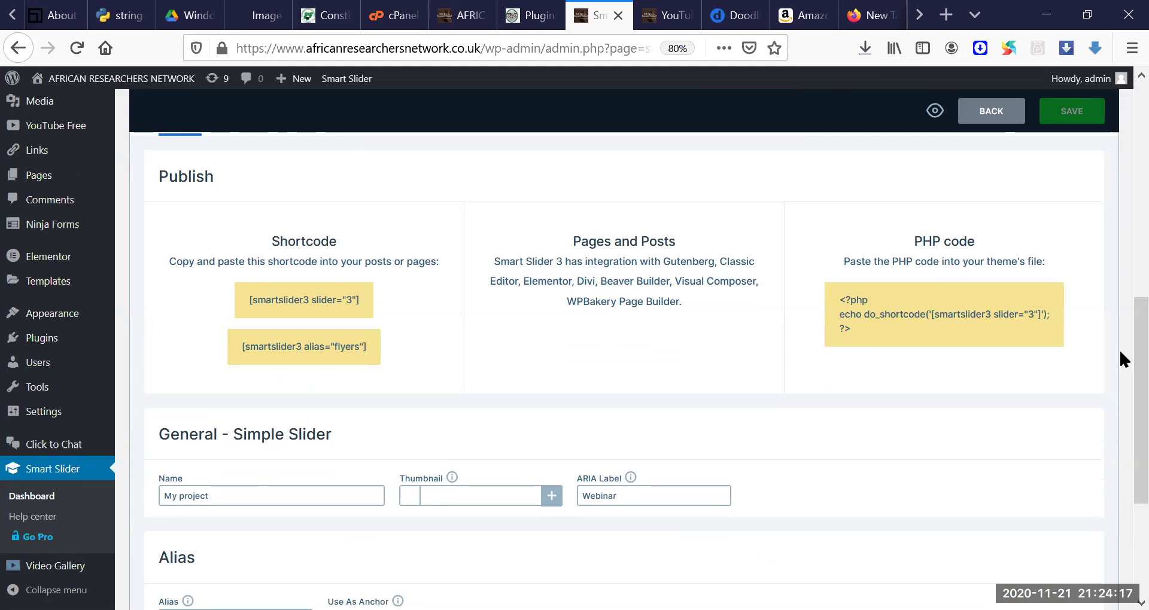
{"action": "scroll", "coordinate": [1122, 383], "scroll_direction": "down", "scroll_amount": 6}
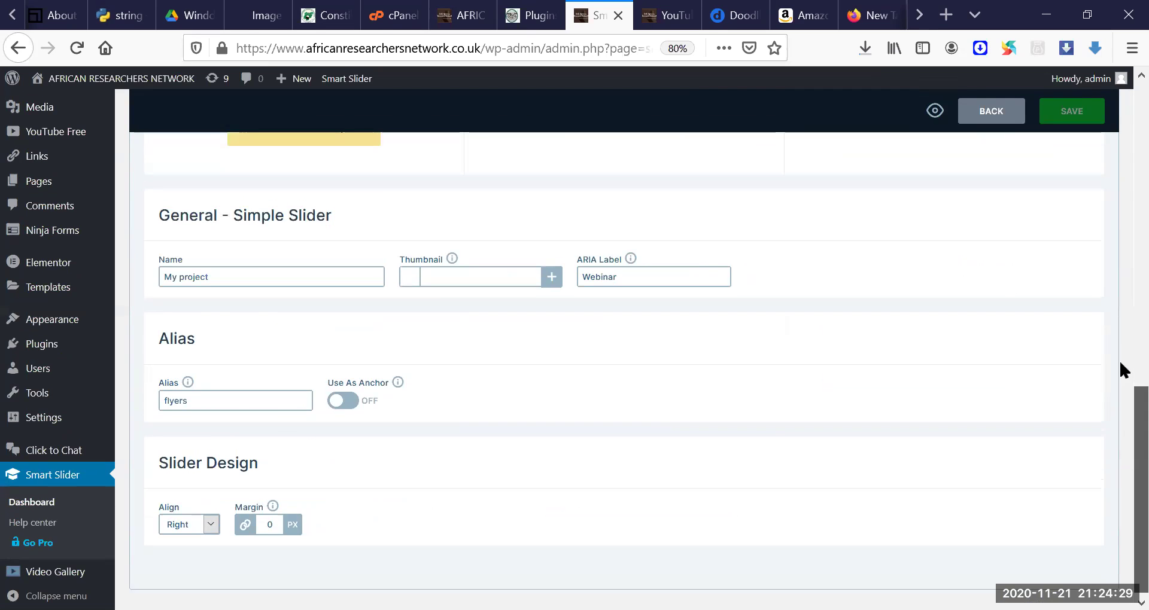
{"action": "scroll", "coordinate": [1119, 264], "scroll_direction": "up", "scroll_amount": 5}
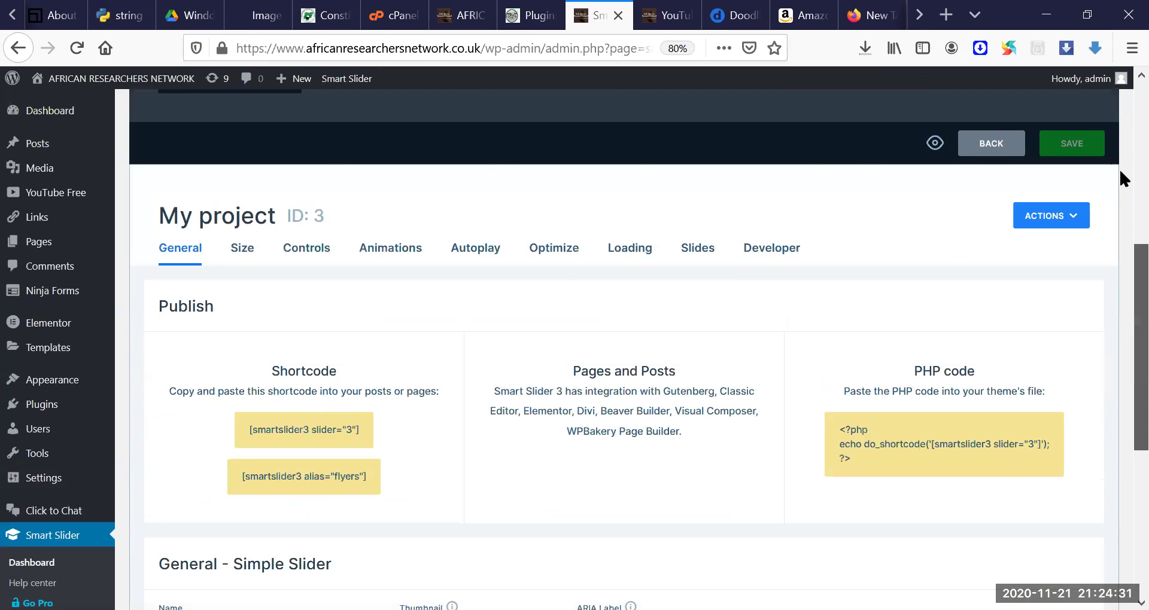
Step: Look through the slider project's Controls, Animations, Autoplay, Optimize, Slides and Loading settings
{"action": "scroll", "coordinate": [1119, 167], "scroll_direction": "up", "scroll_amount": 3}
{"action": "scroll", "coordinate": [321, 304], "scroll_direction": "down", "scroll_amount": 2}
{"action": "left_click", "coordinate": [306, 351]}
{"action": "left_click", "coordinate": [387, 346]}
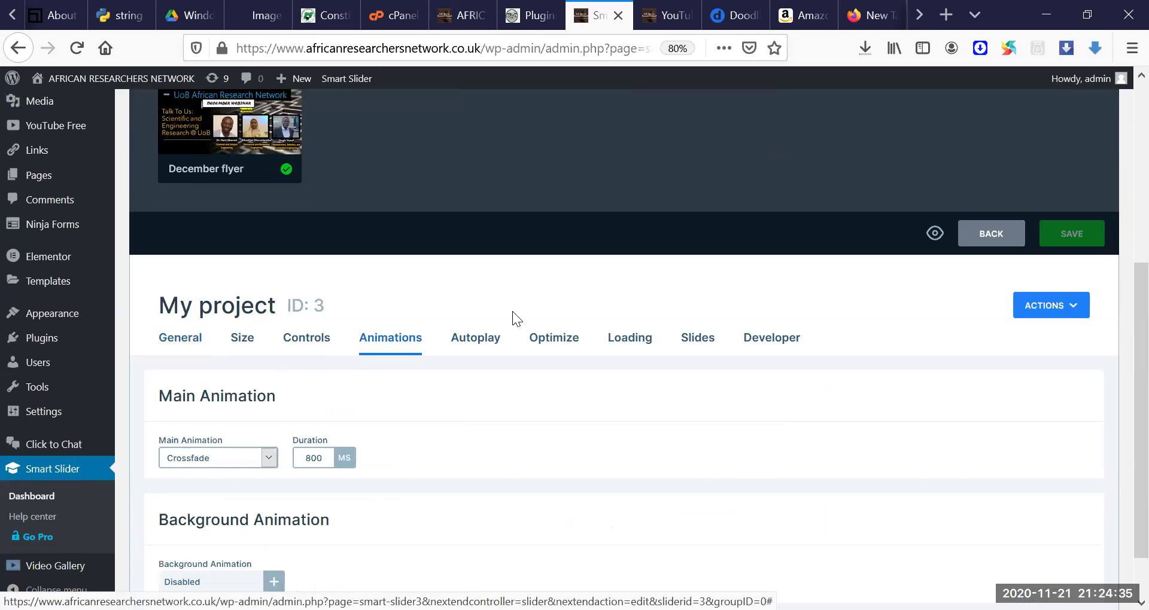
{"action": "left_click", "coordinate": [476, 346]}
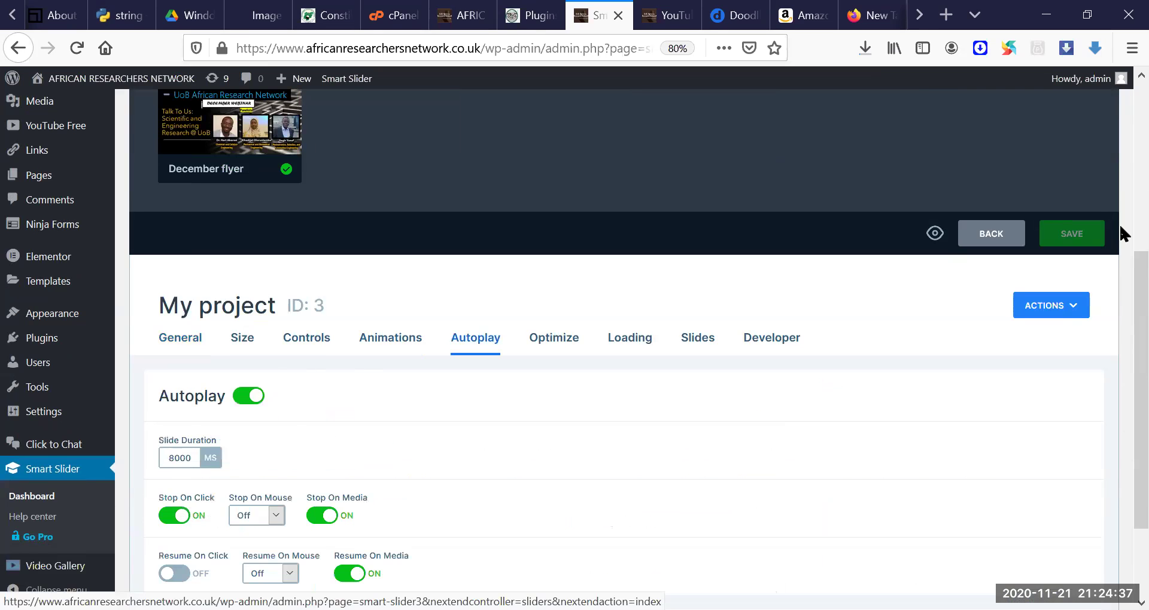
{"action": "scroll", "coordinate": [1122, 419], "scroll_direction": "up", "scroll_amount": 5}
{"action": "scroll", "coordinate": [885, 419], "scroll_direction": "down", "scroll_amount": 7}
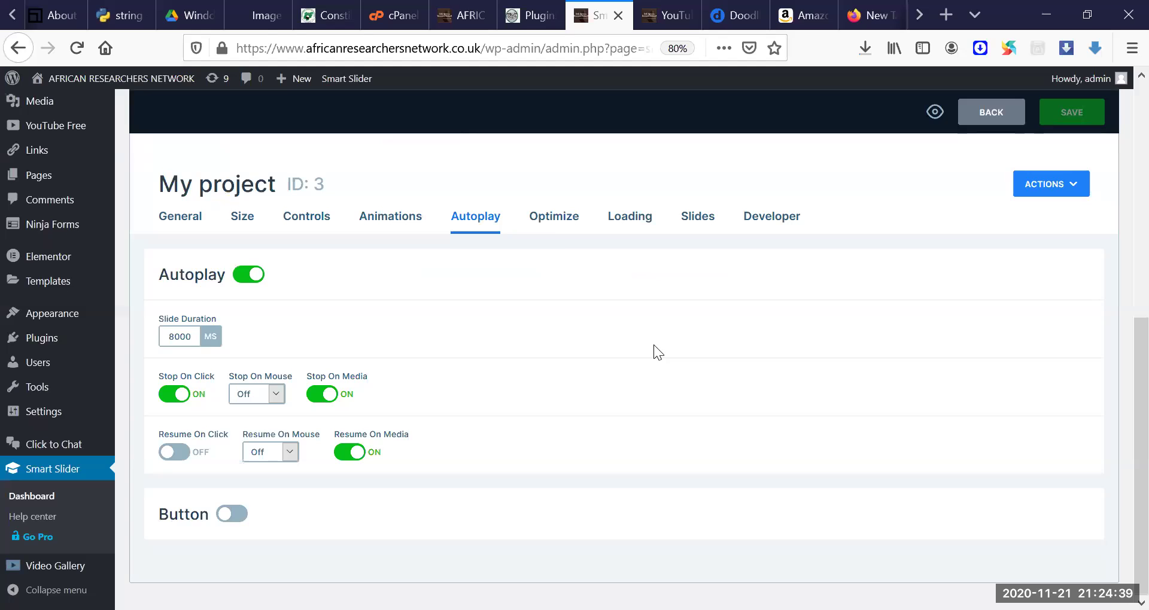
{"action": "left_click", "coordinate": [550, 226]}
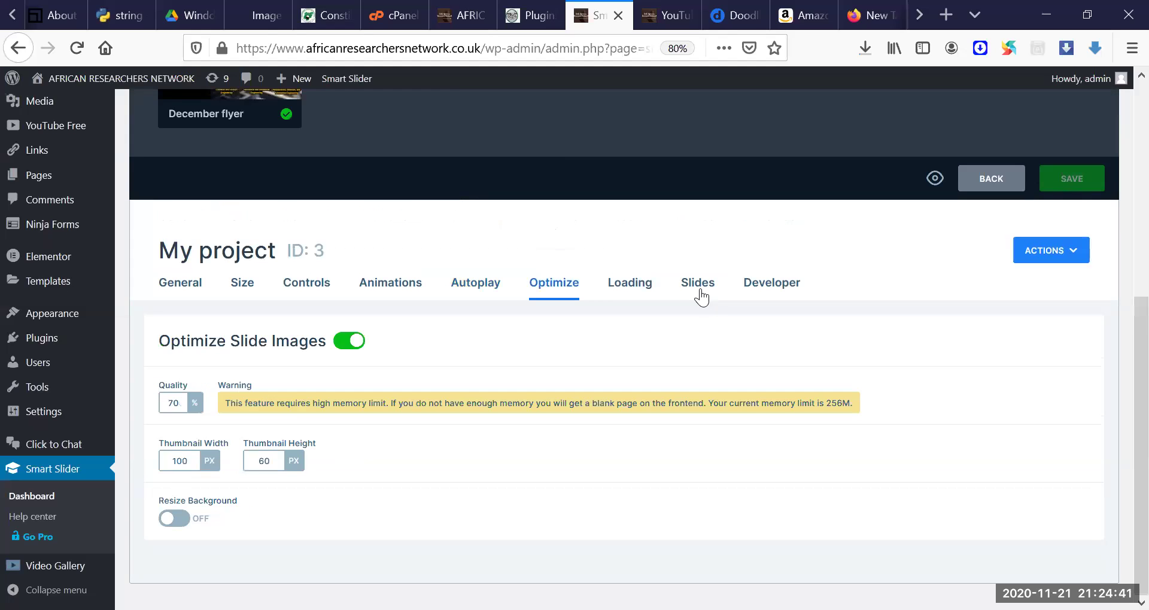
{"action": "left_click", "coordinate": [697, 284]}
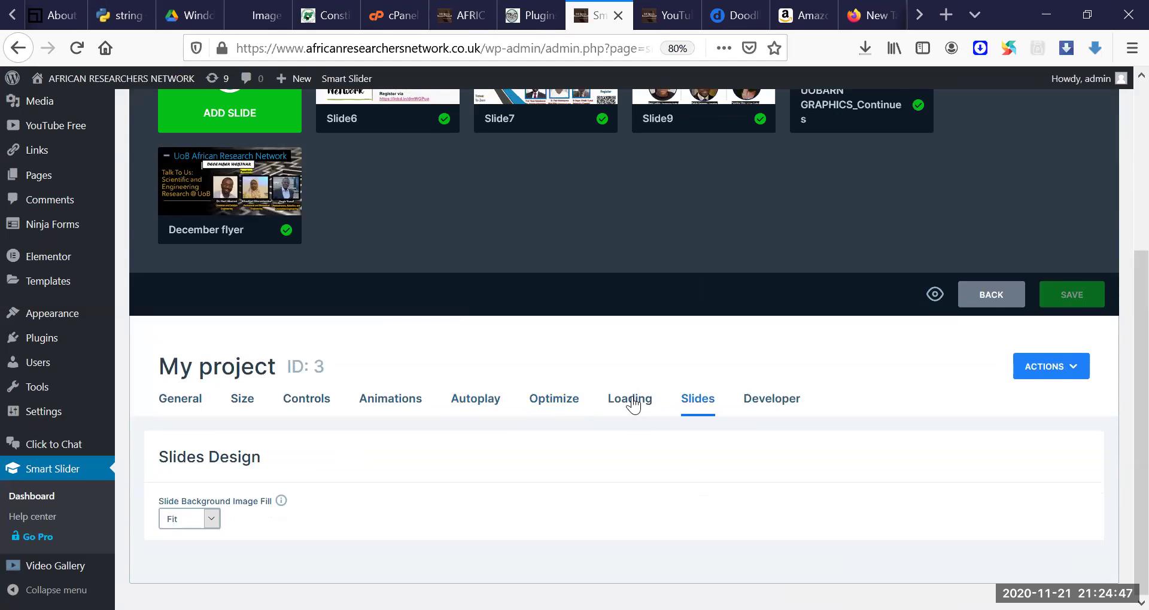
{"action": "left_click", "coordinate": [633, 405]}
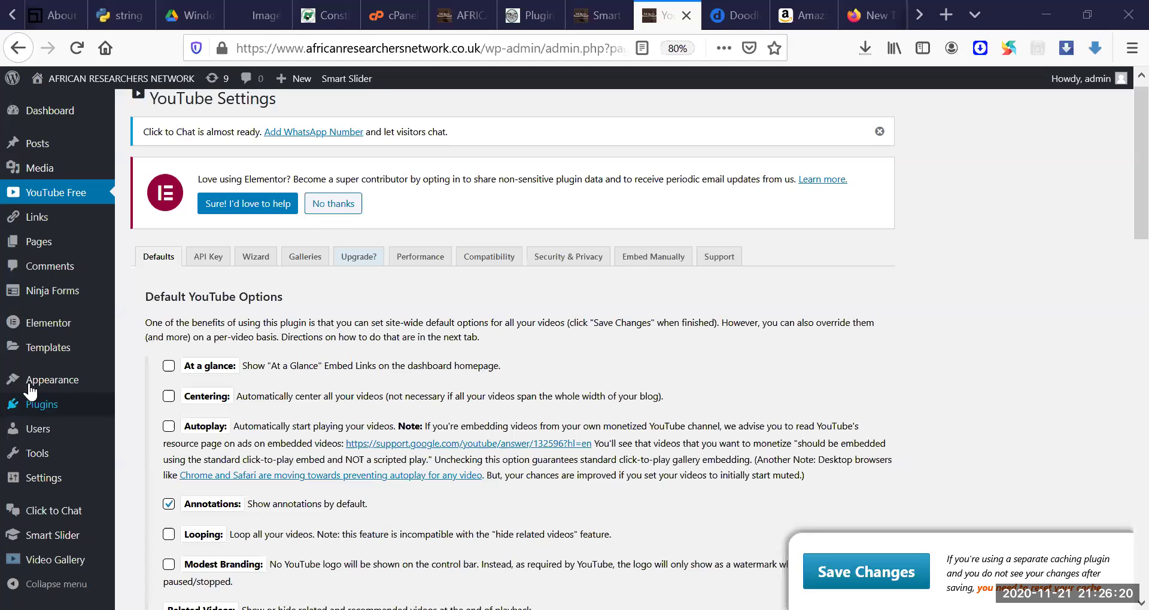
Step: Open the African Researchers Network site's menu editor and review the structure of the Primary Menu
{"action": "mouse_move", "coordinate": [70, 383]}
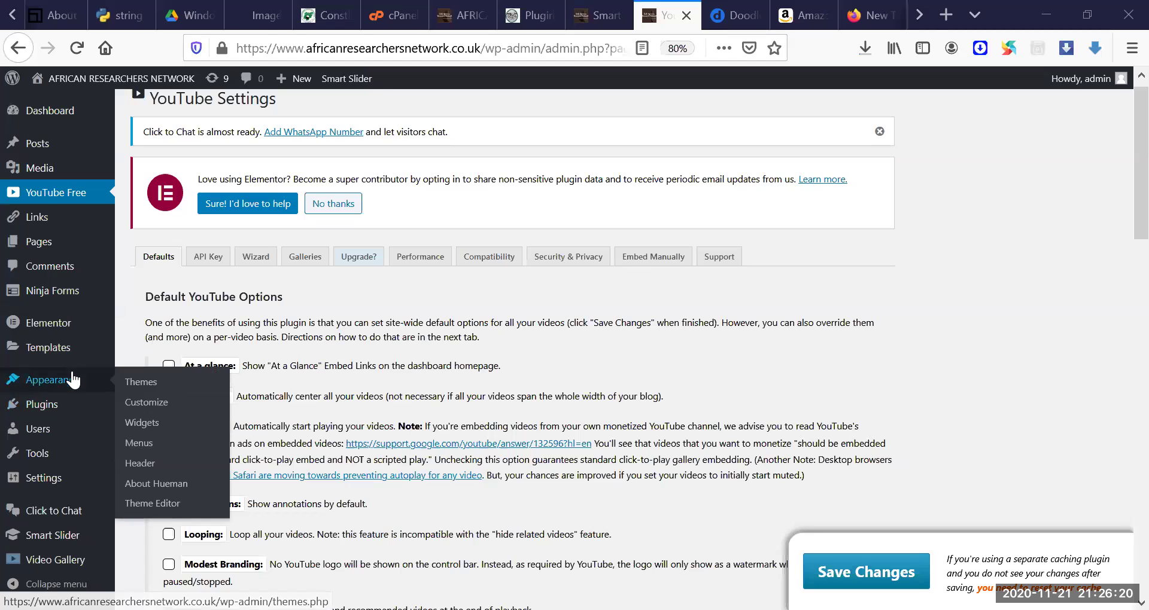
{"action": "left_click", "coordinate": [145, 445]}
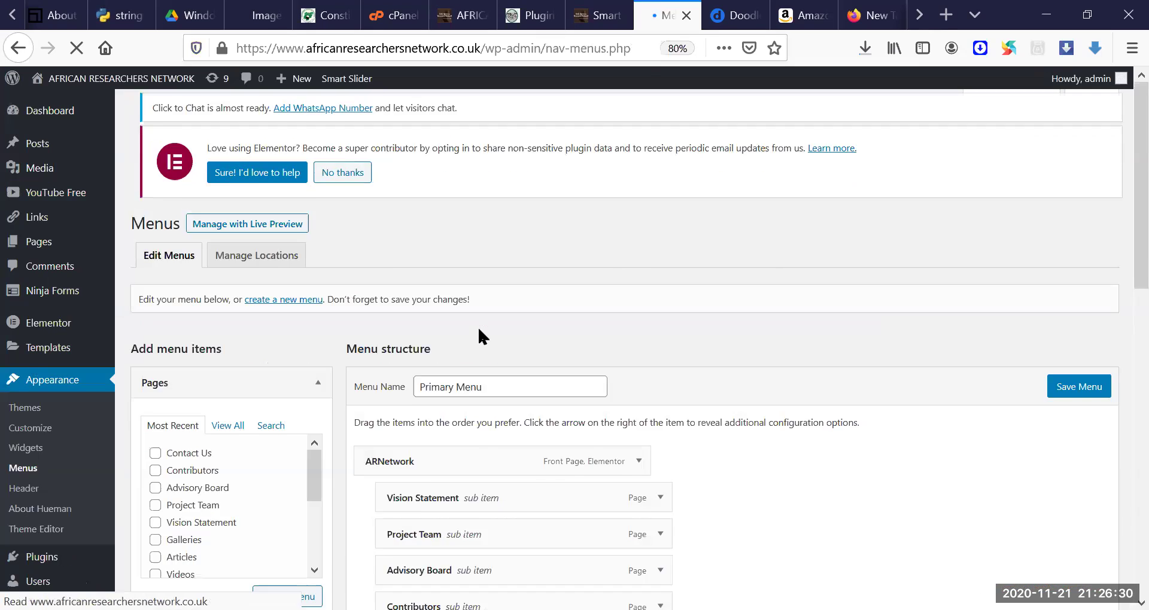
{"action": "scroll", "coordinate": [1121, 267], "scroll_direction": "down", "scroll_amount": 4}
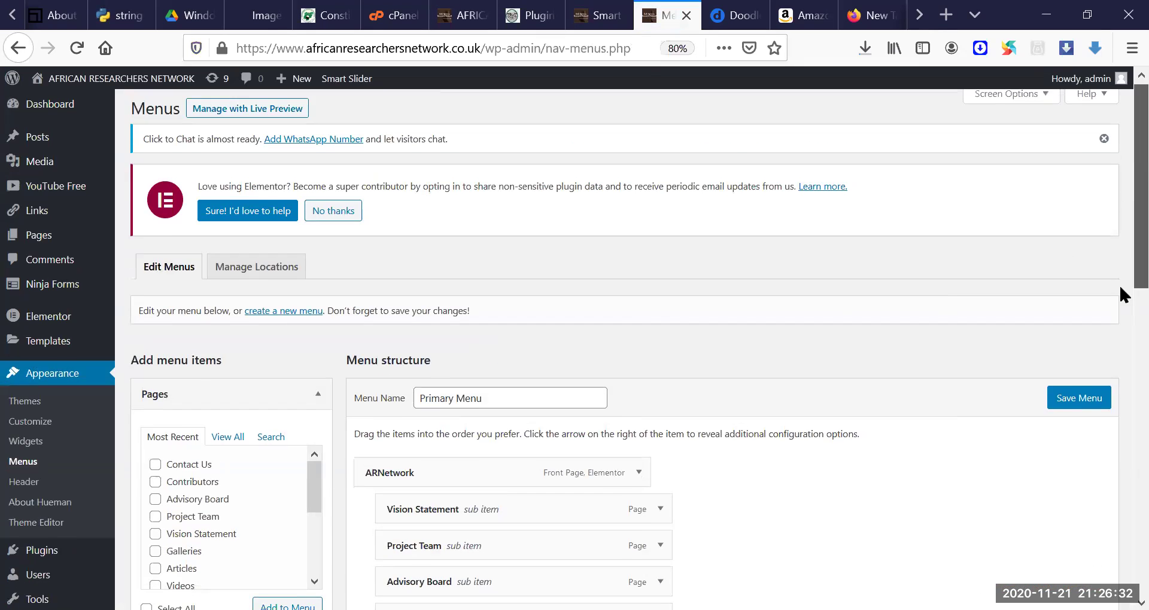
{"action": "scroll", "coordinate": [1124, 302], "scroll_direction": "up", "scroll_amount": 1}
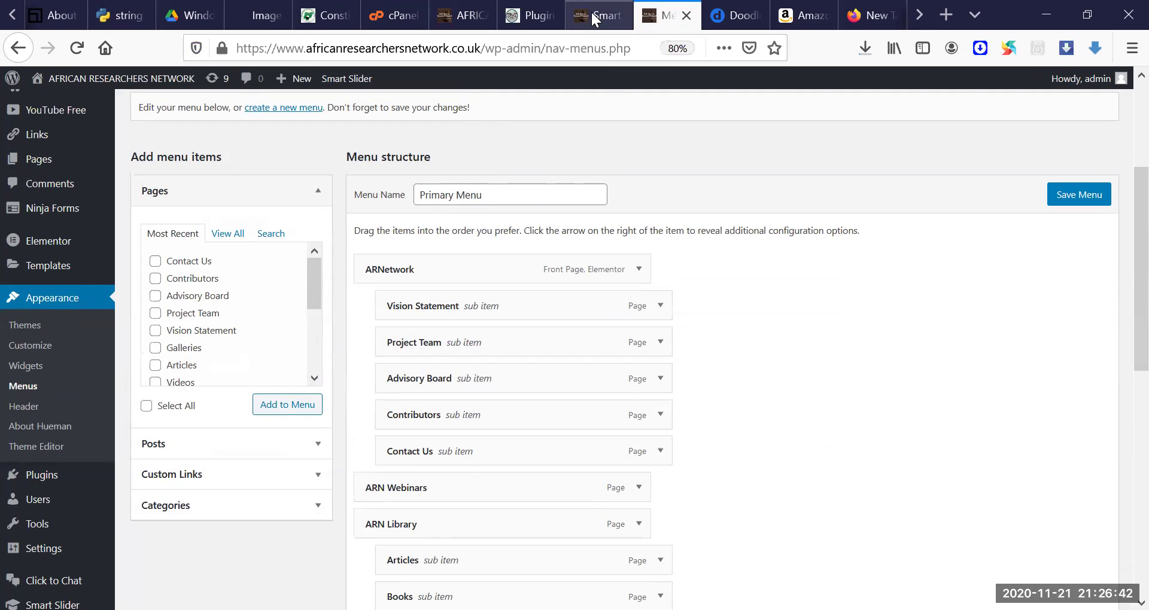
Step: Open the menu editor of the Music Therapist Association of Nigeria site and review the available pages and menu settings
{"action": "left_click", "coordinate": [531, 16]}
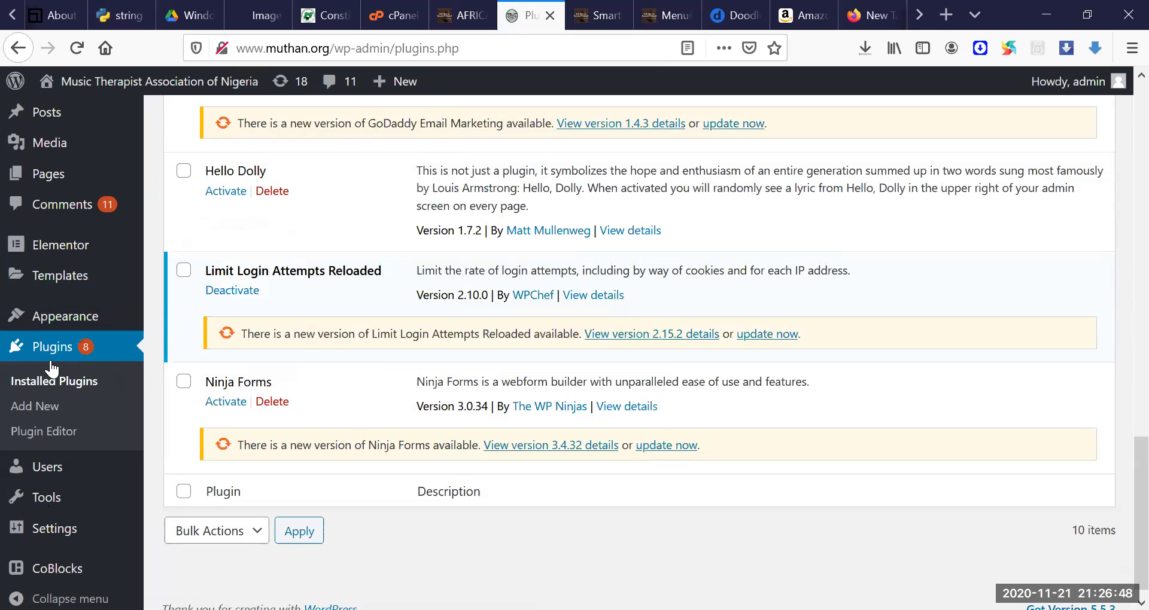
{"action": "mouse_move", "coordinate": [84, 316]}
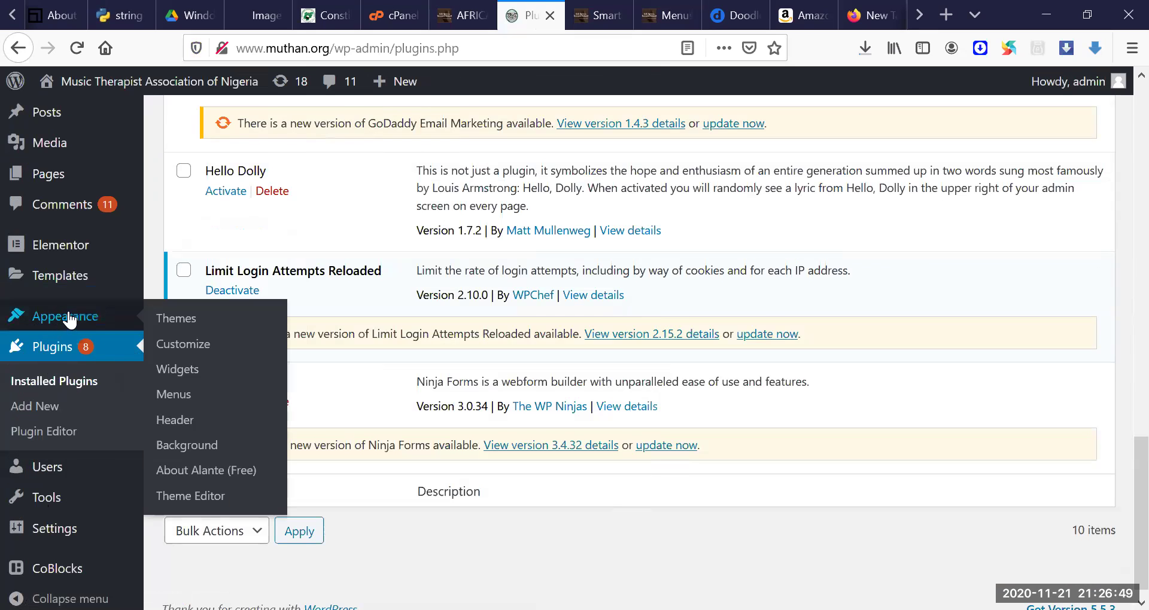
{"action": "left_click", "coordinate": [183, 399]}
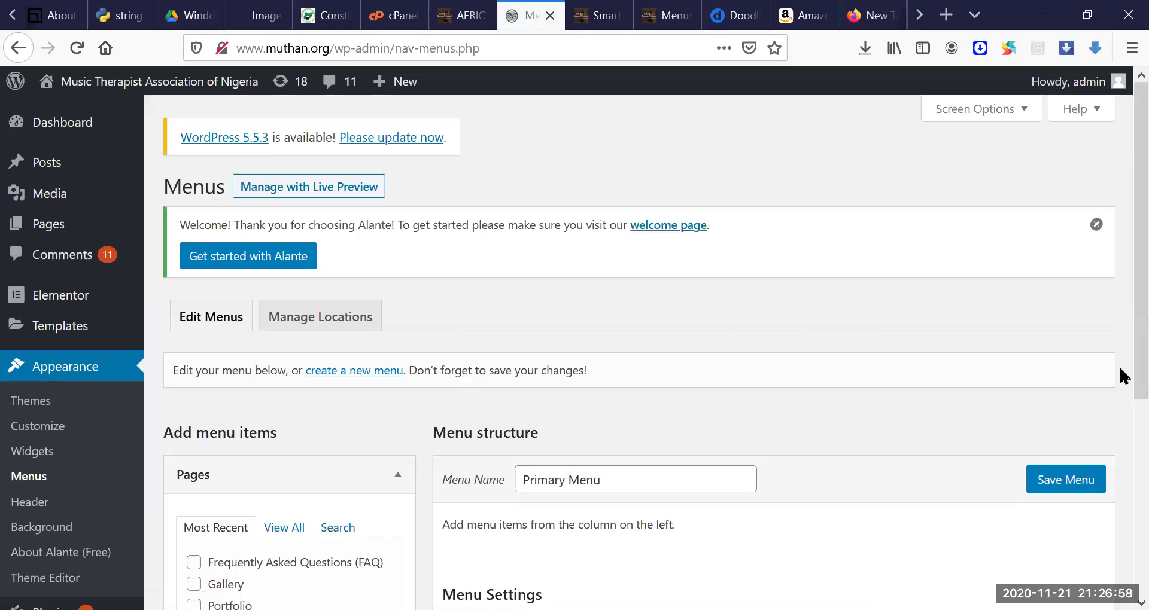
{"action": "scroll", "coordinate": [1107, 519], "scroll_direction": "down", "scroll_amount": 5}
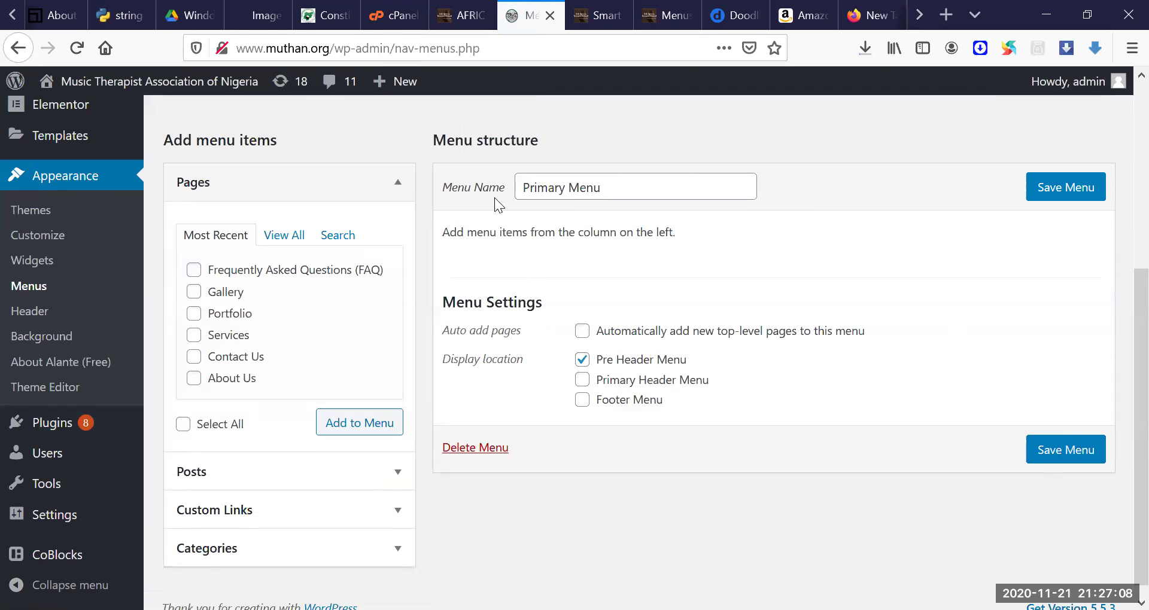
Step: View the navigation menu on the pan-edu.org Constitution page
{"action": "left_click", "coordinate": [317, 14]}
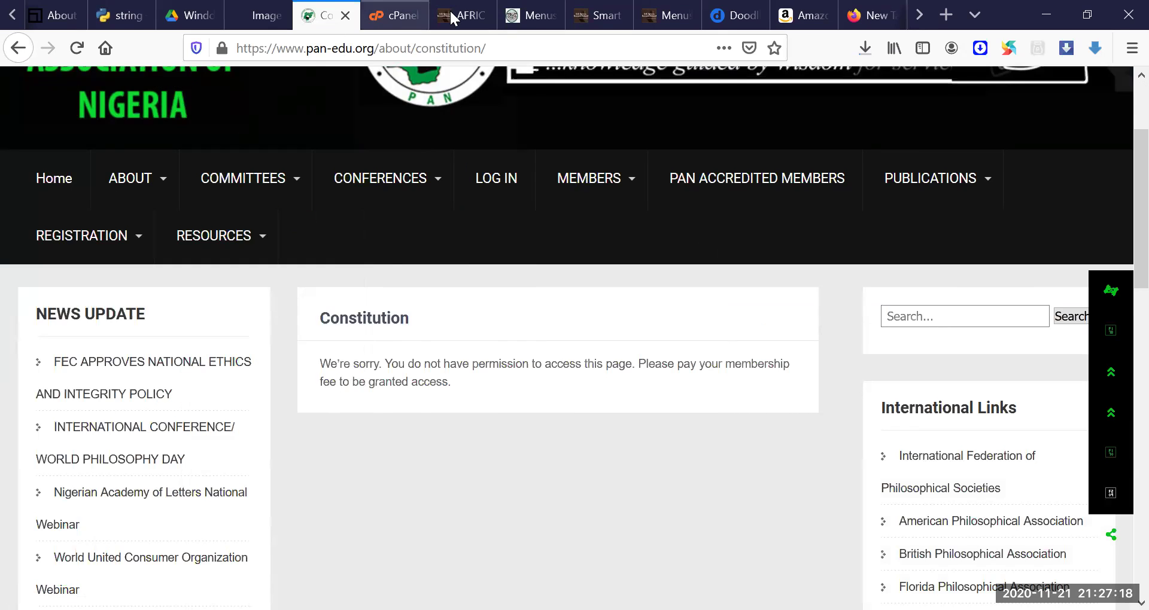
{"action": "left_click", "coordinate": [278, 17]}
{"action": "left_click", "coordinate": [312, 13]}
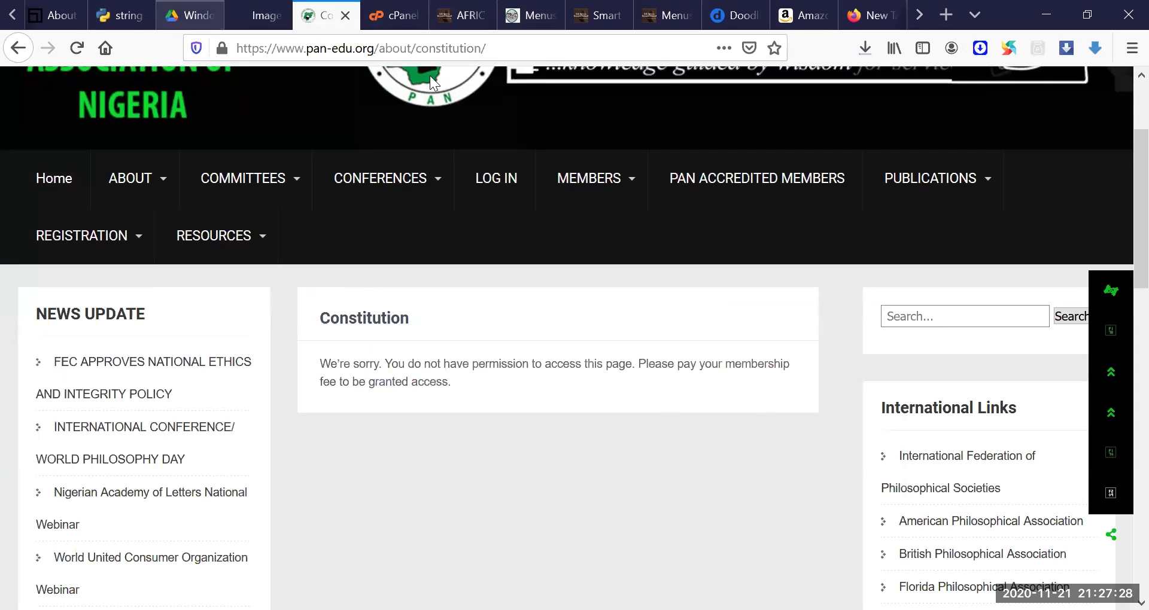
Step: Load afrothinkitright.com in place of the Google Drive page
{"action": "left_click", "coordinate": [190, 15]}
{"action": "left_click", "coordinate": [423, 48]}
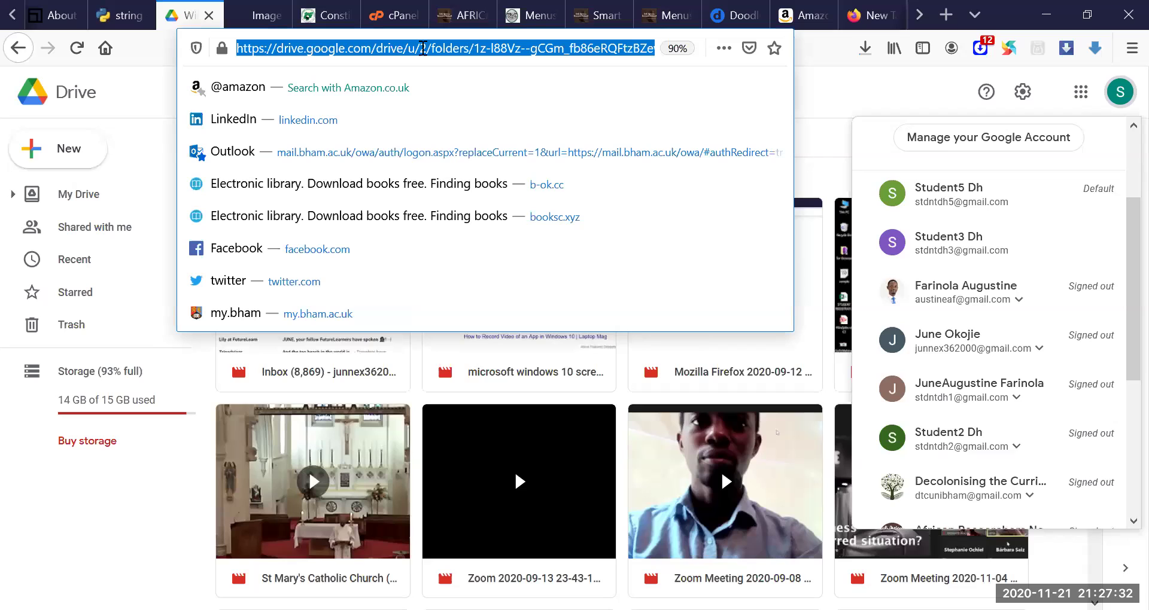
{"action": "type", "text": "a"}
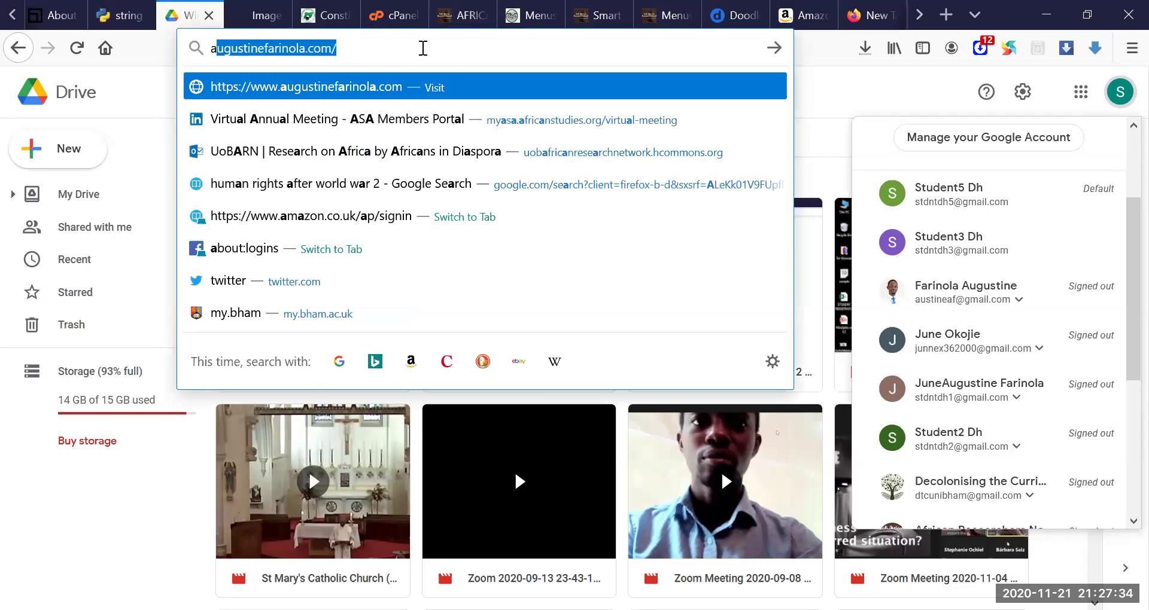
{"action": "type", "text": "fro"}
{"action": "key", "text": "Right"}
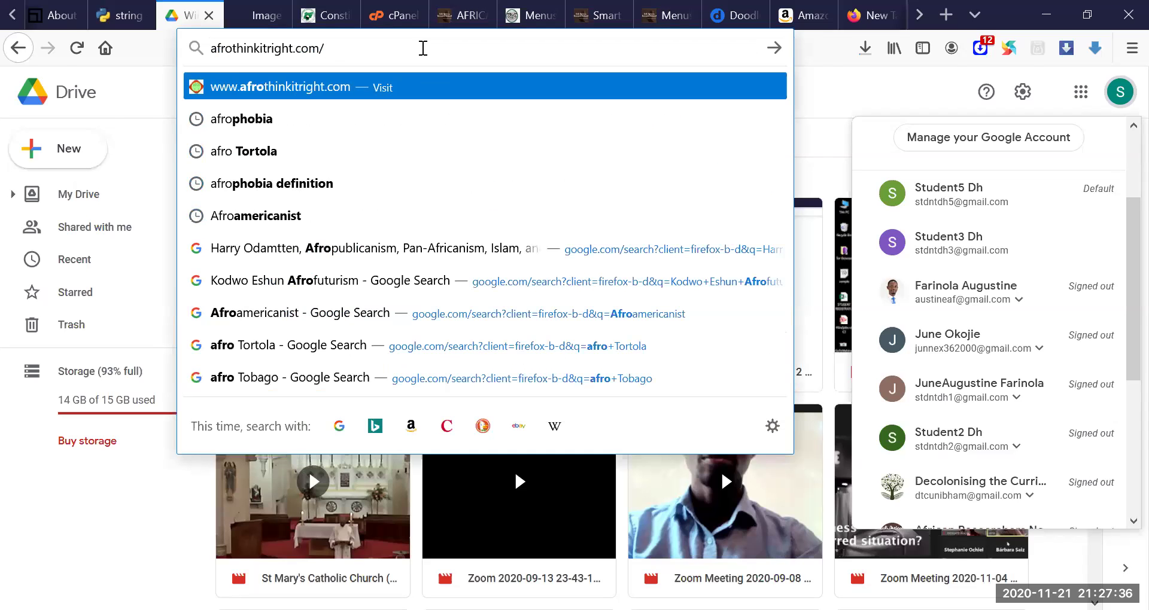
{"action": "key", "text": "Return"}
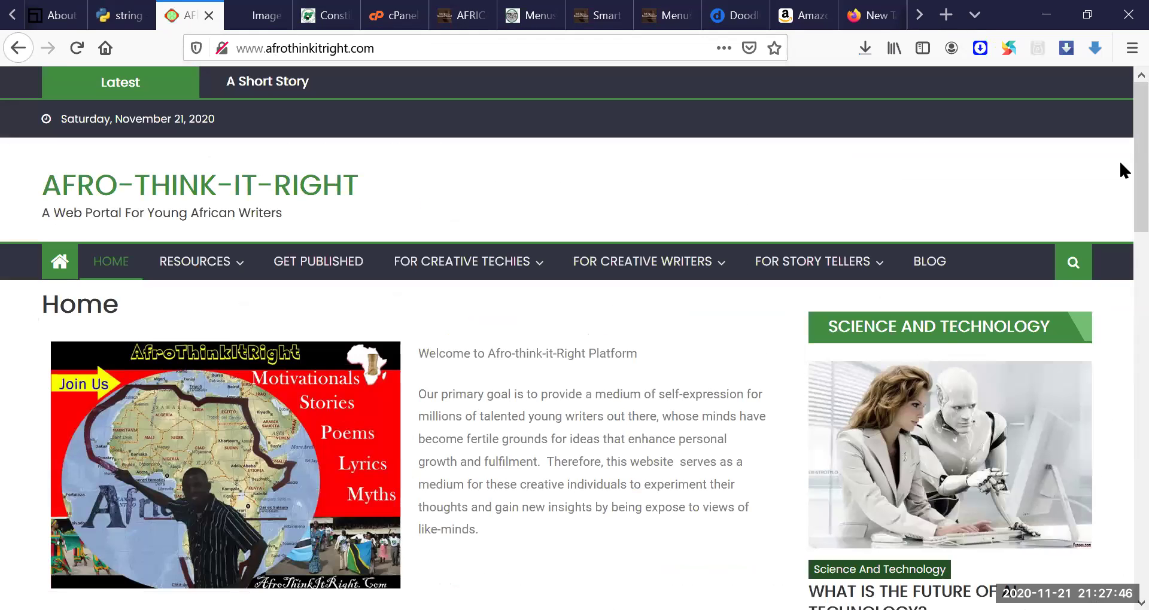
Step: Examine the navigation bar on afrothinkitright.com, including the For Creative Techies and For Creative Writers submenus
{"action": "scroll", "coordinate": [177, 249], "scroll_direction": "down", "scroll_amount": 1}
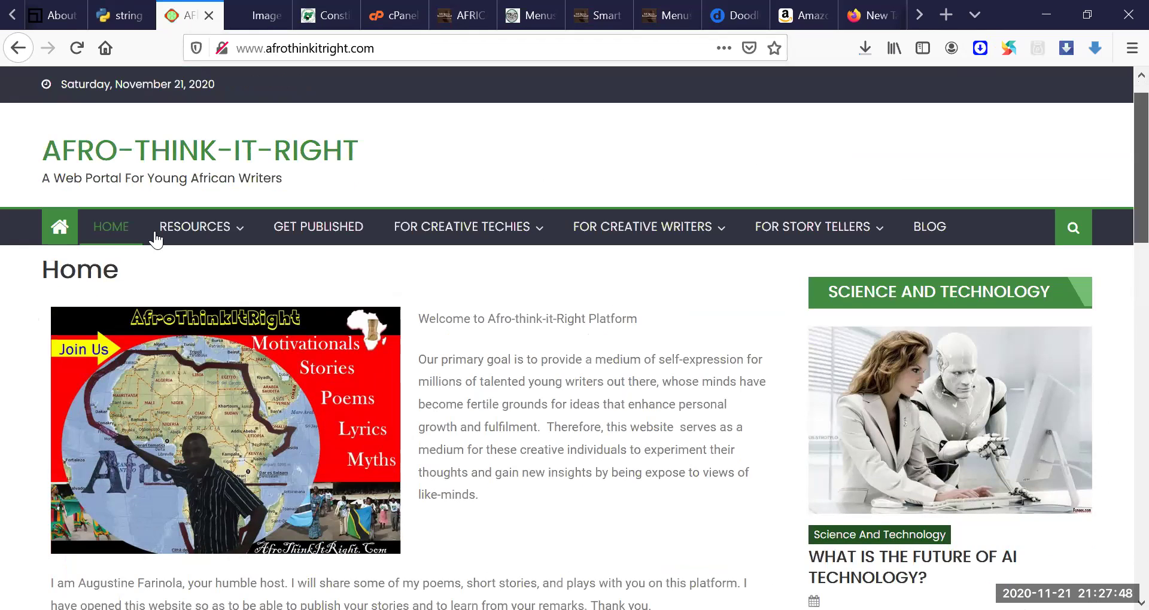
{"action": "mouse_move", "coordinate": [151, 241]}
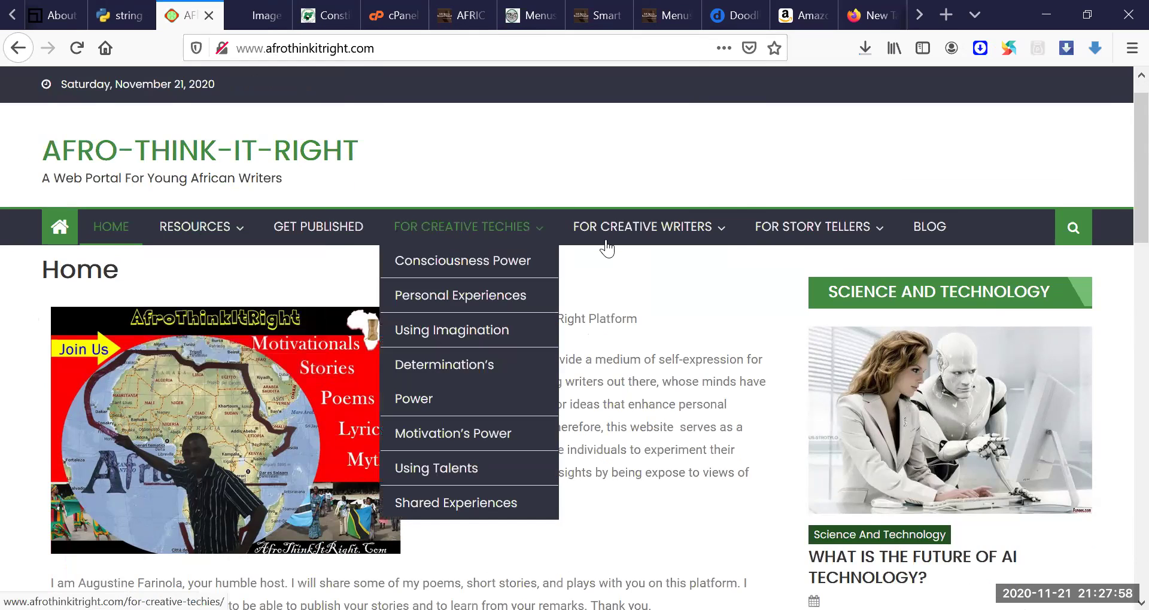
{"action": "mouse_move", "coordinate": [666, 366]}
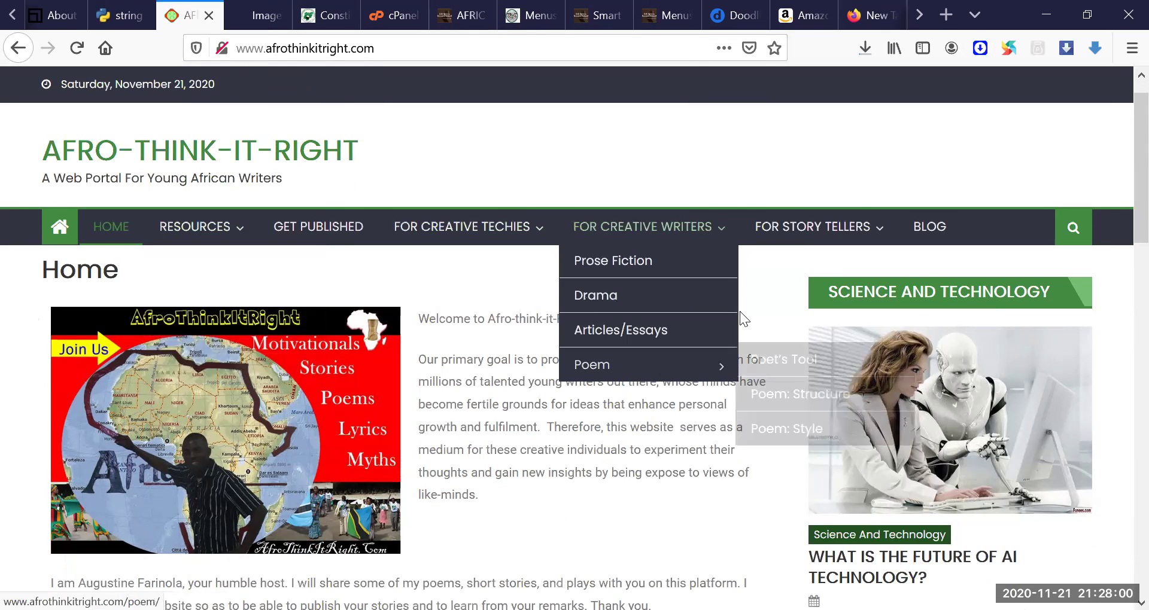
{"action": "mouse_move", "coordinate": [861, 231]}
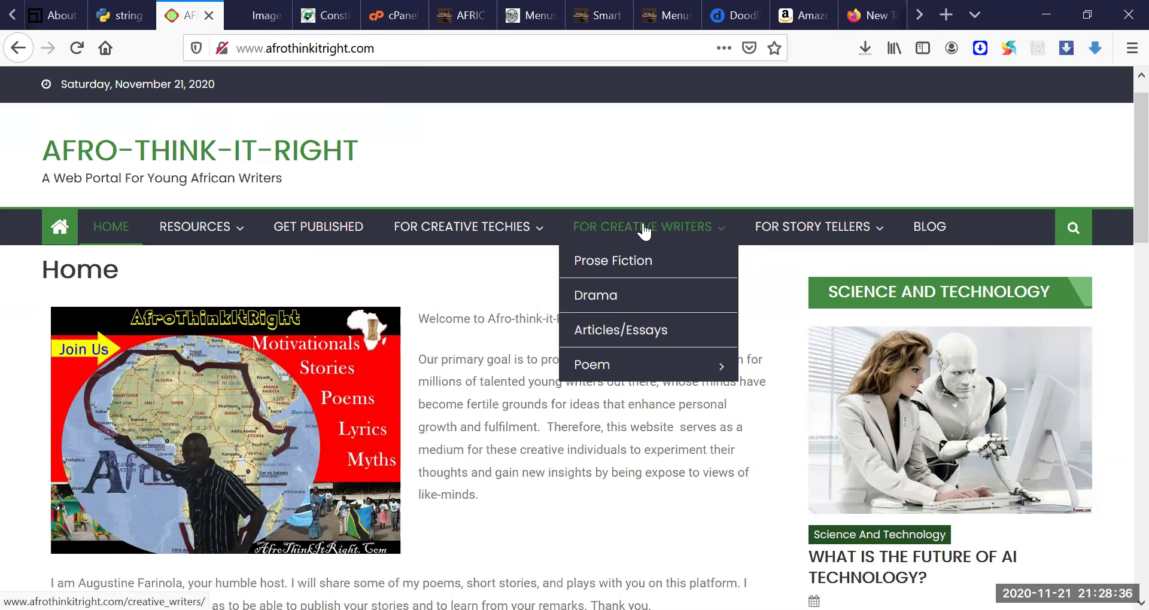
{"action": "left_click_drag", "start_coordinate": [1141, 167], "coordinate": [1141, 507]}
{"action": "left_click_drag", "start_coordinate": [689, 2], "coordinate": [664, 14]}
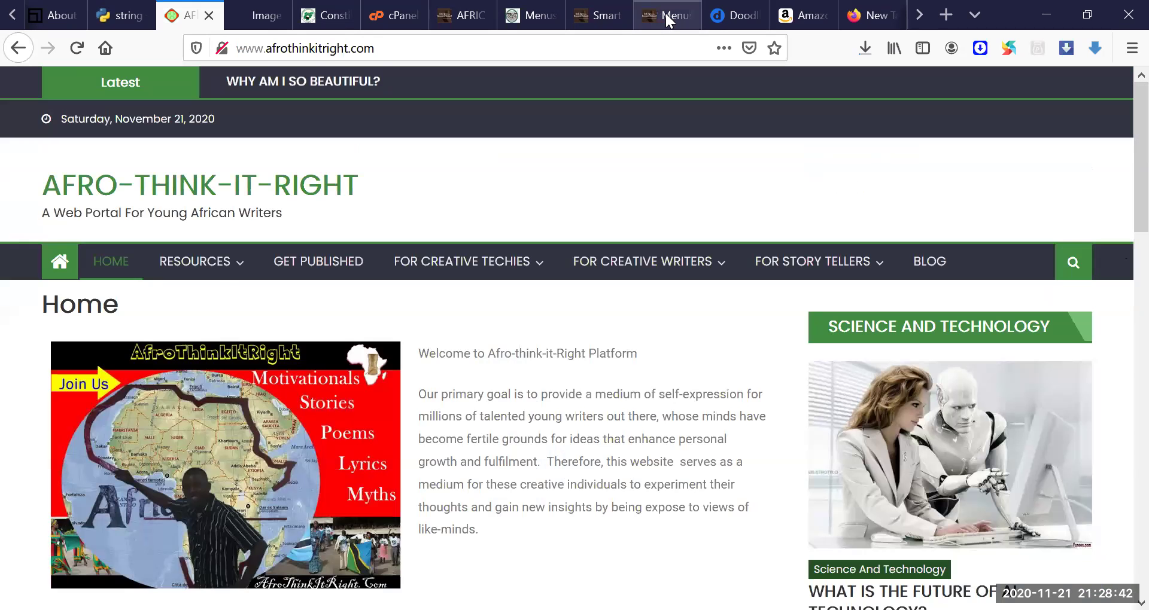
Step: Load africanresearchersnetwork.co.uk in the blank browser tab
{"action": "left_click", "coordinate": [668, 18]}
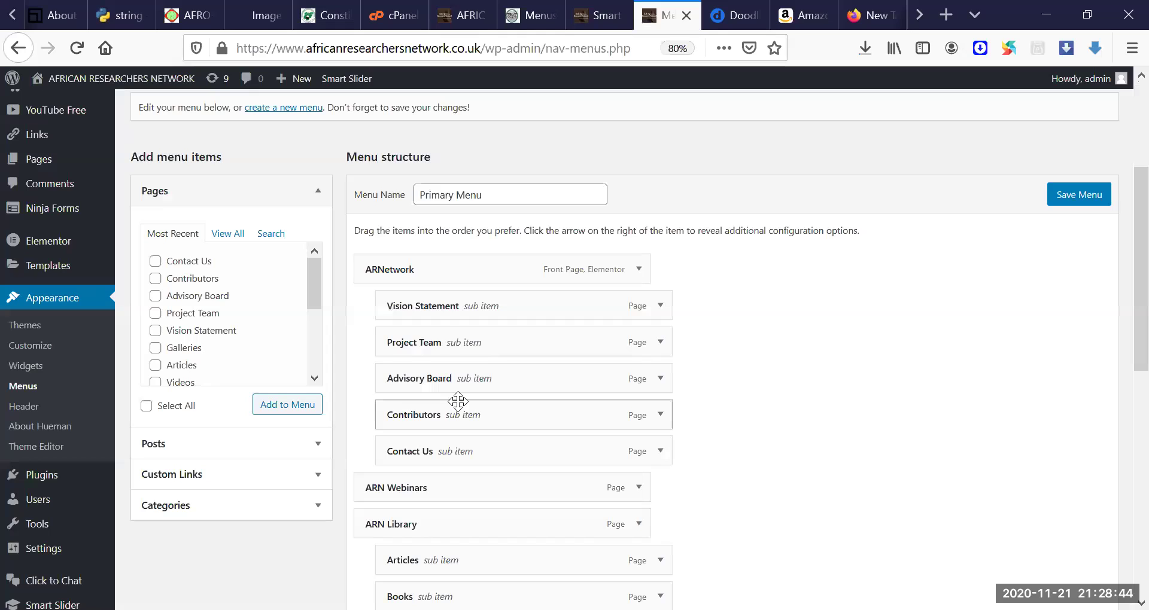
{"action": "left_click", "coordinate": [580, 14]}
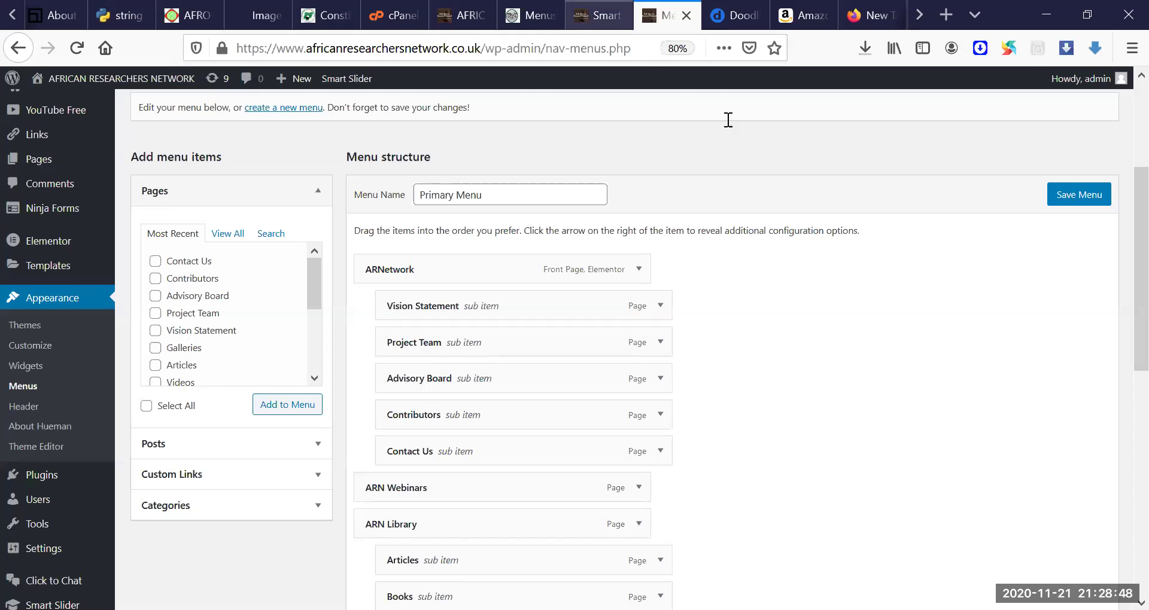
{"action": "left_click", "coordinate": [848, 19]}
{"action": "left_click", "coordinate": [530, 43]}
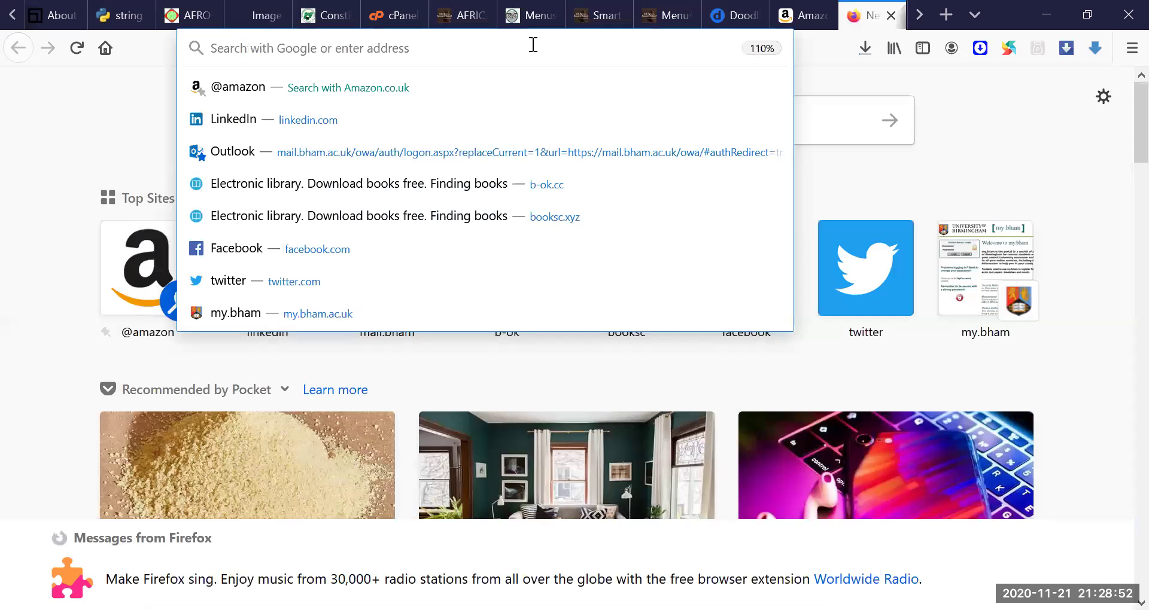
{"action": "type", "text": "af"}
{"action": "key", "text": "Return"}
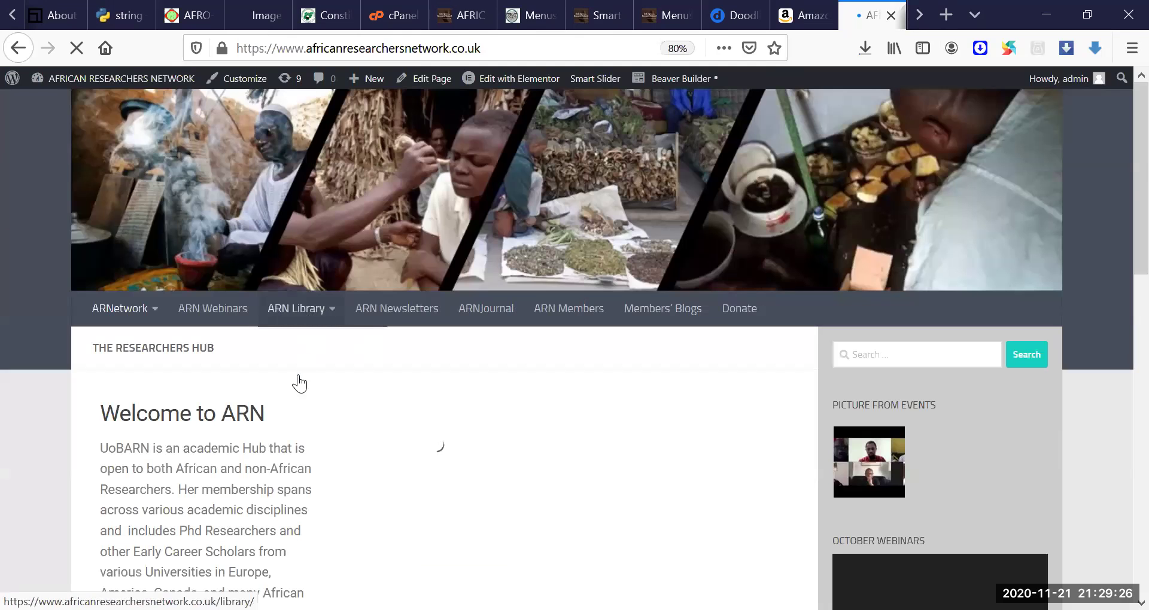
Step: View the ARN Library submenu on the live site and open its Articles page
{"action": "mouse_move", "coordinate": [320, 312]}
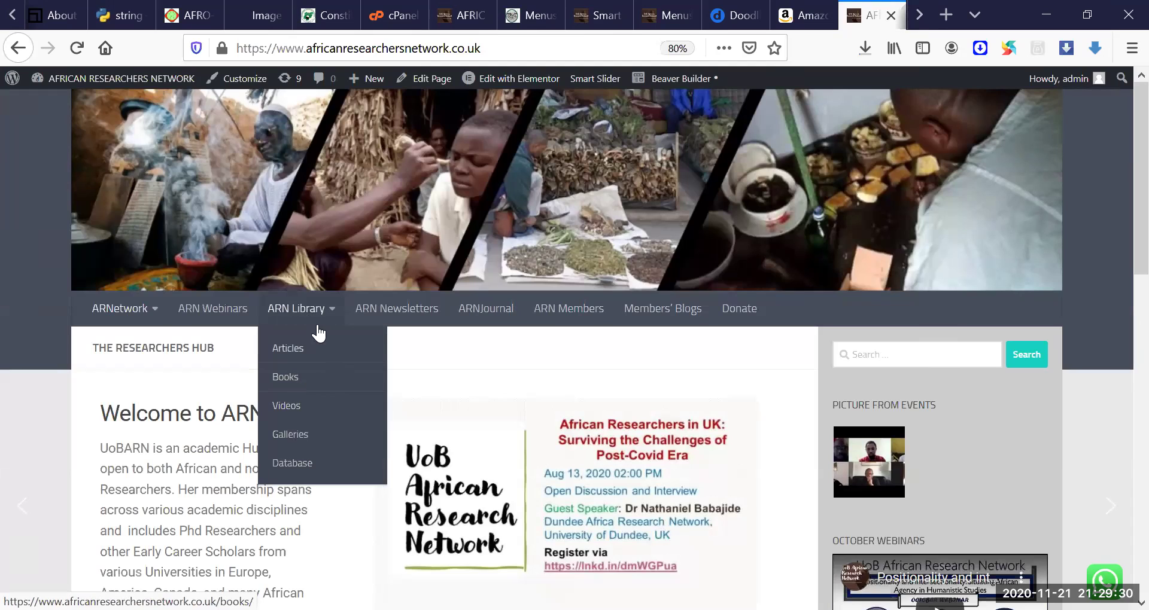
{"action": "left_click", "coordinate": [299, 353]}
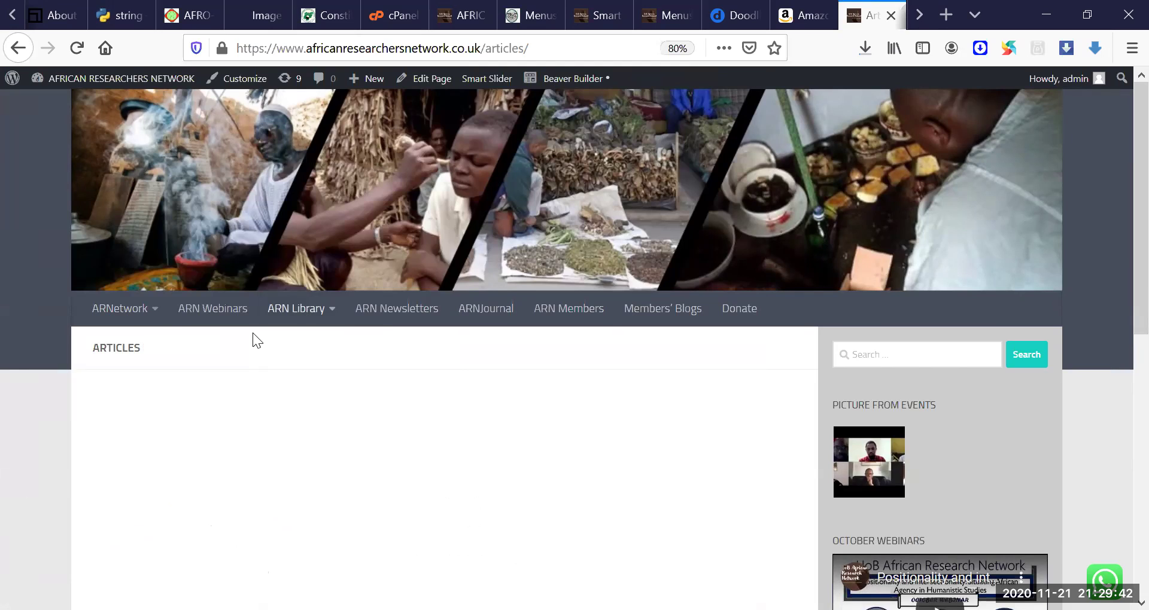
{"action": "left_click", "coordinate": [123, 308]}
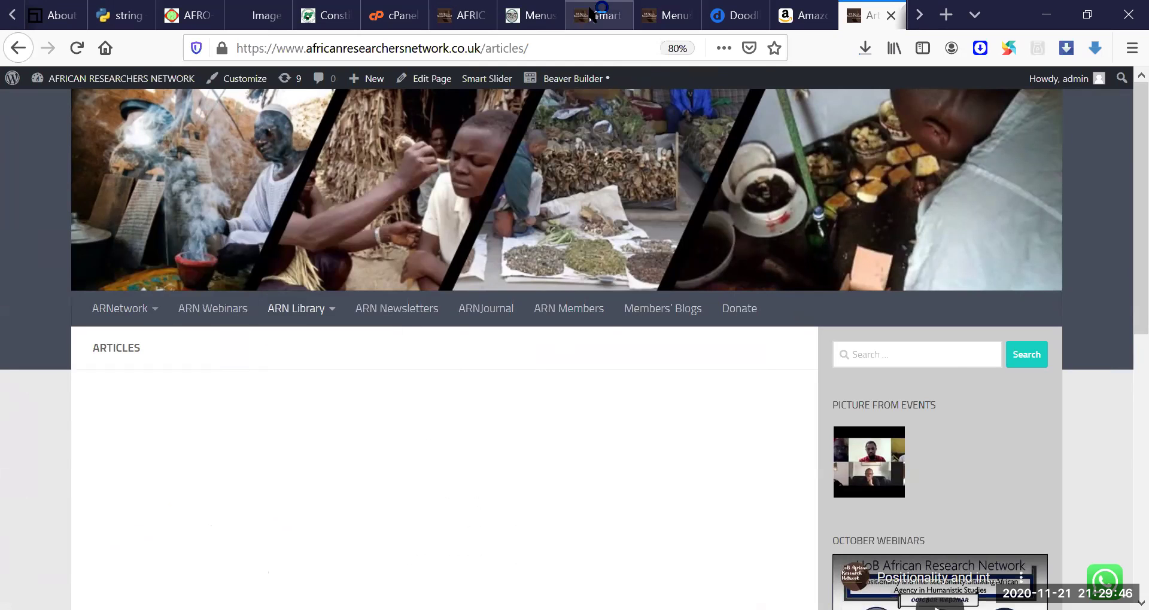
Step: Return to the menu editor and compare the ARNetwork and ARN Library sub-items of the Primary Menu
{"action": "left_click", "coordinate": [659, 14]}
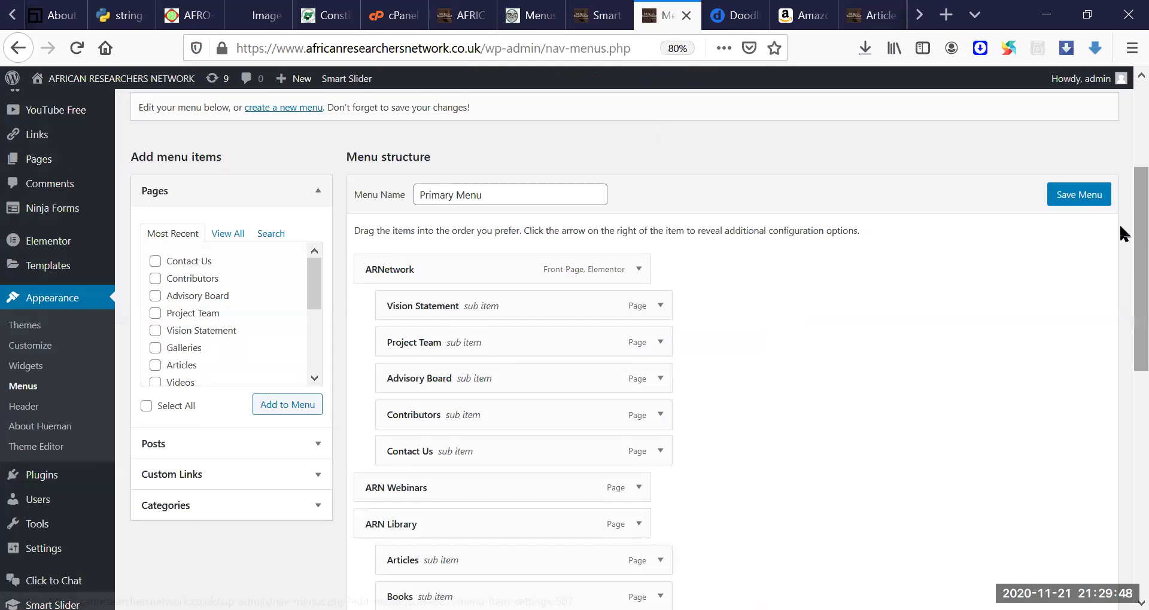
{"action": "scroll", "coordinate": [1125, 263], "scroll_direction": "down", "scroll_amount": 2}
{"action": "scroll", "coordinate": [359, 162], "scroll_direction": "down", "scroll_amount": 1}
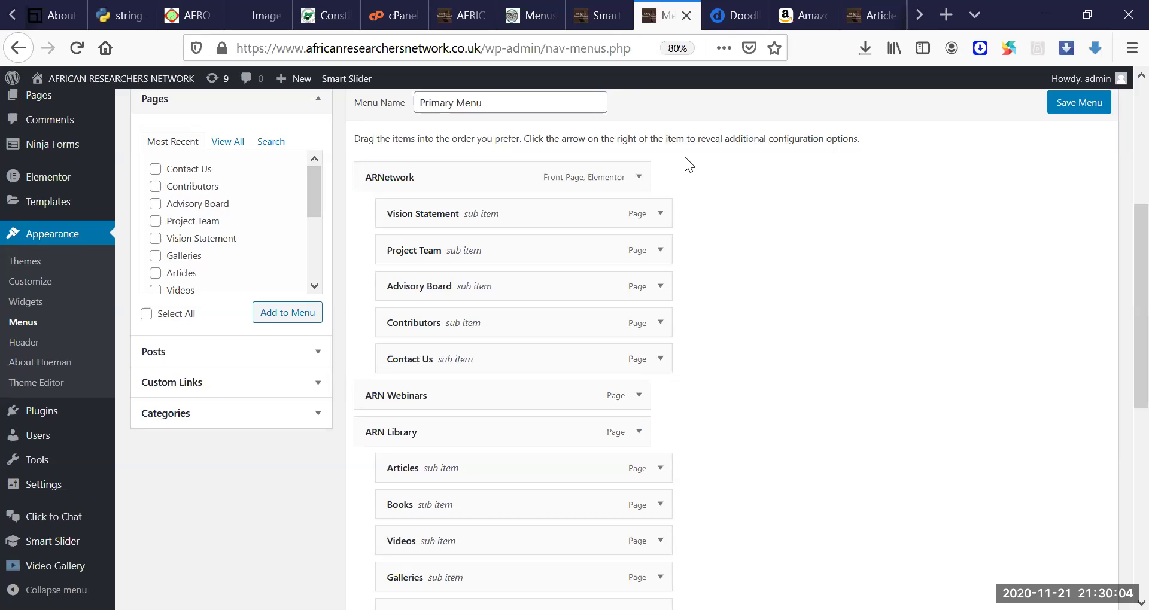
Step: Open the African Researchers Network site's list of pages, look through it and start a new page
{"action": "left_click", "coordinate": [592, 13]}
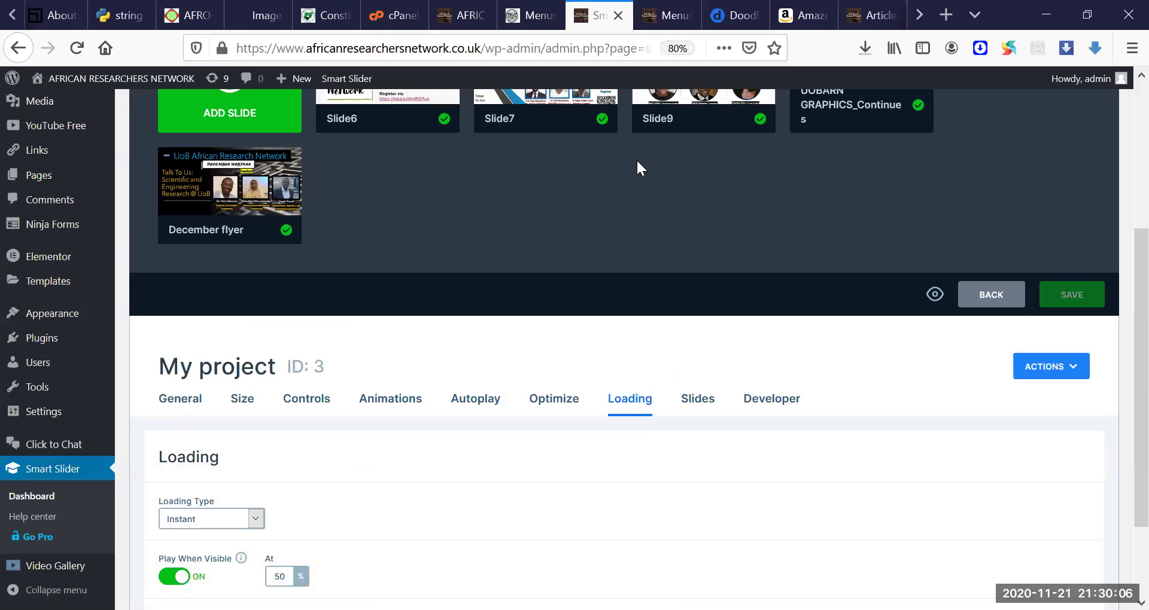
{"action": "mouse_move", "coordinate": [45, 183]}
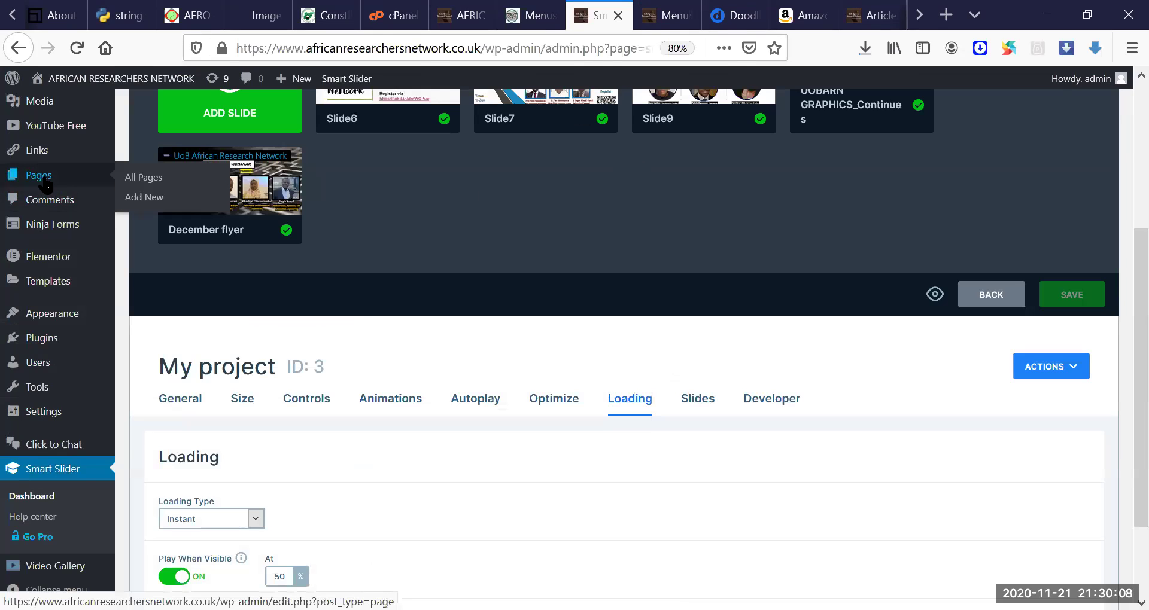
{"action": "left_click", "coordinate": [39, 184]}
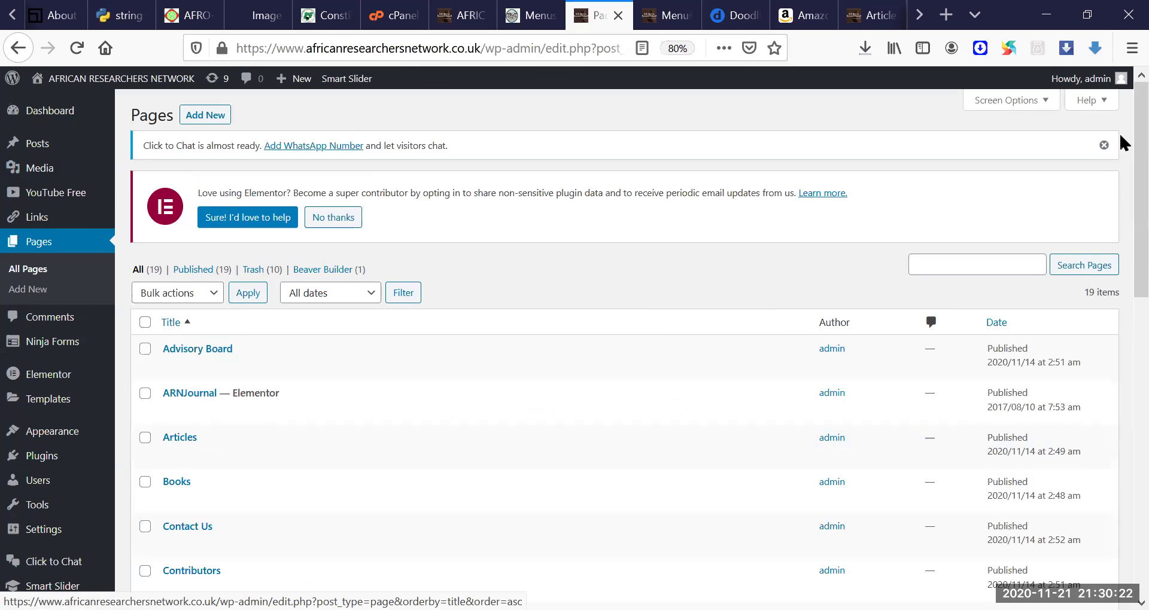
{"action": "scroll", "coordinate": [1120, 202], "scroll_direction": "down", "scroll_amount": 2}
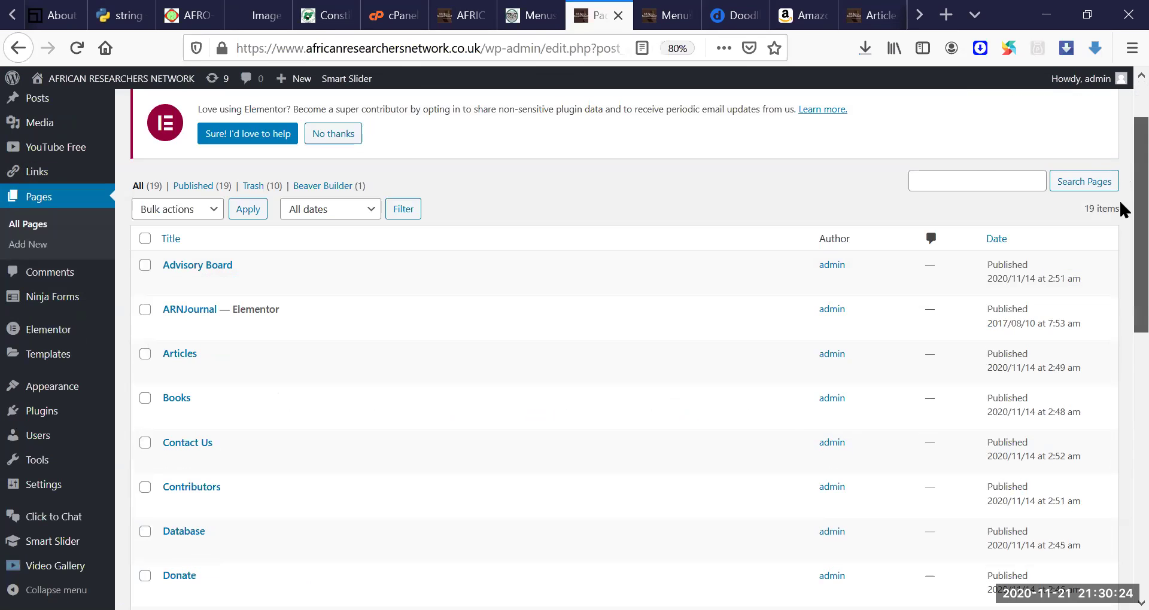
{"action": "scroll", "coordinate": [1120, 202], "scroll_direction": "down", "scroll_amount": 2}
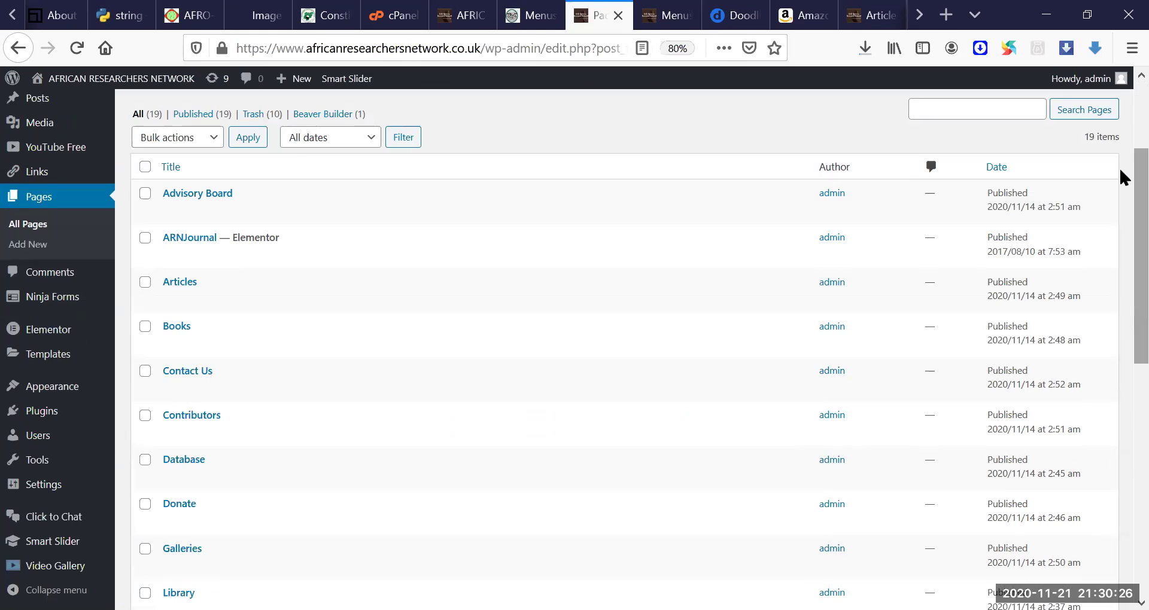
{"action": "scroll", "coordinate": [1120, 178], "scroll_direction": "up", "scroll_amount": 2}
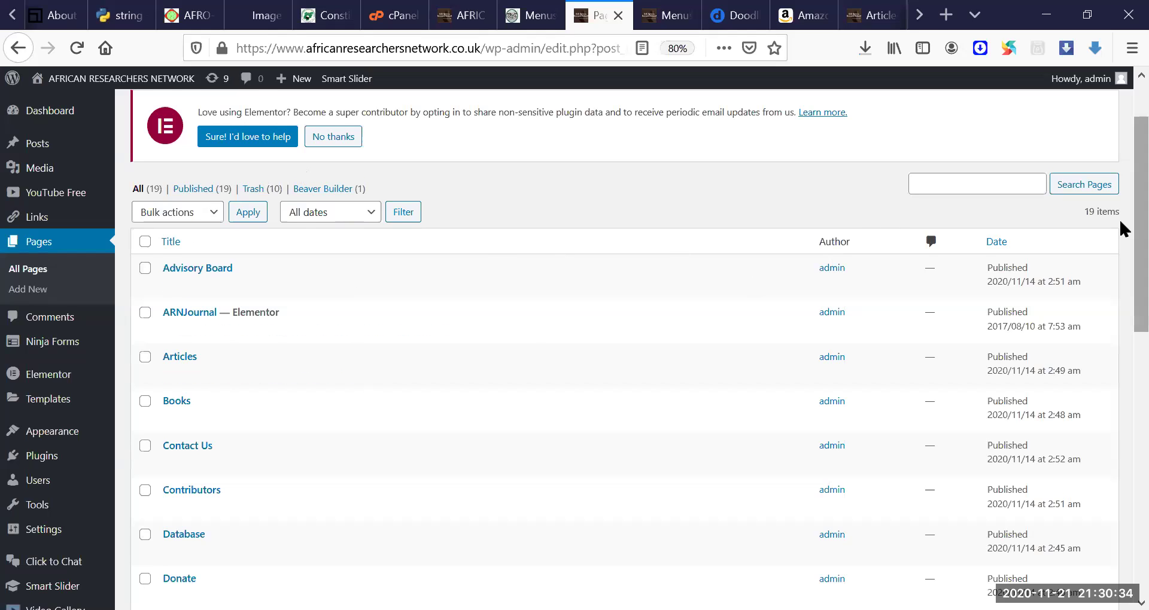
{"action": "scroll", "coordinate": [1123, 184], "scroll_direction": "up", "scroll_amount": 2}
{"action": "scroll", "coordinate": [1122, 180], "scroll_direction": "up", "scroll_amount": 2}
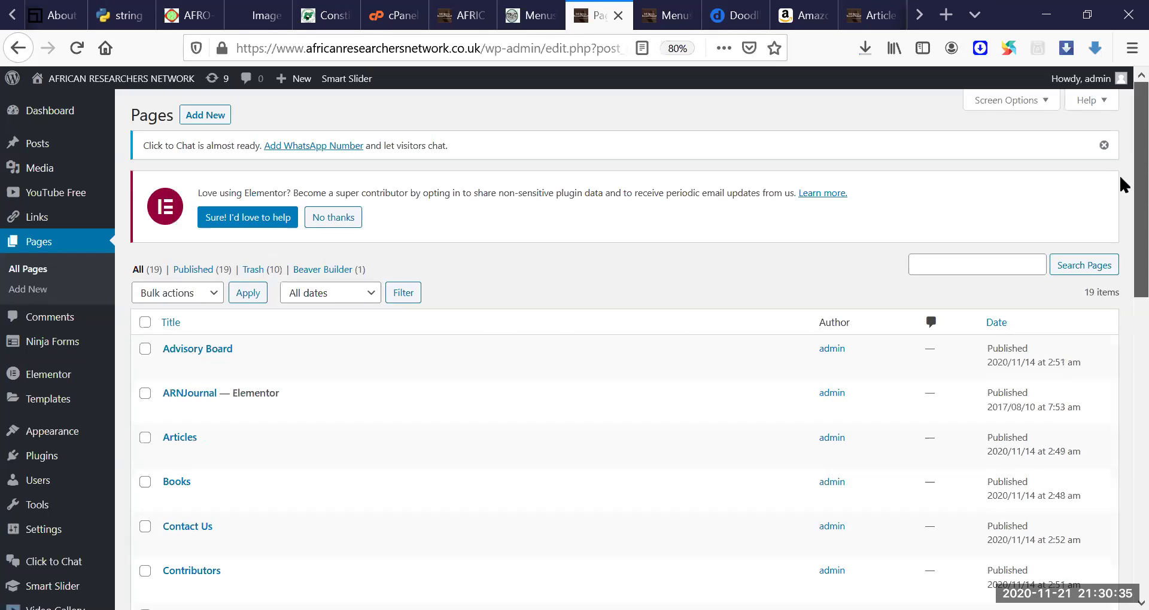
{"action": "left_click", "coordinate": [194, 119]}
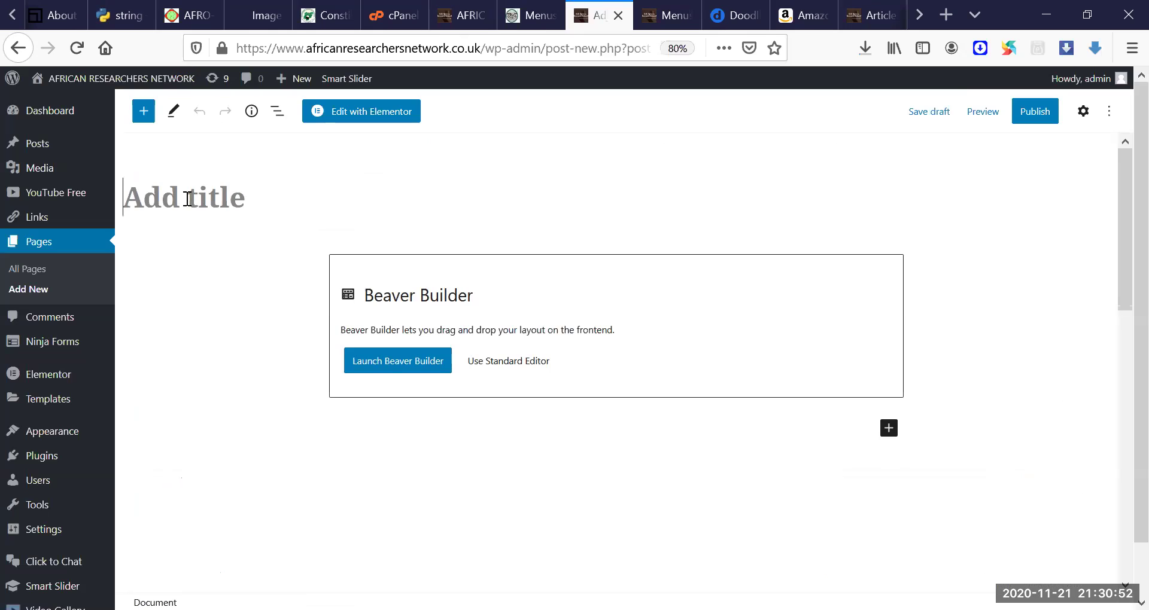
{"action": "type", "text": "Medical"}
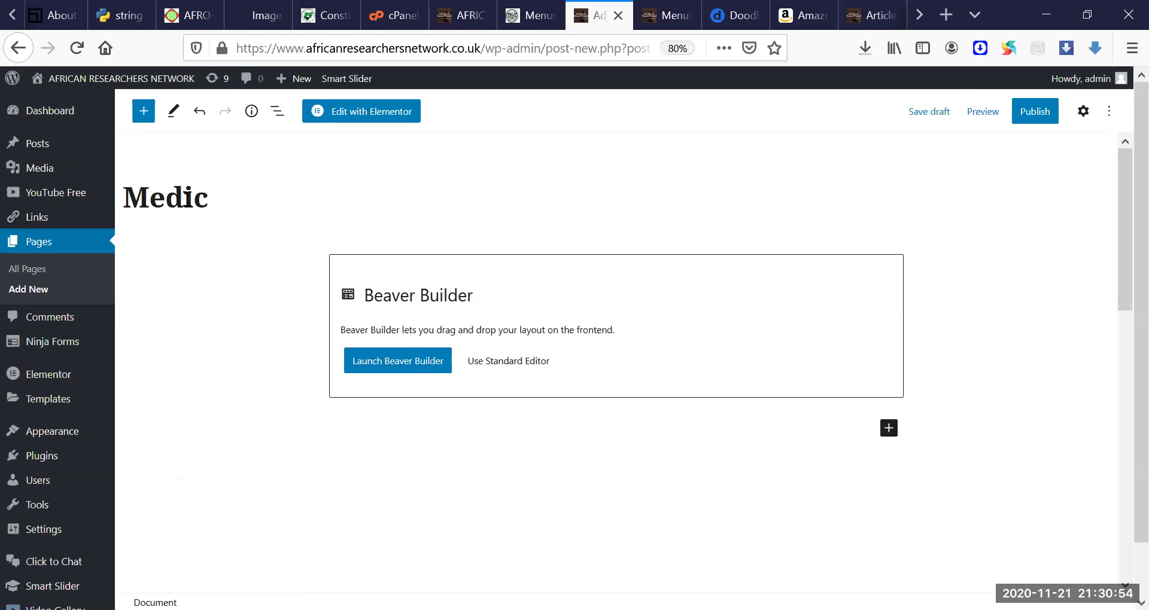
{"action": "key", "text": "BackSpace"}
{"action": "key", "text": "BackSpace"}
{"action": "key", "text": "BackSpace"}
{"action": "key", "text": "BackSpace"}
{"action": "key", "text": "BackSpace"}
{"action": "key", "text": "BackSpace"}
{"action": "key", "text": "BackSpace"}
{"action": "type", "text": "a"}
{"action": "key", "text": "BackSpace"}
Step: Title the new page ARNMedical and publish it
{"action": "type", "text": "ARN"}
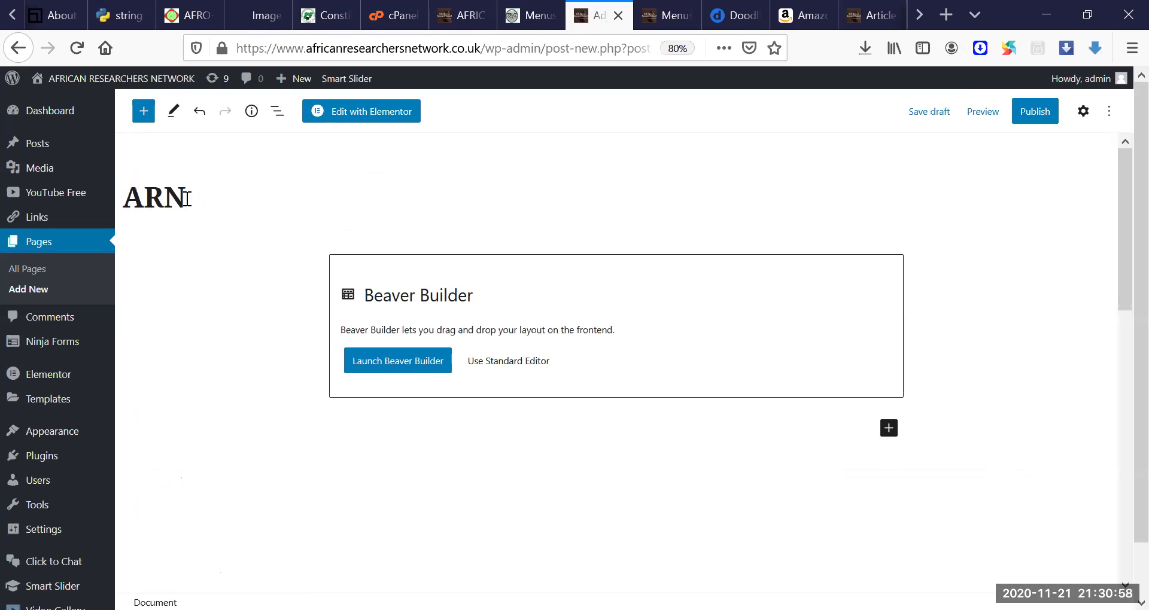
{"action": "type", "text": "ME"}
{"action": "key", "text": "BackSpace"}
{"action": "type", "text": "edical"}
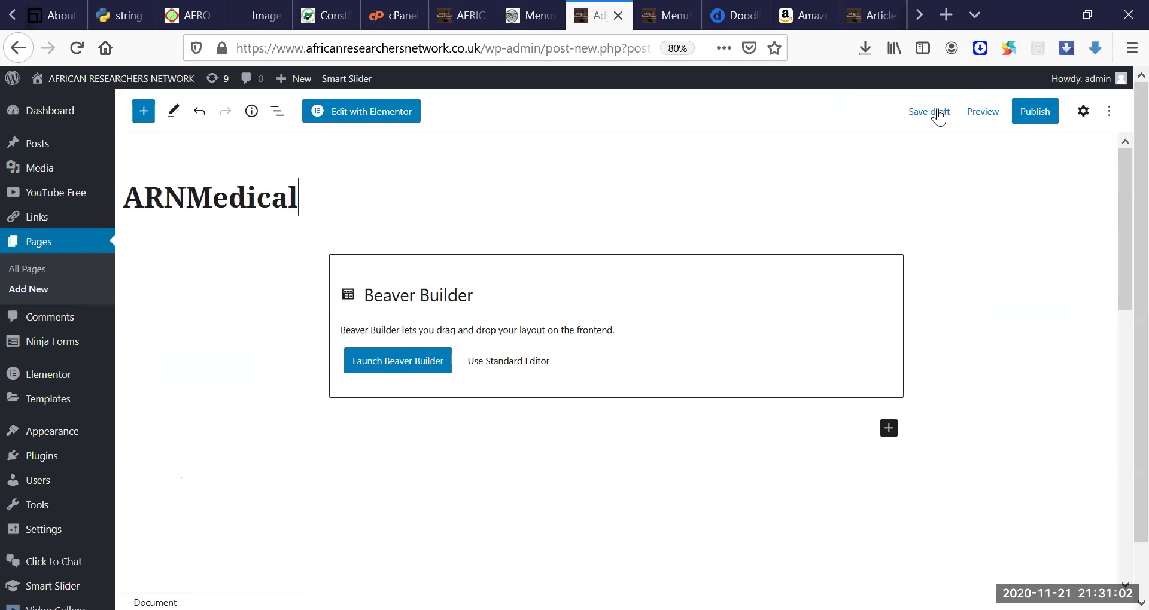
{"action": "left_click", "coordinate": [1026, 112]}
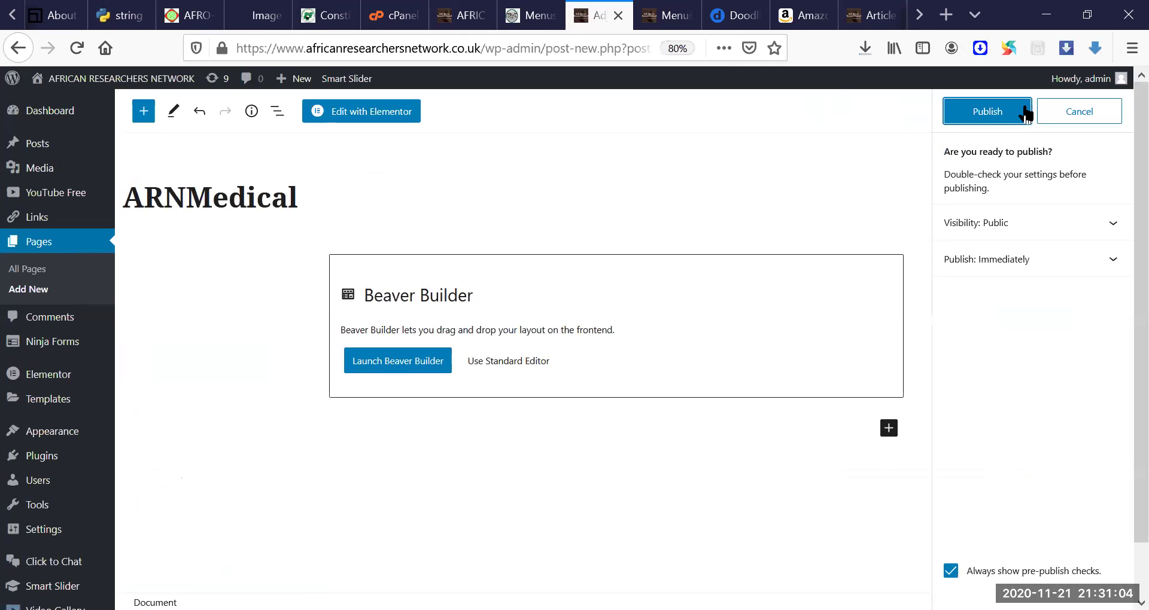
{"action": "left_click", "coordinate": [975, 113]}
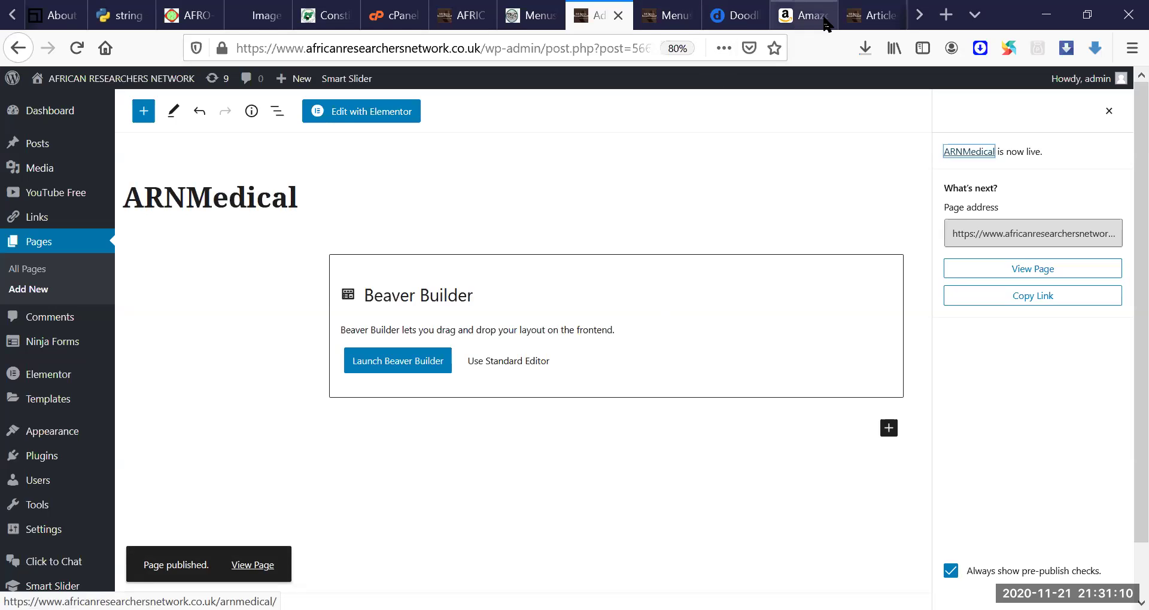
Step: Reload the live Articles page and the menu editor, and add the ARNMedical page to the Primary Menu
{"action": "left_click", "coordinate": [858, 22]}
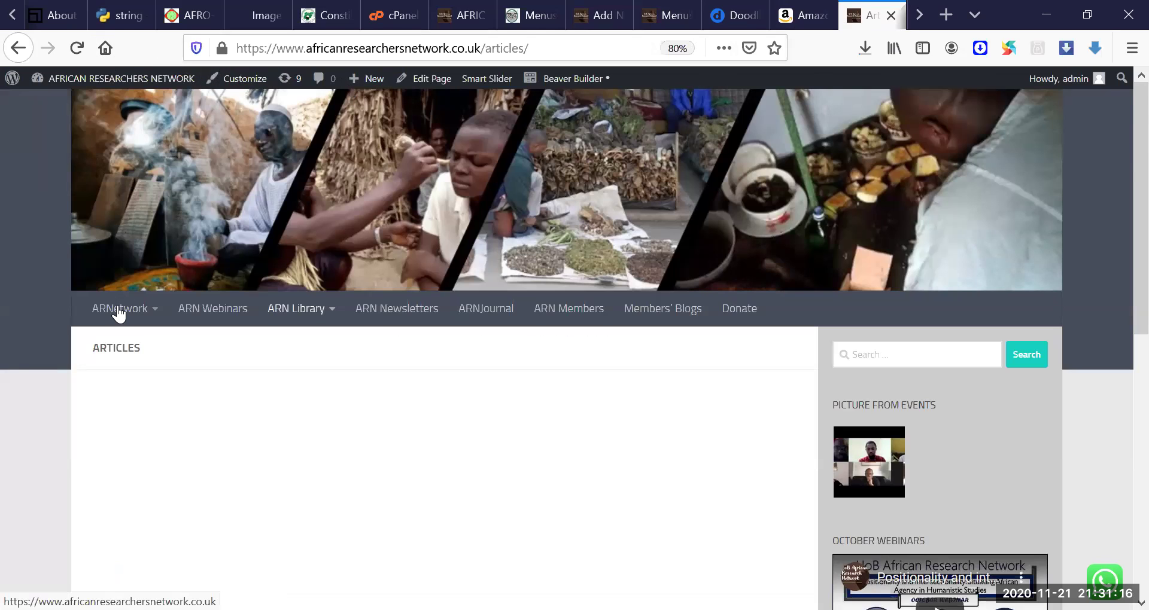
{"action": "left_click", "coordinate": [77, 49]}
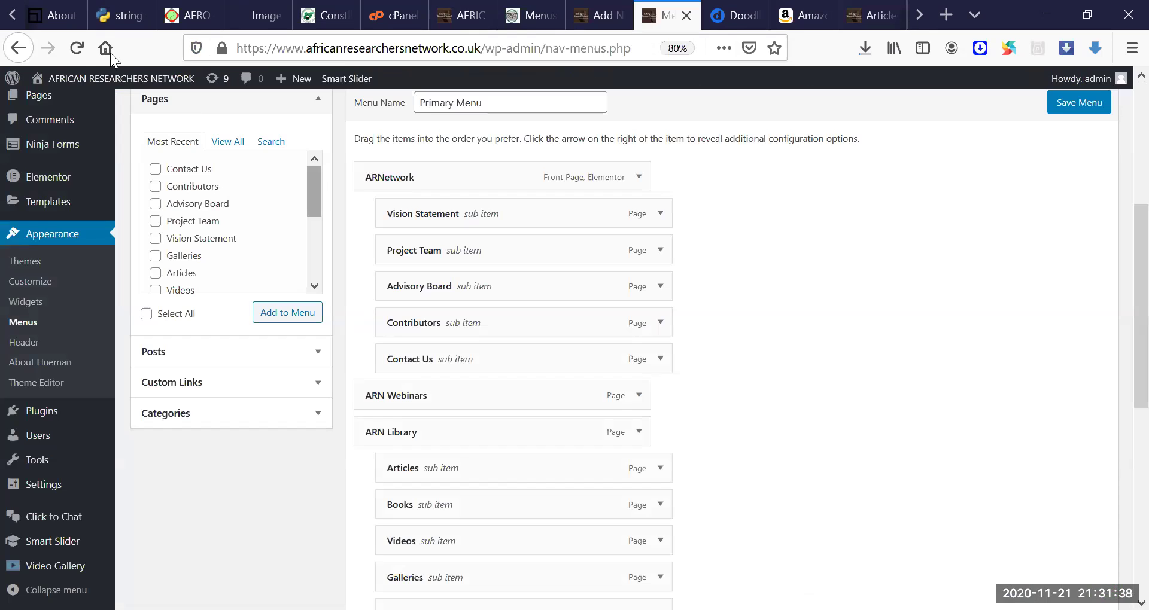
{"action": "left_click", "coordinate": [81, 51]}
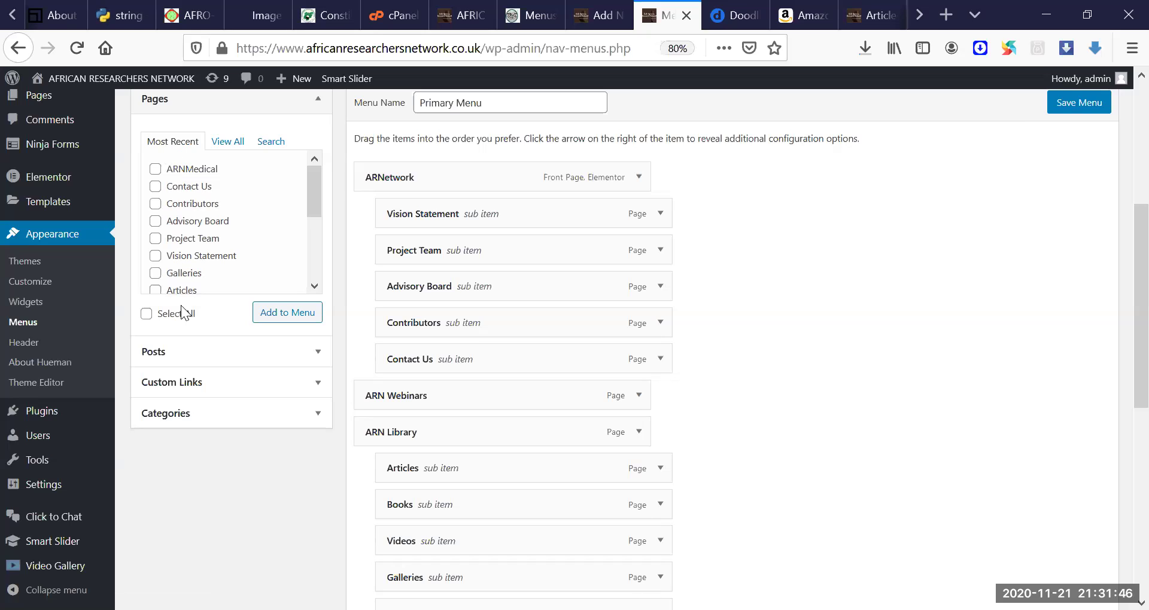
{"action": "left_click", "coordinate": [157, 170]}
{"action": "left_click", "coordinate": [292, 319]}
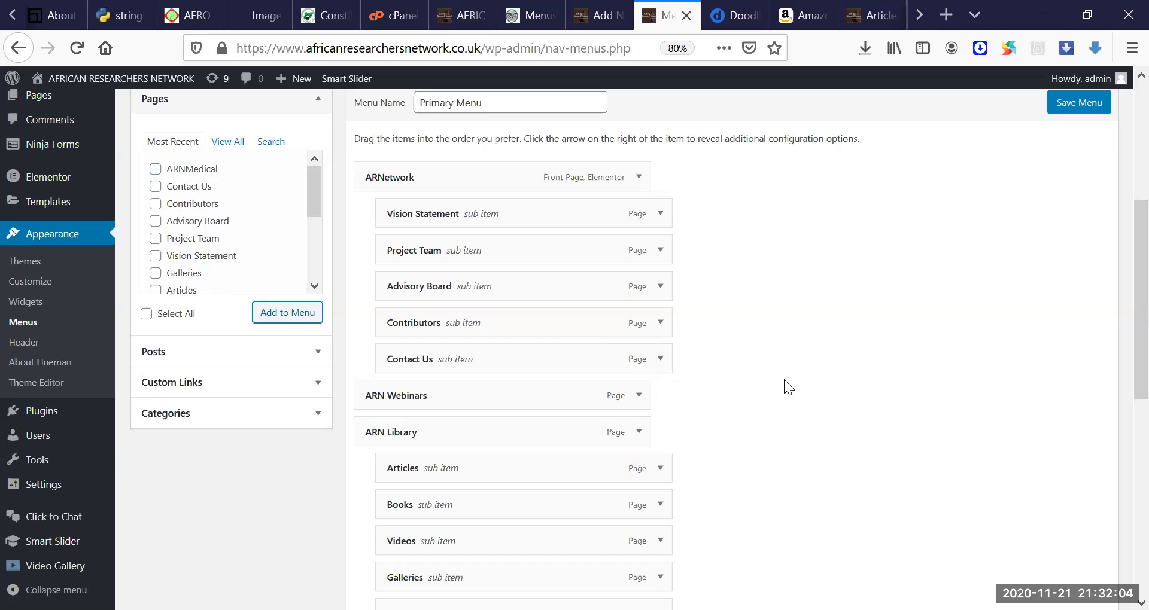
Step: In the Primary Menu structure, nest ARNMedical under ARN Members and Books under Articles
{"action": "left_click_drag", "start_coordinate": [1118, 292], "coordinate": [1118, 437]}
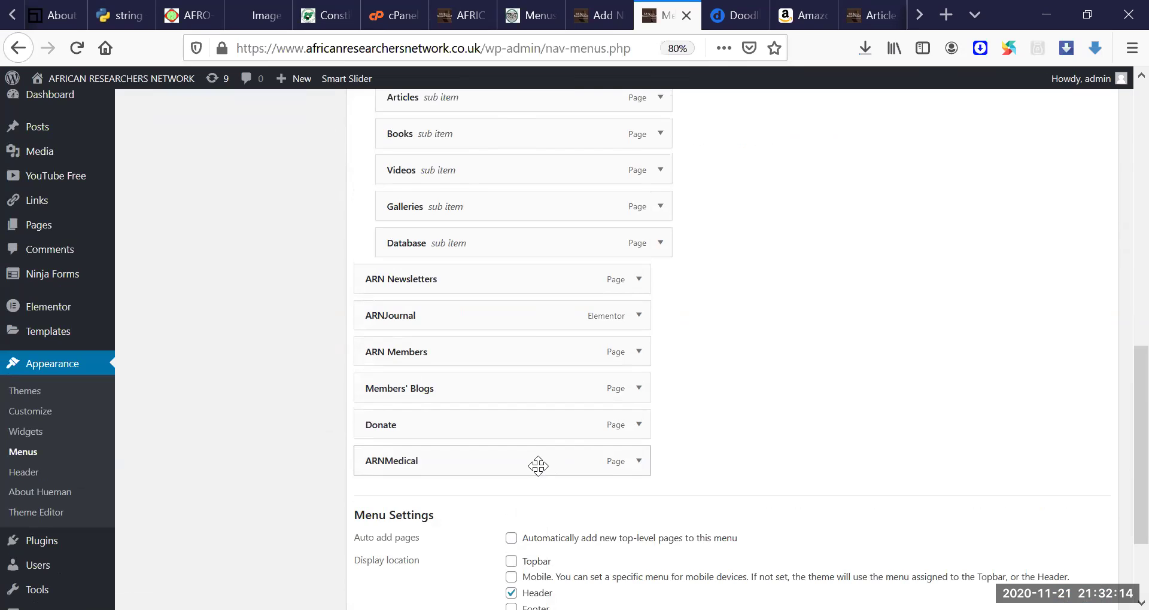
{"action": "left_click_drag", "start_coordinate": [538, 466], "coordinate": [534, 387]}
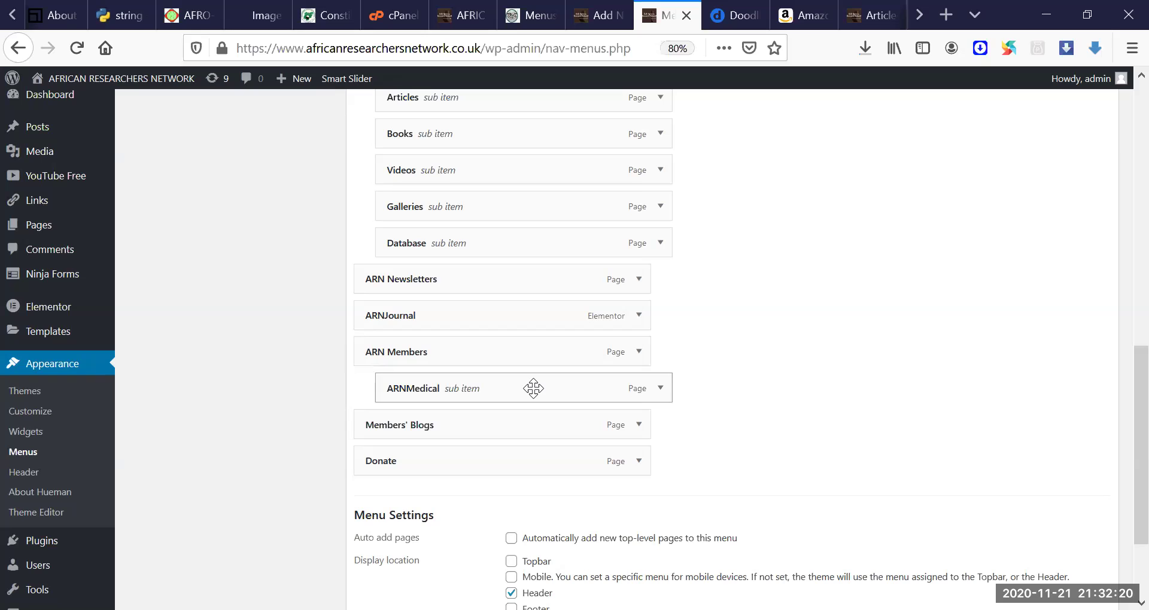
{"action": "left_click_drag", "start_coordinate": [1118, 392], "coordinate": [1120, 336]}
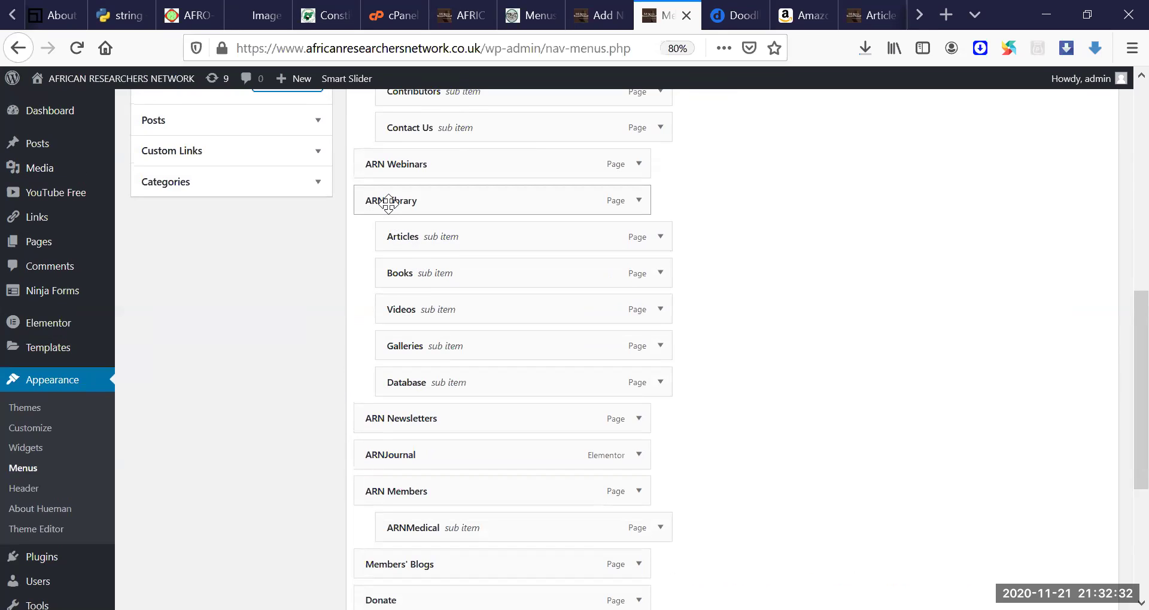
{"action": "mouse_move", "coordinate": [422, 272]}
{"action": "left_mouse_down"}
{"action": "mouse_move", "coordinate": [452, 273]}
{"action": "mouse_move", "coordinate": [426, 273]}
{"action": "left_mouse_up"}
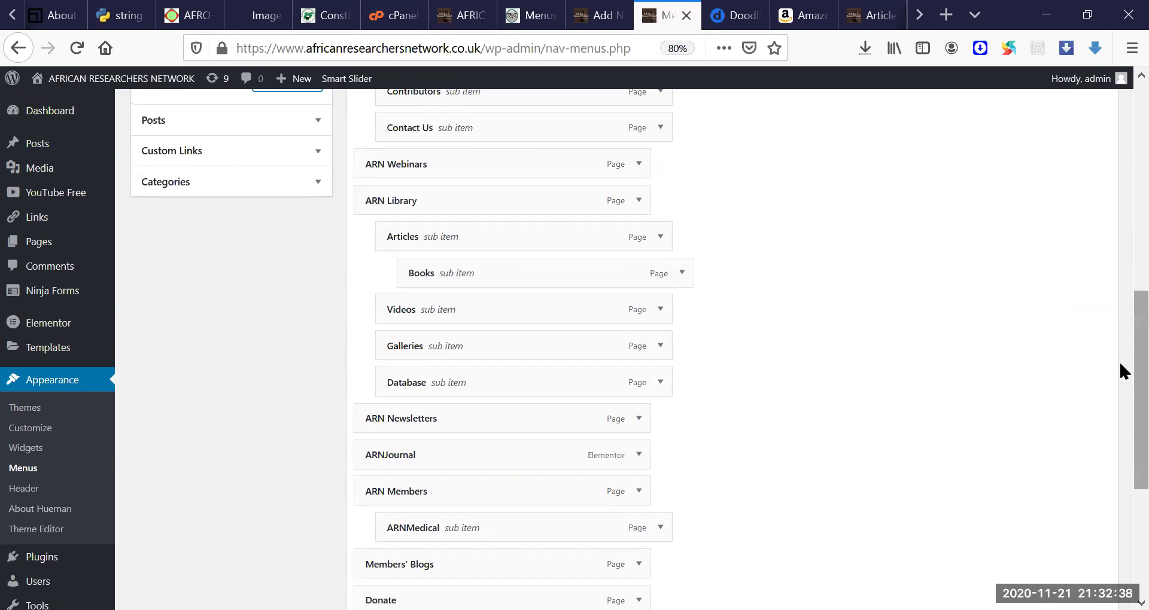
Step: Review the item order of the Primary Menu, with ARNMedical nested under ARN Members, and save the menu
{"action": "scroll", "coordinate": [1118, 335], "scroll_direction": "down", "scroll_amount": 4}
{"action": "scroll", "coordinate": [1118, 217], "scroll_direction": "up", "scroll_amount": 7}
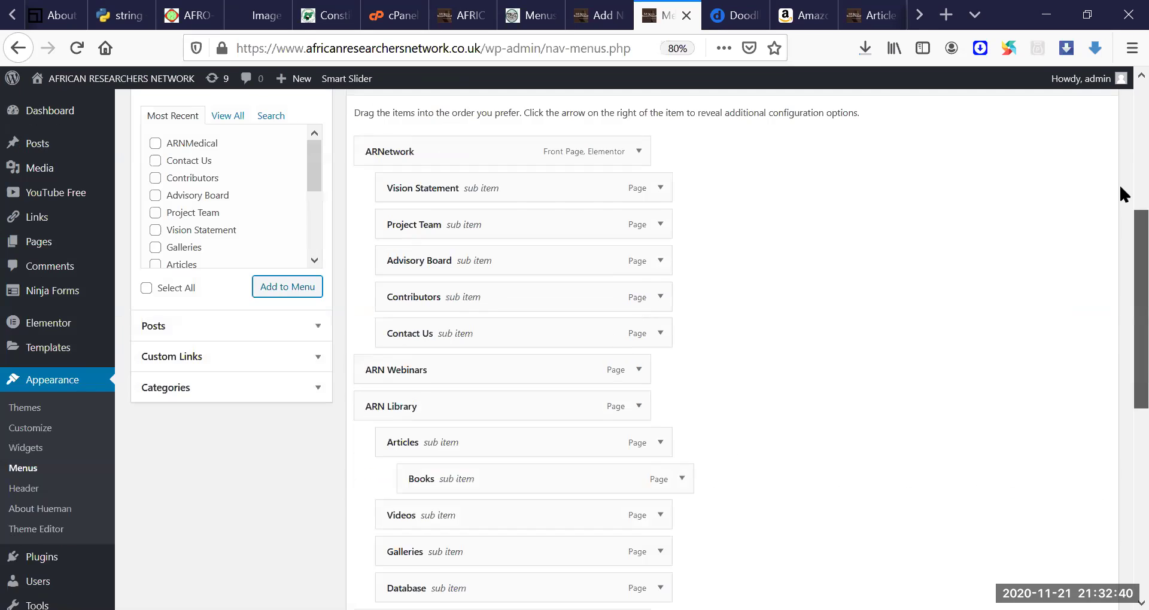
{"action": "scroll", "coordinate": [1119, 183], "scroll_direction": "up", "scroll_amount": 2}
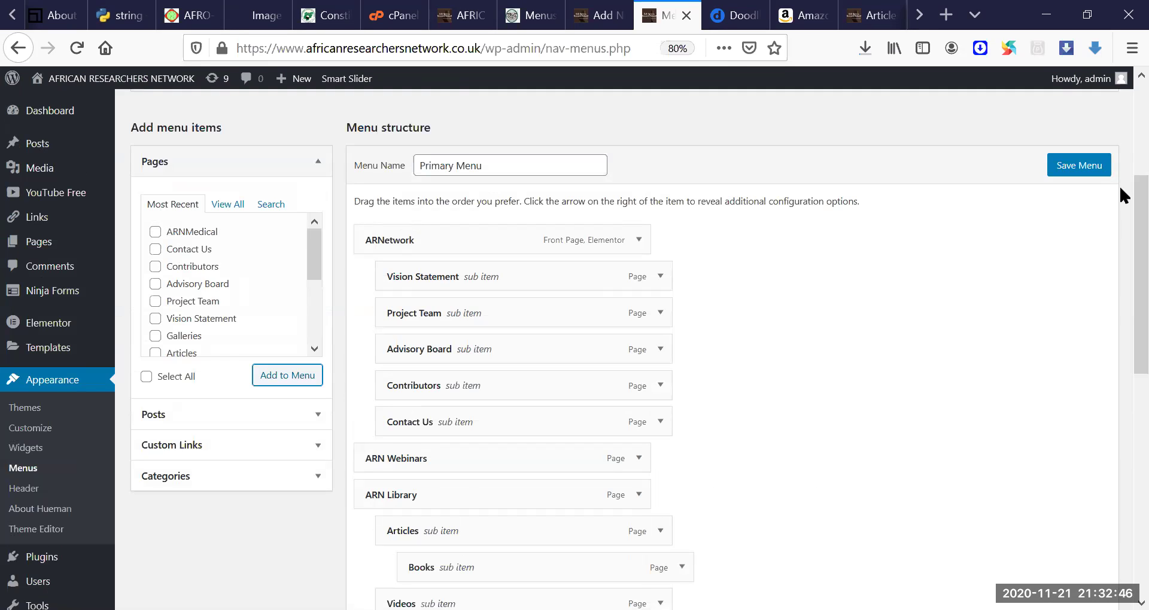
{"action": "scroll", "coordinate": [1119, 184], "scroll_direction": "up", "scroll_amount": 3}
{"action": "scroll", "coordinate": [1070, 258], "scroll_direction": "down", "scroll_amount": 3}
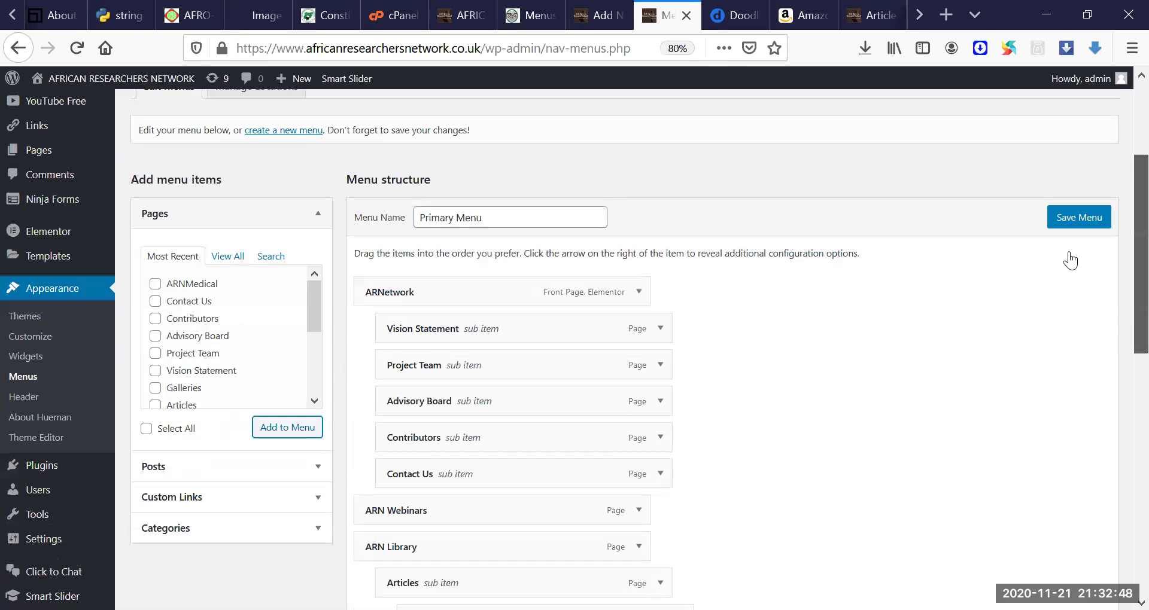
{"action": "scroll", "coordinate": [1071, 254], "scroll_direction": "up", "scroll_amount": 2}
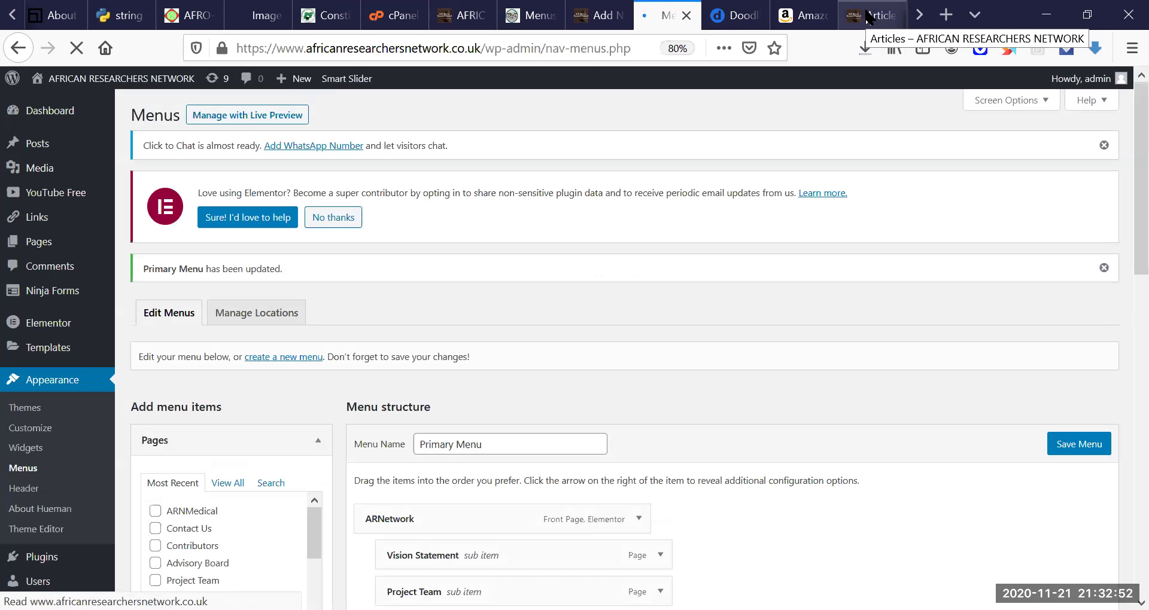
Step: Reload the live Articles page and open the ARNMedical page from the site's ARN Members navigation
{"action": "left_click", "coordinate": [869, 17]}
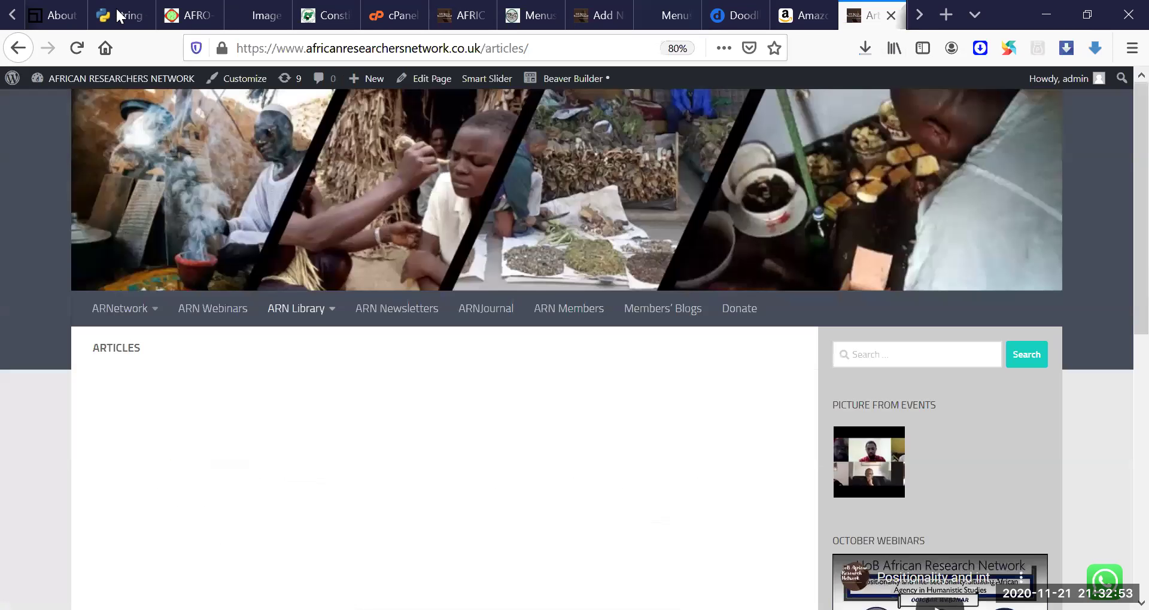
{"action": "left_click", "coordinate": [75, 48]}
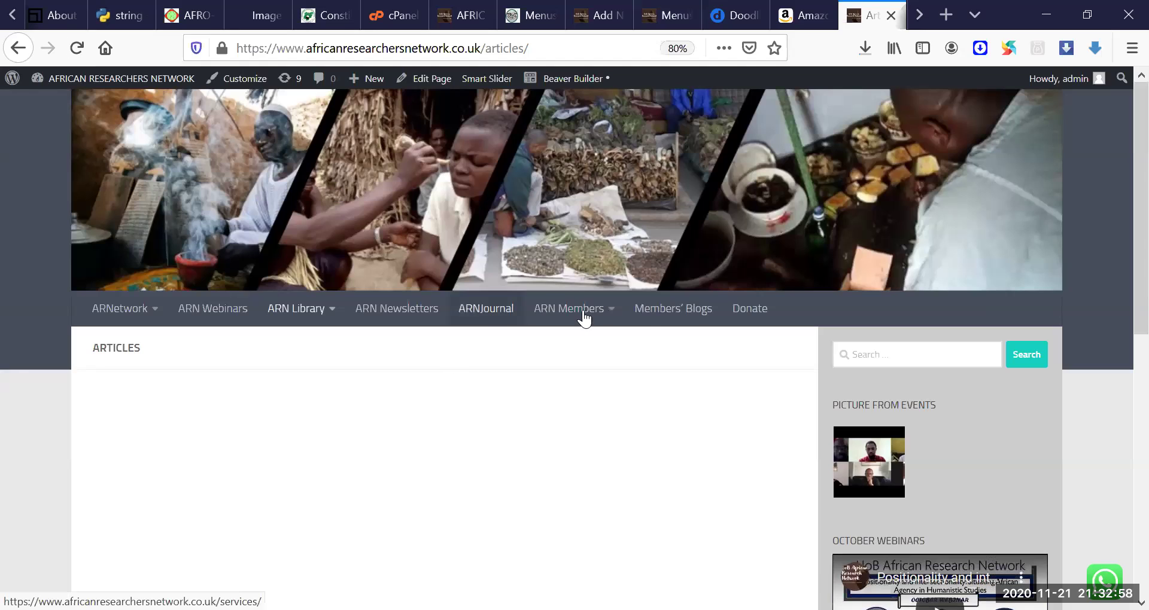
{"action": "mouse_move", "coordinate": [592, 315]}
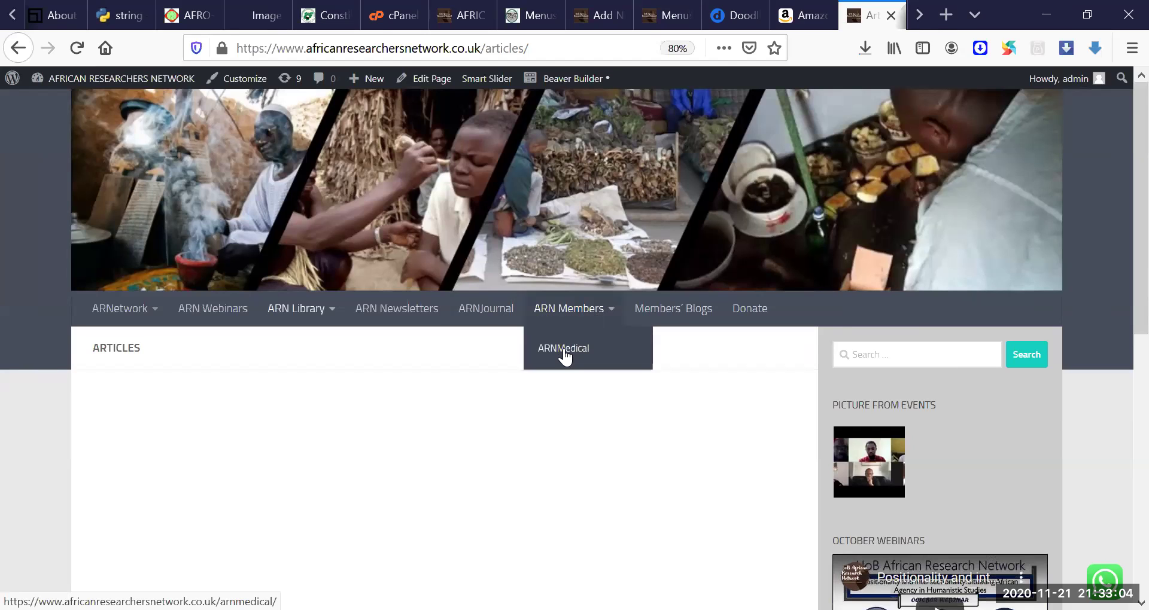
{"action": "left_click", "coordinate": [564, 352]}
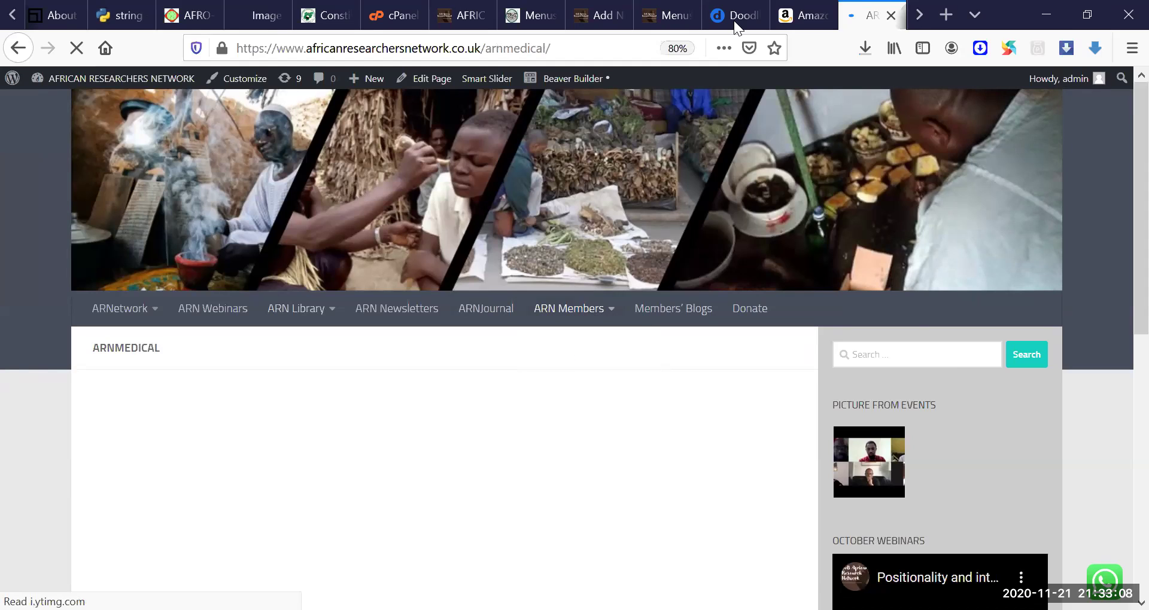
Step: Return to editing the ARNMedical page and switch it from Beaver Builder to the standard editor
{"action": "left_click", "coordinate": [603, 18]}
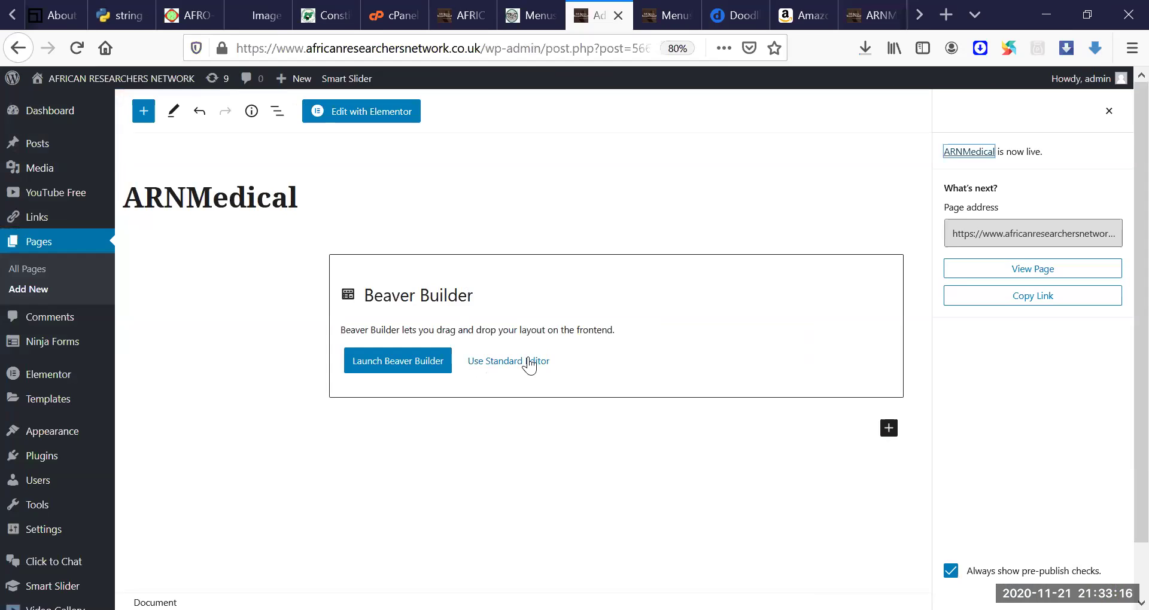
{"action": "left_click", "coordinate": [530, 358]}
{"action": "left_click", "coordinate": [530, 359]}
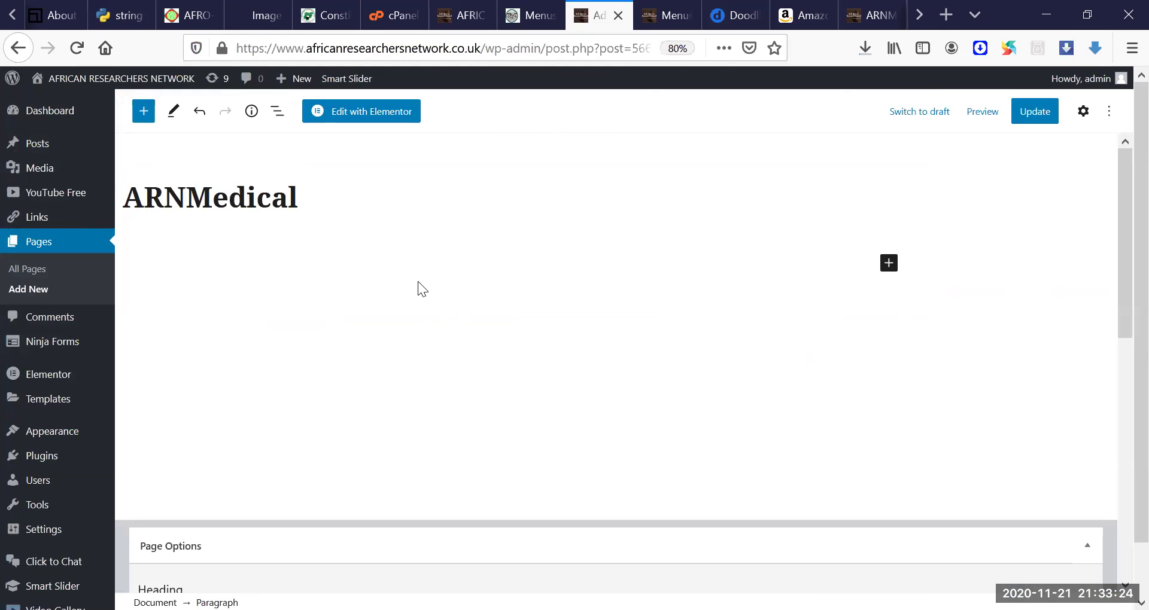
Step: Update the ARNMedical page with the paragraph "We are the medical team of ARN" and reload its live version
{"action": "left_click", "coordinate": [400, 263]}
{"action": "left_click", "coordinate": [400, 262]}
{"action": "type", "text": "We are the medical tea"}
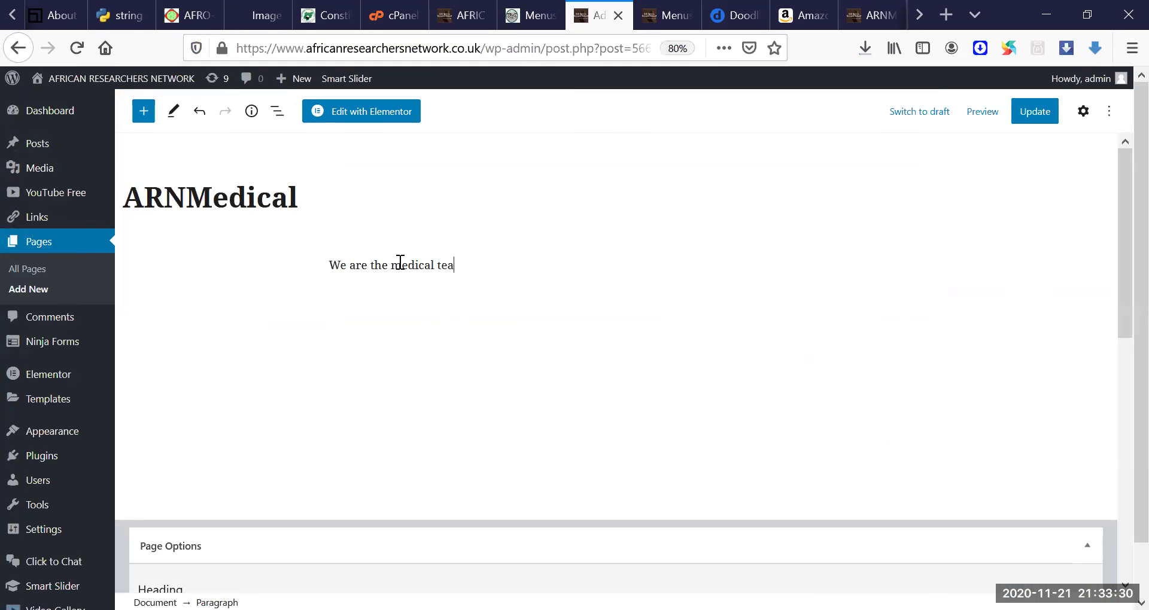
{"action": "type", "text": "m of ARN"}
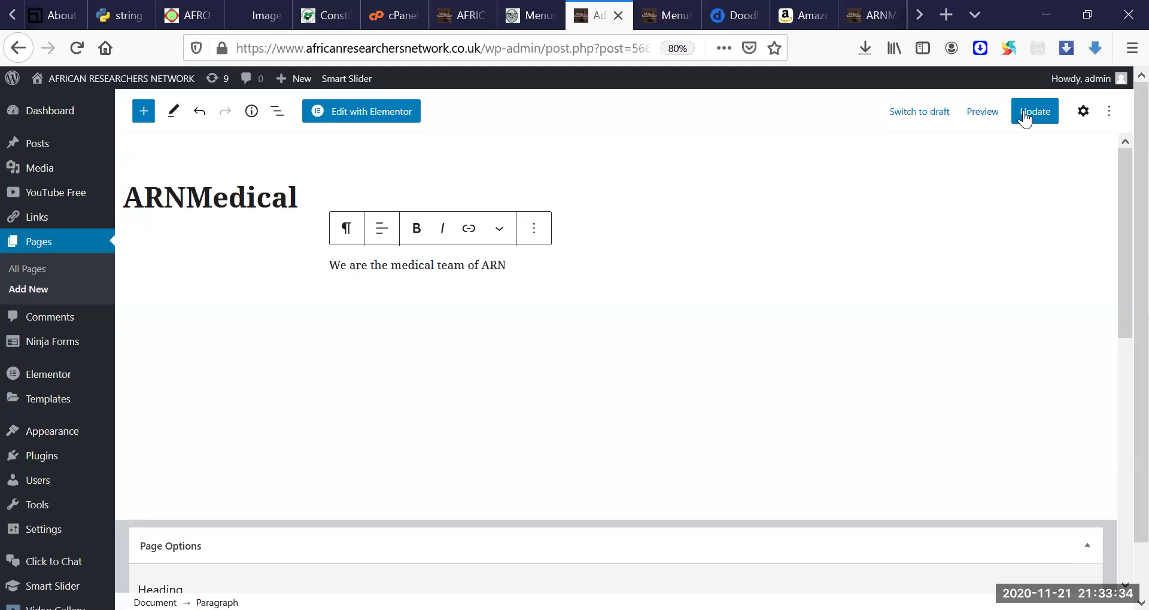
{"action": "left_click", "coordinate": [1025, 117]}
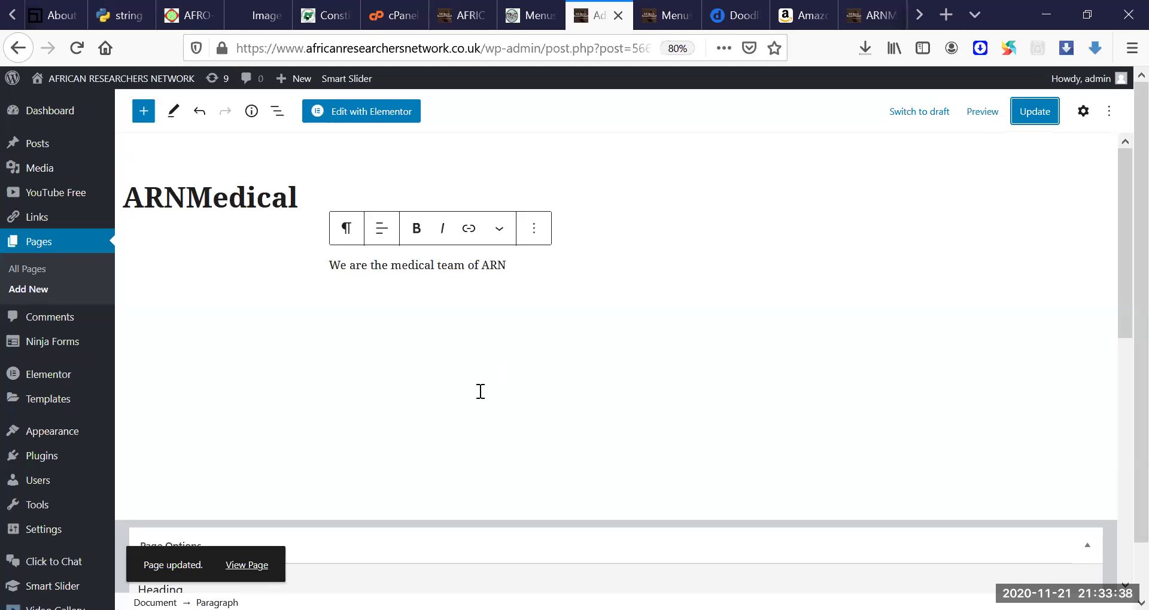
{"action": "left_click", "coordinate": [870, 20]}
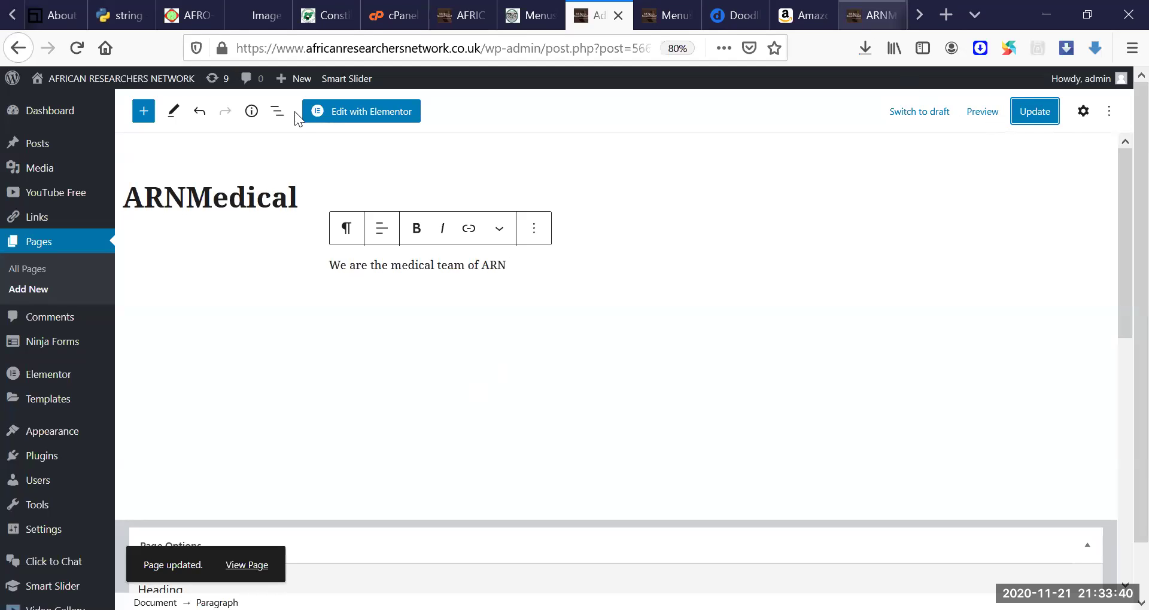
{"action": "key", "text": "F5"}
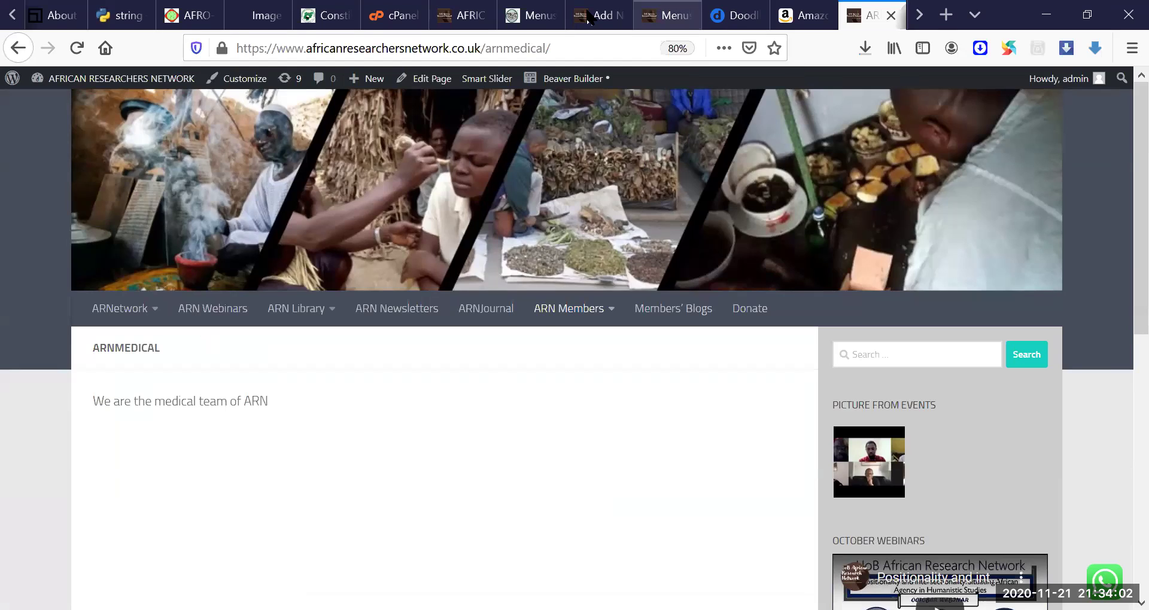
Step: Open the ARNMedical page in Elementor and replace its existing text section with an empty two-column section
{"action": "left_click", "coordinate": [588, 18]}
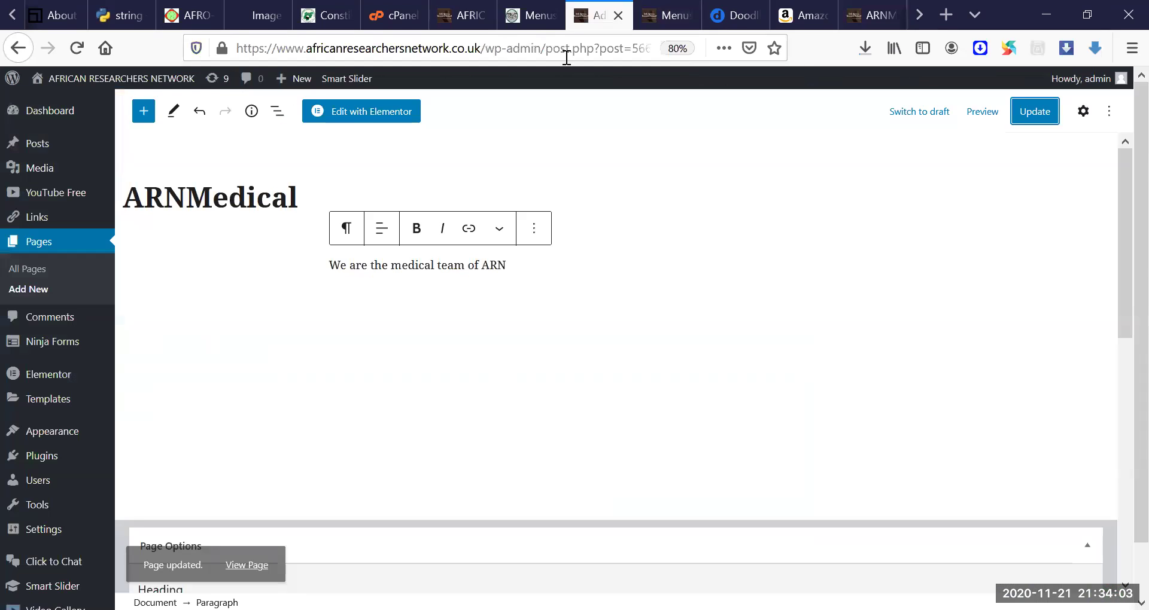
{"action": "left_click", "coordinate": [358, 113]}
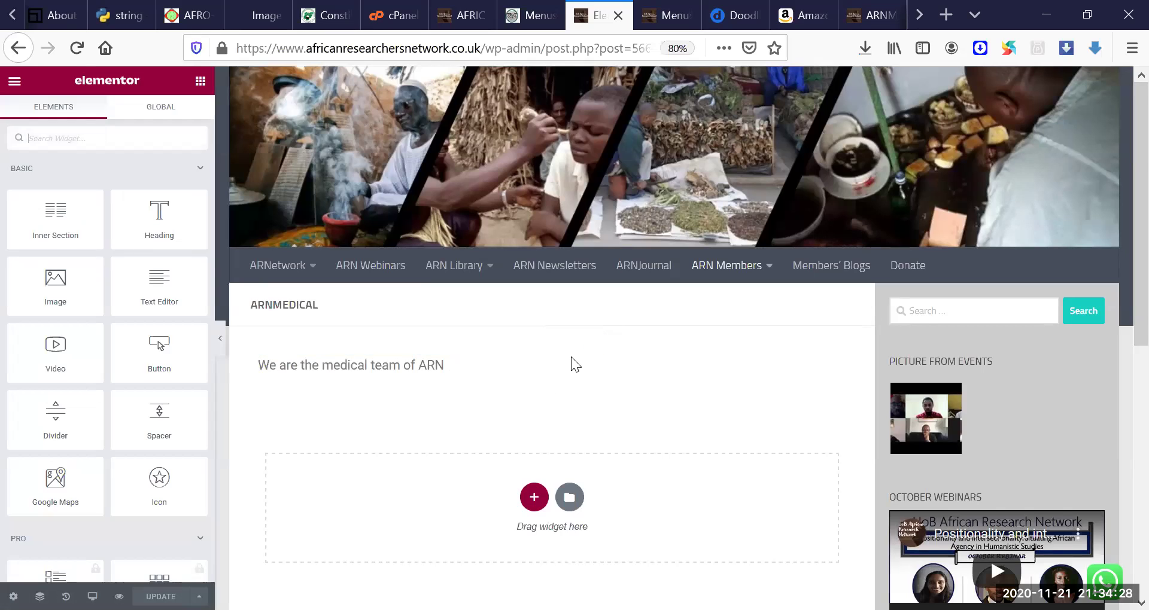
{"action": "left_click", "coordinate": [593, 342]}
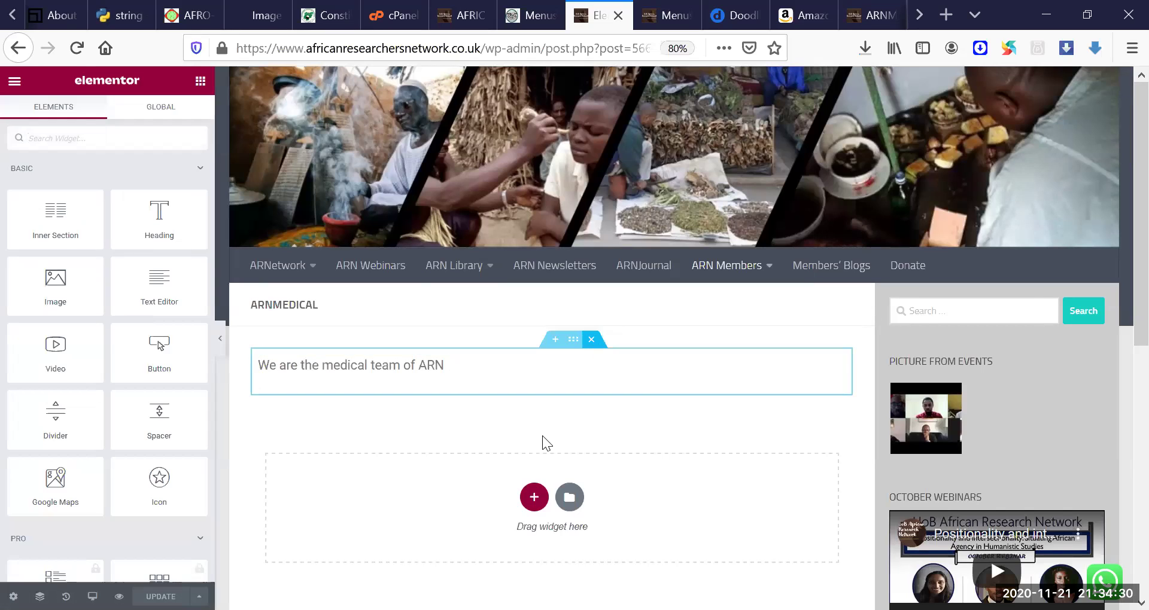
{"action": "left_click", "coordinate": [534, 468]}
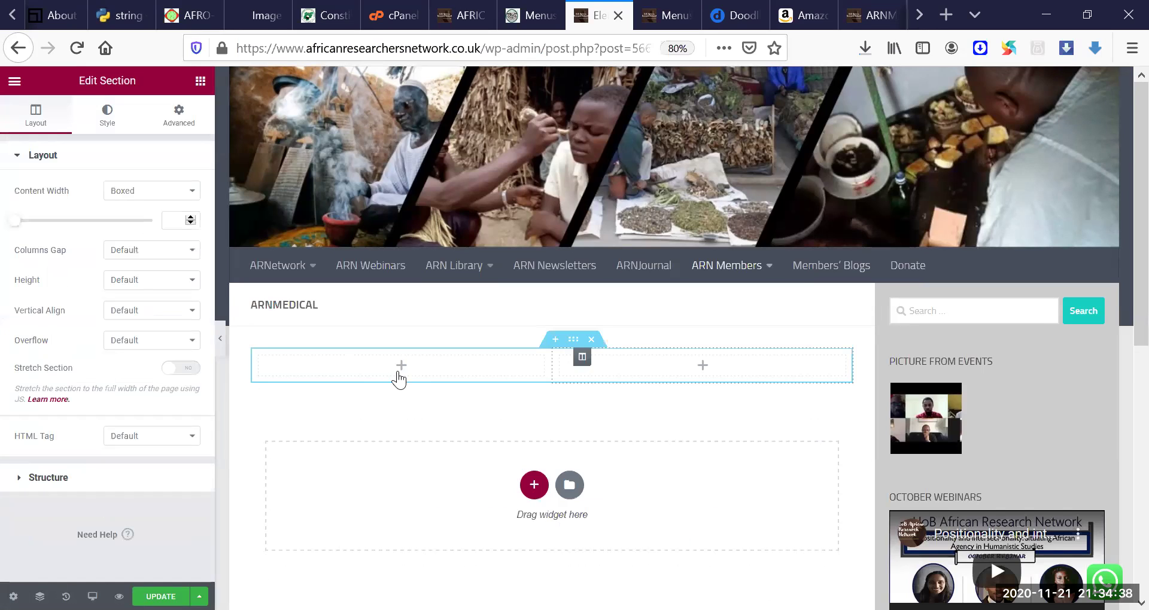
Step: Add an Image widget to the section's second column using the media library photo of the man in glasses and a striped shirt
{"action": "left_click", "coordinate": [701, 370]}
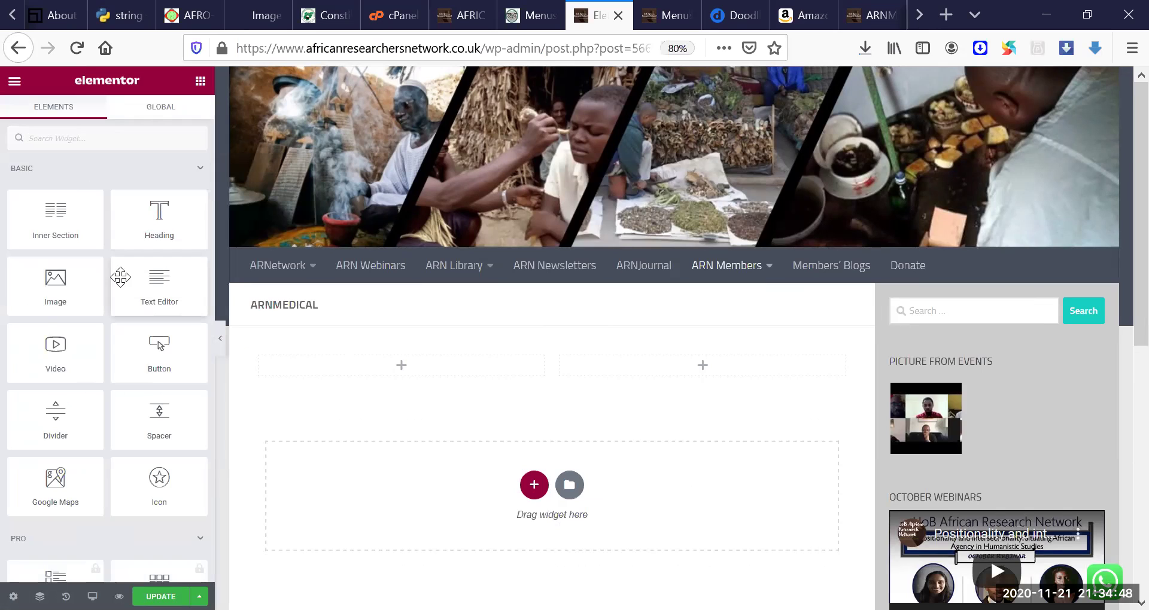
{"action": "left_click_drag", "start_coordinate": [225, 322], "coordinate": [714, 365]}
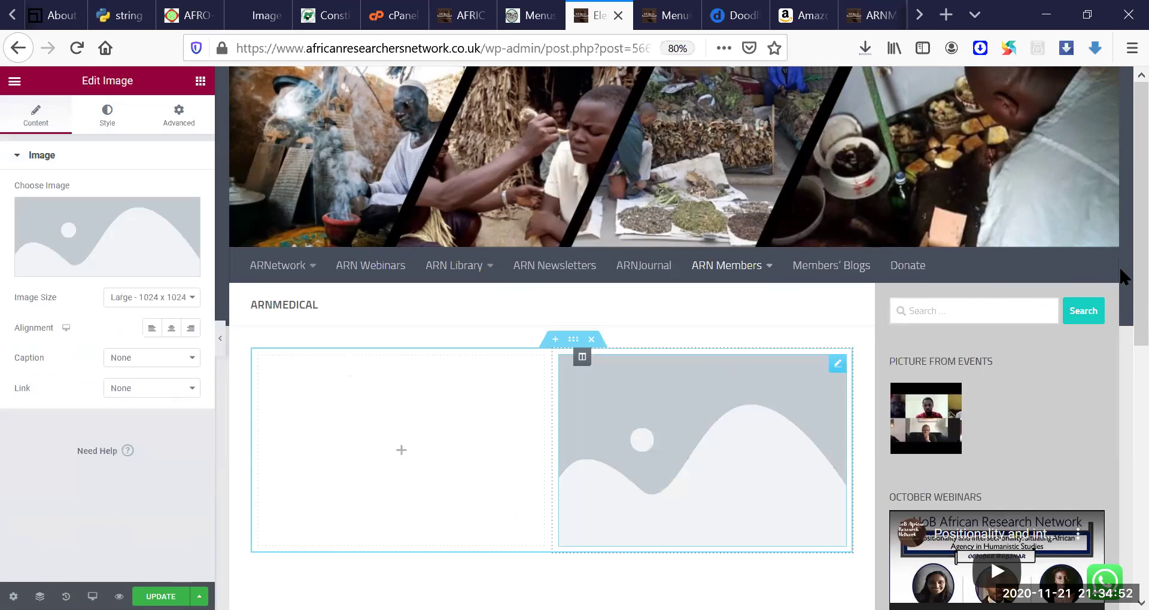
{"action": "scroll", "coordinate": [695, 322], "scroll_direction": "down", "scroll_amount": 2}
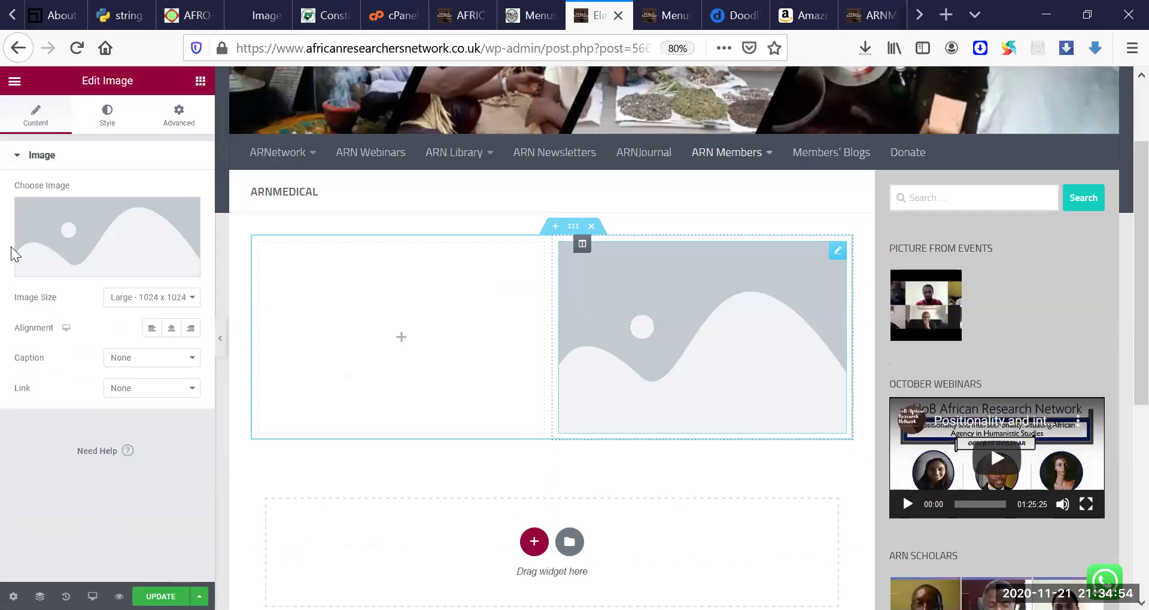
{"action": "left_click", "coordinate": [107, 226]}
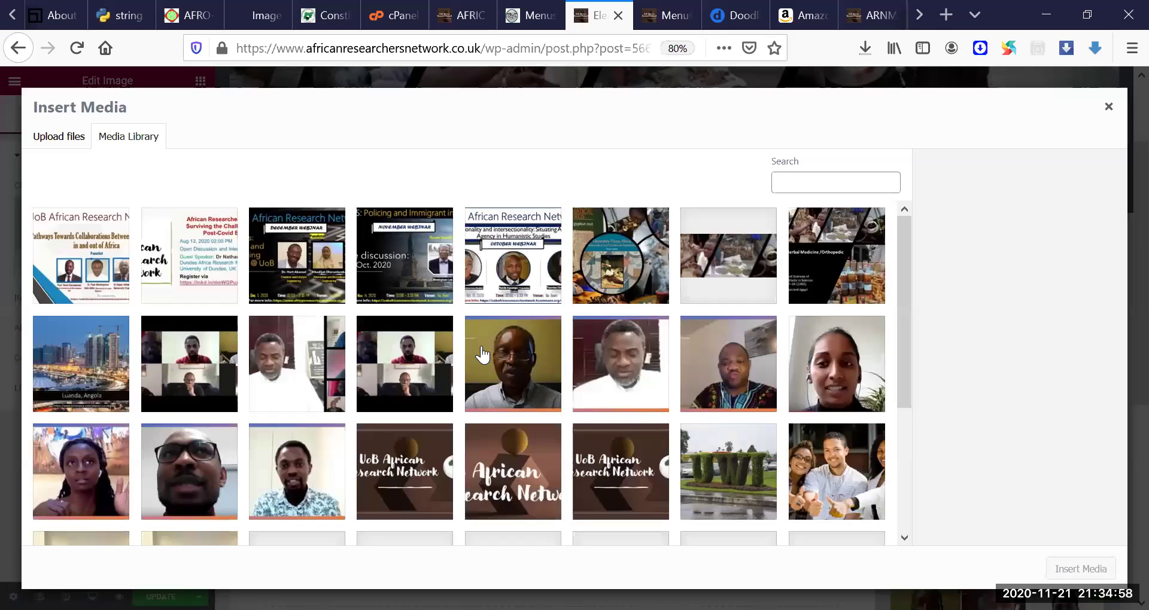
{"action": "left_click", "coordinate": [483, 355]}
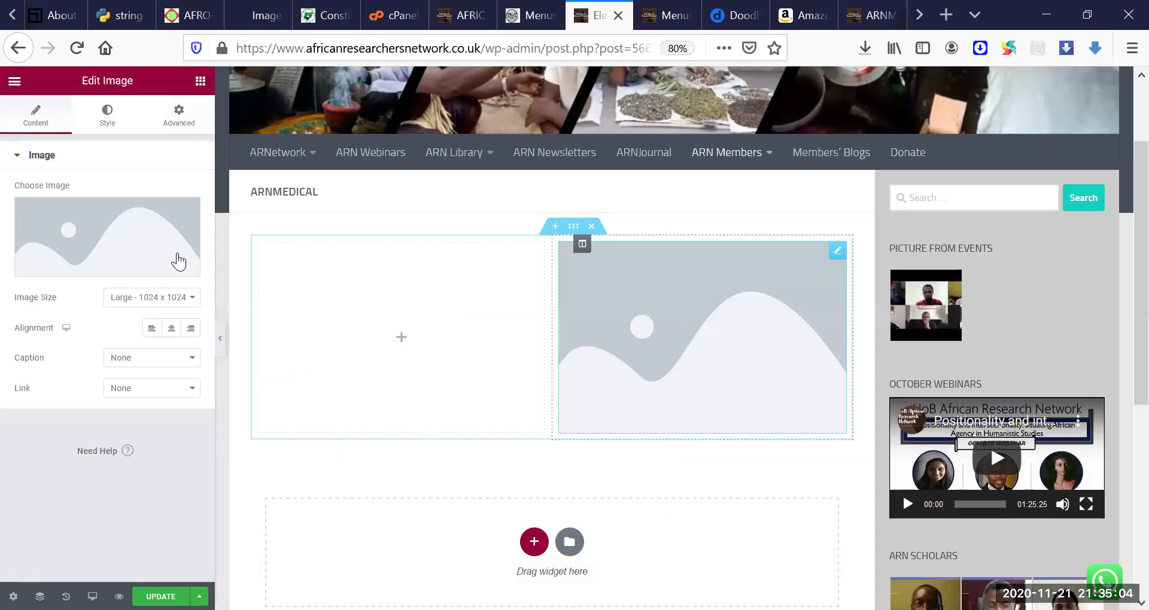
{"action": "left_click", "coordinate": [512, 379]}
{"action": "left_click", "coordinate": [512, 374]}
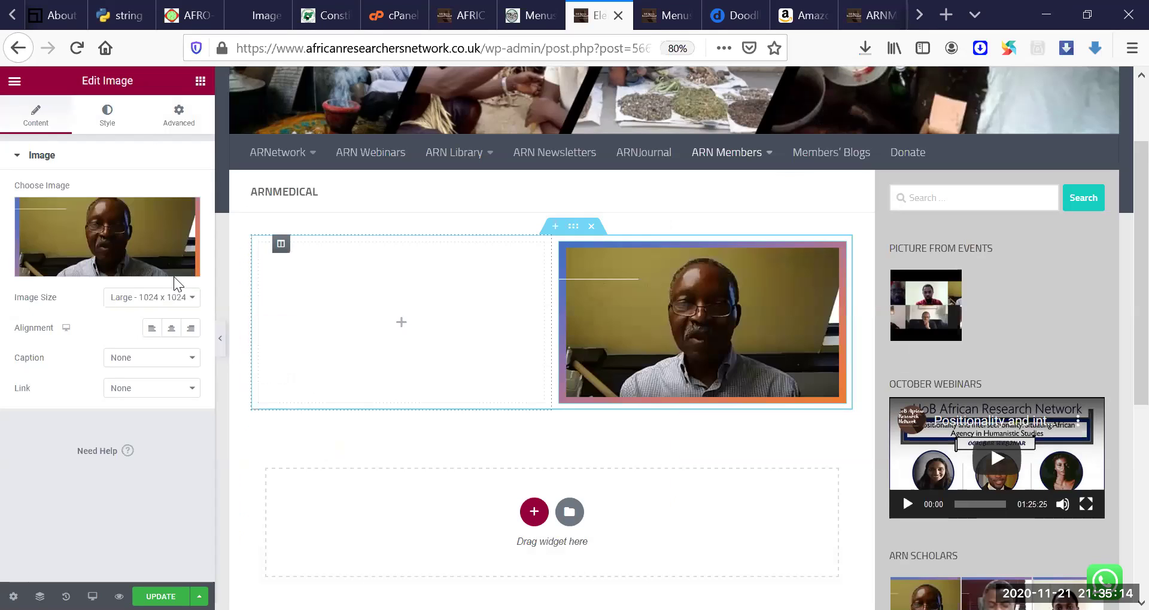
Step: Add a Text Editor widget to the section's first column and replace its placeholder text with "Prof. ...aflajdflajsdlfjaslfjaklsfjasdj"
{"action": "left_click", "coordinate": [402, 326]}
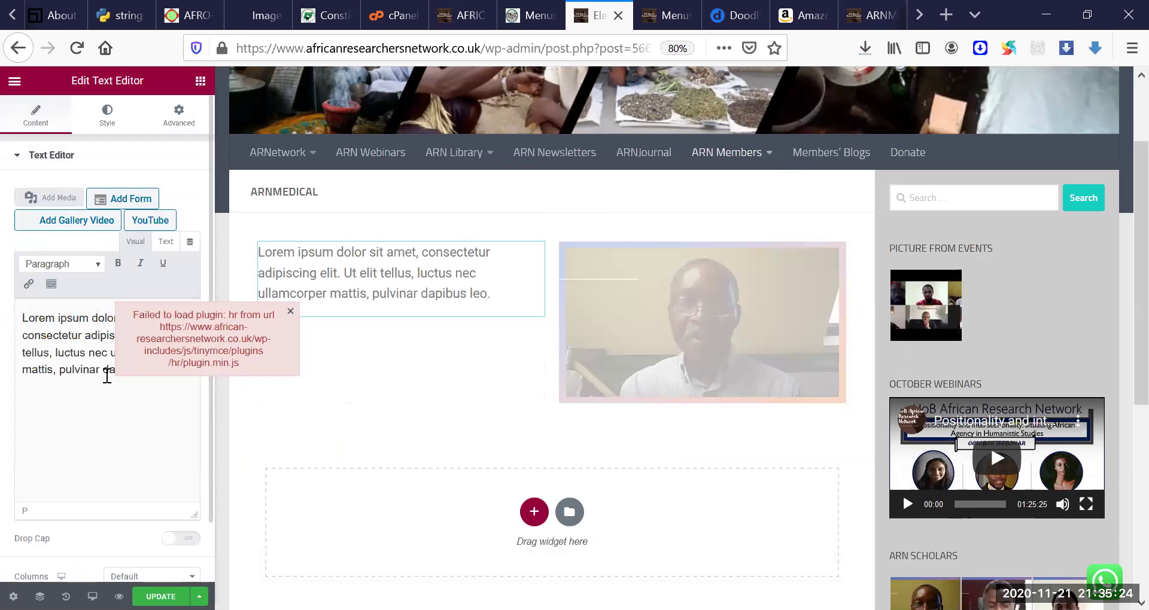
{"action": "triple_click", "coordinate": [136, 380]}
{"action": "key", "text": "BackSpace"}
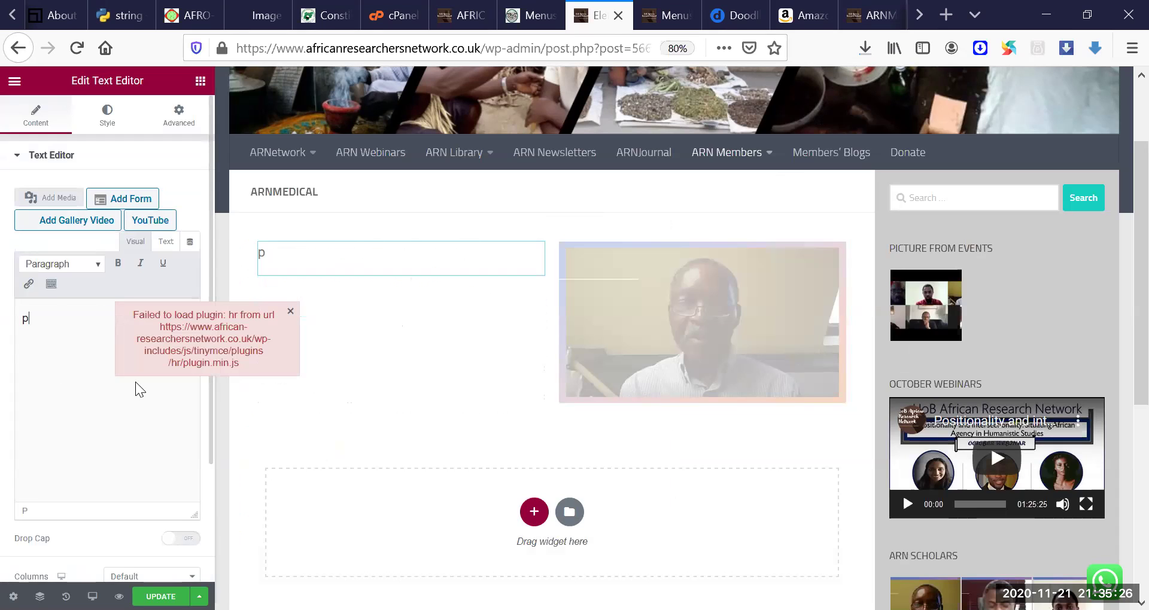
{"action": "type", "text": "Prof. ..."}
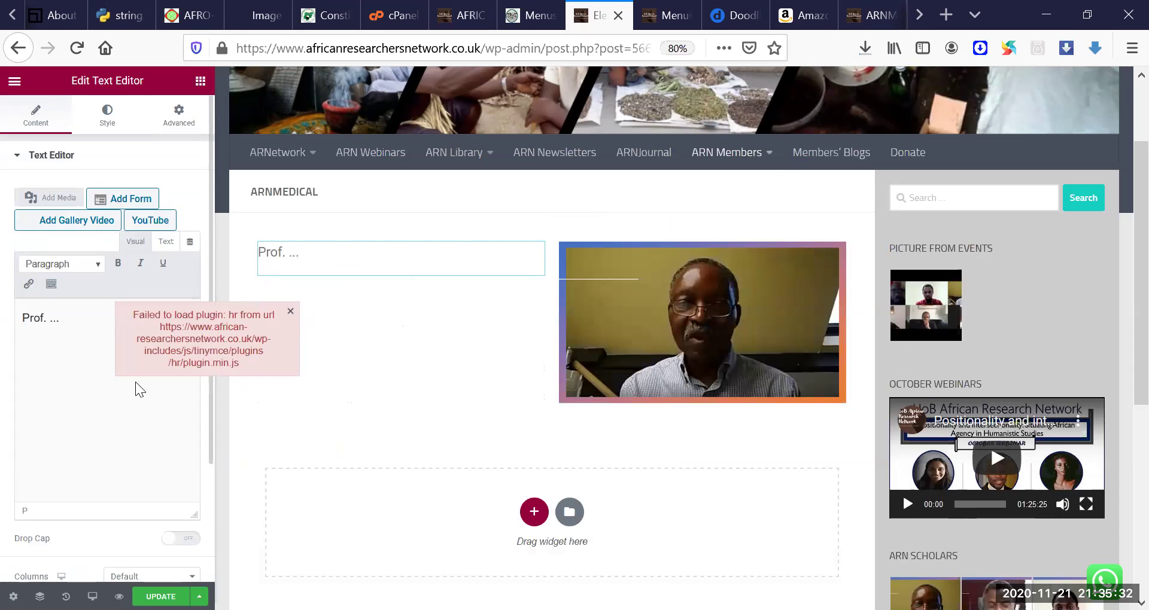
{"action": "type", "text": "aflajdflajsdlfjaslfjaklsfjasj"}
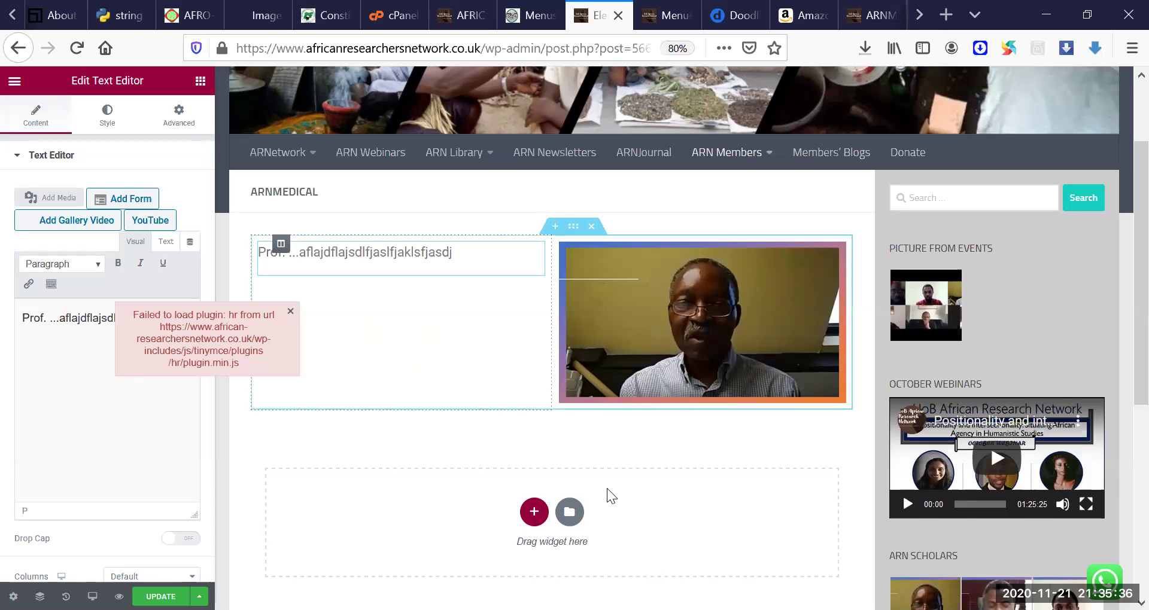
Step: Add an empty single-column section below the two-column one and browse the widgets available for it
{"action": "left_click", "coordinate": [532, 517]}
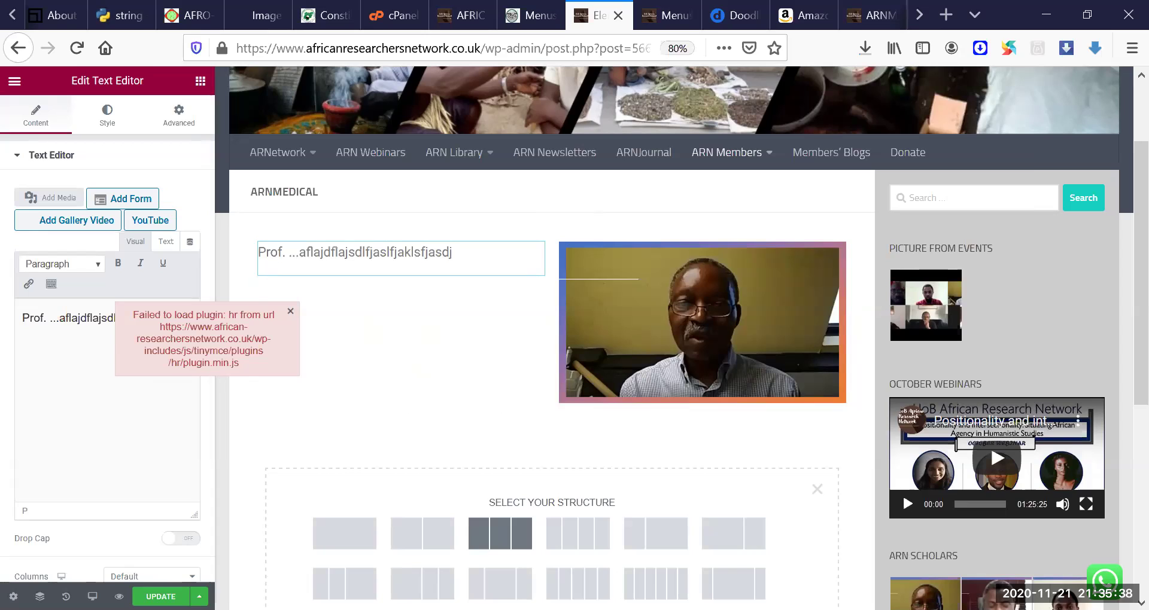
{"action": "left_click", "coordinate": [335, 544]}
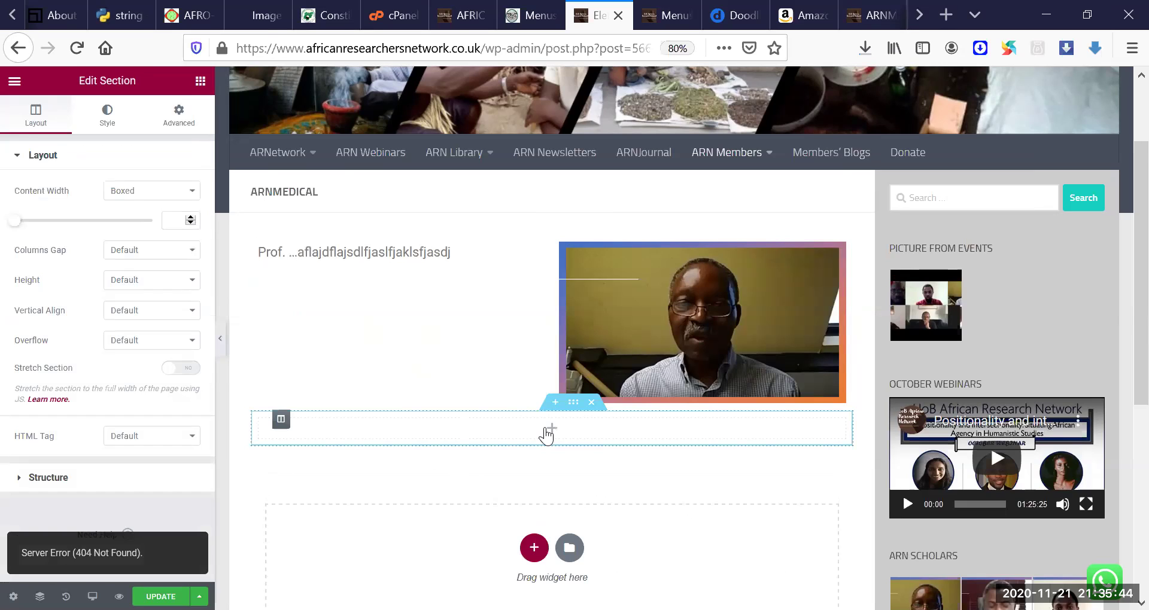
{"action": "left_click", "coordinate": [556, 430]}
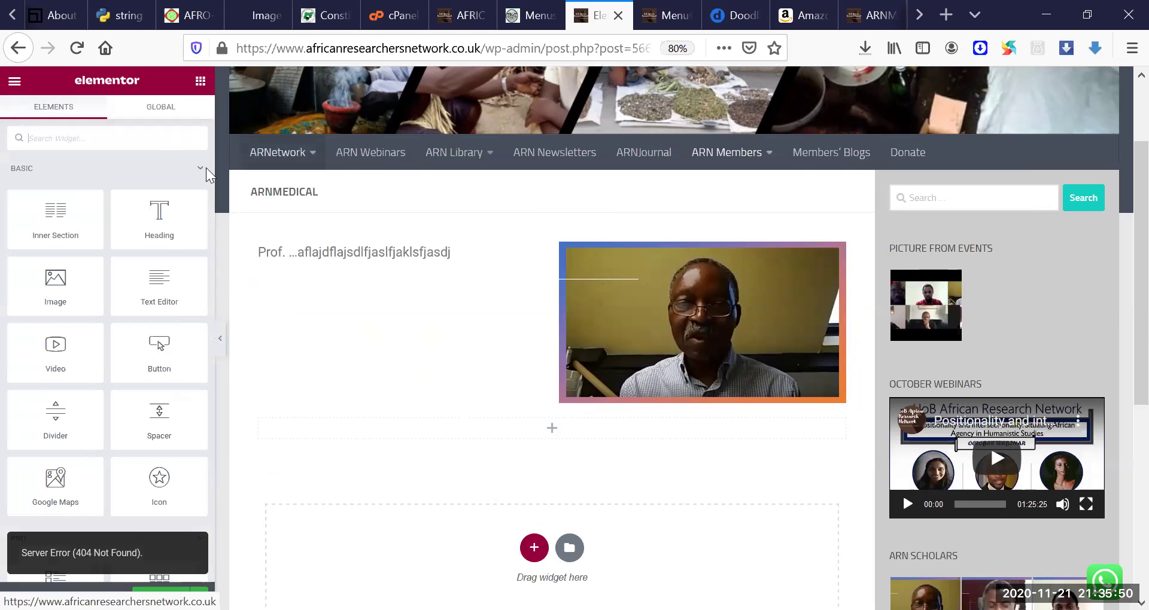
{"action": "scroll", "coordinate": [204, 267], "scroll_direction": "down", "scroll_amount": 8}
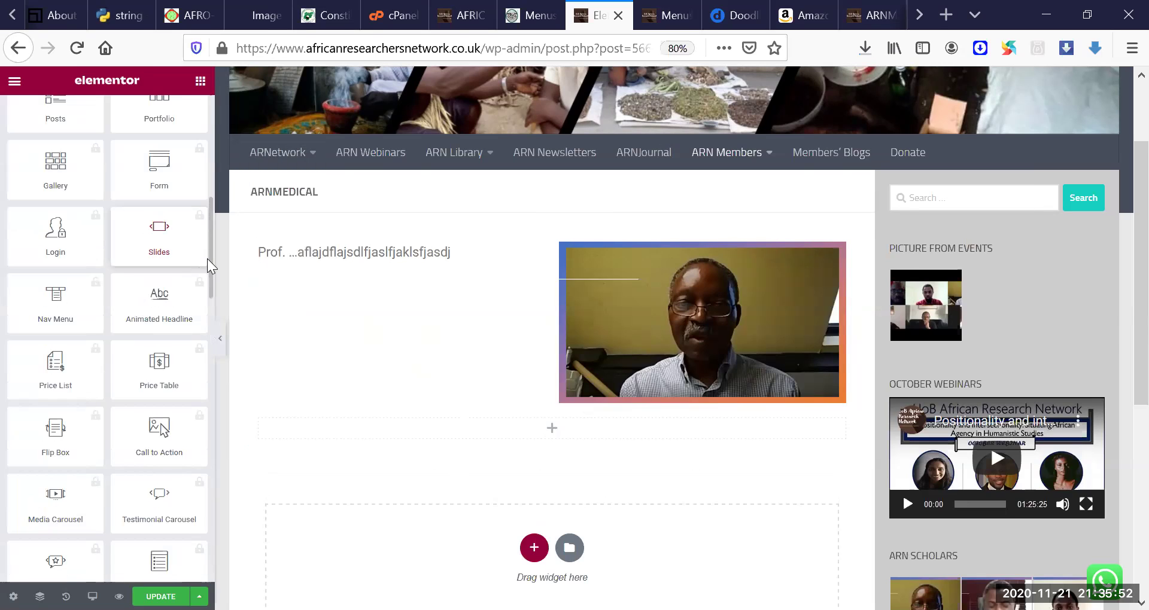
{"action": "scroll", "coordinate": [214, 269], "scroll_direction": "down", "scroll_amount": 1}
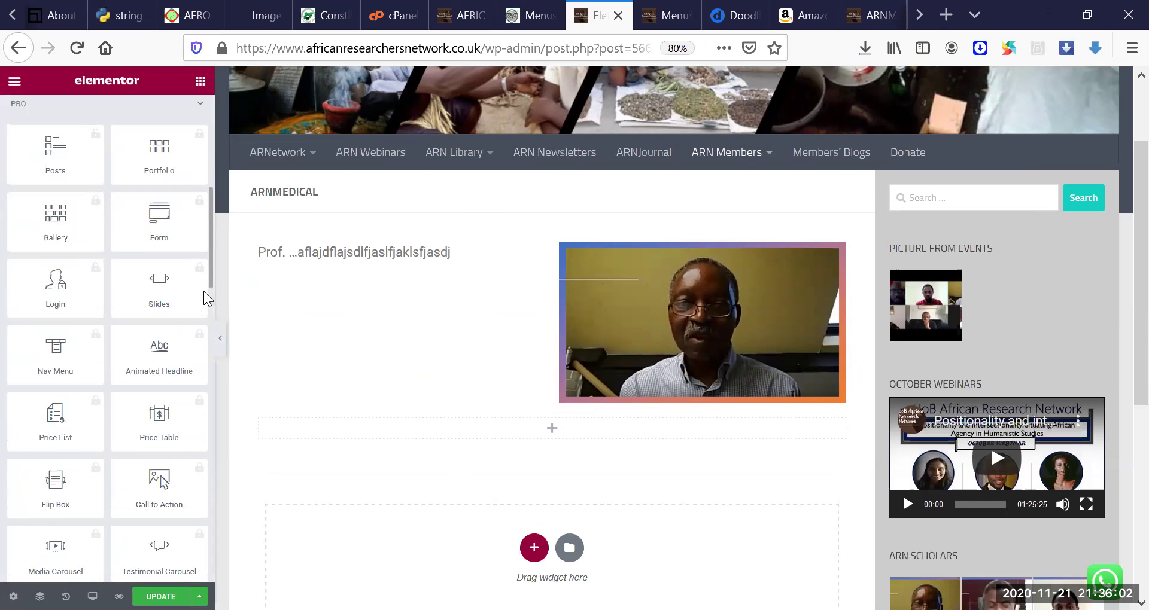
{"action": "scroll", "coordinate": [179, 504], "scroll_direction": "down", "scroll_amount": 10}
{"action": "scroll", "coordinate": [180, 520], "scroll_direction": "down", "scroll_amount": 5}
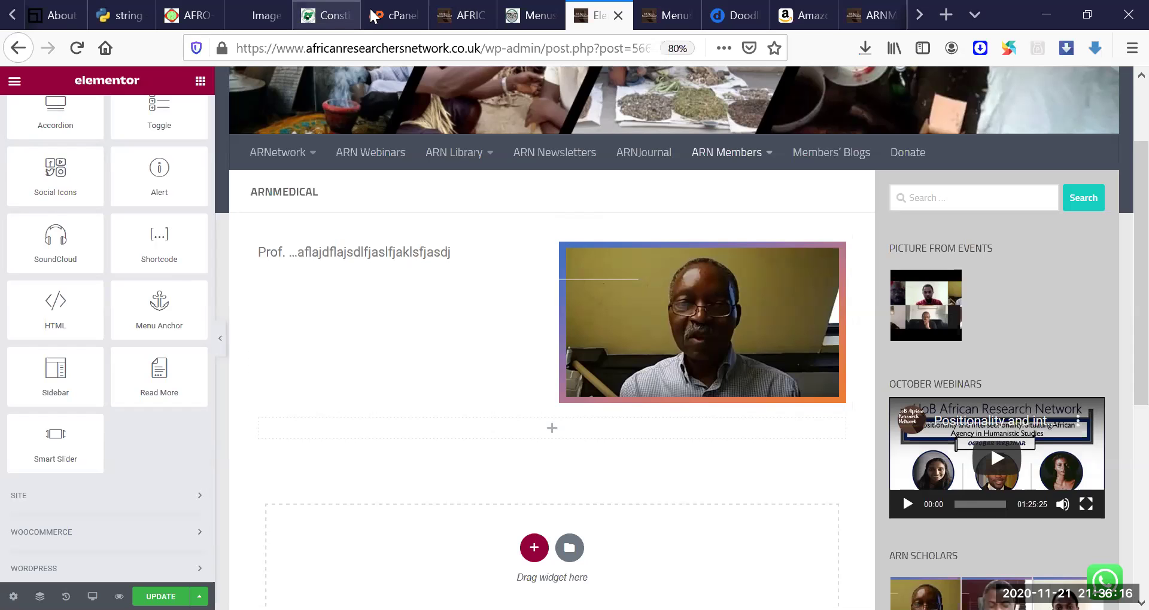
Step: Load the researcher's personal academic blog website in the browser tab that holds the Python string documentation
{"action": "left_click", "coordinate": [395, 17]}
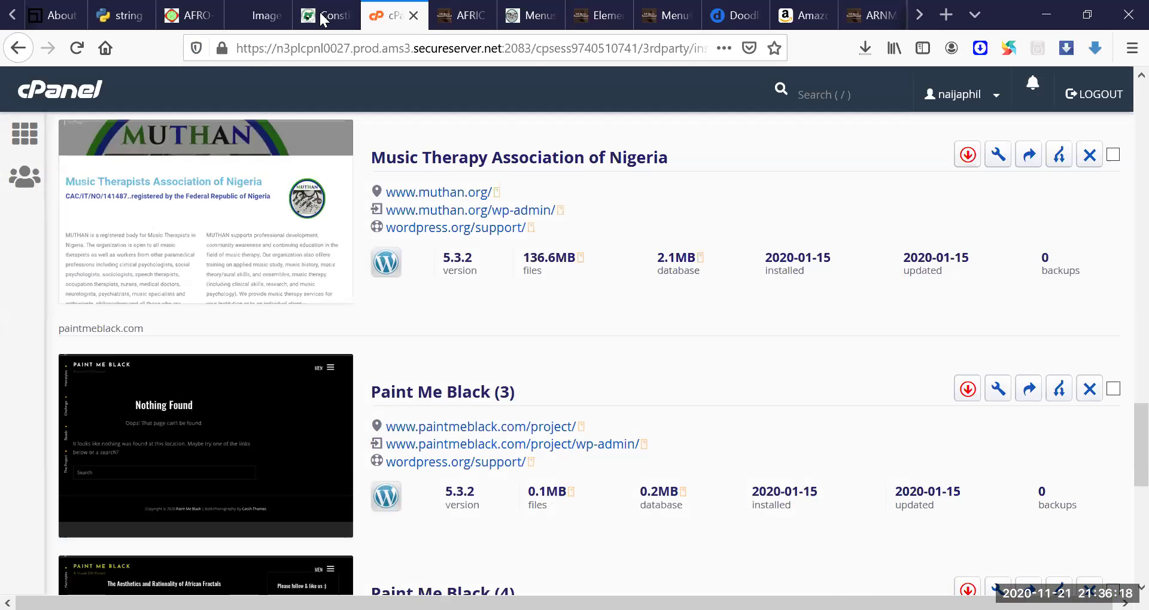
{"action": "left_click", "coordinate": [326, 17]}
{"action": "left_click", "coordinate": [270, 16]}
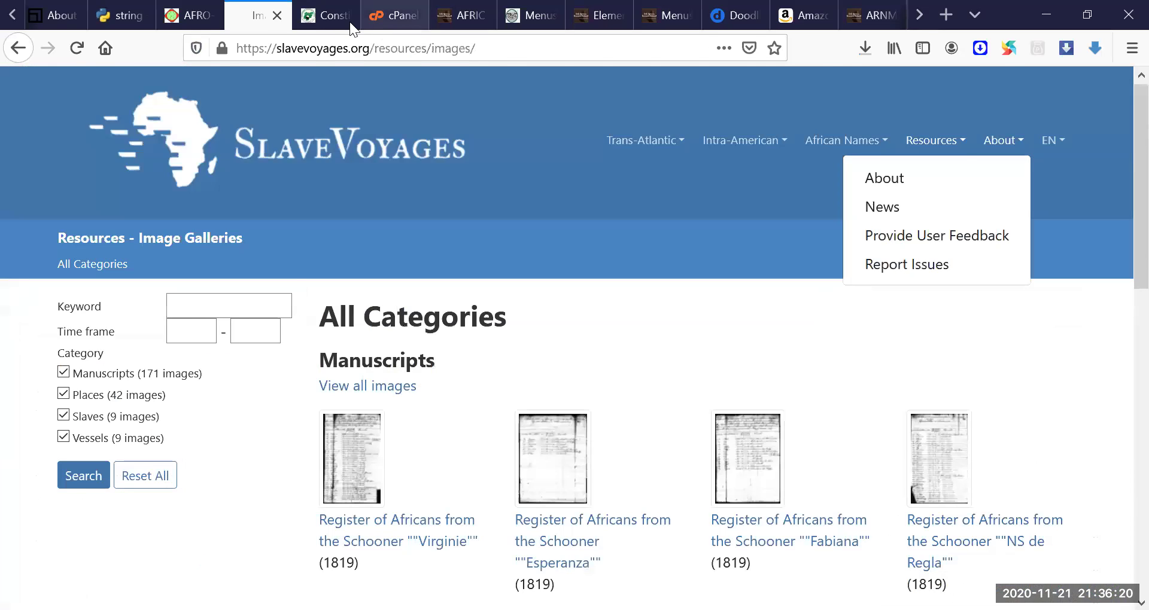
{"action": "left_click", "coordinate": [345, 21]}
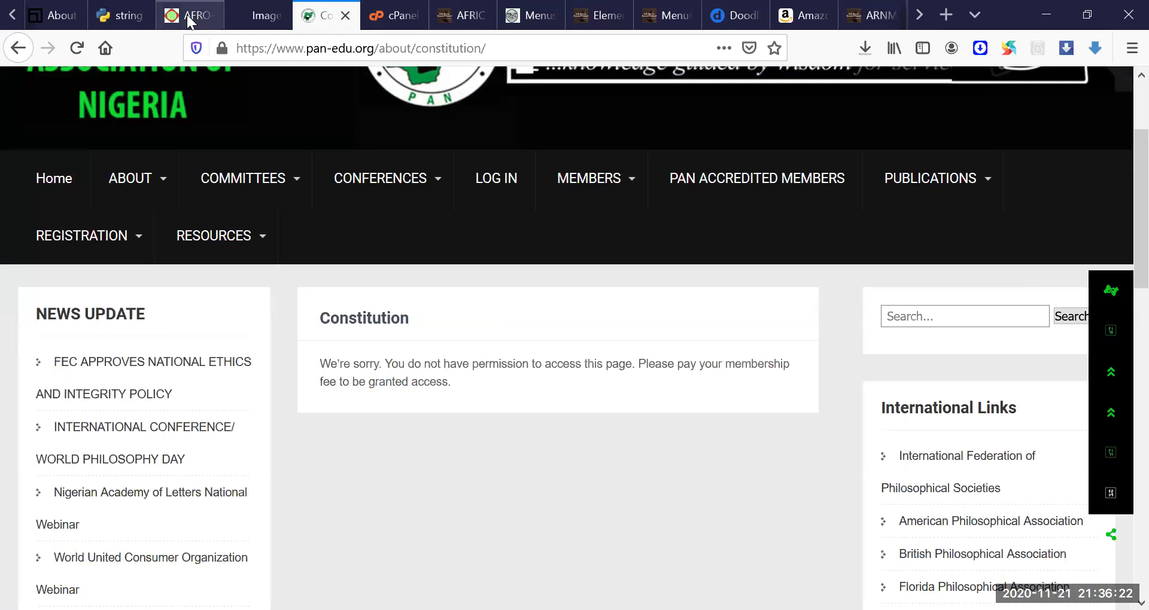
{"action": "left_click", "coordinate": [173, 18]}
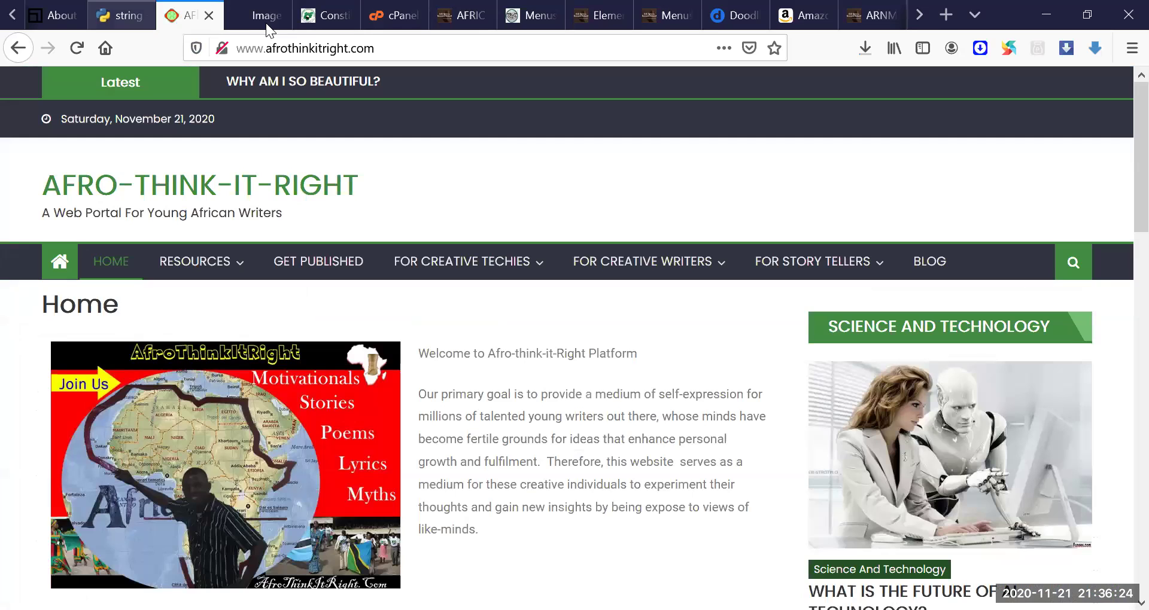
{"action": "left_click", "coordinate": [121, 14]}
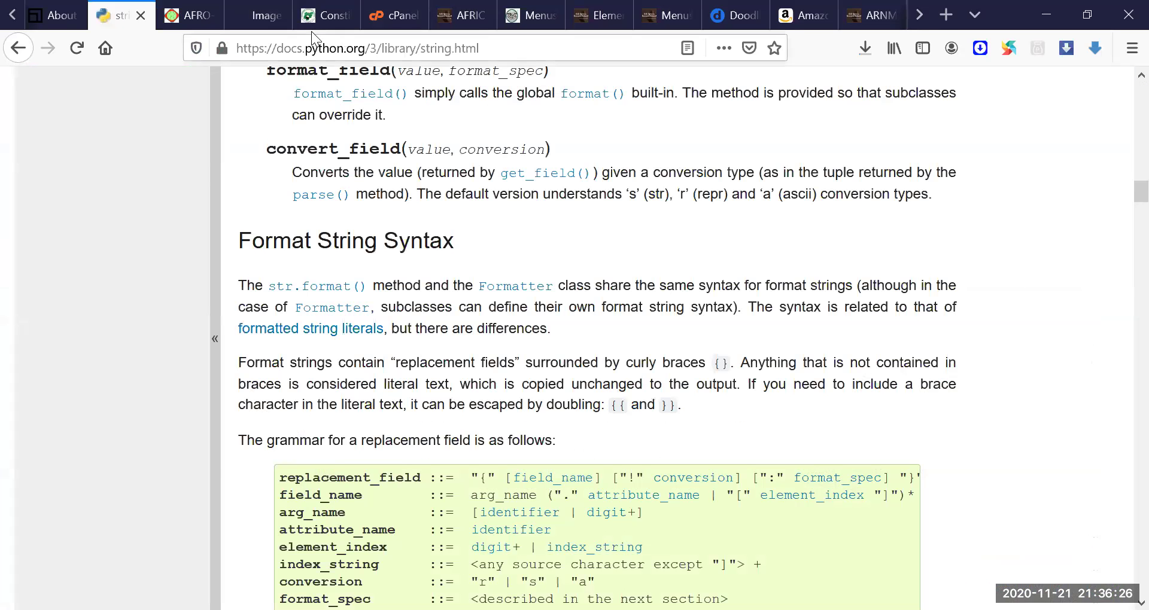
{"action": "key", "text": "ctrl+l"}
{"action": "type", "text": "augustinefarinola.com/"}
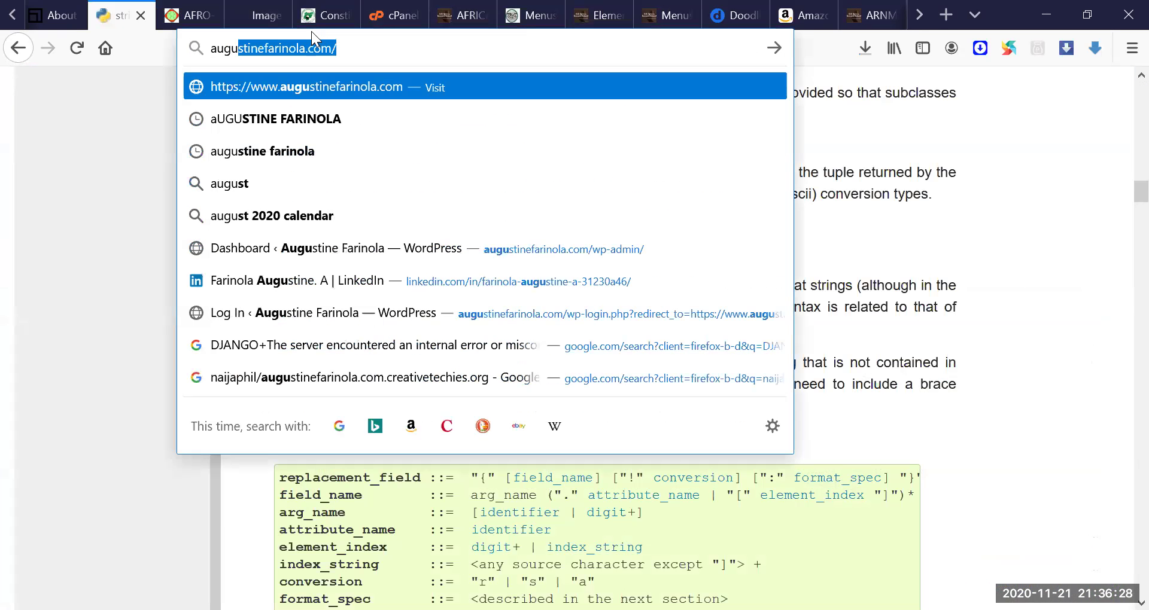
{"action": "key", "text": "Return"}
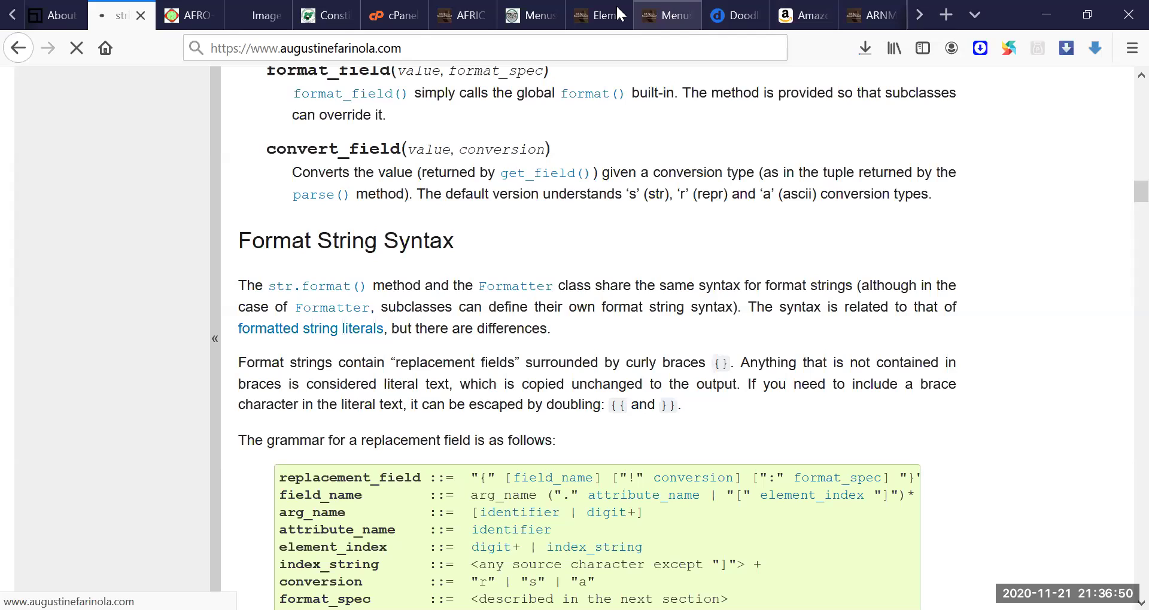
Step: Return to the ARNMedical page in Elementor, save its updated content and exit the editor to the WordPress dashboard
{"action": "left_click", "coordinate": [666, 13]}
{"action": "left_click", "coordinate": [604, 15]}
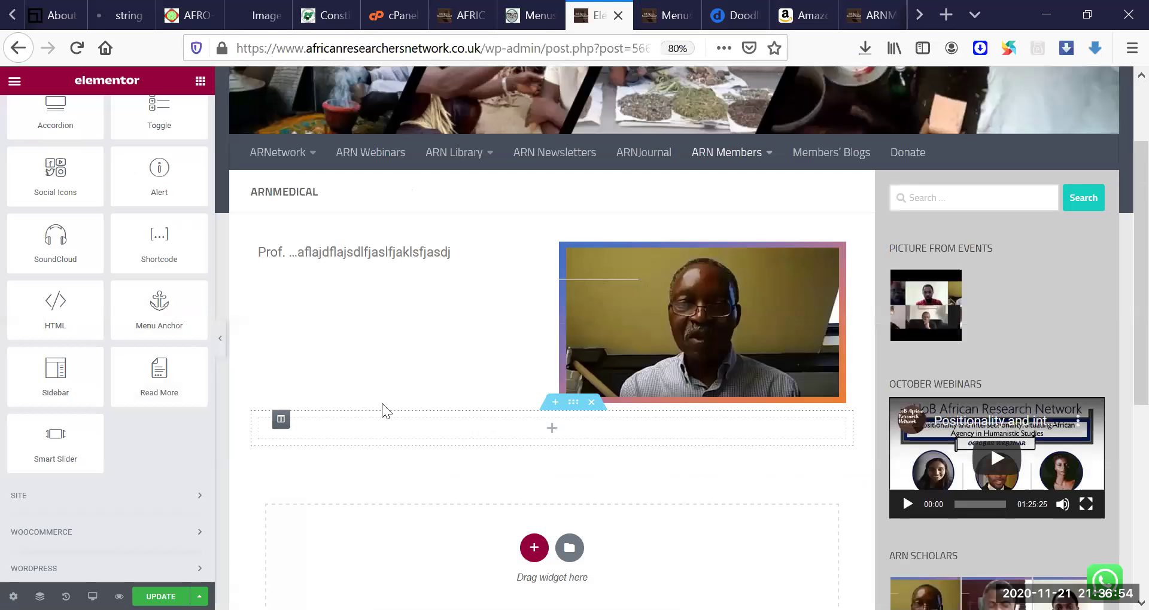
{"action": "scroll", "coordinate": [1124, 223], "scroll_direction": "down", "scroll_amount": 3}
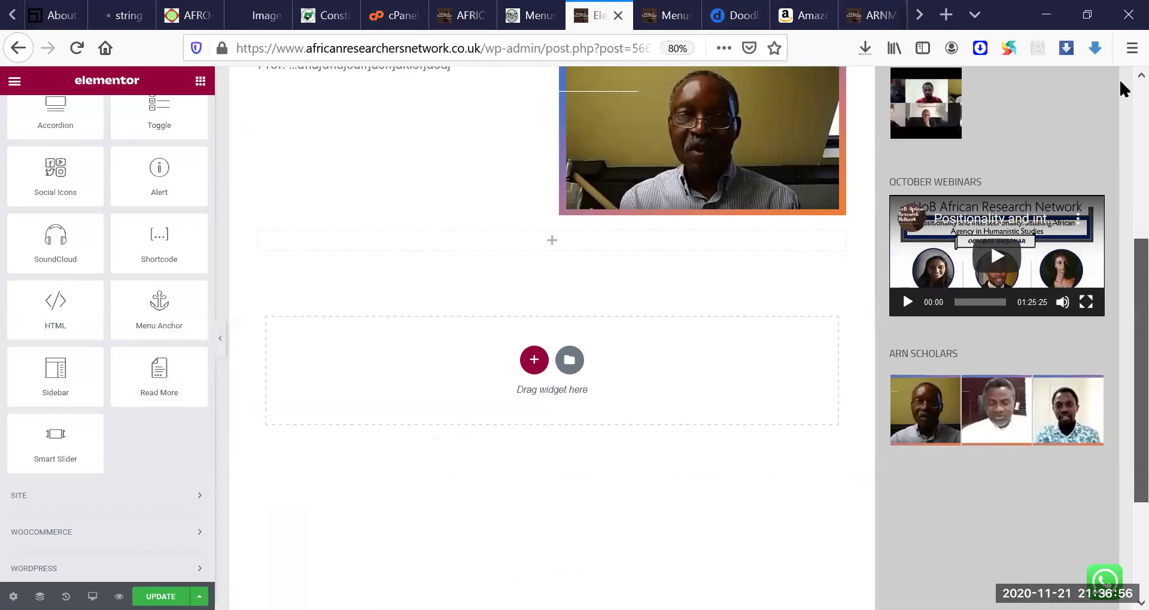
{"action": "scroll", "coordinate": [1125, 89], "scroll_direction": "up", "scroll_amount": 5}
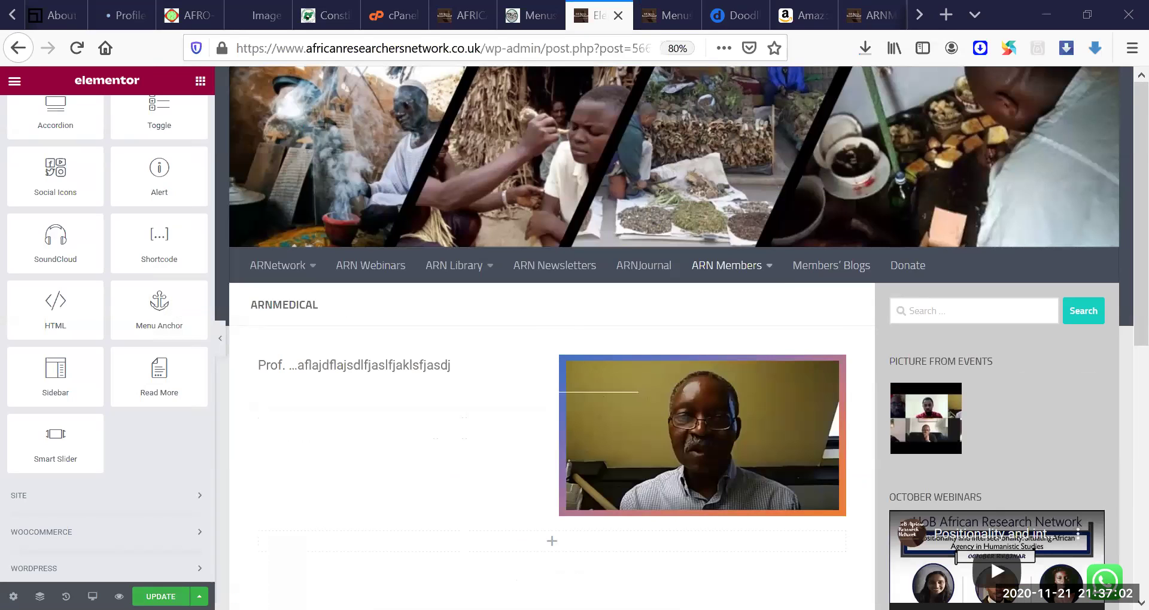
{"action": "left_click", "coordinate": [162, 596]}
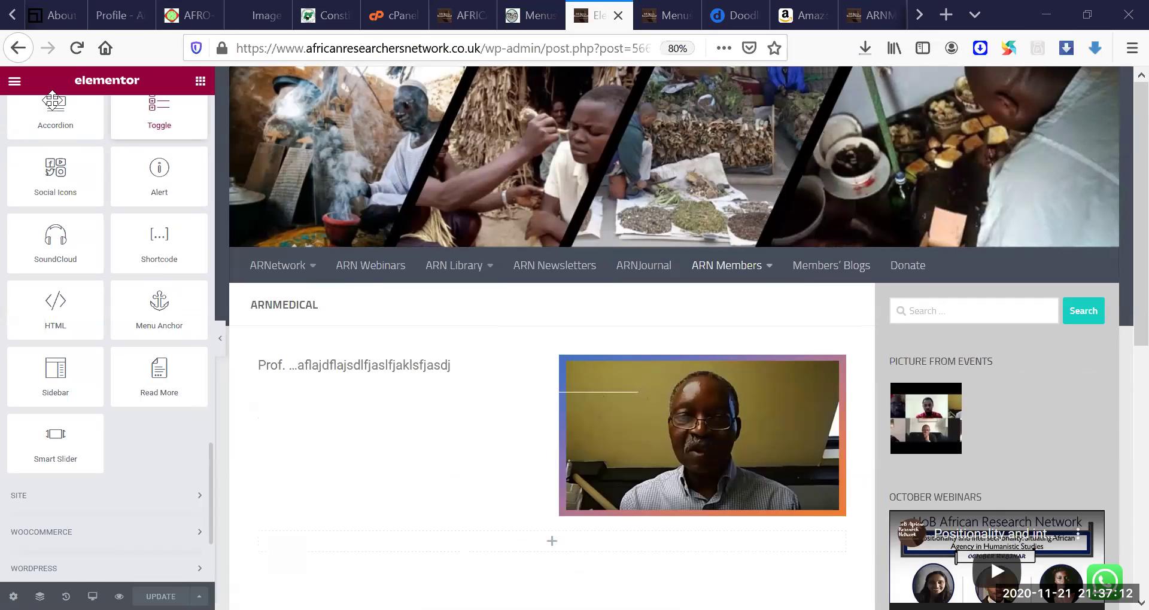
{"action": "left_click", "coordinate": [16, 90]}
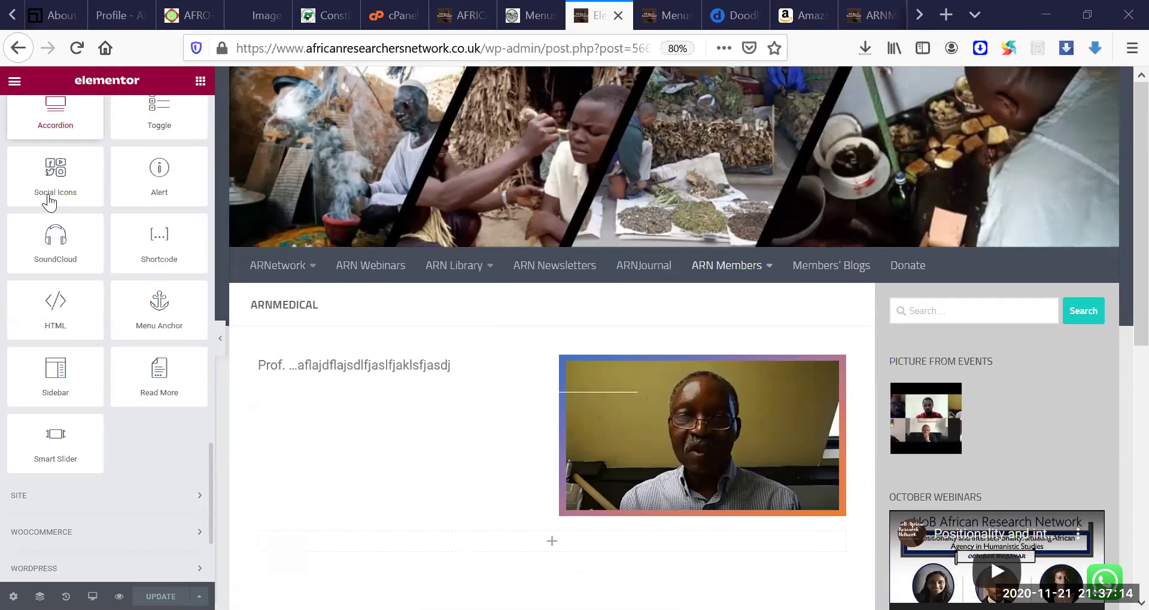
{"action": "left_click", "coordinate": [86, 335]}
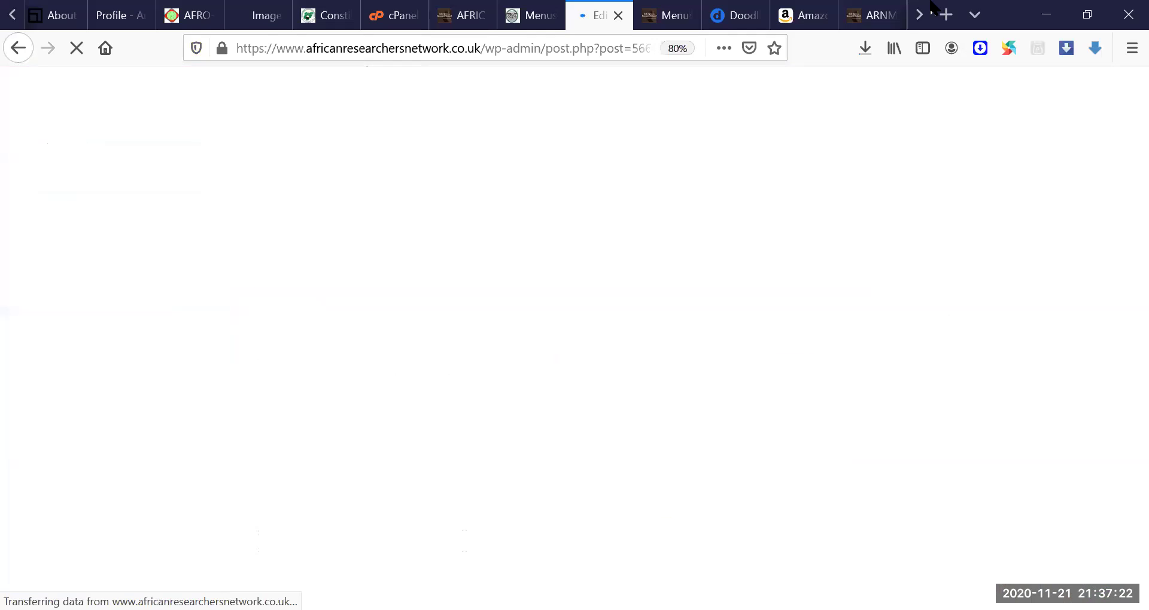
Step: Reload the live ARNMedical page, review its published text and image, and check the admin bar's Elementor editing option
{"action": "left_click", "coordinate": [878, 11]}
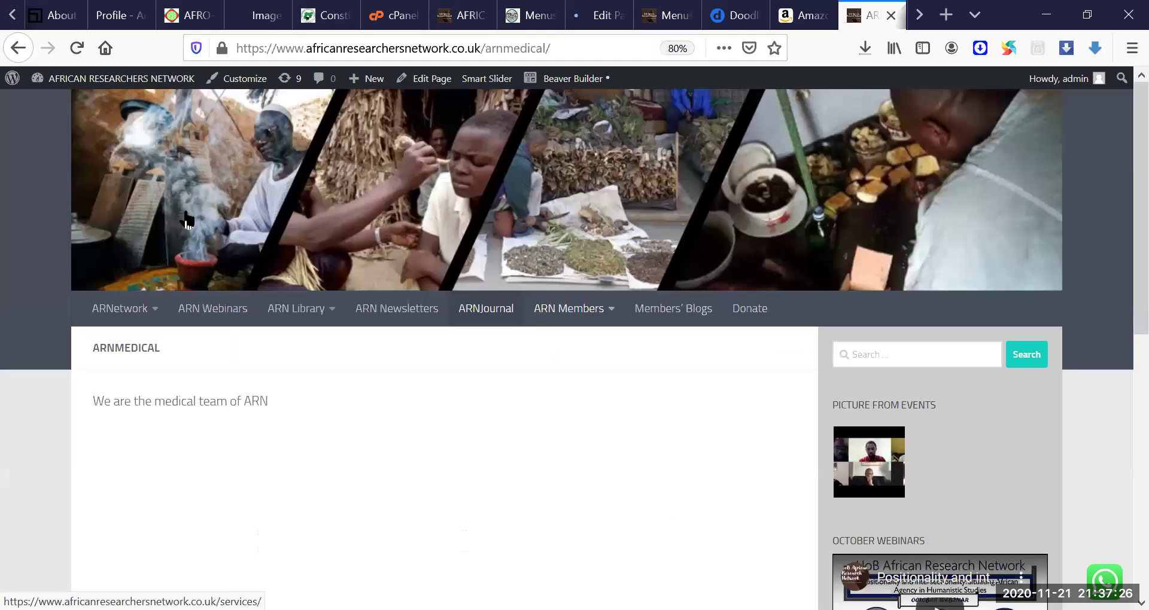
{"action": "left_click", "coordinate": [76, 48]}
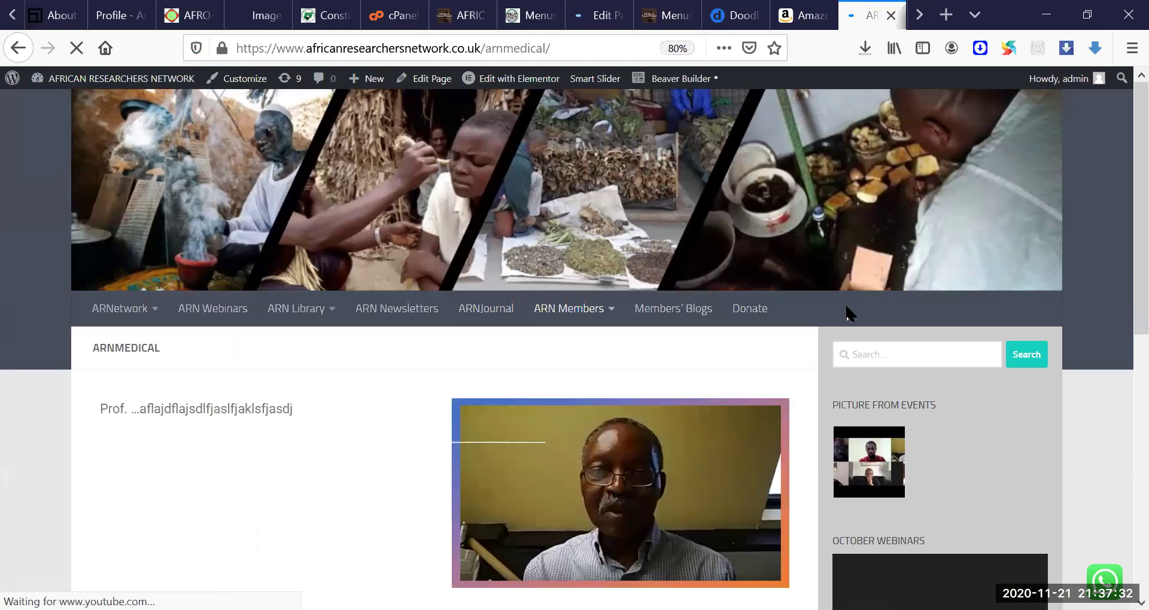
{"action": "scroll", "coordinate": [1124, 239], "scroll_direction": "down", "scroll_amount": 4}
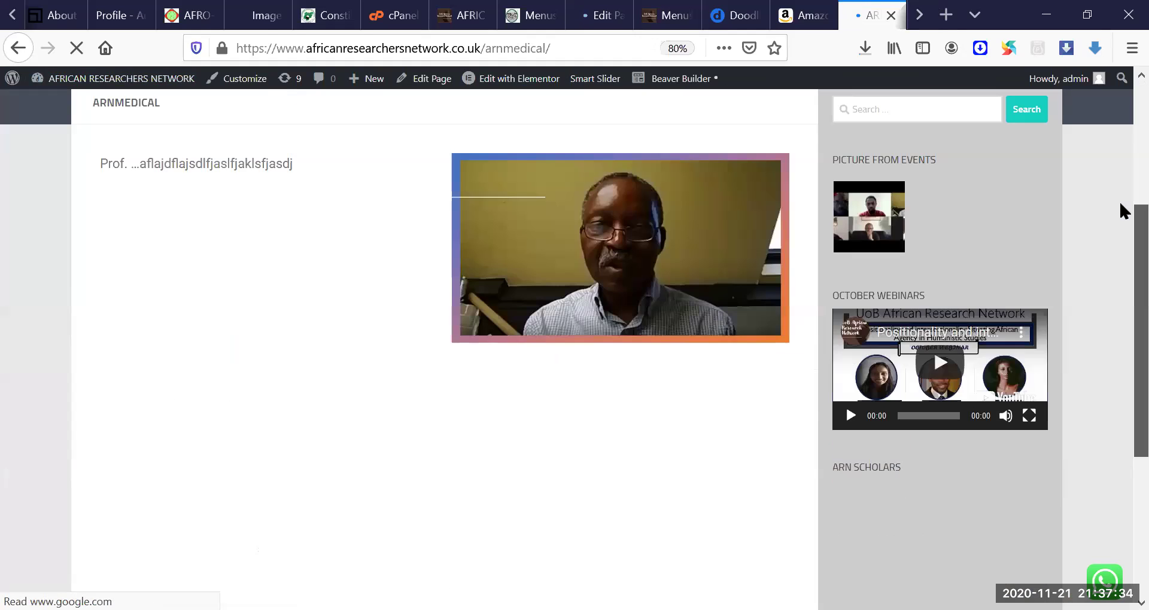
{"action": "scroll", "coordinate": [1120, 198], "scroll_direction": "up", "scroll_amount": 3}
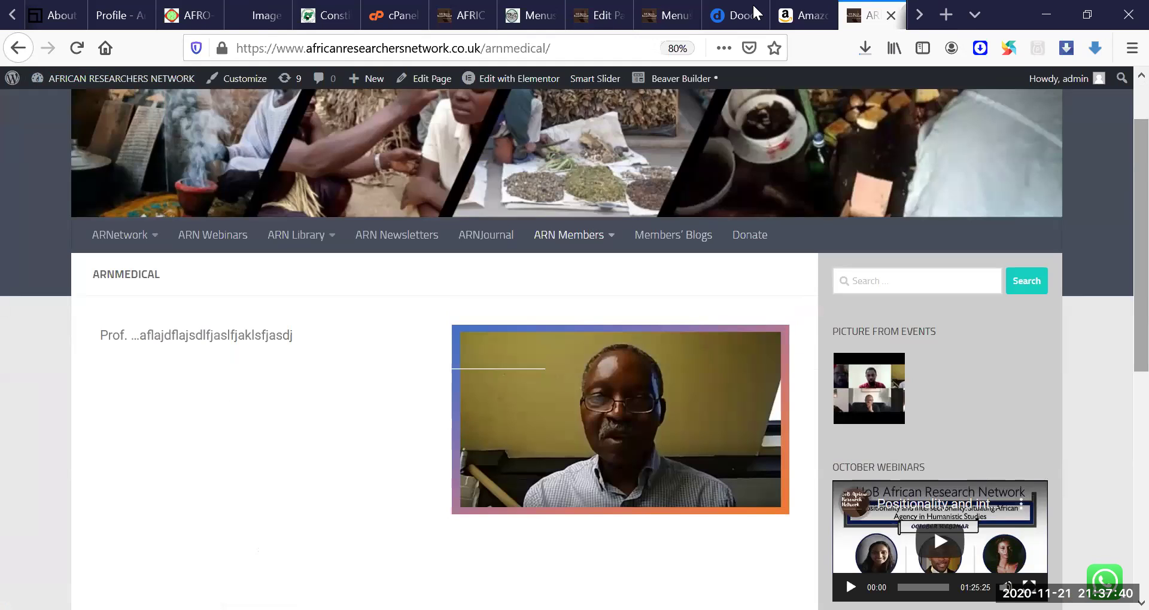
{"action": "mouse_move", "coordinate": [527, 83]}
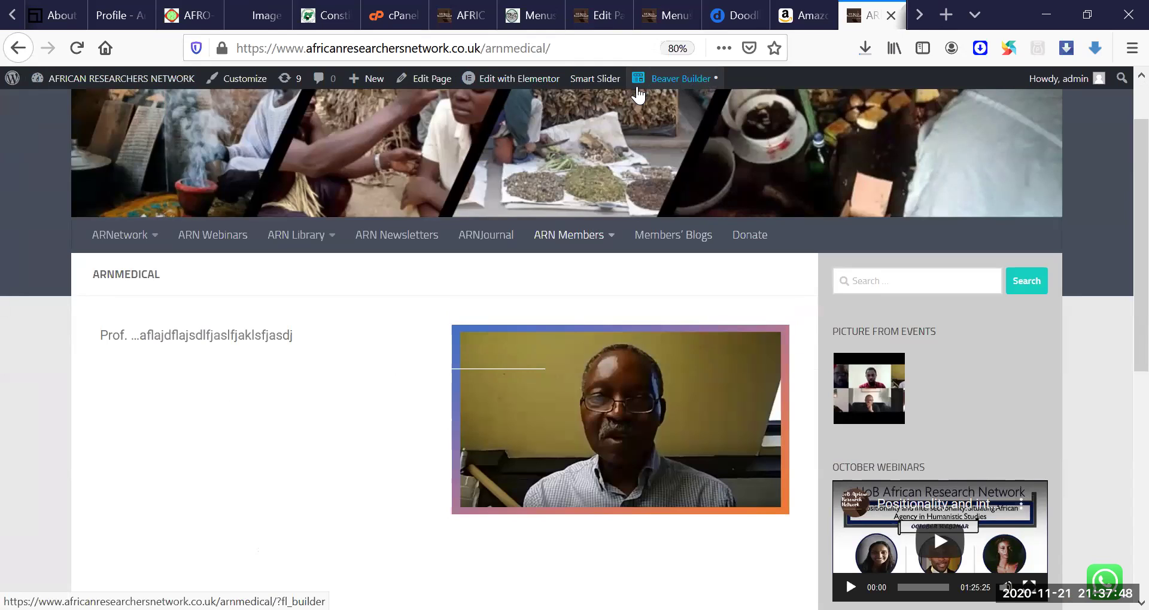
{"action": "mouse_move", "coordinate": [572, 88]}
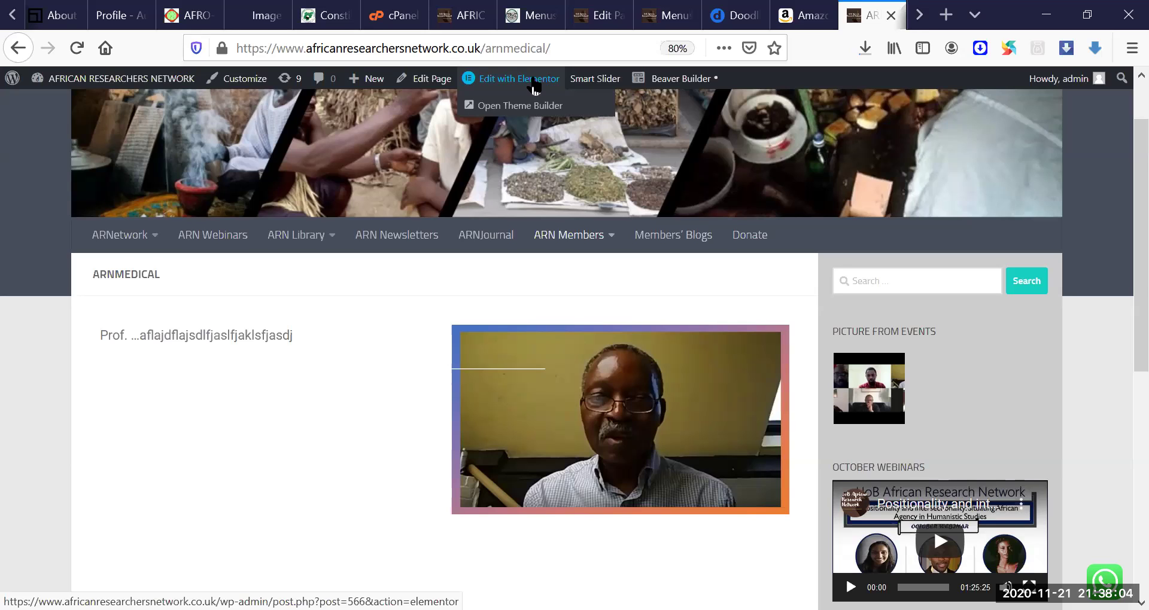
Step: Switch to the researcher's academic blog, open its Publications page and look through the book chapter, journal article and online publication entries
{"action": "left_click", "coordinate": [803, 13]}
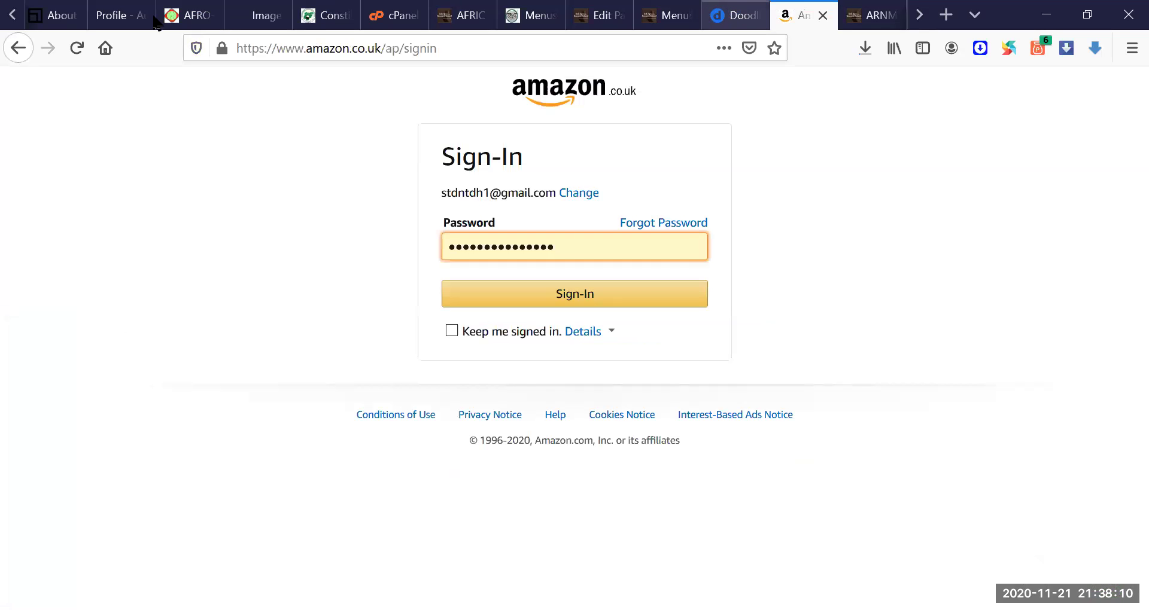
{"action": "left_click", "coordinate": [115, 15]}
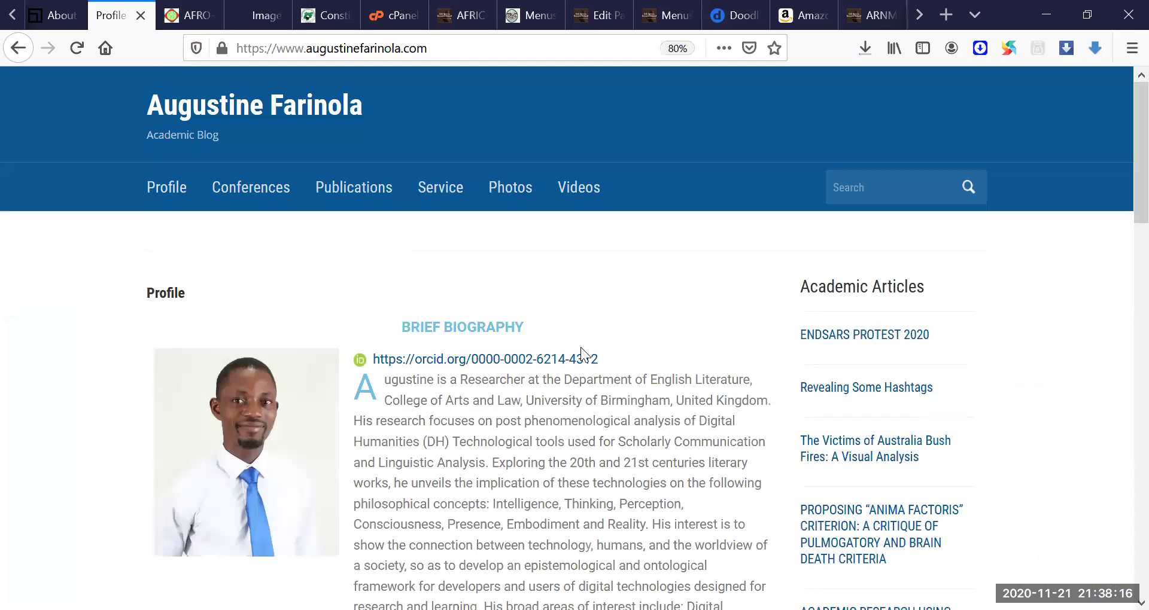
{"action": "left_click", "coordinate": [345, 192]}
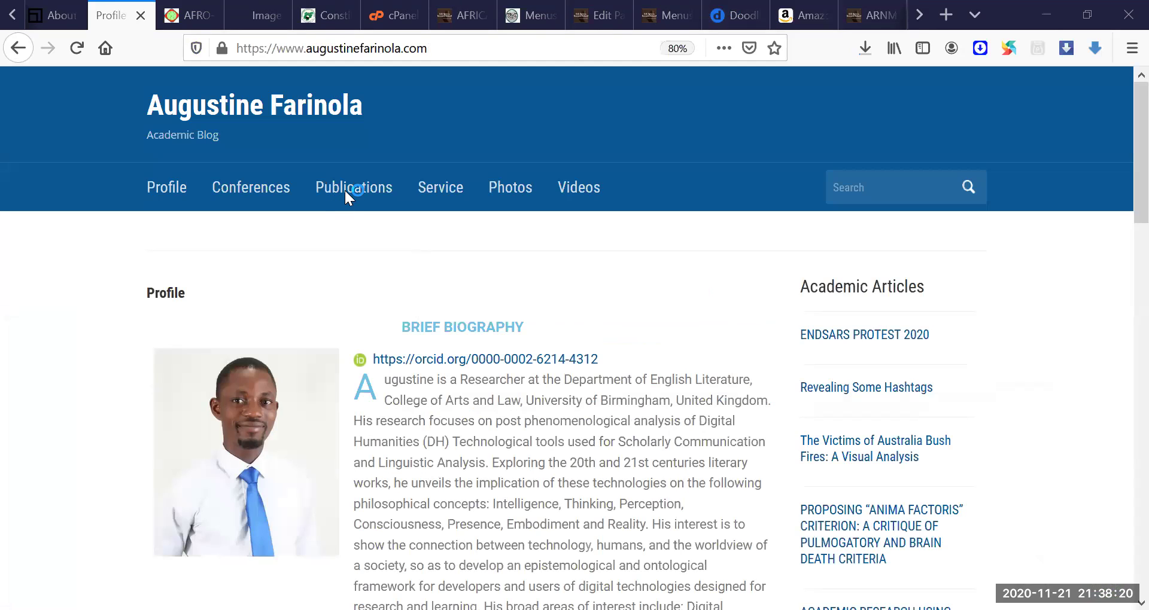
{"action": "left_click", "coordinate": [345, 192]}
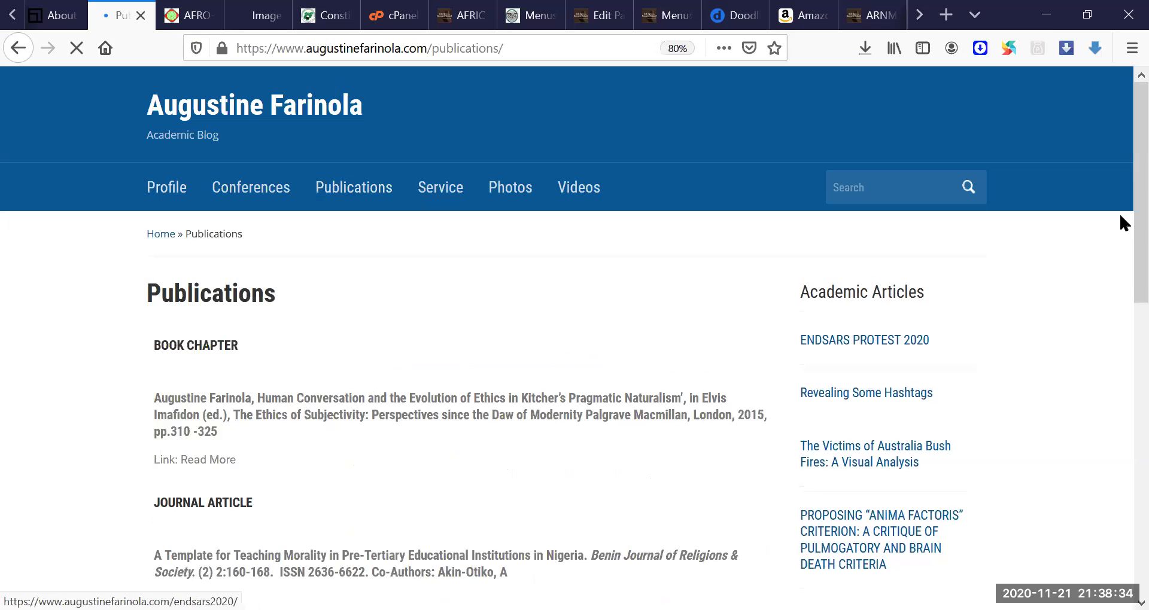
{"action": "scroll", "coordinate": [1120, 216], "scroll_direction": "down", "scroll_amount": 2}
{"action": "scroll", "coordinate": [1120, 335], "scroll_direction": "down", "scroll_amount": 3}
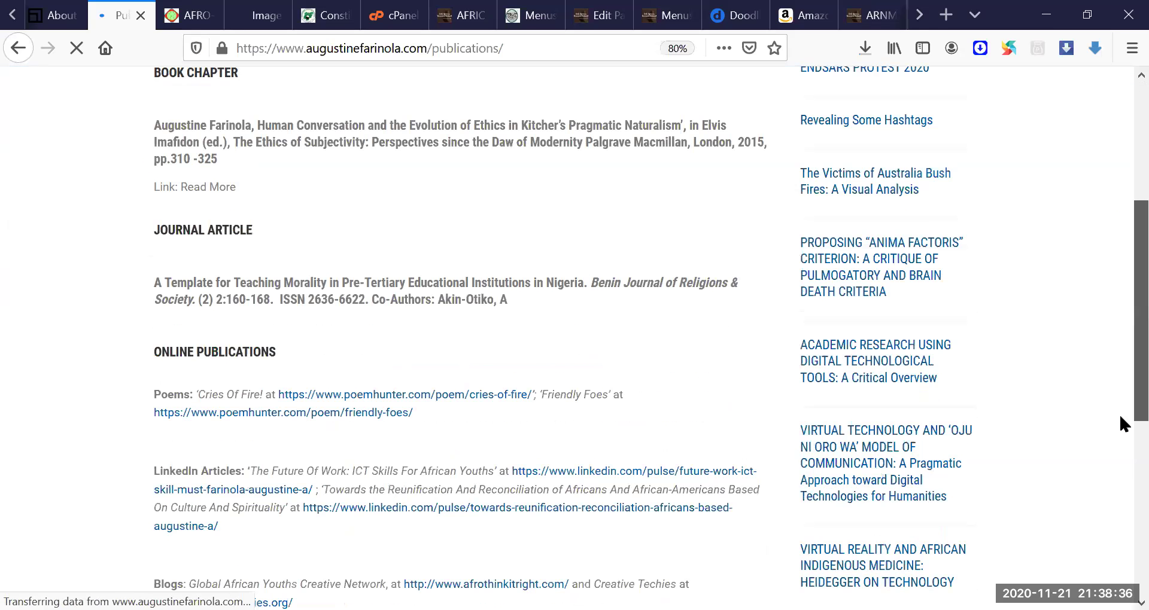
{"action": "scroll", "coordinate": [1118, 185], "scroll_direction": "up", "scroll_amount": 5}
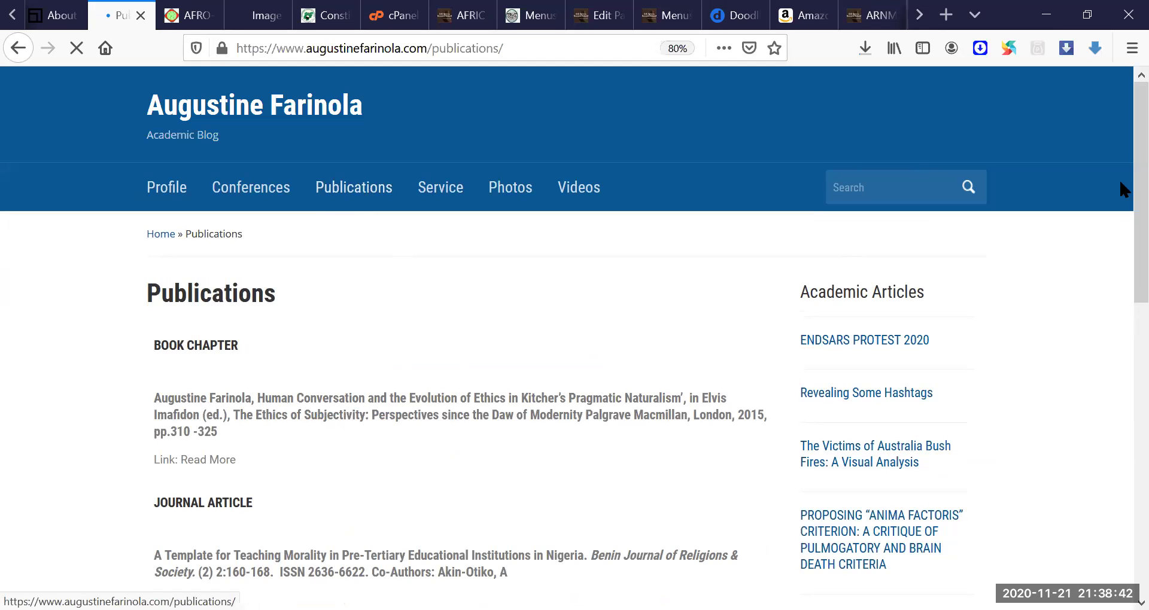
{"action": "scroll", "coordinate": [1124, 322], "scroll_direction": "down", "scroll_amount": 3}
{"action": "scroll", "coordinate": [1121, 323], "scroll_direction": "down", "scroll_amount": 5}
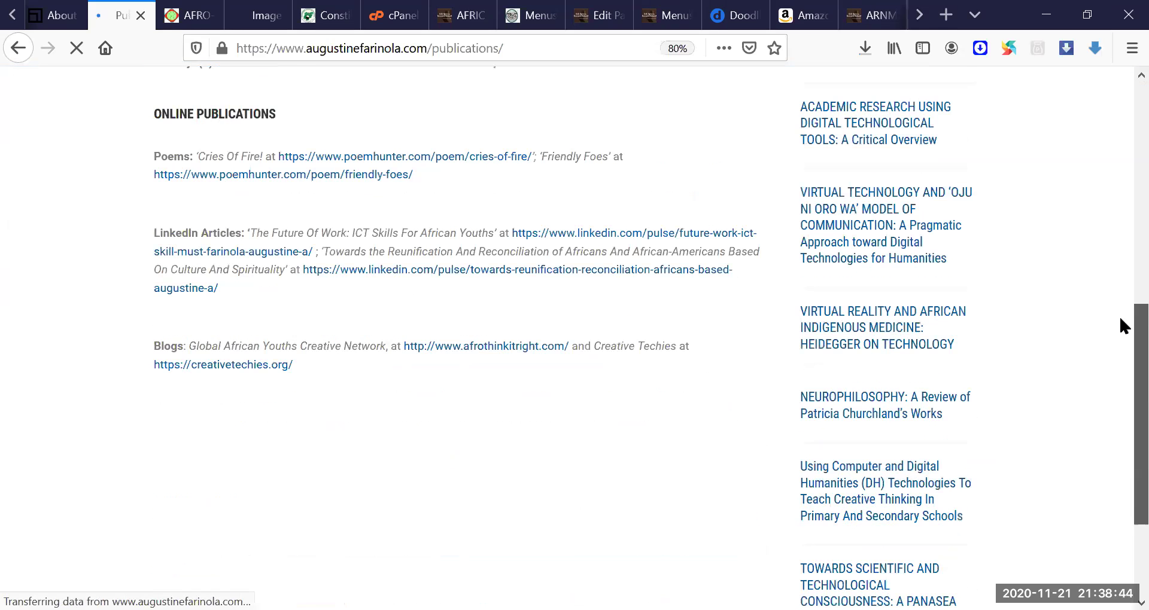
{"action": "scroll", "coordinate": [1120, 179], "scroll_direction": "up", "scroll_amount": 5}
{"action": "scroll", "coordinate": [336, 189], "scroll_direction": "up", "scroll_amount": 3}
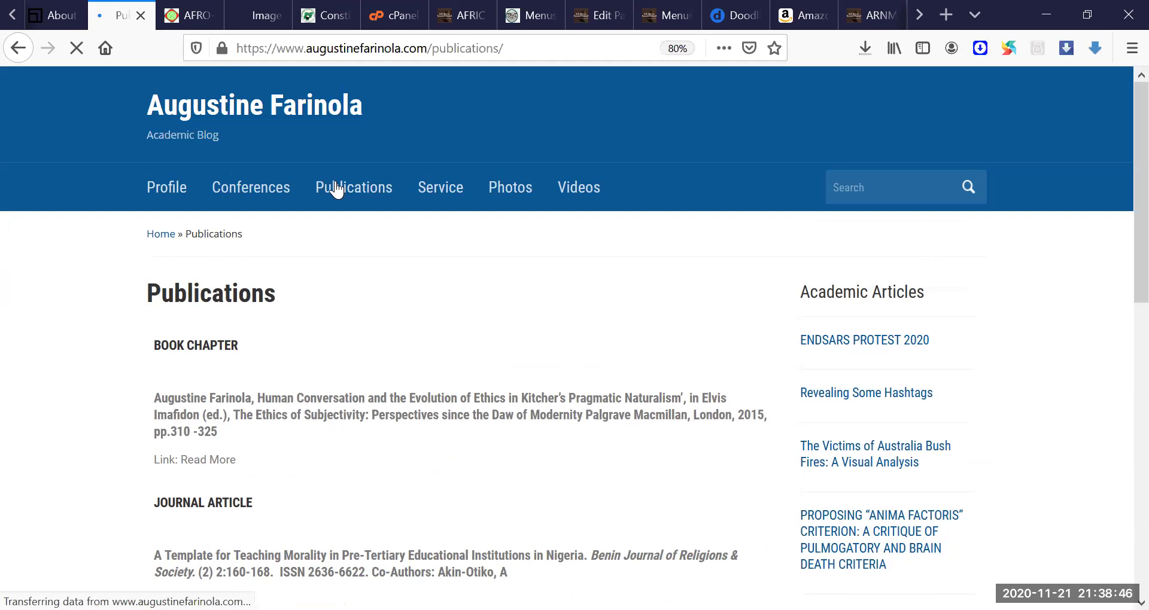
{"action": "left_click", "coordinate": [336, 189]}
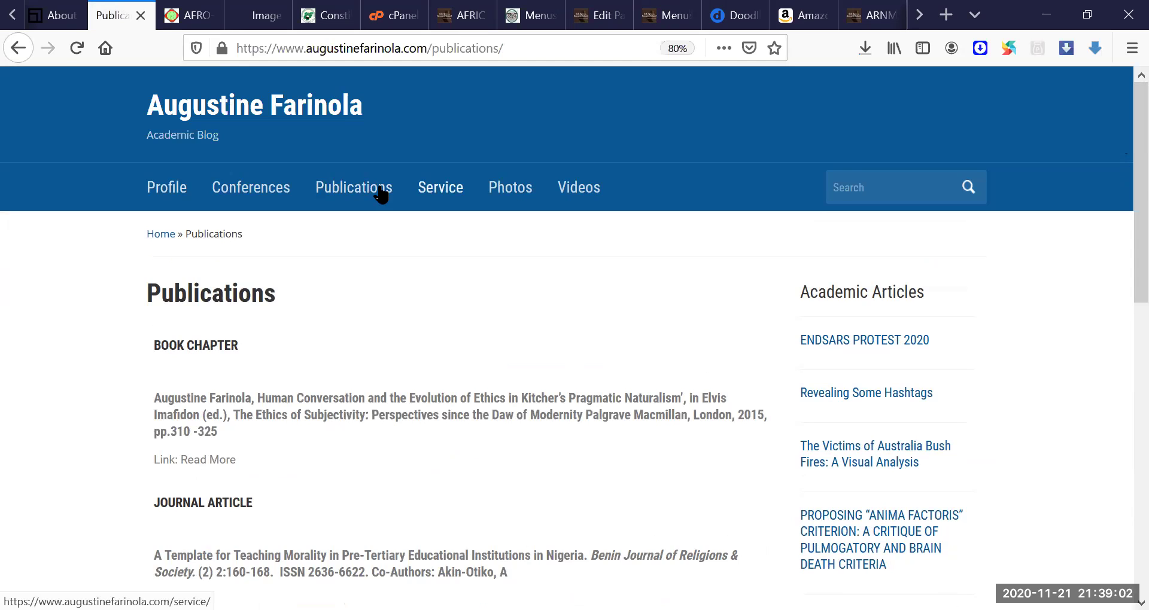
Step: Open the blog's Conferences page and examine its accordion layout, expanding the March 2019 and November 2018 entries
{"action": "left_click", "coordinate": [254, 189]}
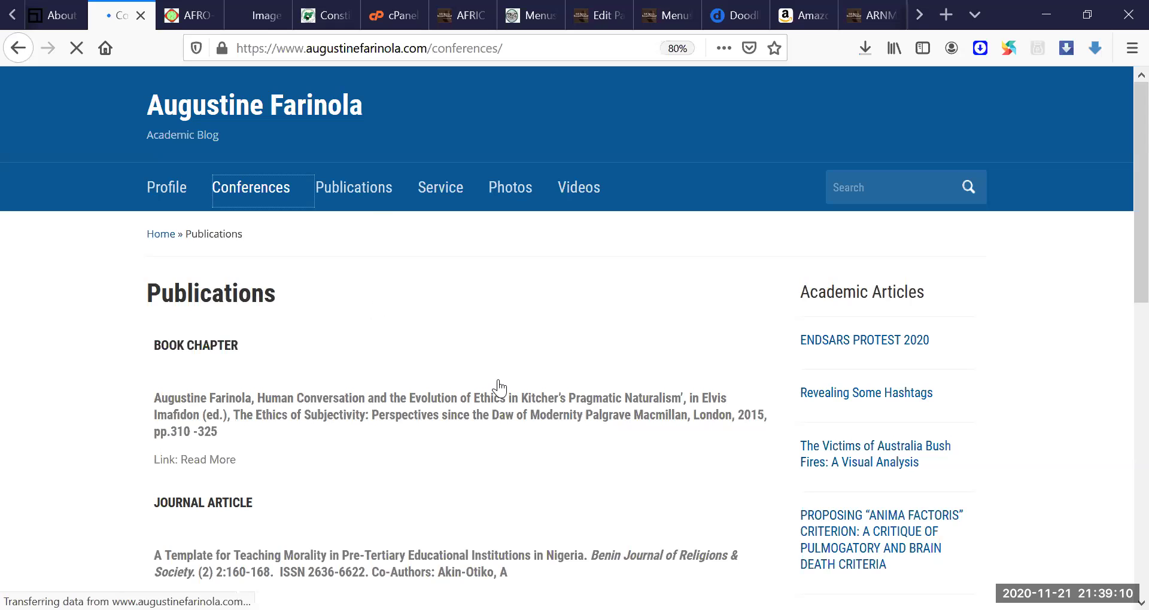
{"action": "scroll", "coordinate": [351, 321], "scroll_direction": "down", "scroll_amount": 1}
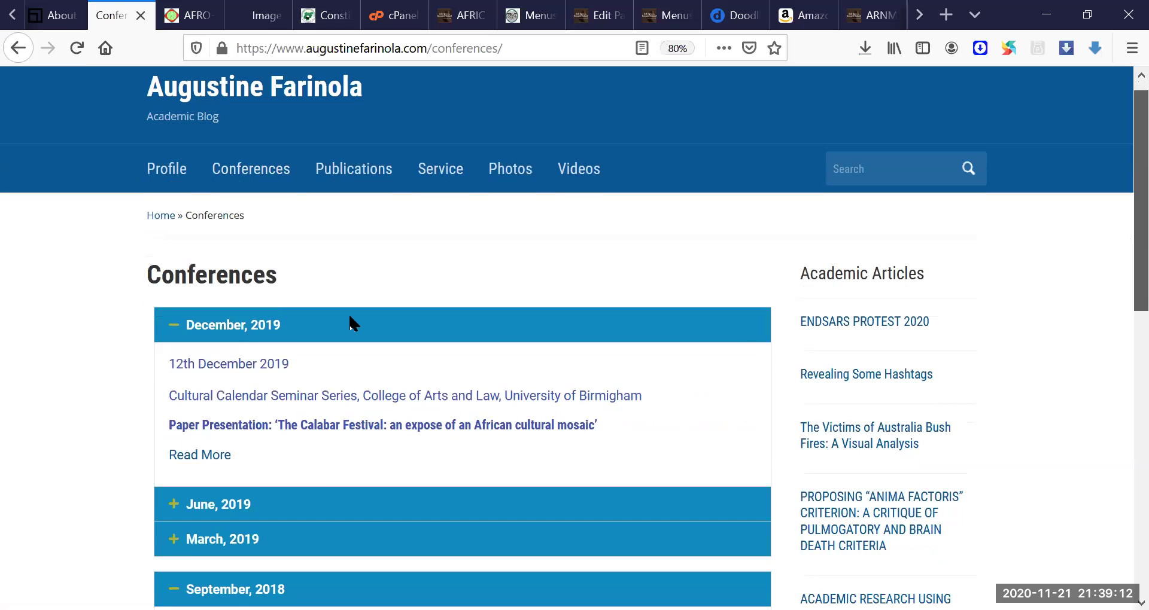
{"action": "scroll", "coordinate": [186, 345], "scroll_direction": "down", "scroll_amount": 2}
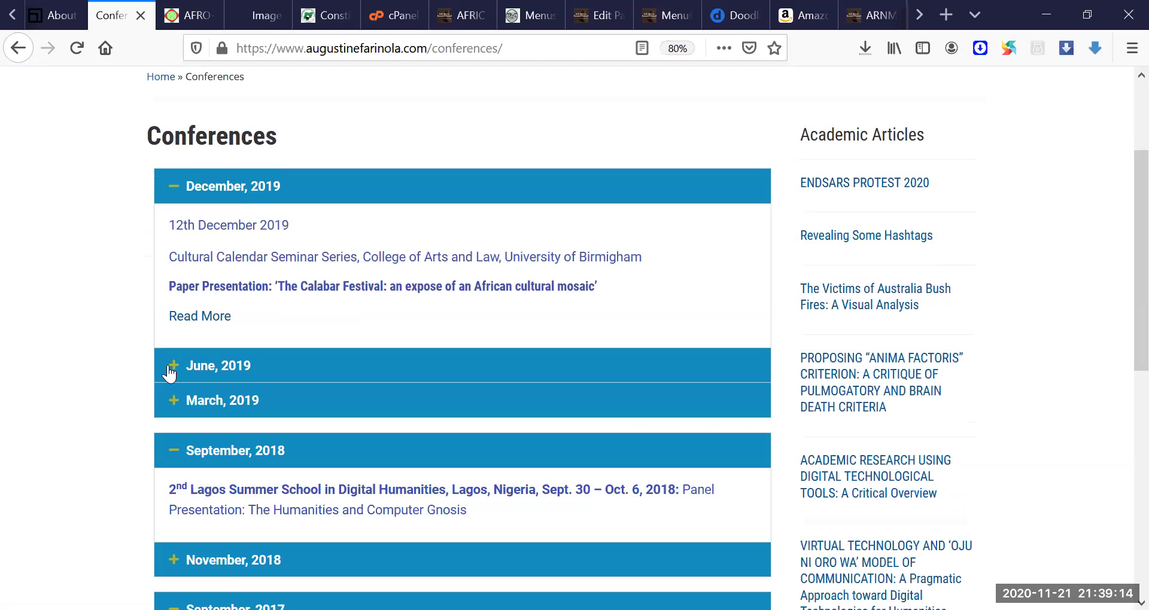
{"action": "left_click", "coordinate": [174, 366]}
{"action": "left_click", "coordinate": [173, 400]}
{"action": "left_click", "coordinate": [173, 401]}
{"action": "left_click", "coordinate": [174, 444]}
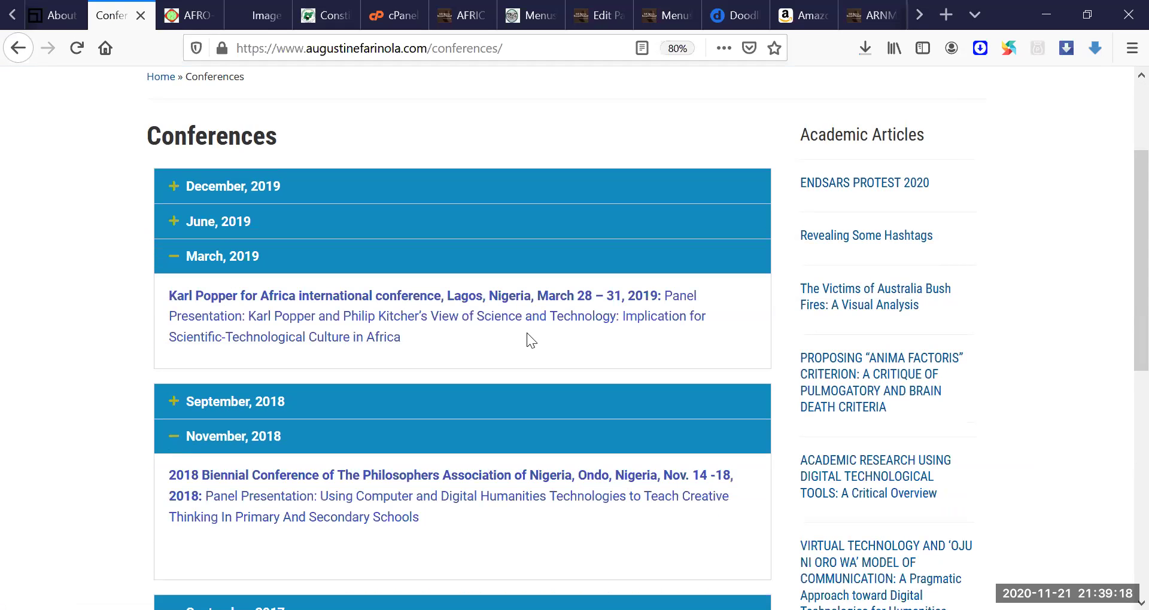
{"action": "scroll", "coordinate": [718, 335], "scroll_direction": "down", "scroll_amount": 2}
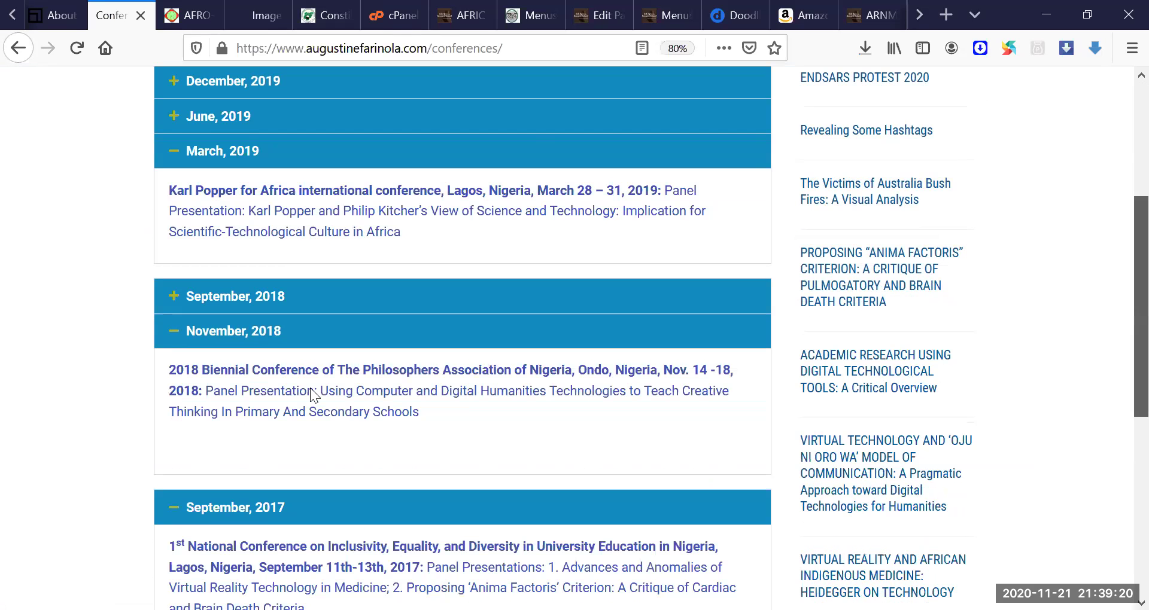
{"action": "scroll", "coordinate": [297, 417], "scroll_direction": "down", "scroll_amount": 1}
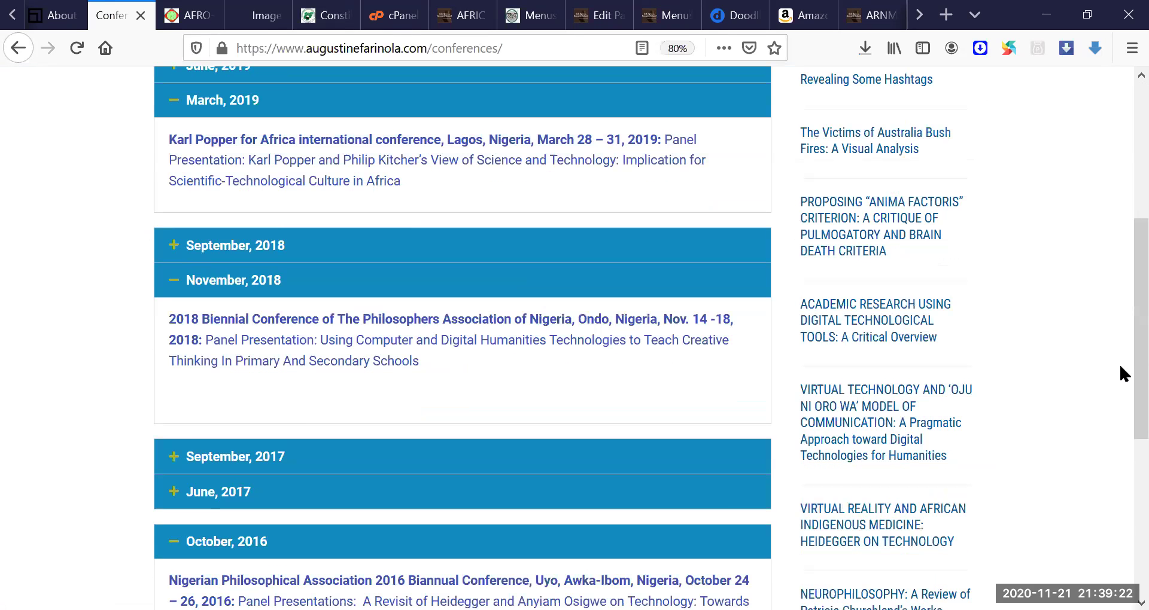
{"action": "scroll", "coordinate": [530, 375], "scroll_direction": "down", "scroll_amount": 3}
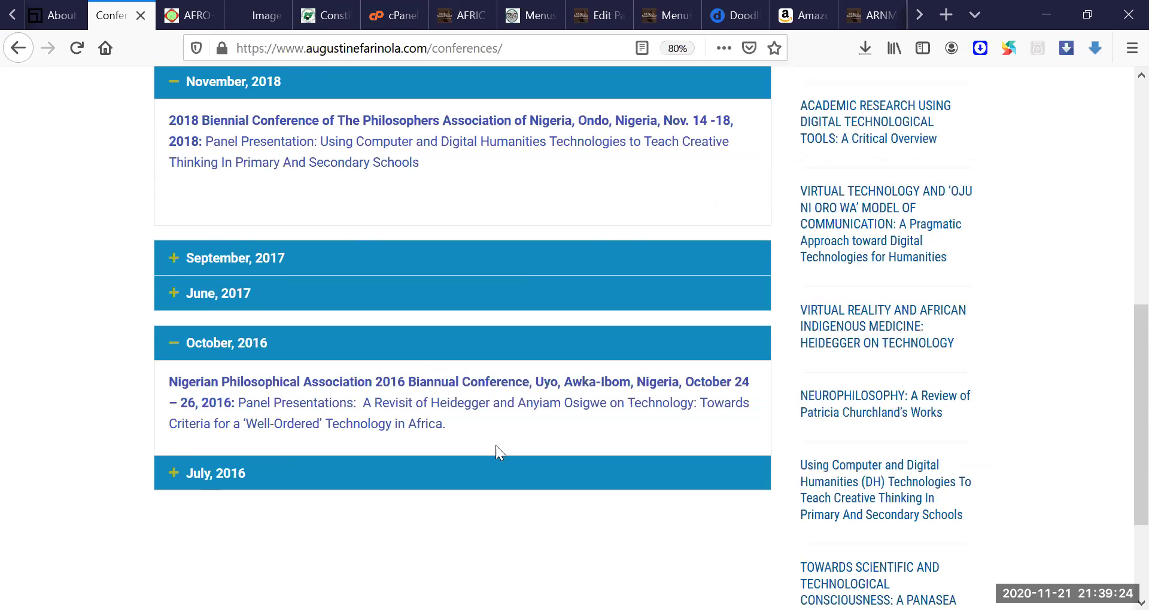
Step: Finish viewing the blog's Conferences accordion, open its Photos page and examine the captioned slideshow and the Academic Articles sidebar
{"action": "scroll", "coordinate": [1119, 184], "scroll_direction": "up", "scroll_amount": 6}
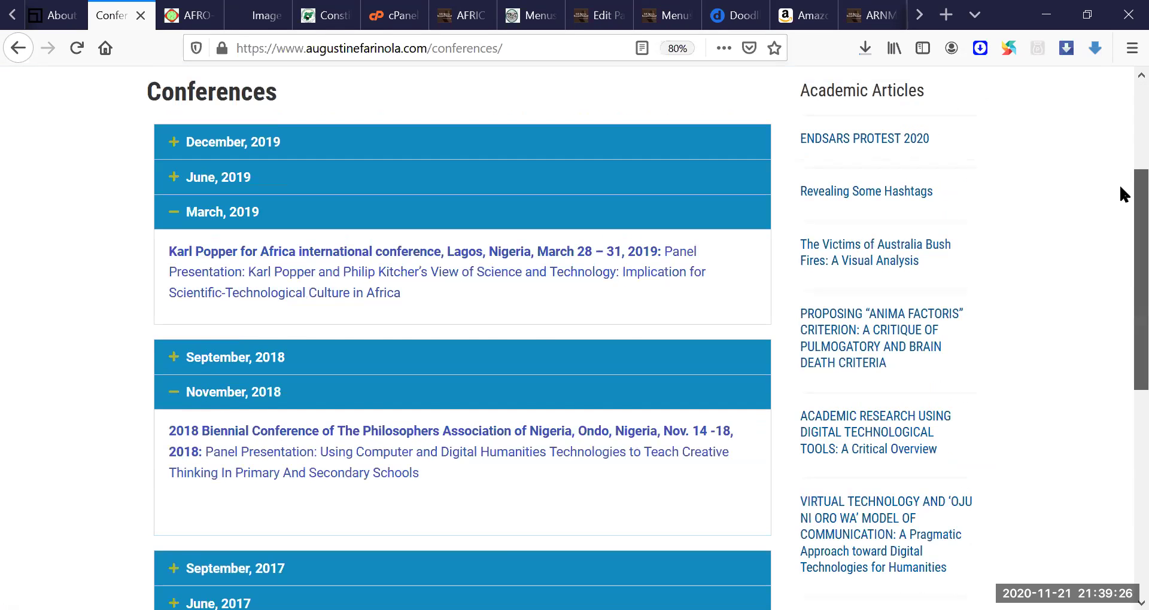
{"action": "scroll", "coordinate": [458, 168], "scroll_direction": "up", "scroll_amount": 2}
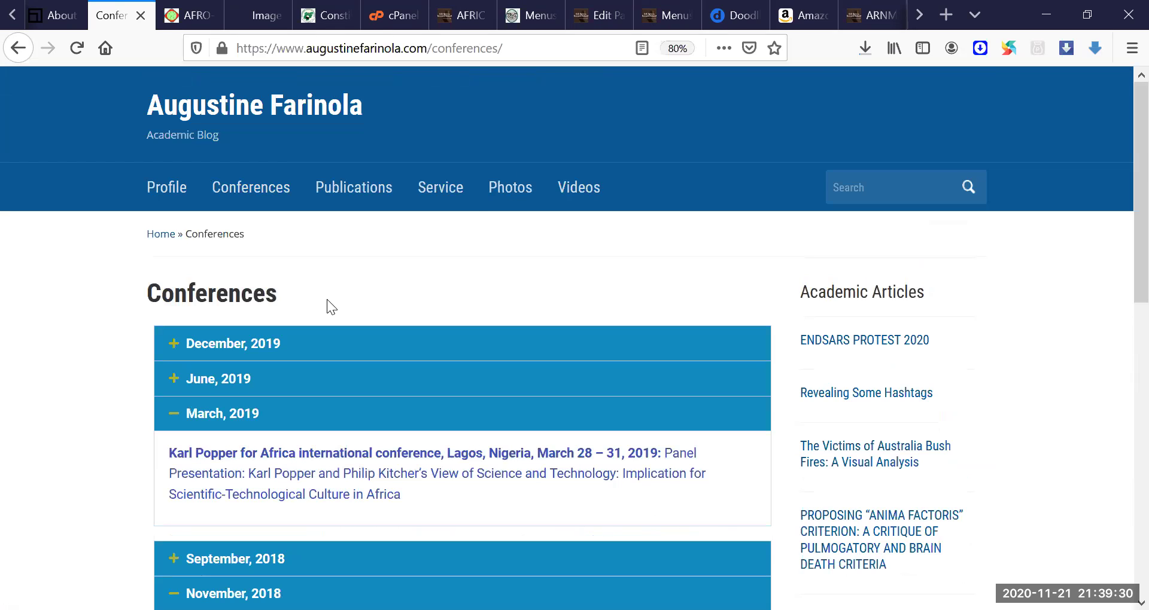
{"action": "left_click", "coordinate": [511, 190]}
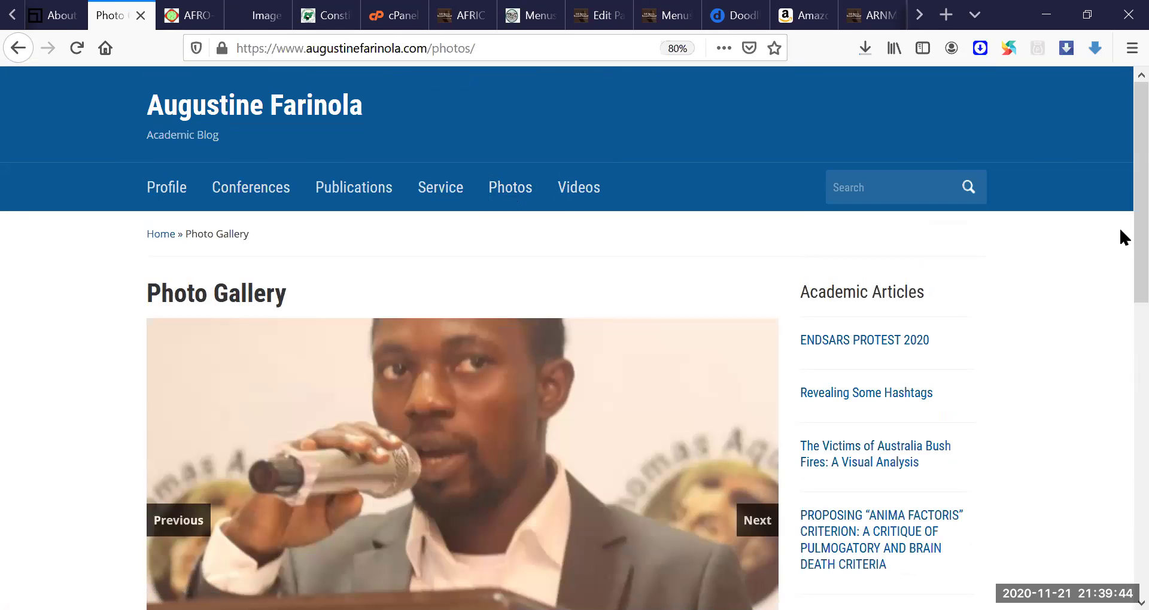
{"action": "scroll", "coordinate": [1120, 260], "scroll_direction": "down", "scroll_amount": 1}
{"action": "scroll", "coordinate": [1118, 293], "scroll_direction": "down", "scroll_amount": 1}
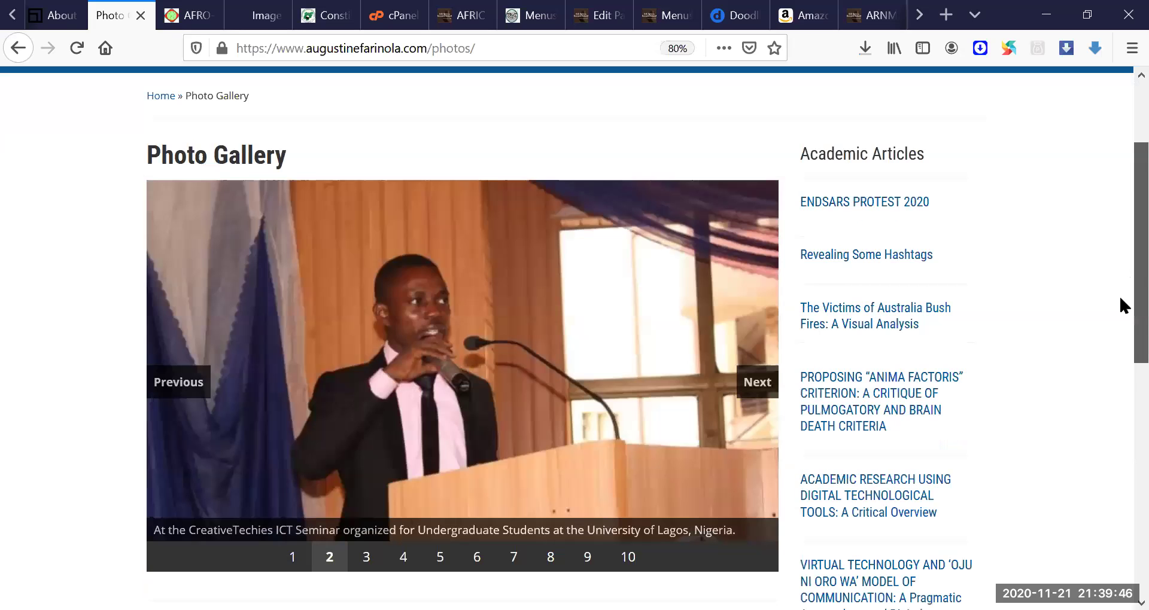
{"action": "scroll", "coordinate": [1118, 297], "scroll_direction": "down", "scroll_amount": 1}
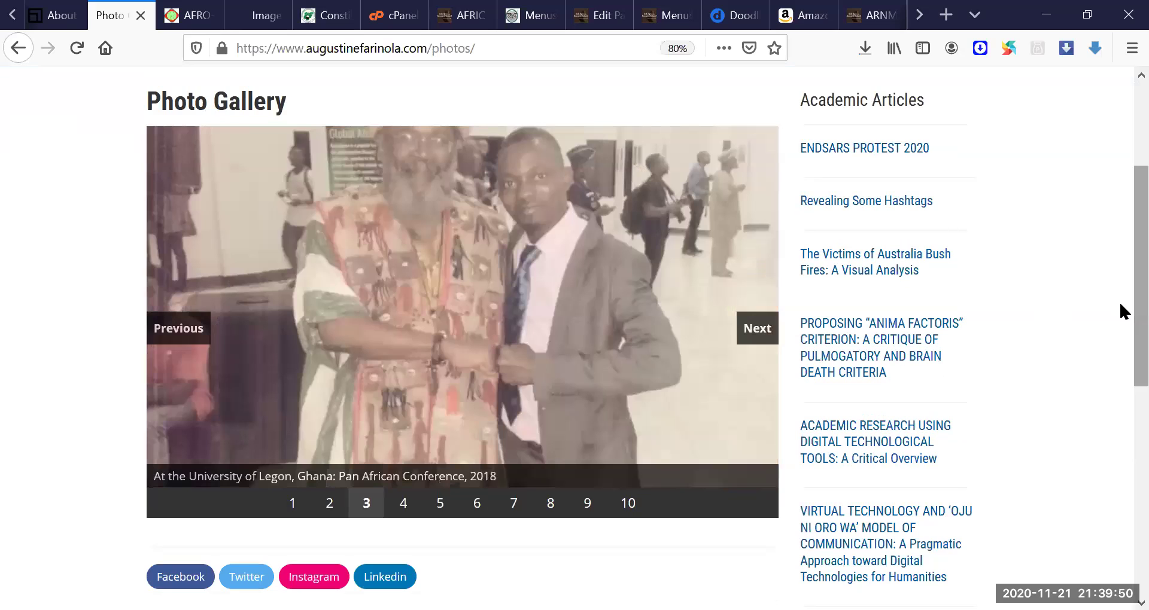
{"action": "scroll", "coordinate": [1120, 334], "scroll_direction": "down", "scroll_amount": 1}
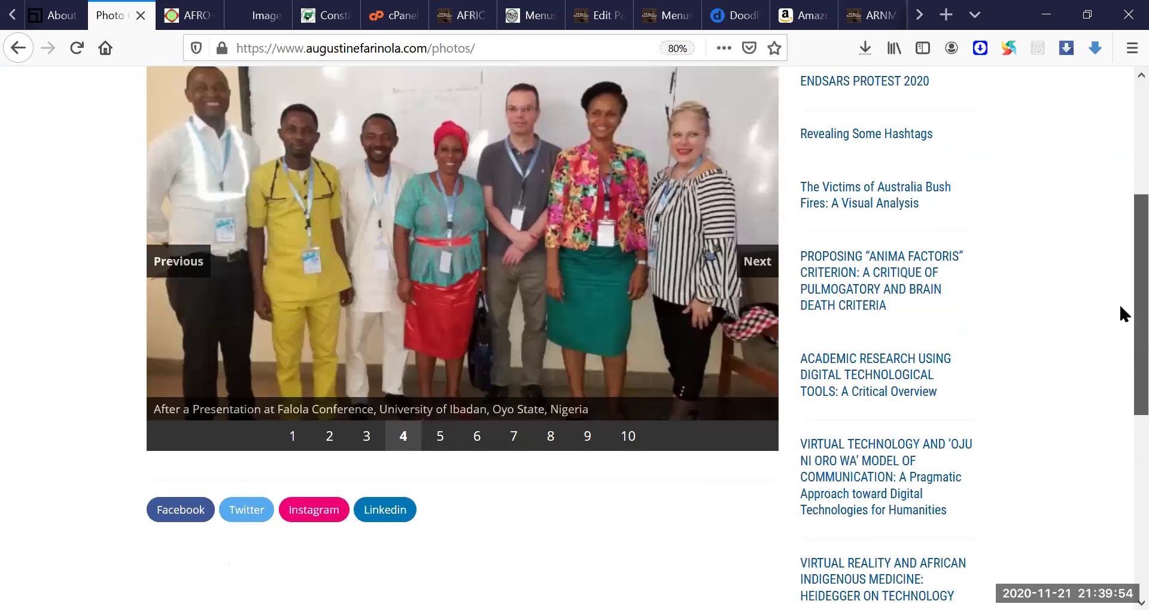
{"action": "scroll", "coordinate": [1120, 287], "scroll_direction": "up", "scroll_amount": 1}
{"action": "scroll", "coordinate": [1125, 289], "scroll_direction": "up", "scroll_amount": 1}
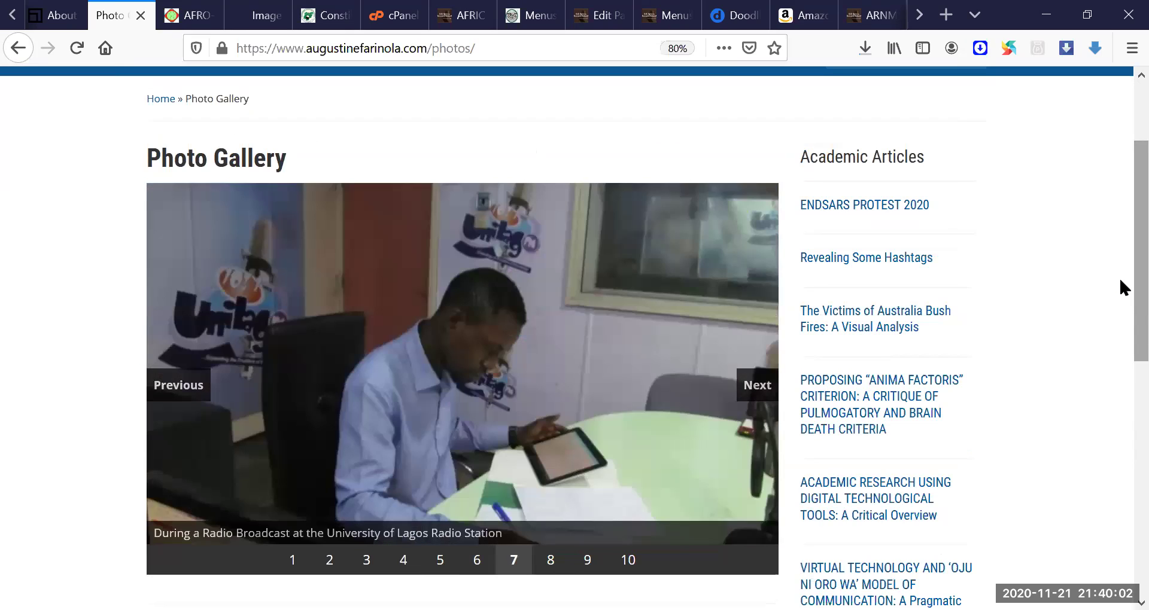
{"action": "scroll", "coordinate": [1123, 197], "scroll_direction": "up", "scroll_amount": 2}
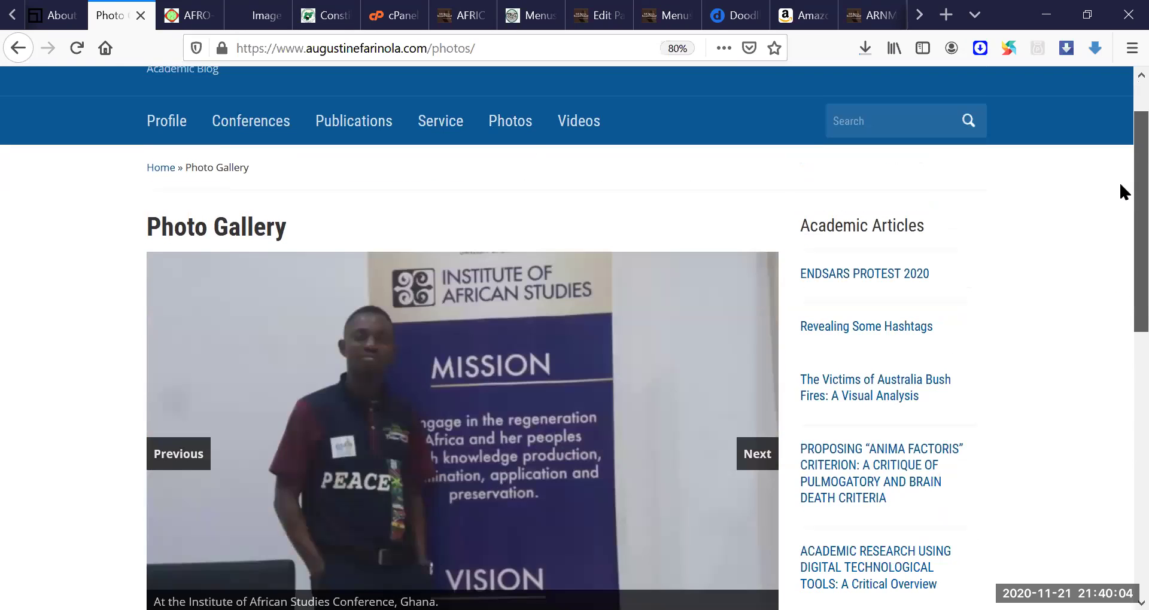
{"action": "scroll", "coordinate": [873, 275], "scroll_direction": "up", "scroll_amount": 1}
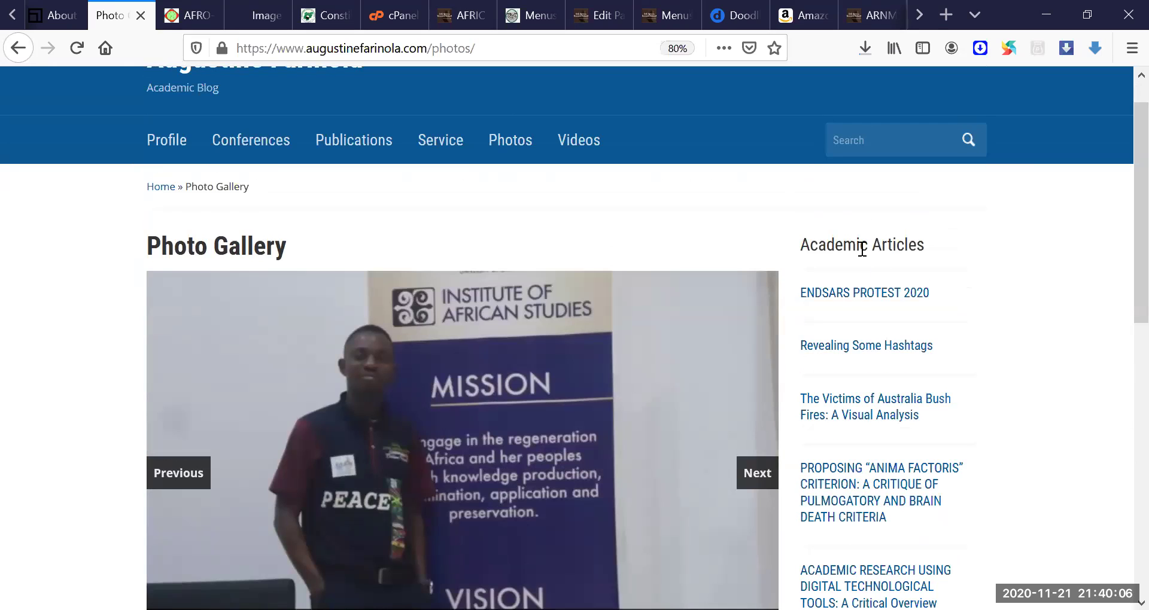
{"action": "scroll", "coordinate": [1119, 240], "scroll_direction": "down", "scroll_amount": 2}
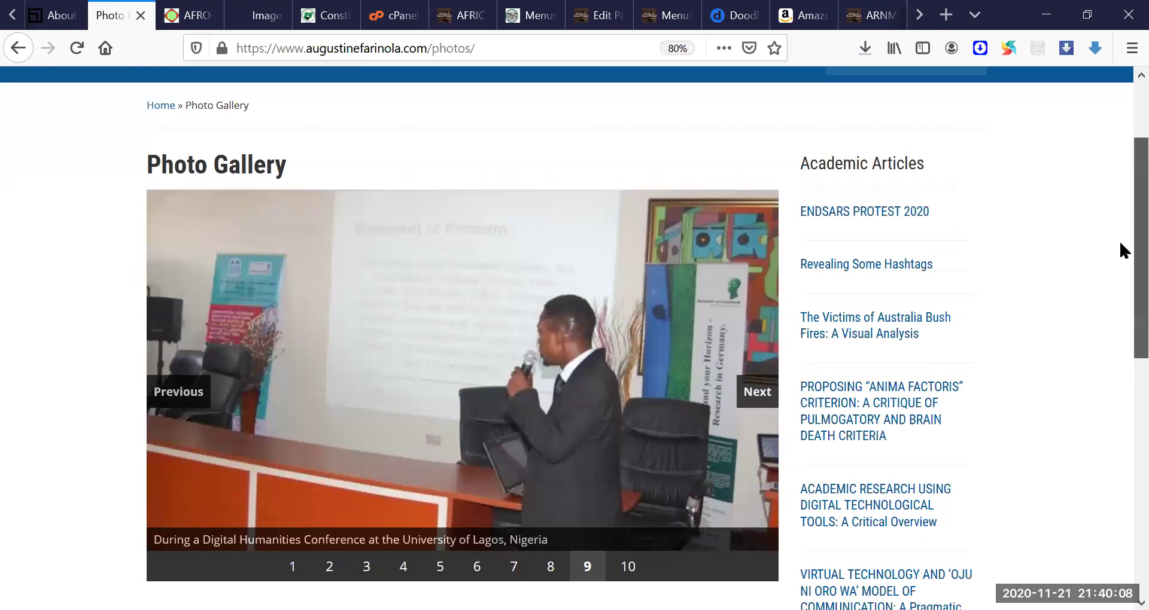
{"action": "scroll", "coordinate": [1119, 239], "scroll_direction": "up", "scroll_amount": 4}
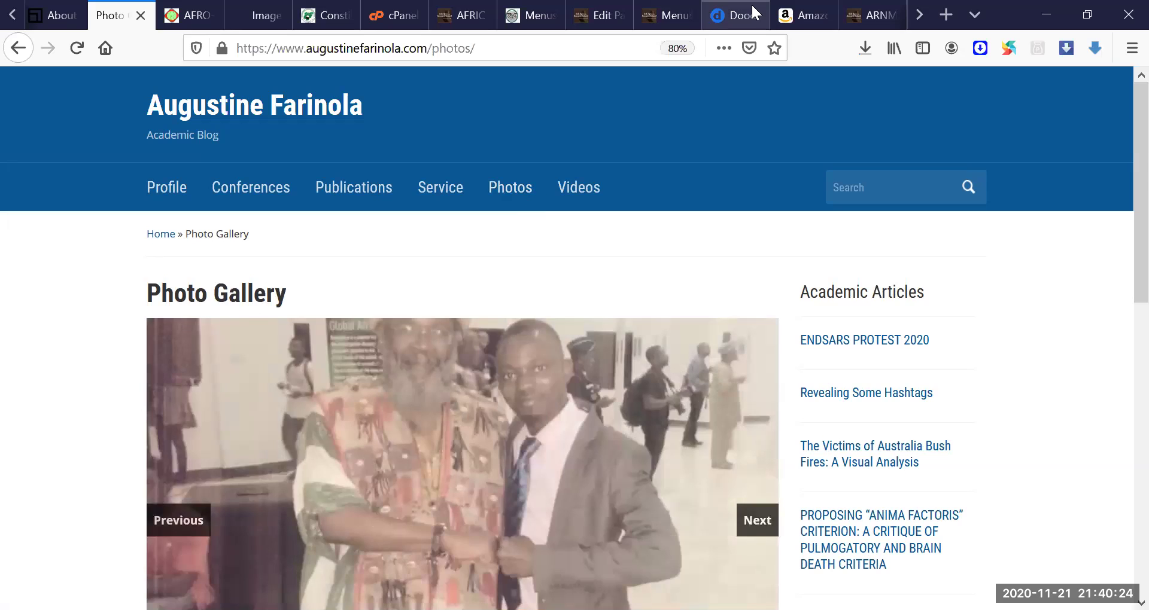
Step: Switch to the ARN home page in Elementor, look through the available widgets and check the Pro notice of the Countdown widget
{"action": "left_click", "coordinate": [856, 9]}
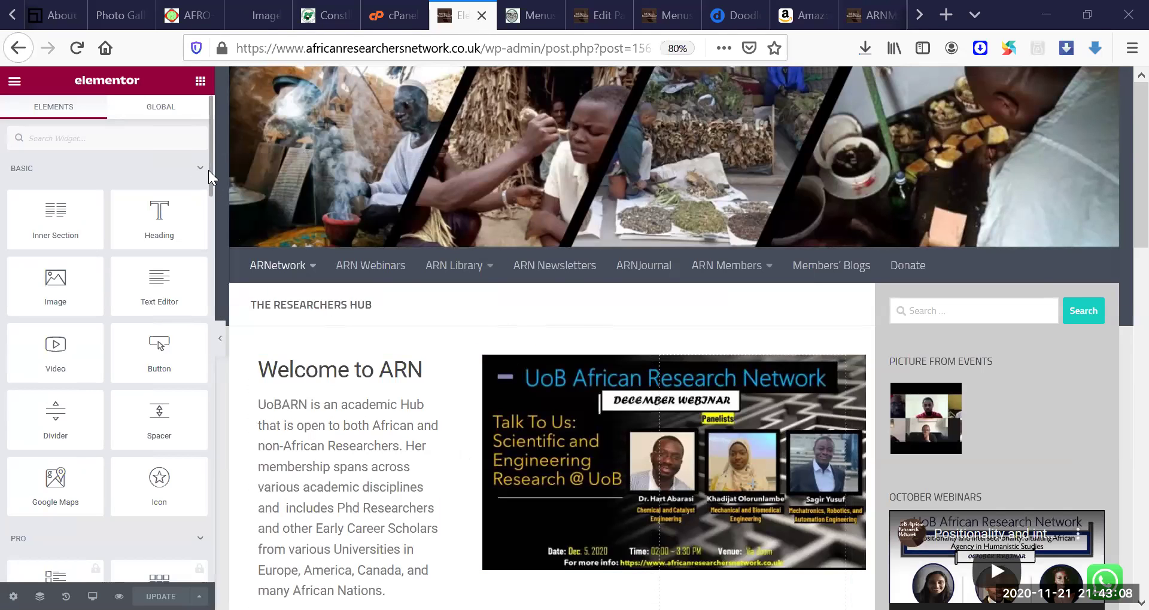
{"action": "scroll", "coordinate": [208, 185], "scroll_direction": "down", "scroll_amount": 5}
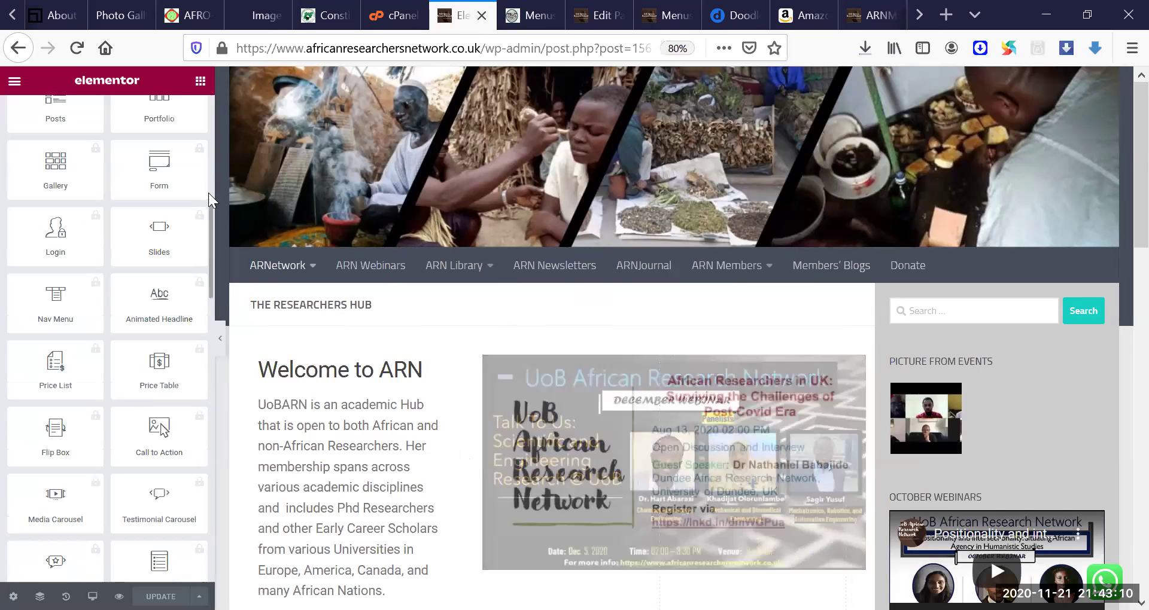
{"action": "left_click_drag", "start_coordinate": [210, 212], "coordinate": [205, 308]}
{"action": "scroll", "coordinate": [206, 309], "scroll_direction": "down", "scroll_amount": 10}
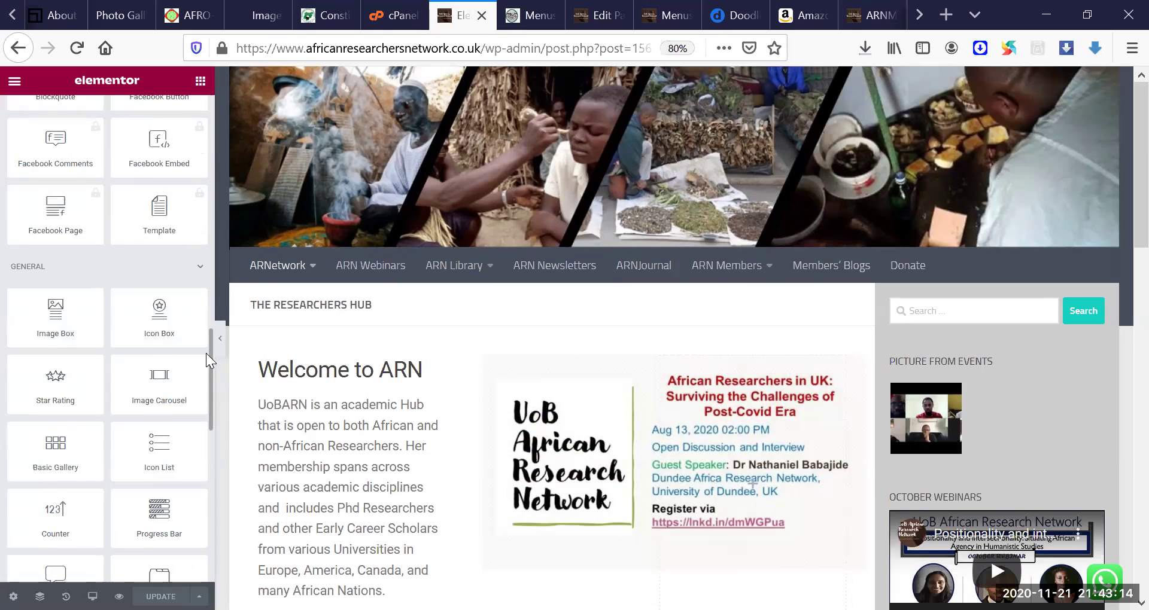
{"action": "left_click_drag", "start_coordinate": [206, 367], "coordinate": [204, 479]}
{"action": "scroll", "coordinate": [200, 354], "scroll_direction": "up", "scroll_amount": 15}
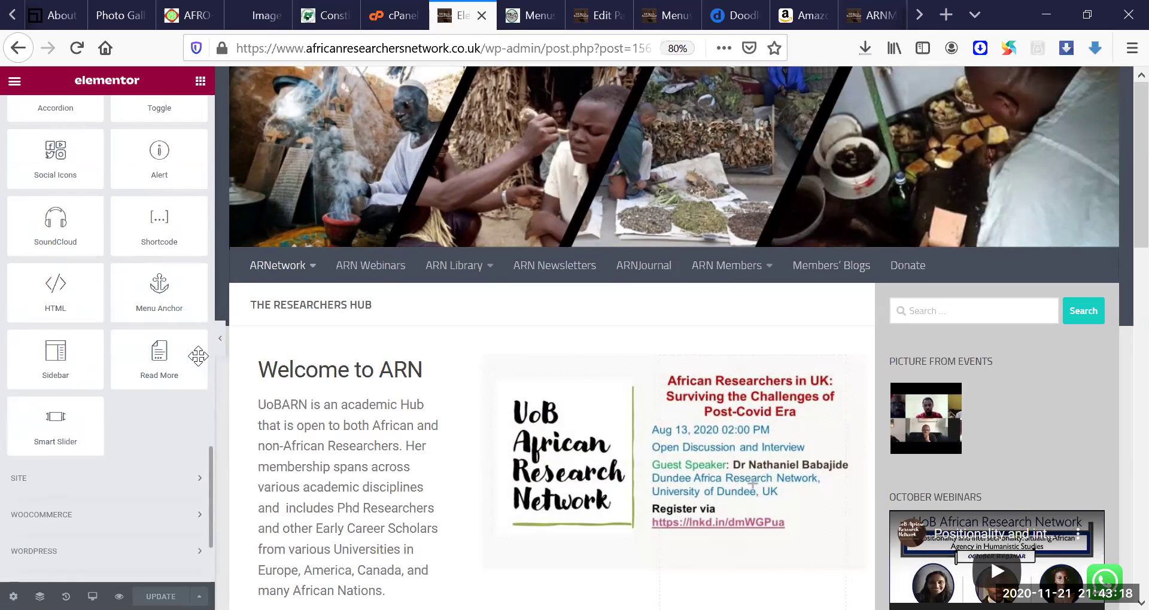
{"action": "scroll", "coordinate": [200, 306], "scroll_direction": "down", "scroll_amount": 1}
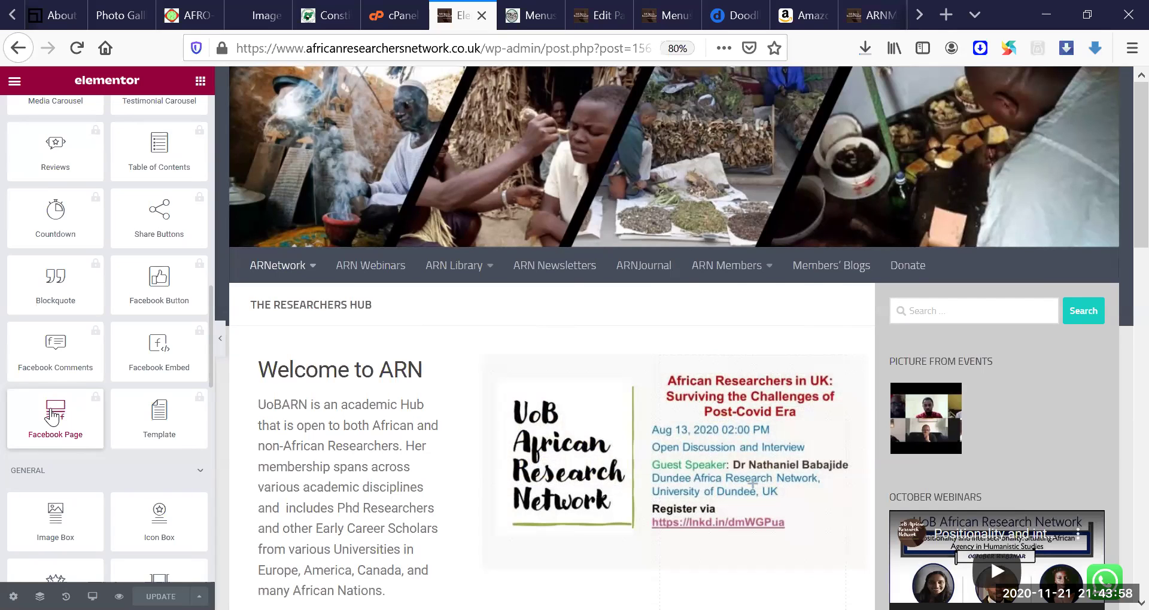
{"action": "left_click", "coordinate": [63, 228]}
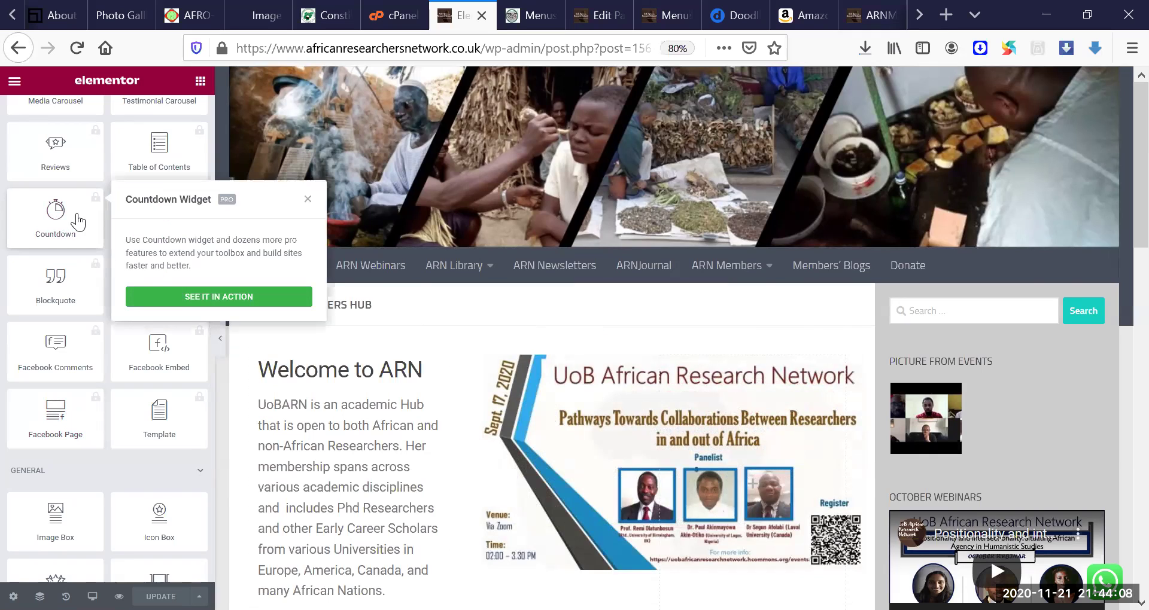
{"action": "left_click", "coordinate": [308, 201]}
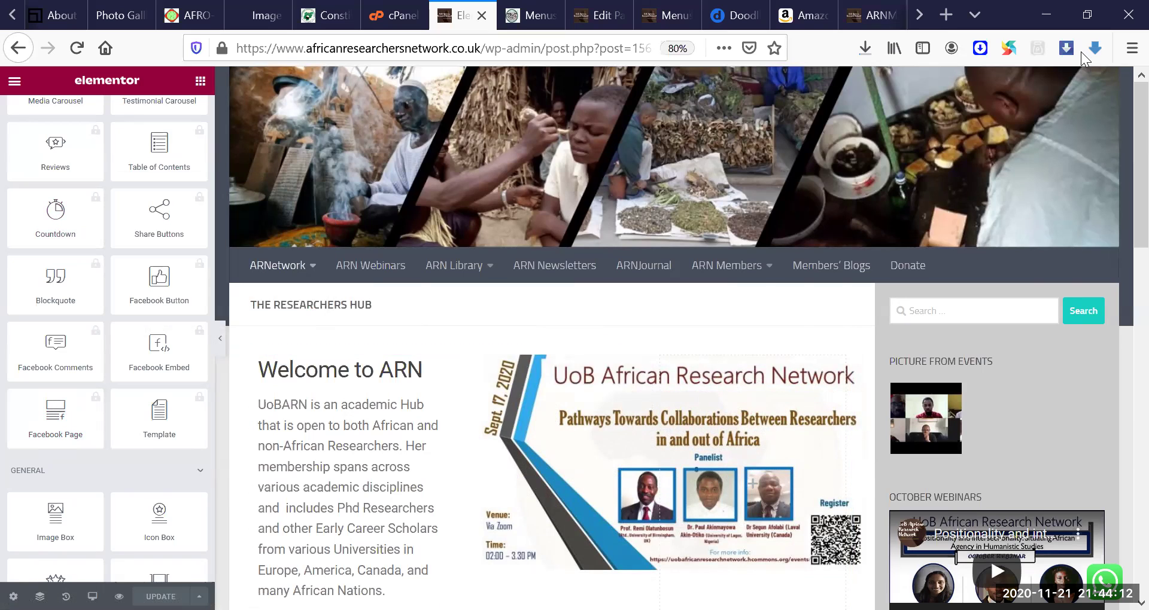
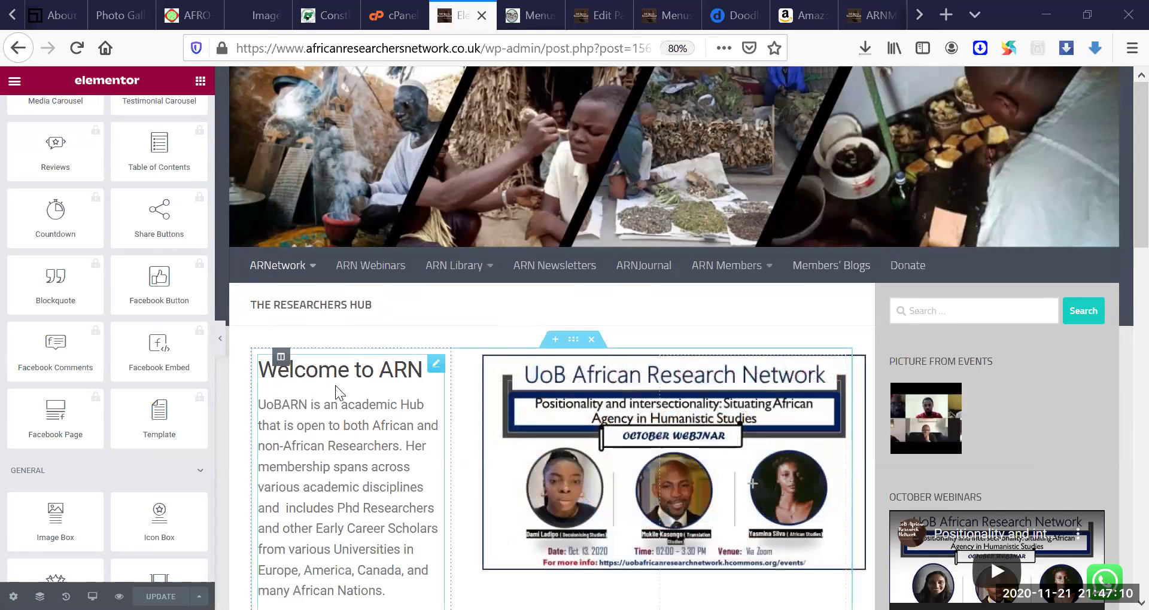
Step: Exit the home page's Elementor editor to the WordPress dashboard and switch to the Music Therapist Association of Nigeria menu settings
{"action": "left_click", "coordinate": [14, 86]}
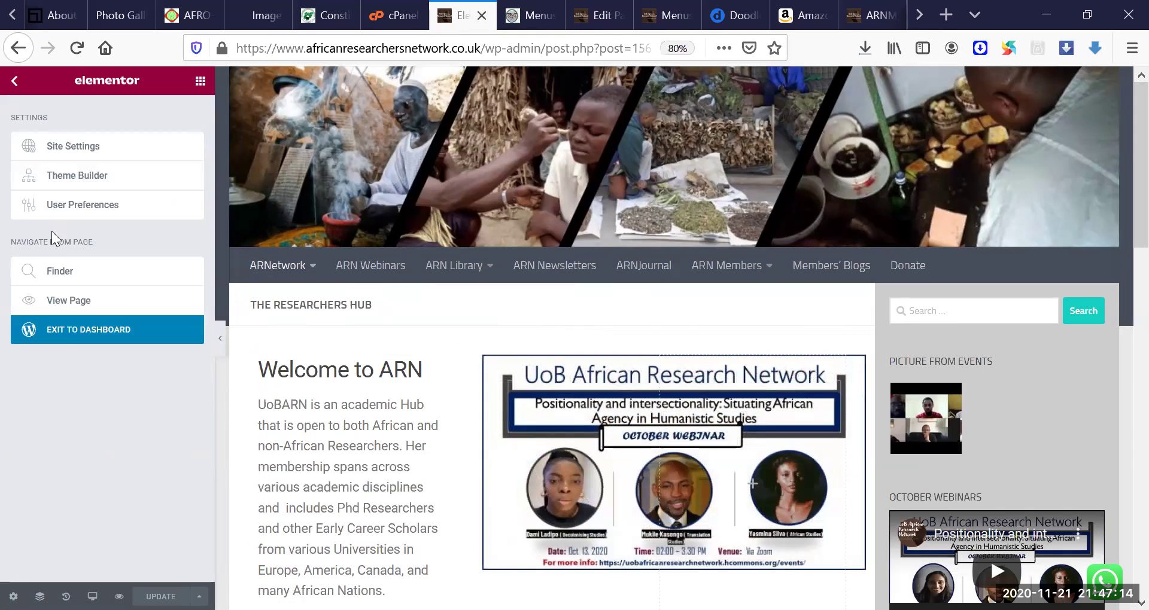
{"action": "left_click", "coordinate": [62, 340]}
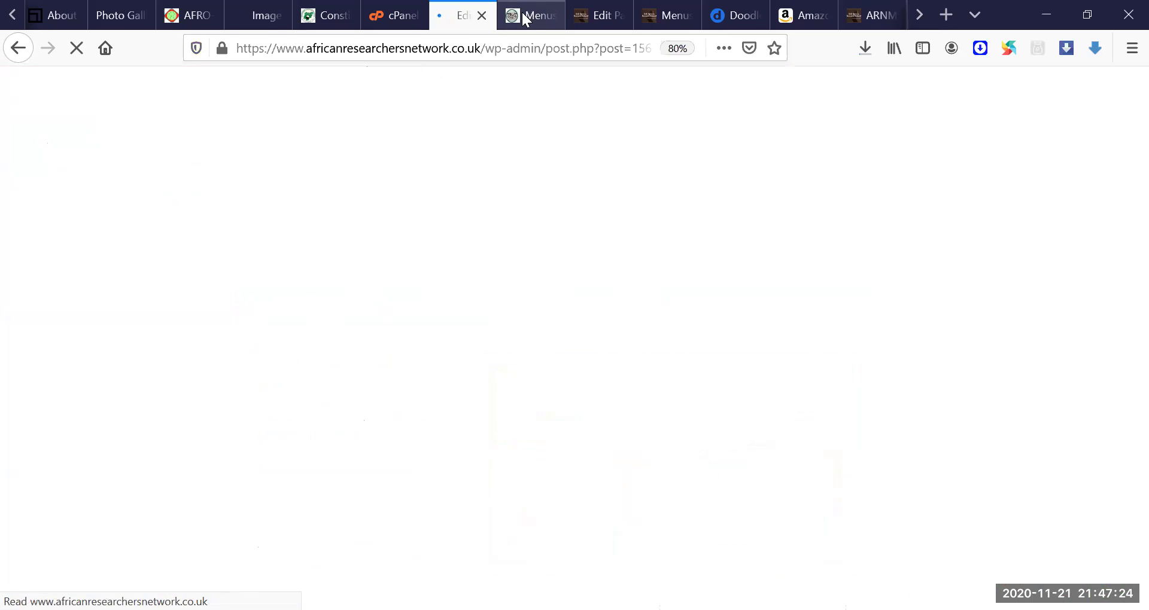
{"action": "left_click", "coordinate": [524, 17]}
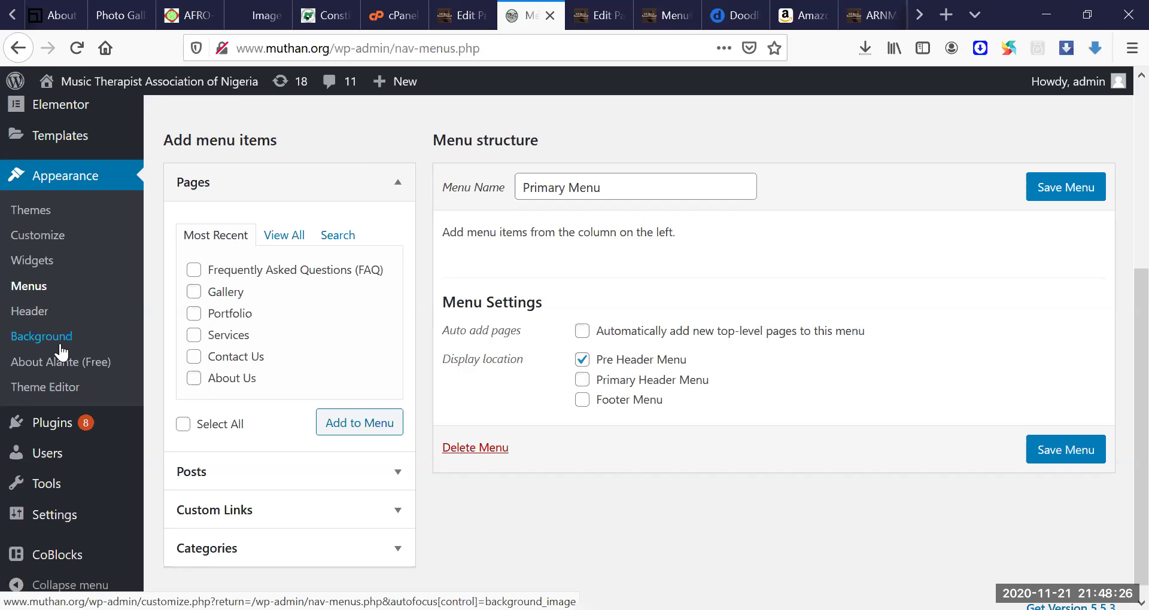
Step: Return to the academic blog's Photo Gallery and review its slideshow and the article links beside it
{"action": "left_click", "coordinate": [128, 14]}
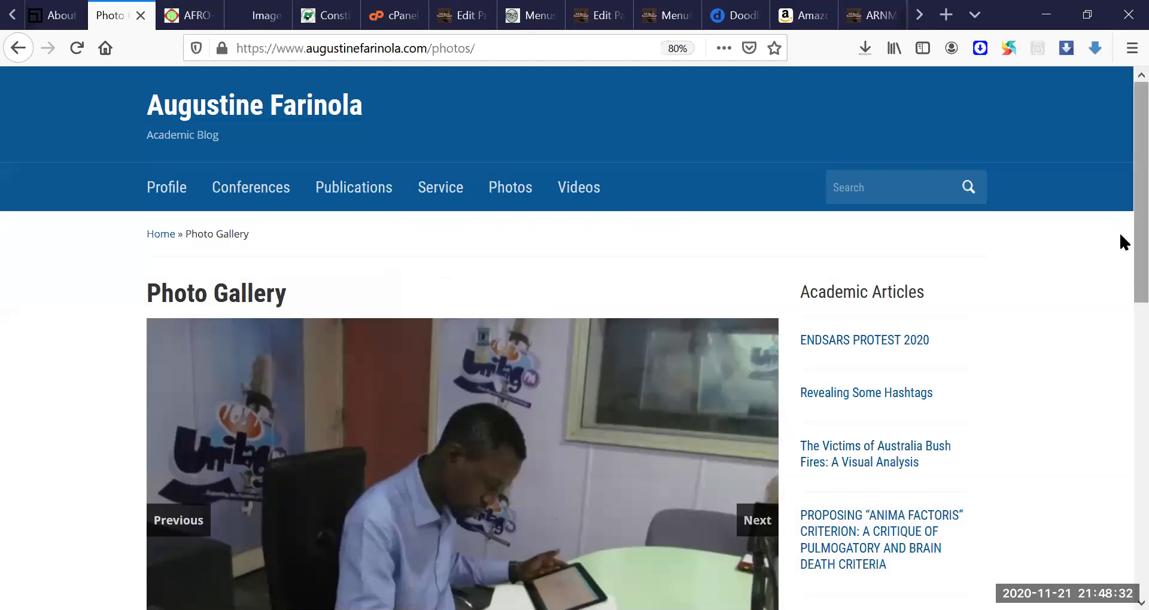
{"action": "scroll", "coordinate": [1121, 233], "scroll_direction": "down", "scroll_amount": 3}
{"action": "scroll", "coordinate": [419, 168], "scroll_direction": "up", "scroll_amount": 3}
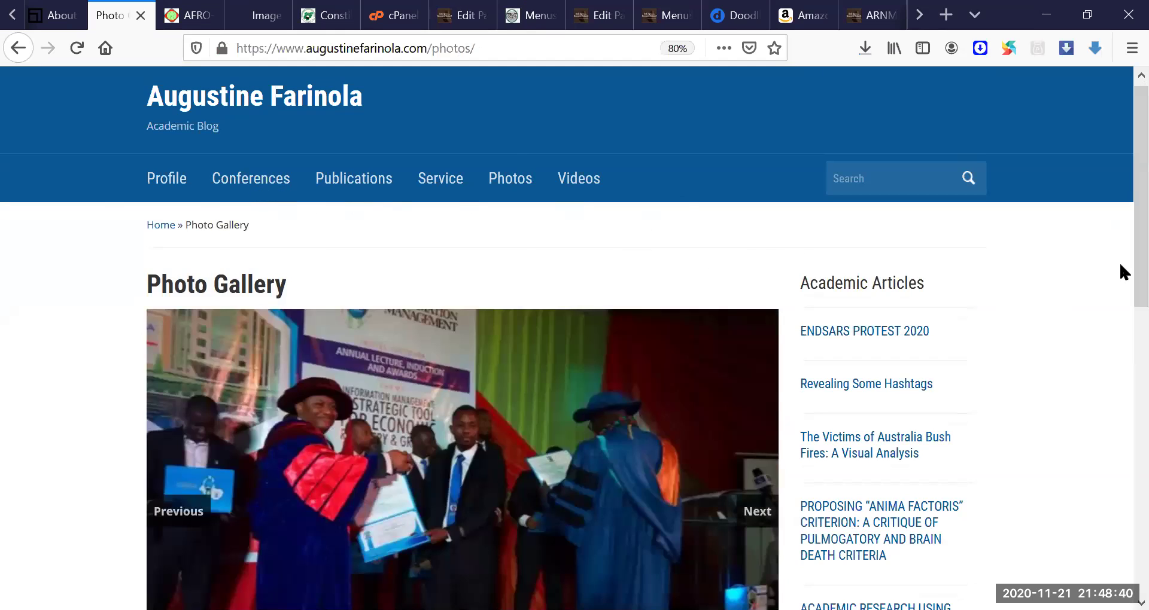
{"action": "scroll", "coordinate": [1023, 254], "scroll_direction": "down", "scroll_amount": 2}
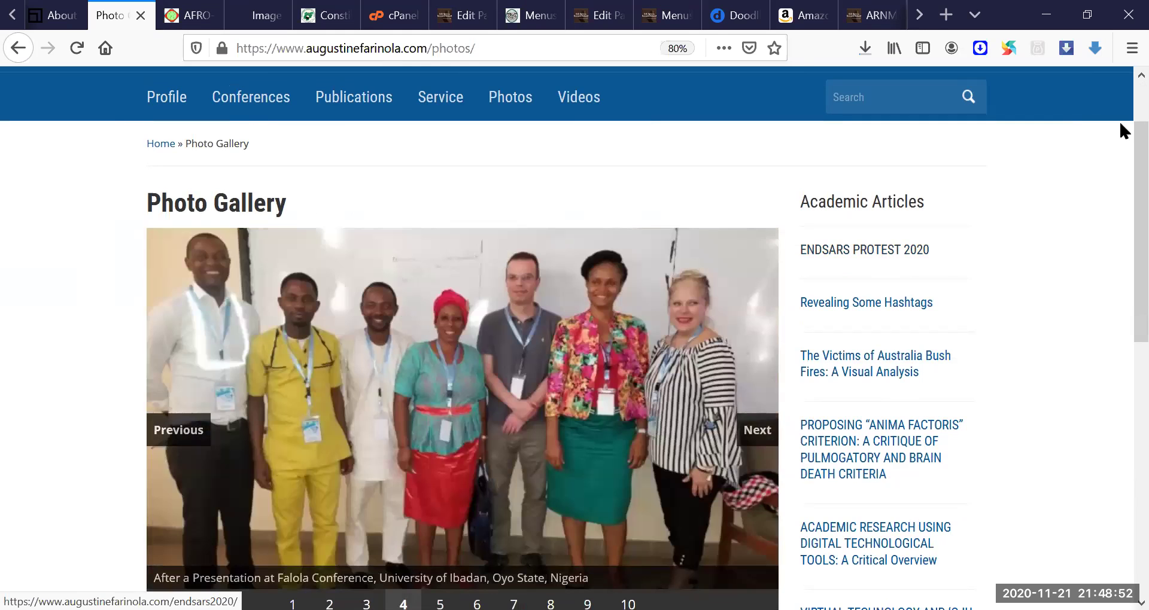
{"action": "scroll", "coordinate": [1119, 122], "scroll_direction": "up", "scroll_amount": 3}
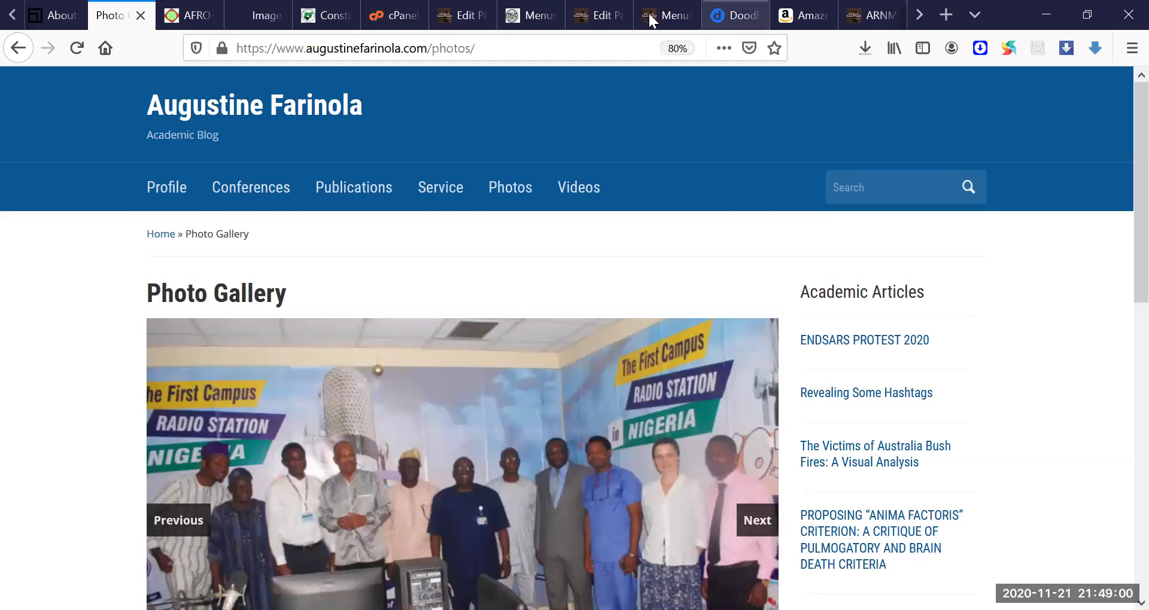
Step: Create a new post on the African Researchers Network site with the title "August 2020 Newsletter"
{"action": "left_click", "coordinate": [668, 16]}
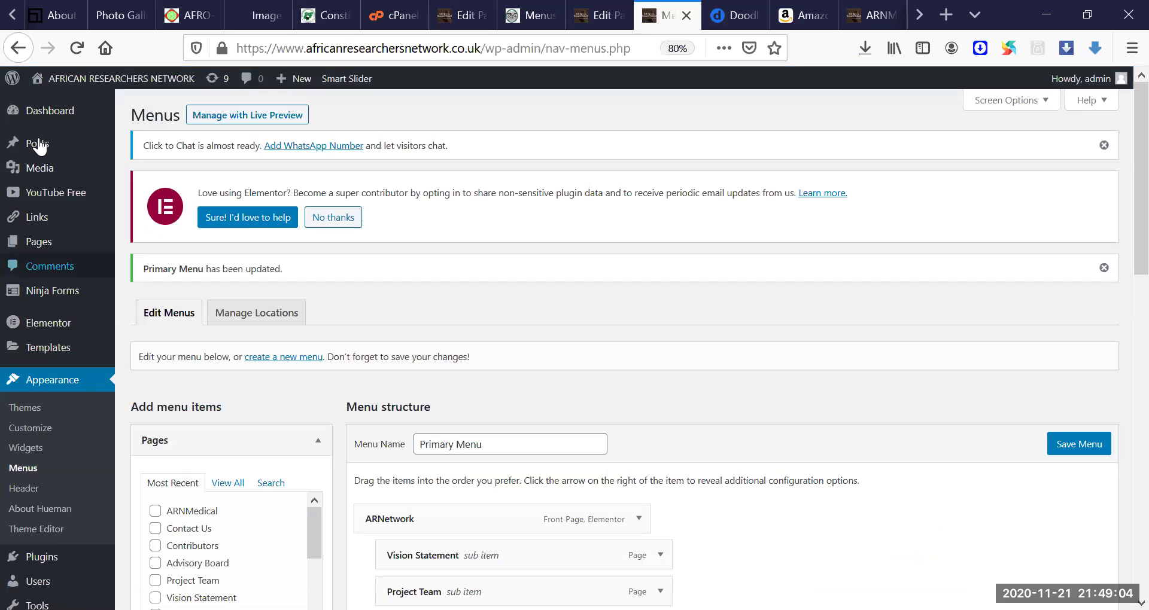
{"action": "mouse_move", "coordinate": [52, 172]}
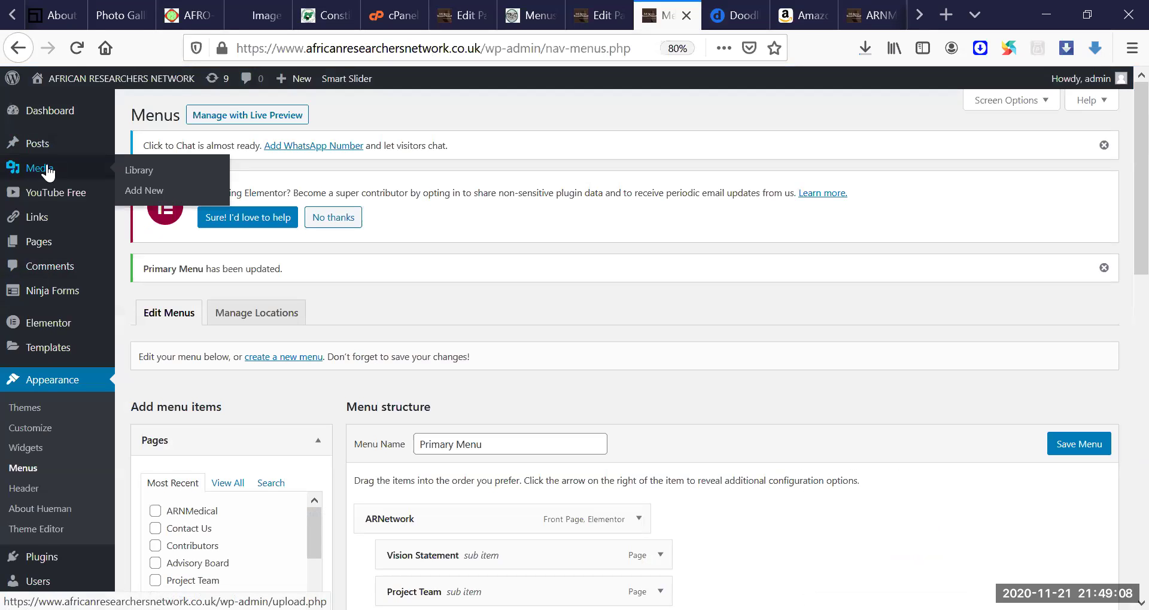
{"action": "mouse_move", "coordinate": [46, 150]}
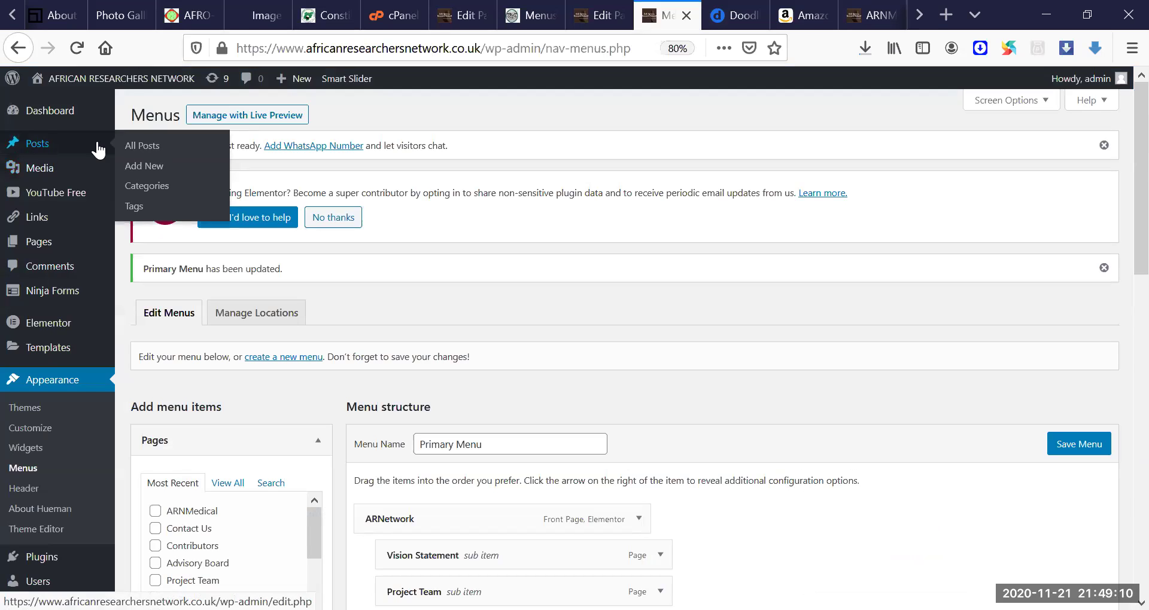
{"action": "left_click", "coordinate": [139, 150]}
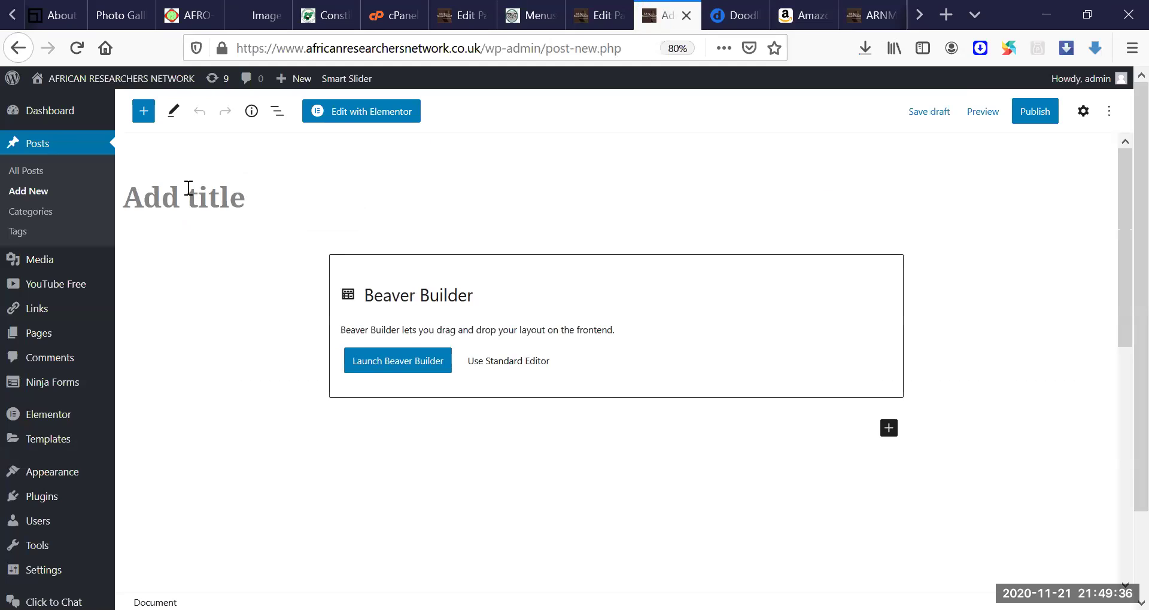
{"action": "type", "text": "August"}
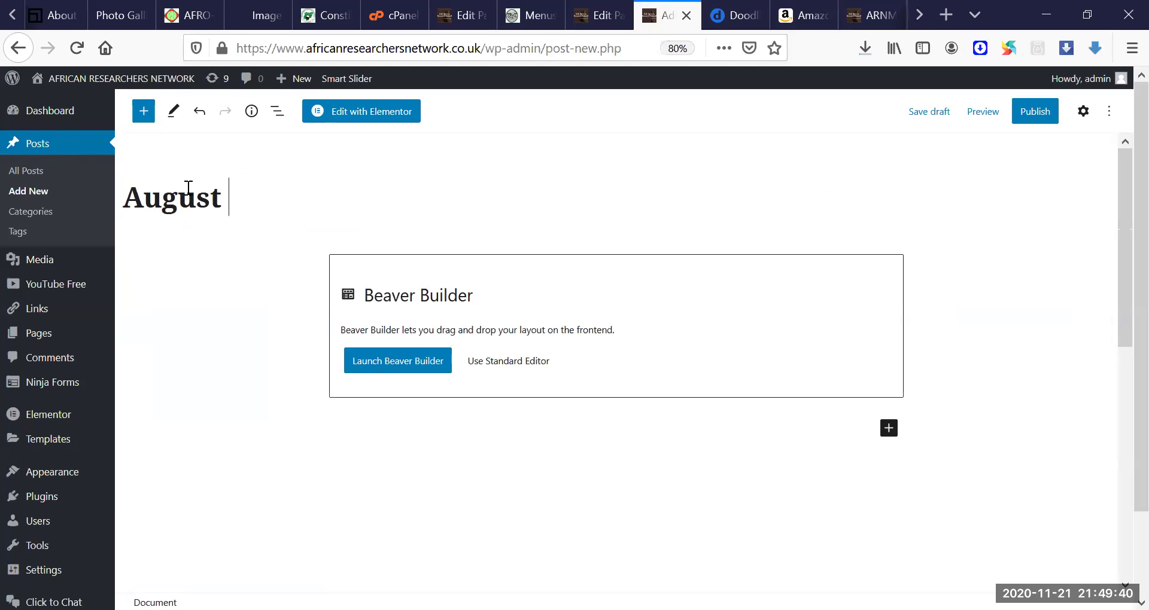
{"action": "type", "text": " 2020 Newl"}
{"action": "key", "text": "BackSpace"}
{"action": "type", "text": "sle"}
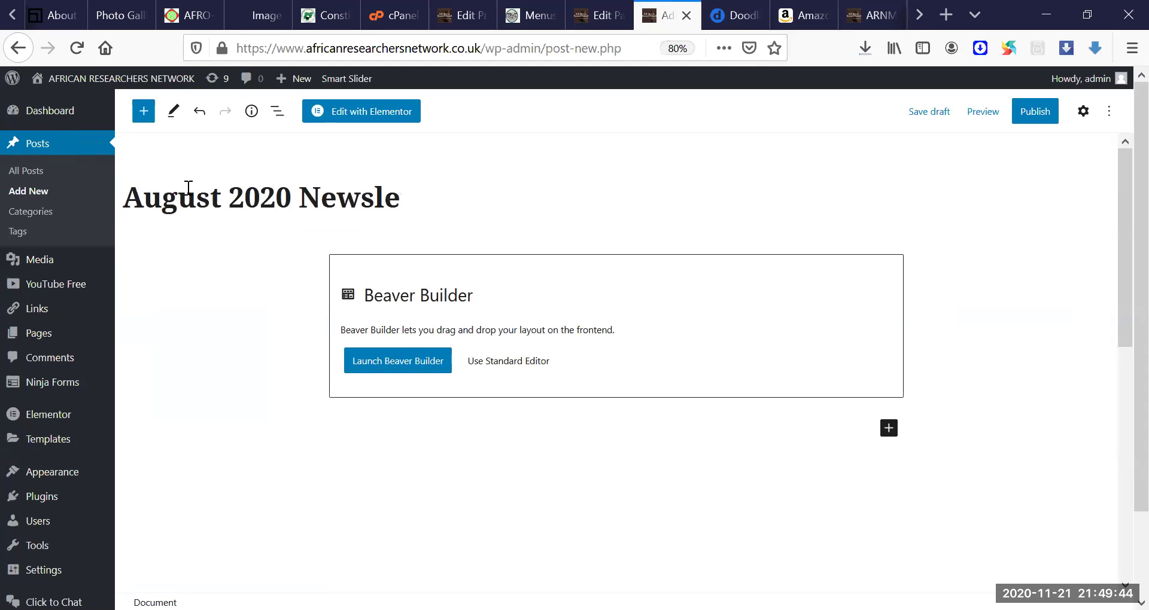
{"action": "type", "text": "tter"}
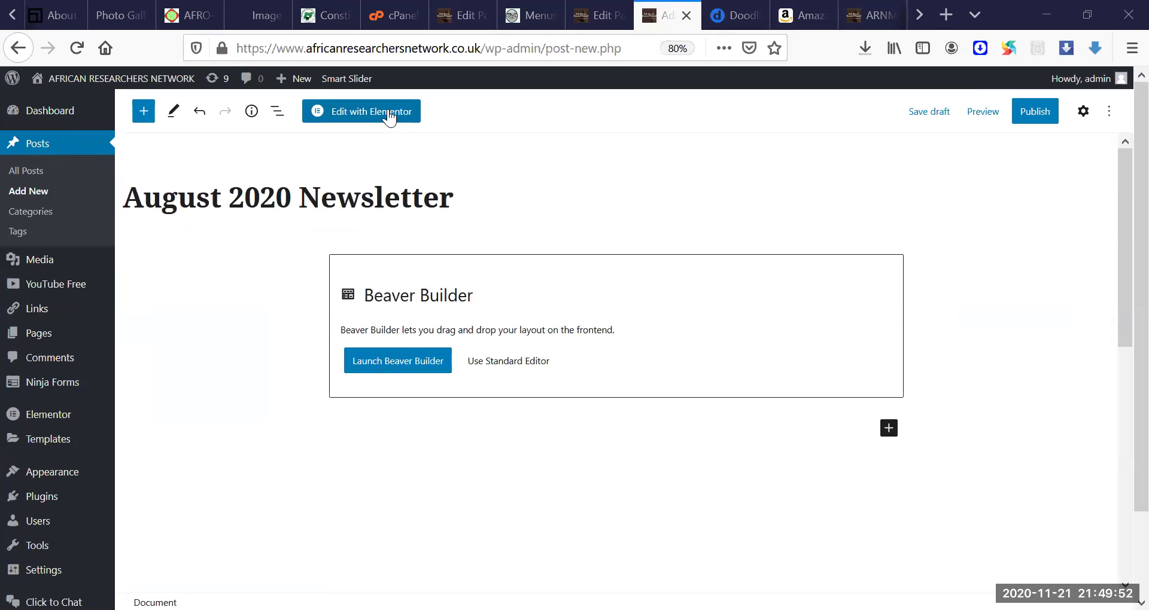
Step: Open the newsletter post for editing in Elementor and switch back to the academic blog's Photo Gallery
{"action": "left_click", "coordinate": [389, 114]}
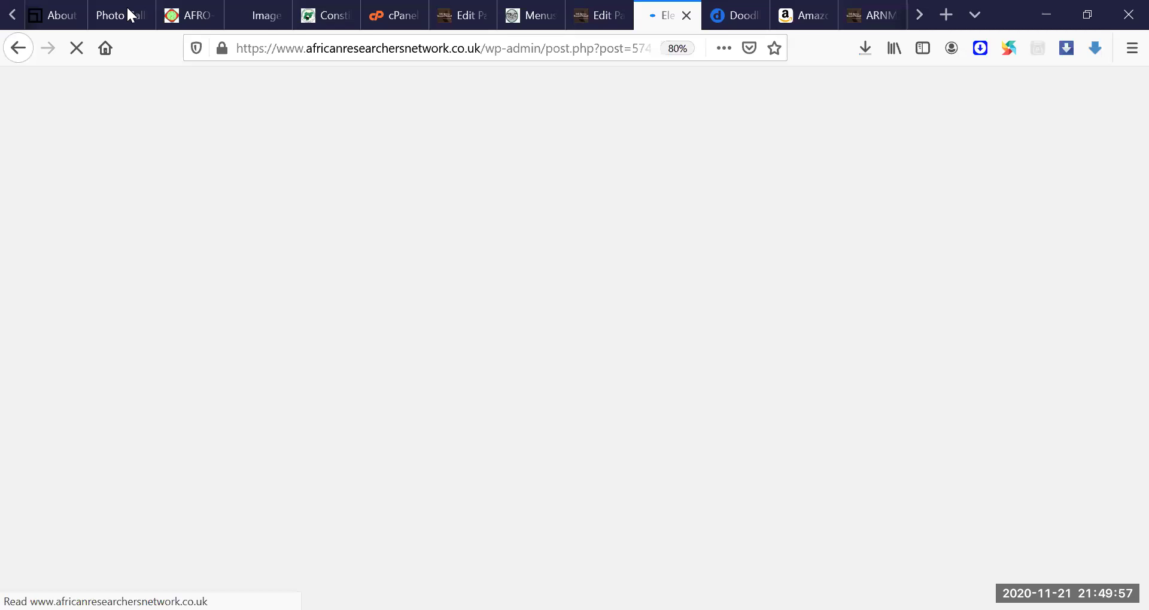
{"action": "left_click", "coordinate": [128, 12]}
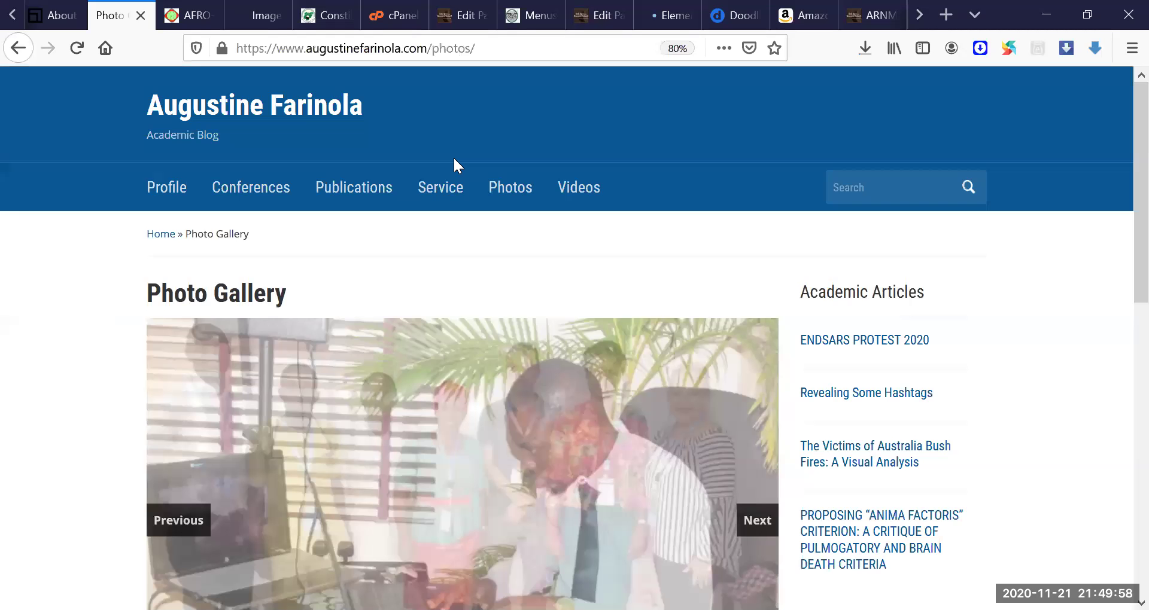
Step: Open uobafricanresearchnetwork.hcommons.org in place of the photo gallery and go to the English version of its August 2020 newsletter
{"action": "left_click", "coordinate": [139, 16]}
{"action": "key", "text": "ctrl+shift+t"}
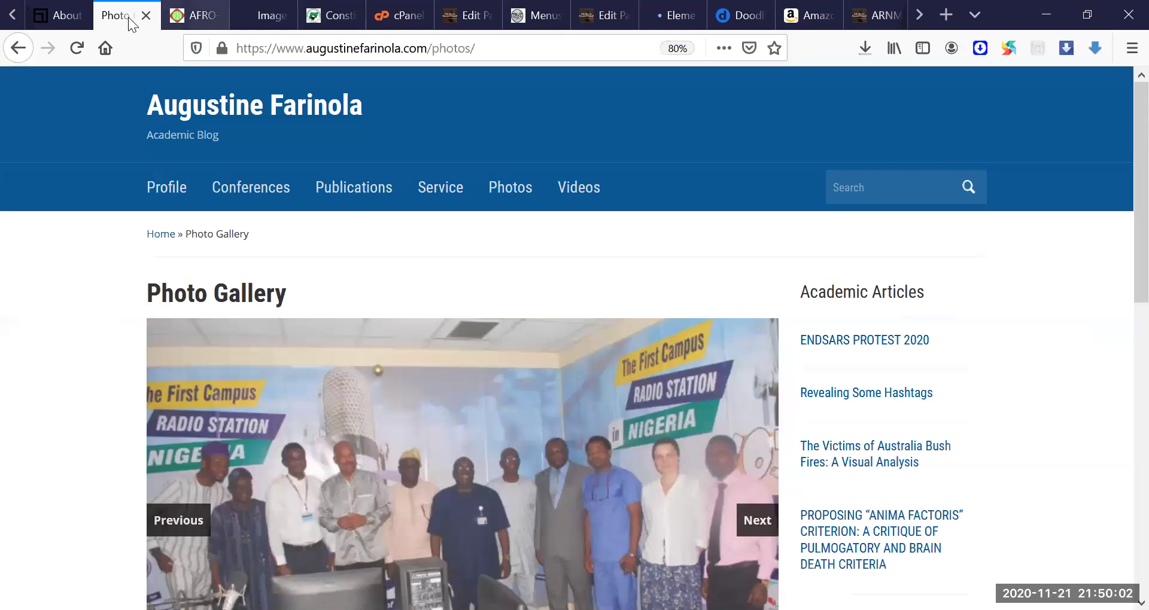
{"action": "key", "text": "ctrl+l"}
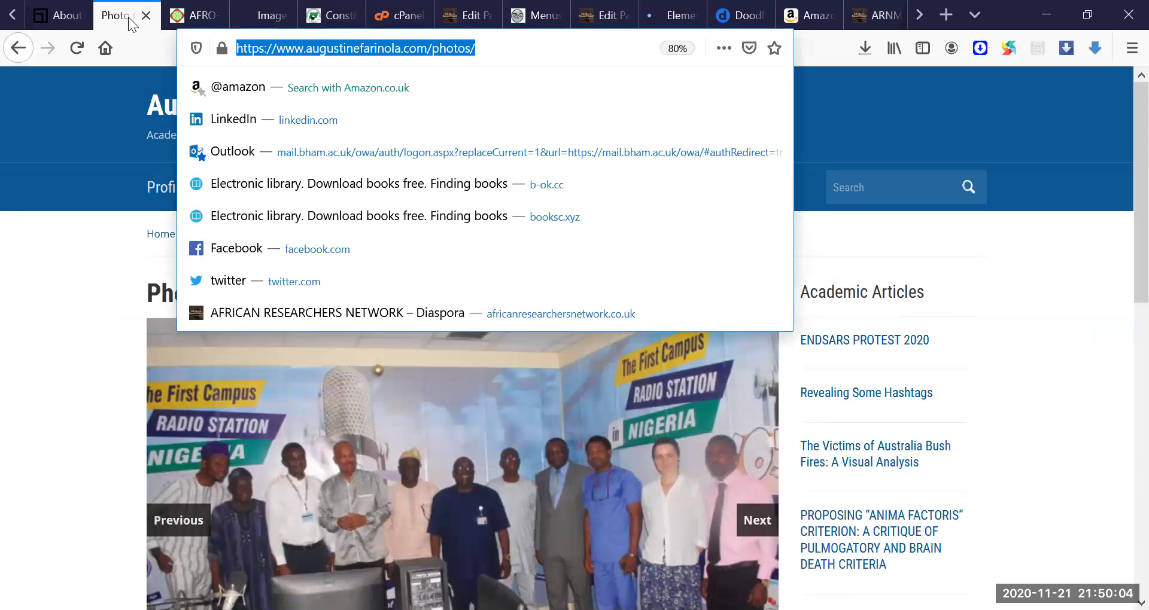
{"action": "type", "text": "uo"}
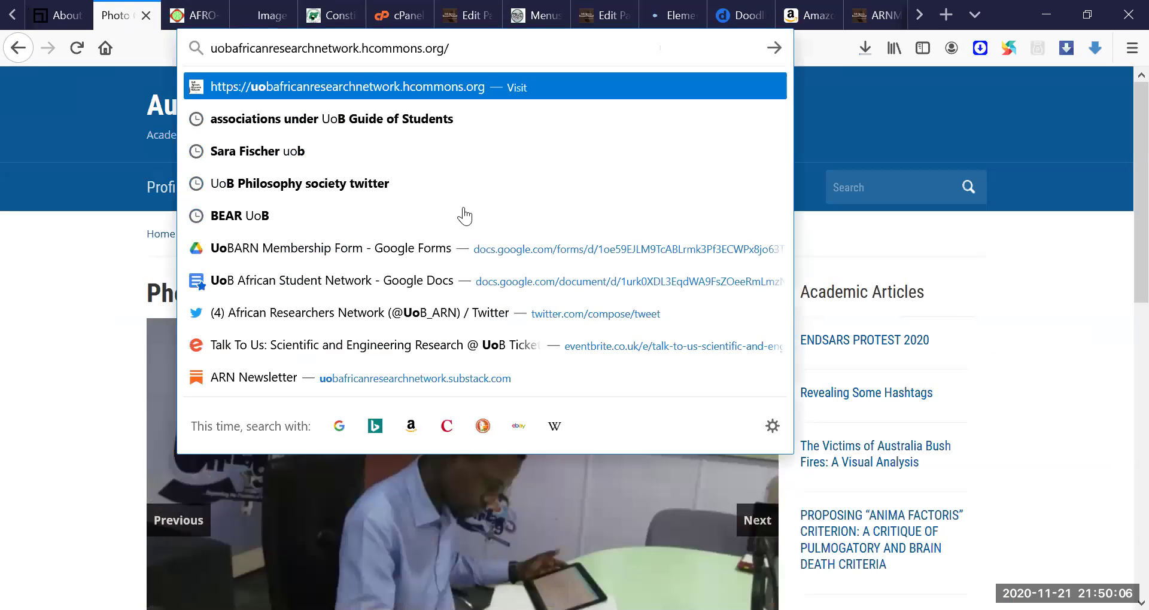
{"action": "key", "text": "Return"}
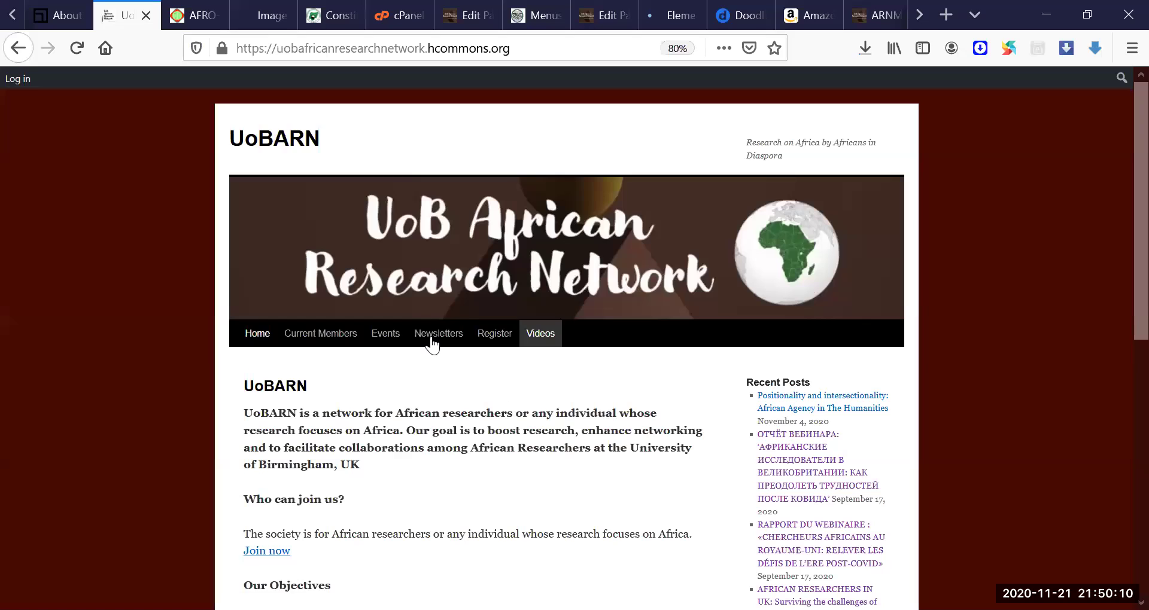
{"action": "left_click", "coordinate": [432, 340]}
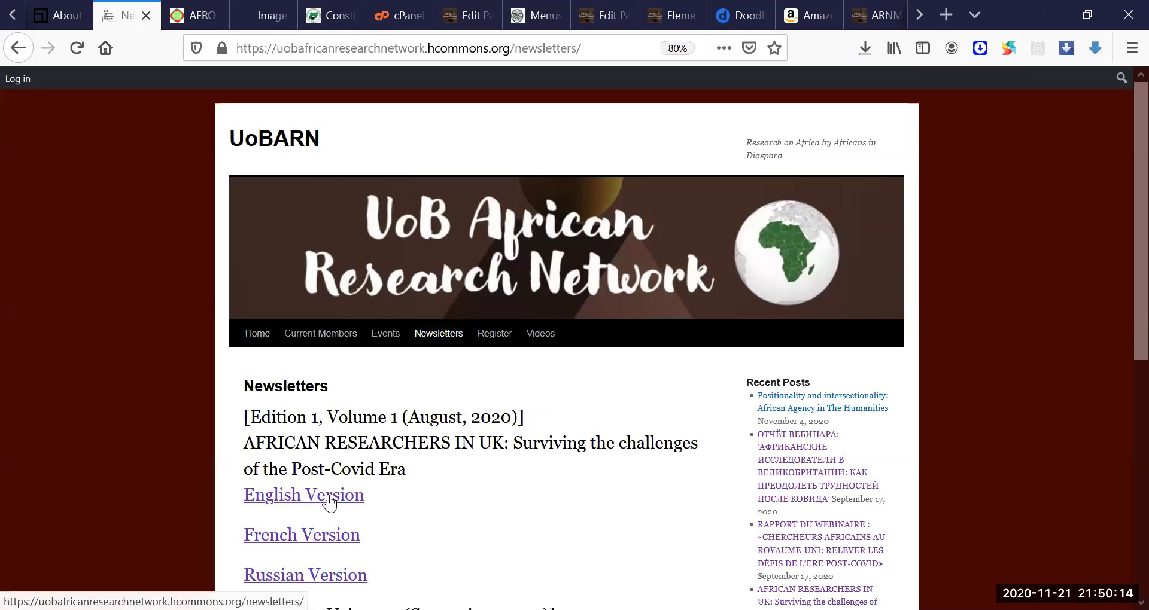
{"action": "left_click", "coordinate": [329, 496]}
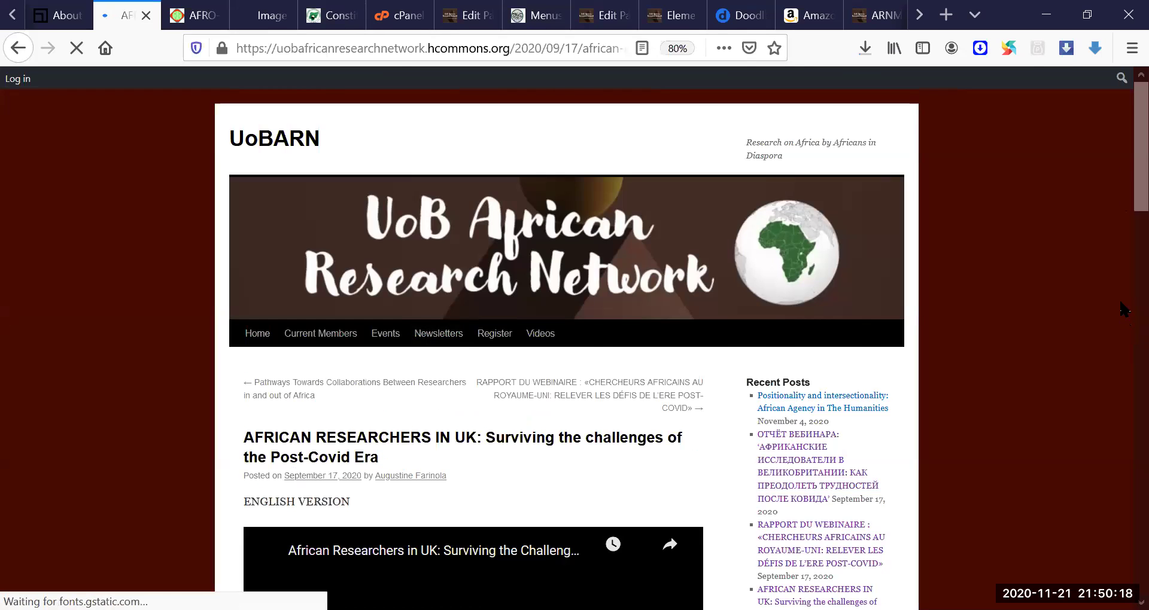
Step: Copy the full English article text below the video, from "The UoB African Researchers Network organised" through the closing registration link
{"action": "scroll", "coordinate": [405, 303], "scroll_direction": "down", "scroll_amount": 10}
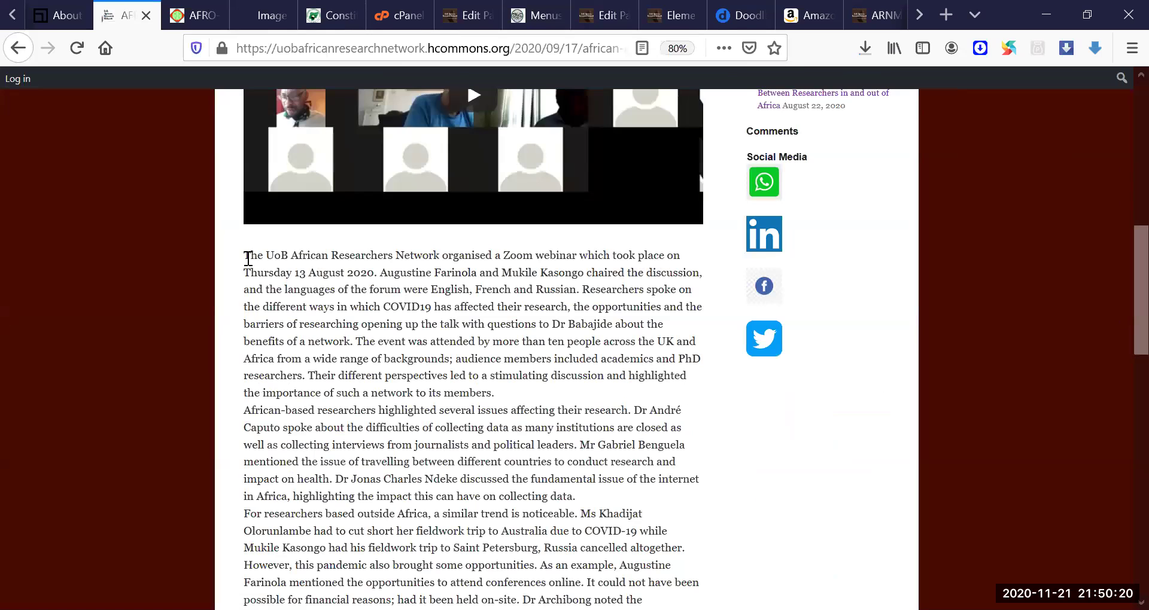
{"action": "left_click_drag", "start_coordinate": [245, 258], "coordinate": [520, 604]}
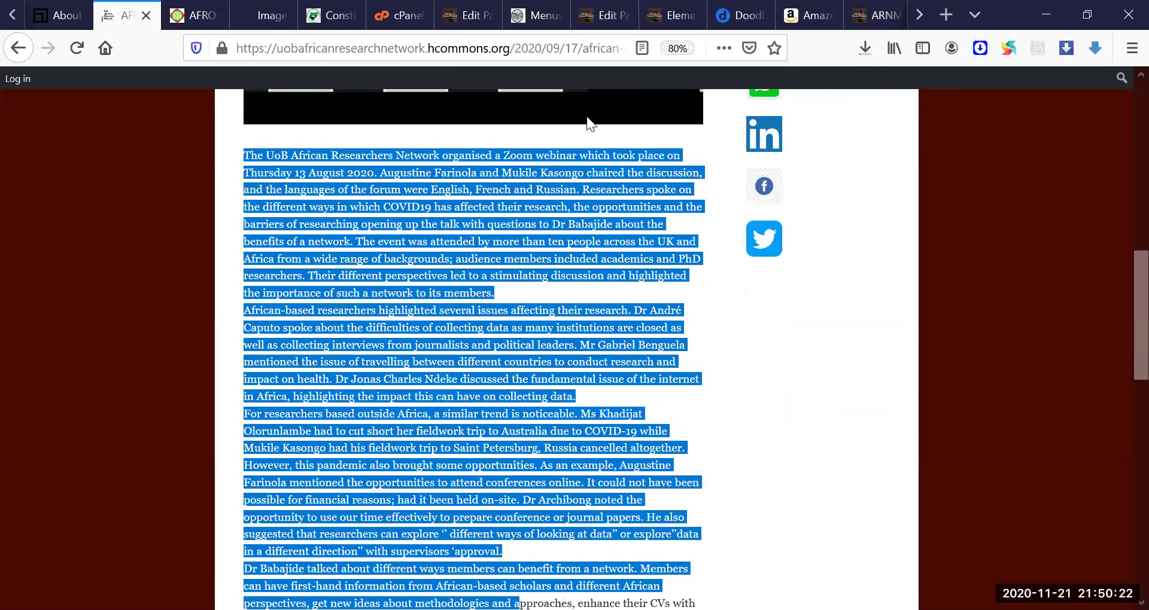
{"action": "scroll", "coordinate": [590, 123], "scroll_direction": "down", "scroll_amount": 15}
{"action": "left_click_drag", "start_coordinate": [588, 110], "coordinate": [615, 320]}
{"action": "scroll", "coordinate": [584, 331], "scroll_direction": "up", "scroll_amount": 6}
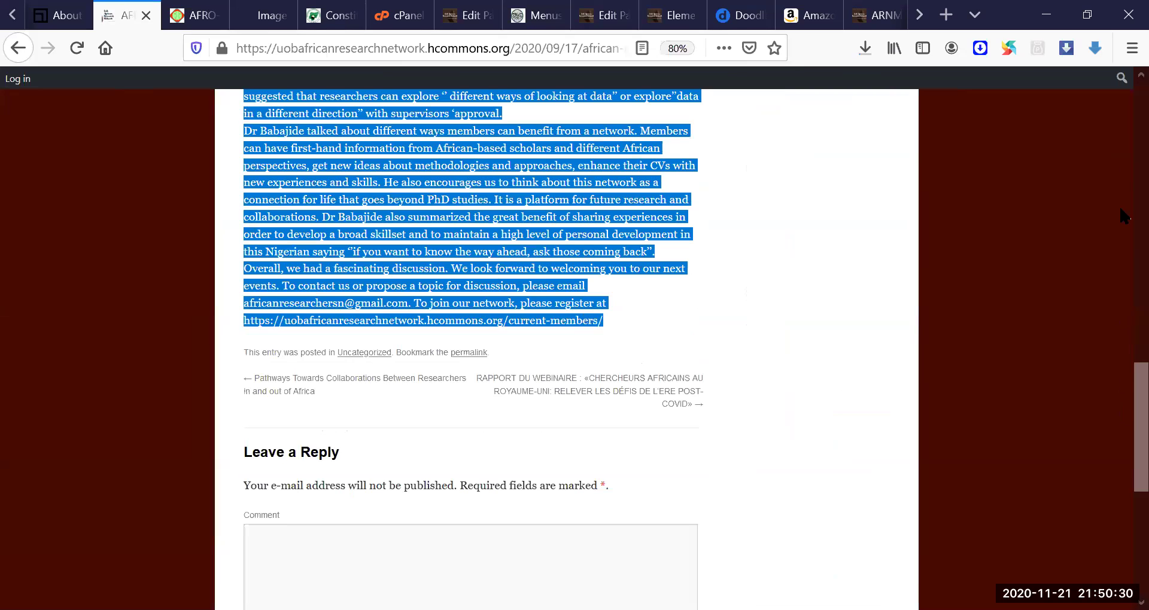
{"action": "key", "text": "Home"}
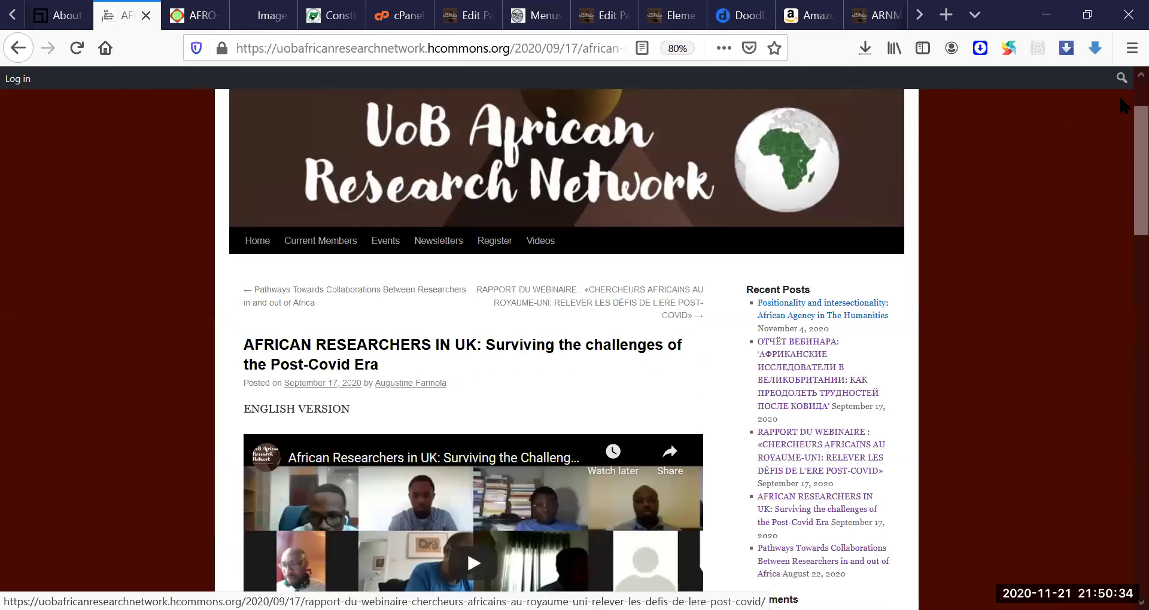
{"action": "scroll", "coordinate": [520, 90], "scroll_direction": "up", "scroll_amount": 3}
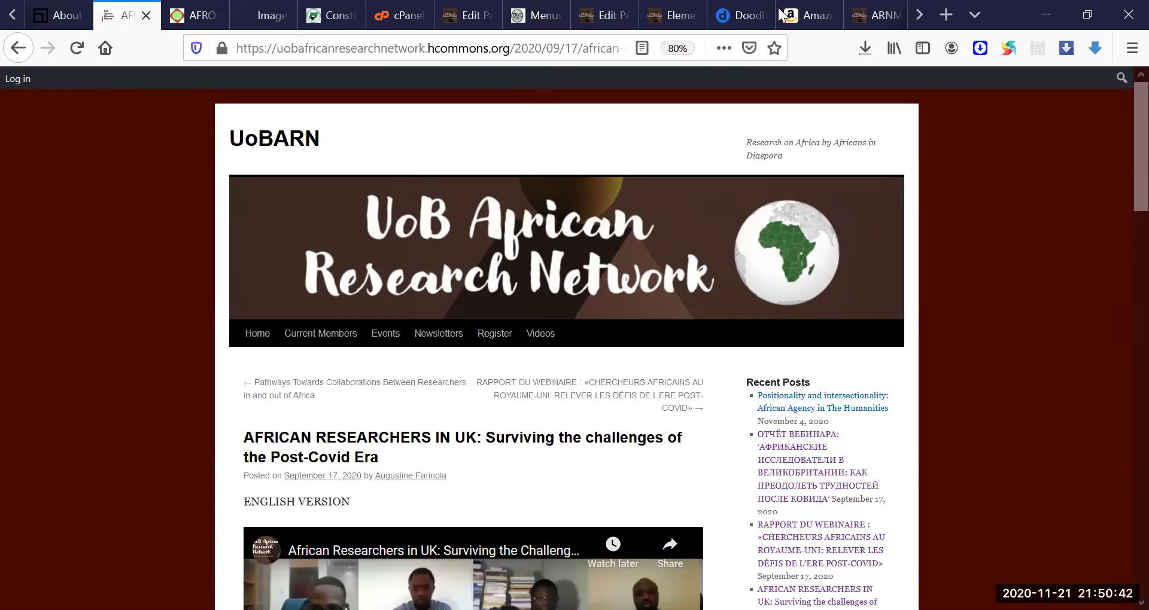
Step: Return to the August 2020 Newsletter post in Elementor and add a single-column section containing a Text Editor widget
{"action": "left_click", "coordinate": [599, 12]}
{"action": "left_click", "coordinate": [655, 18]}
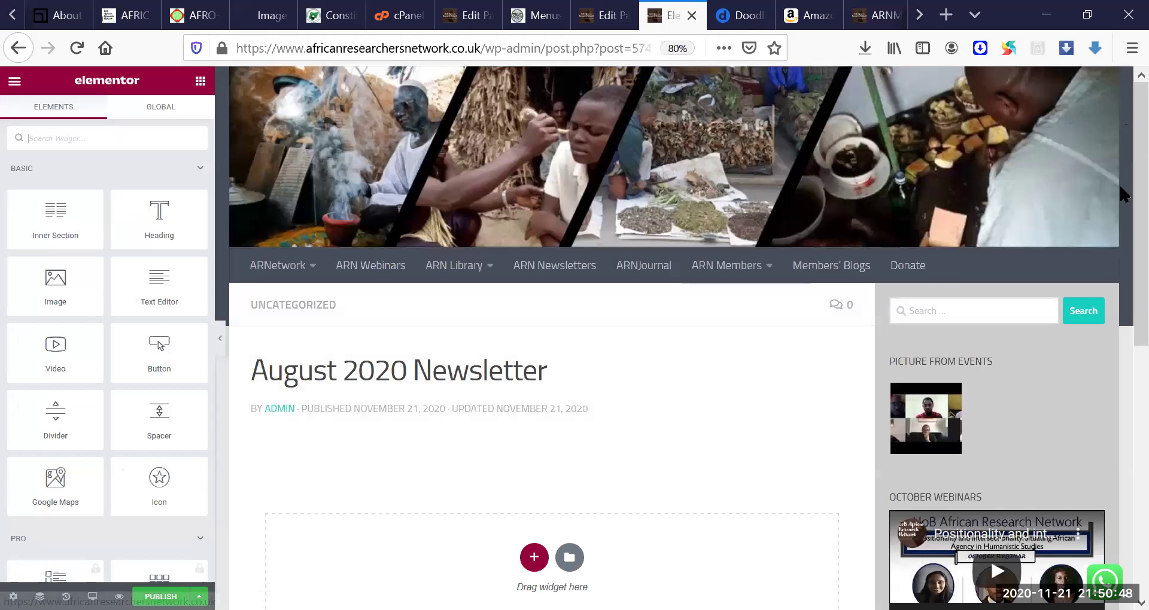
{"action": "scroll", "coordinate": [436, 206], "scroll_direction": "down", "scroll_amount": 3}
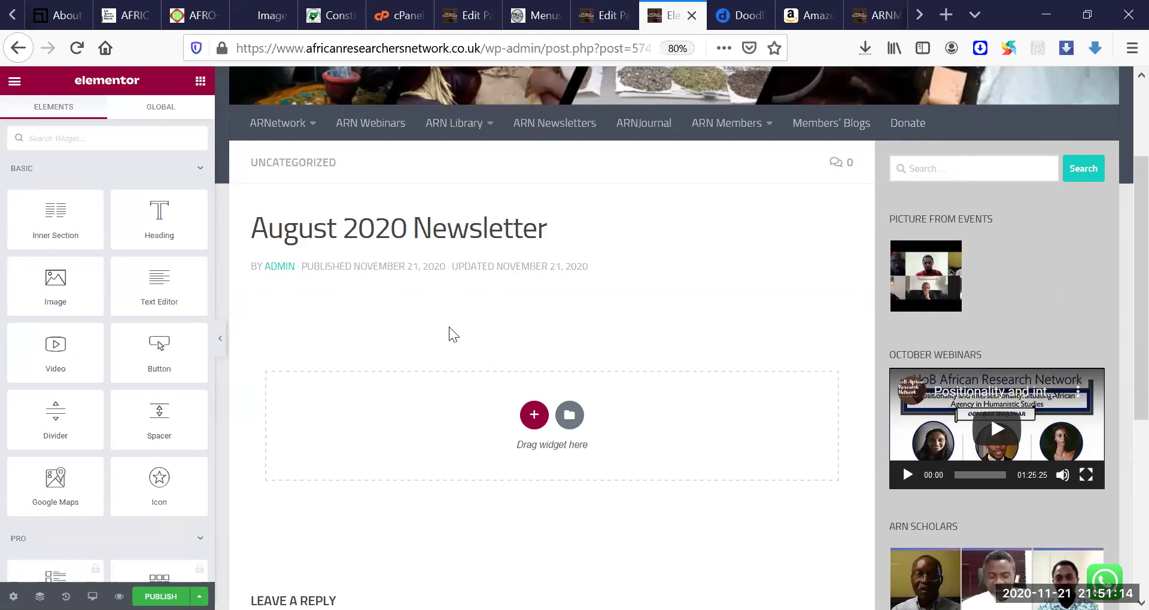
{"action": "left_click", "coordinate": [534, 415]}
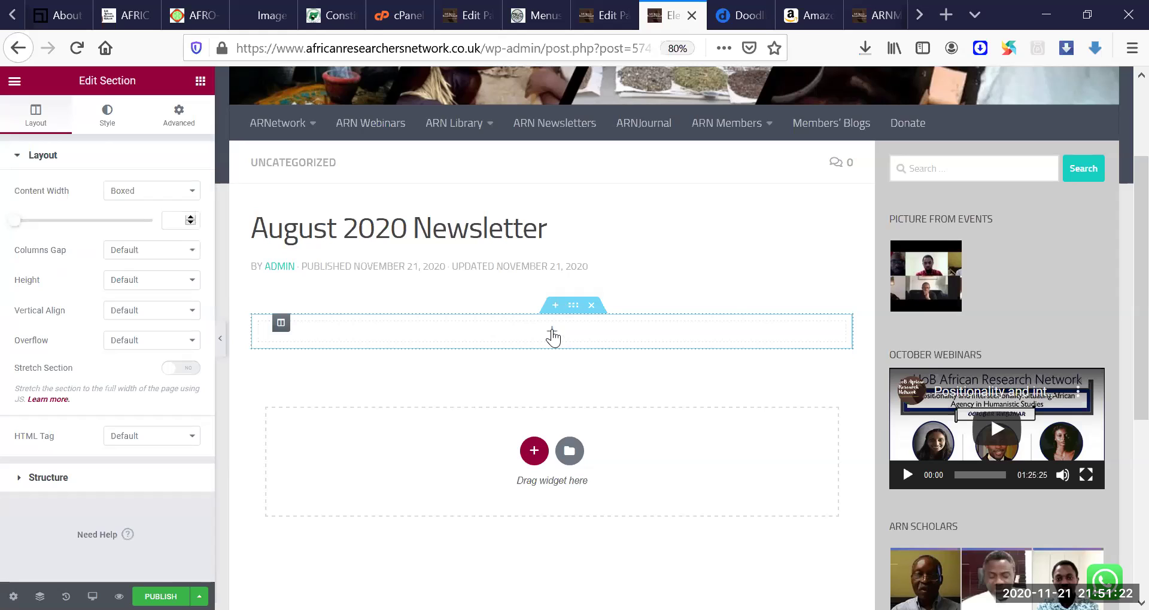
{"action": "left_click", "coordinate": [552, 332]}
{"action": "left_click_drag", "start_coordinate": [145, 292], "coordinate": [525, 349]}
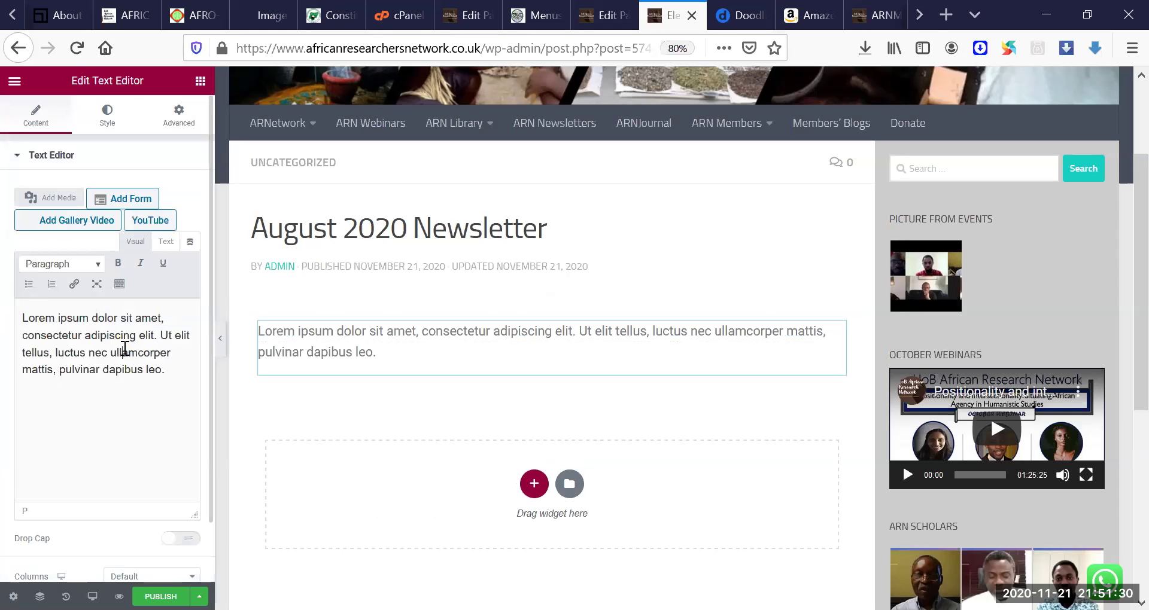
Step: Replace the widget's placeholder text with the copied English newsletter article and check it on the page
{"action": "triple_click", "coordinate": [124, 348]}
{"action": "key", "text": "BackSpace"}
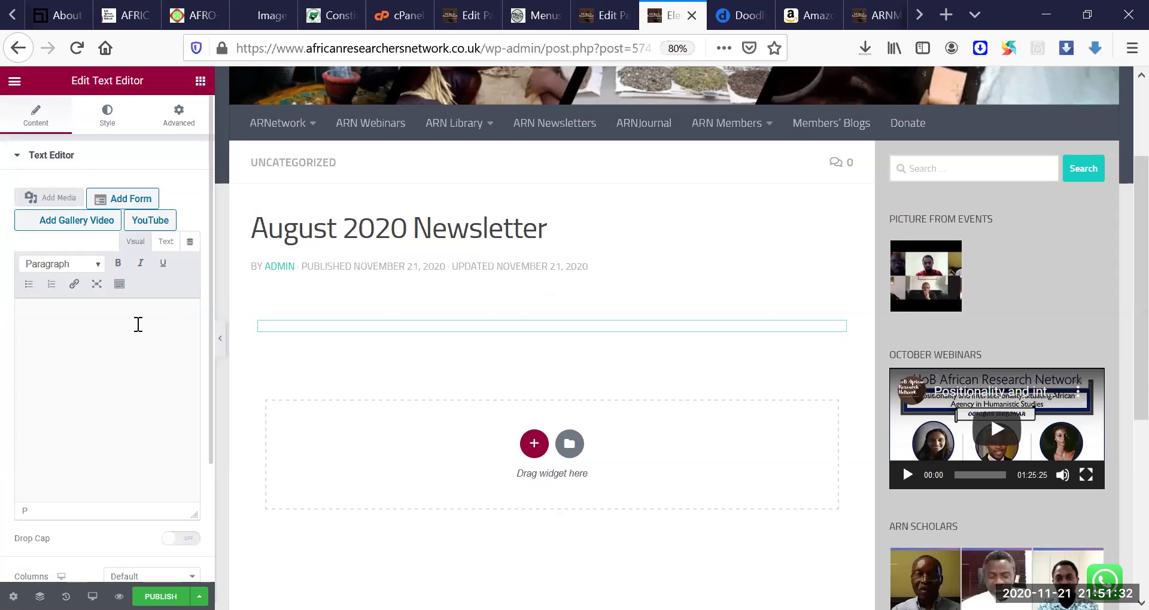
{"action": "left_click", "coordinate": [160, 243]}
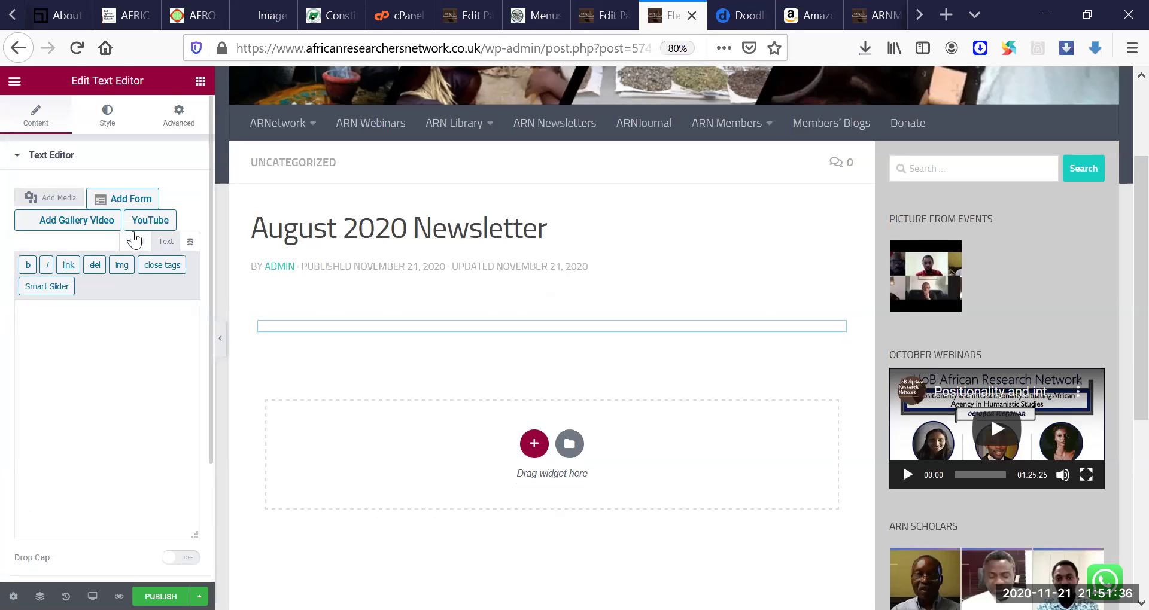
{"action": "left_click", "coordinate": [137, 244]}
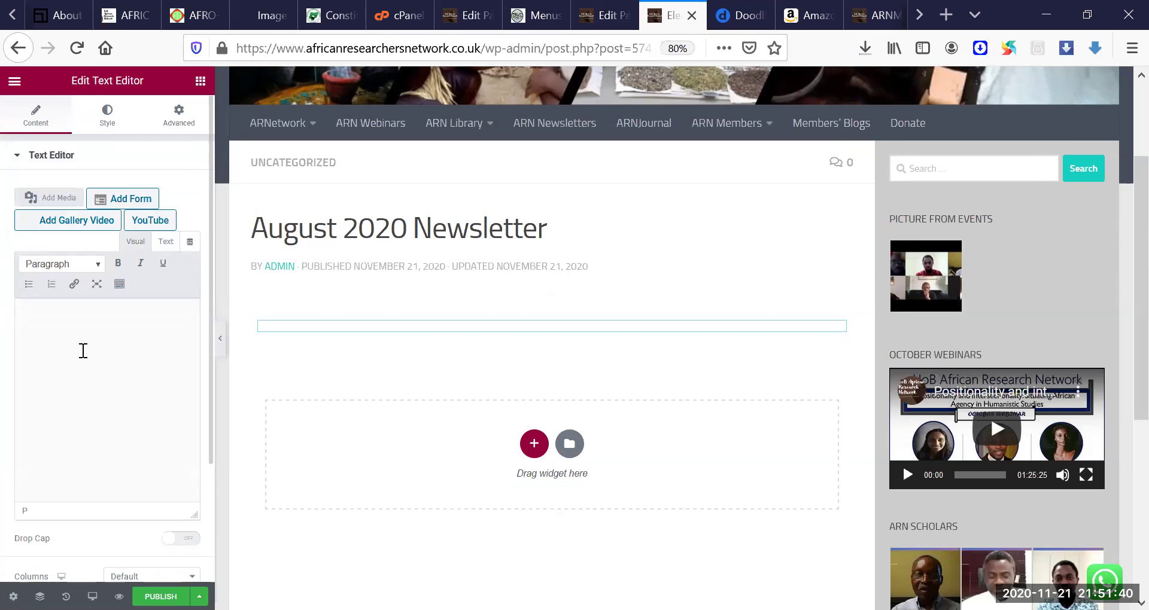
{"action": "key", "text": "ctrl+v"}
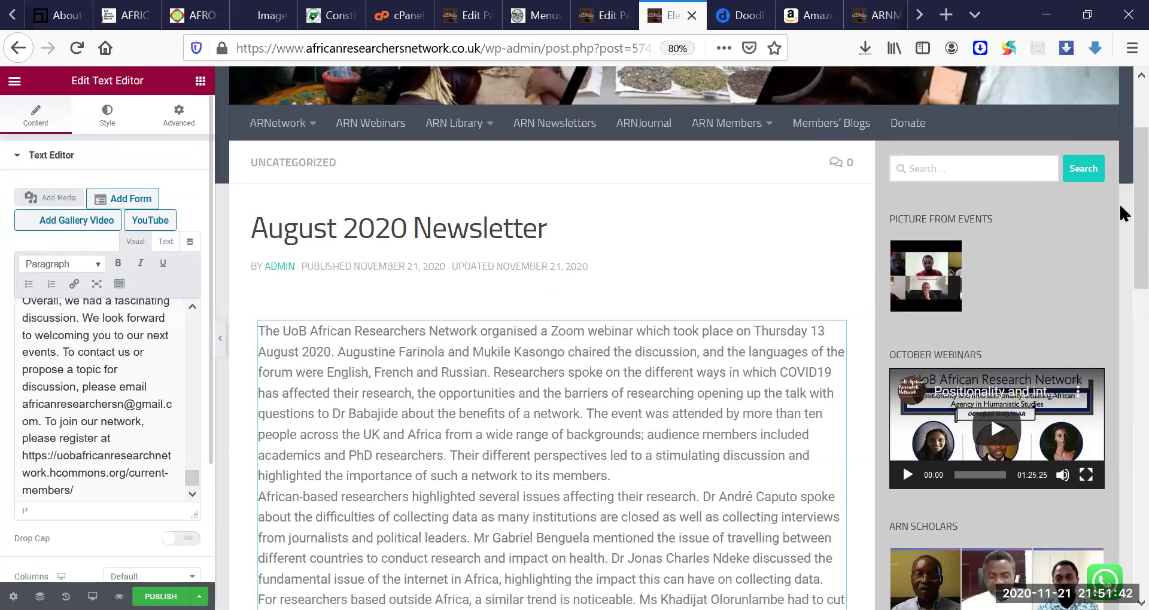
{"action": "scroll", "coordinate": [1120, 207], "scroll_direction": "down", "scroll_amount": 5}
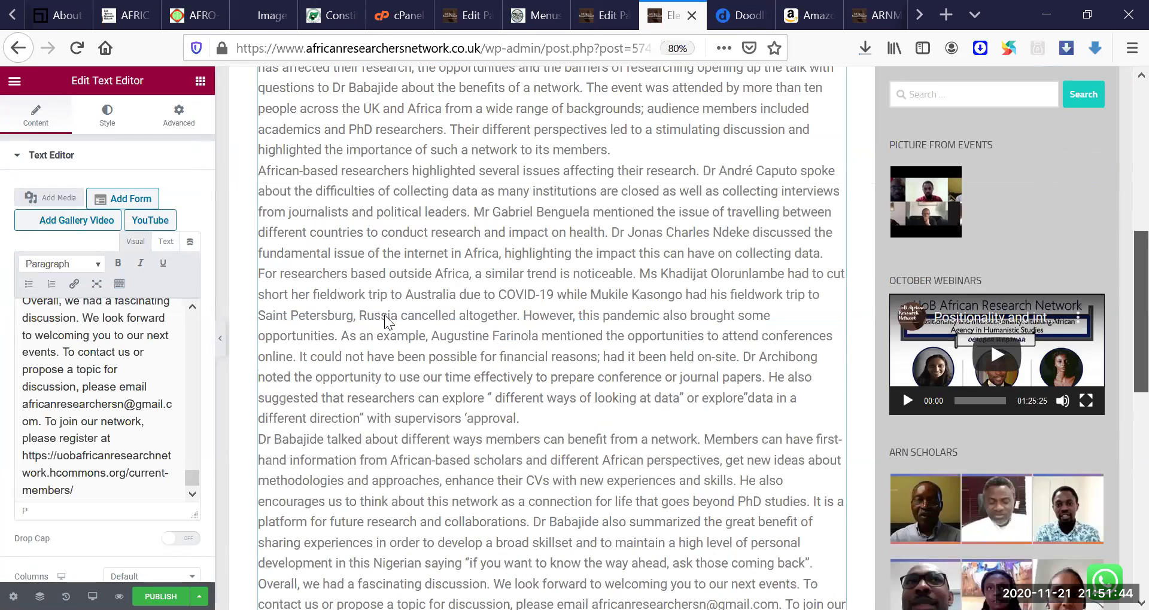
{"action": "scroll", "coordinate": [385, 321], "scroll_direction": "up", "scroll_amount": 5}
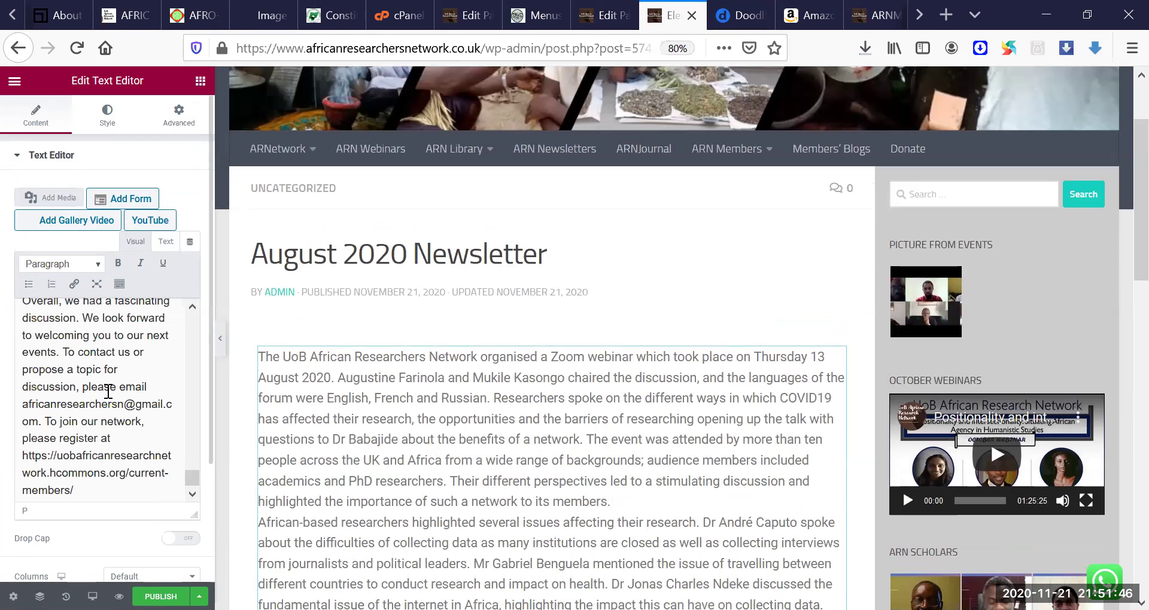
Step: Add the h1 heading "English version" above the first paragraph in the newsletter text's HTML and return to the visual view
{"action": "left_click", "coordinate": [109, 392]}
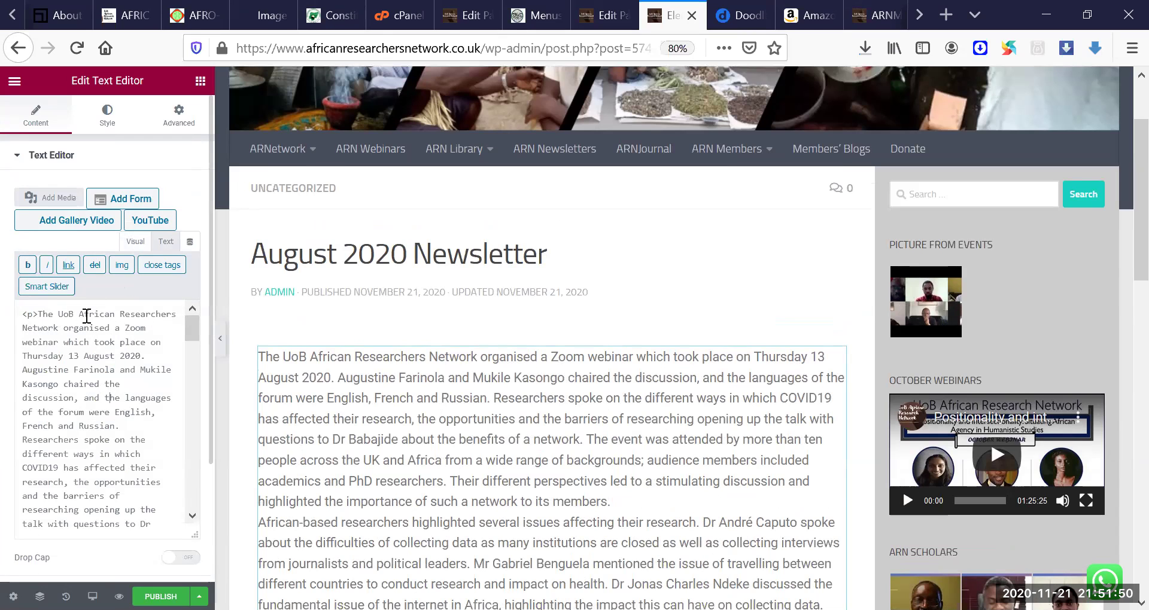
{"action": "left_click", "coordinate": [23, 315]}
{"action": "key", "text": "Return"}
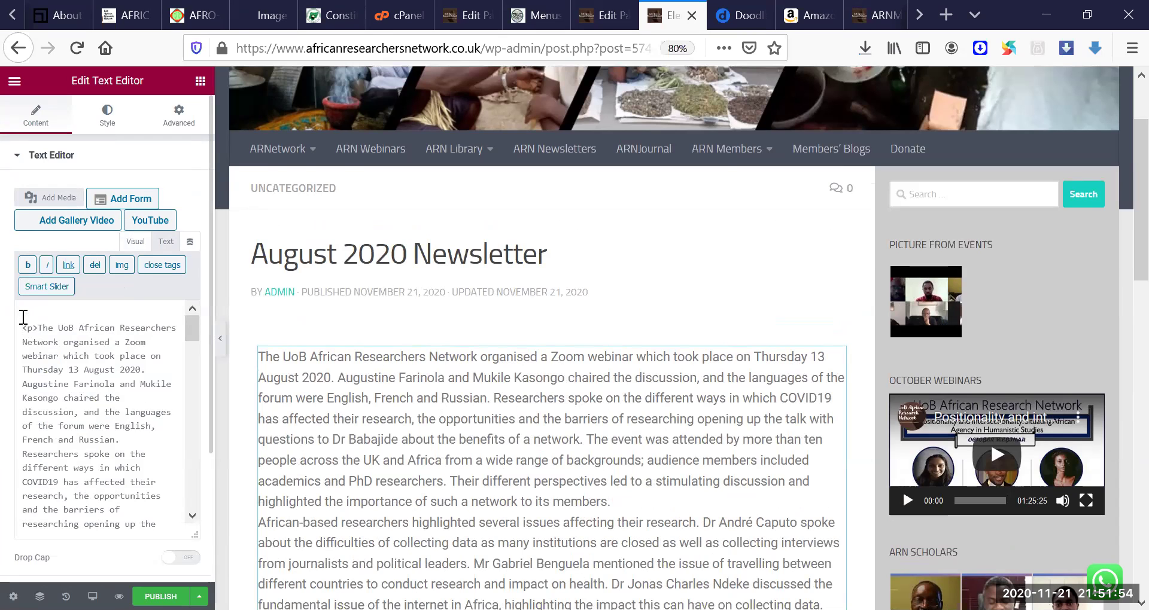
{"action": "type", "text": "<"}
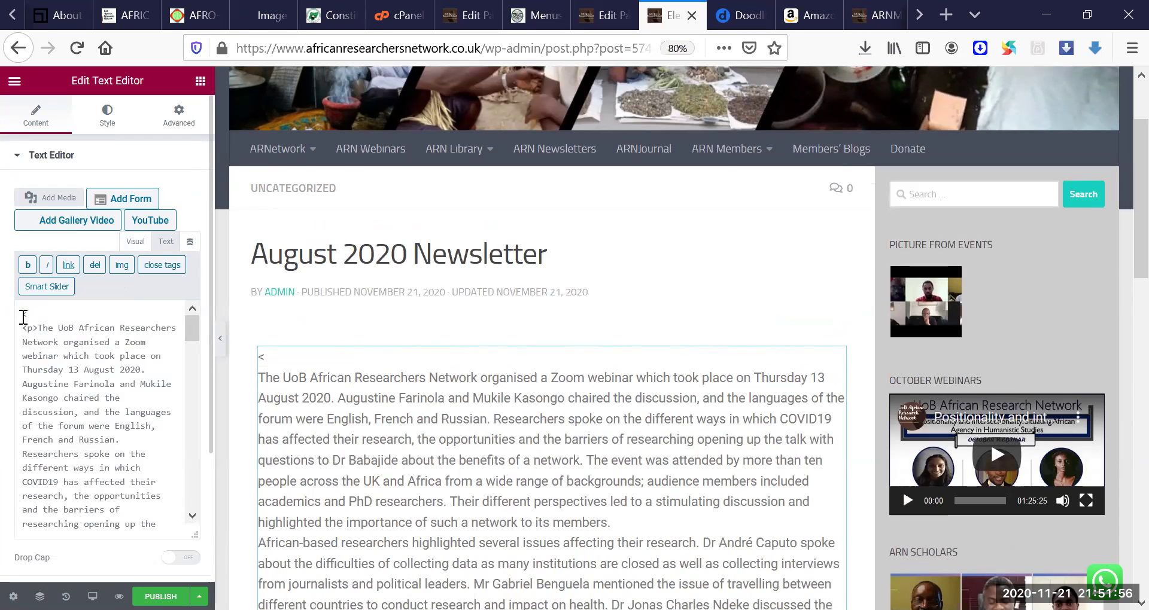
{"action": "type", "text": "h1 En"}
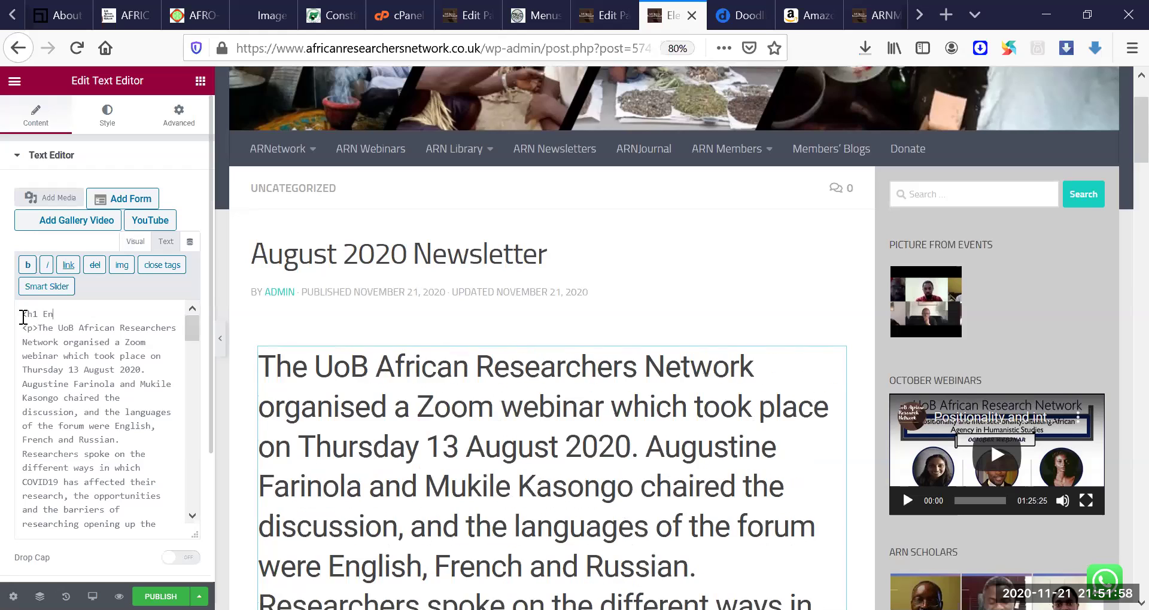
{"action": "type", "text": "glish version"}
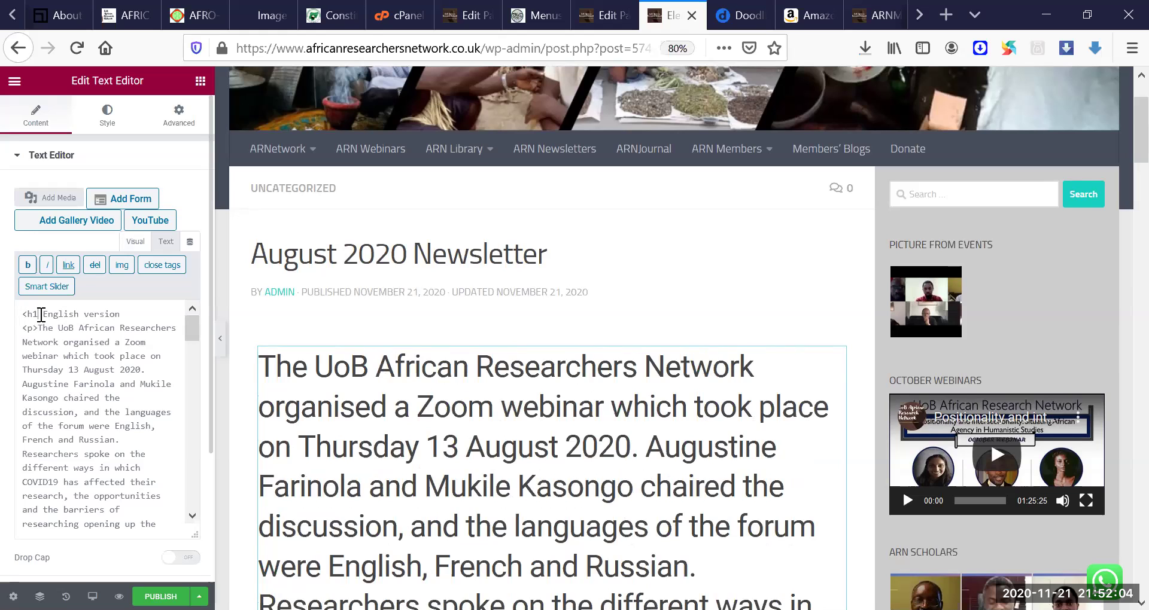
{"action": "left_click", "coordinate": [40, 314]}
{"action": "type", "text": ">"}
{"action": "left_click", "coordinate": [131, 312]}
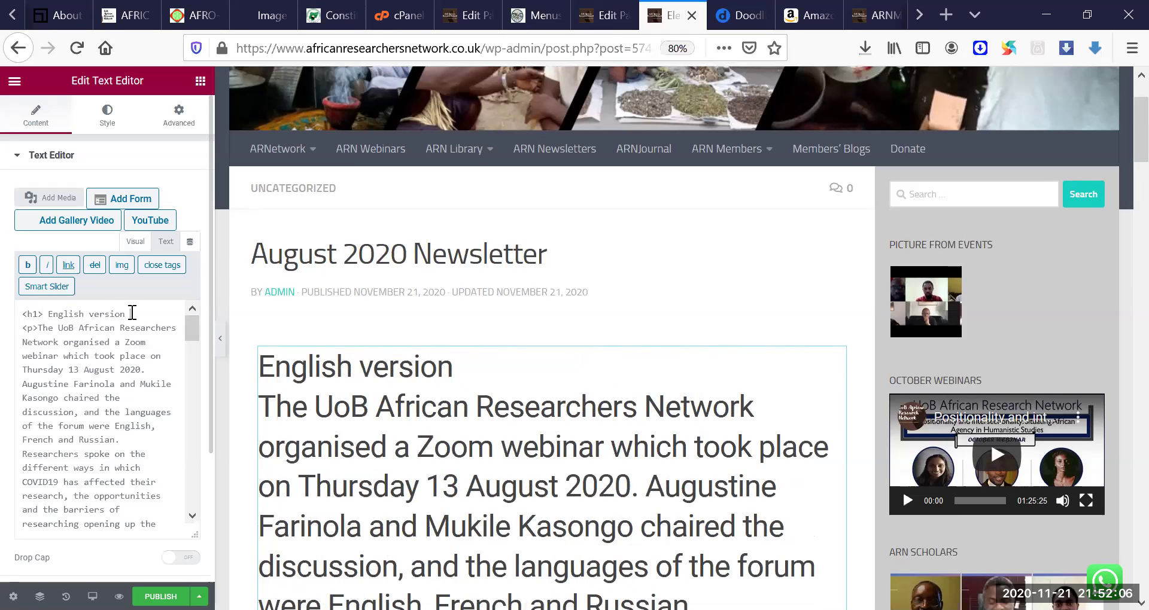
{"action": "type", "text": "<h1>"}
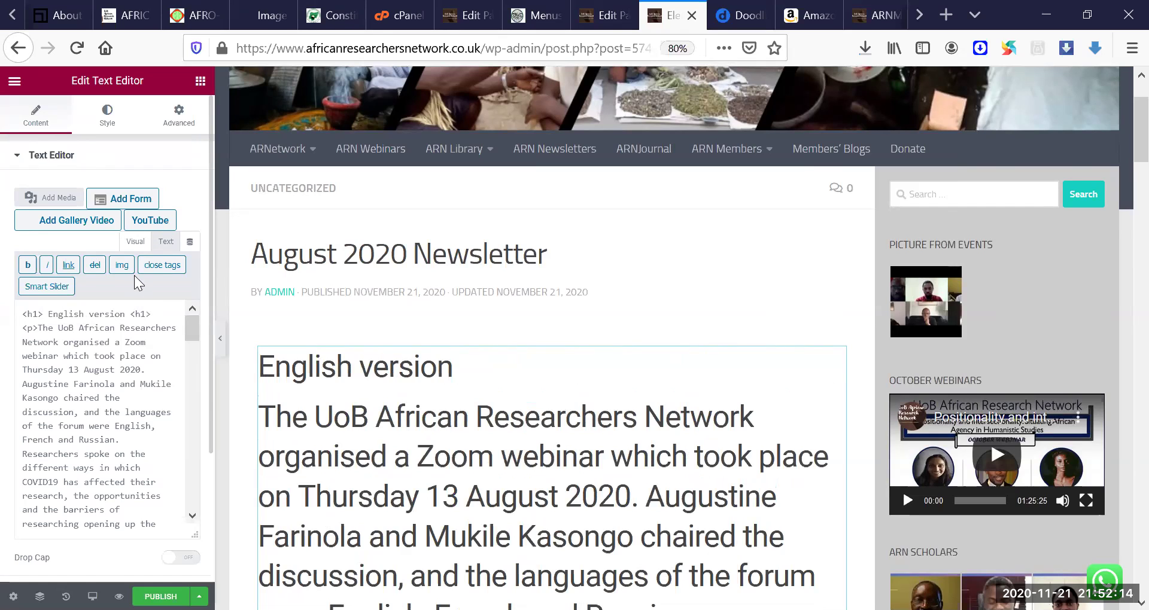
{"action": "left_click", "coordinate": [135, 241]}
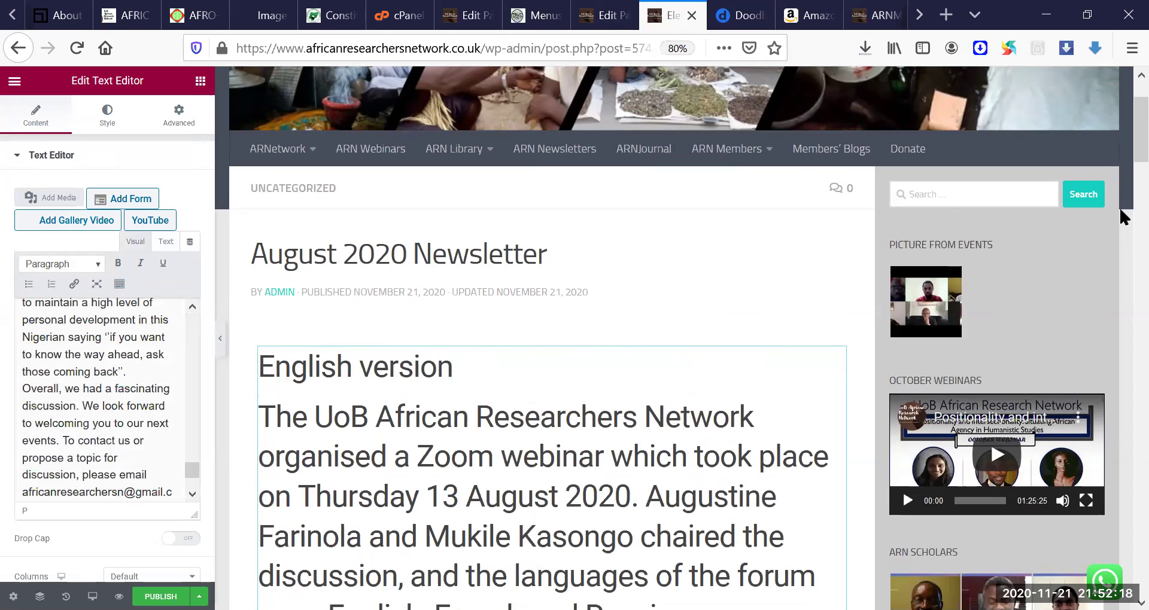
Step: Correct the formatting so that the newsletter body below the "English version" heading uses normal paragraph size
{"action": "scroll", "coordinate": [1123, 193], "scroll_direction": "down", "scroll_amount": 5}
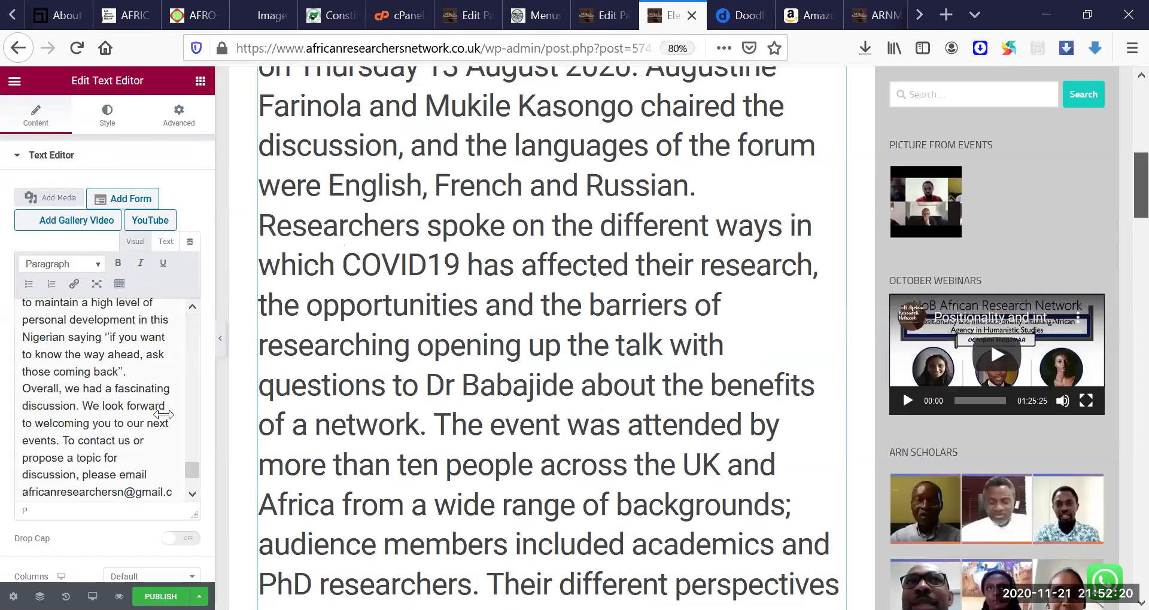
{"action": "scroll", "coordinate": [188, 399], "scroll_direction": "up", "scroll_amount": 5}
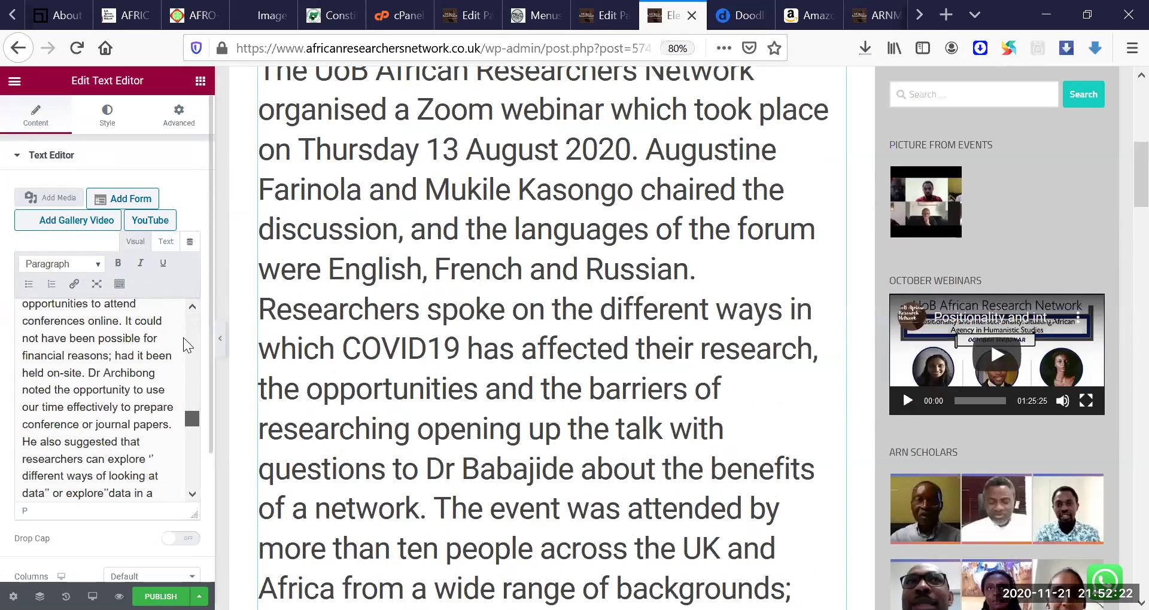
{"action": "scroll", "coordinate": [89, 389], "scroll_direction": "up", "scroll_amount": 10}
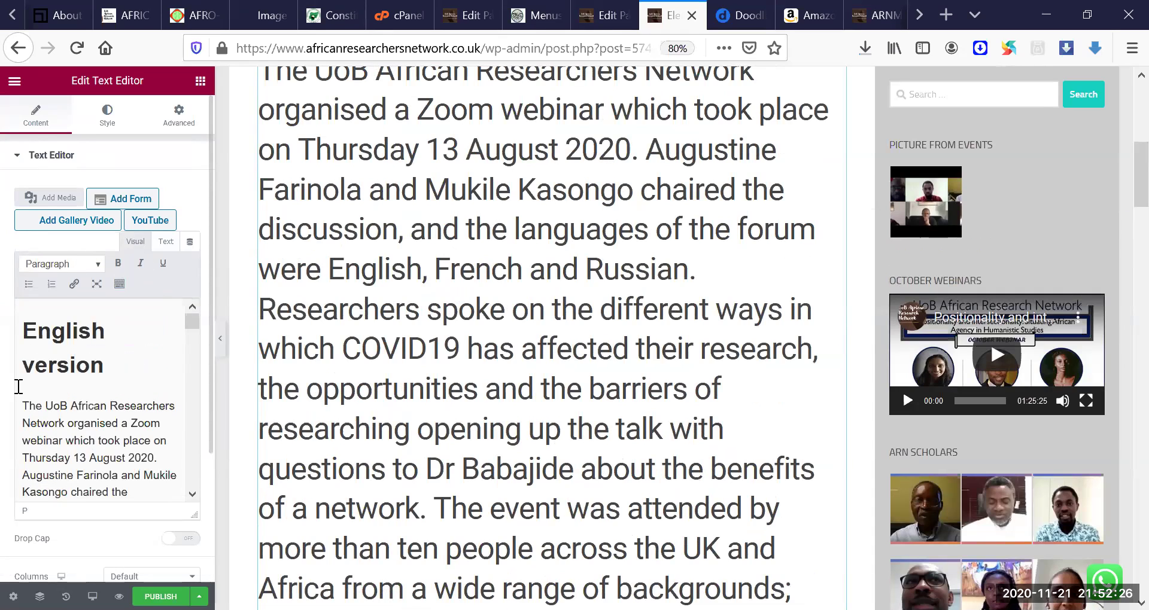
{"action": "left_click", "coordinate": [22, 405]}
{"action": "left_click", "coordinate": [139, 422], "text": "shift"}
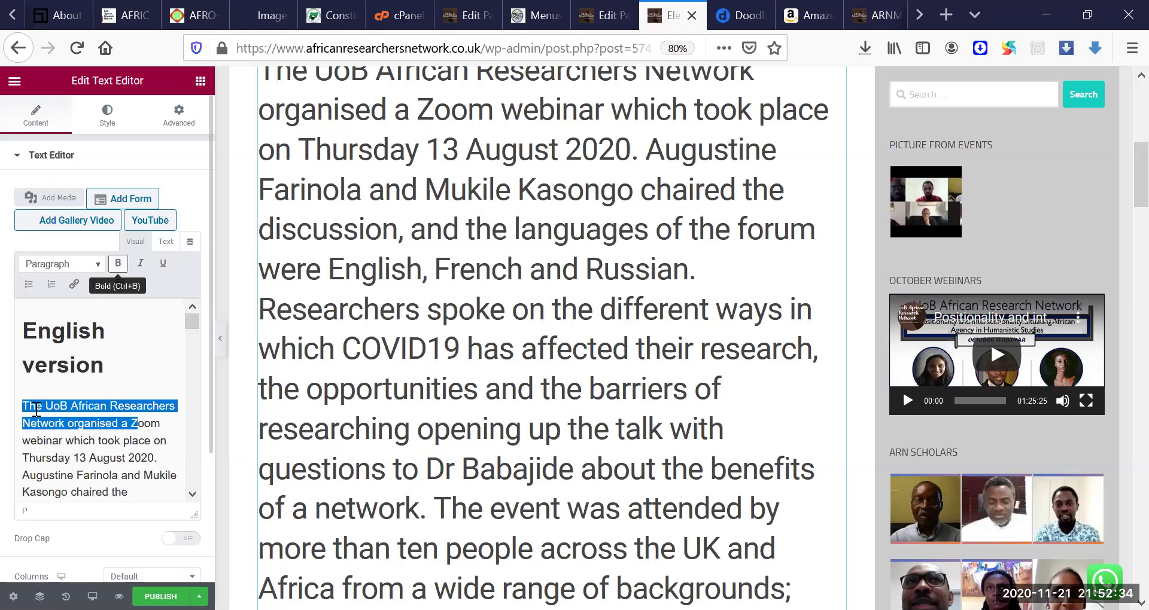
{"action": "left_click", "coordinate": [166, 243]}
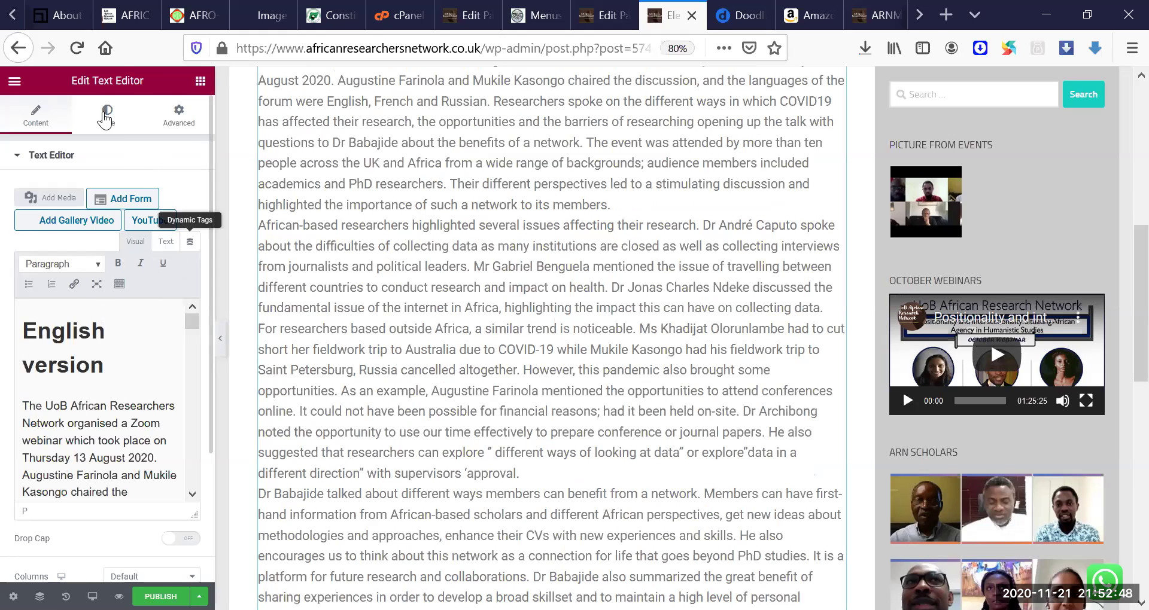
Step: Set the newsletter text's alignment to justified in the Text Editor widget's style settings
{"action": "left_click", "coordinate": [105, 117]}
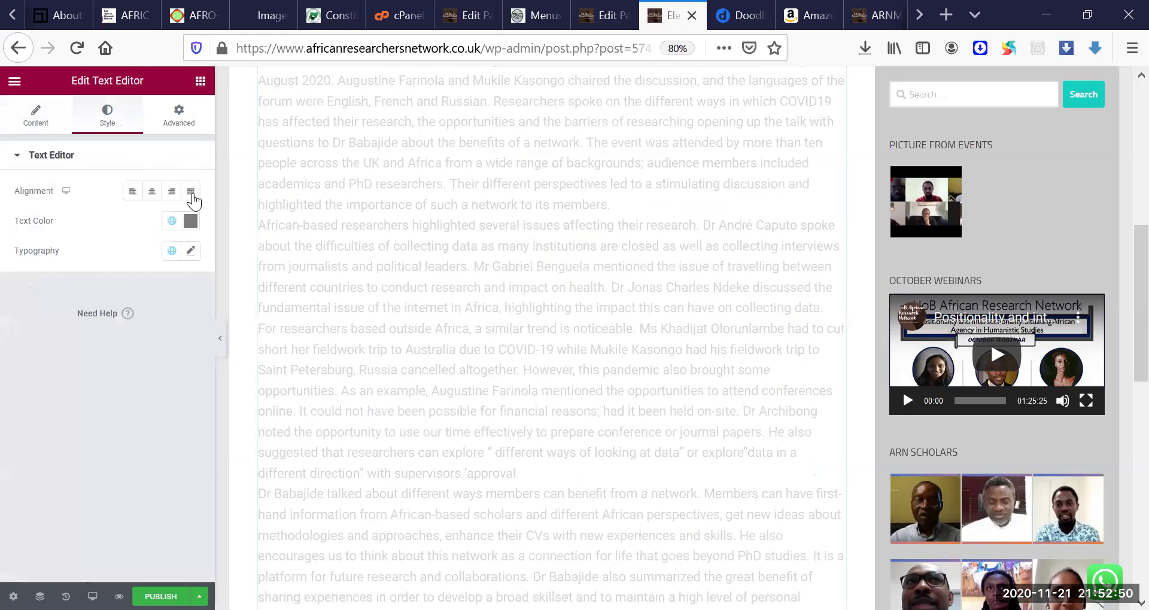
{"action": "left_click", "coordinate": [174, 192]}
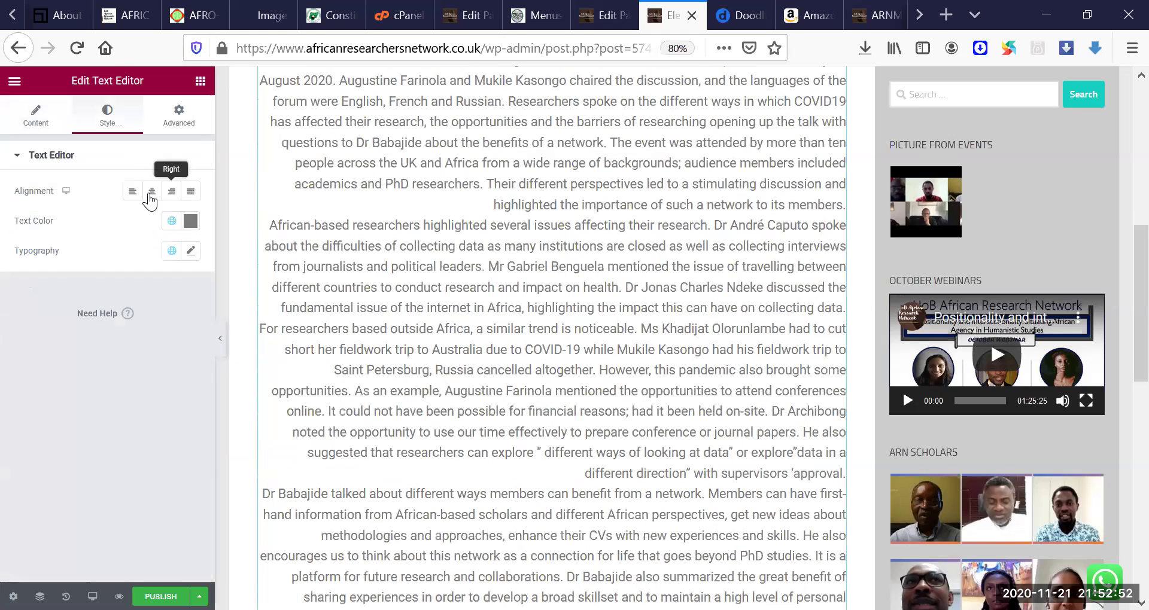
{"action": "left_click", "coordinate": [152, 191]}
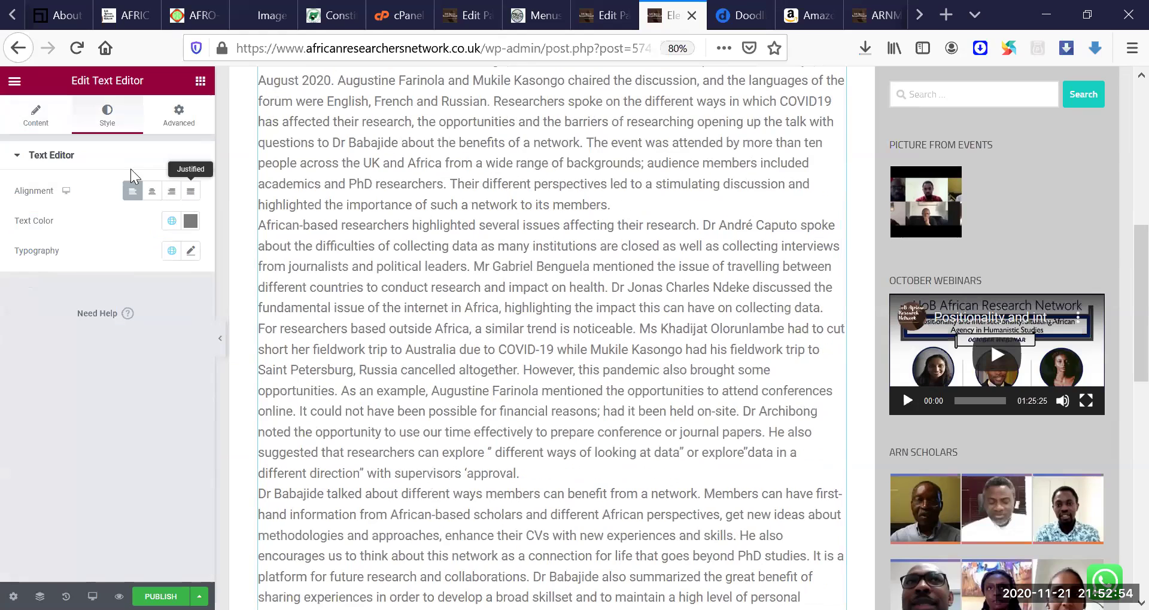
{"action": "left_click", "coordinate": [191, 192]}
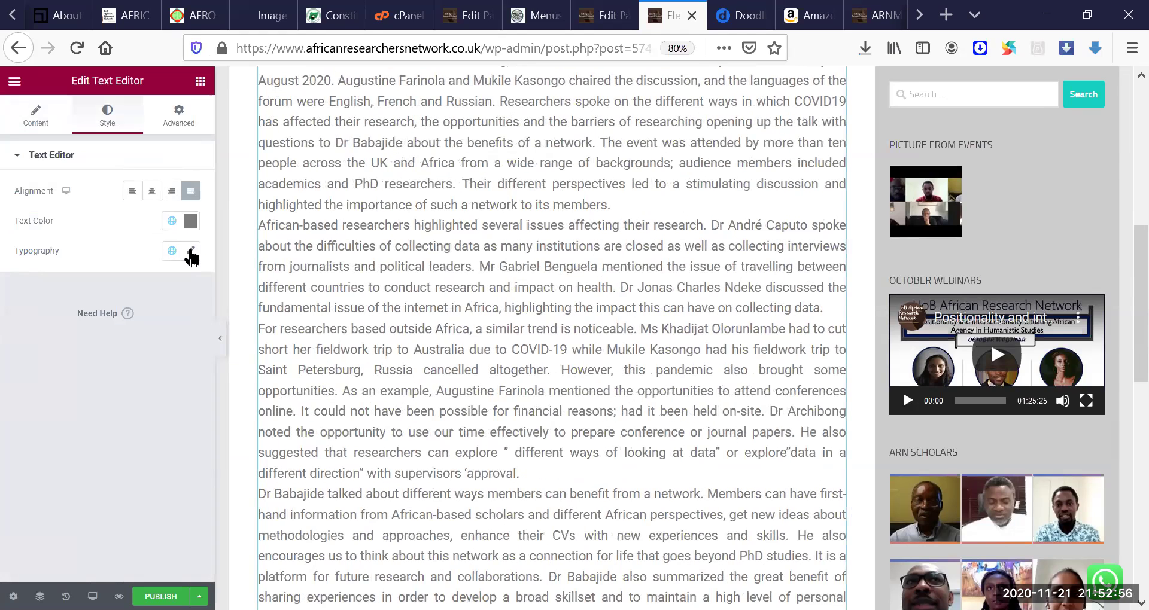
Step: Set the newsletter text's typography to size 24 px with a 0.9 em line height and keep the alignment justified
{"action": "left_click", "coordinate": [191, 252]}
{"action": "left_click_drag", "start_coordinate": [34, 376], "coordinate": [48, 383]}
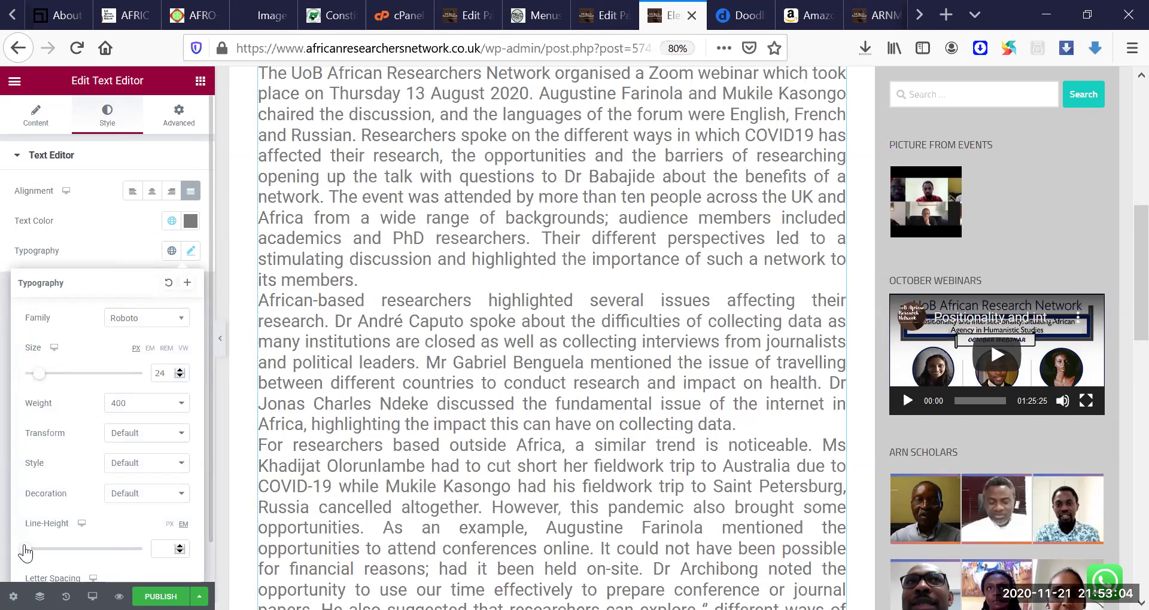
{"action": "left_click_drag", "start_coordinate": [34, 550], "coordinate": [41, 549]}
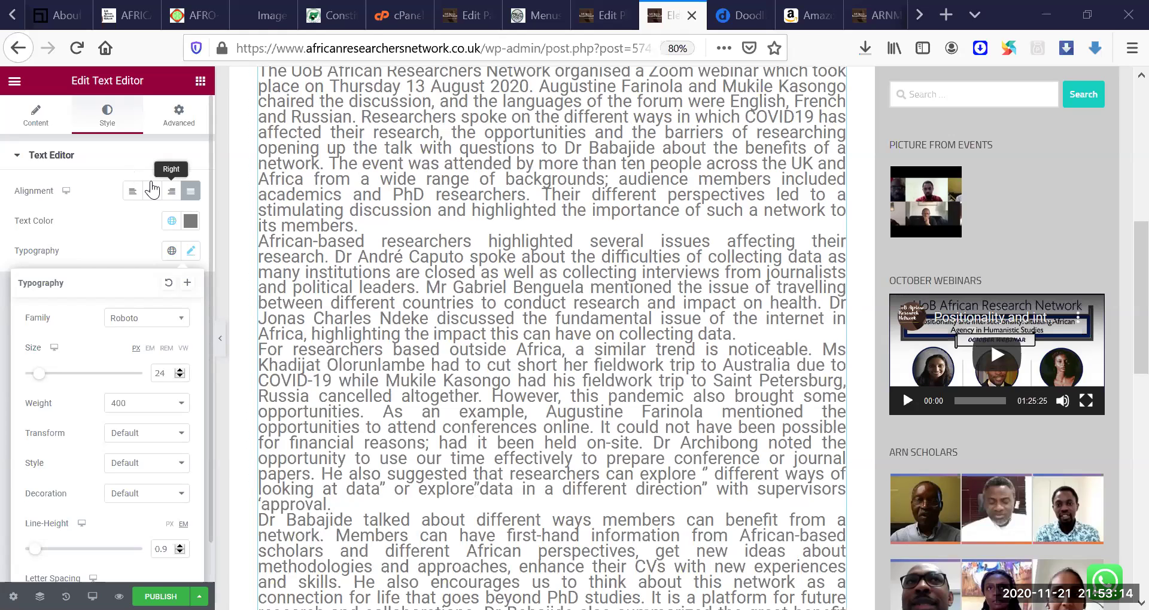
{"action": "left_click", "coordinate": [173, 193]}
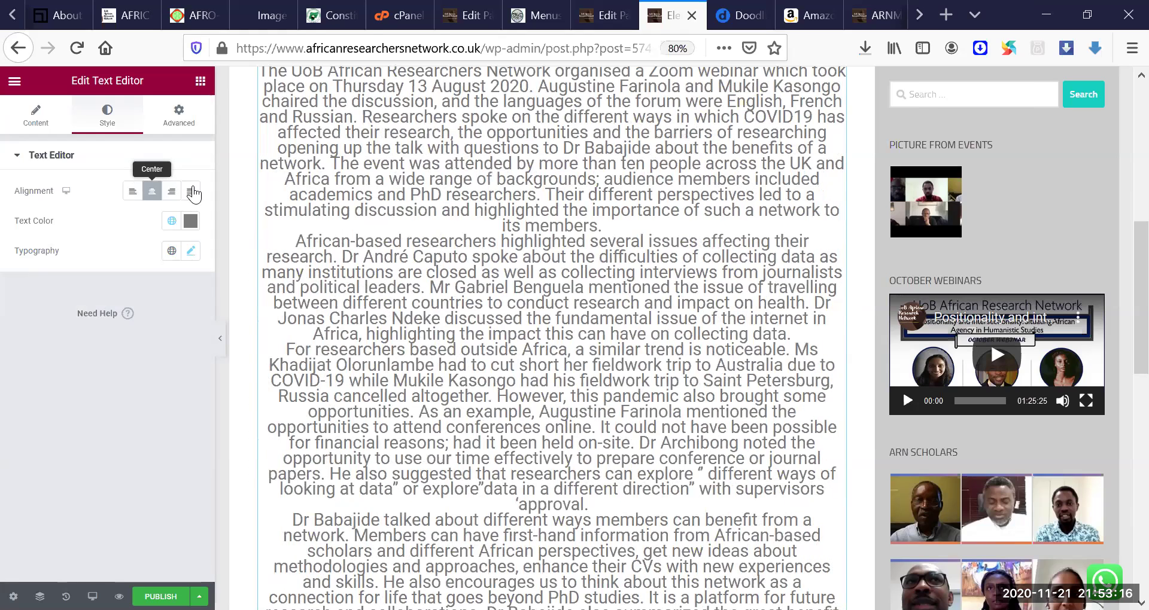
{"action": "left_click", "coordinate": [191, 191]}
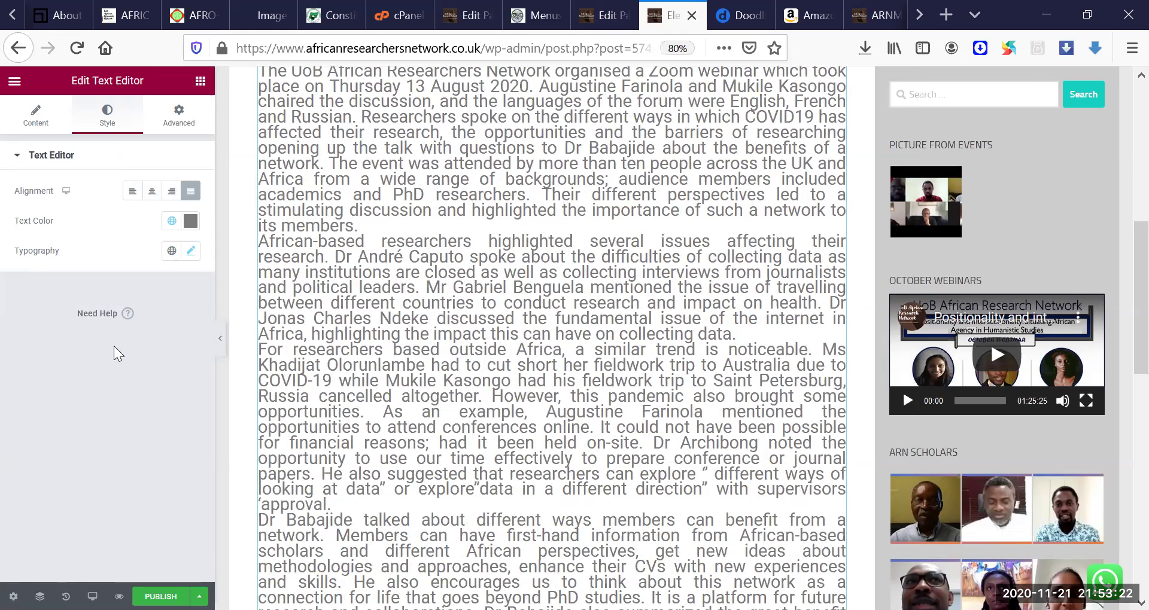
Step: Set a linked margin of 11 px on all four sides of the newsletter text widget
{"action": "left_click", "coordinate": [179, 114]}
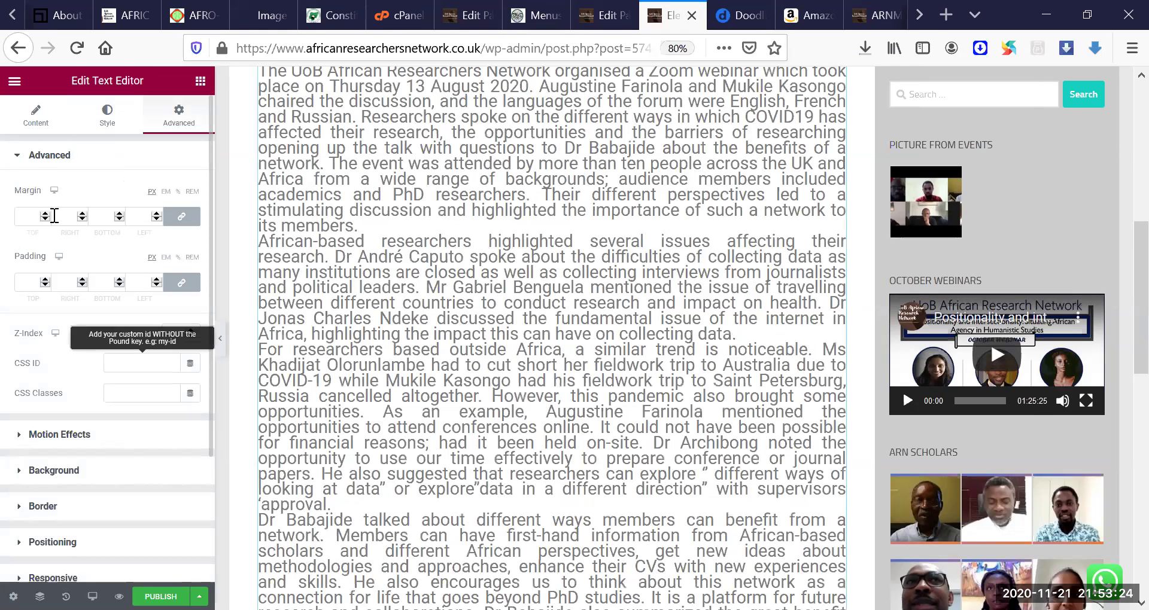
{"action": "left_click", "coordinate": [45, 219]}
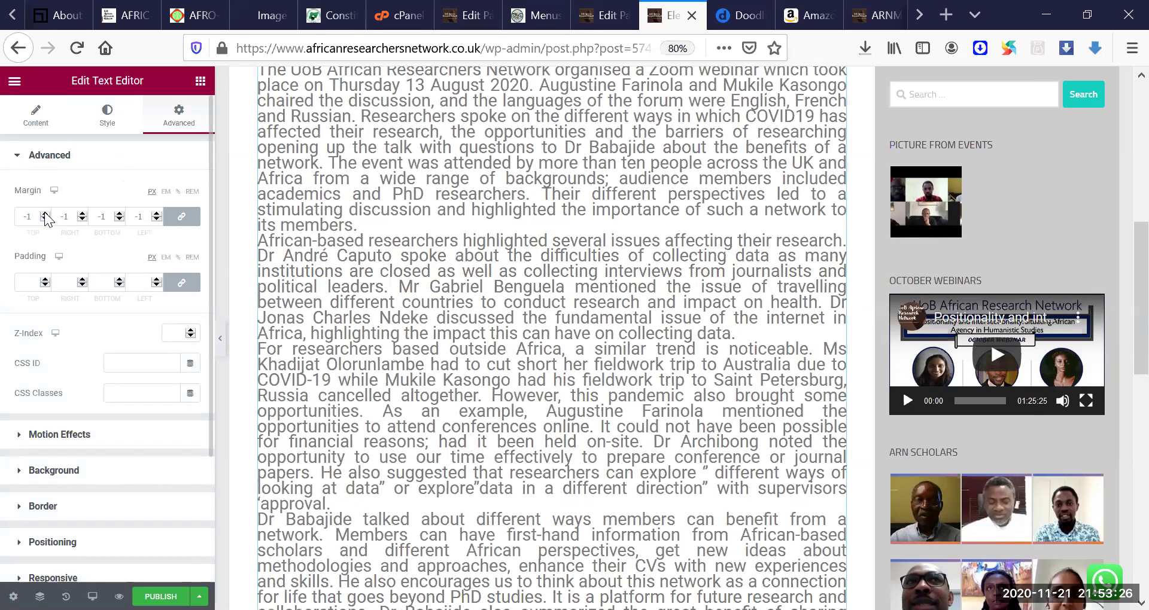
{"action": "left_click", "coordinate": [45, 212]}
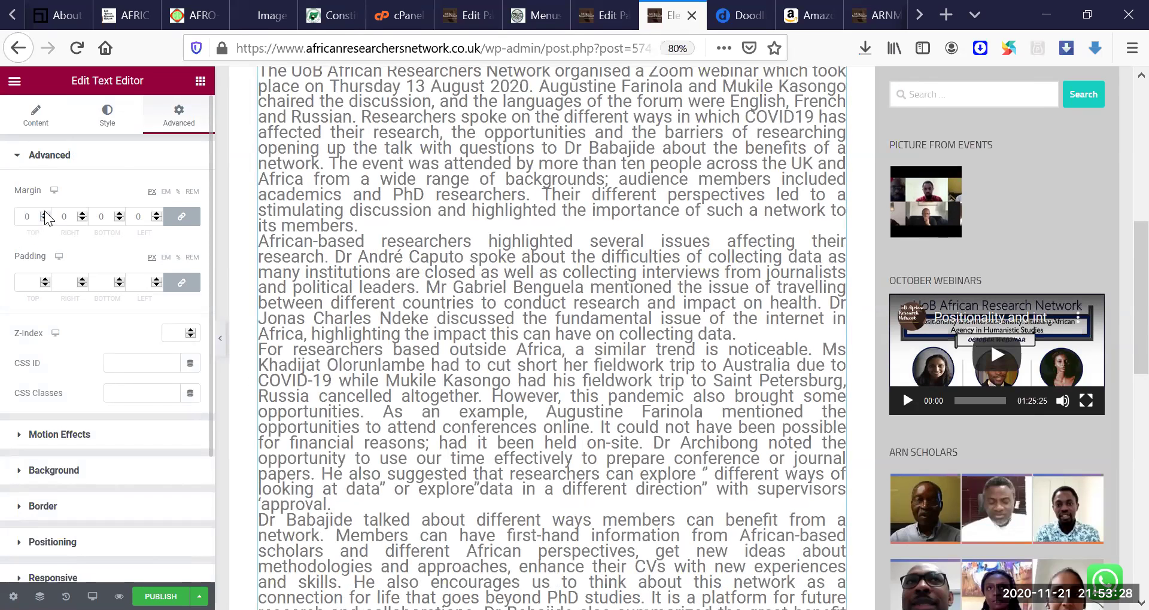
{"action": "left_click", "coordinate": [45, 212]}
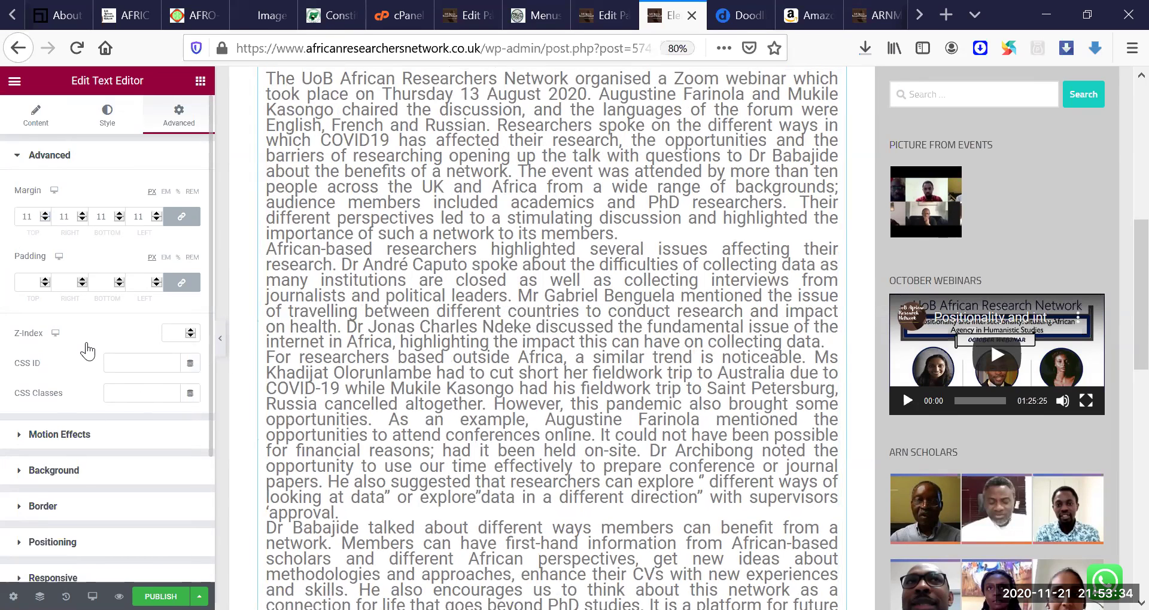
Step: Look through the text widget's Positioning, Responsive, Attributes and Custom CSS settings and review the post from its title down
{"action": "left_click", "coordinate": [56, 470]}
{"action": "left_click", "coordinate": [65, 381]}
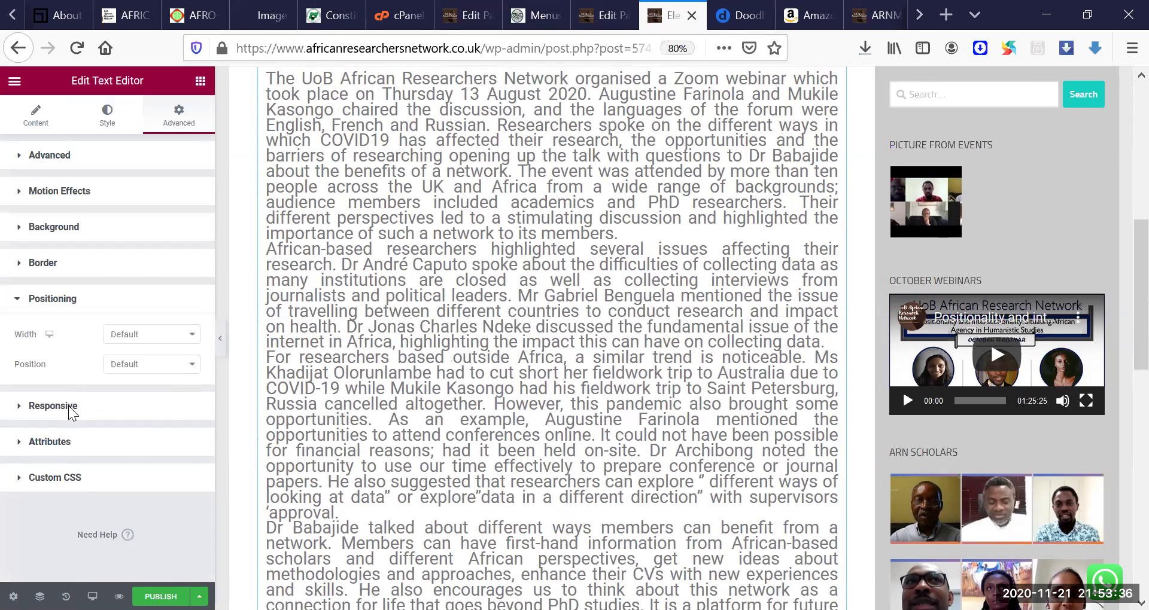
{"action": "left_click", "coordinate": [69, 407]}
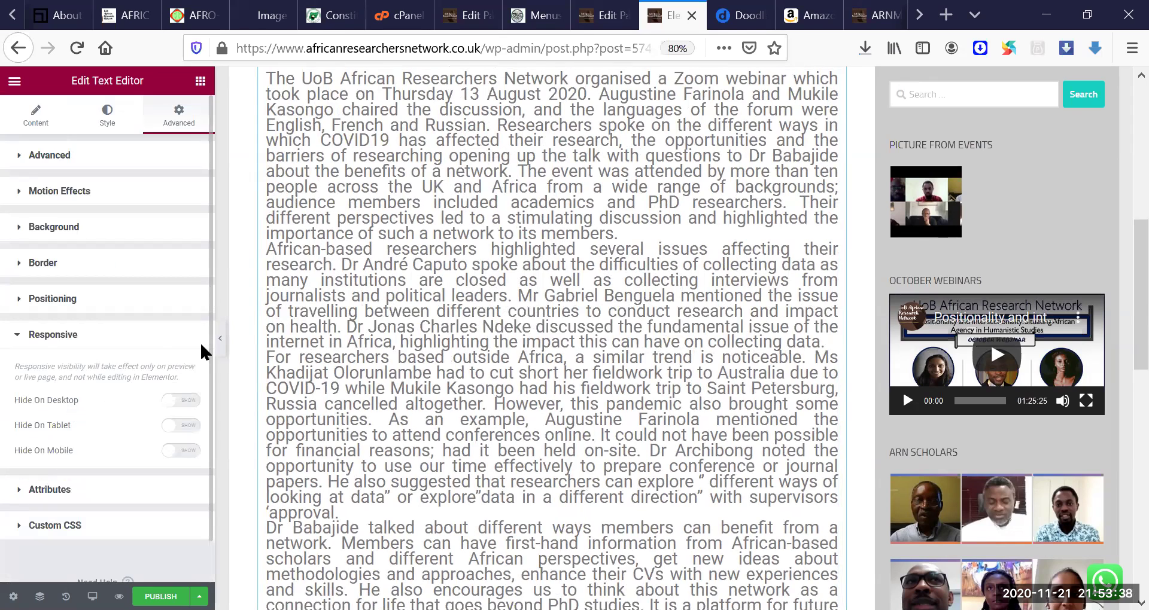
{"action": "scroll", "coordinate": [203, 345], "scroll_direction": "down", "scroll_amount": 2}
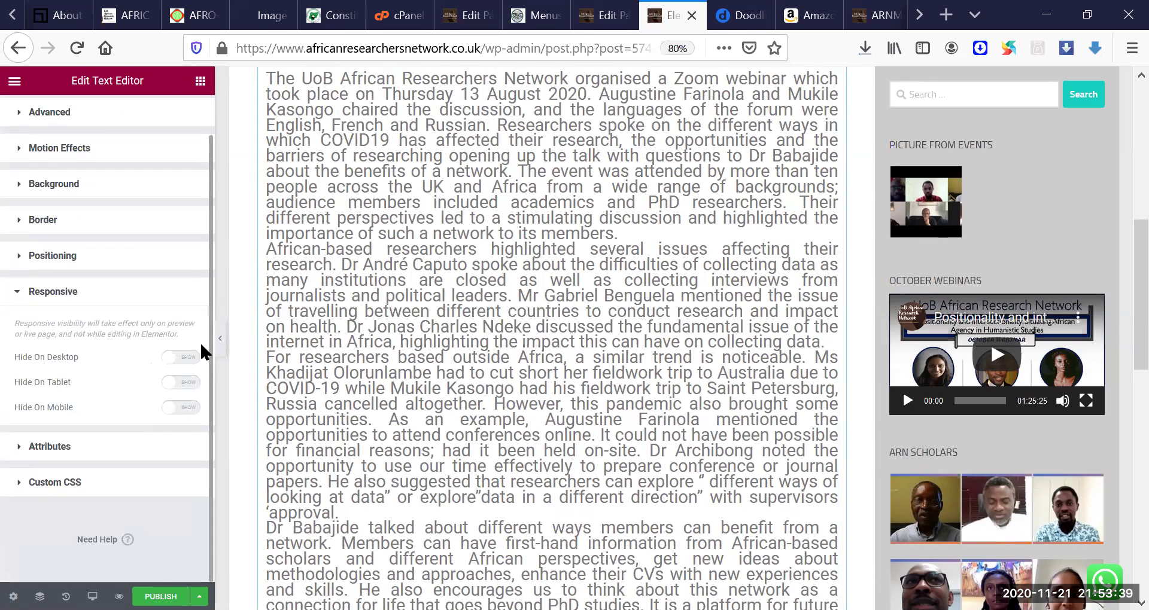
{"action": "left_click", "coordinate": [62, 447]}
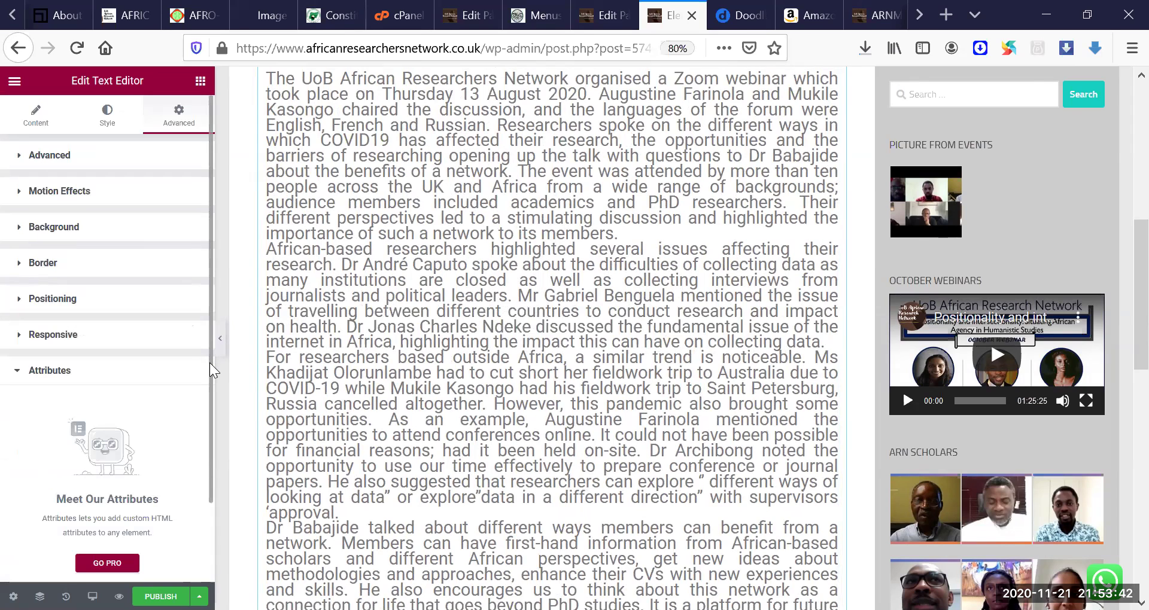
{"action": "scroll", "coordinate": [197, 455], "scroll_direction": "down", "scroll_amount": 3}
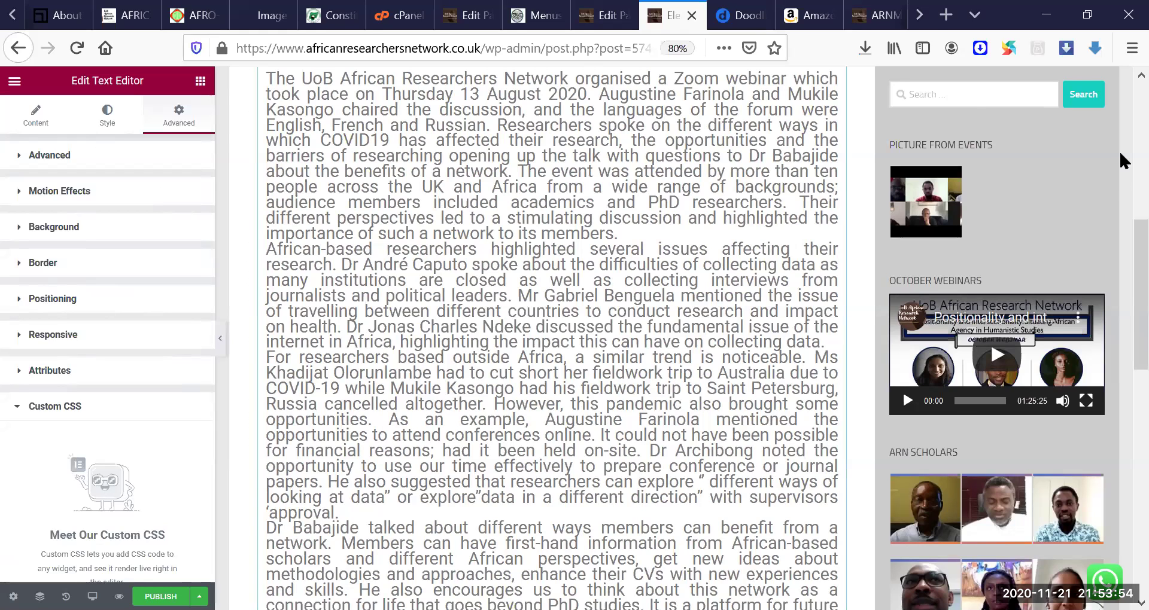
{"action": "scroll", "coordinate": [1120, 157], "scroll_direction": "up", "scroll_amount": 5}
{"action": "scroll", "coordinate": [1123, 160], "scroll_direction": "up", "scroll_amount": 2}
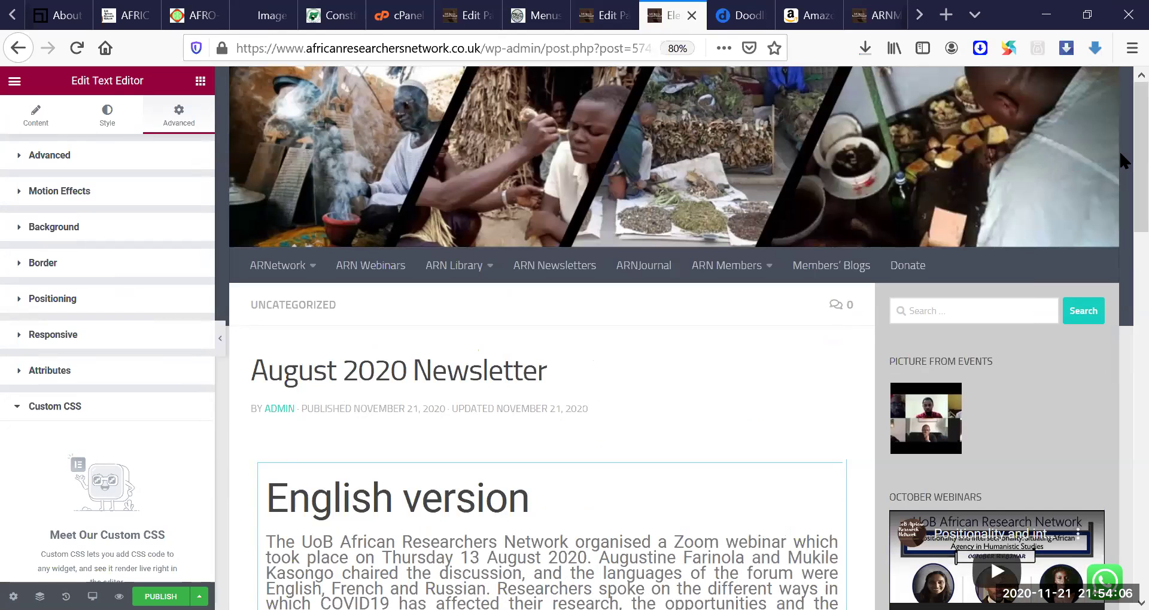
Step: Look over how posts are laid out on the AfroThinkItRight home page and return to the newsletter post in Elementor
{"action": "left_click", "coordinate": [198, 14]}
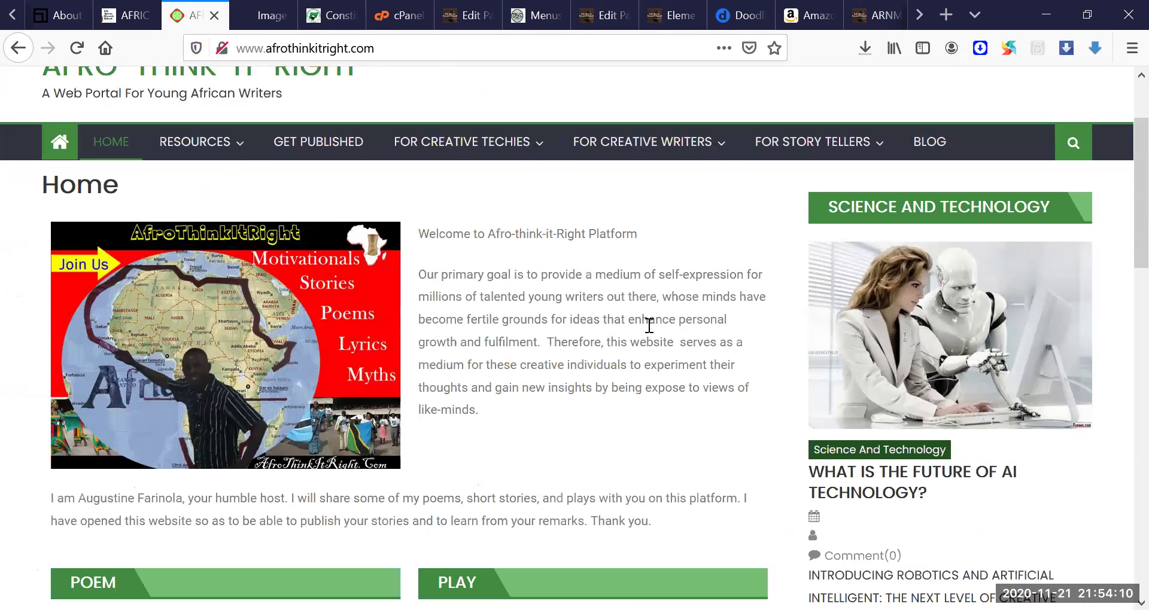
{"action": "scroll", "coordinate": [1119, 198], "scroll_direction": "down", "scroll_amount": 1}
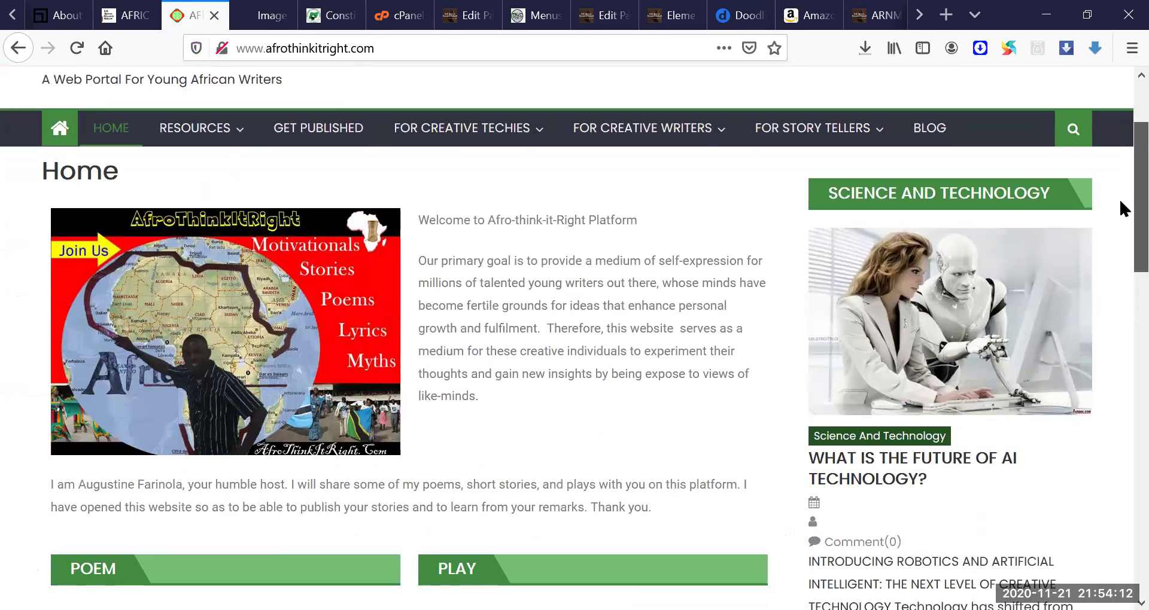
{"action": "scroll", "coordinate": [1118, 197], "scroll_direction": "down", "scroll_amount": 3}
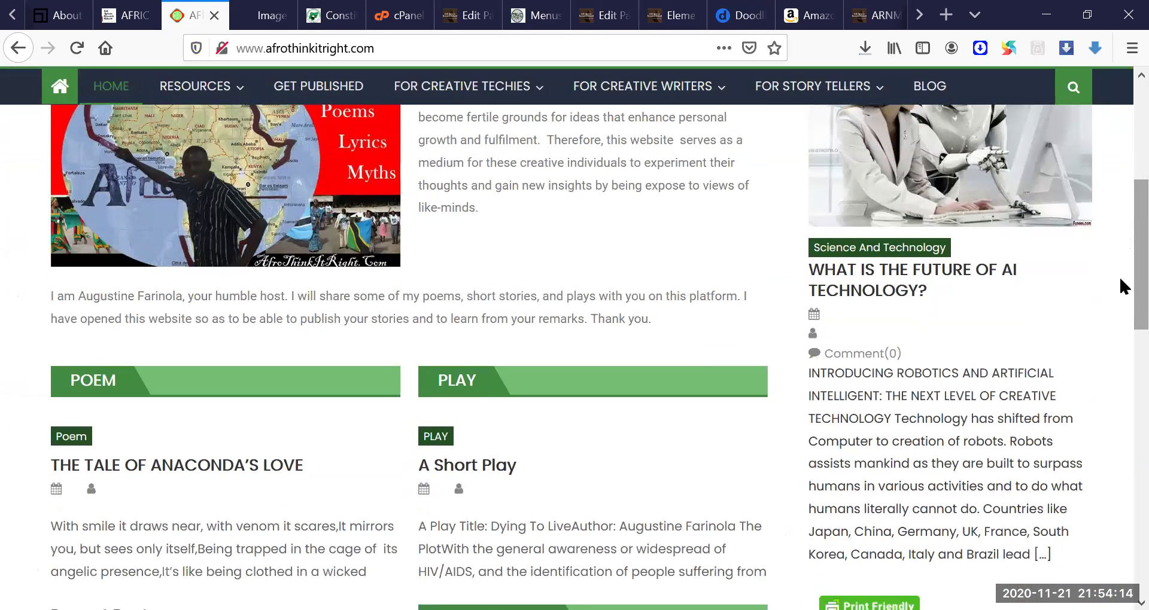
{"action": "scroll", "coordinate": [1119, 275], "scroll_direction": "down", "scroll_amount": 5}
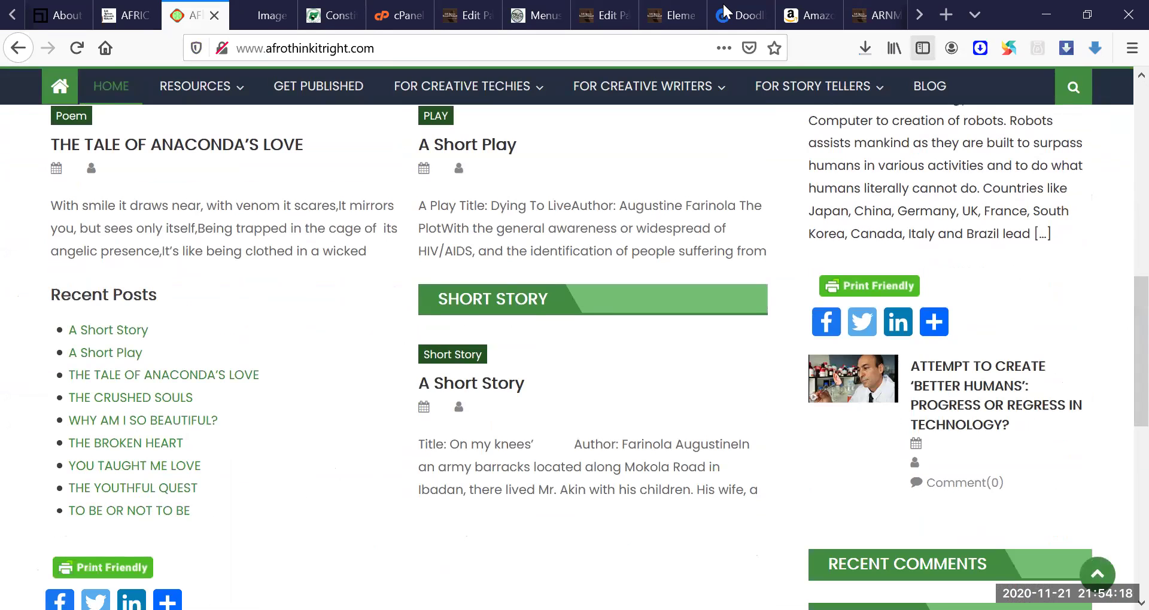
{"action": "left_click", "coordinate": [557, 16]}
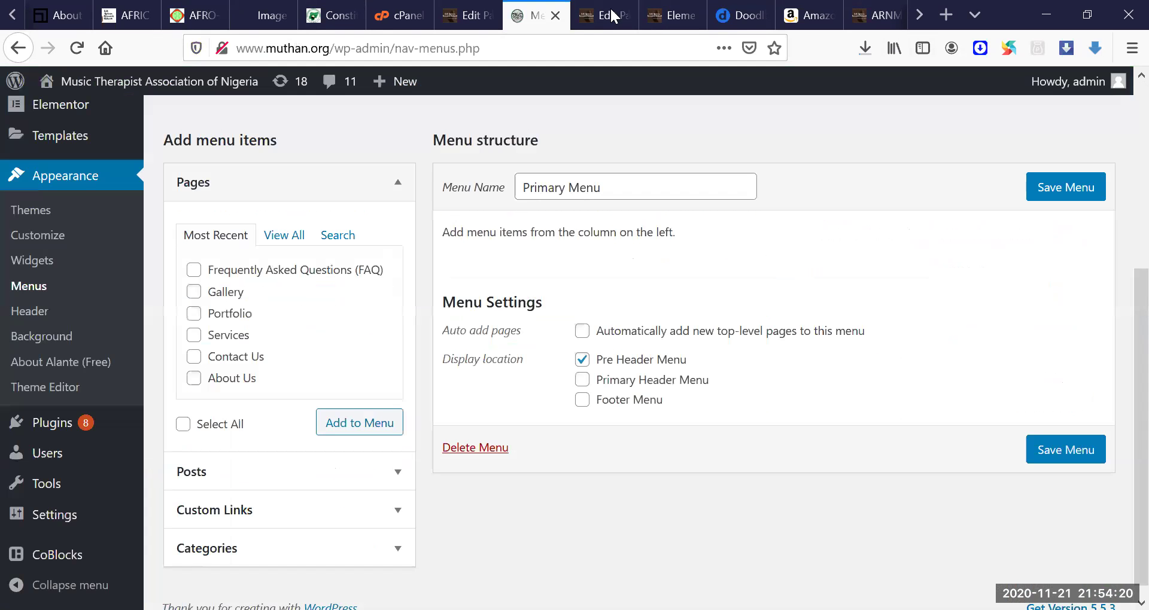
{"action": "left_click", "coordinate": [605, 17]}
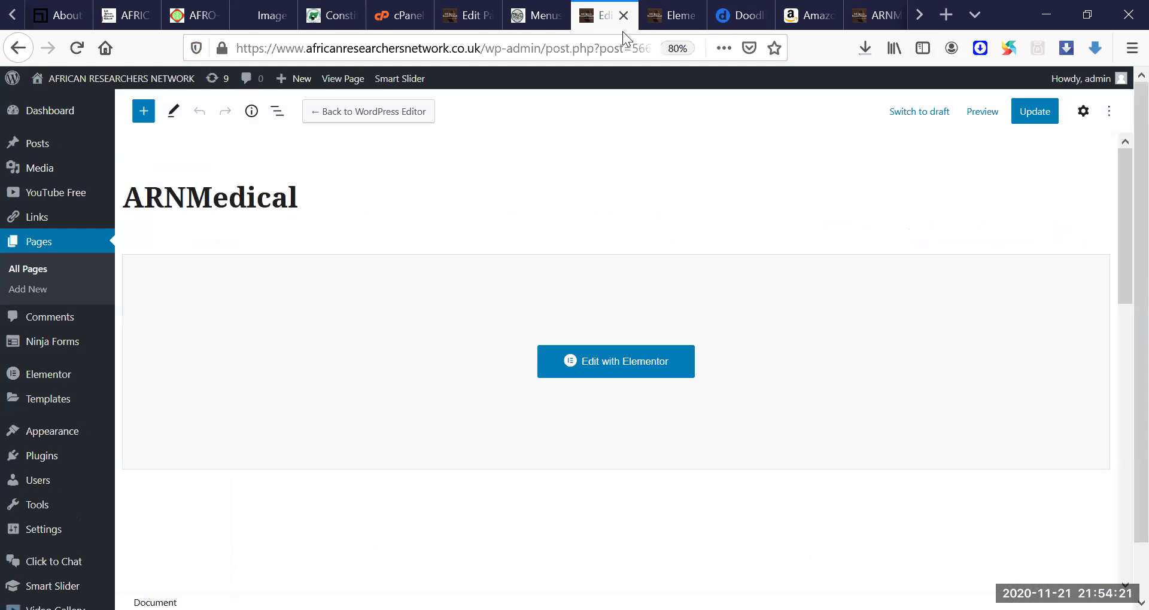
{"action": "left_click", "coordinate": [650, 14]}
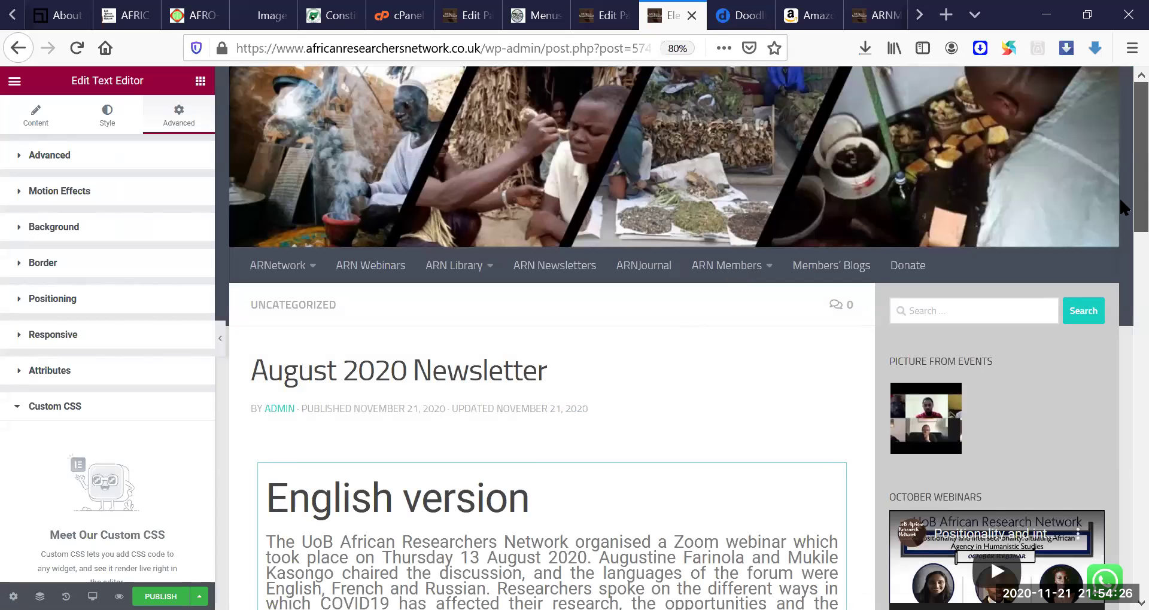
Step: Review the beginning of the August 2020 Newsletter post and publish it
{"action": "scroll", "coordinate": [1123, 221], "scroll_direction": "down", "scroll_amount": 2}
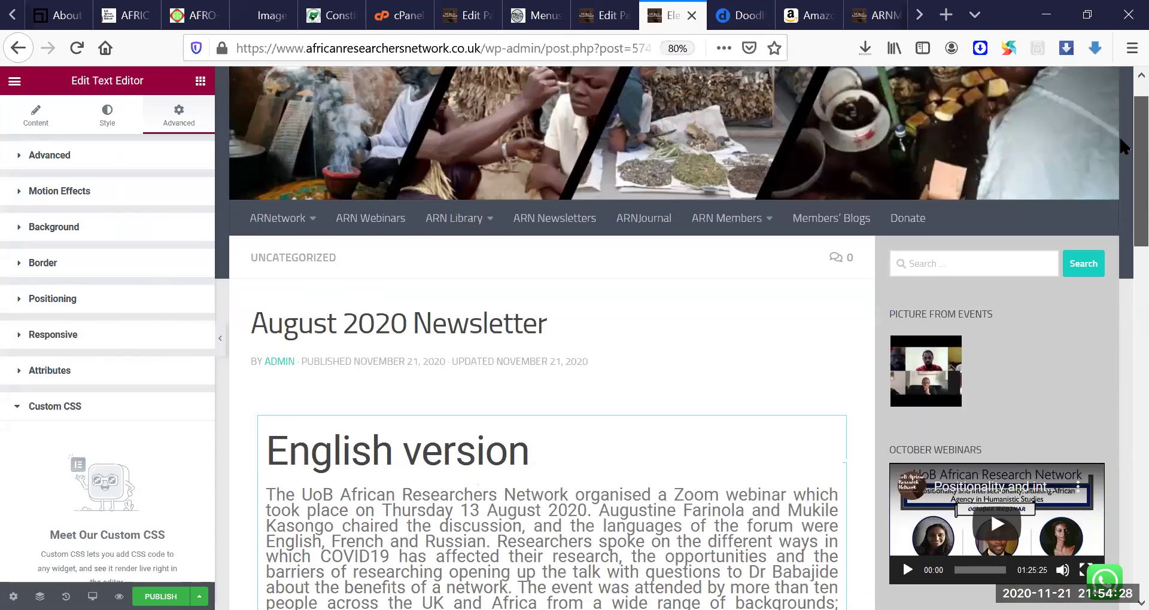
{"action": "scroll", "coordinate": [1120, 175], "scroll_direction": "up", "scroll_amount": 2}
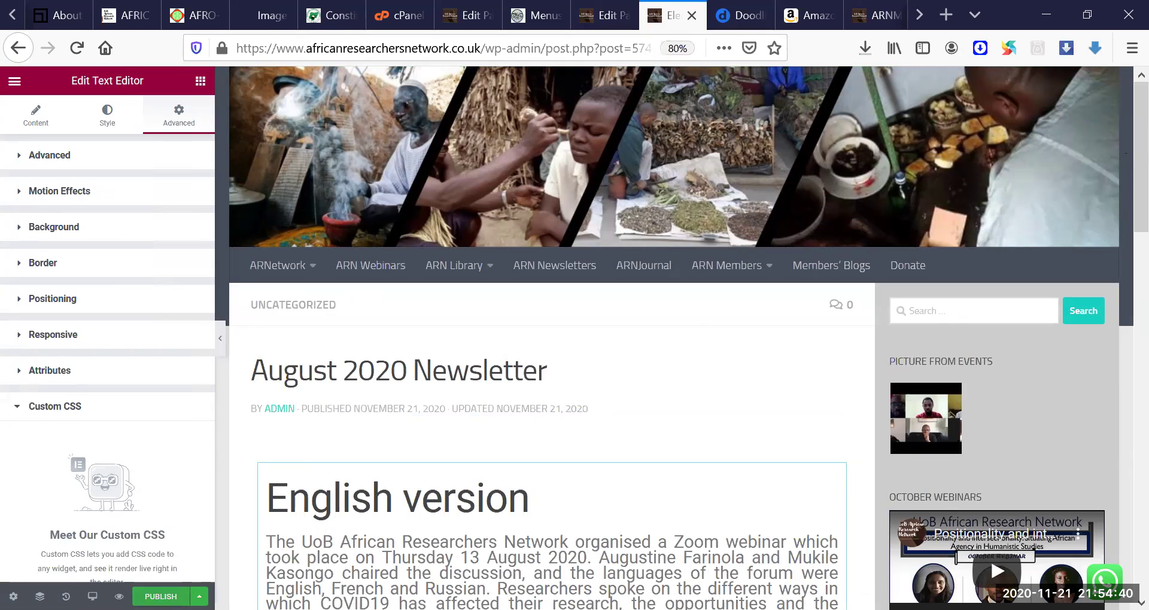
{"action": "key", "text": "ctrl+s"}
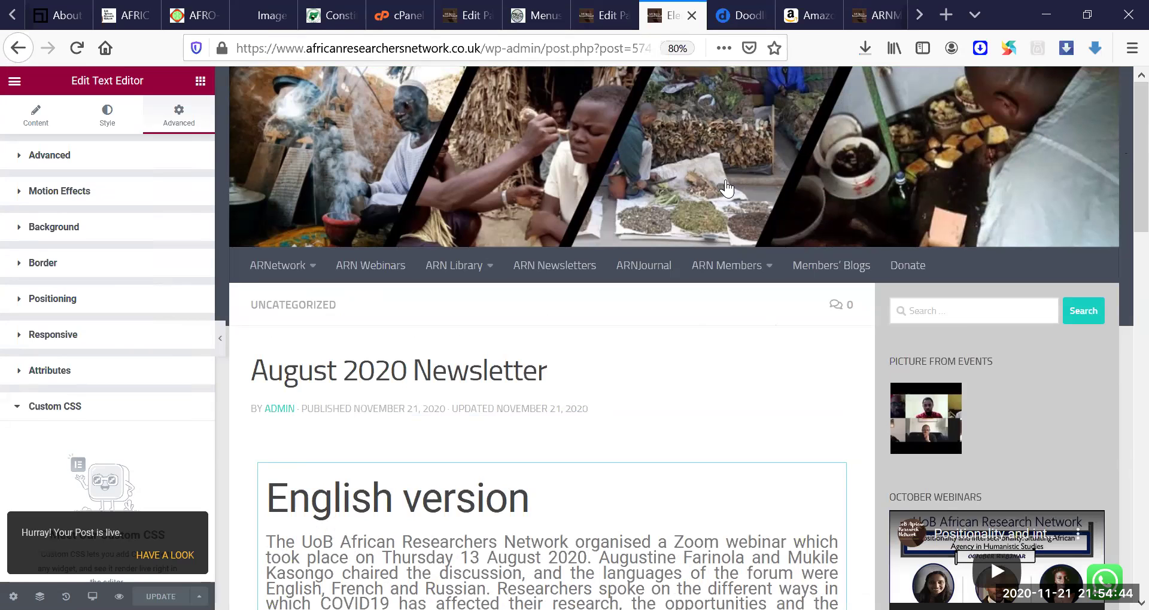
Step: Reload the live ARNMedical page and go from it to the site's ARN Newsletters page
{"action": "left_click", "coordinate": [867, 13]}
{"action": "key", "text": "F5"}
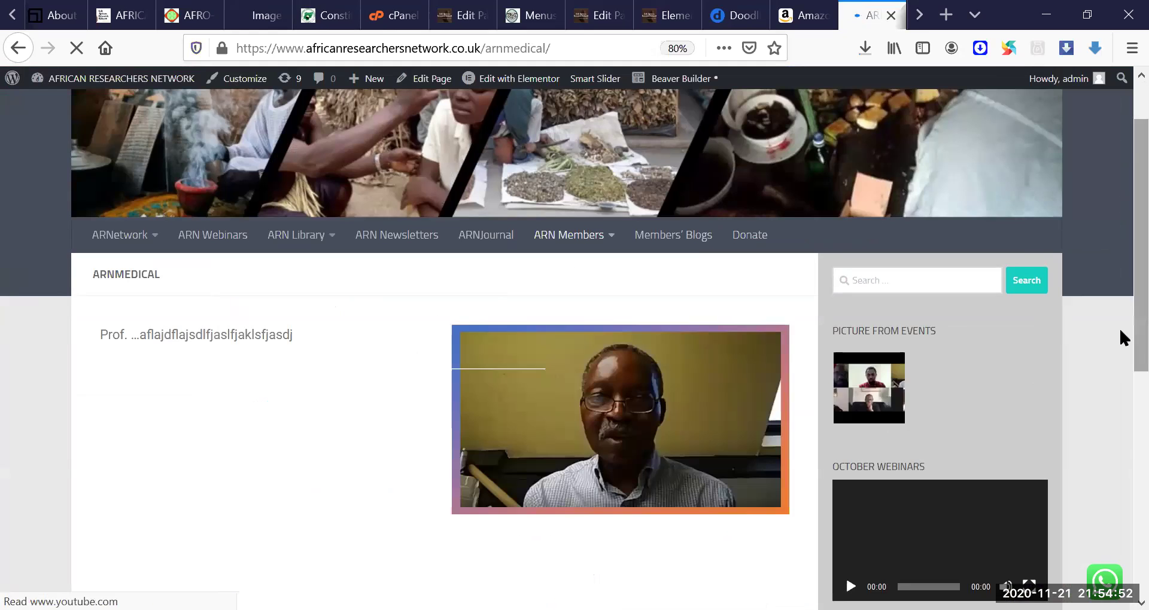
{"action": "scroll", "coordinate": [1122, 223], "scroll_direction": "down", "scroll_amount": 4}
{"action": "scroll", "coordinate": [431, 209], "scroll_direction": "up", "scroll_amount": 3}
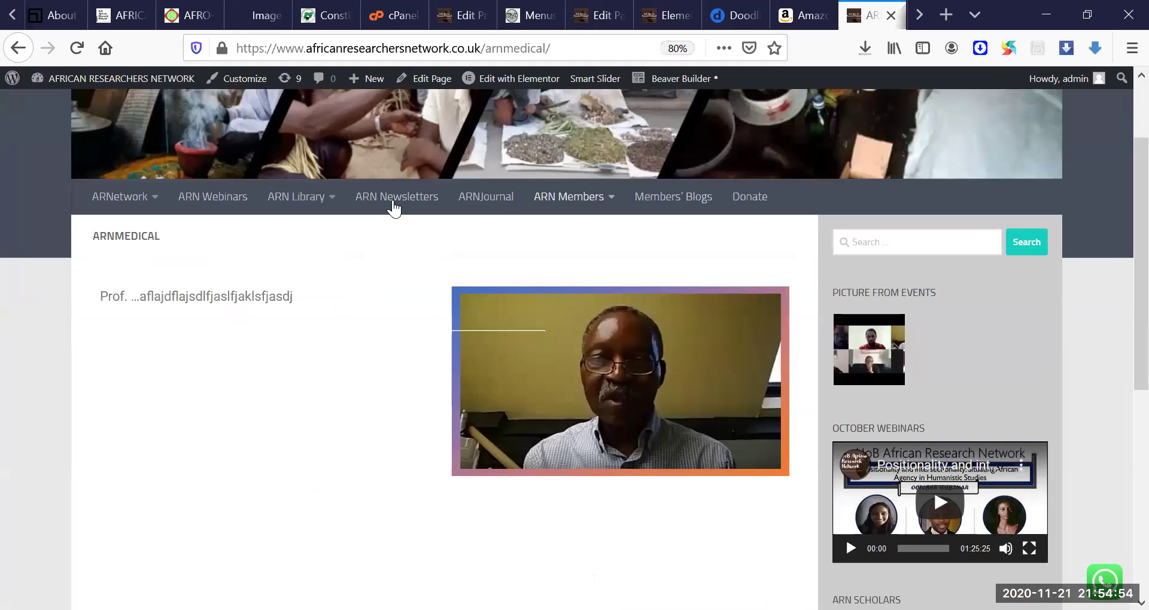
{"action": "left_click", "coordinate": [398, 204]}
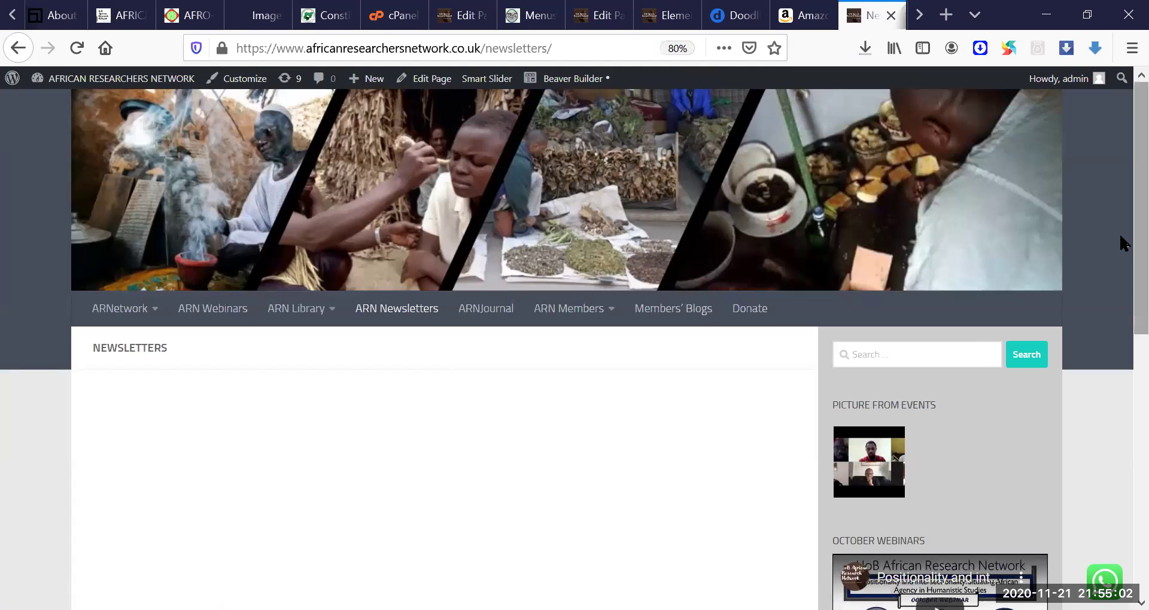
Step: Check the content area of the live Newsletters page and open the page for editing in WordPress
{"action": "scroll", "coordinate": [568, 256], "scroll_direction": "down", "scroll_amount": 2}
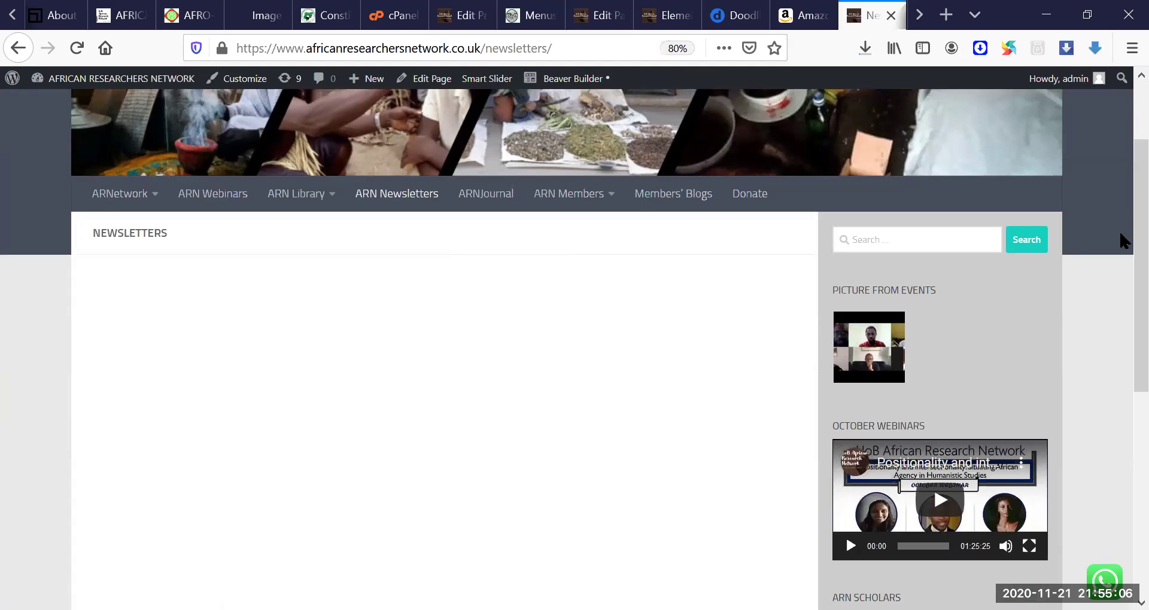
{"action": "scroll", "coordinate": [1125, 178], "scroll_direction": "up", "scroll_amount": 2}
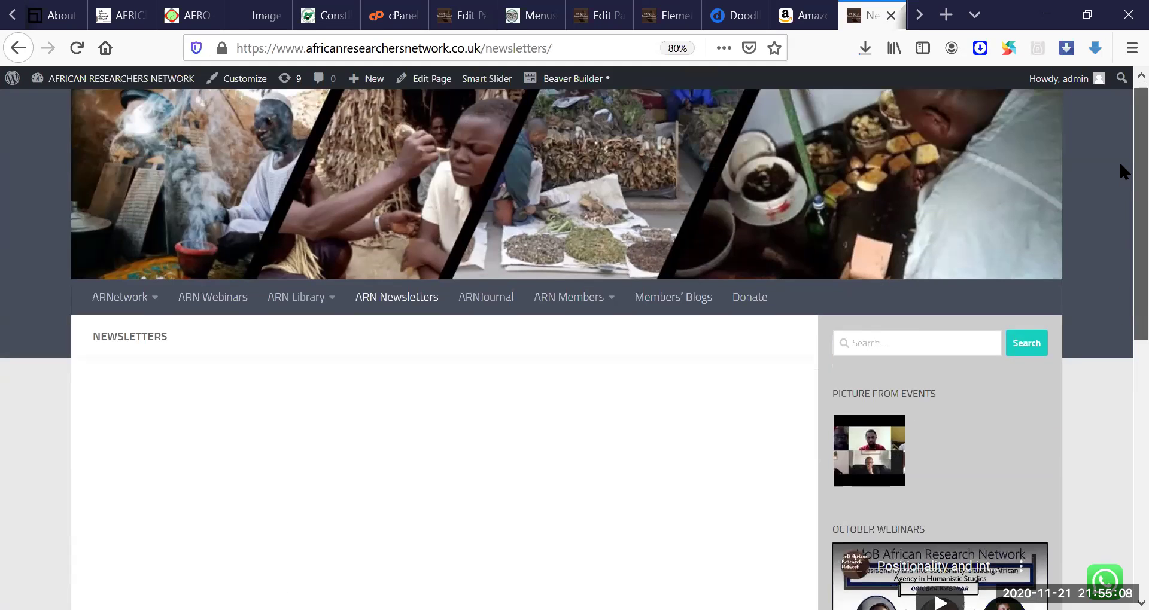
{"action": "scroll", "coordinate": [1125, 172], "scroll_direction": "up", "scroll_amount": 1}
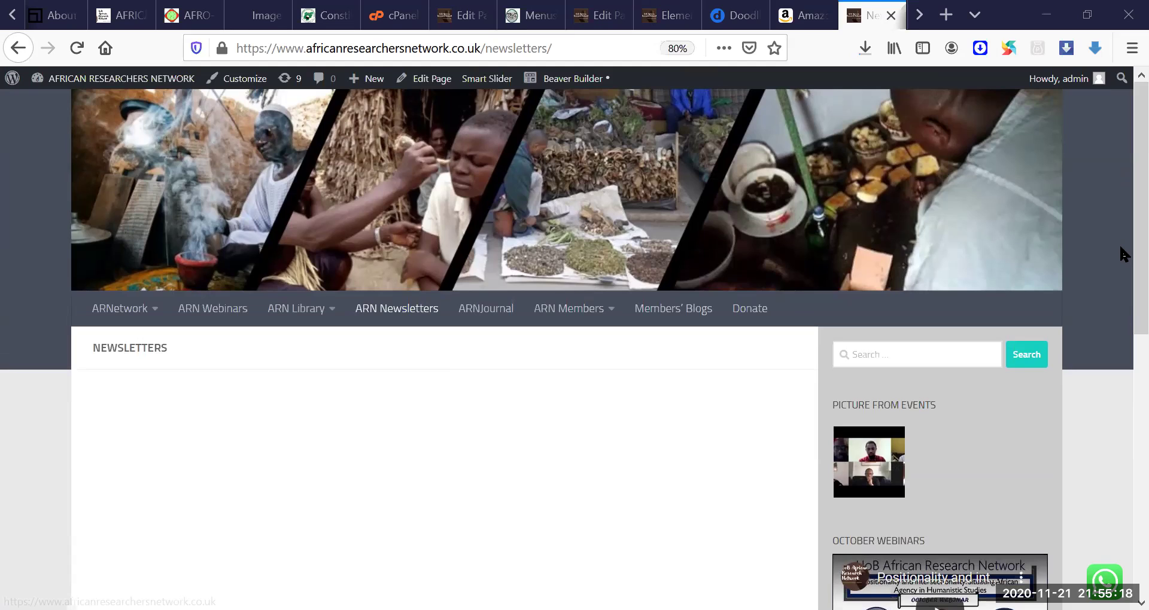
{"action": "left_click", "coordinate": [432, 78]}
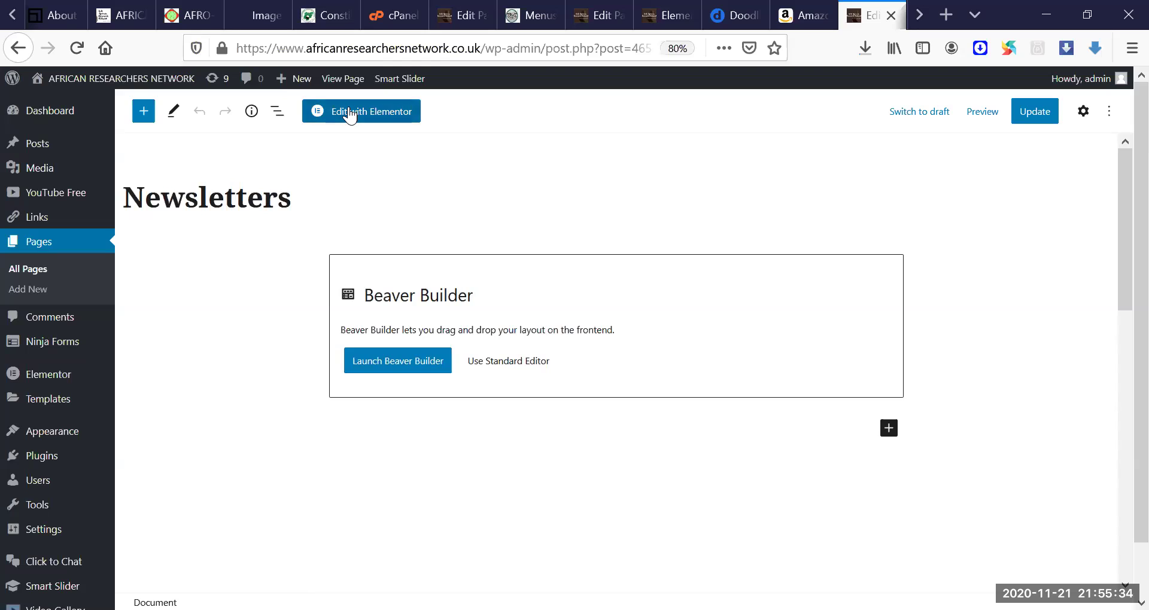
Step: Open the Newsletters page in Elementor and add an empty single-column section to its content area
{"action": "left_click", "coordinate": [350, 115]}
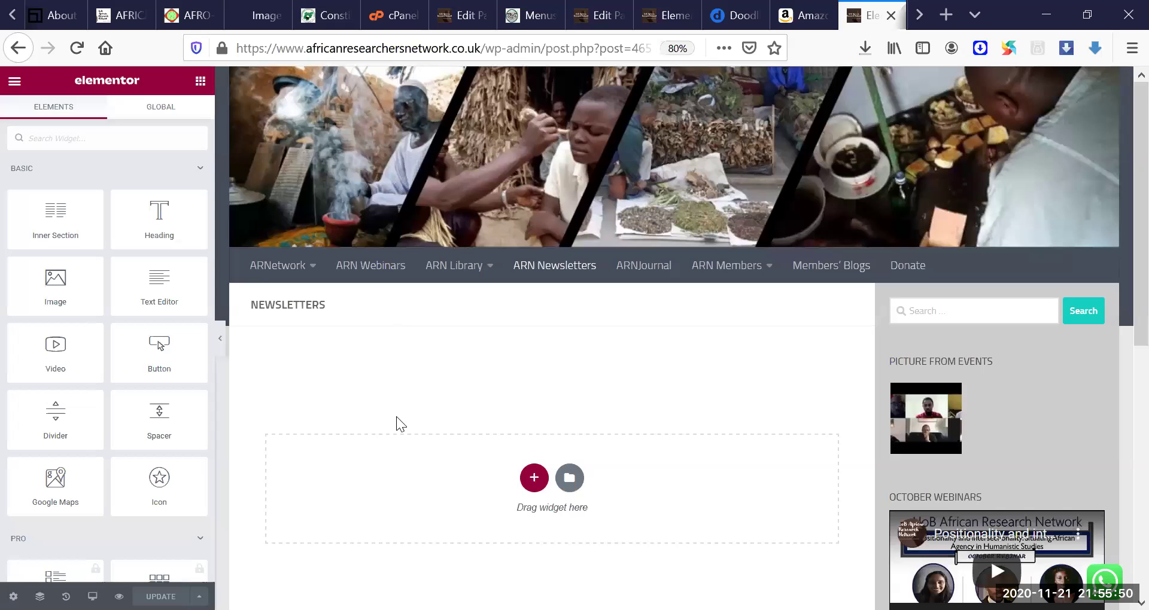
{"action": "left_click", "coordinate": [532, 478]}
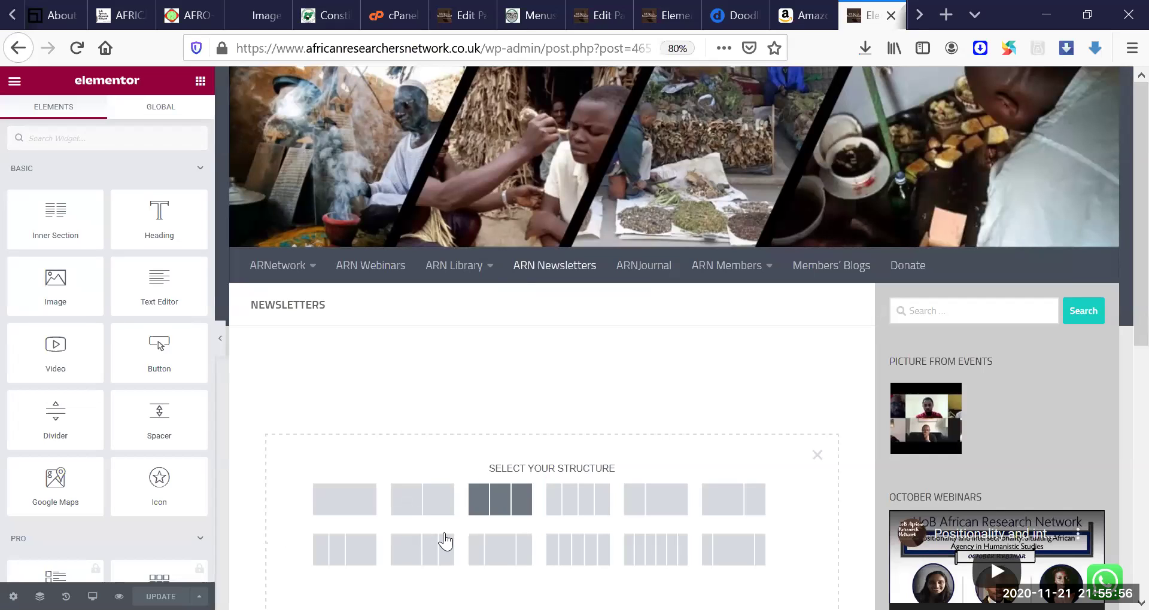
{"action": "left_click", "coordinate": [367, 506]}
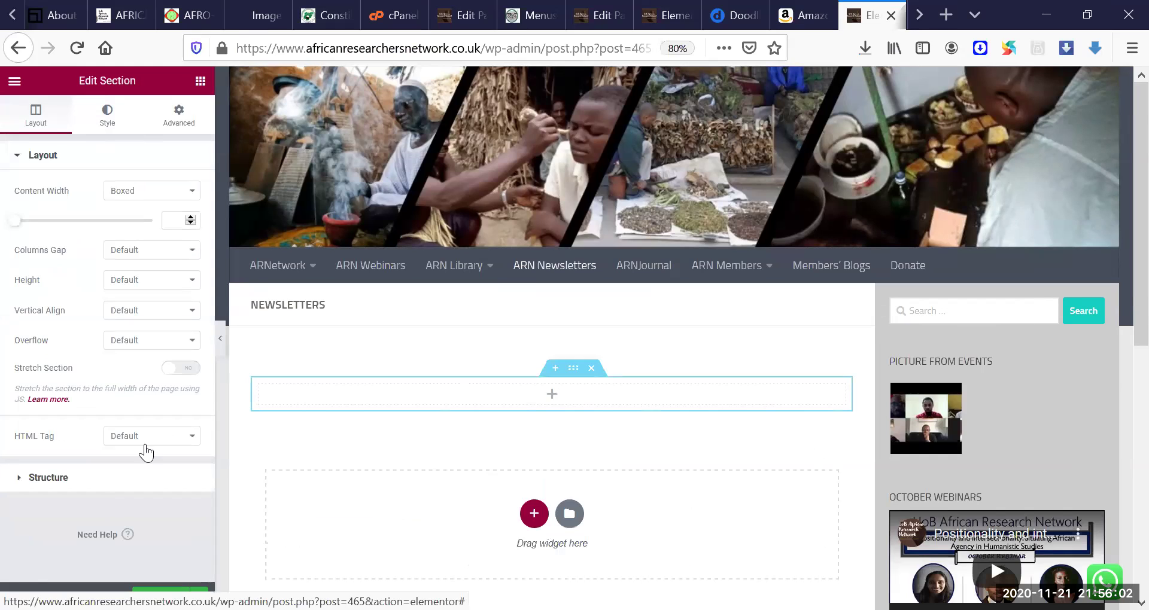
{"action": "left_click", "coordinate": [551, 394]}
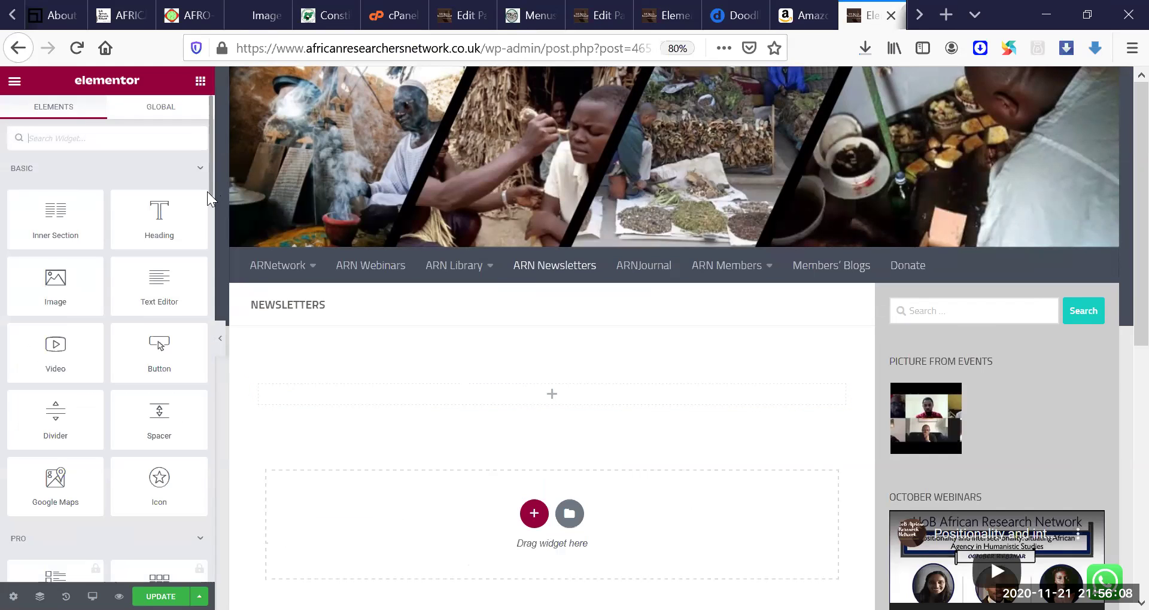
Step: Look through the Basic, Pro and General groups of Elementor widgets for one that can display posts on the Newsletters page
{"action": "scroll", "coordinate": [209, 194], "scroll_direction": "down", "scroll_amount": 5}
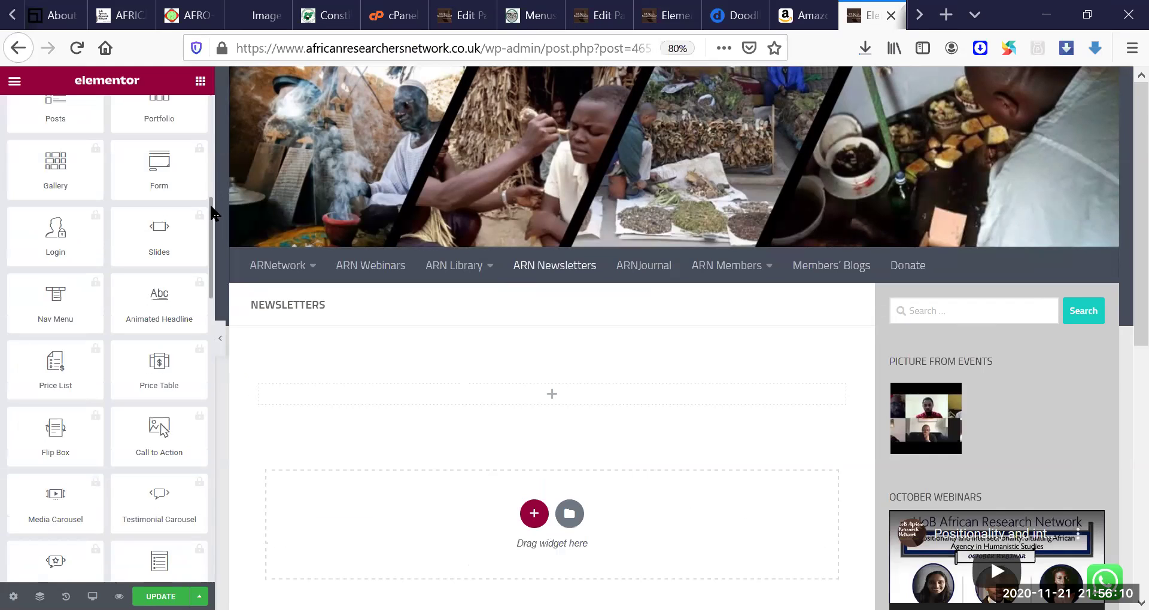
{"action": "left_click_drag", "start_coordinate": [209, 203], "coordinate": [197, 469]}
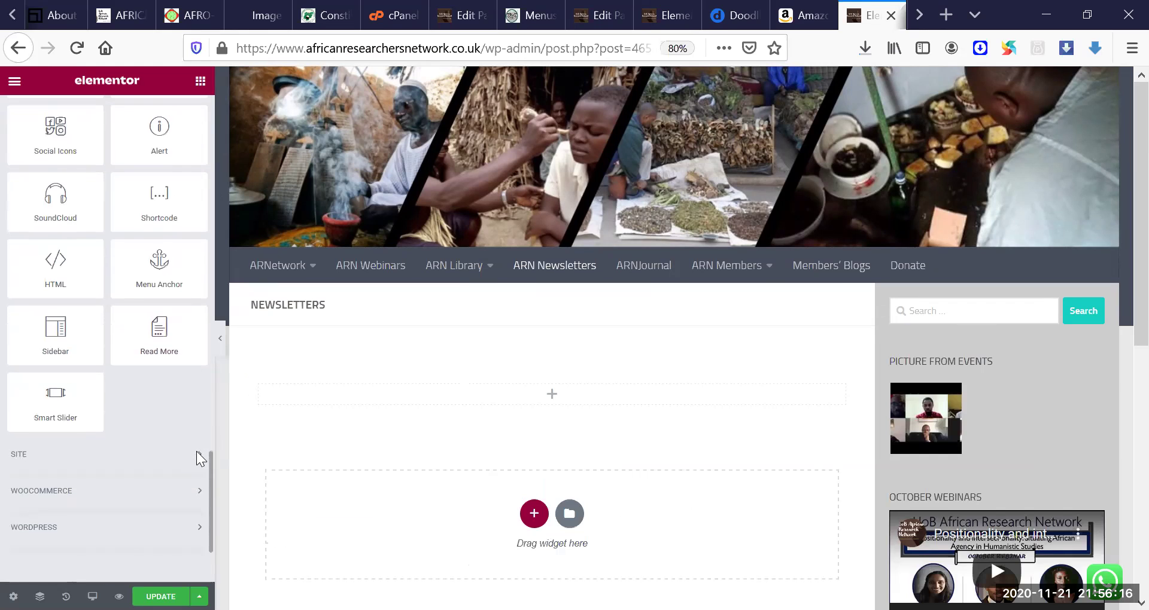
{"action": "scroll", "coordinate": [198, 426], "scroll_direction": "up", "scroll_amount": 3}
{"action": "scroll", "coordinate": [198, 409], "scroll_direction": "up", "scroll_amount": 3}
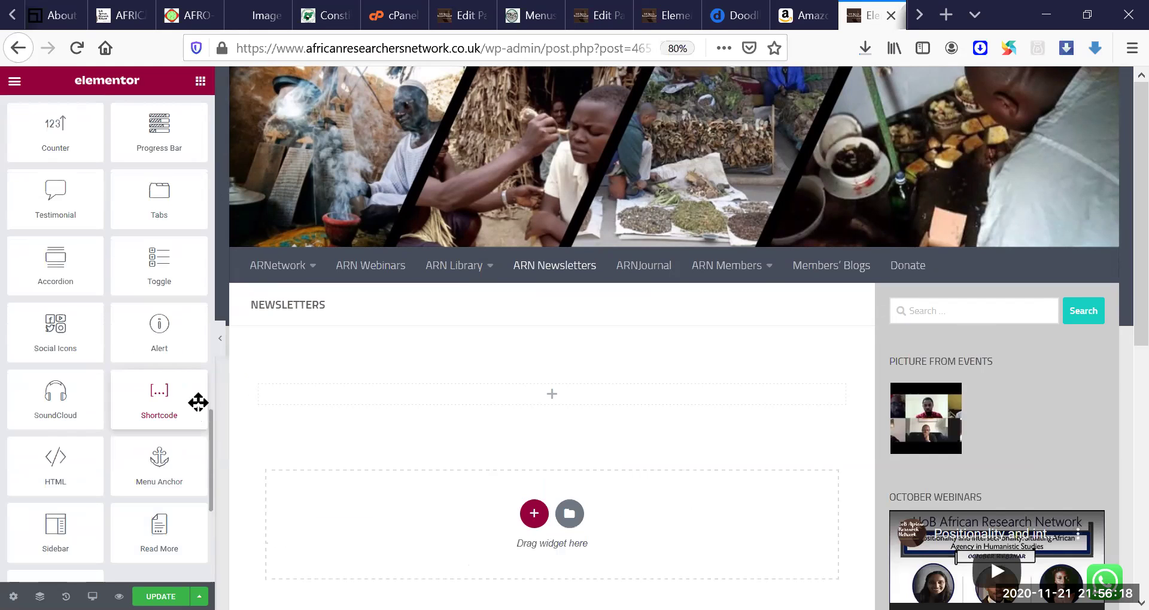
{"action": "scroll", "coordinate": [197, 377], "scroll_direction": "up", "scroll_amount": 2}
{"action": "scroll", "coordinate": [197, 353], "scroll_direction": "up", "scroll_amount": 3}
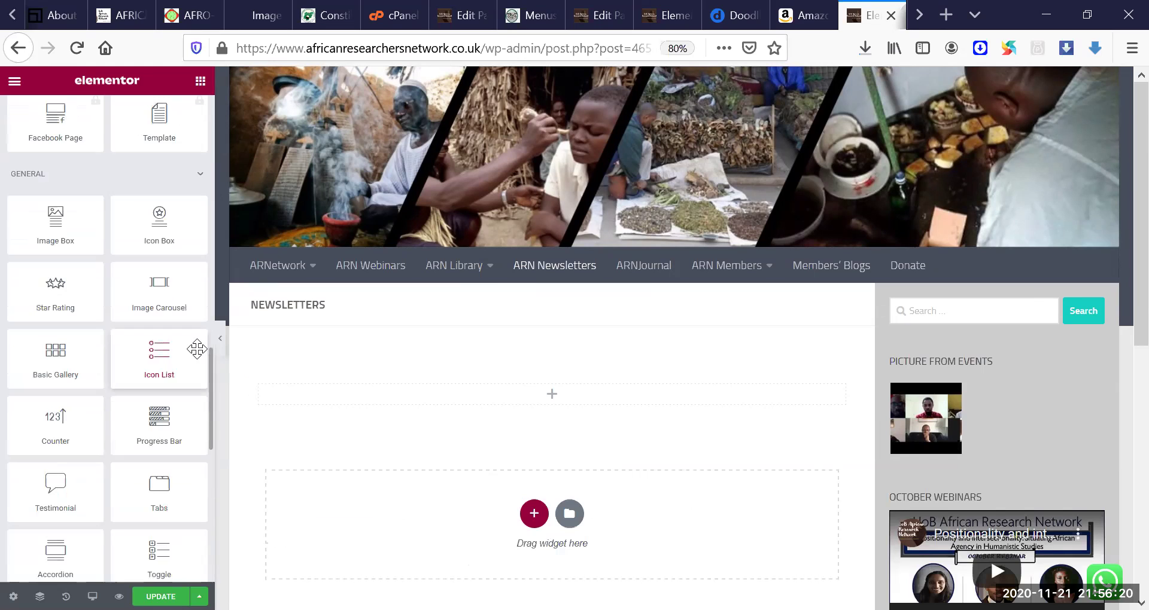
{"action": "scroll", "coordinate": [198, 328], "scroll_direction": "up", "scroll_amount": 2}
{"action": "scroll", "coordinate": [199, 314], "scroll_direction": "up", "scroll_amount": 2}
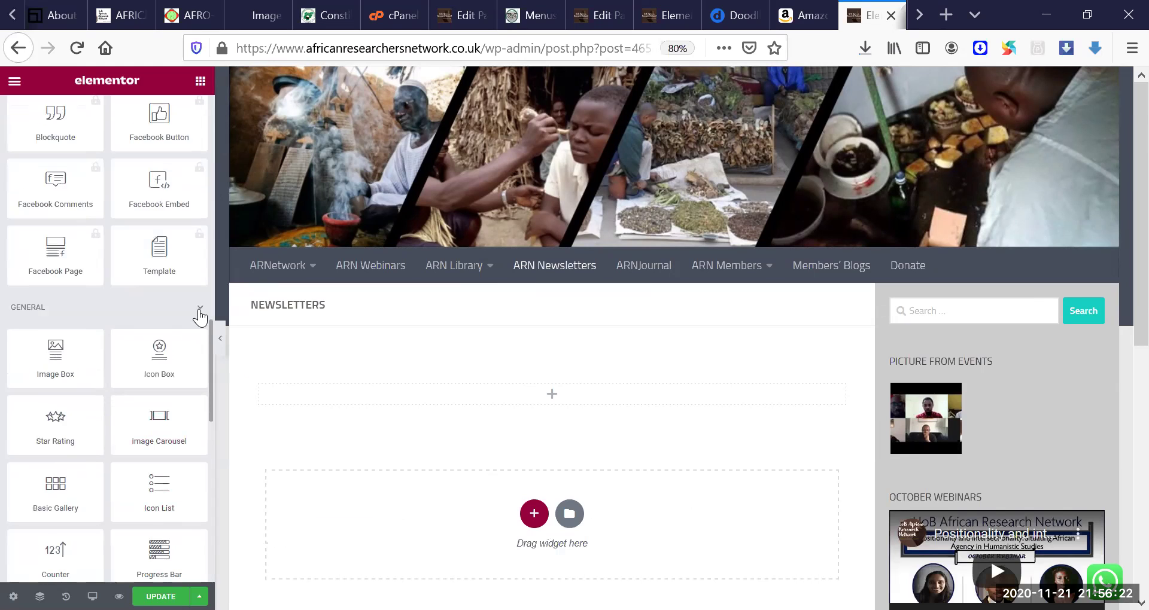
{"action": "scroll", "coordinate": [200, 299], "scroll_direction": "up", "scroll_amount": 3}
{"action": "scroll", "coordinate": [201, 281], "scroll_direction": "up", "scroll_amount": 1}
{"action": "scroll", "coordinate": [199, 251], "scroll_direction": "up", "scroll_amount": 2}
{"action": "scroll", "coordinate": [198, 221], "scroll_direction": "up", "scroll_amount": 2}
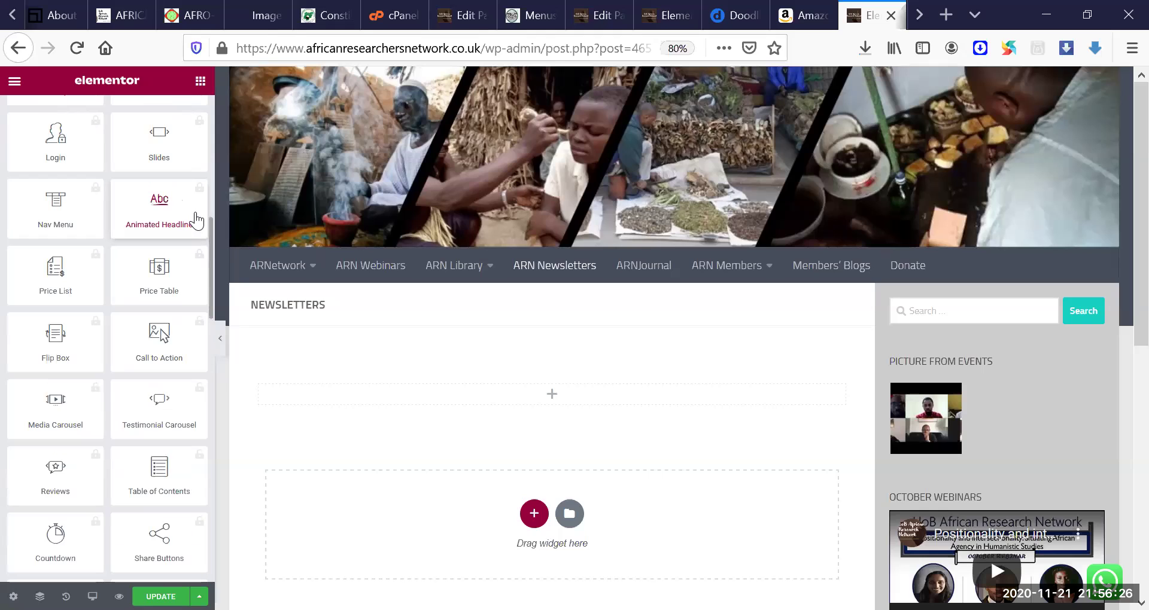
{"action": "scroll", "coordinate": [195, 203], "scroll_direction": "up", "scroll_amount": 2}
{"action": "scroll", "coordinate": [195, 187], "scroll_direction": "up", "scroll_amount": 1}
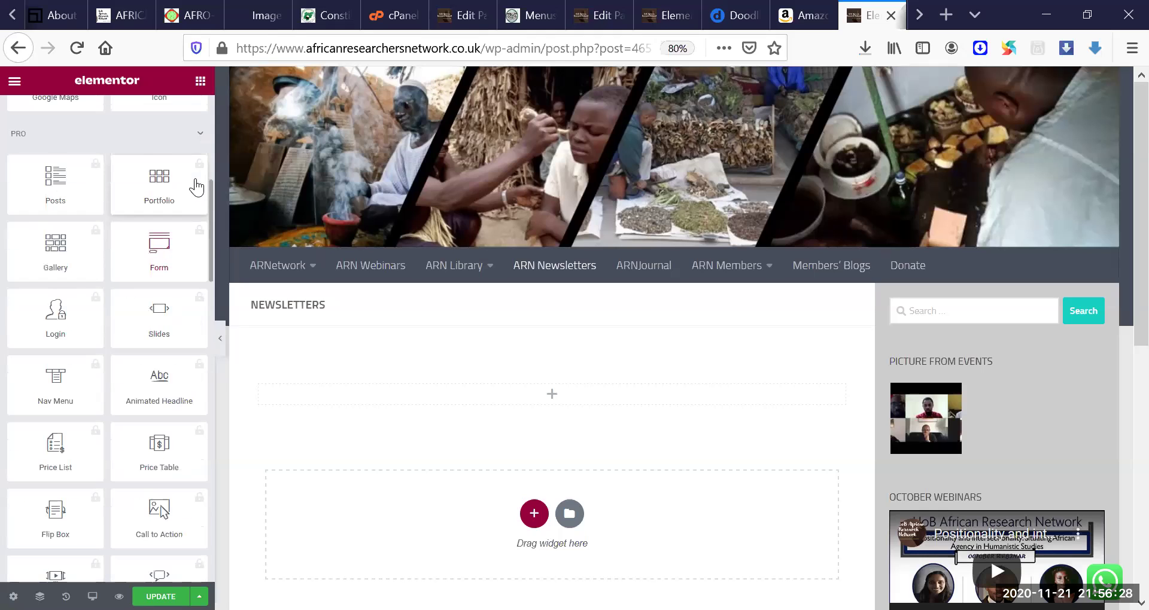
{"action": "scroll", "coordinate": [193, 180], "scroll_direction": "up", "scroll_amount": 2}
{"action": "scroll", "coordinate": [195, 170], "scroll_direction": "up", "scroll_amount": 1}
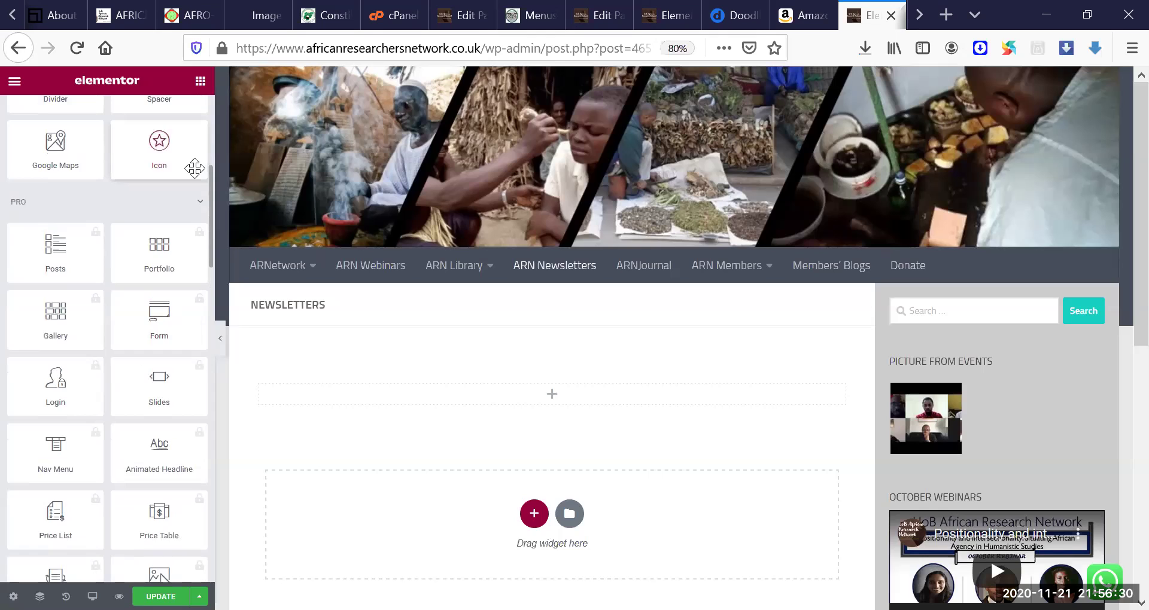
{"action": "scroll", "coordinate": [194, 137], "scroll_direction": "up", "scroll_amount": 3}
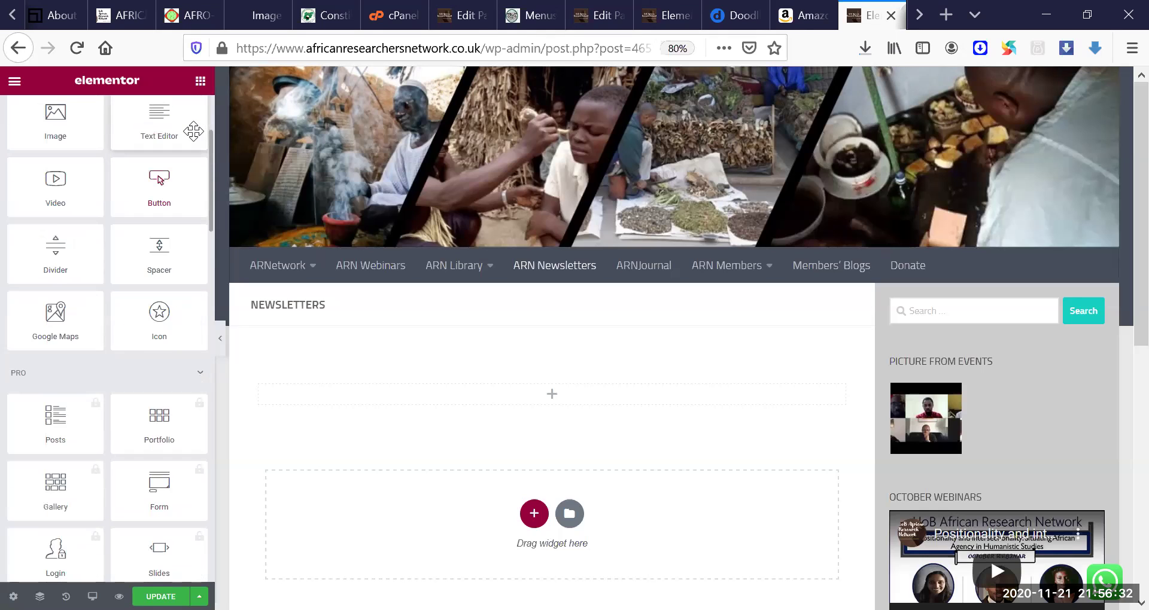
{"action": "scroll", "coordinate": [193, 120], "scroll_direction": "up", "scroll_amount": 1}
{"action": "scroll", "coordinate": [192, 203], "scroll_direction": "up", "scroll_amount": 2}
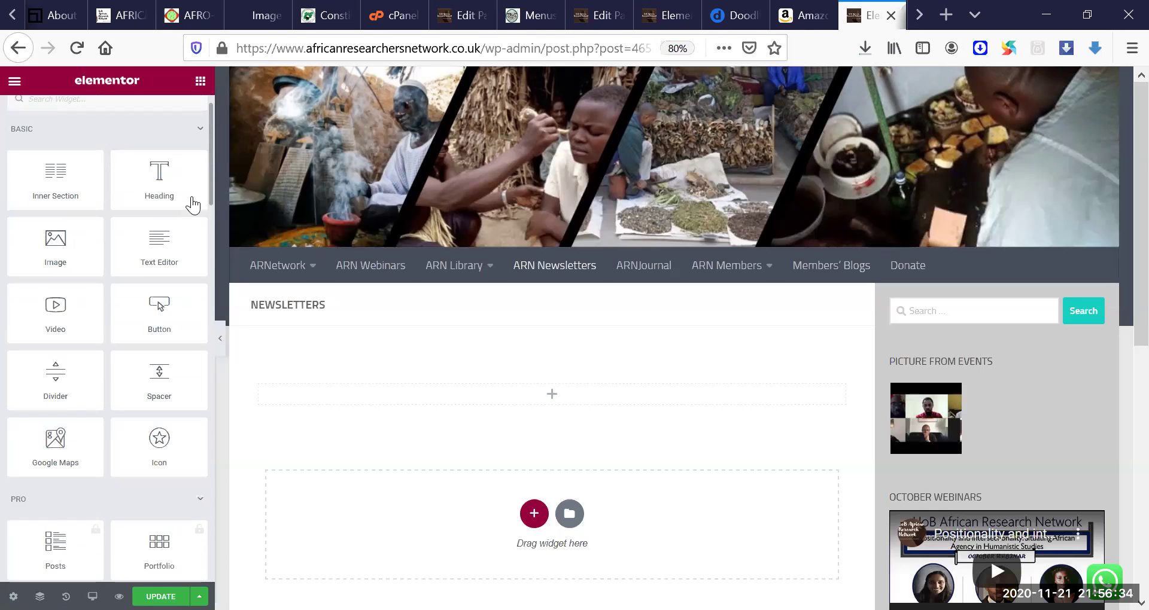
{"action": "scroll", "coordinate": [189, 258], "scroll_direction": "down", "scroll_amount": 8}
{"action": "scroll", "coordinate": [190, 318], "scroll_direction": "down", "scroll_amount": 7}
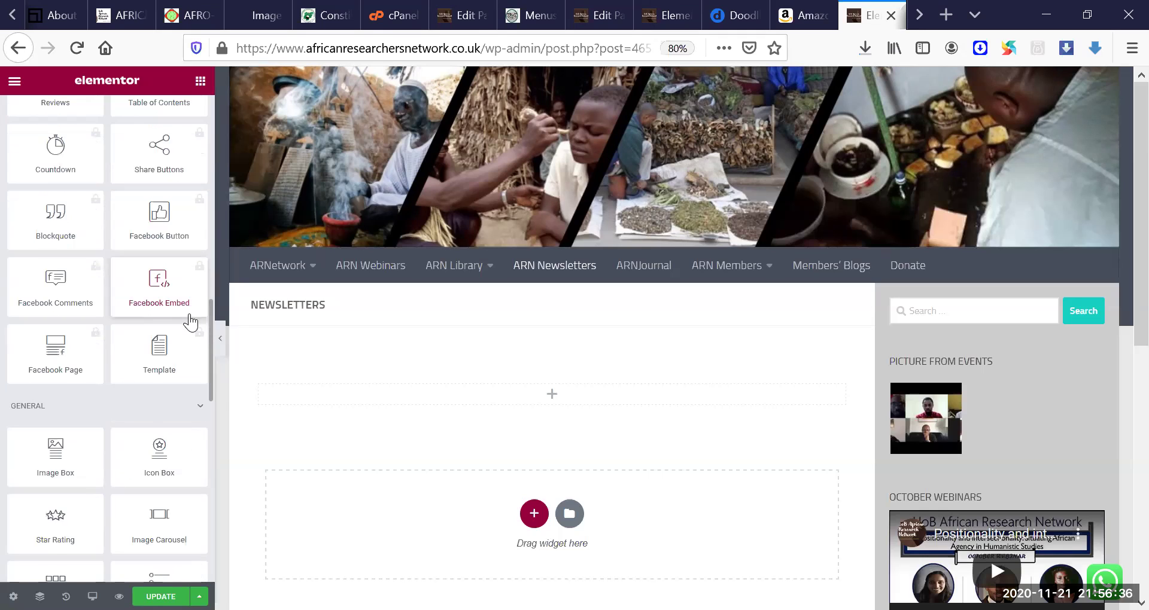
{"action": "scroll", "coordinate": [189, 335], "scroll_direction": "down", "scroll_amount": 2}
{"action": "scroll", "coordinate": [189, 371], "scroll_direction": "down", "scroll_amount": 3}
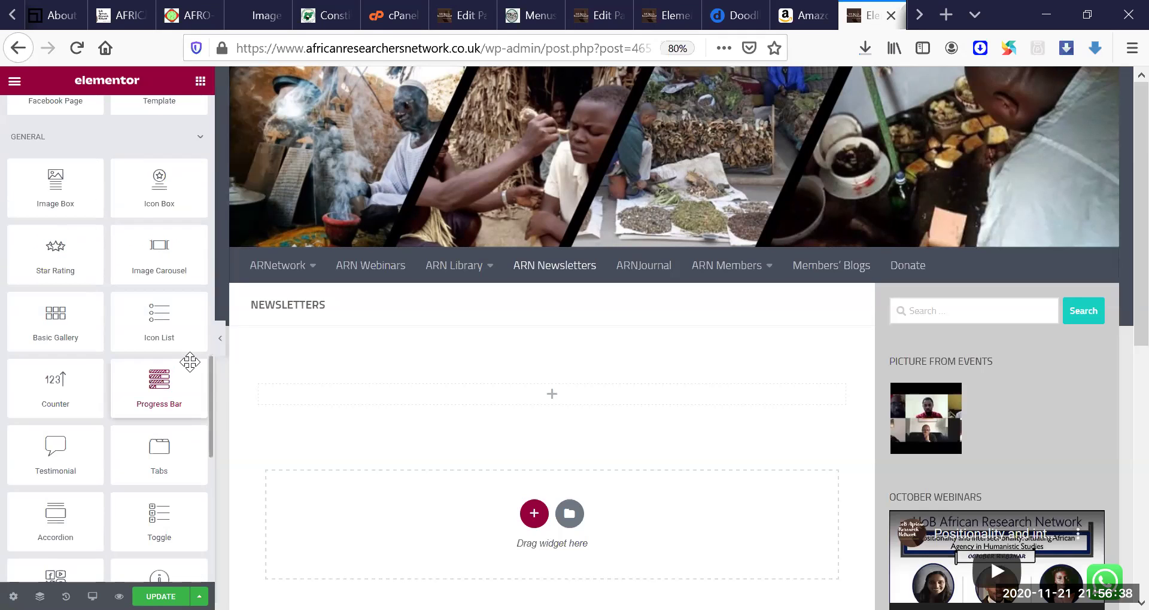
{"action": "scroll", "coordinate": [192, 401], "scroll_direction": "down", "scroll_amount": 3}
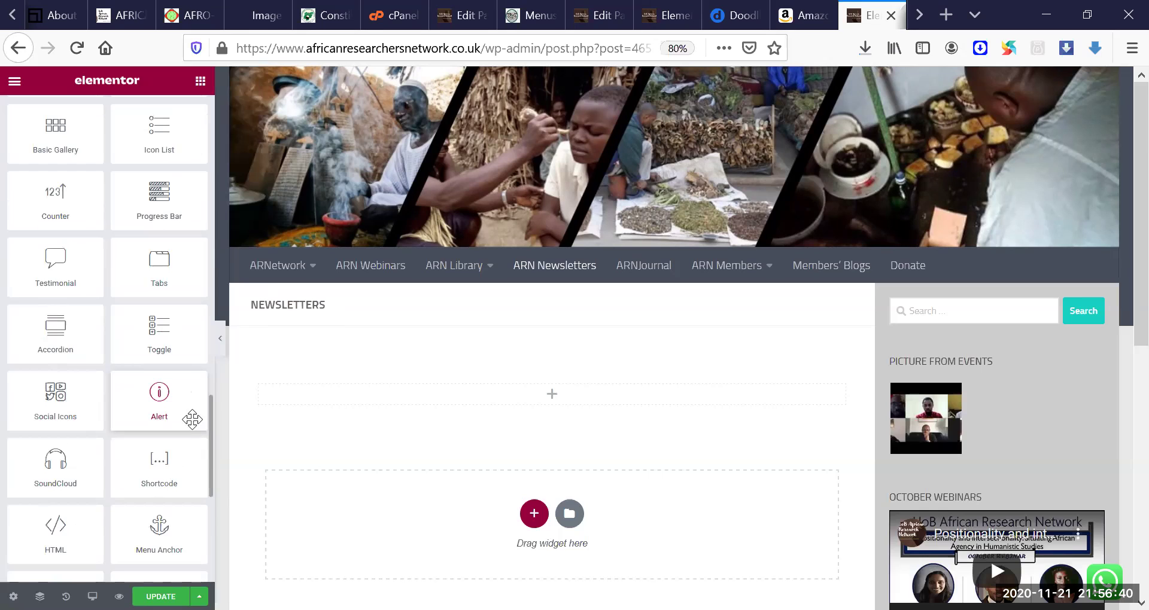
{"action": "scroll", "coordinate": [192, 444], "scroll_direction": "down", "scroll_amount": 4}
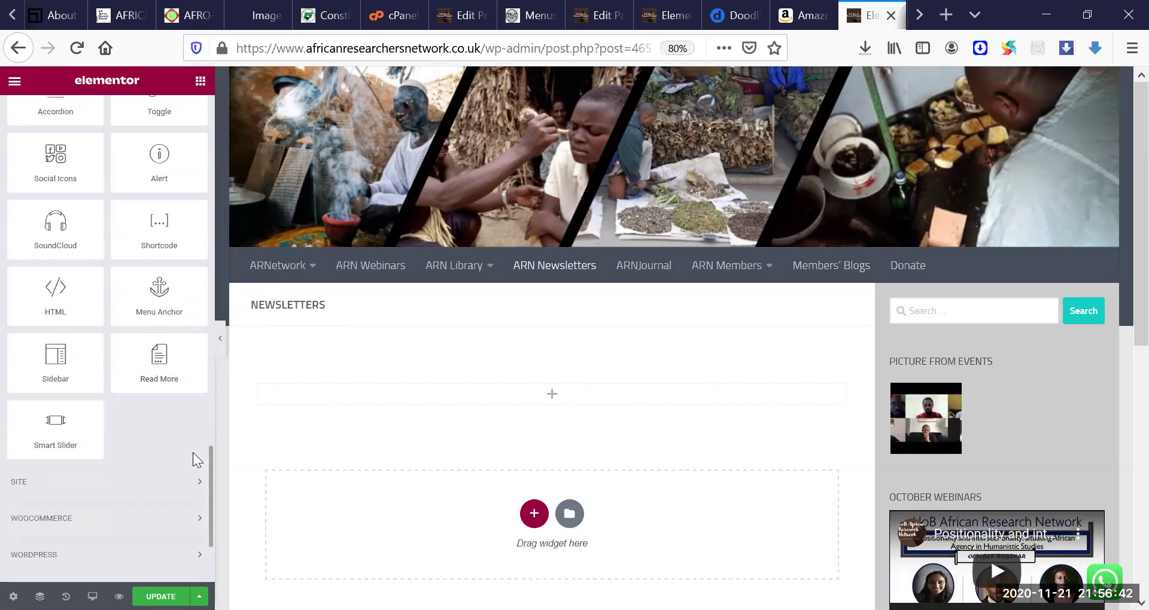
{"action": "scroll", "coordinate": [193, 418], "scroll_direction": "up", "scroll_amount": 3}
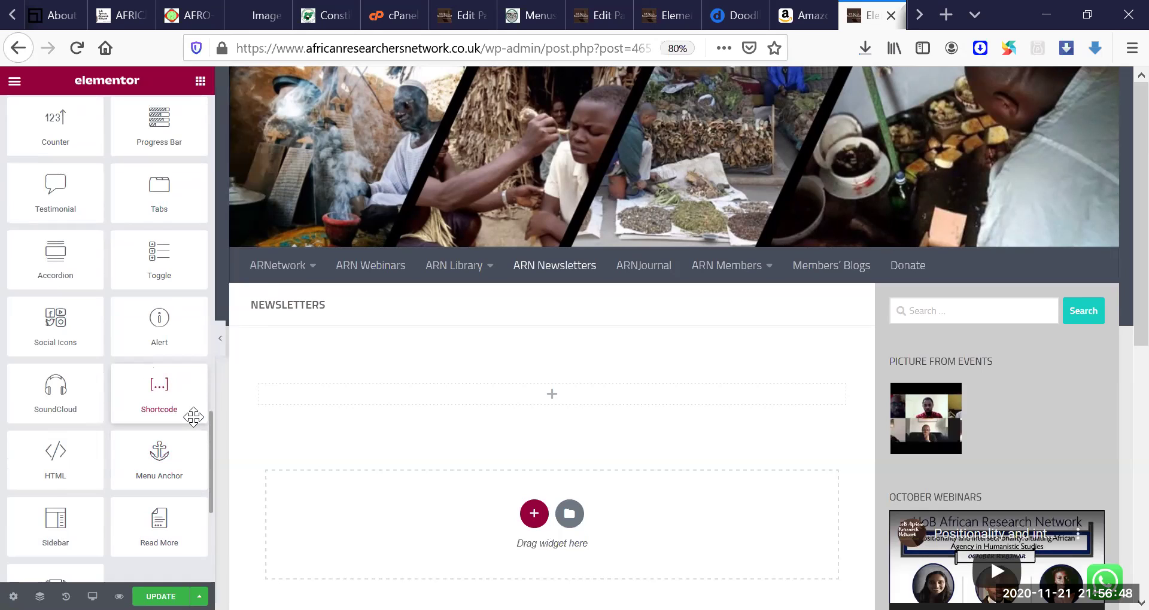
{"action": "scroll", "coordinate": [193, 413], "scroll_direction": "up", "scroll_amount": 3}
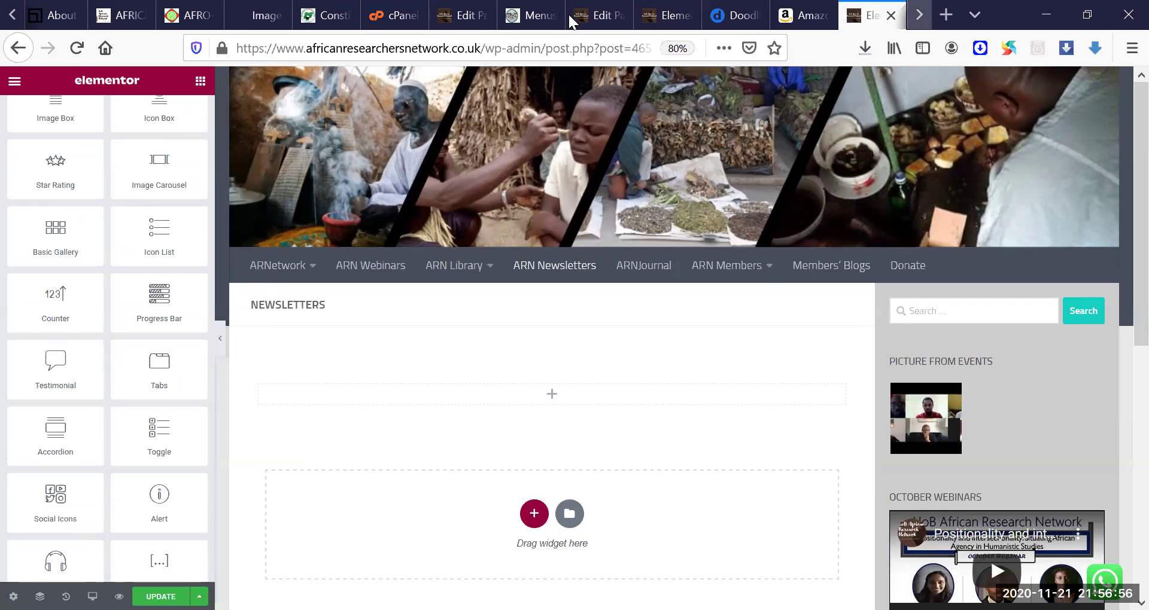
Step: Switch to the August 2020 Newsletter post, exit Elementor to the dashboard and open the page for adding new plugins
{"action": "left_click", "coordinate": [663, 15]}
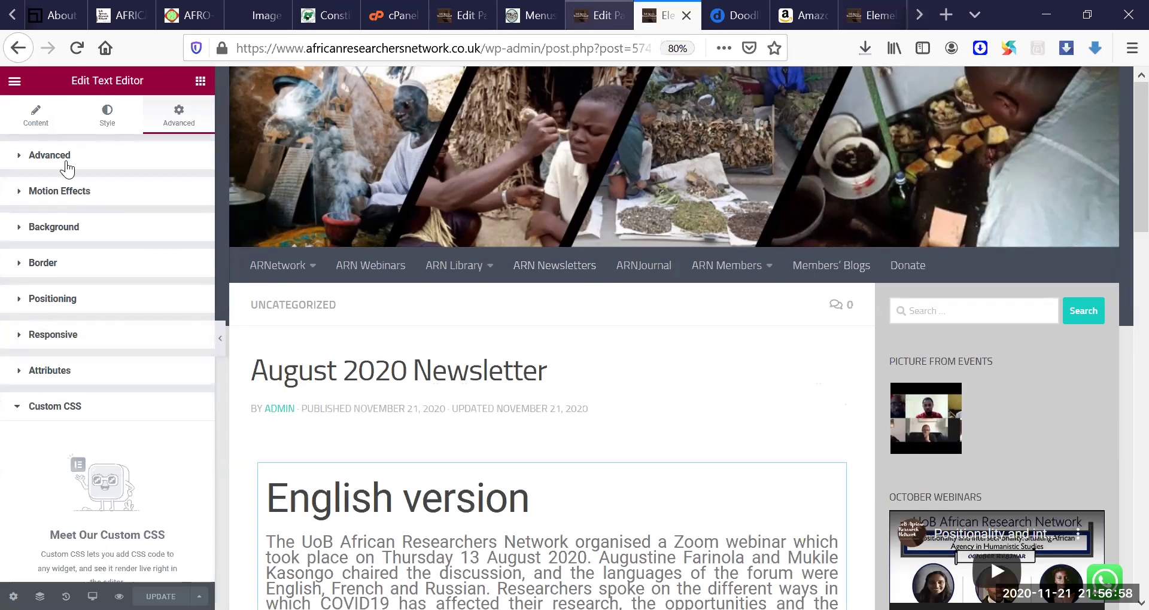
{"action": "left_click", "coordinate": [15, 80]}
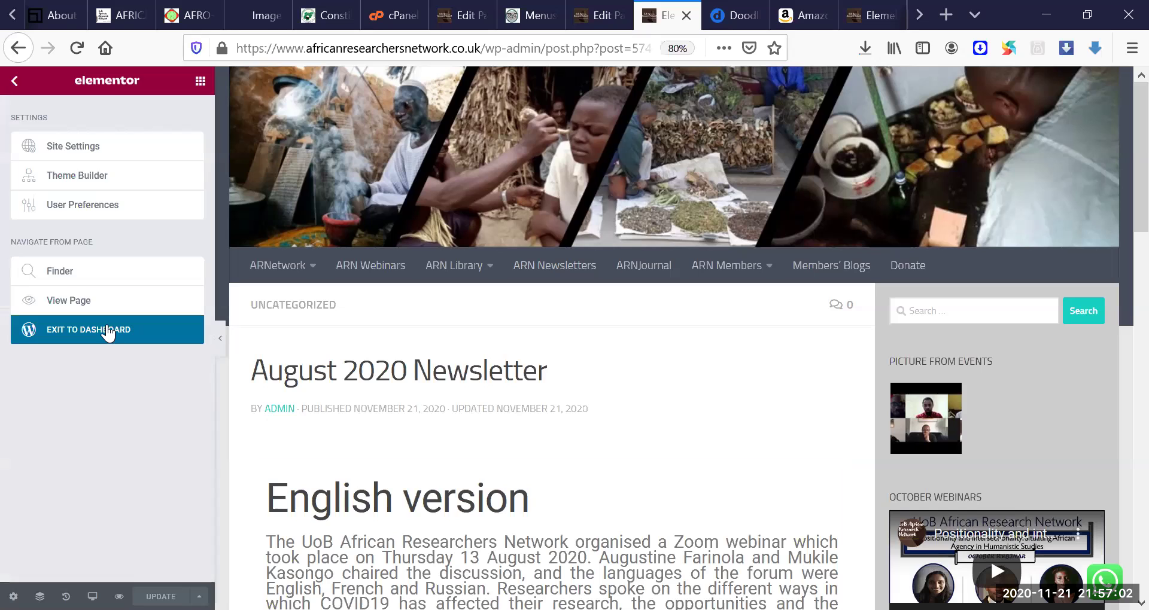
{"action": "left_click", "coordinate": [108, 333]}
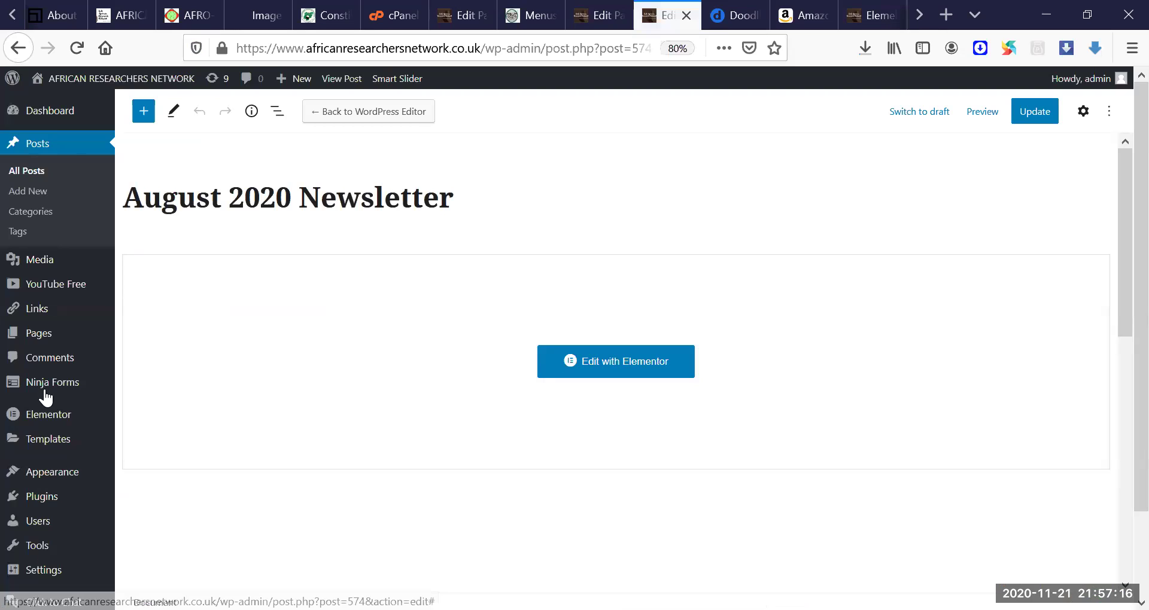
{"action": "mouse_move", "coordinate": [43, 506]}
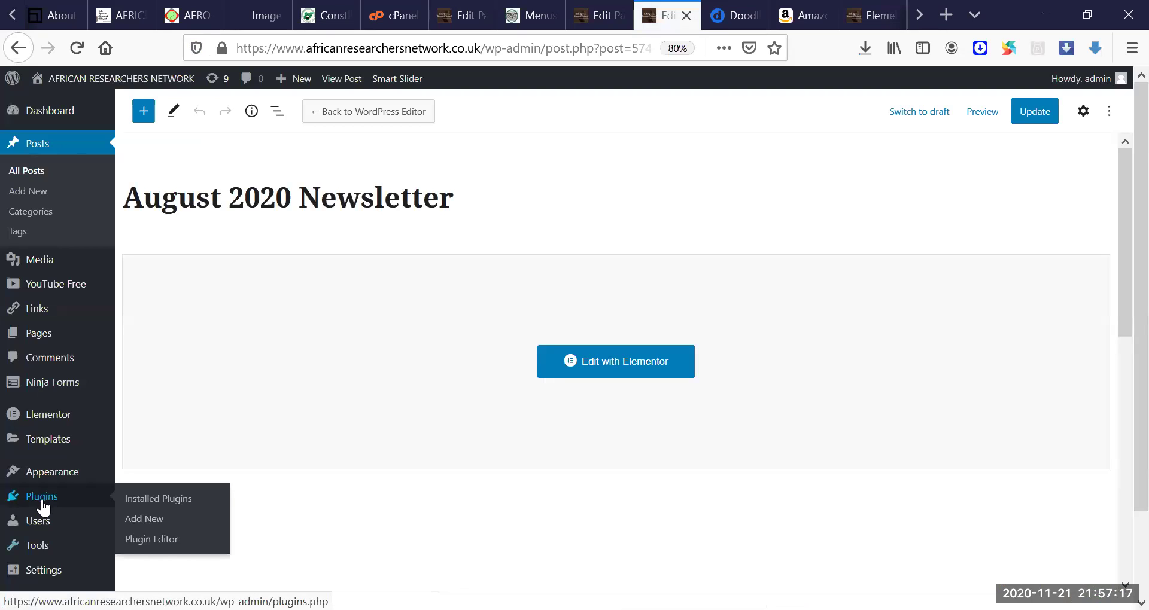
{"action": "left_click", "coordinate": [141, 521]}
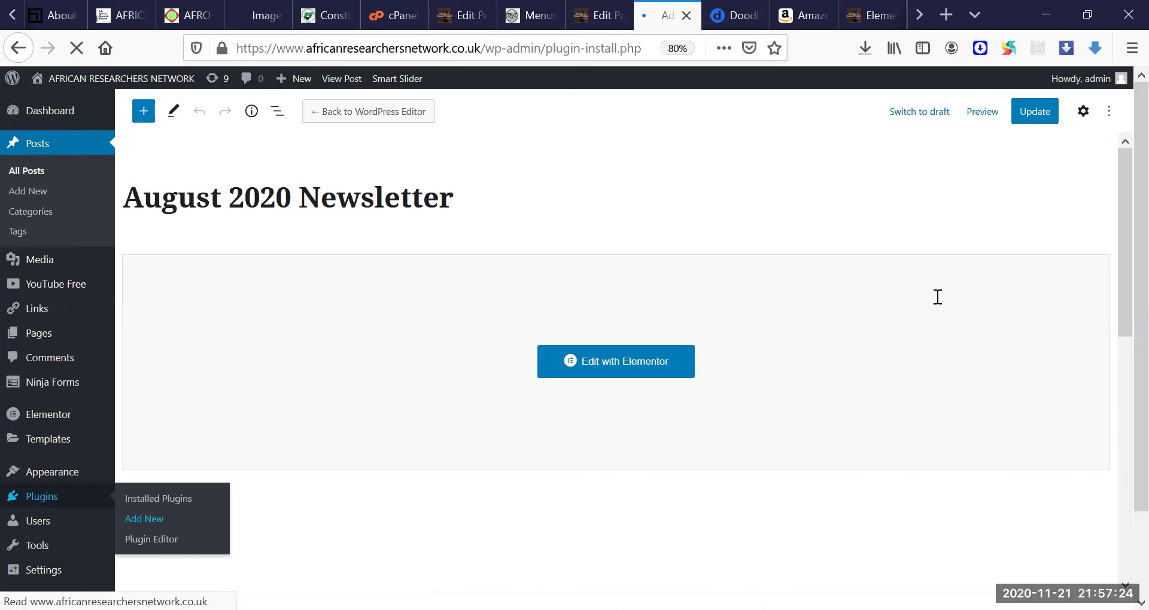
Step: Search the plugin directory for "post gallary" and look through the plugins offered
{"action": "left_click", "coordinate": [953, 278]}
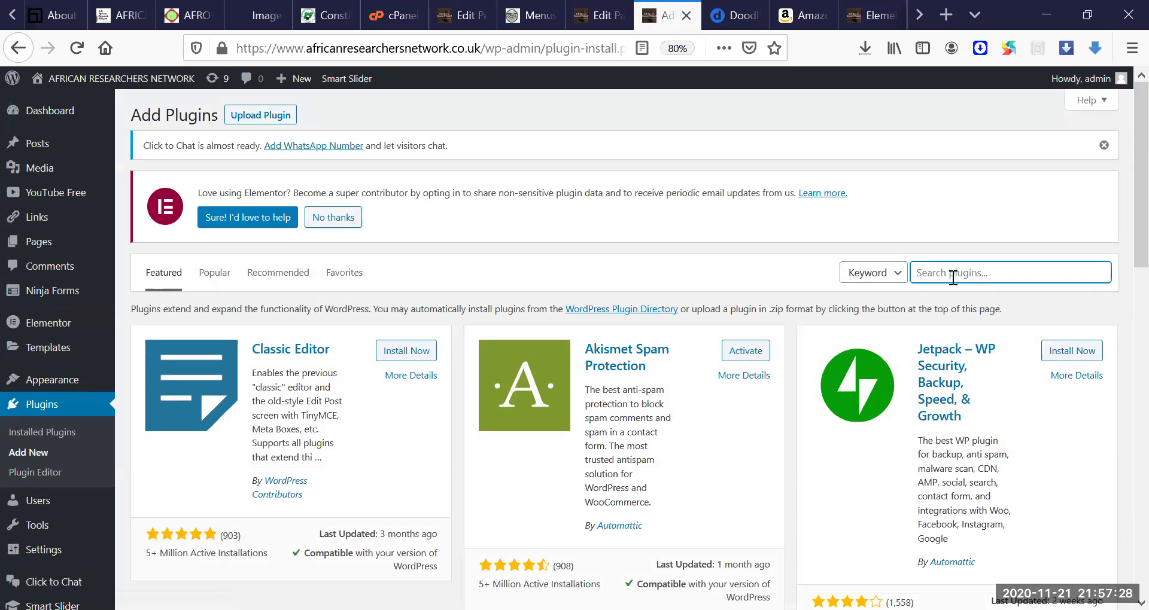
{"action": "type", "text": "p"}
{"action": "type", "text": "ost gatar"}
{"action": "type", "text": "y"}
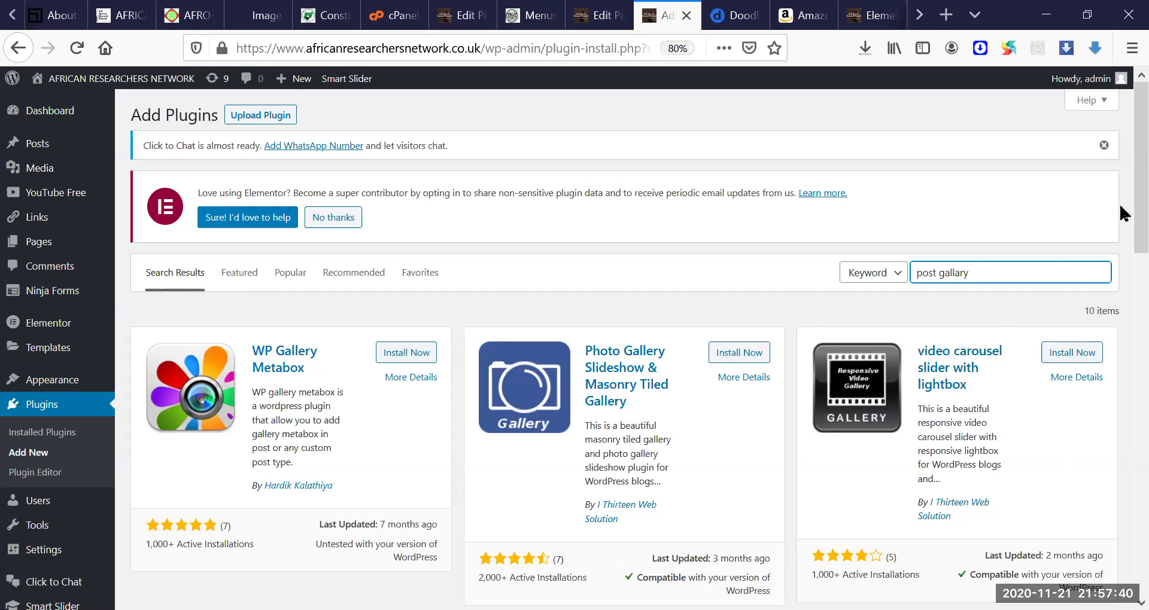
{"action": "scroll", "coordinate": [1120, 239], "scroll_direction": "down", "scroll_amount": 3}
{"action": "scroll", "coordinate": [1119, 269], "scroll_direction": "down", "scroll_amount": 2}
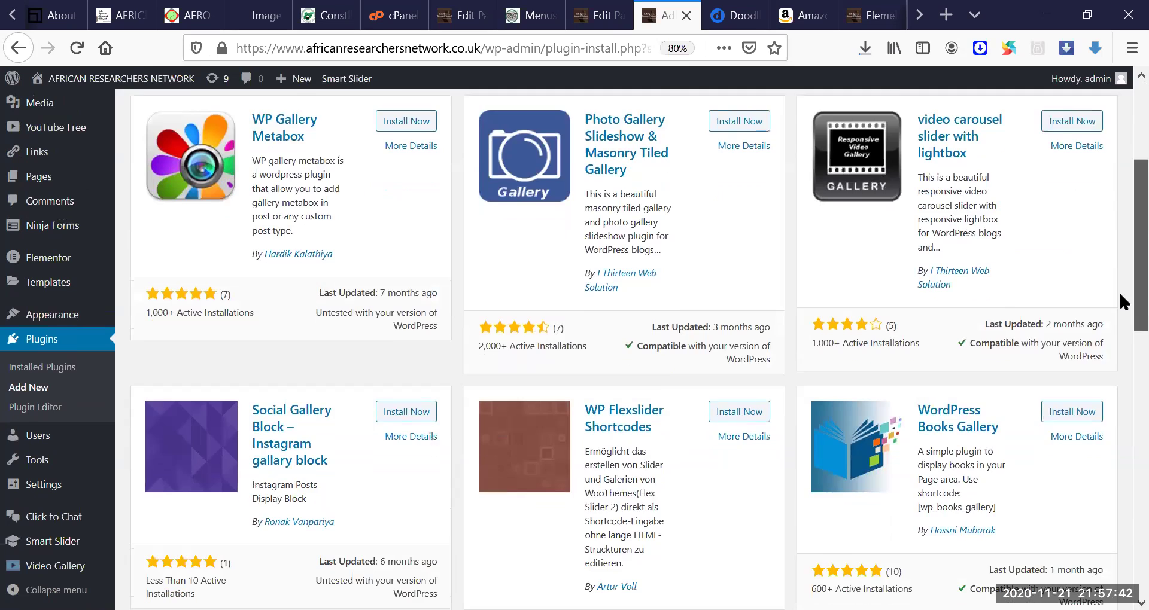
{"action": "scroll", "coordinate": [1122, 359], "scroll_direction": "down", "scroll_amount": 4}
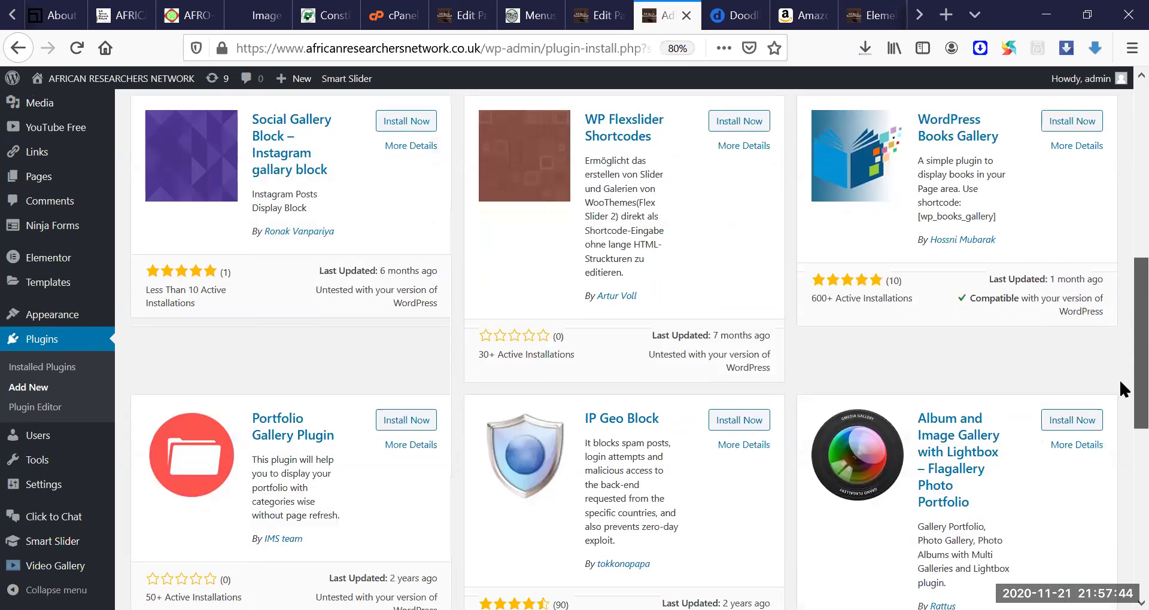
{"action": "scroll", "coordinate": [1120, 394], "scroll_direction": "down", "scroll_amount": 4}
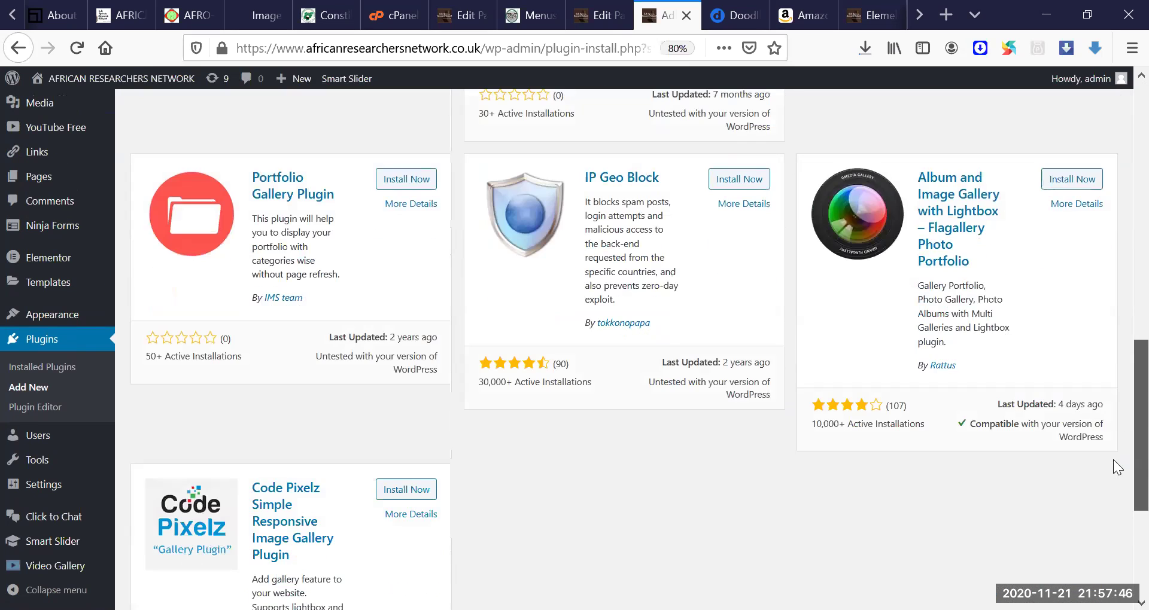
{"action": "scroll", "coordinate": [1117, 303], "scroll_direction": "up", "scroll_amount": 10}
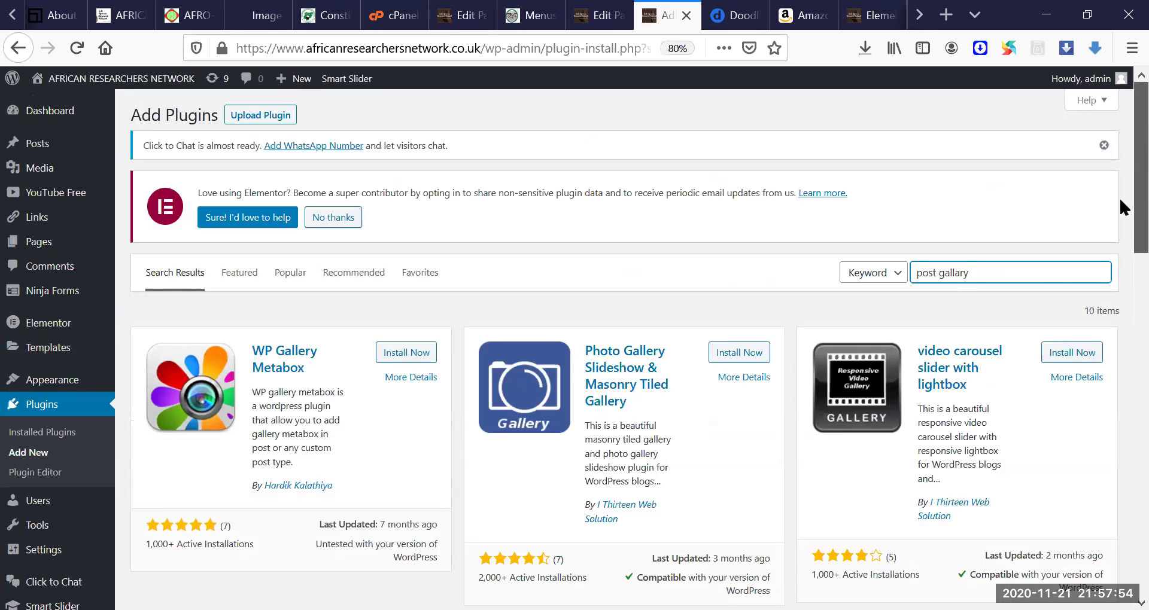
Step: Shorten the plugin search to "post" and install the Post Grid plugin by PickPlugins
{"action": "left_click_drag", "start_coordinate": [973, 276], "coordinate": [939, 274]}
{"action": "key", "text": "BackSpace"}
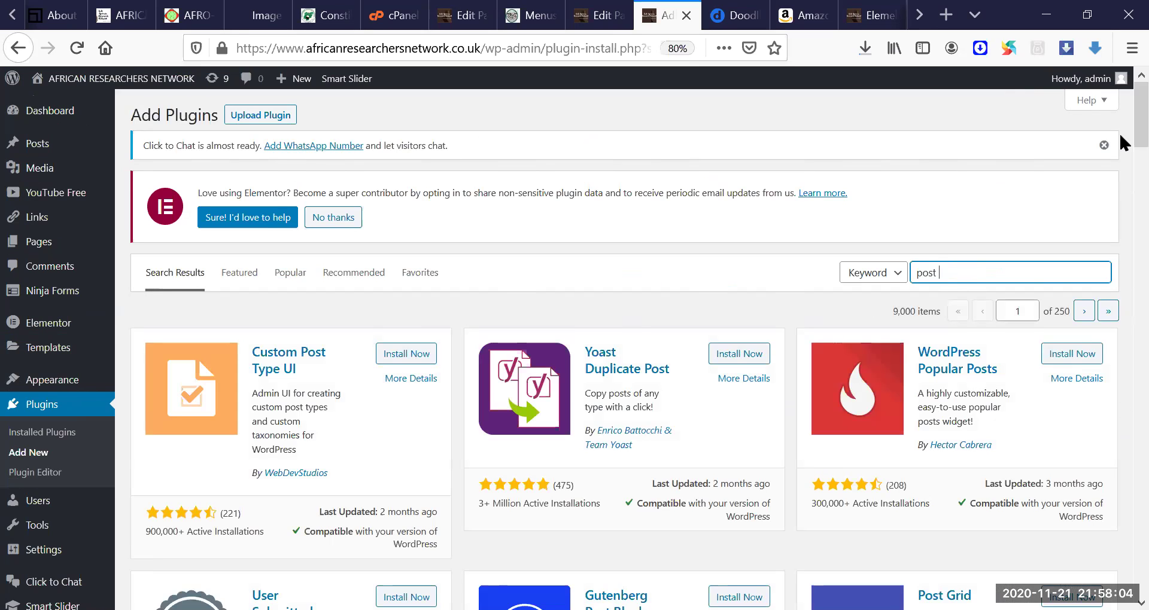
{"action": "scroll", "coordinate": [1120, 146], "scroll_direction": "down", "scroll_amount": 2}
{"action": "scroll", "coordinate": [1122, 157], "scroll_direction": "down", "scroll_amount": 2}
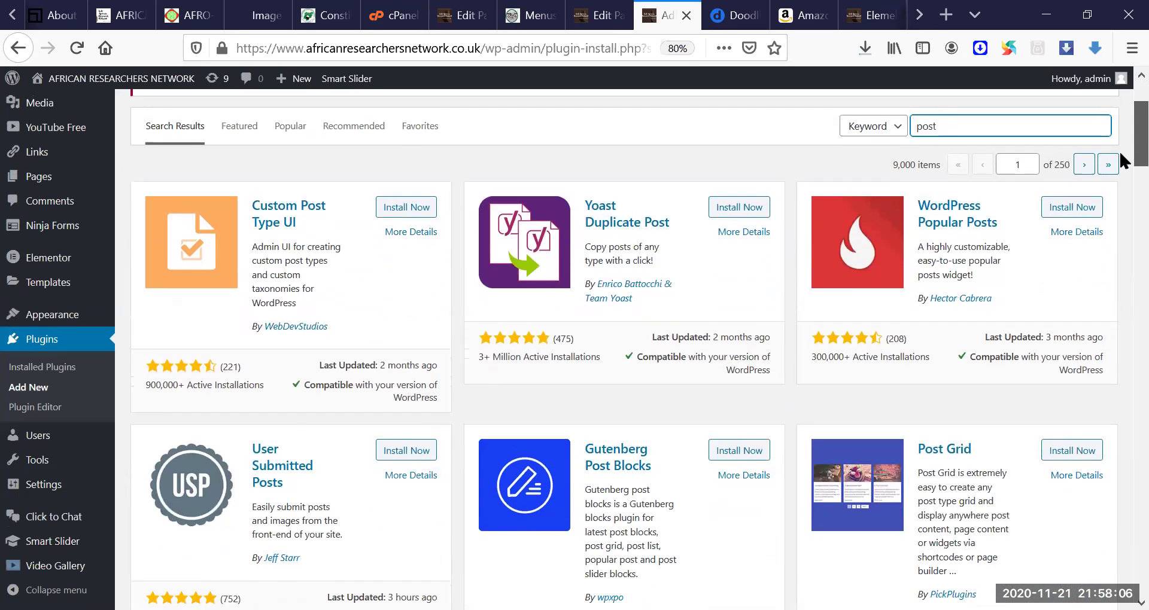
{"action": "scroll", "coordinate": [1122, 162], "scroll_direction": "down", "scroll_amount": 1}
{"action": "scroll", "coordinate": [1124, 170], "scroll_direction": "down", "scroll_amount": 1}
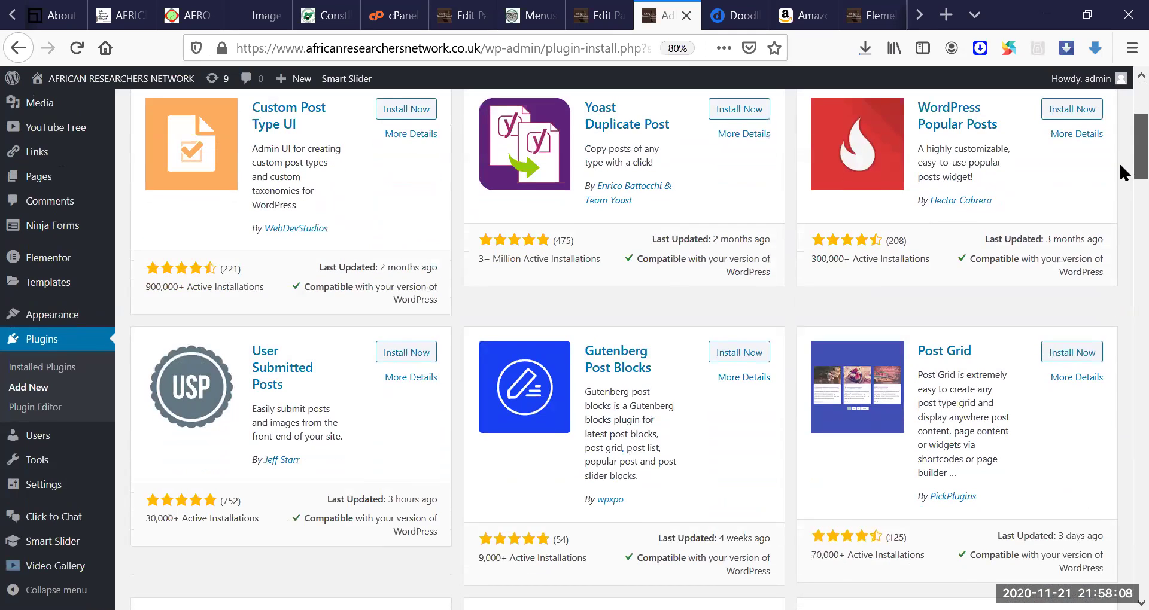
{"action": "left_click", "coordinate": [1063, 355]}
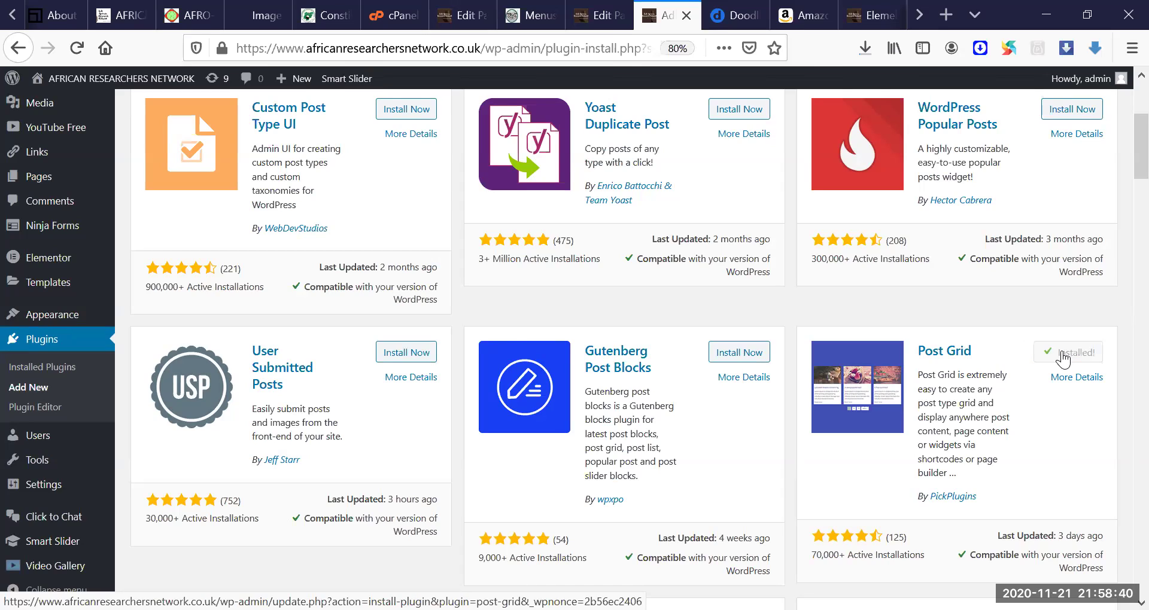
Step: Activate the Post Grid plugin, then reload the Newsletters page in the Elementor editor, discarding unsaved changes
{"action": "left_click", "coordinate": [1077, 355]}
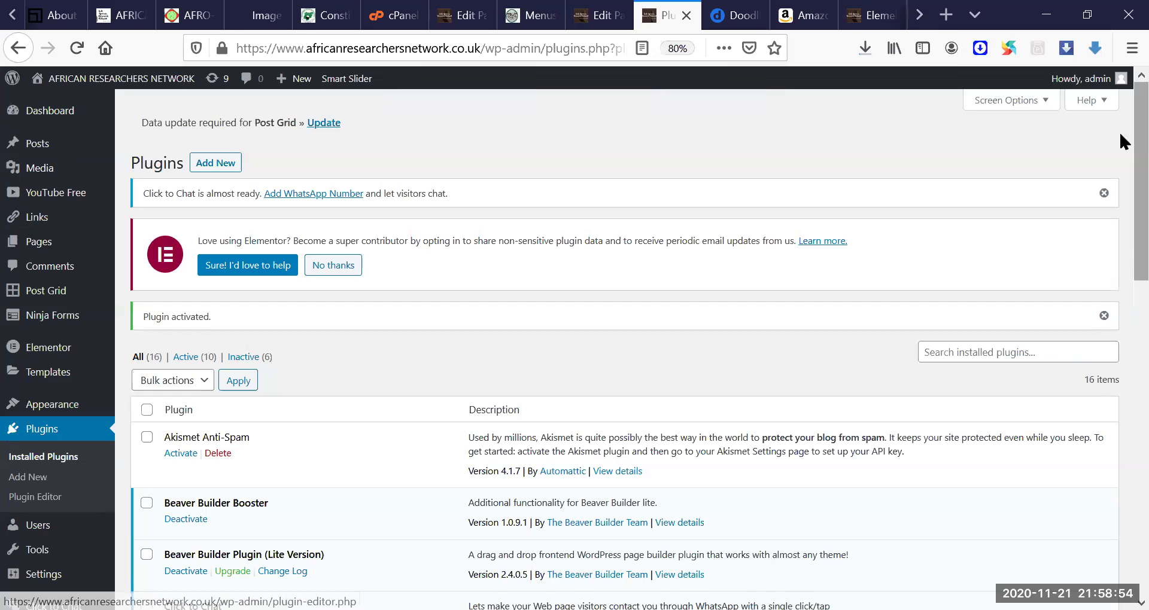
{"action": "left_click_drag", "start_coordinate": [1135, 274], "coordinate": [1121, 14]}
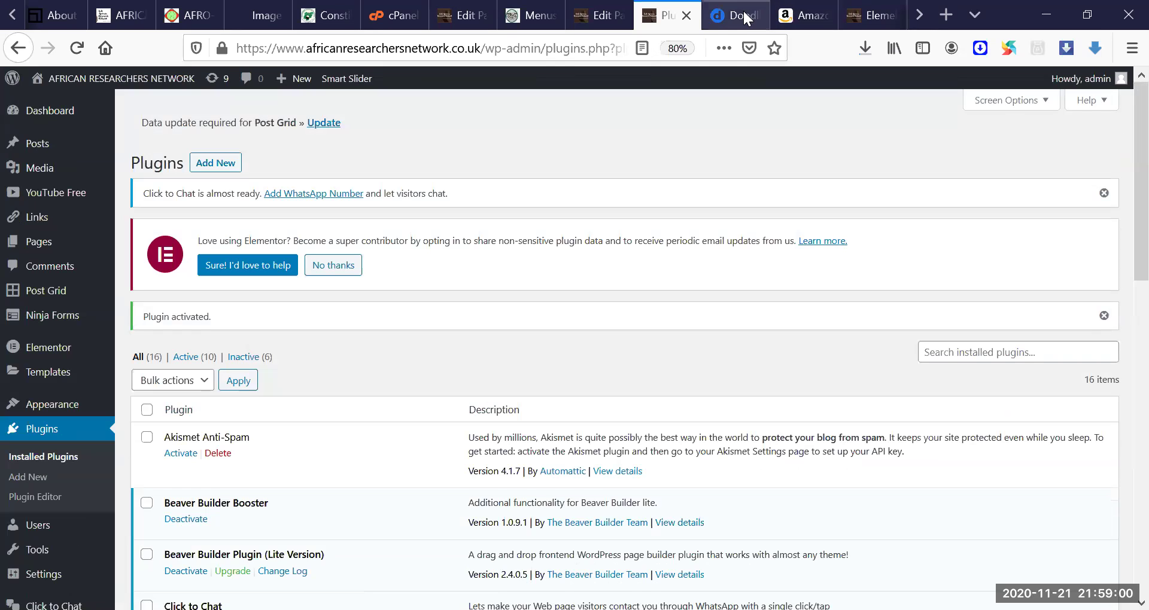
{"action": "left_click", "coordinate": [863, 9]}
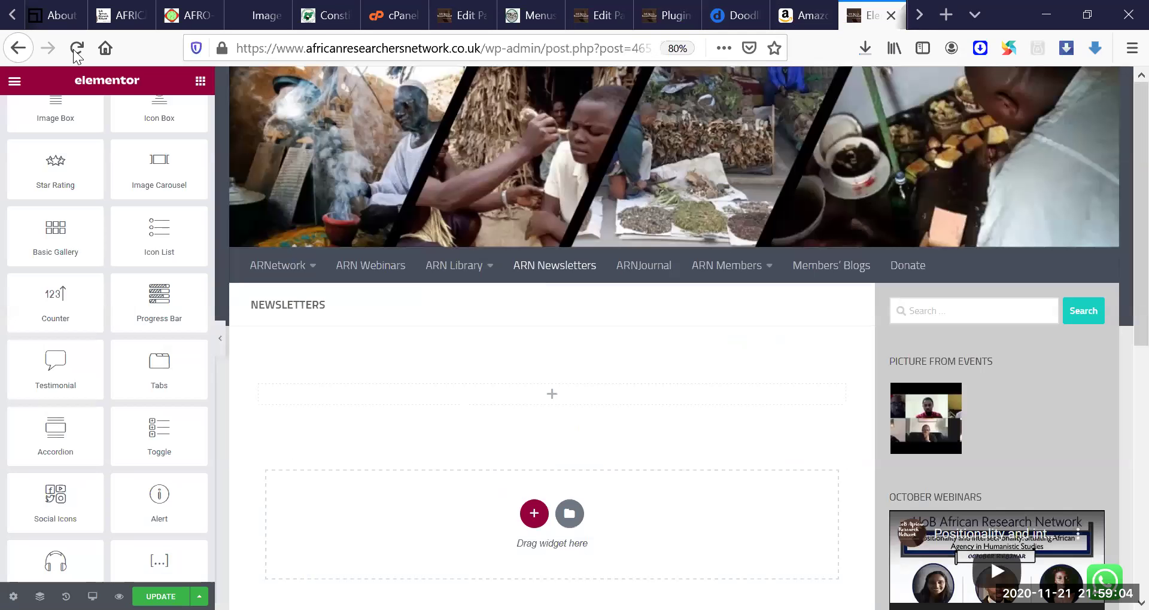
{"action": "left_click", "coordinate": [76, 48]}
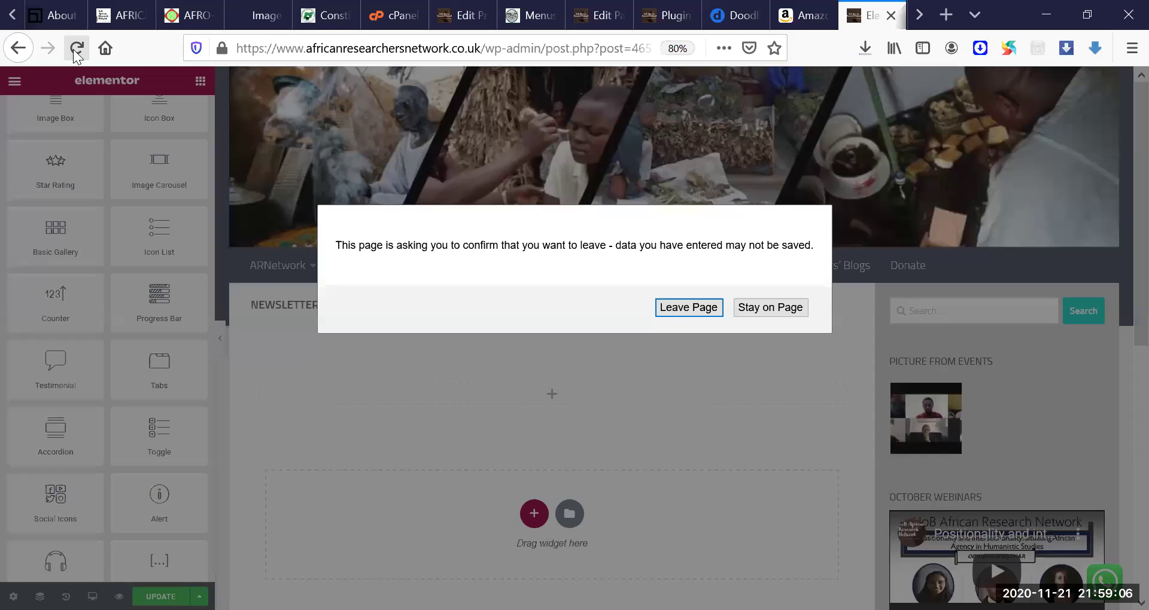
{"action": "left_click", "coordinate": [689, 308]}
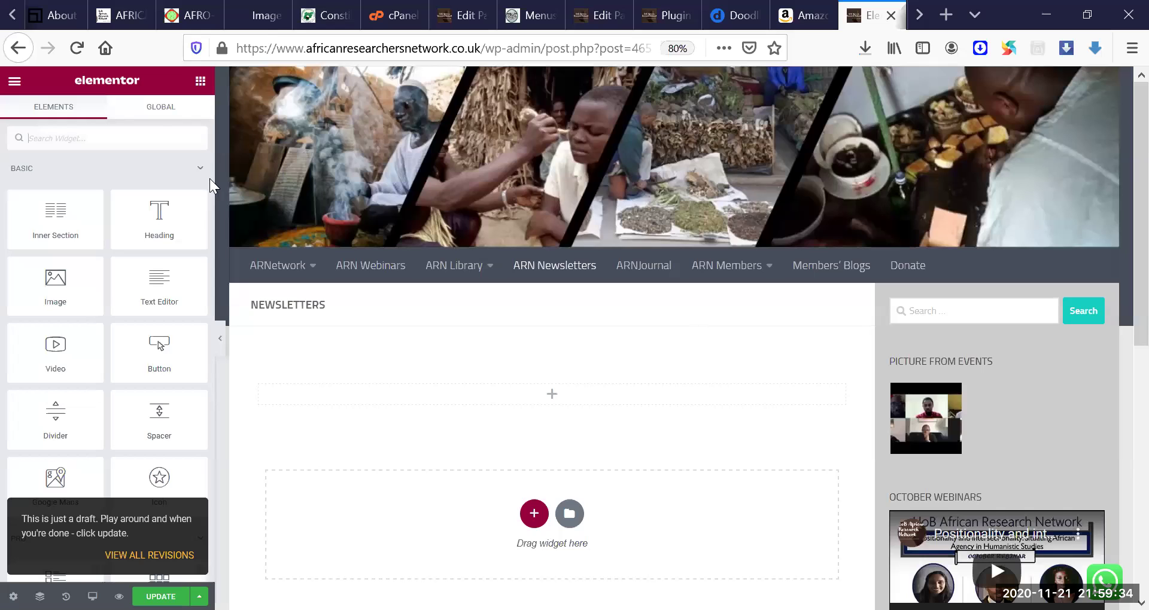
Step: Try to place the Pro Posts widget in the empty section of the Newsletters page
{"action": "left_click_drag", "start_coordinate": [209, 178], "coordinate": [210, 218]}
{"action": "scroll", "coordinate": [204, 242], "scroll_direction": "down", "scroll_amount": 3}
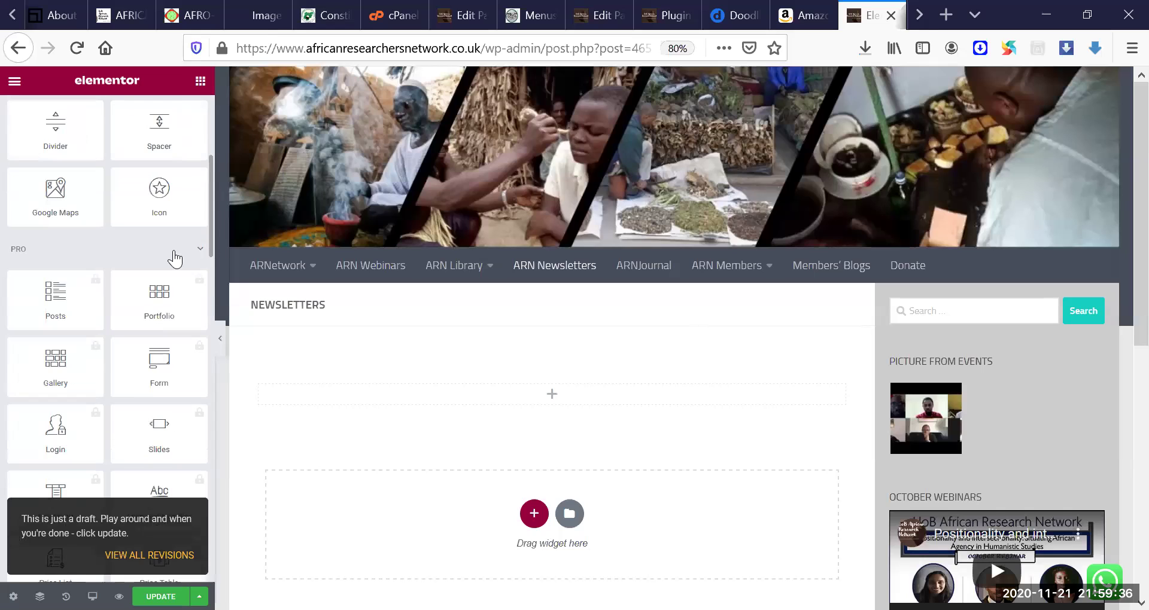
{"action": "left_click_drag", "start_coordinate": [46, 287], "coordinate": [497, 374]}
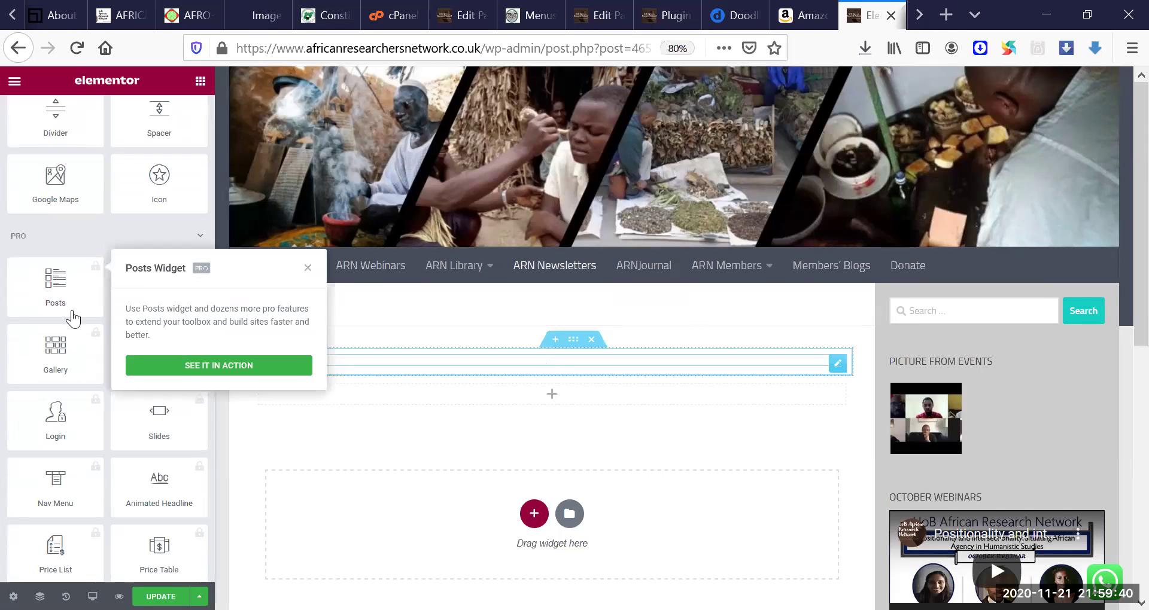
{"action": "left_click", "coordinate": [171, 335]}
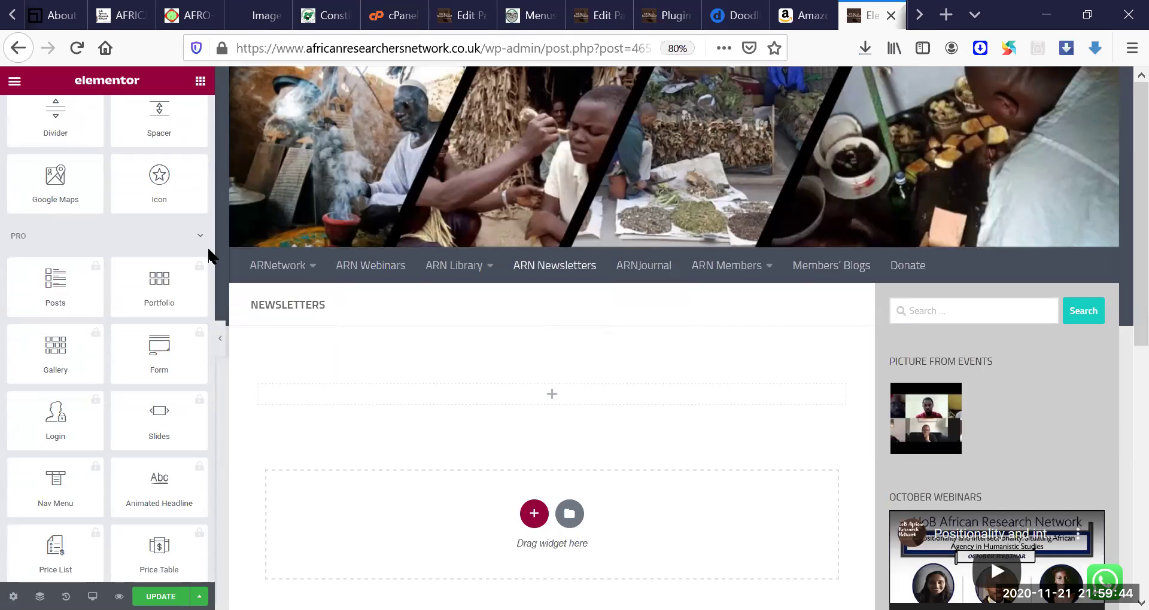
Step: Look through the Pro and General widget groups for a widget added by the Post Grid plugin
{"action": "scroll", "coordinate": [209, 260], "scroll_direction": "down", "scroll_amount": 8}
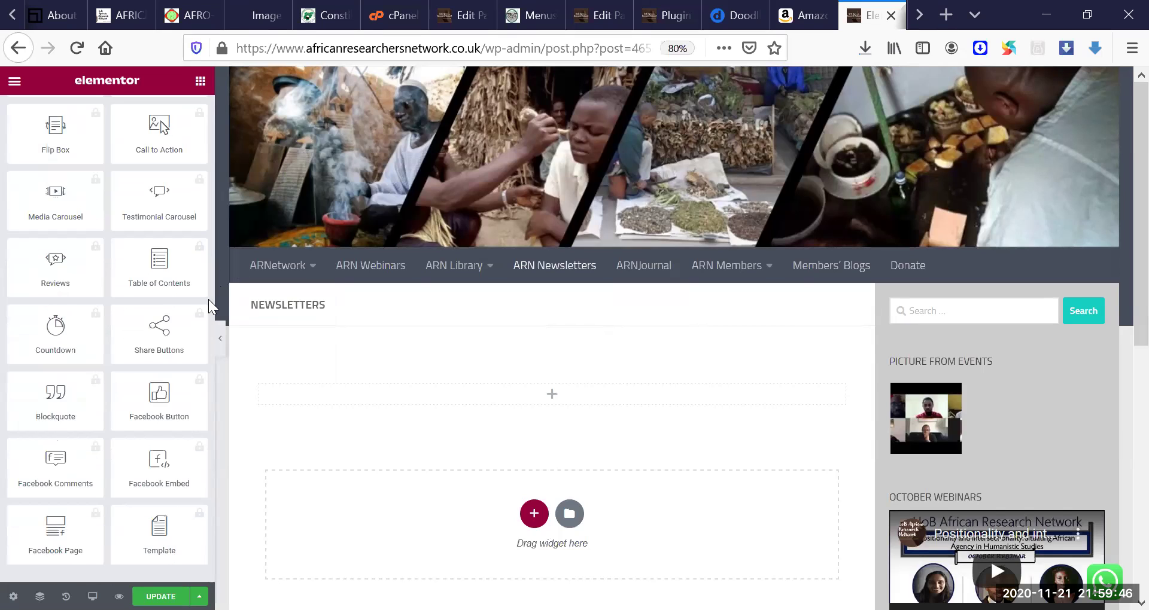
{"action": "scroll", "coordinate": [209, 335], "scroll_direction": "down", "scroll_amount": 5}
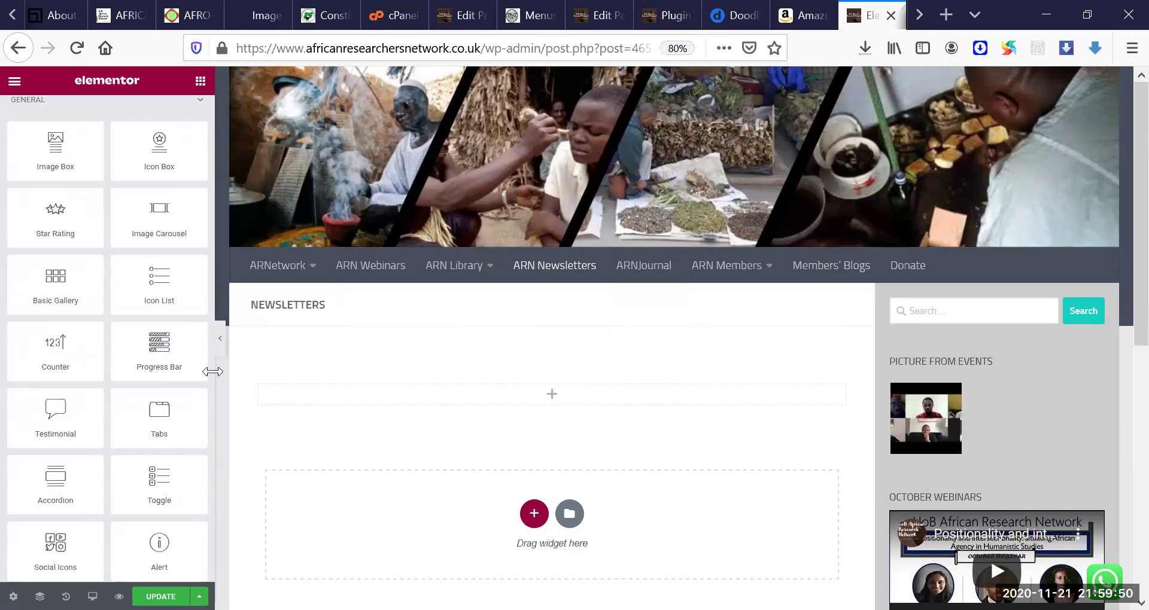
{"action": "scroll", "coordinate": [209, 414], "scroll_direction": "down", "scroll_amount": 10}
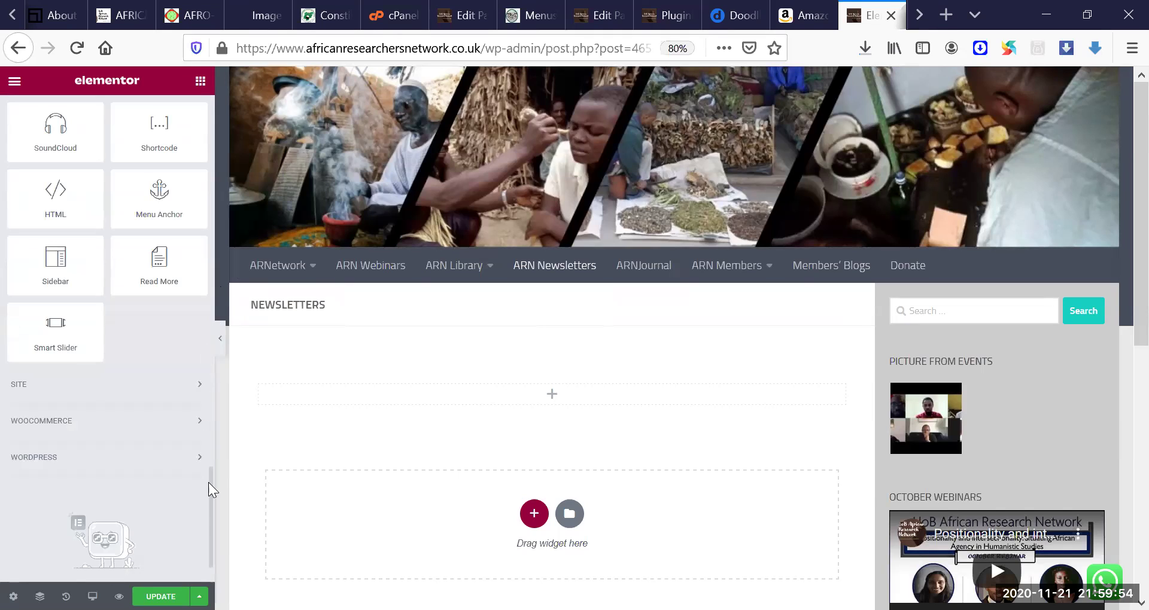
{"action": "scroll", "coordinate": [207, 477], "scroll_direction": "down", "scroll_amount": 2}
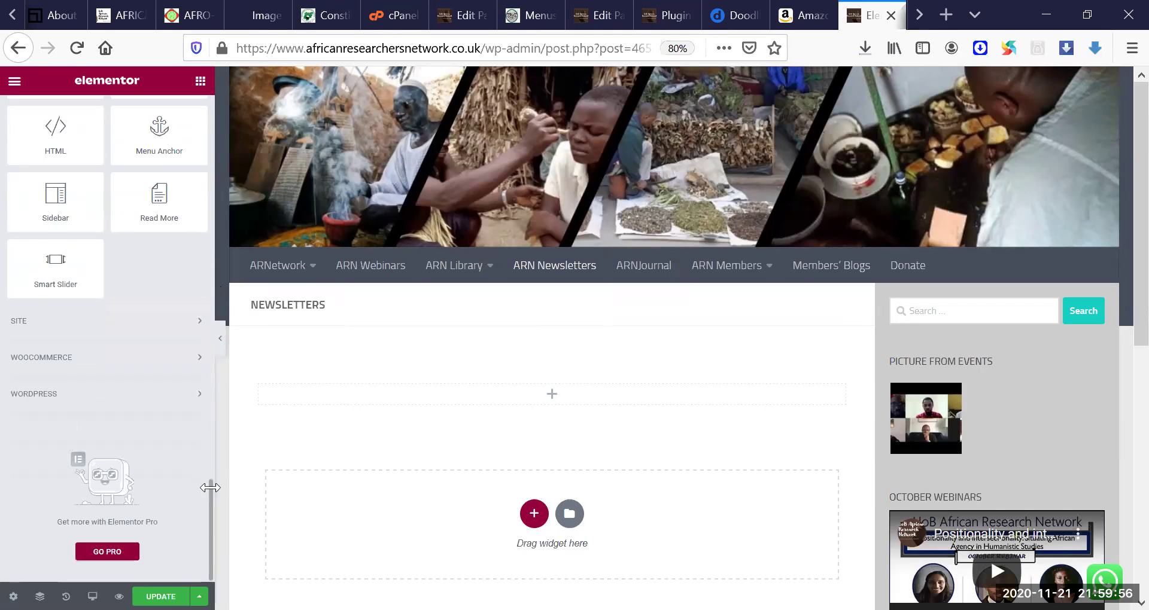
{"action": "scroll", "coordinate": [207, 437], "scroll_direction": "up", "scroll_amount": 10}
{"action": "scroll", "coordinate": [207, 421], "scroll_direction": "up", "scroll_amount": 1}
{"action": "scroll", "coordinate": [205, 407], "scroll_direction": "up", "scroll_amount": 9}
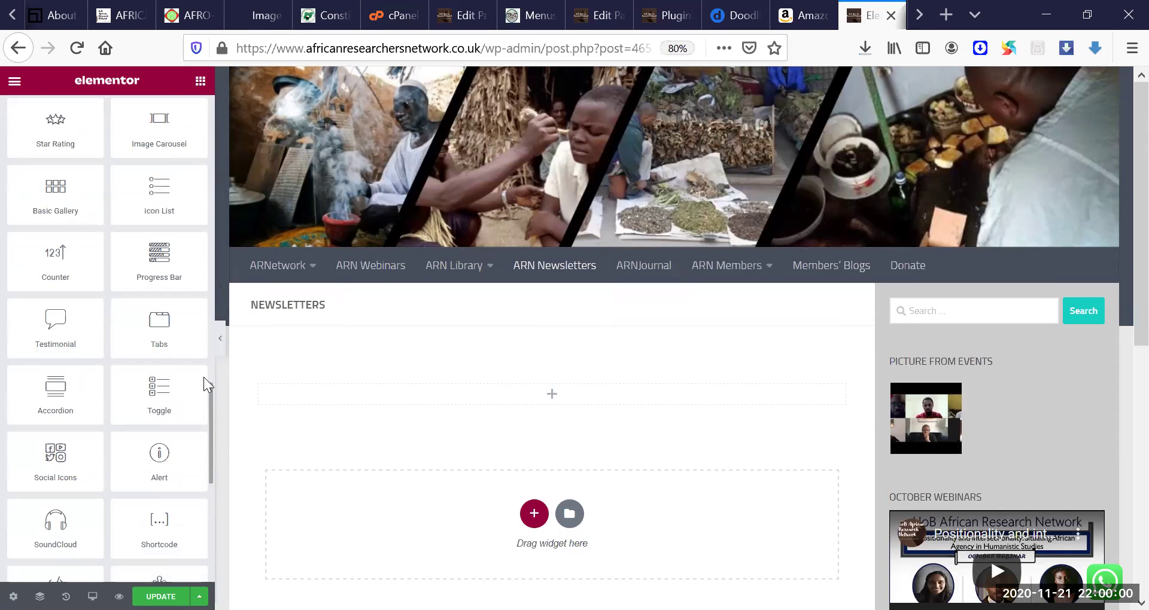
{"action": "scroll", "coordinate": [202, 365], "scroll_direction": "up", "scroll_amount": 1}
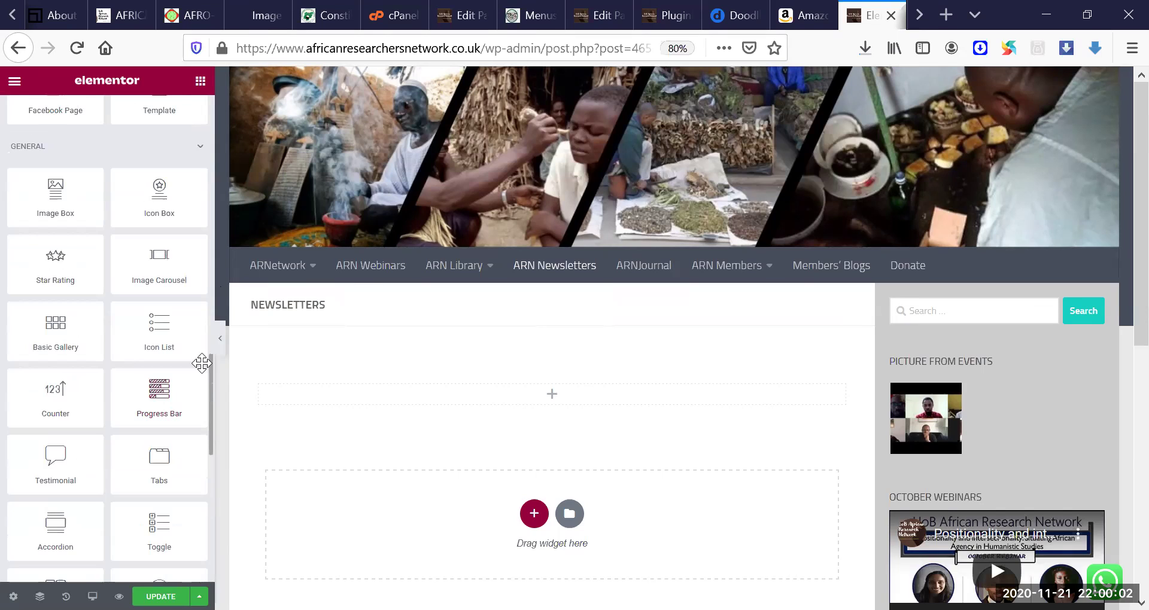
{"action": "scroll", "coordinate": [201, 363], "scroll_direction": "down", "scroll_amount": 2}
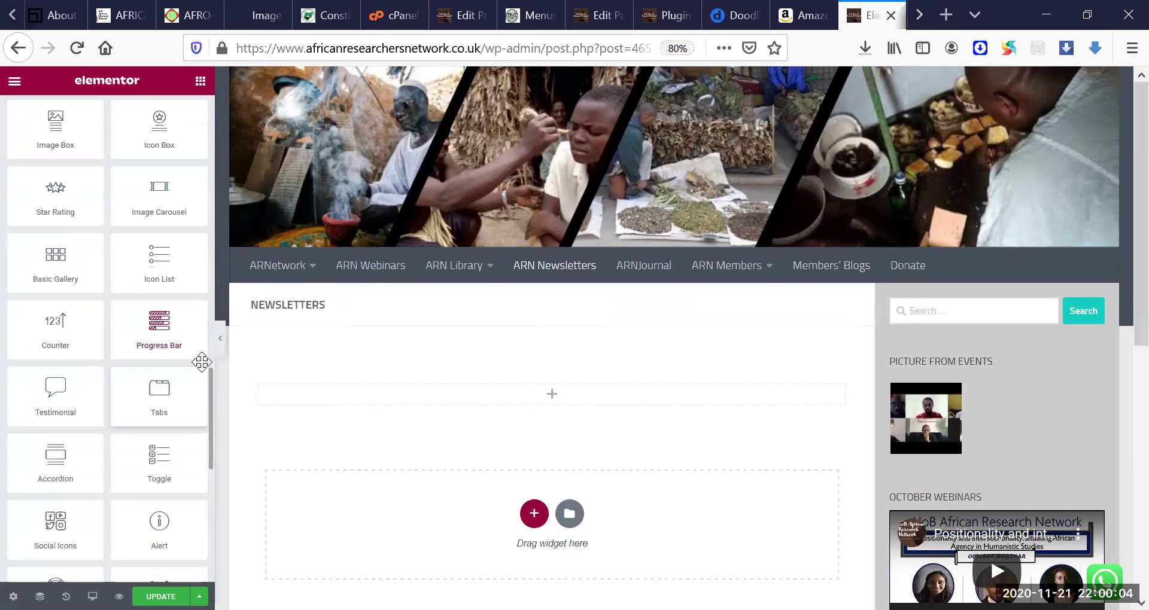
{"action": "scroll", "coordinate": [201, 335], "scroll_direction": "up", "scroll_amount": 9}
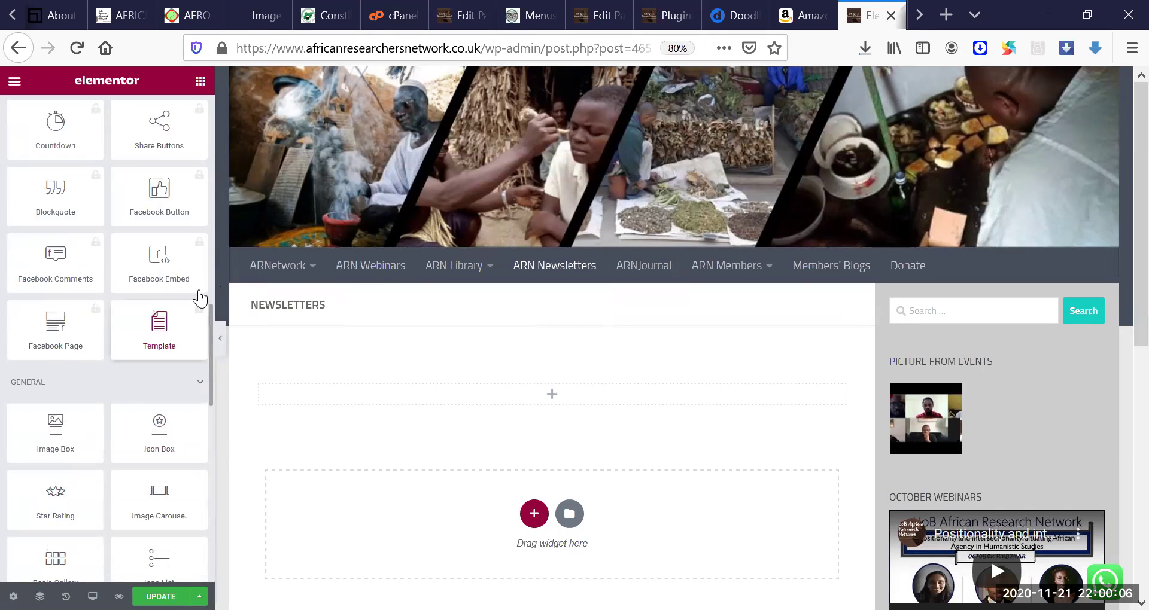
{"action": "scroll", "coordinate": [200, 287], "scroll_direction": "up", "scroll_amount": 9}
{"action": "scroll", "coordinate": [197, 222], "scroll_direction": "up", "scroll_amount": 6}
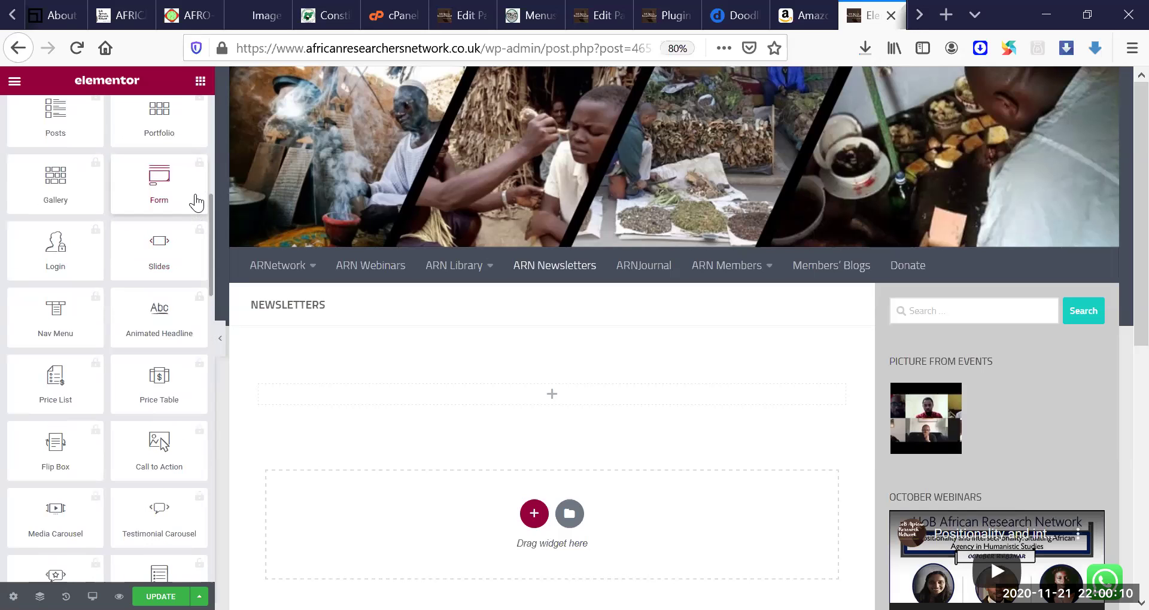
{"action": "scroll", "coordinate": [195, 165], "scroll_direction": "up", "scroll_amount": 9}
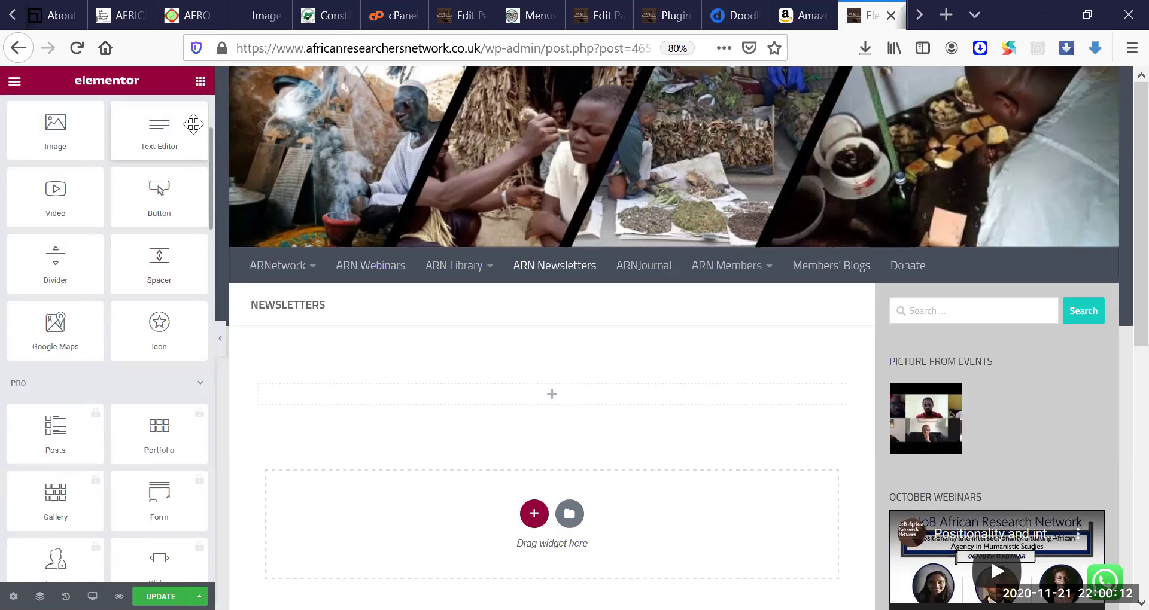
{"action": "scroll", "coordinate": [194, 124], "scroll_direction": "up", "scroll_amount": 2}
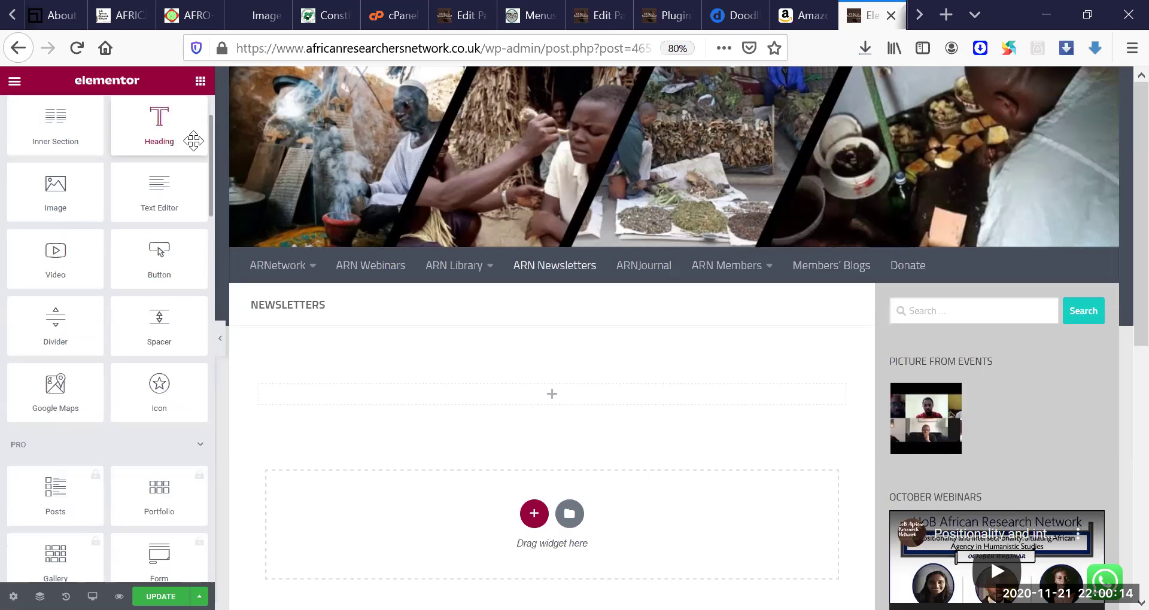
{"action": "scroll", "coordinate": [194, 142], "scroll_direction": "down", "scroll_amount": 3}
{"action": "scroll", "coordinate": [191, 165], "scroll_direction": "down", "scroll_amount": 3}
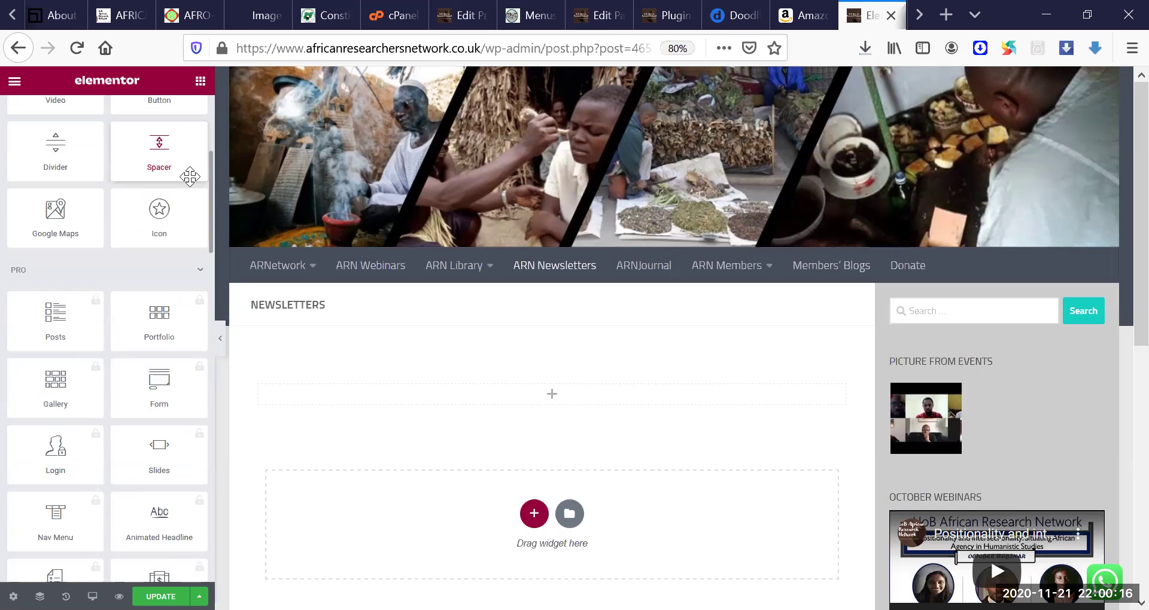
{"action": "scroll", "coordinate": [188, 182], "scroll_direction": "down", "scroll_amount": 1}
{"action": "scroll", "coordinate": [189, 197], "scroll_direction": "down", "scroll_amount": 2}
{"action": "scroll", "coordinate": [191, 239], "scroll_direction": "down", "scroll_amount": 3}
{"action": "scroll", "coordinate": [195, 263], "scroll_direction": "down", "scroll_amount": 2}
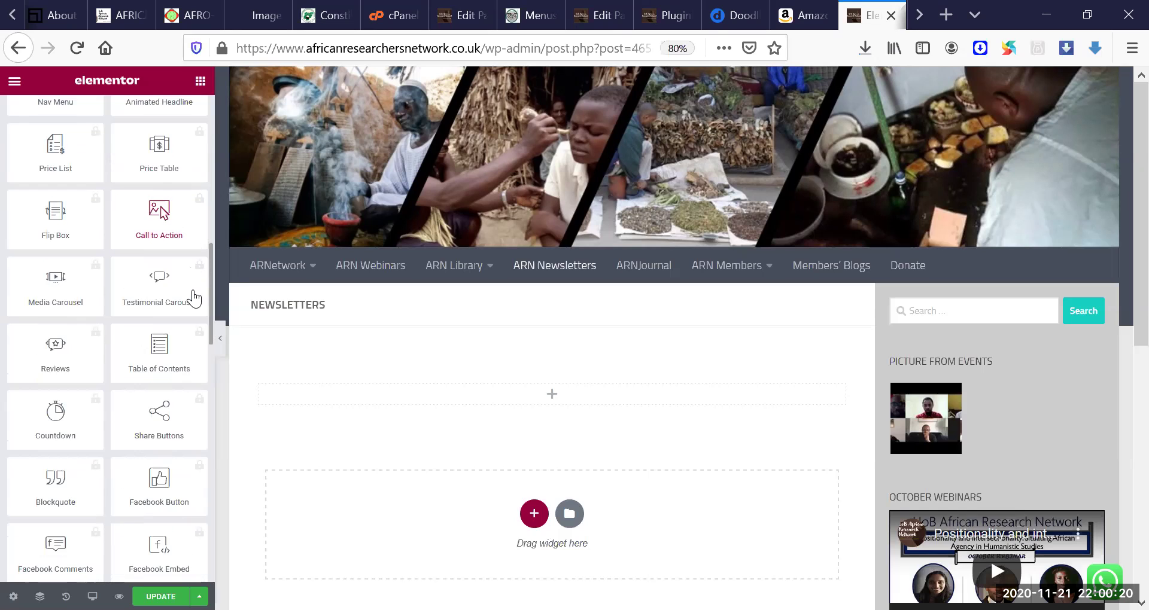
{"action": "scroll", "coordinate": [194, 275], "scroll_direction": "down", "scroll_amount": 4}
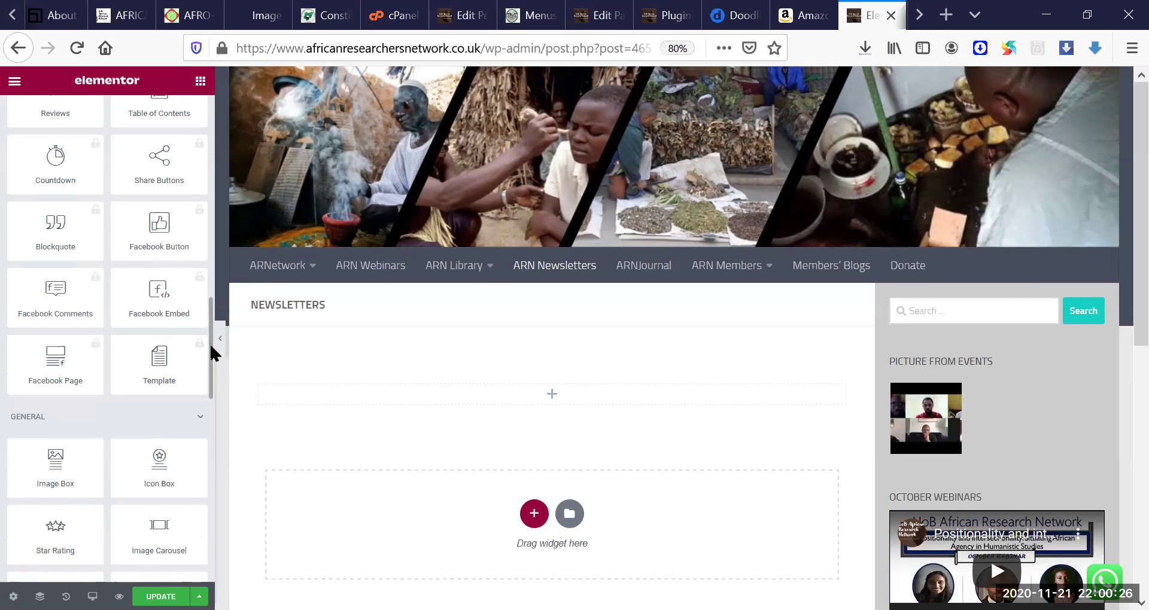
Step: Search the editor page's text for "post g" and clear the search text
{"action": "key", "text": "ctrl+f"}
{"action": "type", "text": "p"}
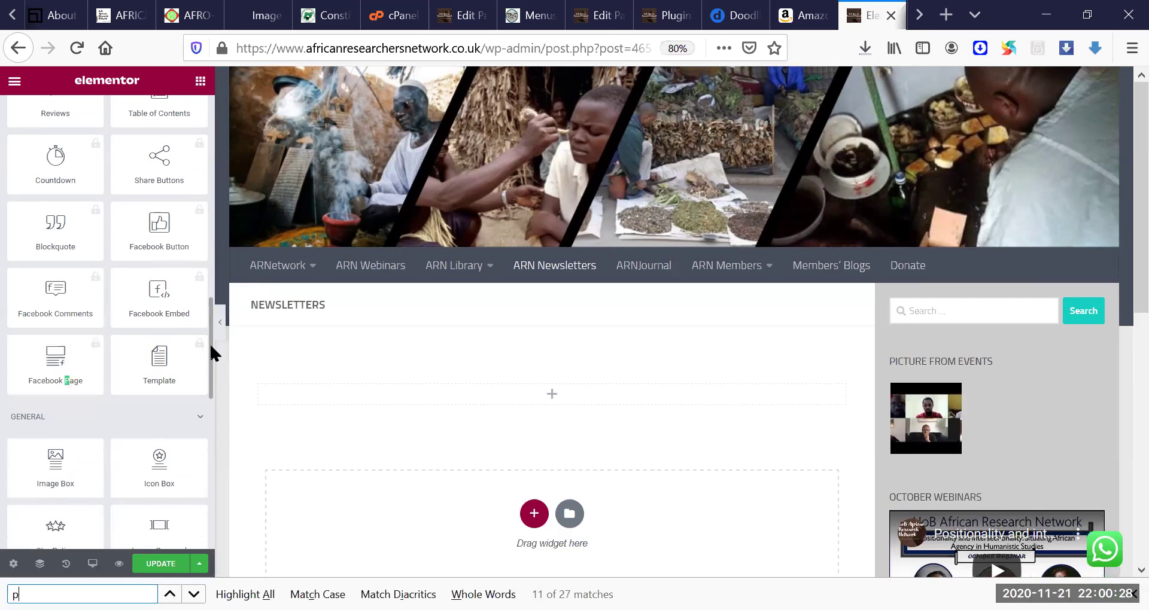
{"action": "type", "text": "ost gr"}
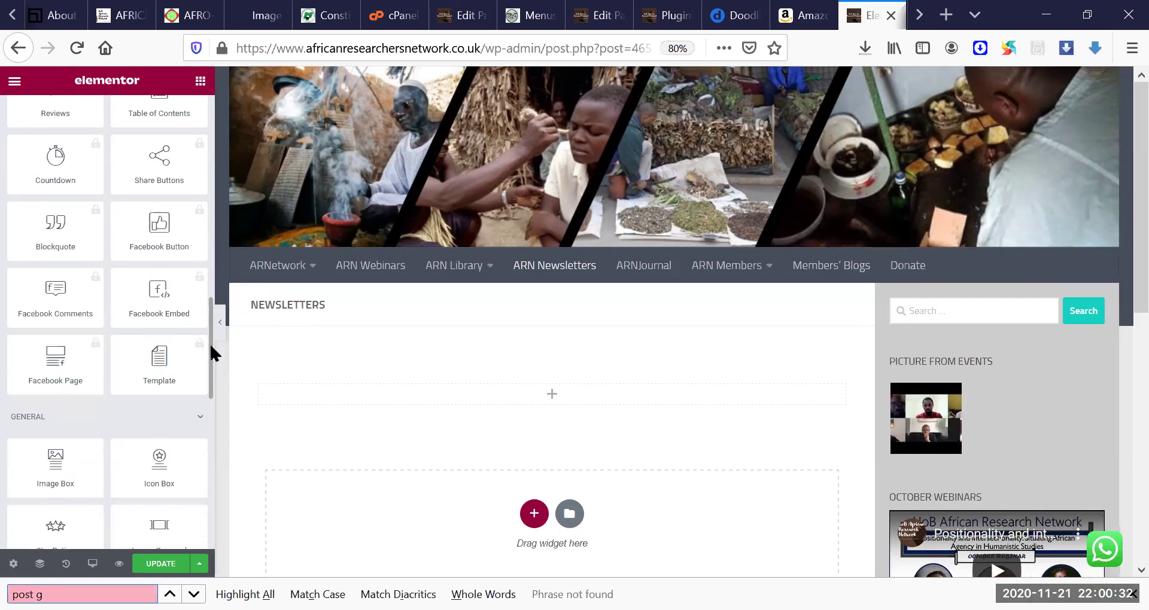
{"action": "key", "text": "BackSpace"}
{"action": "key", "text": "BackSpace"}
{"action": "key", "text": "BackSpace"}
{"action": "key", "text": "BackSpace"}
{"action": "key", "text": "BackSpace"}
{"action": "key", "text": "BackSpace"}
Step: Check the General, Pro and Basic widgets again for a post grid element
{"action": "scroll", "coordinate": [210, 380], "scroll_direction": "down", "scroll_amount": 3}
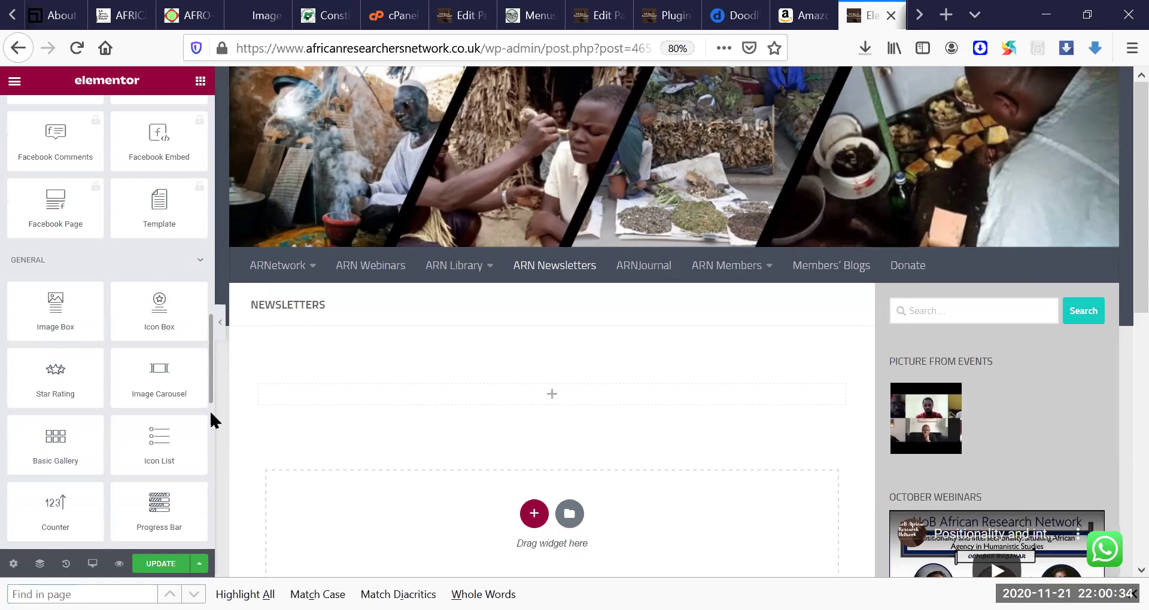
{"action": "scroll", "coordinate": [211, 412], "scroll_direction": "down", "scroll_amount": 3}
{"action": "scroll", "coordinate": [206, 491], "scroll_direction": "down", "scroll_amount": 7}
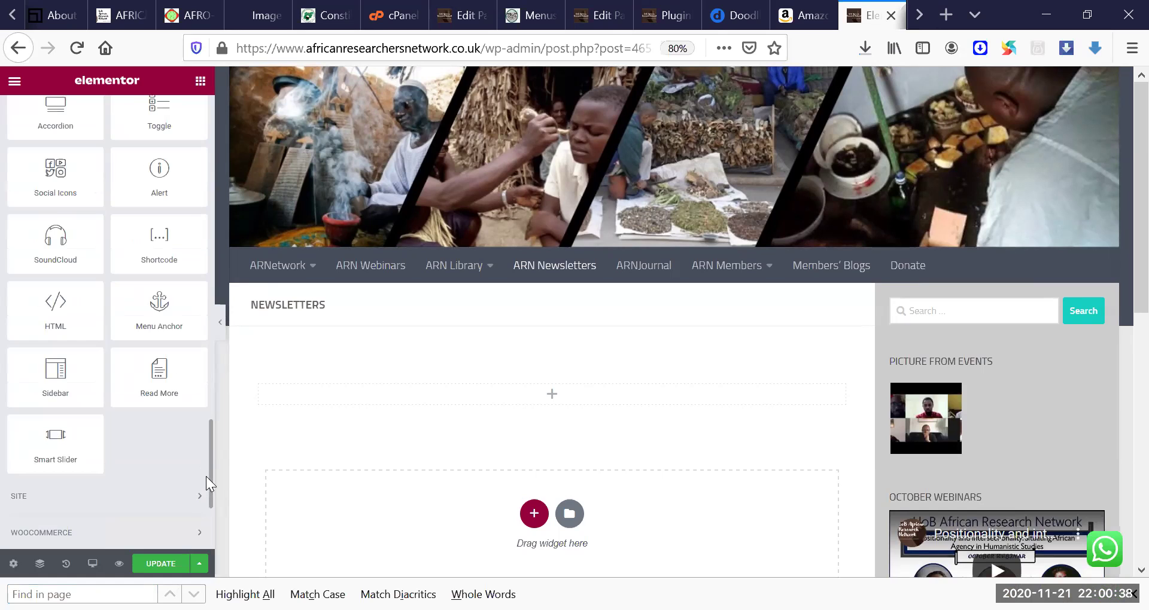
{"action": "scroll", "coordinate": [204, 462], "scroll_direction": "up", "scroll_amount": 5}
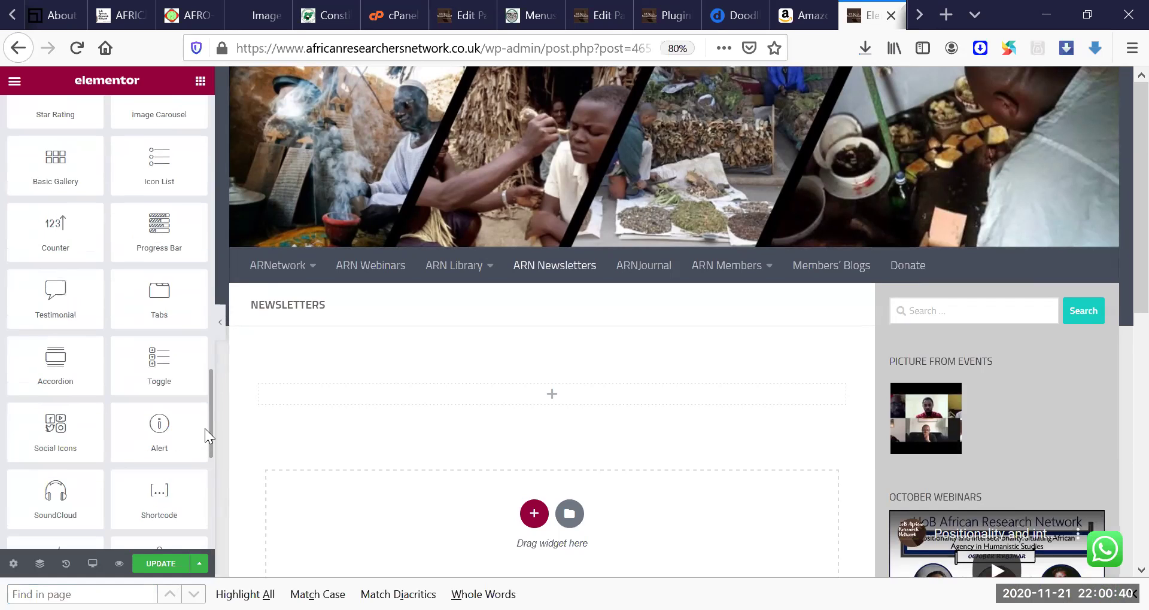
{"action": "scroll", "coordinate": [205, 427], "scroll_direction": "up", "scroll_amount": 1}
{"action": "scroll", "coordinate": [205, 419], "scroll_direction": "up", "scroll_amount": 1}
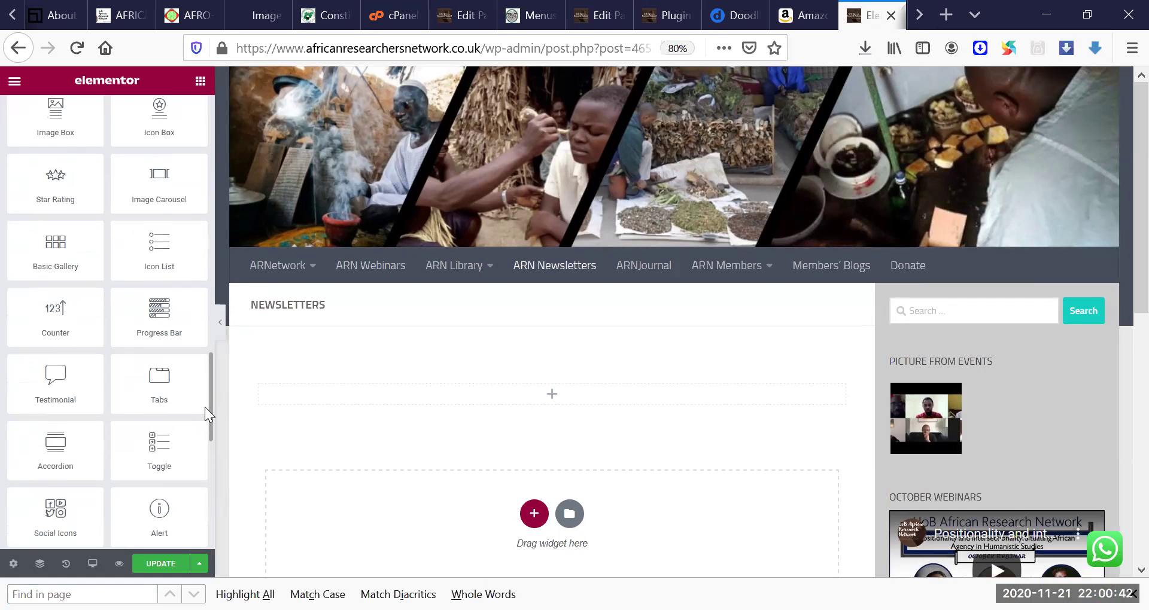
{"action": "scroll", "coordinate": [205, 413], "scroll_direction": "up", "scroll_amount": 1}
{"action": "scroll", "coordinate": [205, 396], "scroll_direction": "up", "scroll_amount": 1}
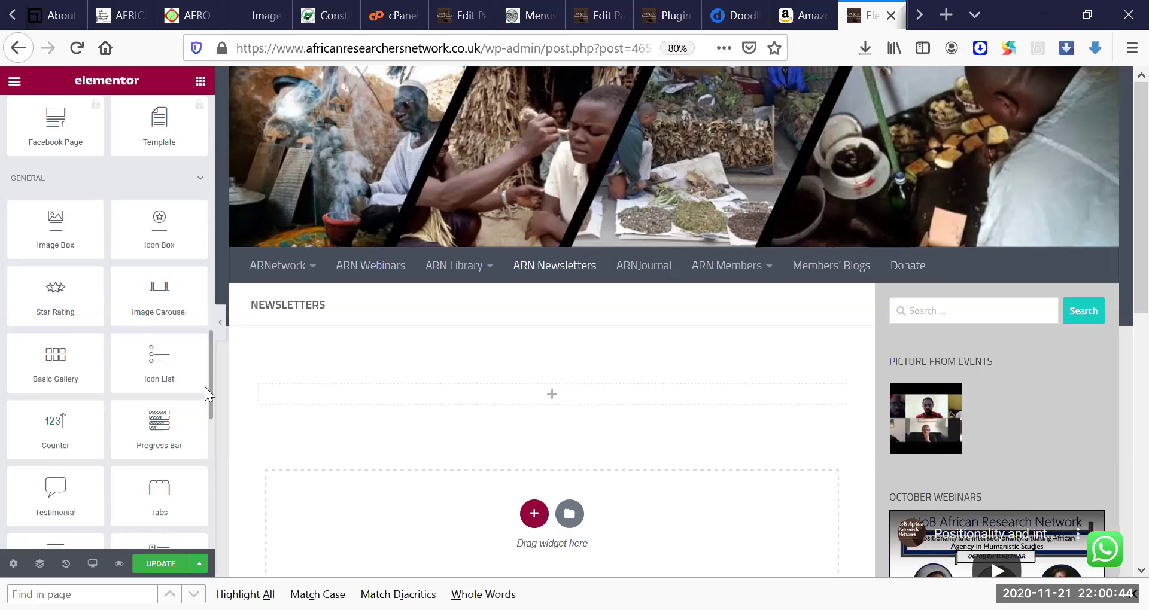
{"action": "scroll", "coordinate": [204, 387], "scroll_direction": "up", "scroll_amount": 2}
{"action": "scroll", "coordinate": [206, 360], "scroll_direction": "up", "scroll_amount": 1}
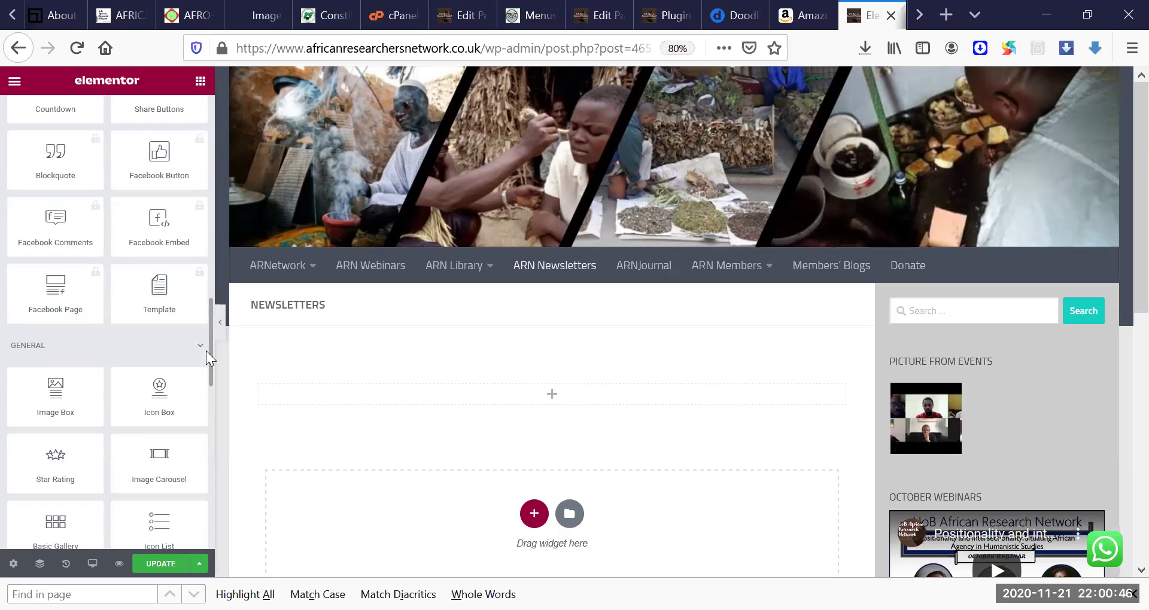
{"action": "scroll", "coordinate": [205, 341], "scroll_direction": "up", "scroll_amount": 2}
{"action": "scroll", "coordinate": [204, 318], "scroll_direction": "up", "scroll_amount": 1}
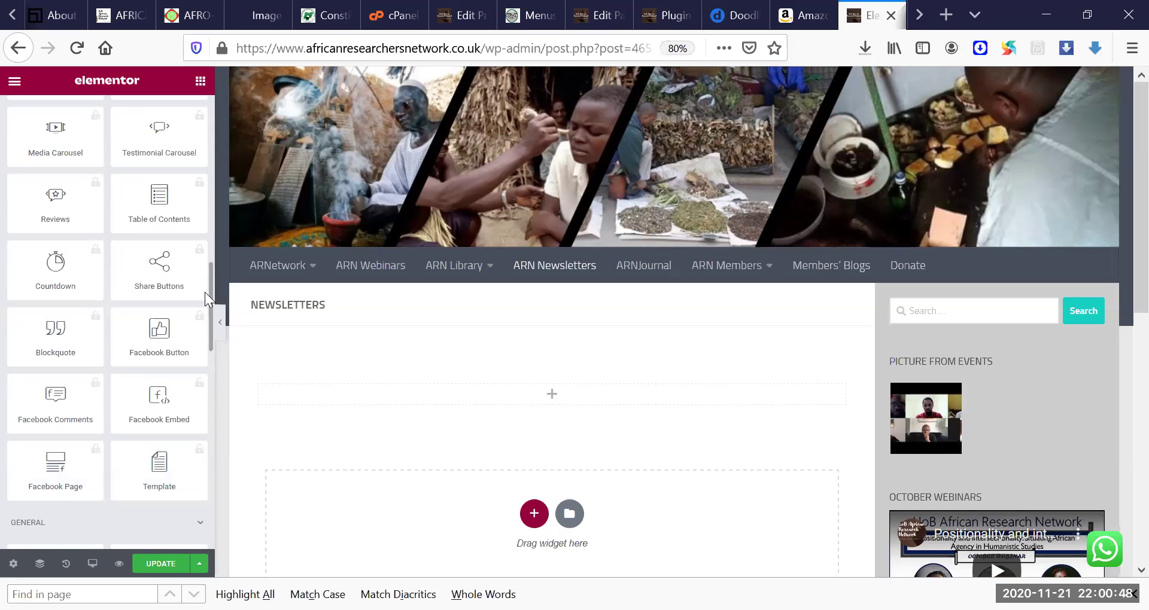
{"action": "scroll", "coordinate": [204, 299], "scroll_direction": "up", "scroll_amount": 2}
{"action": "scroll", "coordinate": [206, 272], "scroll_direction": "up", "scroll_amount": 2}
{"action": "scroll", "coordinate": [205, 252], "scroll_direction": "up", "scroll_amount": 1}
{"action": "scroll", "coordinate": [204, 242], "scroll_direction": "up", "scroll_amount": 2}
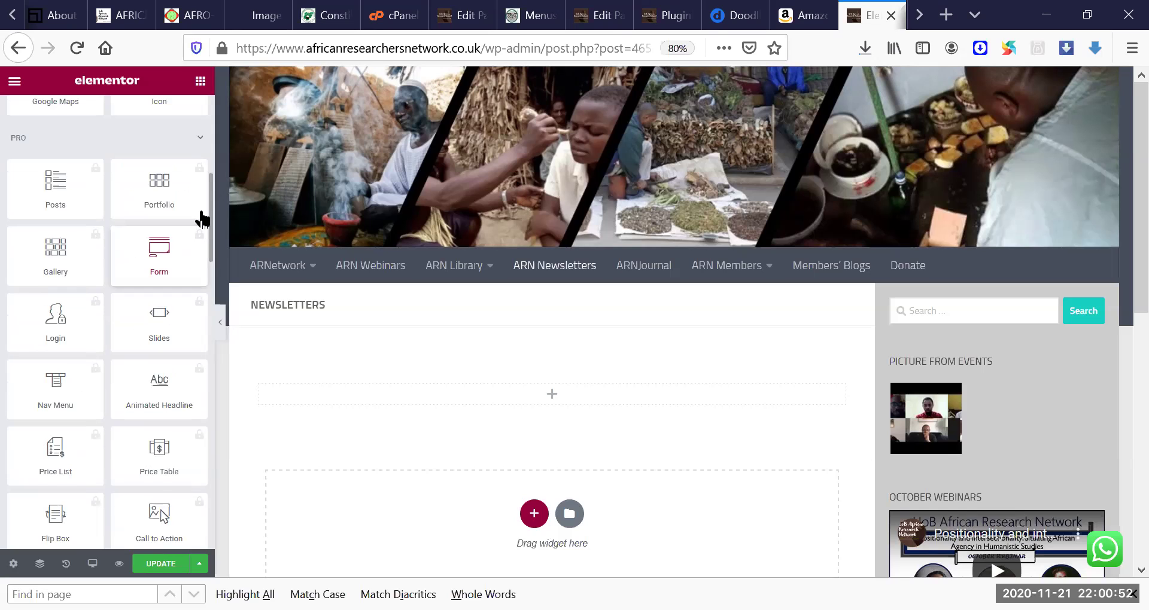
{"action": "scroll", "coordinate": [201, 210], "scroll_direction": "up", "scroll_amount": 2}
{"action": "scroll", "coordinate": [200, 196], "scroll_direction": "up", "scroll_amount": 1}
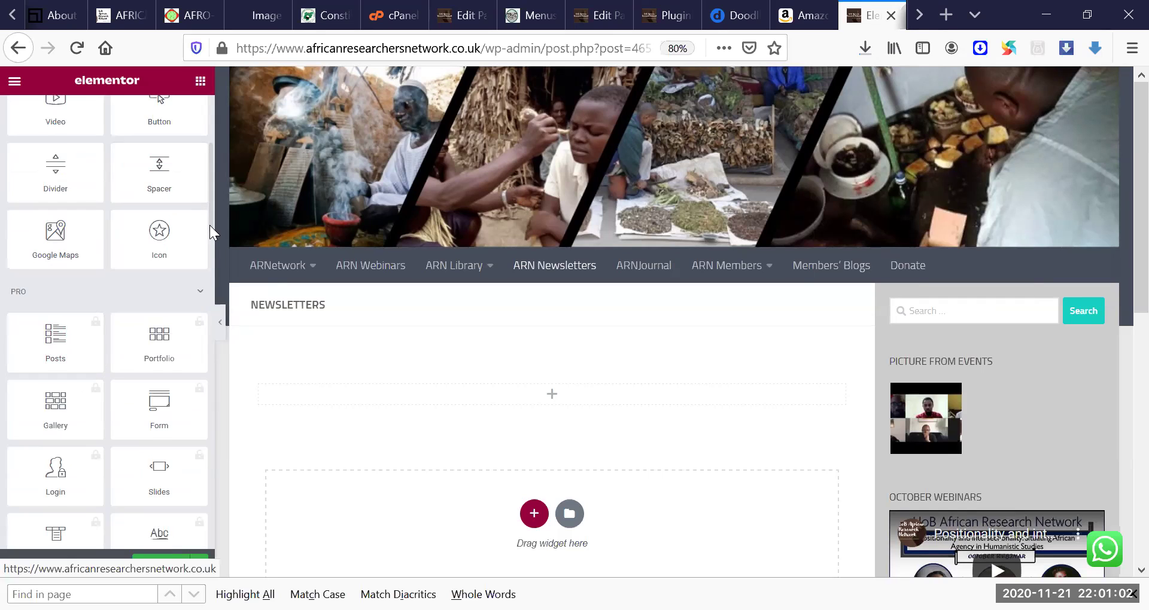
{"action": "scroll", "coordinate": [210, 177], "scroll_direction": "up", "scroll_amount": 5}
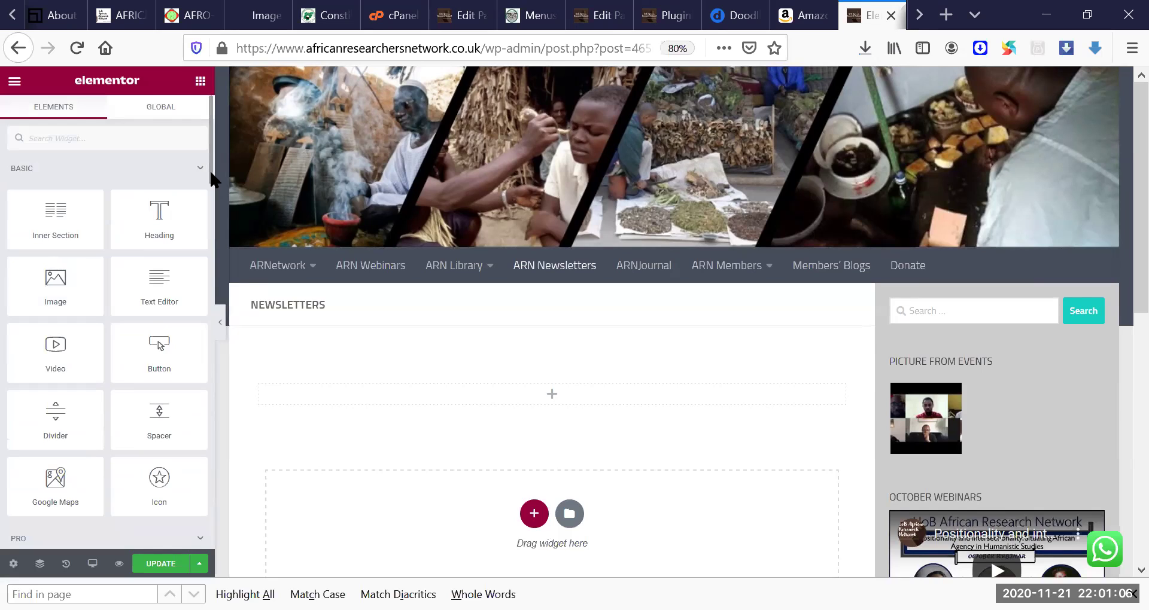
Step: Search the widgets for "post" and place the Hueman Posts widget in the empty section of the Newsletters page
{"action": "left_click", "coordinate": [113, 137]}
{"action": "type", "text": "d"}
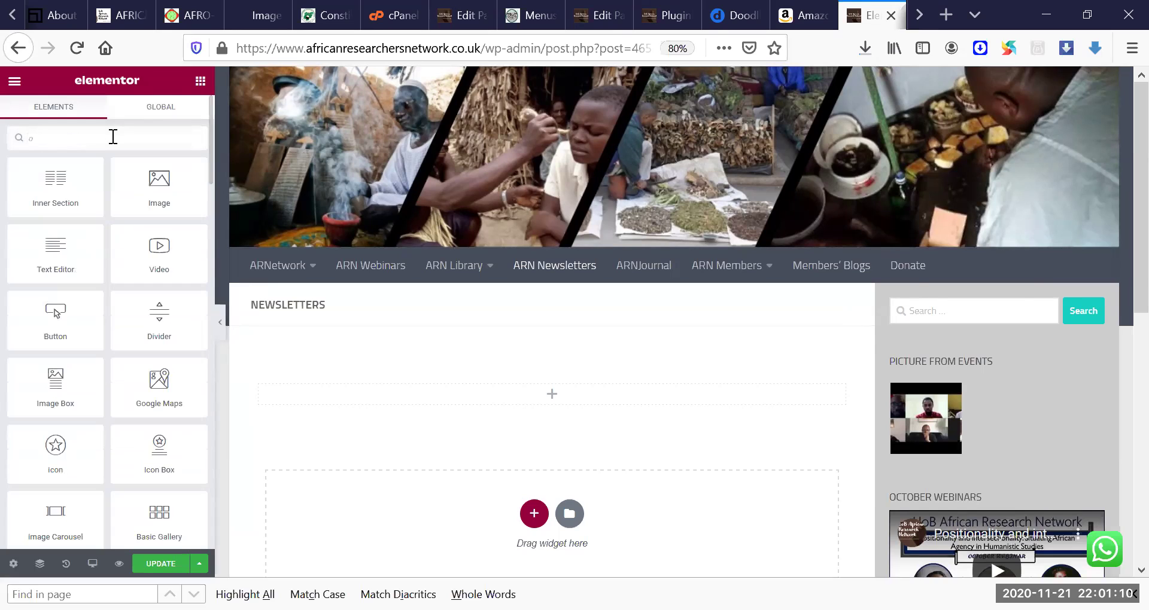
{"action": "key", "text": "BackSpace"}
{"action": "type", "text": "post"}
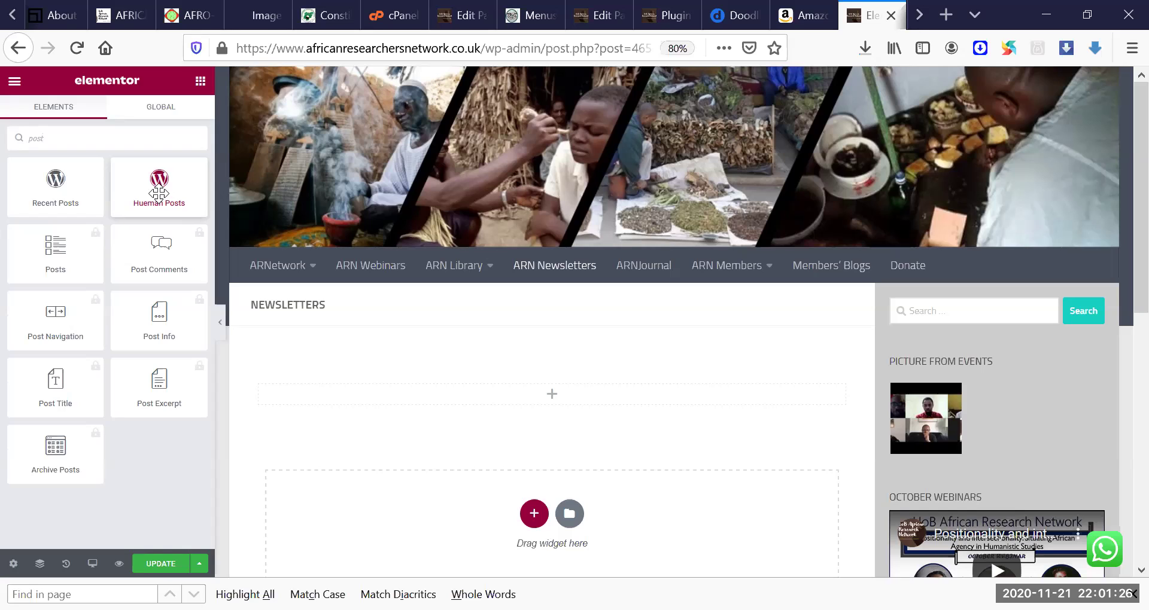
{"action": "left_click_drag", "start_coordinate": [198, 240], "coordinate": [533, 394]}
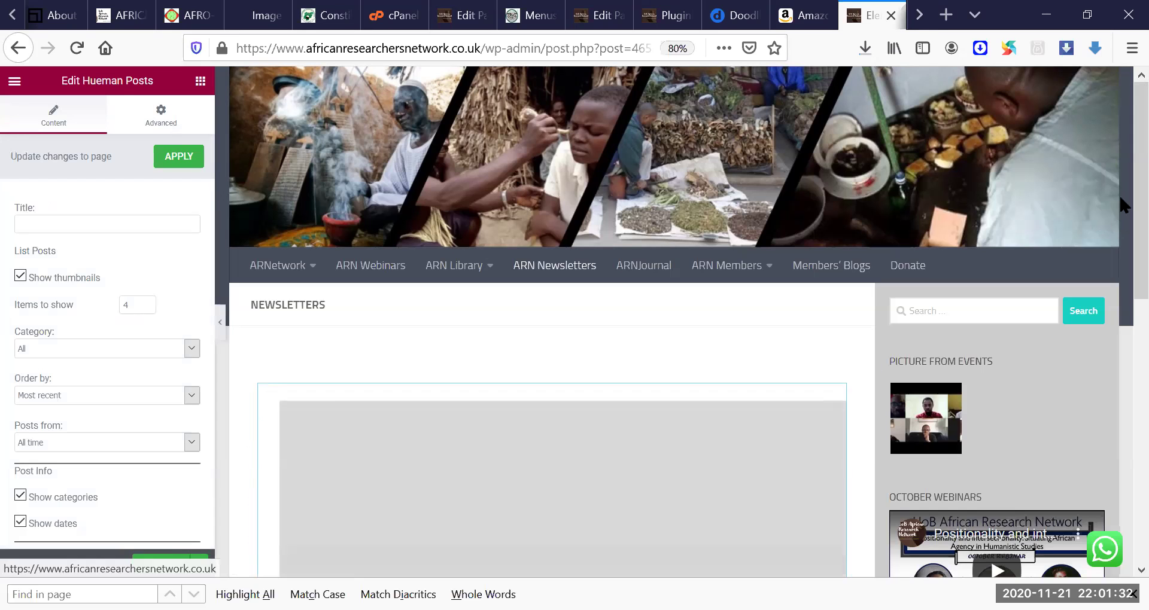
{"action": "scroll", "coordinate": [1120, 251], "scroll_direction": "down", "scroll_amount": 3}
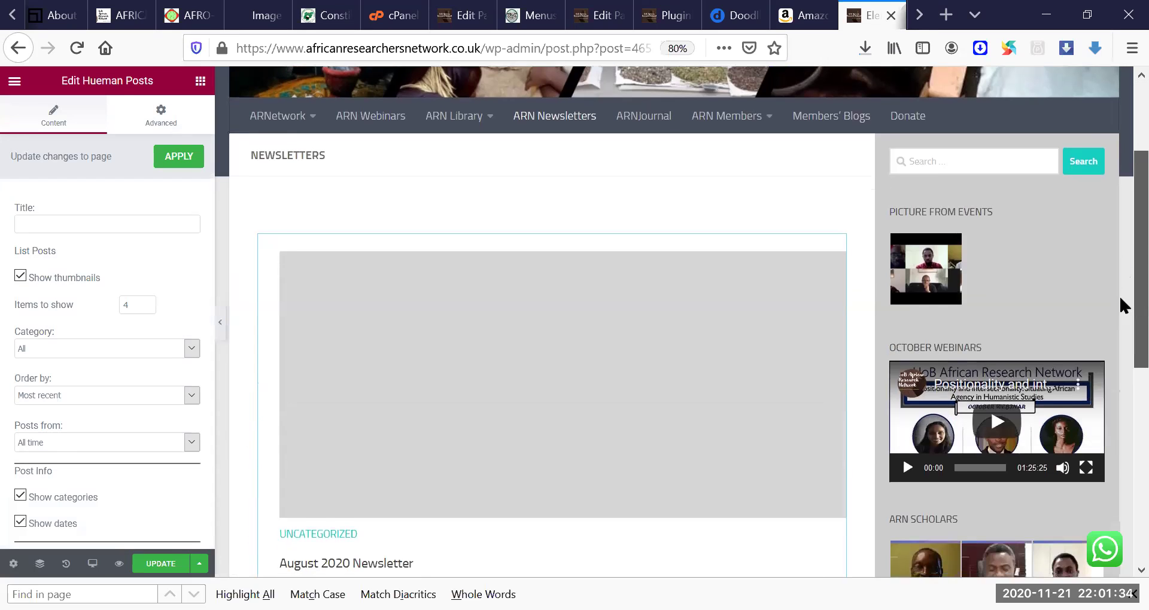
{"action": "scroll", "coordinate": [1120, 299], "scroll_direction": "down", "scroll_amount": 1}
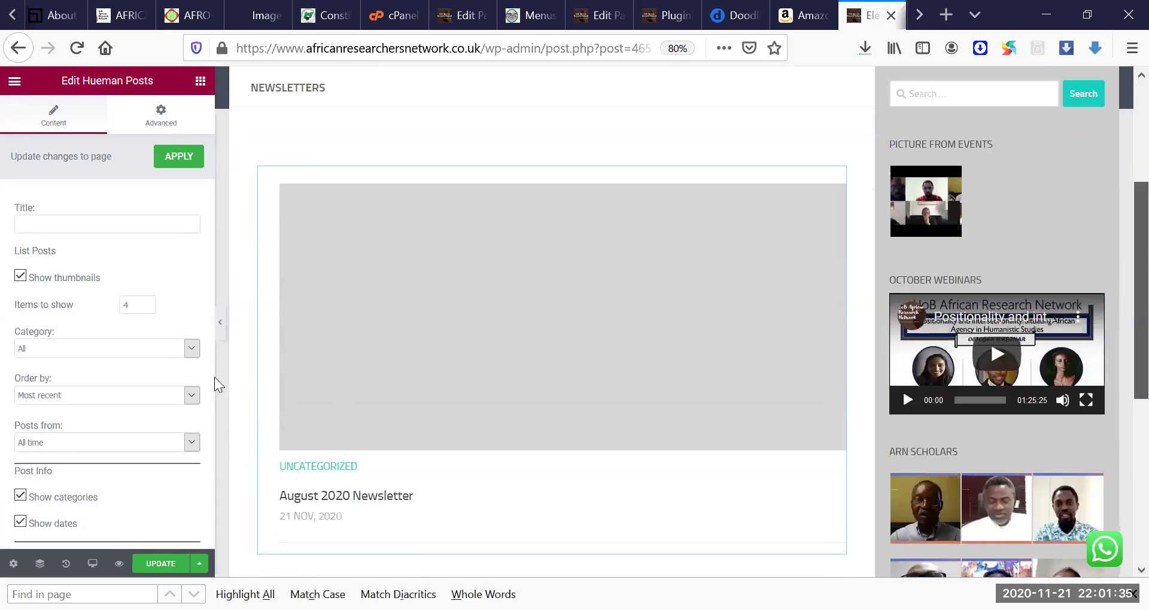
Step: Check the ordering options of the Hueman Posts widget and try displaying its posts without thumbnails
{"action": "left_click", "coordinate": [191, 397]}
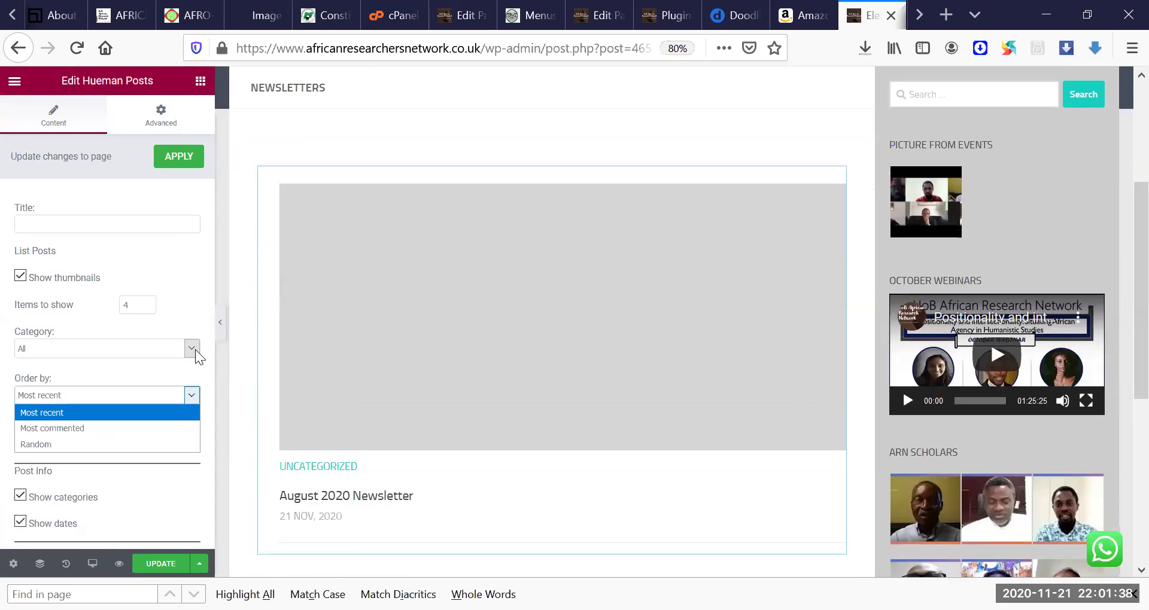
{"action": "left_click", "coordinate": [192, 396]}
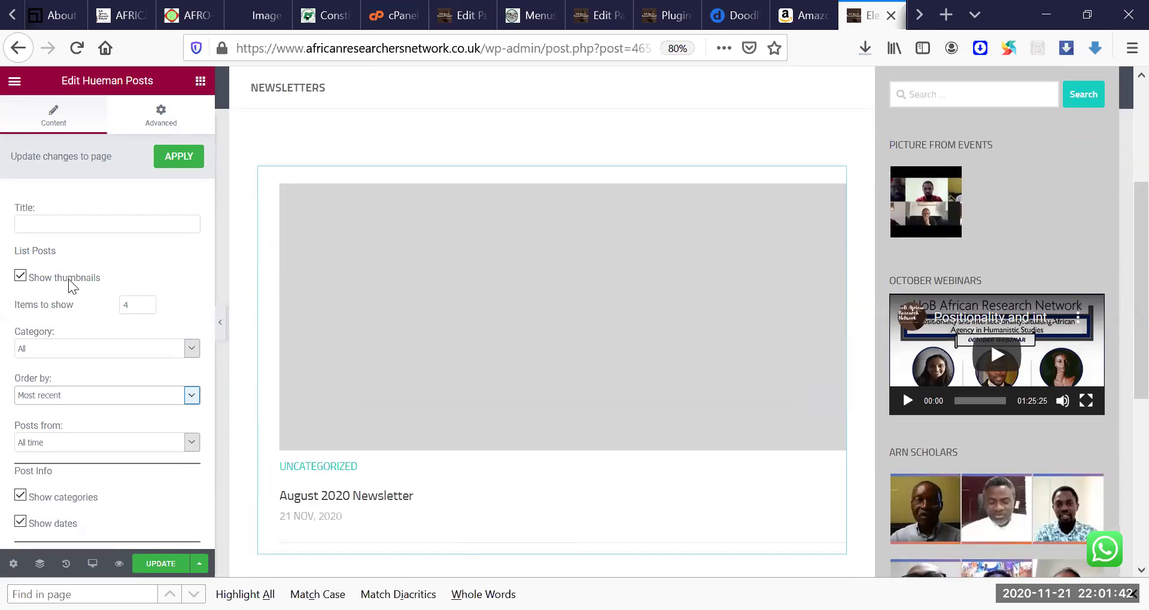
{"action": "left_click", "coordinate": [20, 276]}
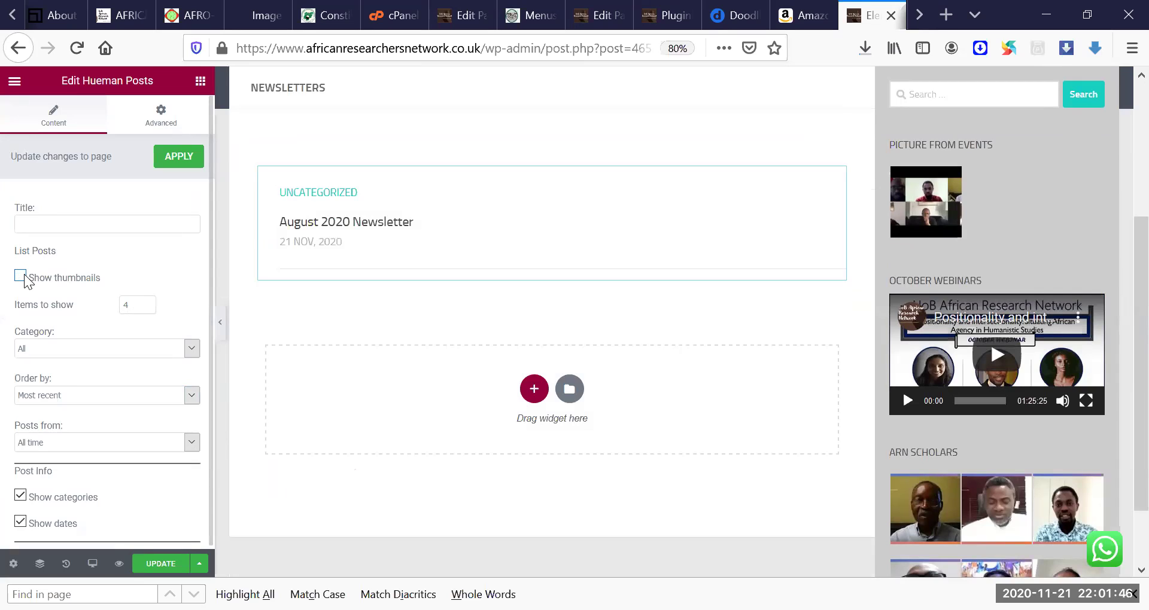
{"action": "left_click", "coordinate": [20, 277]}
Step: Title the Hueman Posts widget "African Reseachers in Post Covid Era"
{"action": "left_click", "coordinate": [82, 221]}
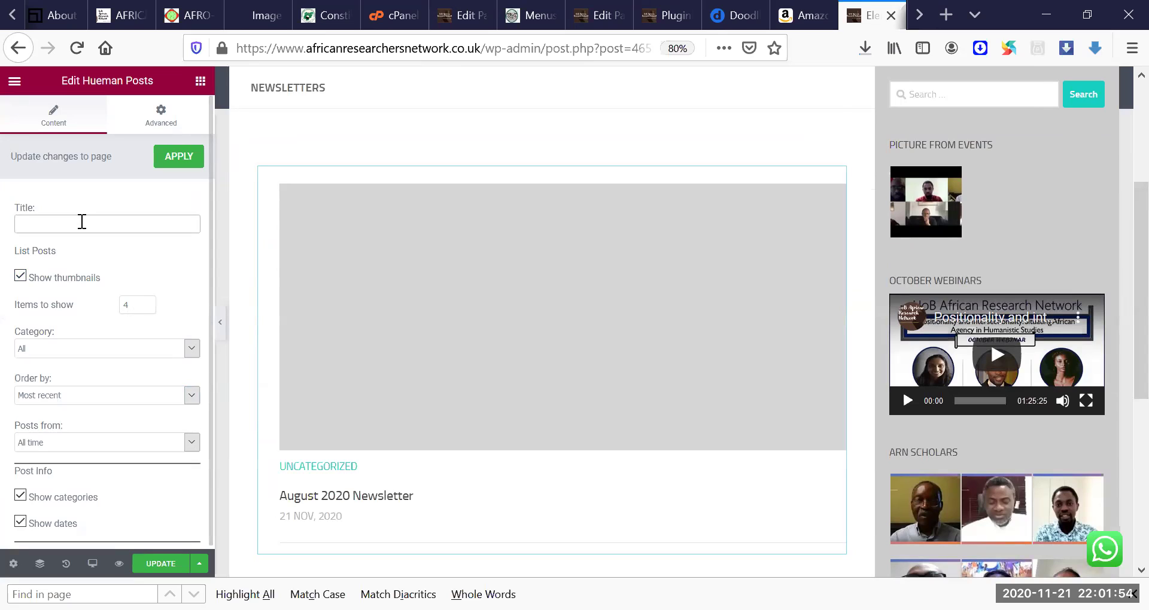
{"action": "type", "text": "African Reseachers in P"}
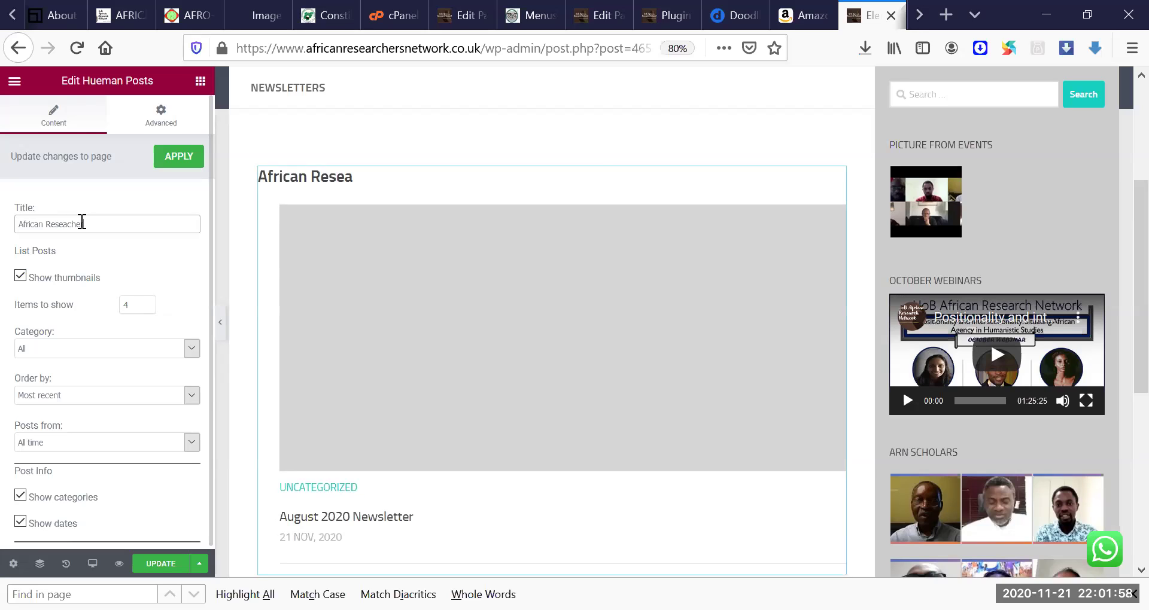
{"action": "type", "text": "ost"}
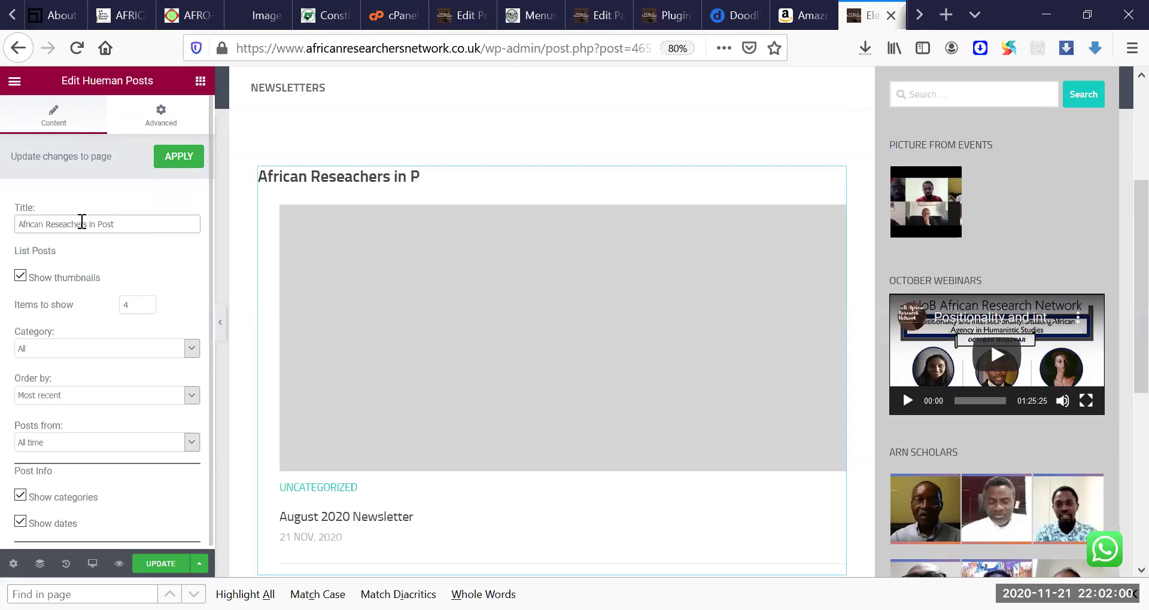
{"action": "type", "text": " Covid Era"}
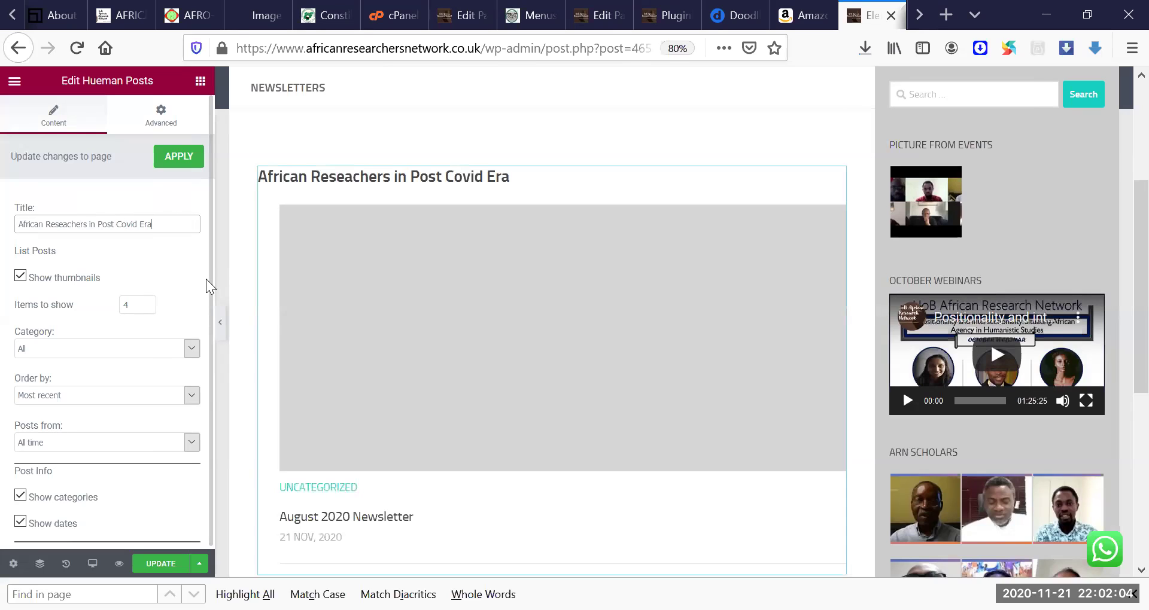
{"action": "left_click_drag", "start_coordinate": [211, 334], "coordinate": [186, 535]}
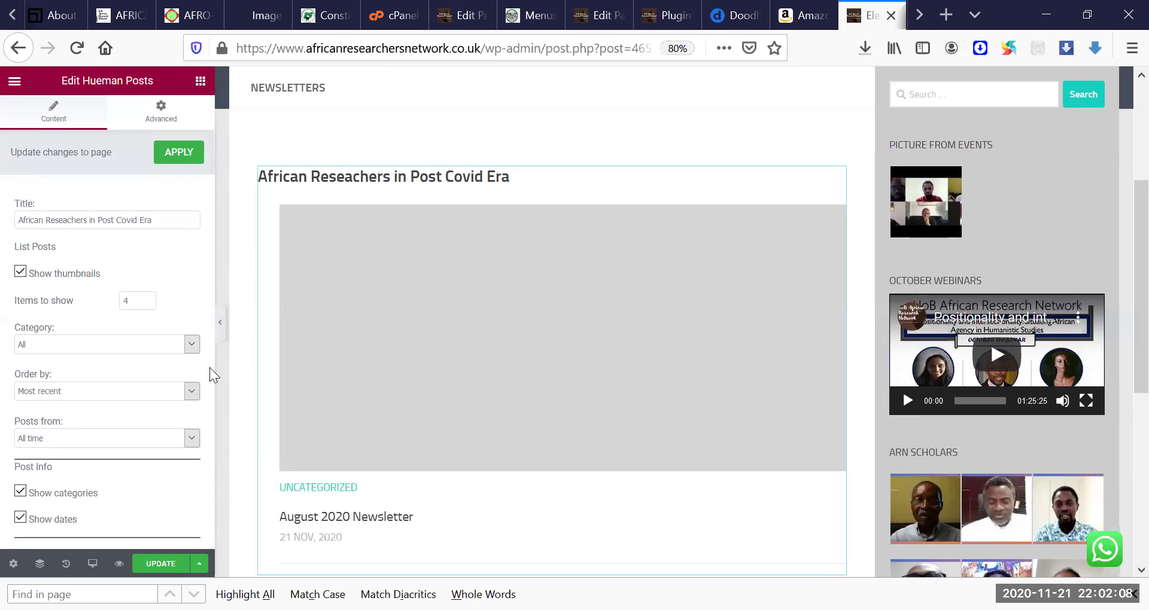
Step: Replace the Hueman Posts widget's title with "2020 NEWSLETTER" and apply the change to the page
{"action": "left_click_drag", "start_coordinate": [159, 217], "coordinate": [19, 217]}
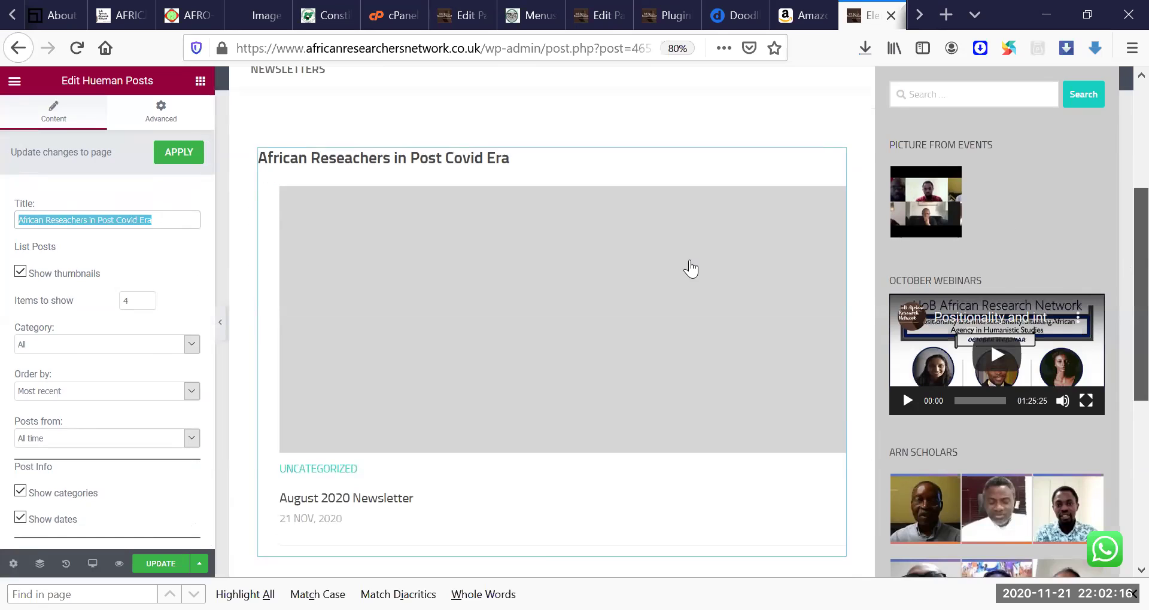
{"action": "scroll", "coordinate": [1119, 255], "scroll_direction": "down", "scroll_amount": 3}
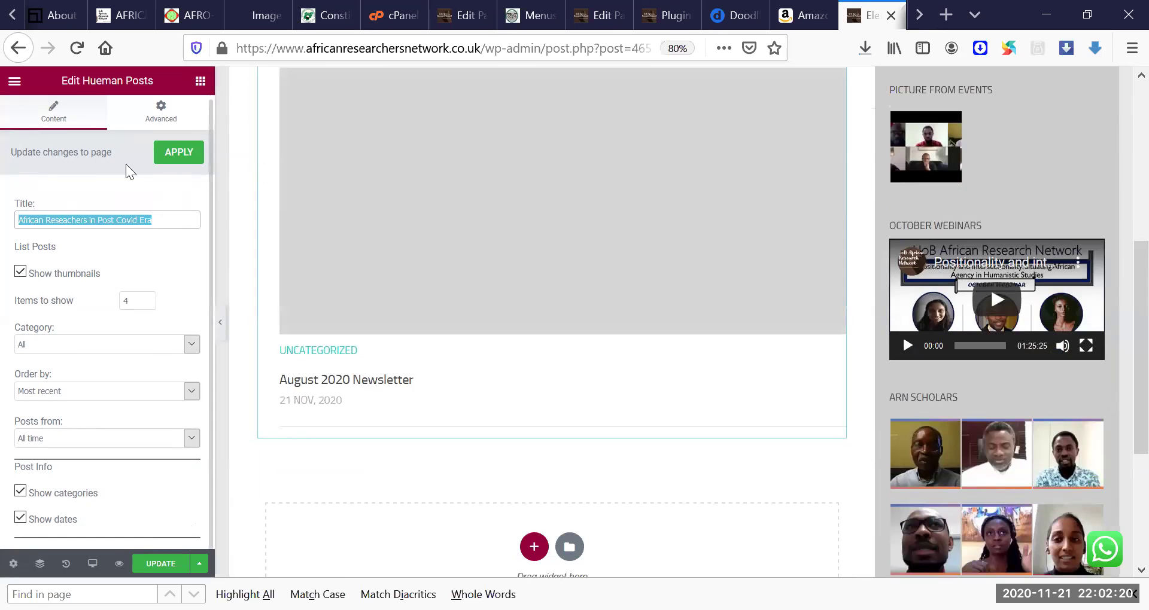
{"action": "key", "text": "BackSpace"}
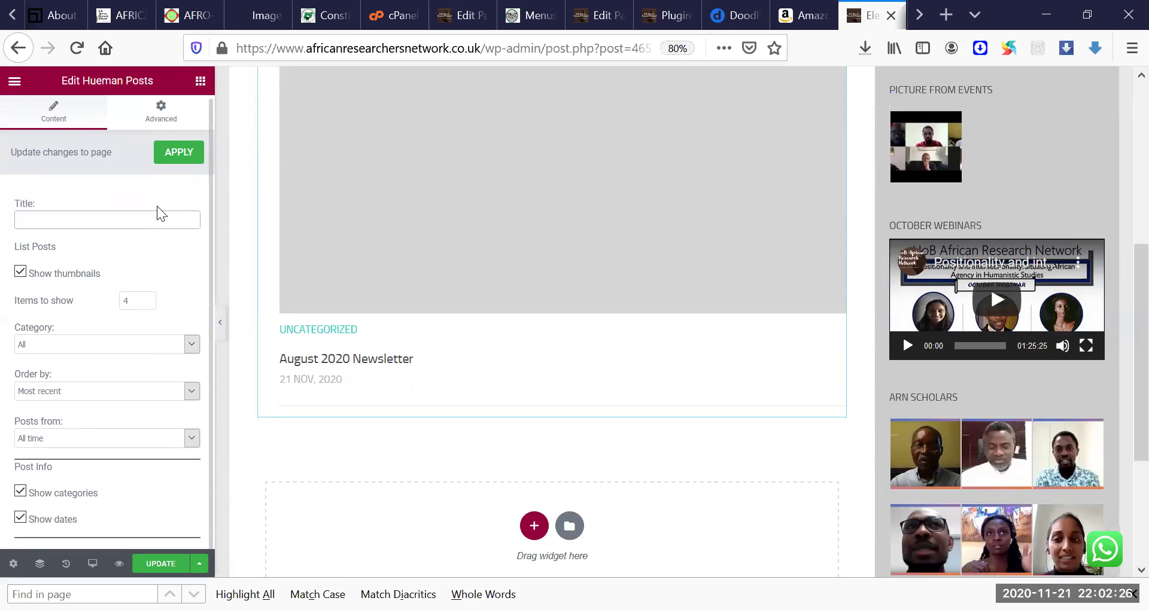
{"action": "type", "text": "202"}
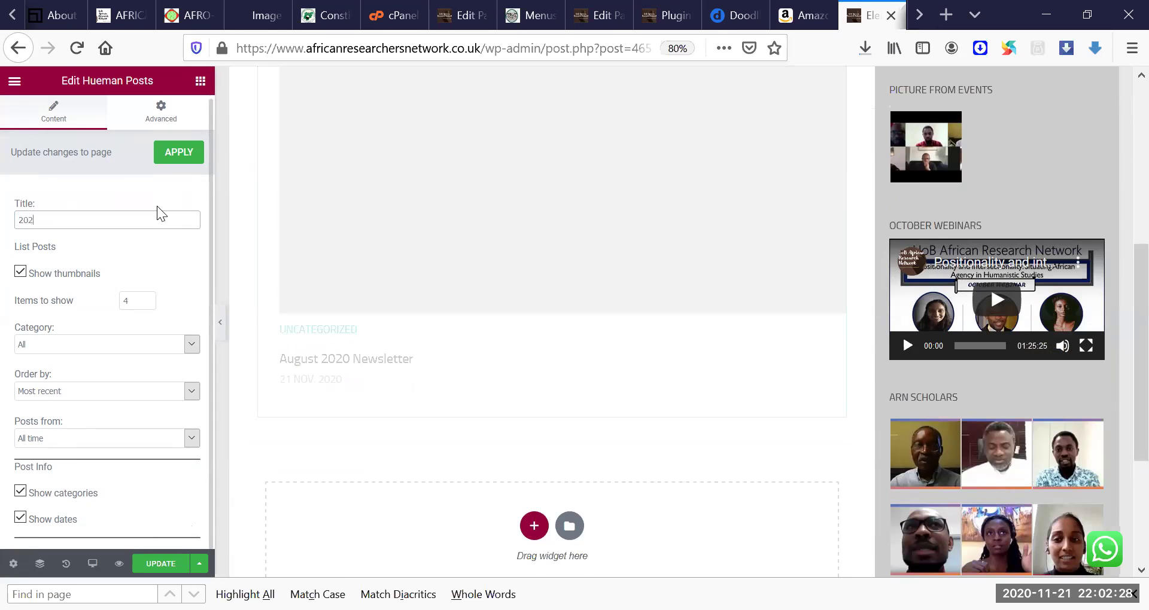
{"action": "type", "text": "0"}
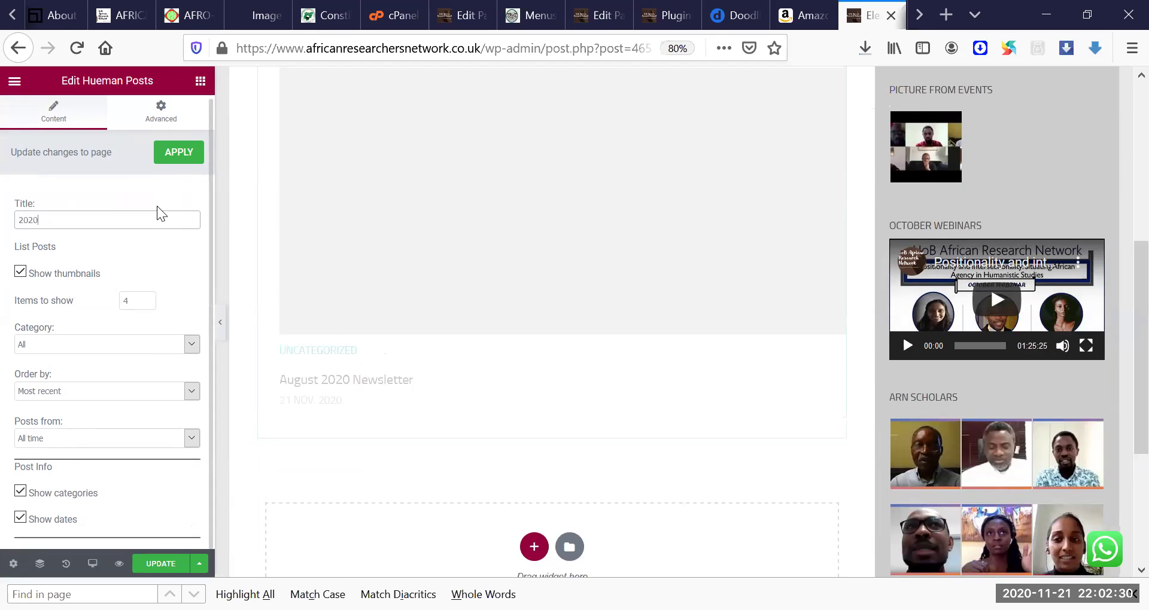
{"action": "type", "text": " NEWSLETTER"}
{"action": "left_click", "coordinate": [185, 154]}
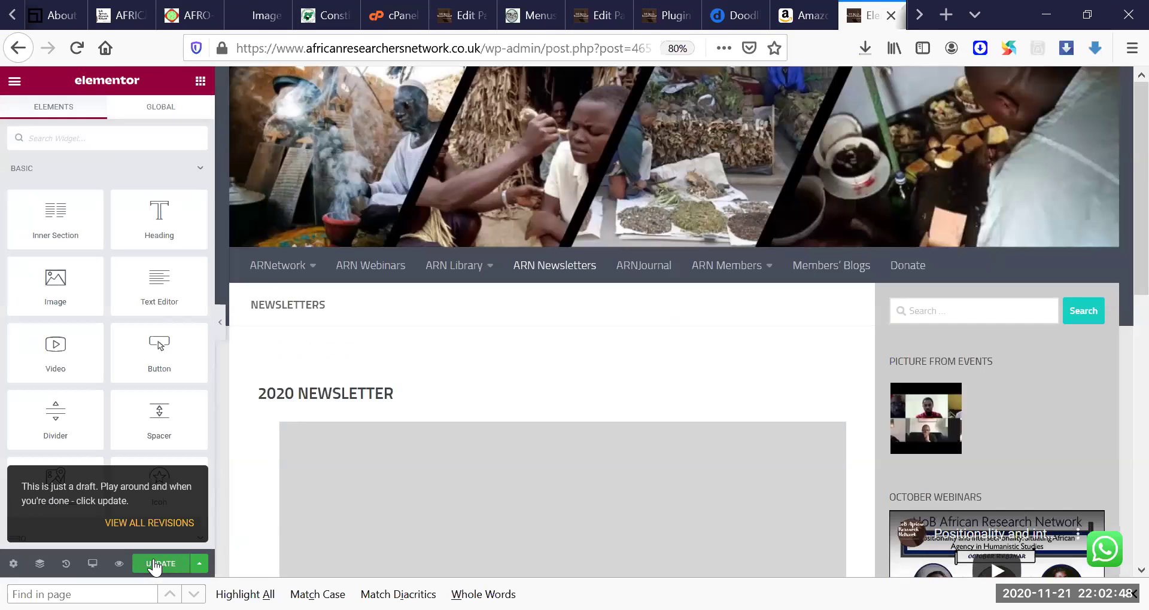
Step: Update the Newsletters page and exit Elementor to the page's WordPress edit screen
{"action": "left_click", "coordinate": [155, 563]}
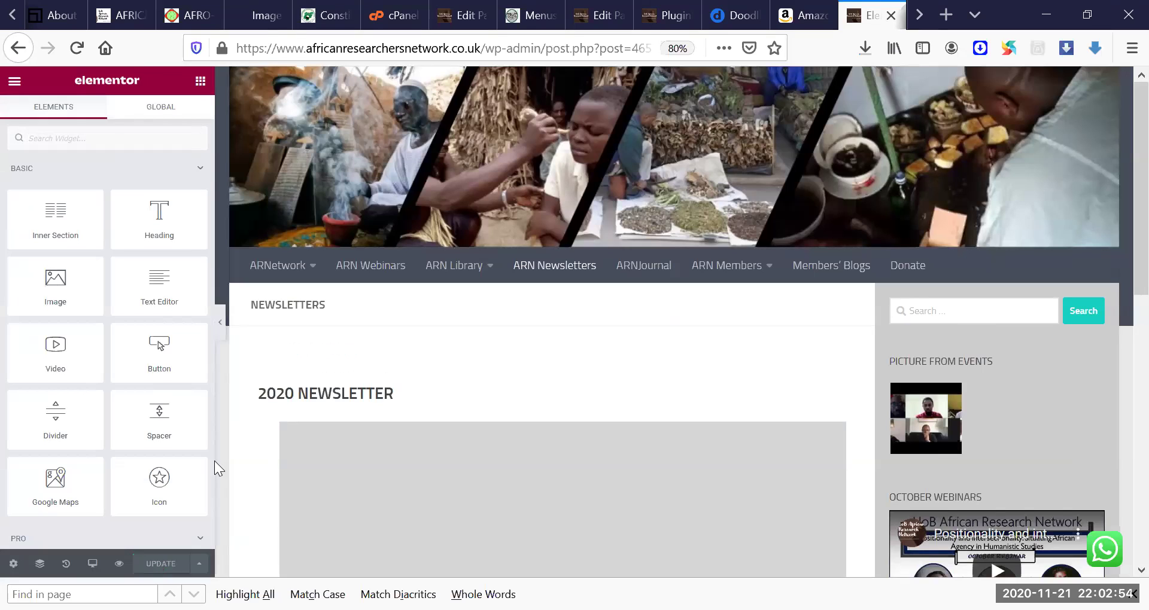
{"action": "left_click", "coordinate": [13, 82]}
{"action": "left_click", "coordinate": [62, 333]}
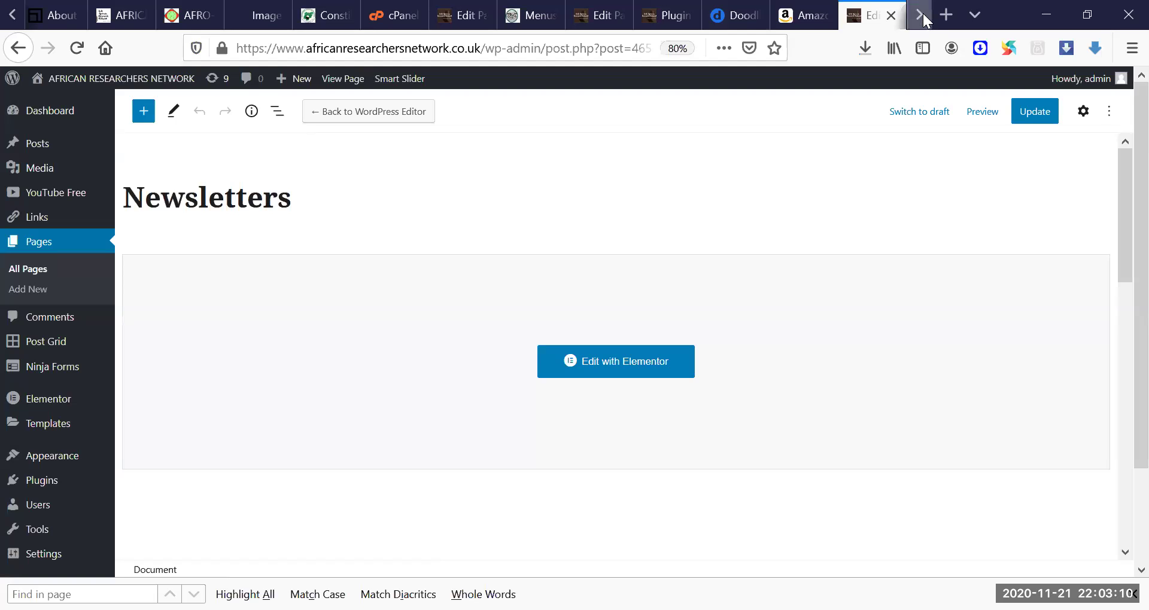
Step: Load the live African Researchers Network site in the browser tab showing saved logins and view its ARN Members page
{"action": "scroll", "coordinate": [895, 18], "scroll_direction": "down", "scroll_amount": 1}
{"action": "left_click", "coordinate": [890, 18]}
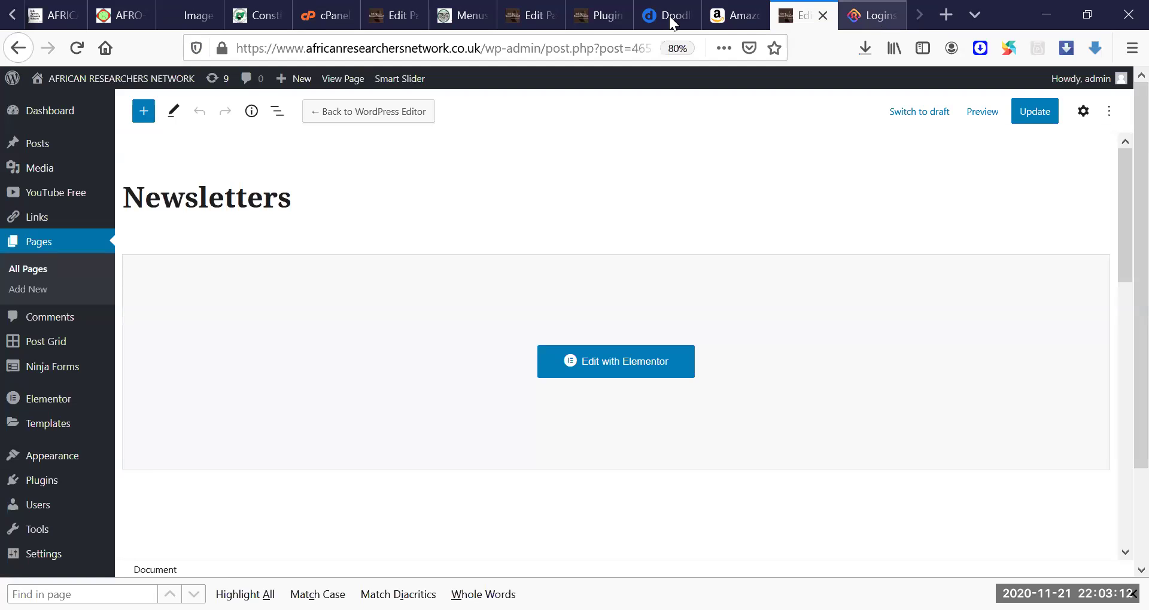
{"action": "left_click", "coordinate": [583, 37]}
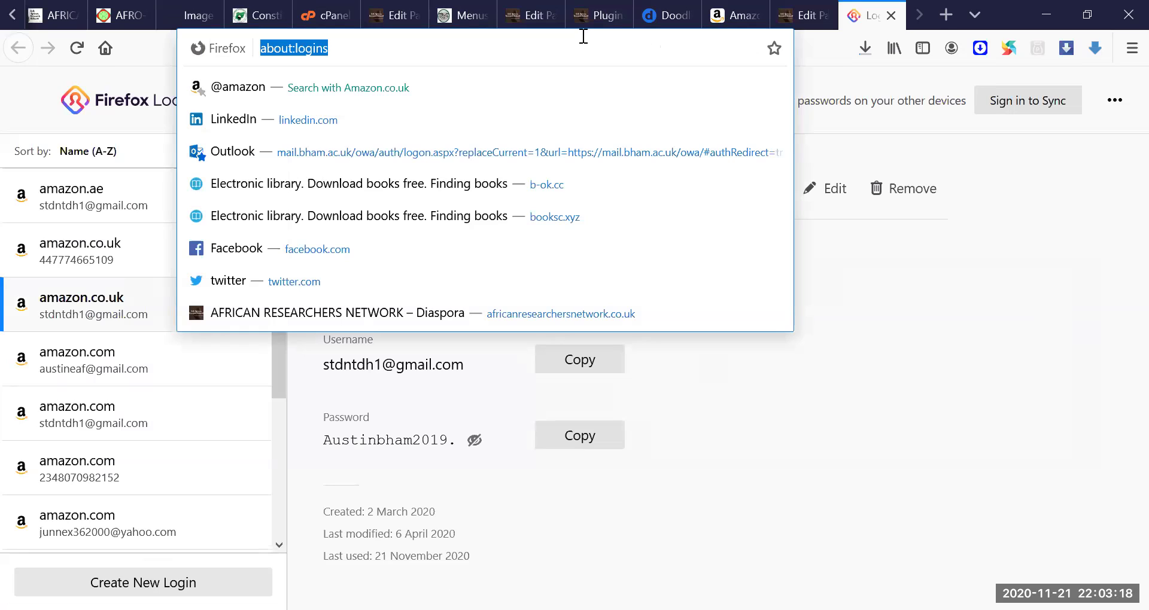
{"action": "type", "text": "AFR"}
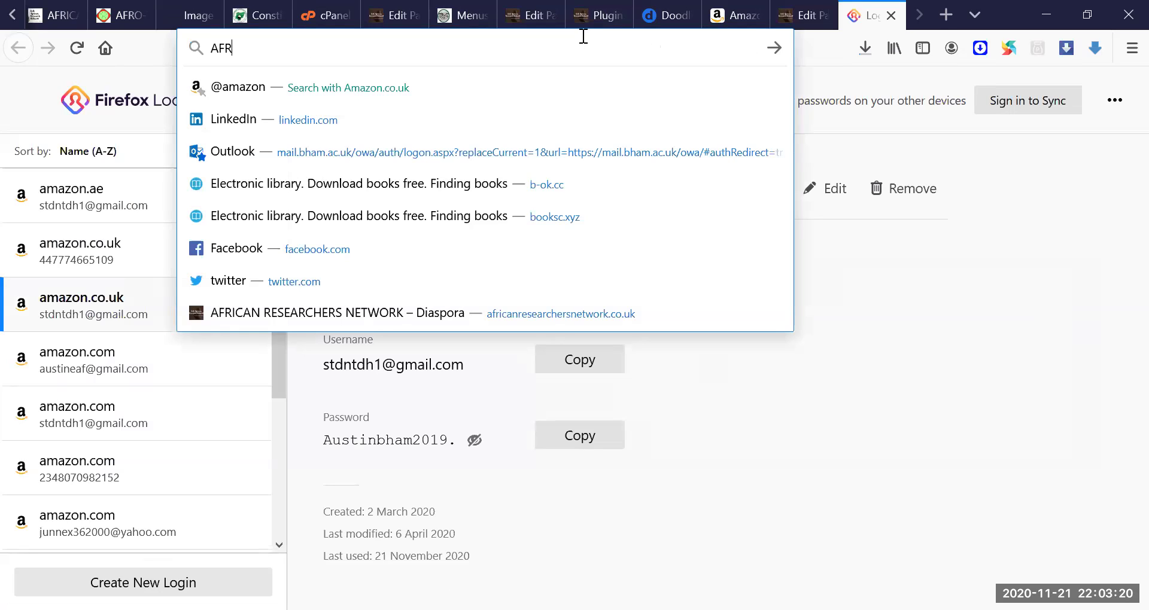
{"action": "key", "text": "Return"}
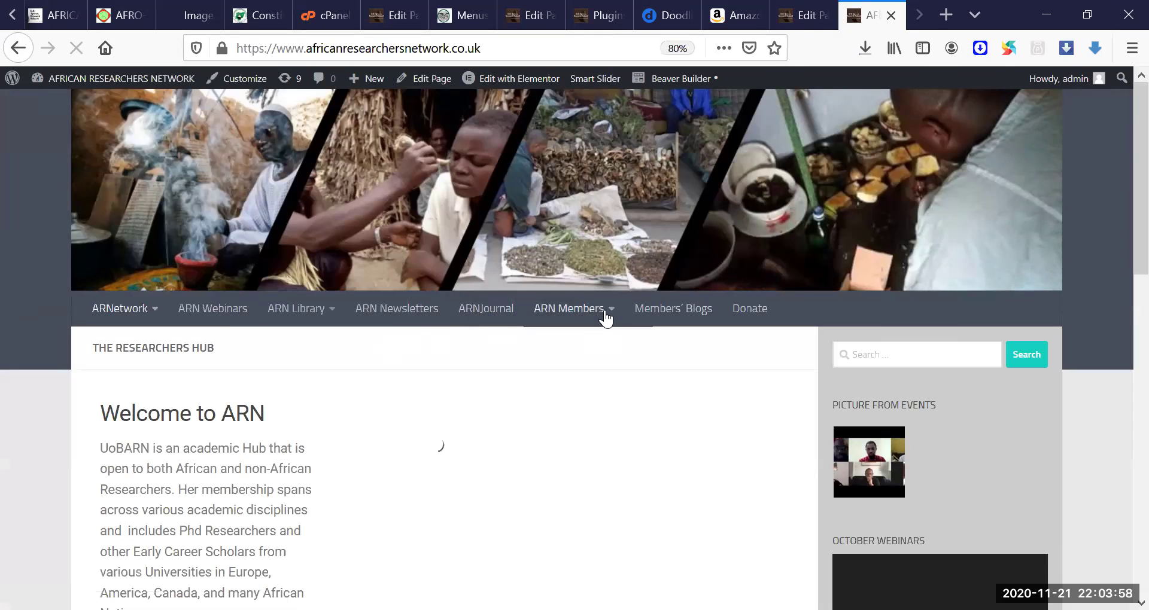
{"action": "mouse_move", "coordinate": [565, 358]}
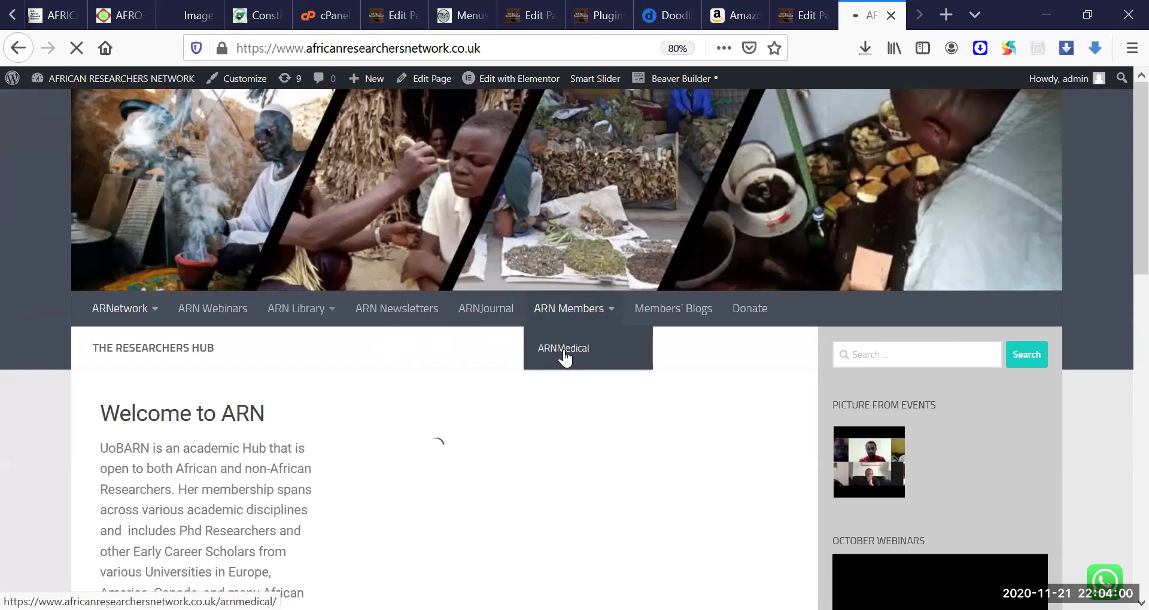
{"action": "left_click", "coordinate": [603, 319]}
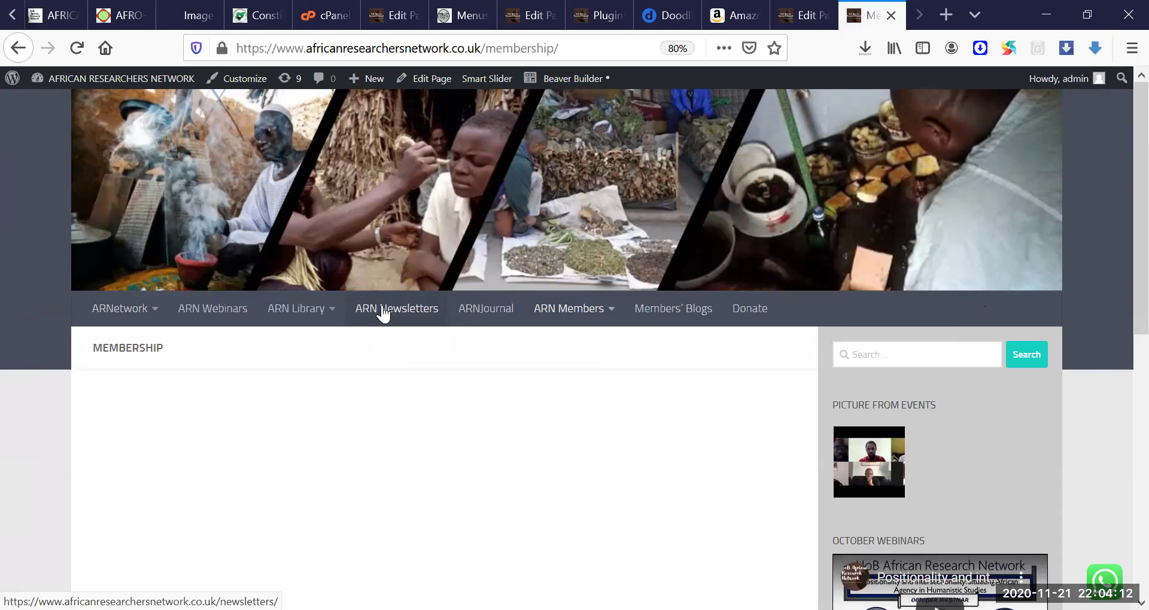
Step: Look through the open Afro-Think-It-Right, UoBARN and SlaveVoyages reference sites
{"action": "left_click", "coordinate": [109, 13]}
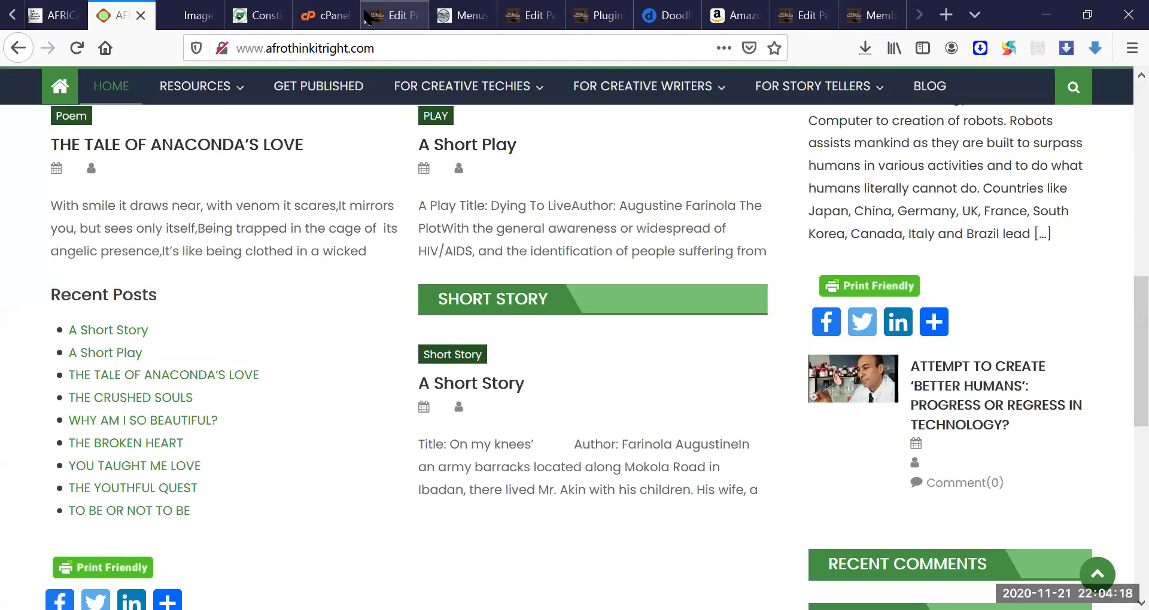
{"action": "left_click", "coordinate": [198, 21]}
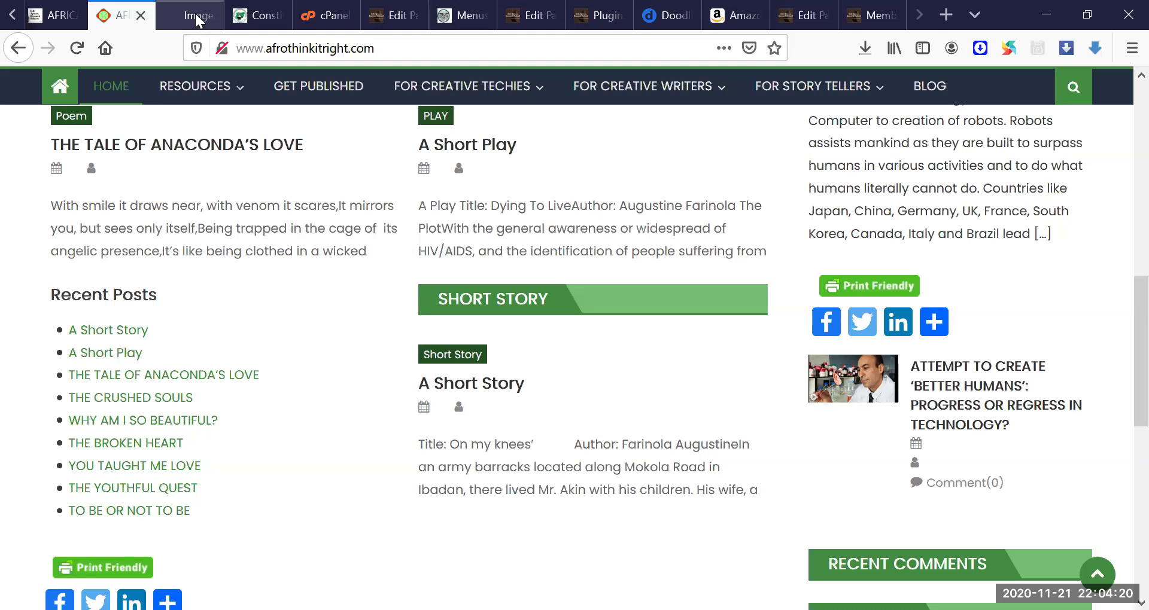
{"action": "left_click", "coordinate": [52, 15]}
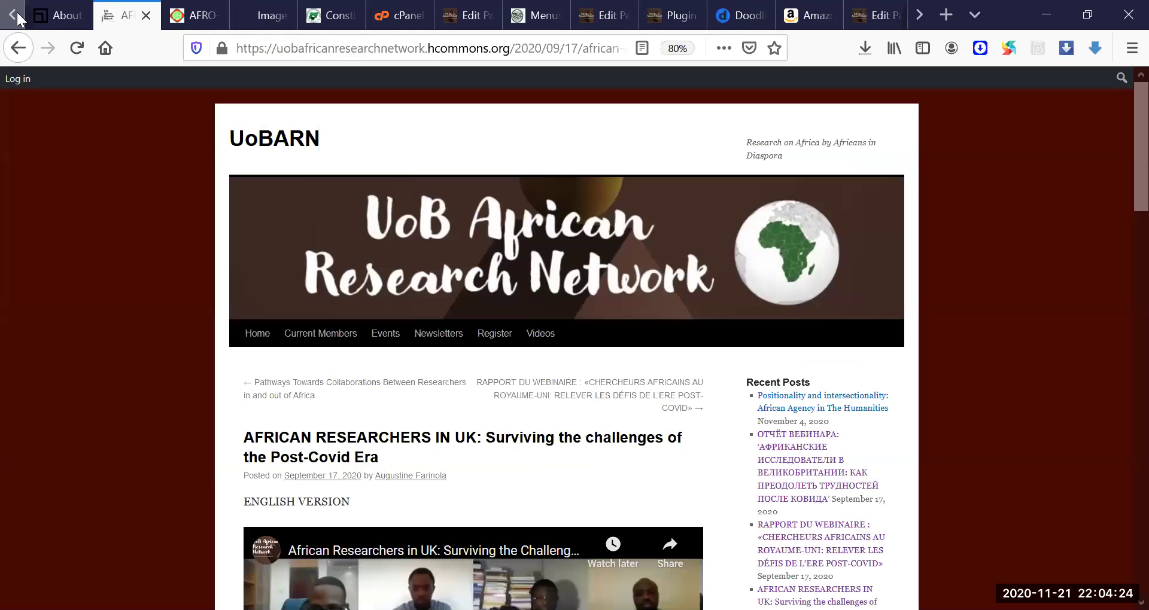
{"action": "left_click", "coordinate": [287, 12]}
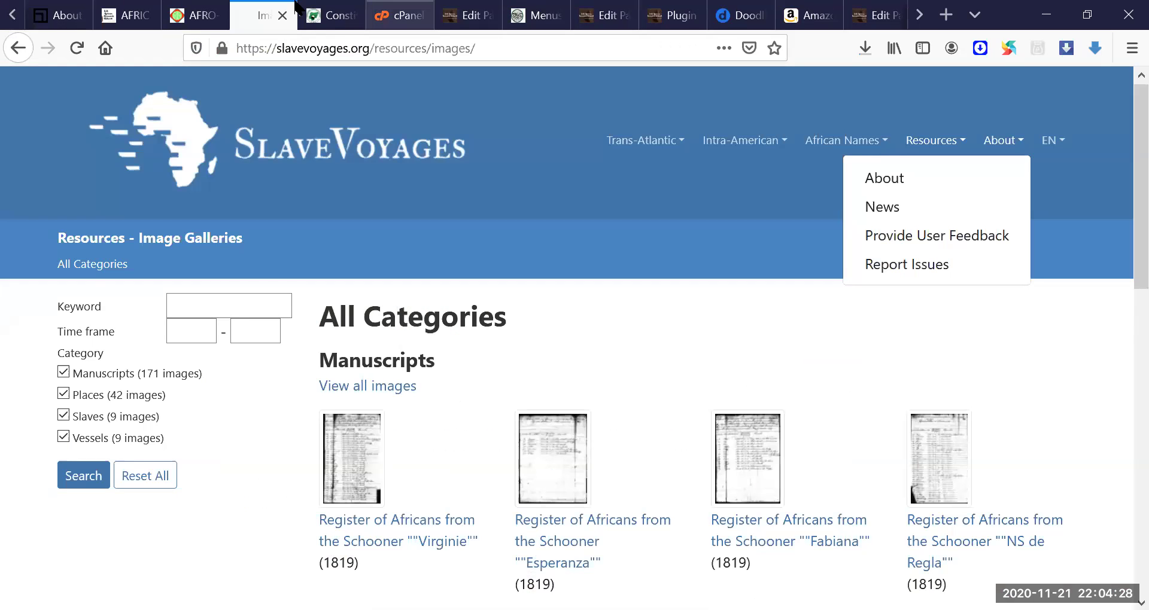
Step: Examine the post layout on the Afro-Think-It-Right home page and open its article "What Is the Future of AI Technology?"
{"action": "left_click", "coordinate": [192, 21]}
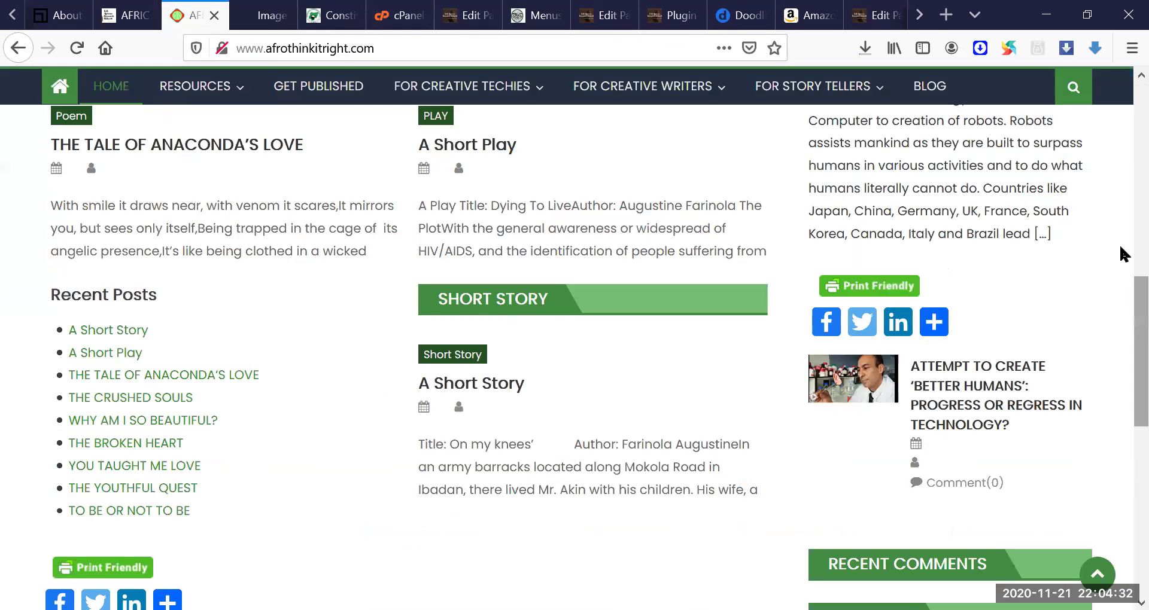
{"action": "scroll", "coordinate": [1122, 308], "scroll_direction": "up", "scroll_amount": 2}
{"action": "scroll", "coordinate": [124, 353], "scroll_direction": "down", "scroll_amount": 2}
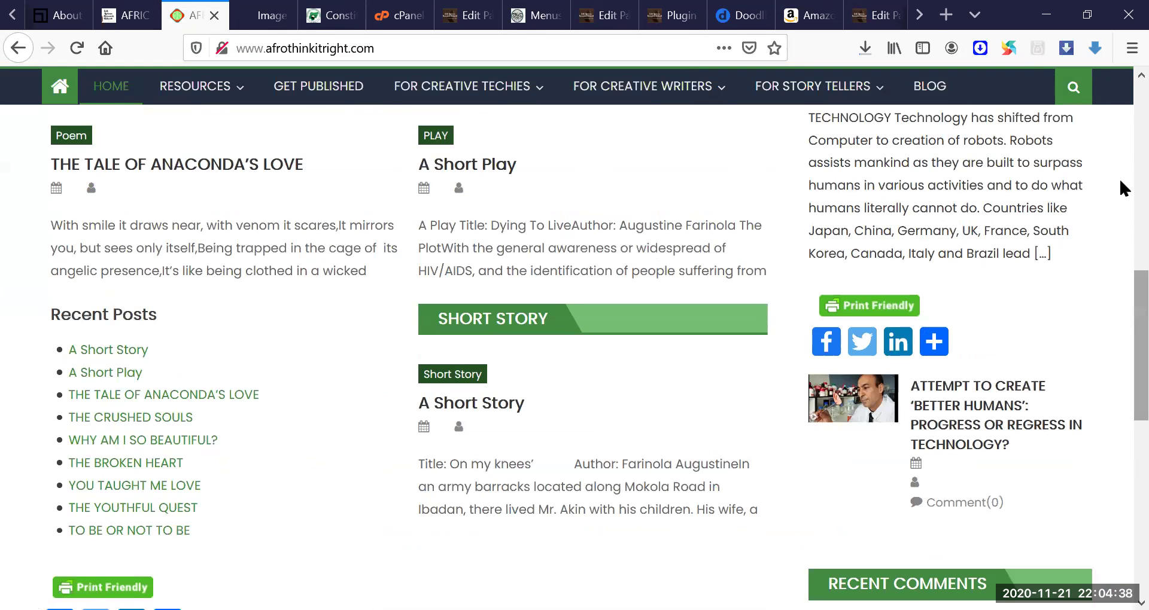
{"action": "scroll", "coordinate": [1120, 181], "scroll_direction": "up", "scroll_amount": 5}
{"action": "scroll", "coordinate": [1120, 179], "scroll_direction": "up", "scroll_amount": 4}
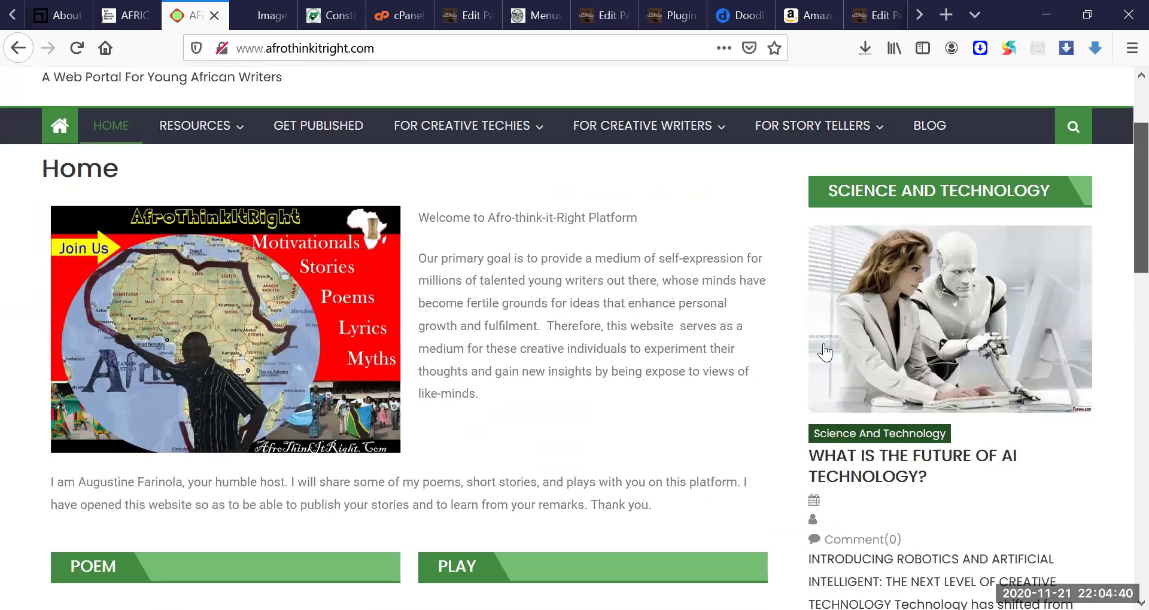
{"action": "scroll", "coordinate": [864, 380], "scroll_direction": "down", "scroll_amount": 2}
{"action": "left_click", "coordinate": [864, 380]}
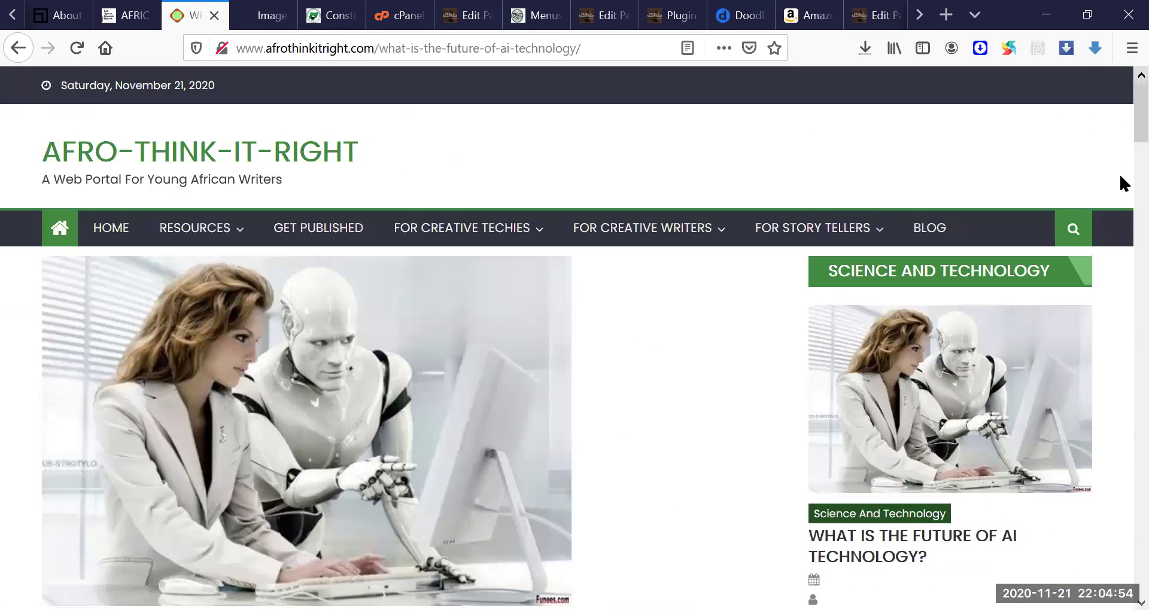
Step: Examine the layout of the AI technology article from its images through the author box and related articles to the reply form
{"action": "scroll", "coordinate": [1121, 180], "scroll_direction": "down", "scroll_amount": 6}
{"action": "scroll", "coordinate": [1120, 216], "scroll_direction": "down", "scroll_amount": 6}
{"action": "scroll", "coordinate": [1121, 299], "scroll_direction": "down", "scroll_amount": 6}
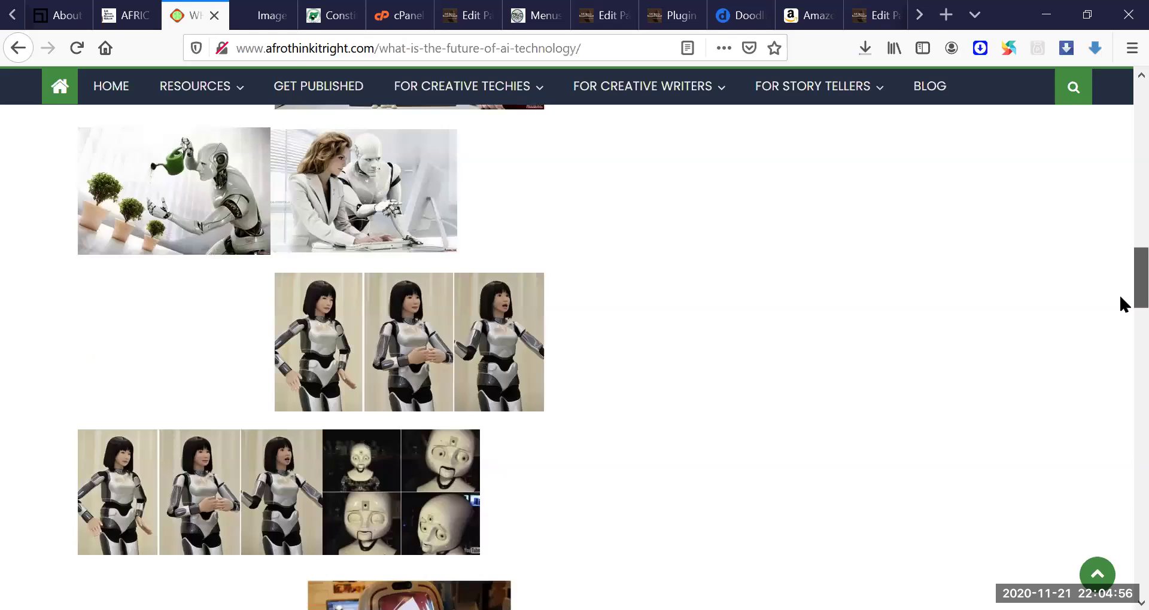
{"action": "scroll", "coordinate": [1120, 341], "scroll_direction": "down", "scroll_amount": 7}
{"action": "scroll", "coordinate": [1119, 369], "scroll_direction": "down", "scroll_amount": 5}
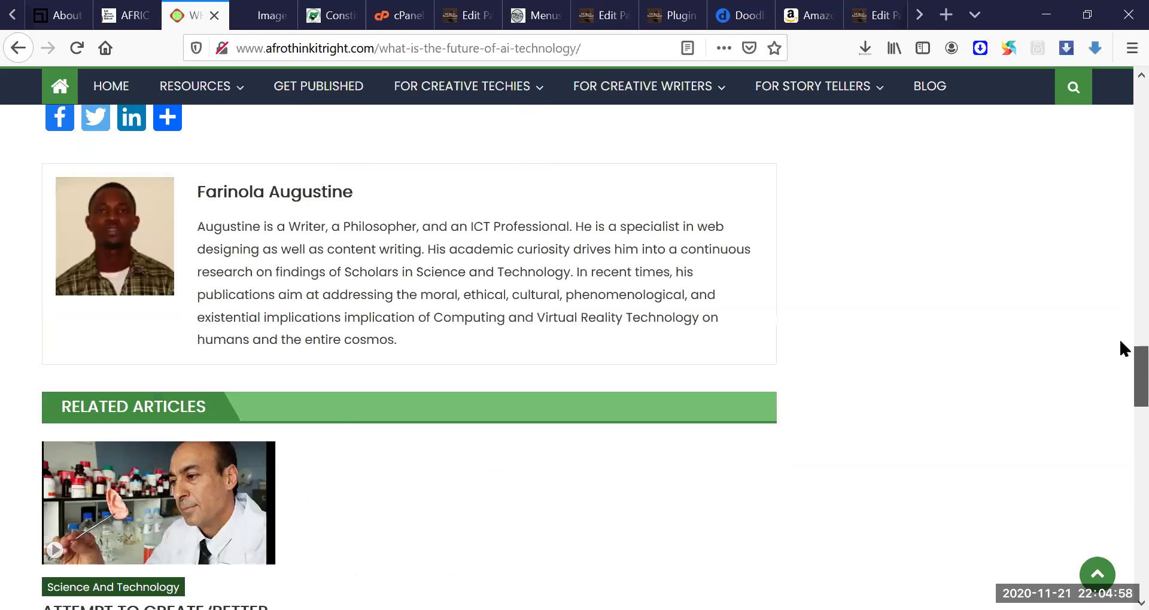
{"action": "scroll", "coordinate": [24, 342], "scroll_direction": "up", "scroll_amount": 3}
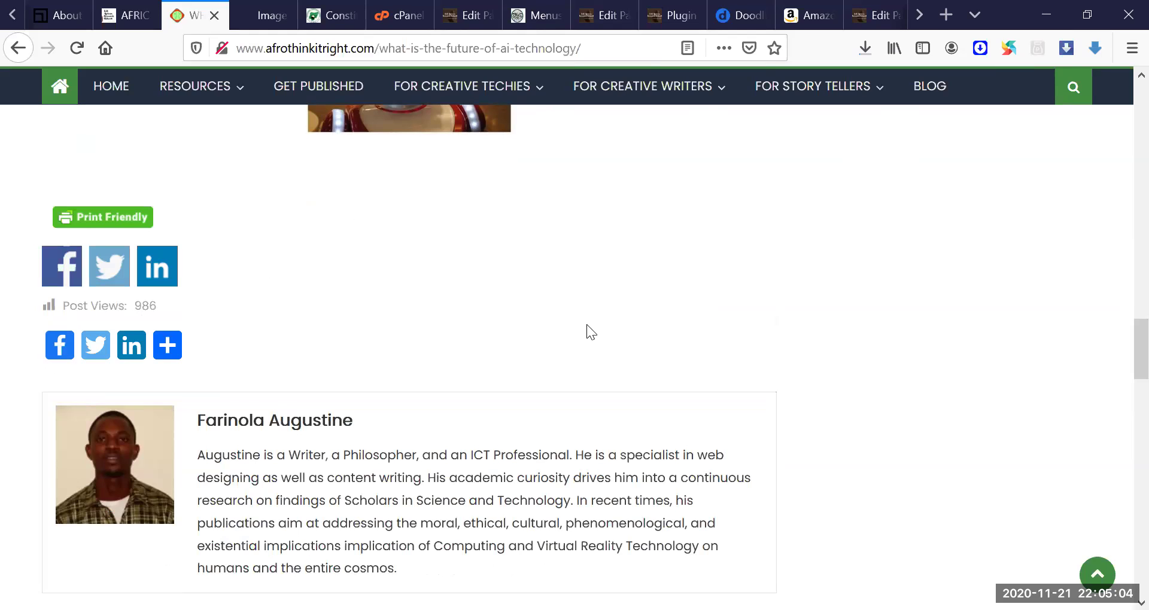
{"action": "scroll", "coordinate": [1119, 384], "scroll_direction": "down", "scroll_amount": 5}
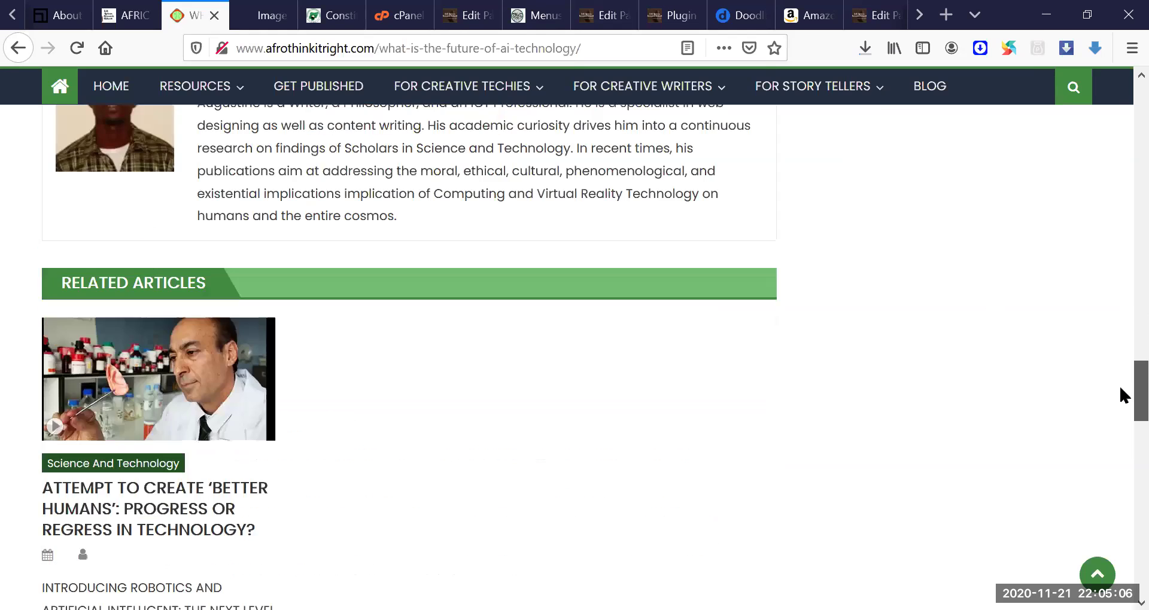
{"action": "scroll", "coordinate": [1118, 299], "scroll_direction": "down", "scroll_amount": 5}
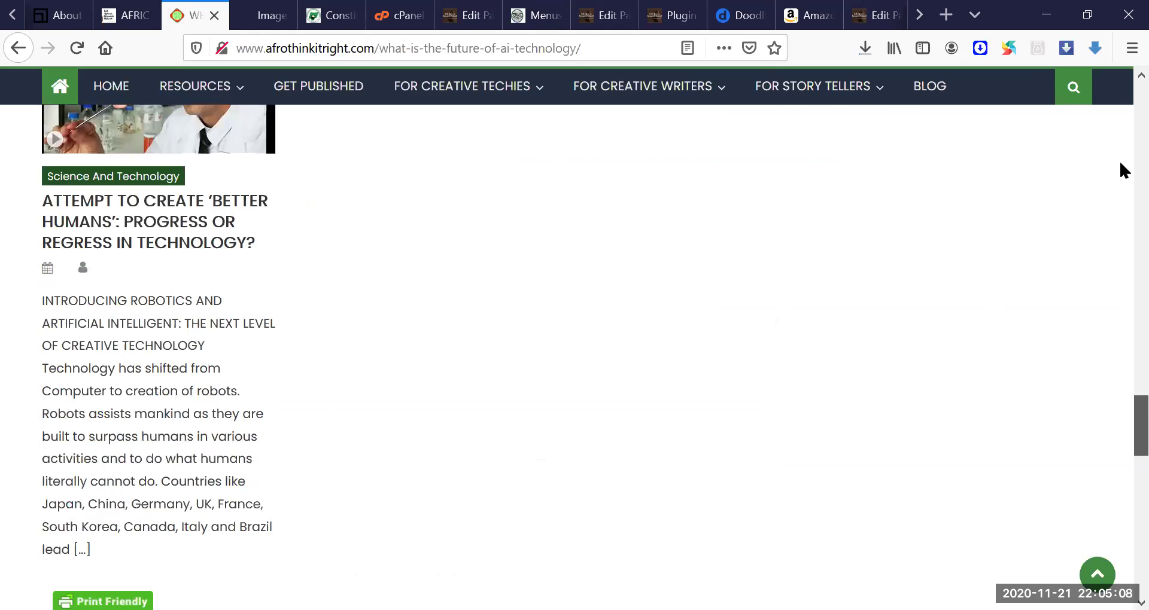
{"action": "scroll", "coordinate": [1118, 167], "scroll_direction": "up", "scroll_amount": 10}
{"action": "scroll", "coordinate": [1119, 136], "scroll_direction": "down", "scroll_amount": 3}
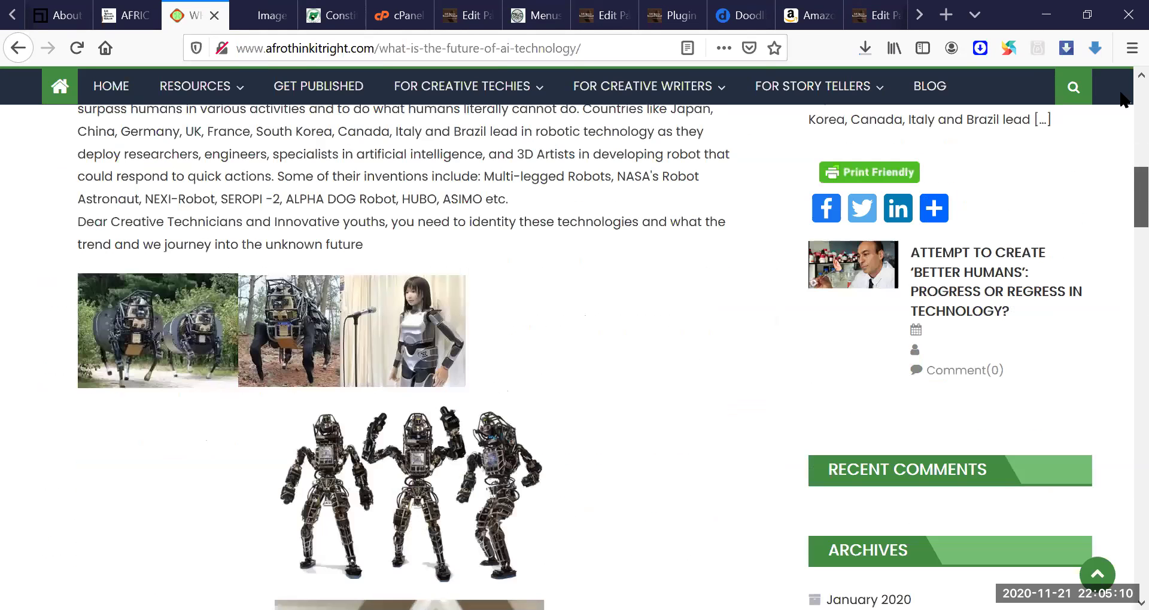
{"action": "scroll", "coordinate": [1120, 179], "scroll_direction": "up", "scroll_amount": 8}
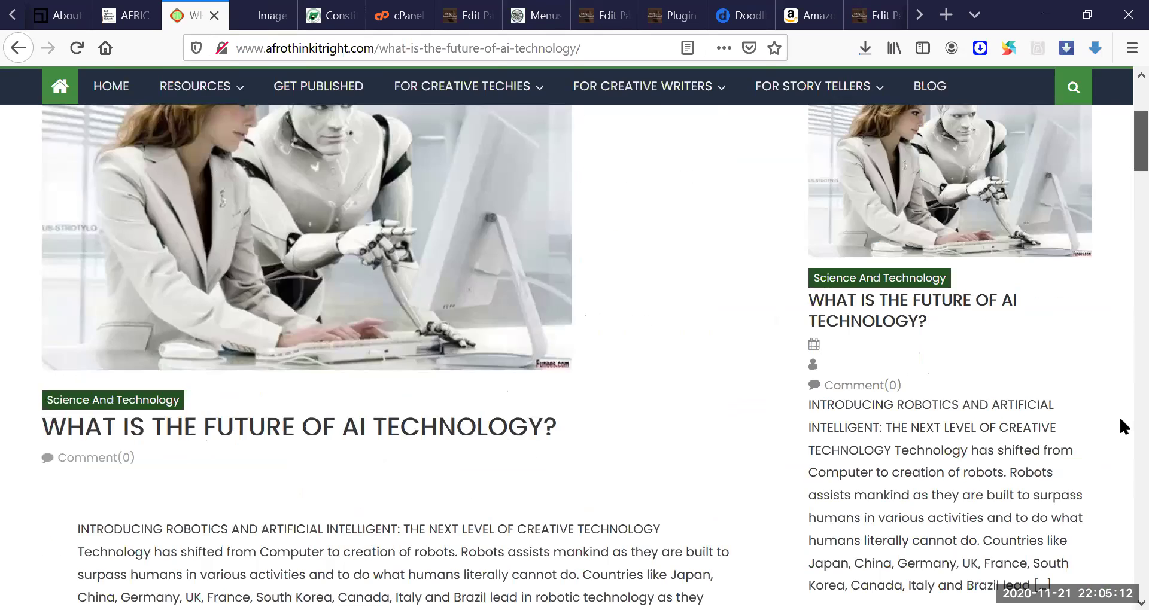
{"action": "scroll", "coordinate": [1120, 371], "scroll_direction": "down", "scroll_amount": 20}
{"action": "scroll", "coordinate": [1118, 450], "scroll_direction": "down", "scroll_amount": 1}
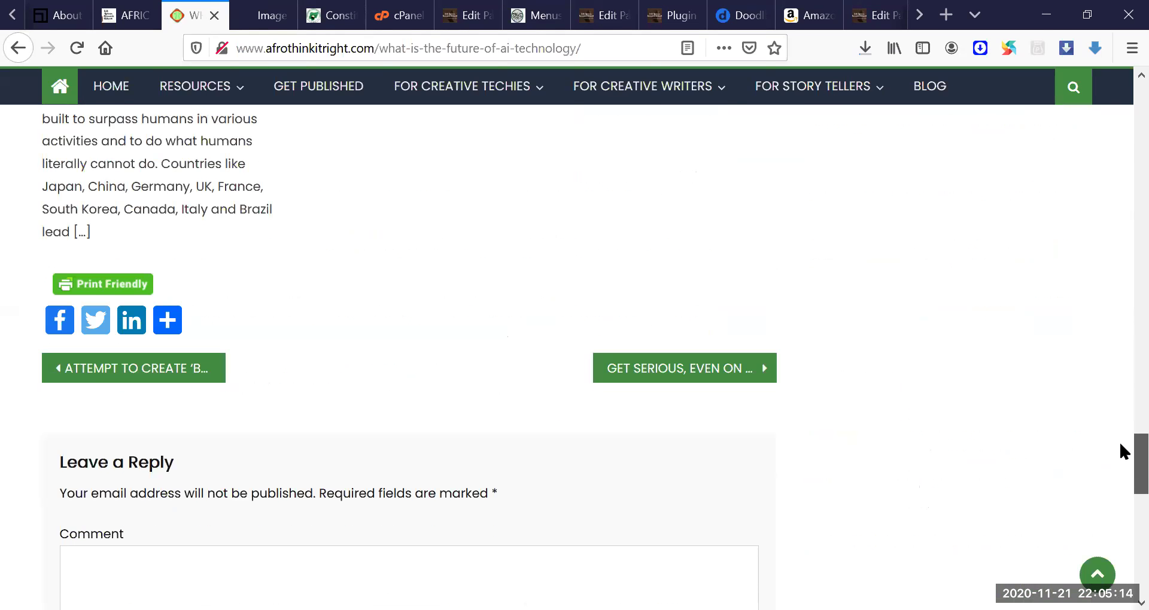
{"action": "scroll", "coordinate": [383, 341], "scroll_direction": "down", "scroll_amount": 4}
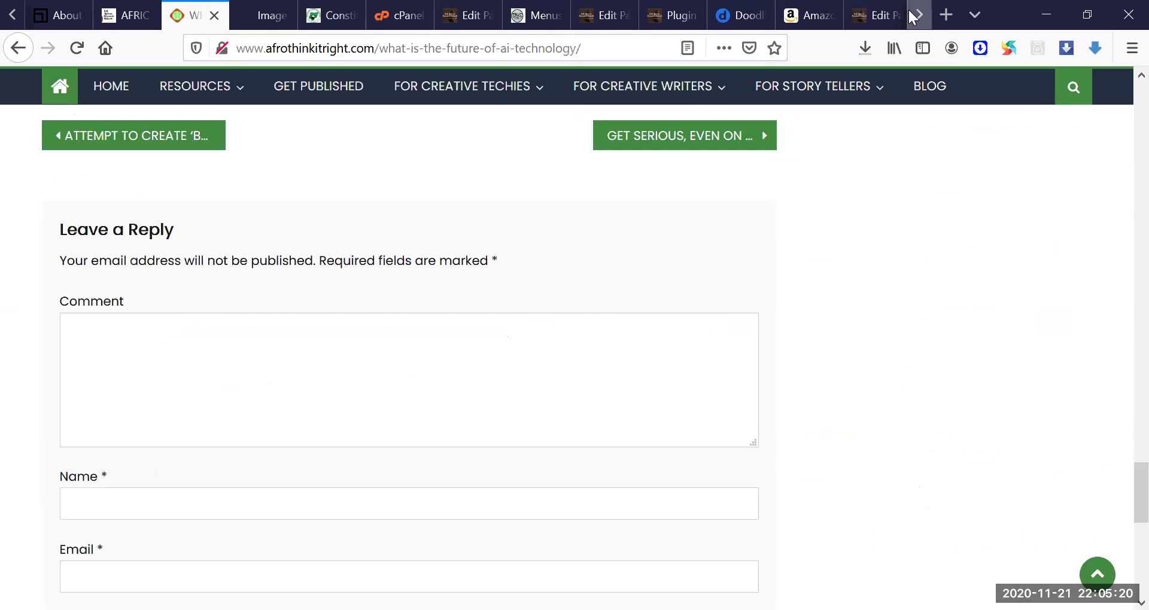
{"action": "scroll", "coordinate": [876, 17], "scroll_direction": "down", "scroll_amount": 1}
Step: View the live African Researchers Network Newsletters page, check its August 2020 Newsletter post, and return to the Newsletters page
{"action": "left_click", "coordinate": [877, 17]}
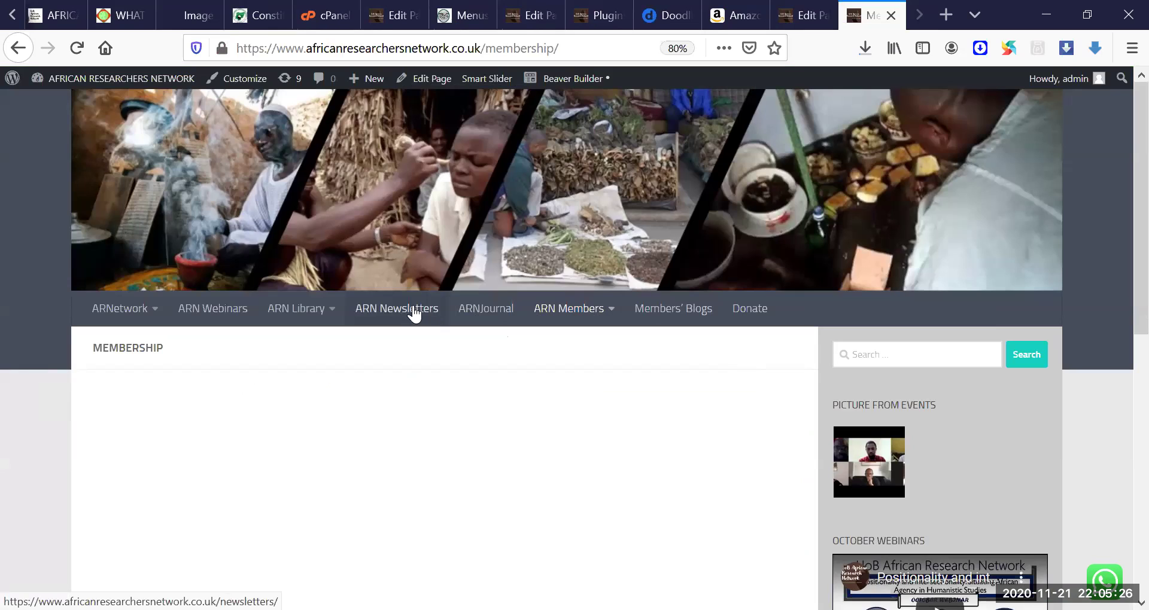
{"action": "left_click", "coordinate": [413, 313]}
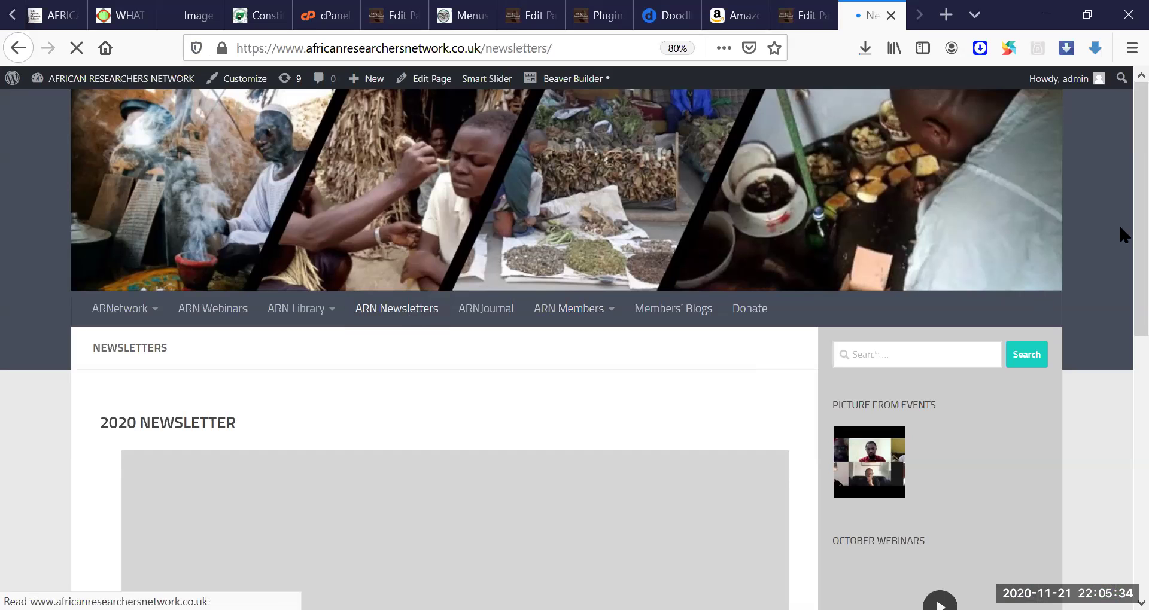
{"action": "scroll", "coordinate": [1121, 317], "scroll_direction": "down", "scroll_amount": 5}
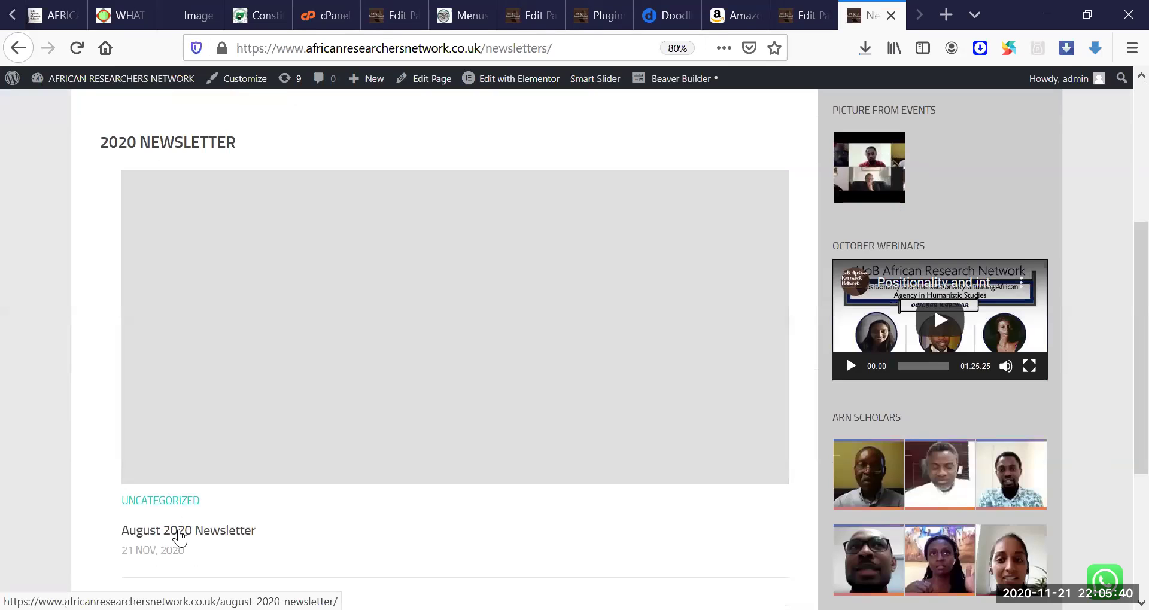
{"action": "left_click", "coordinate": [181, 531]}
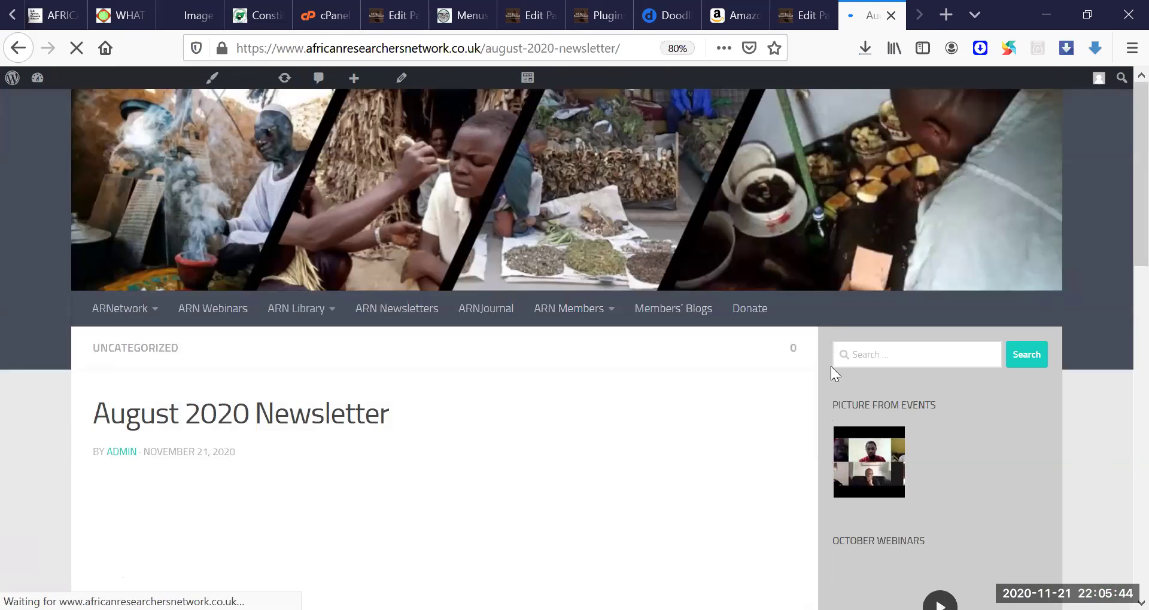
{"action": "scroll", "coordinate": [1120, 246], "scroll_direction": "down", "scroll_amount": 2}
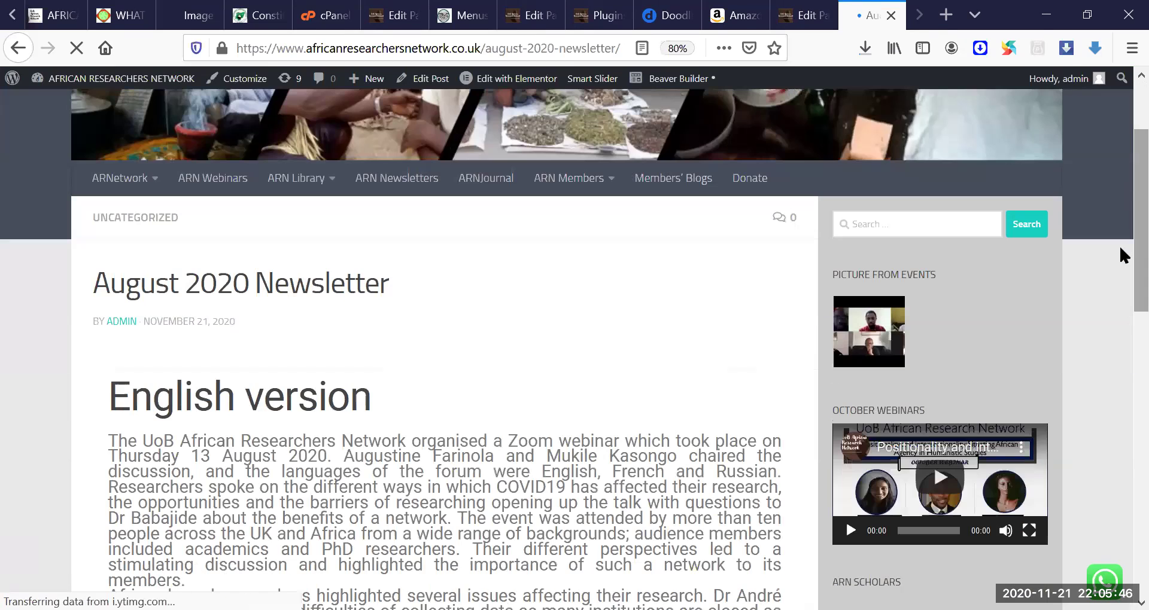
{"action": "scroll", "coordinate": [1123, 180], "scroll_direction": "down", "scroll_amount": 3}
{"action": "scroll", "coordinate": [1124, 155], "scroll_direction": "up", "scroll_amount": 5}
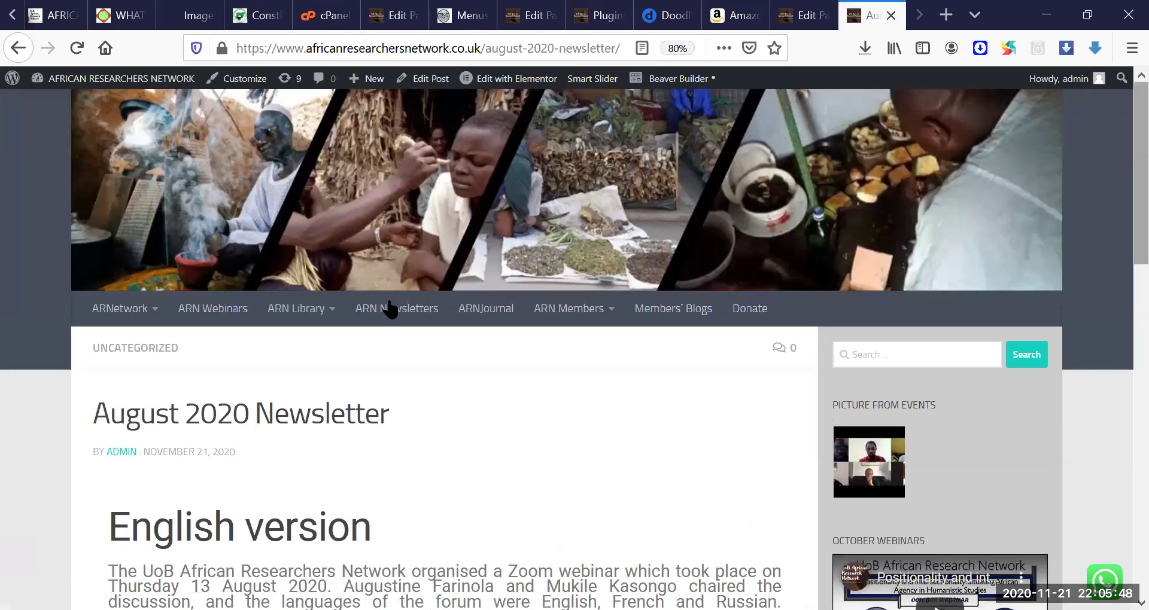
{"action": "left_click", "coordinate": [394, 310]}
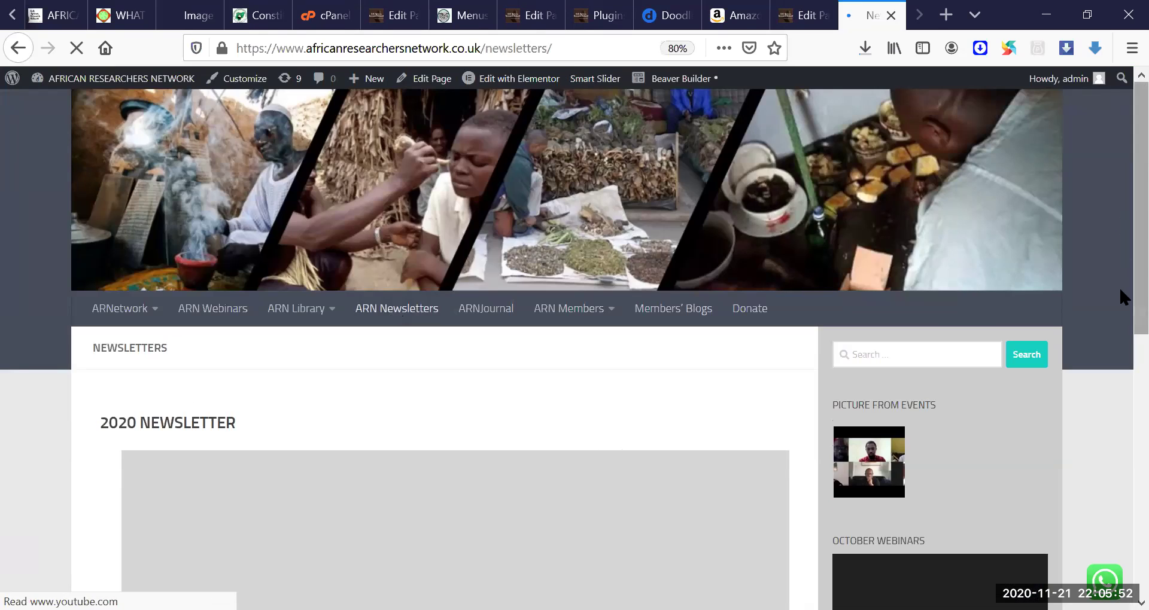
{"action": "scroll", "coordinate": [1121, 386], "scroll_direction": "down", "scroll_amount": 5}
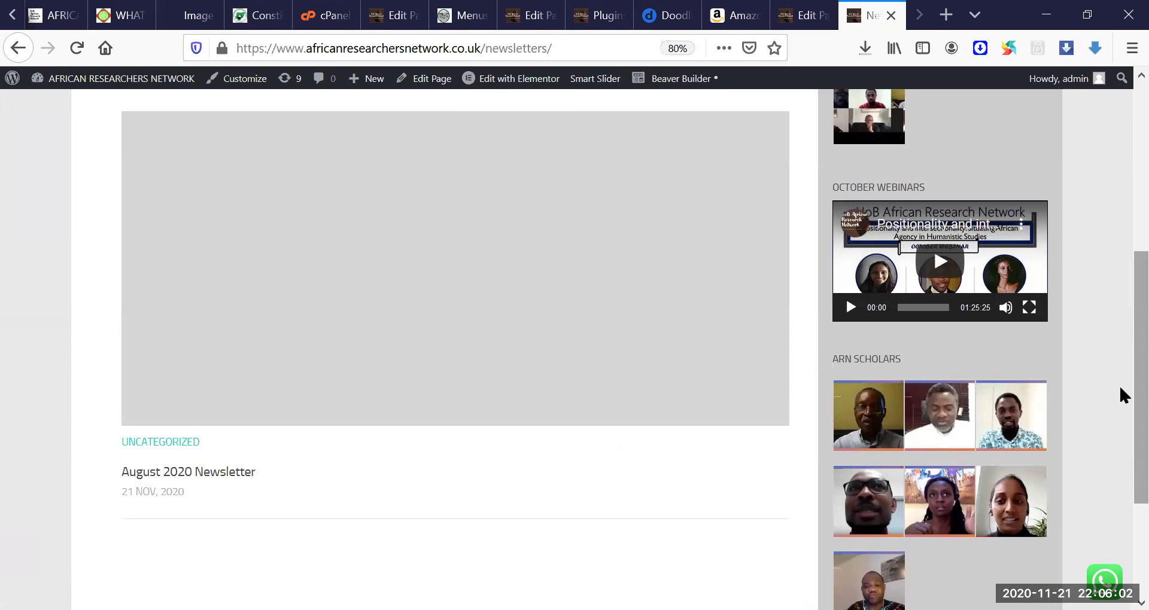
Step: Compare the UoBARN post "AFRICAN RESEARCHERS IN UK: Surviving the challenges of the Post-Covid Era" with the live Newsletters page
{"action": "left_click", "coordinate": [38, 11]}
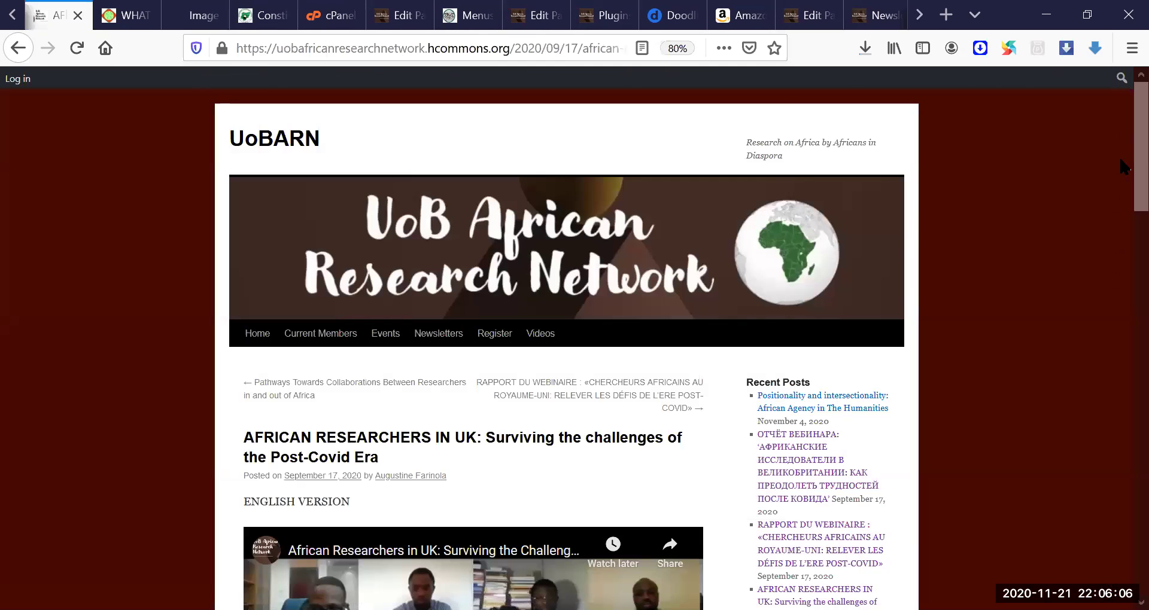
{"action": "scroll", "coordinate": [1124, 180], "scroll_direction": "down", "scroll_amount": 3}
{"action": "scroll", "coordinate": [103, 118], "scroll_direction": "up", "scroll_amount": 3}
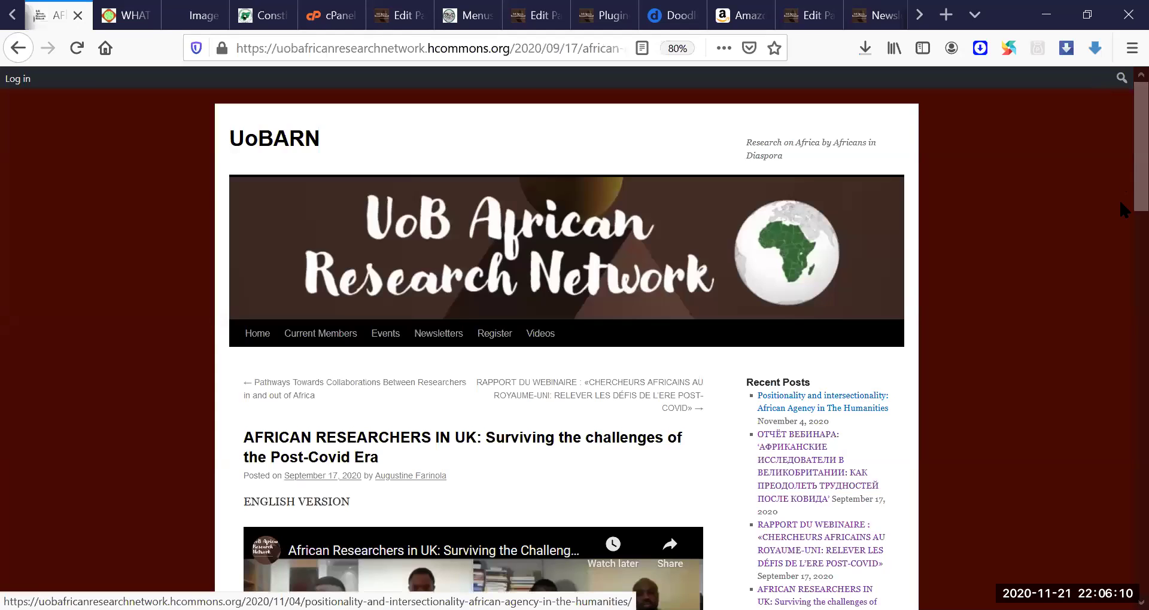
{"action": "scroll", "coordinate": [1118, 200], "scroll_direction": "down", "scroll_amount": 2}
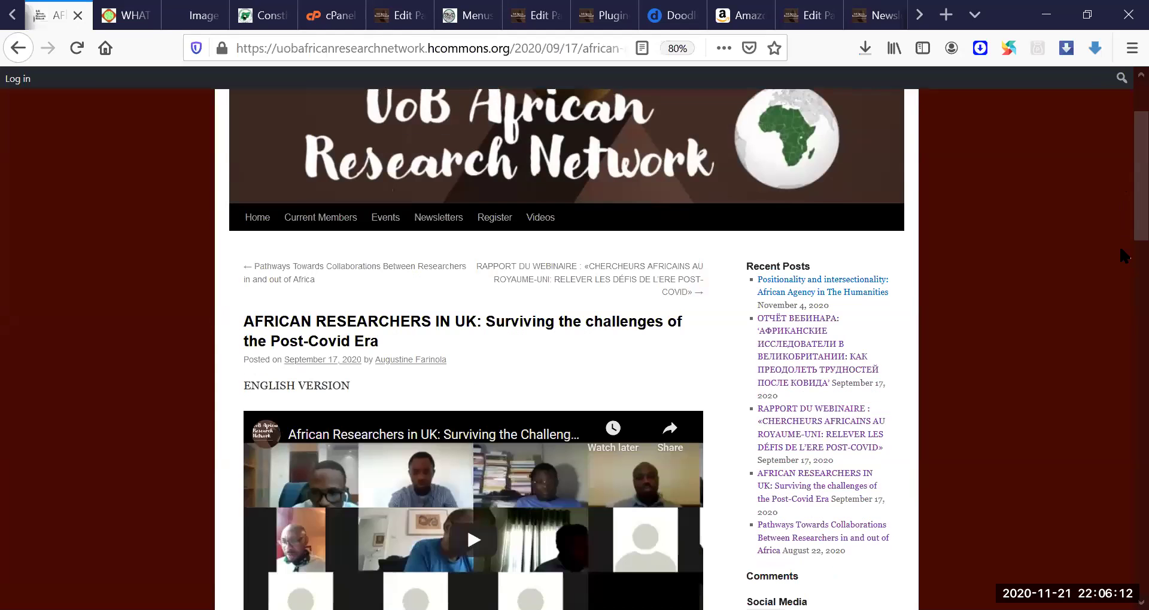
{"action": "scroll", "coordinate": [1121, 353], "scroll_direction": "down", "scroll_amount": 6}
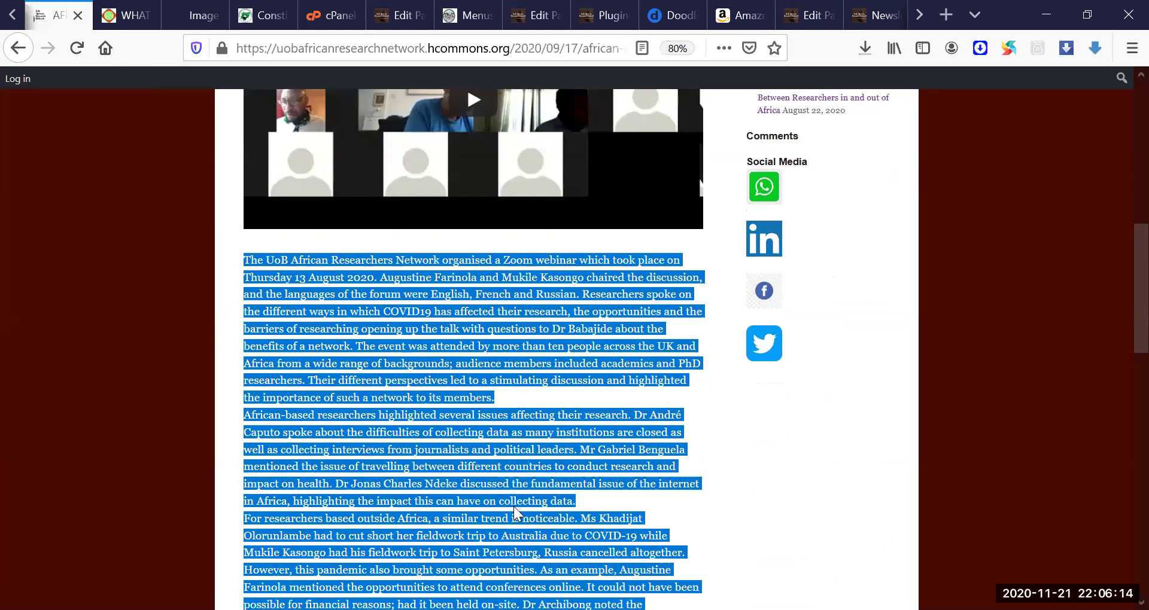
{"action": "key", "text": "Home"}
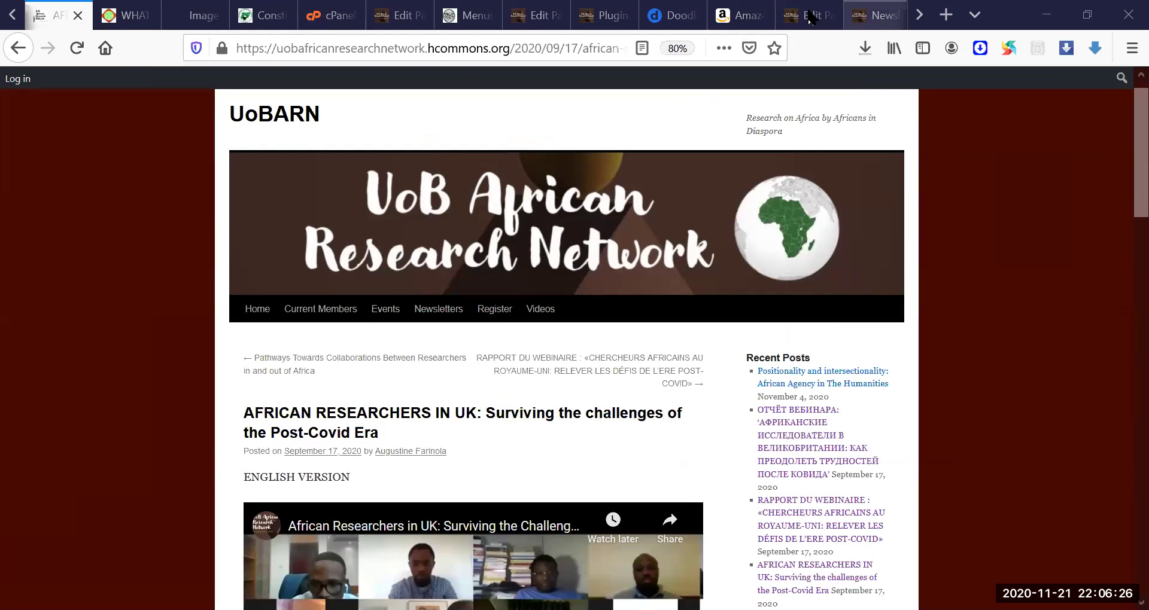
{"action": "left_click", "coordinate": [868, 16]}
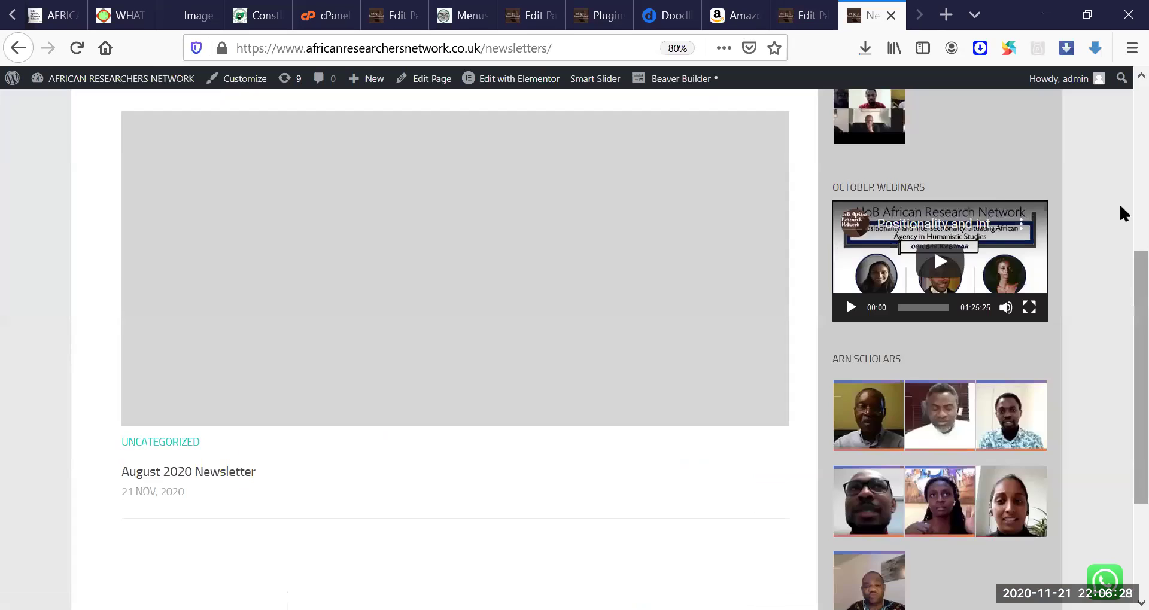
{"action": "scroll", "coordinate": [1119, 202], "scroll_direction": "up", "scroll_amount": 5}
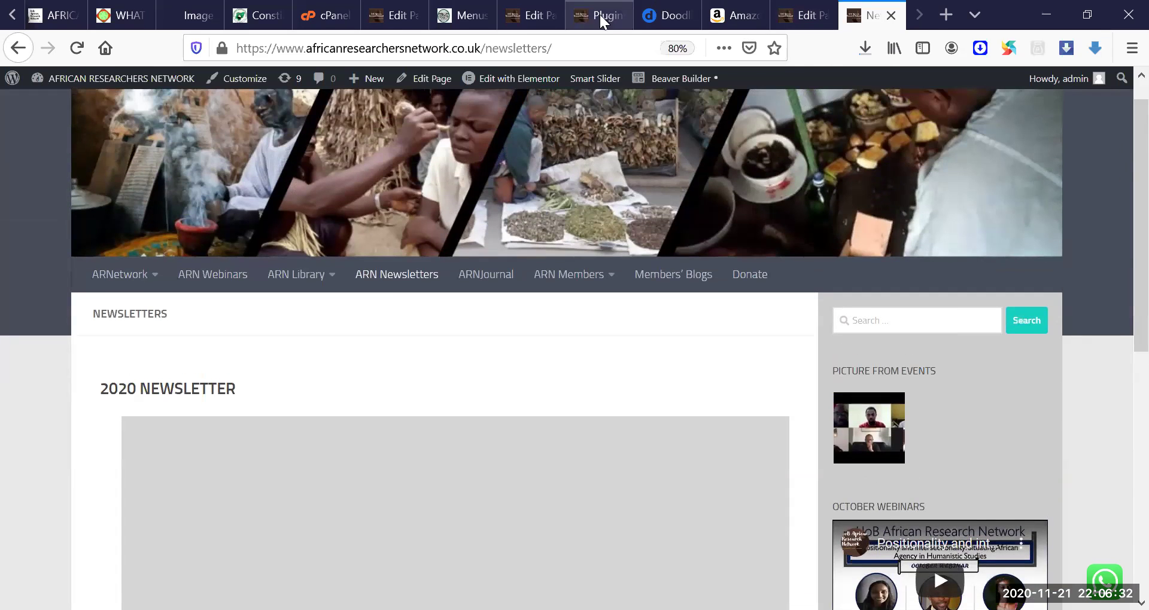
Step: Look at the Menus admin screen of the Music Therapist Association of Nigeria site
{"action": "left_click", "coordinate": [434, 14]}
{"action": "scroll", "coordinate": [1119, 288], "scroll_direction": "up", "scroll_amount": 3}
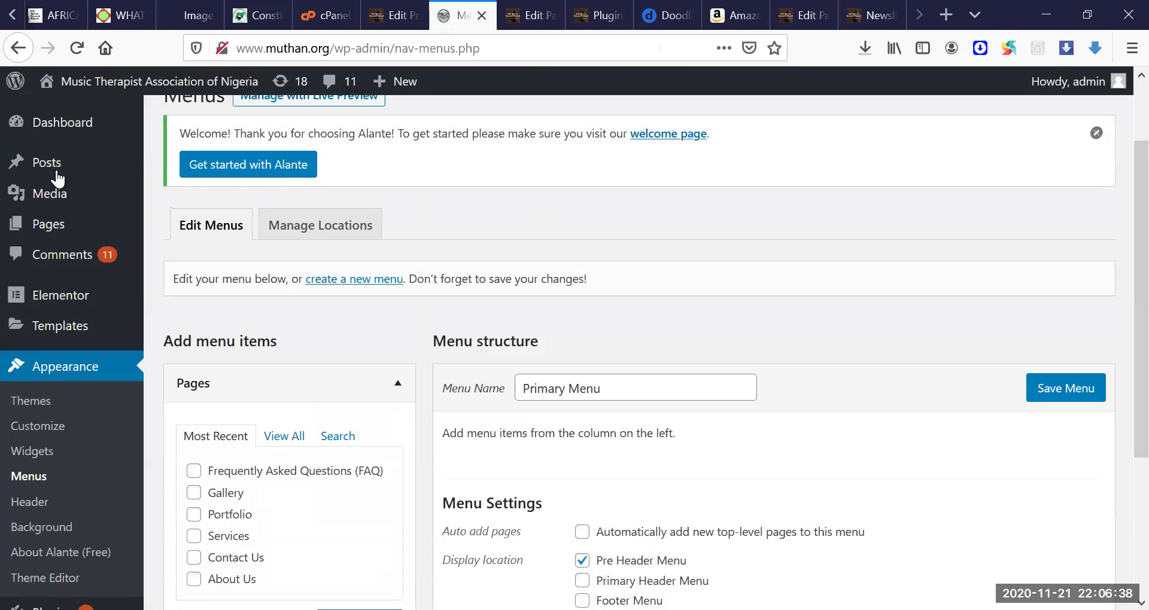
{"action": "mouse_move", "coordinate": [57, 174]}
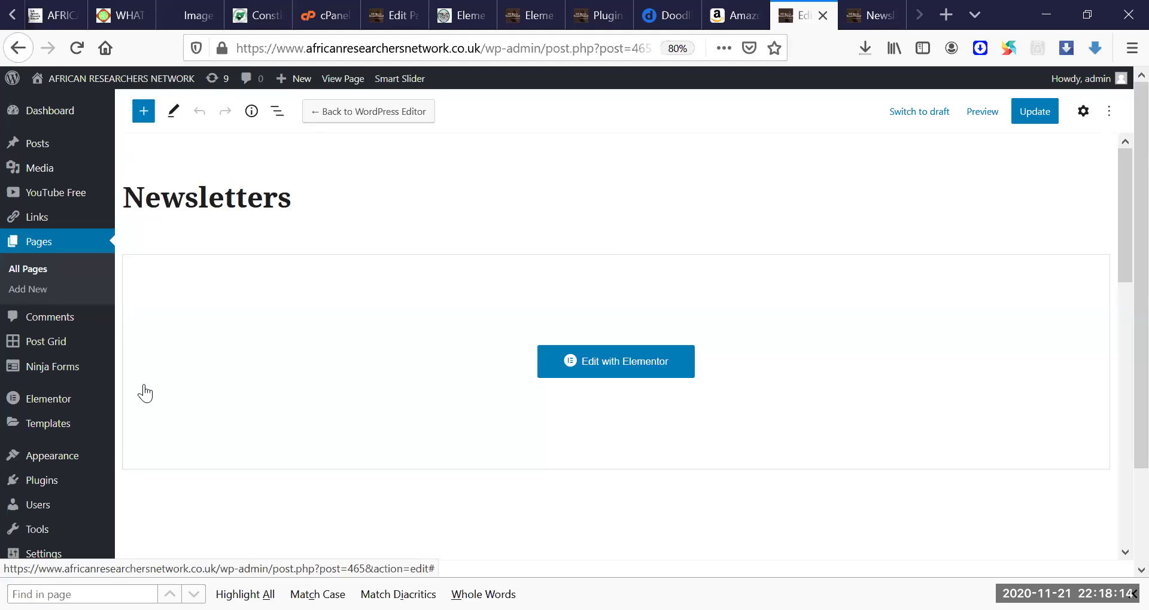
Step: Open the list of all users in the African Researchers Network admin and review their roles
{"action": "mouse_move", "coordinate": [45, 557]}
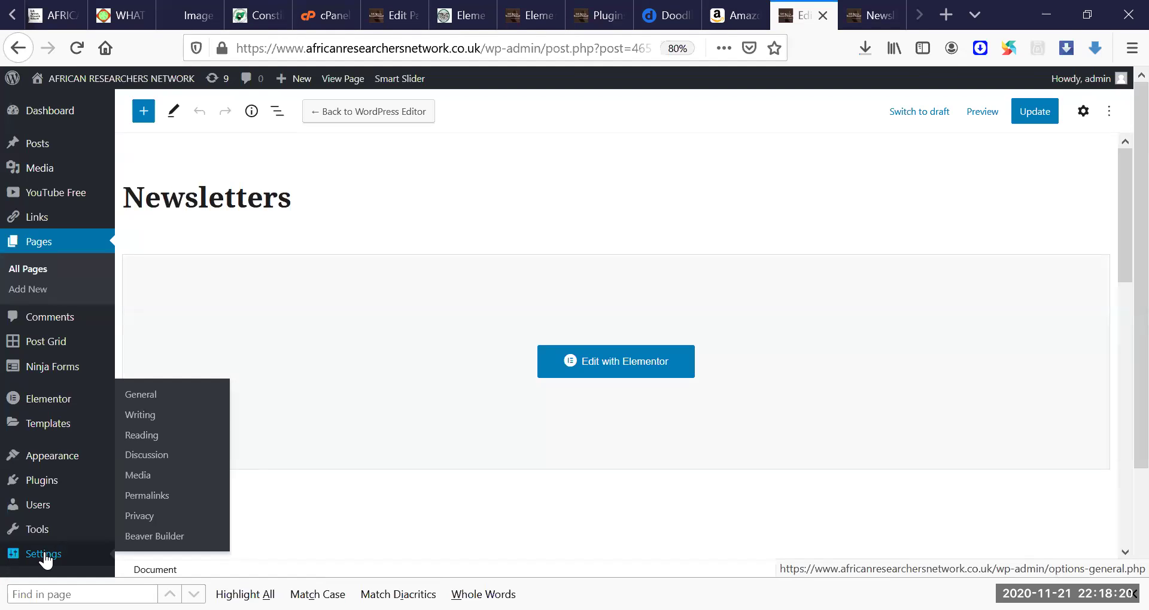
{"action": "mouse_move", "coordinate": [43, 513]}
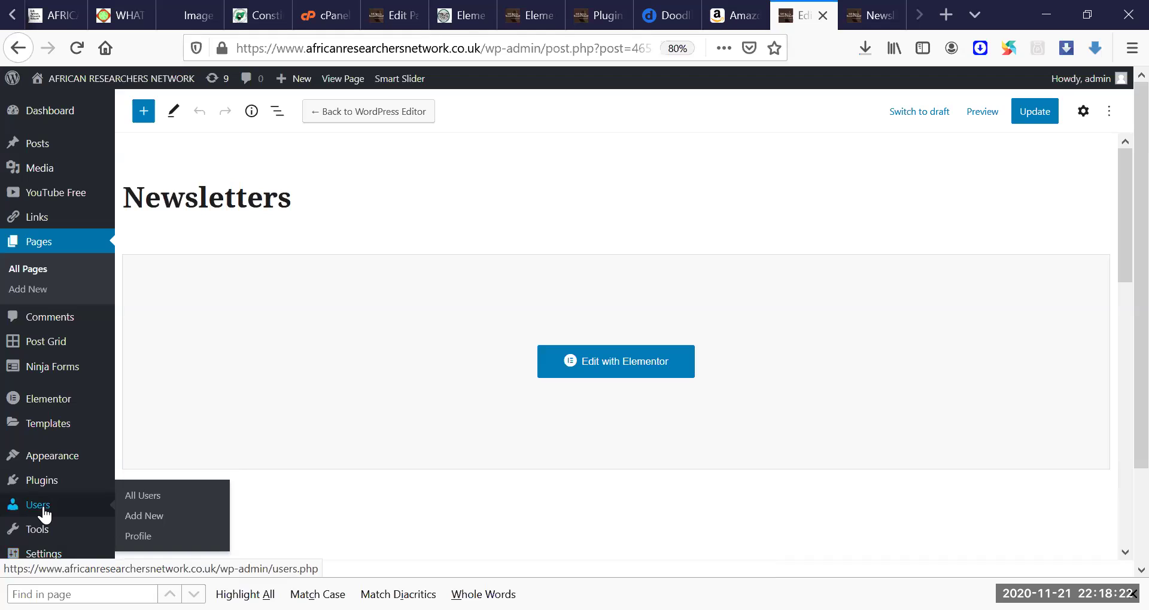
{"action": "left_click", "coordinate": [153, 501]}
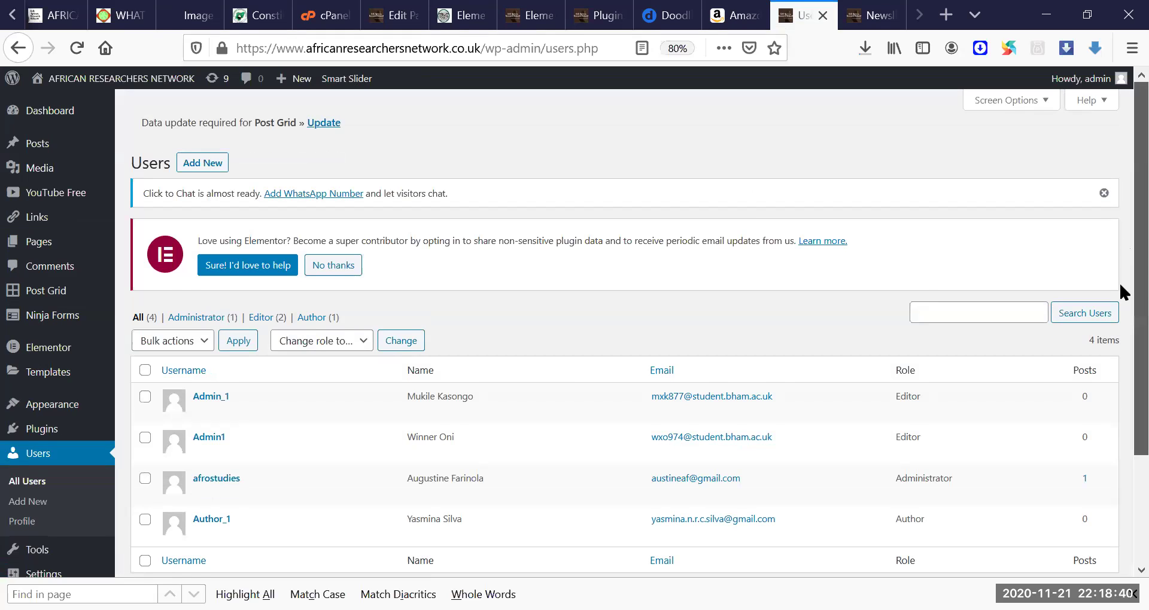
{"action": "scroll", "coordinate": [1120, 285], "scroll_direction": "down", "scroll_amount": 3}
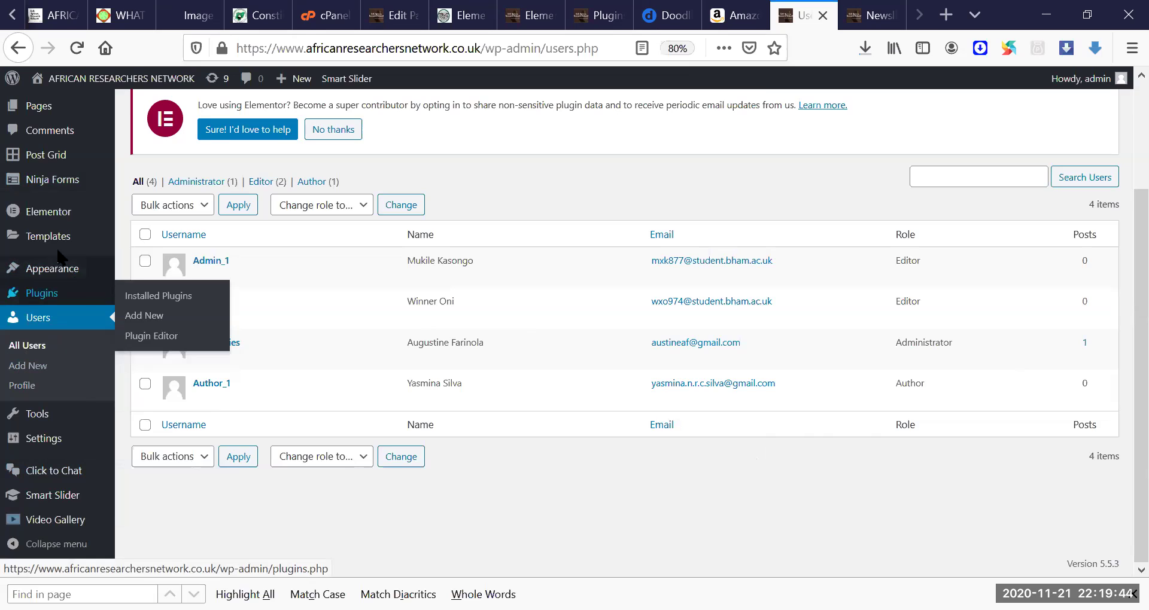
{"action": "mouse_move", "coordinate": [57, 239]}
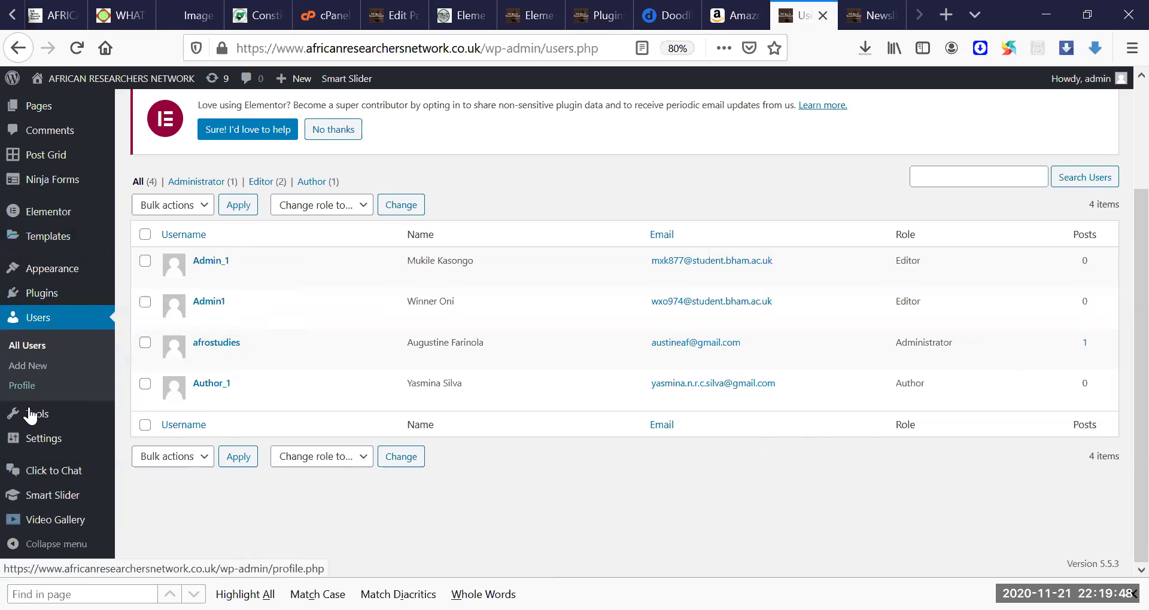
{"action": "mouse_move", "coordinate": [37, 424]}
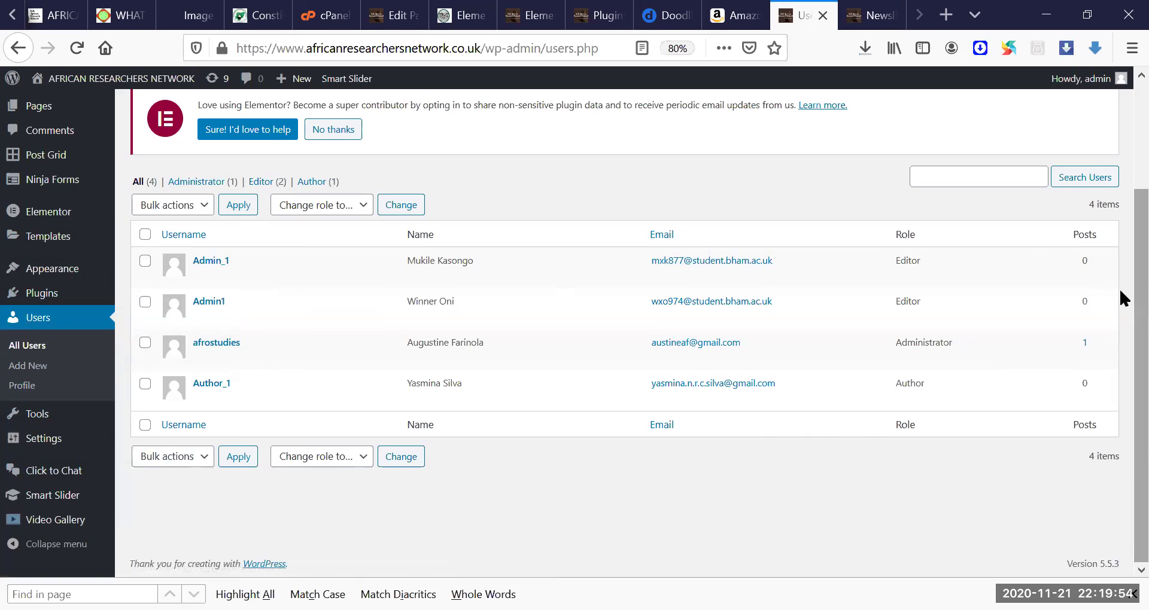
{"action": "scroll", "coordinate": [1118, 138], "scroll_direction": "up", "scroll_amount": 3}
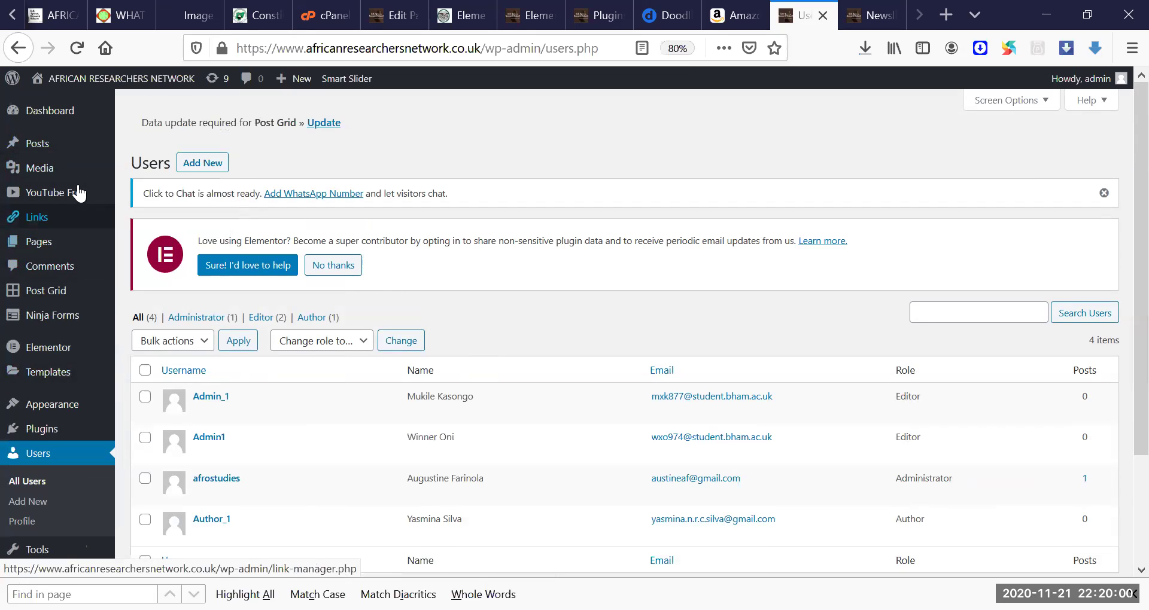
Step: Open the Media Library of the African Researchers Network site
{"action": "mouse_move", "coordinate": [57, 174]}
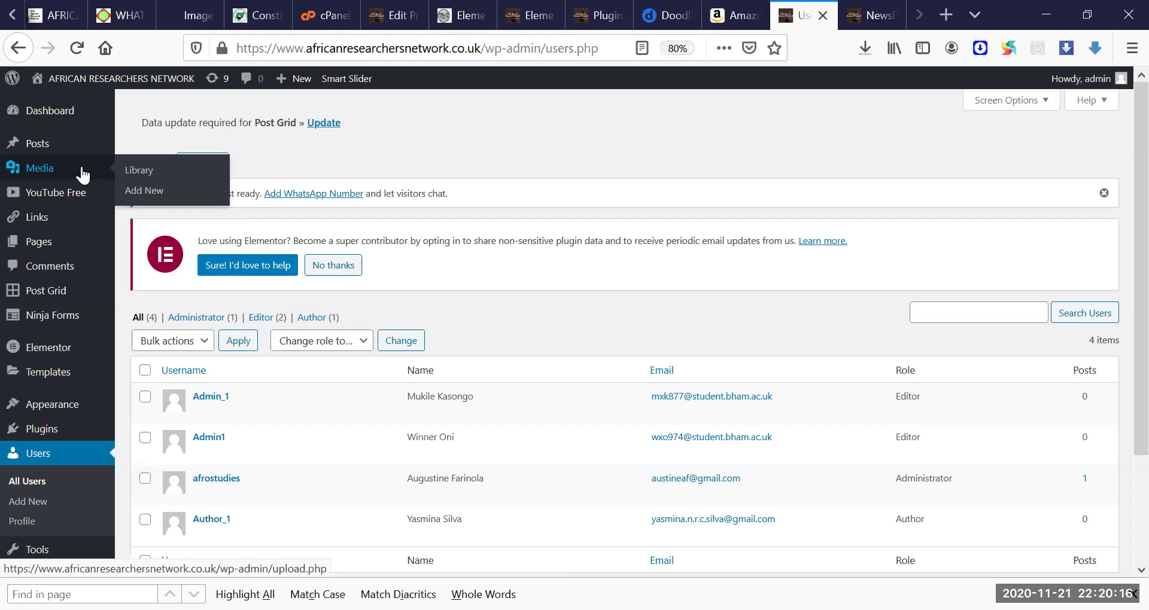
{"action": "left_click", "coordinate": [140, 171]}
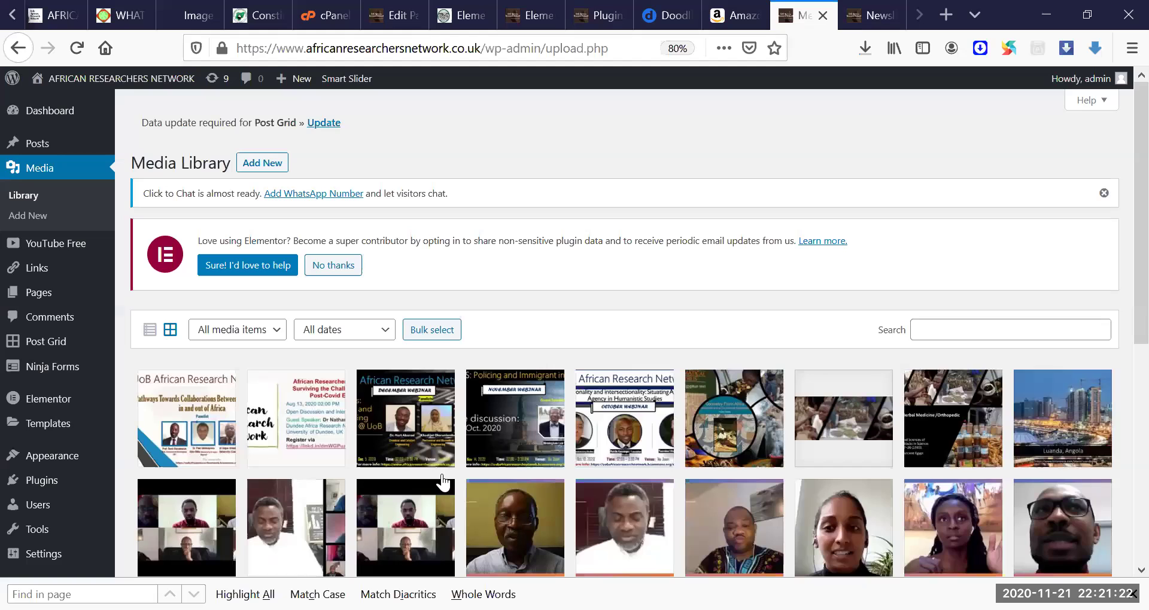
Step: Look over the 2020 newsletter section of the live Newsletters page and browse the existing images in the Media Library
{"action": "left_click_drag", "start_coordinate": [1140, 95], "coordinate": [1140, 69]}
{"action": "left_click", "coordinate": [860, 18]}
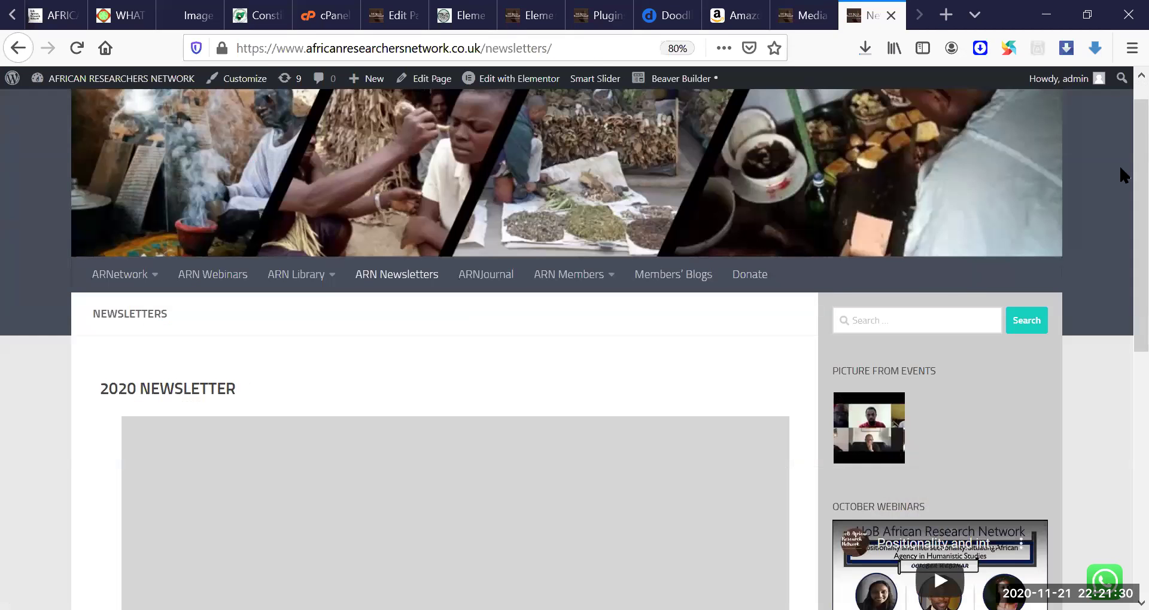
{"action": "scroll", "coordinate": [1120, 287], "scroll_direction": "down", "scroll_amount": 3}
{"action": "scroll", "coordinate": [1119, 284], "scroll_direction": "down", "scroll_amount": 3}
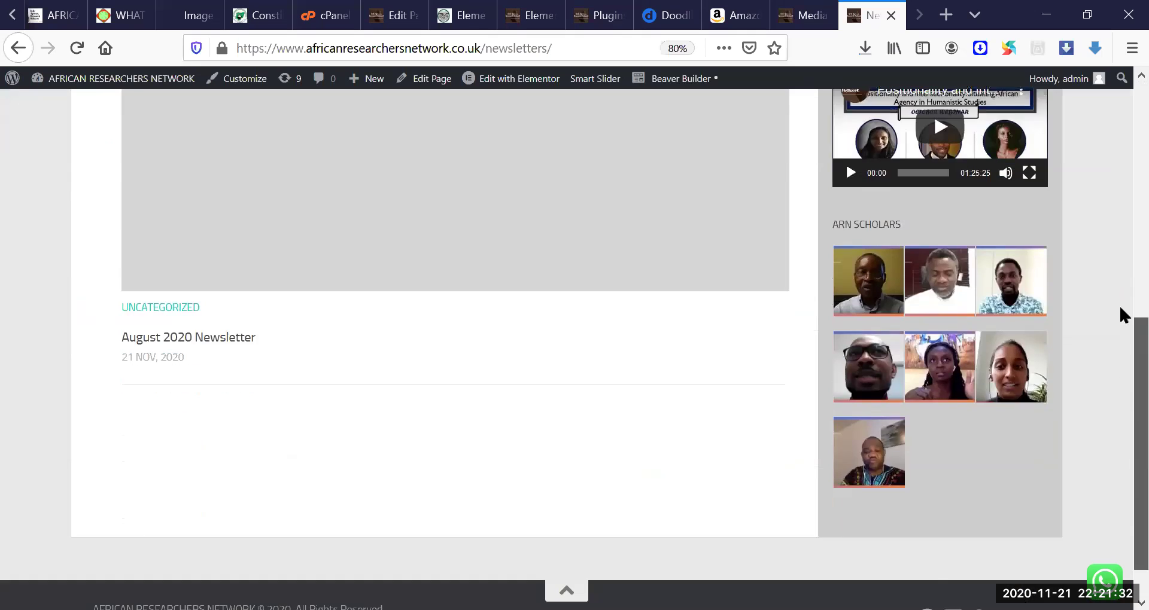
{"action": "scroll", "coordinate": [1118, 332], "scroll_direction": "up", "scroll_amount": 5}
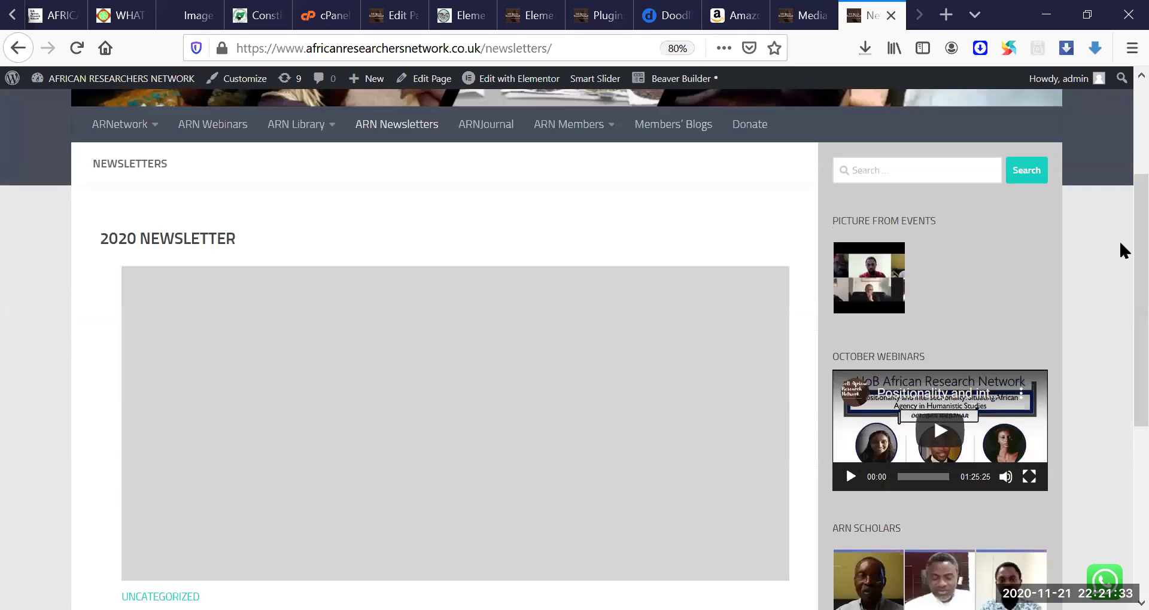
{"action": "left_click", "coordinate": [801, 16]}
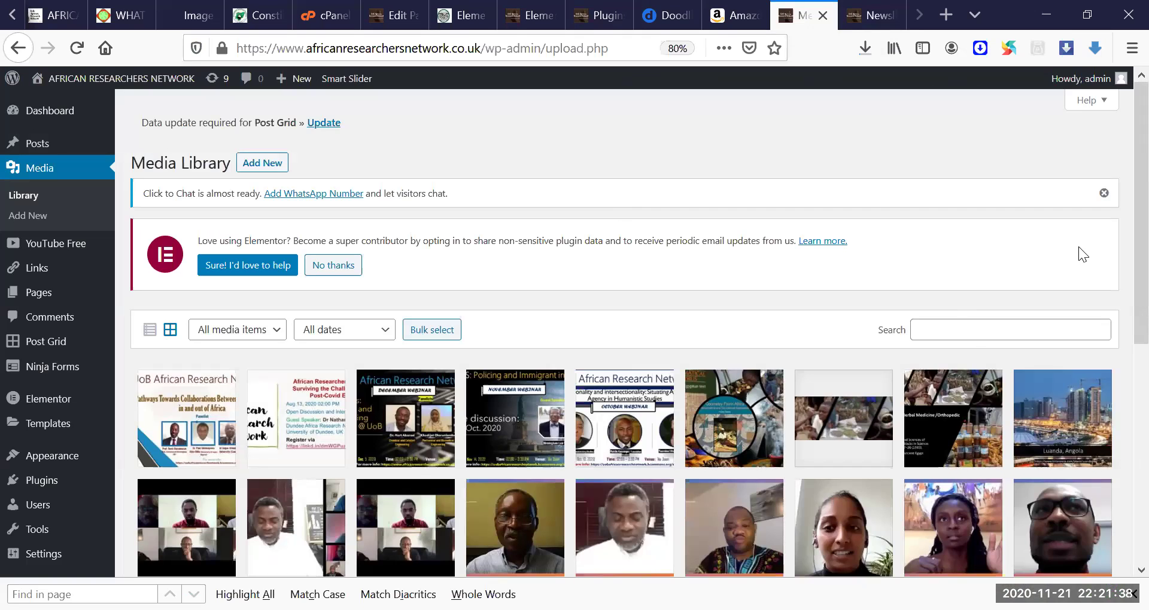
{"action": "scroll", "coordinate": [1119, 328], "scroll_direction": "down", "scroll_amount": 2}
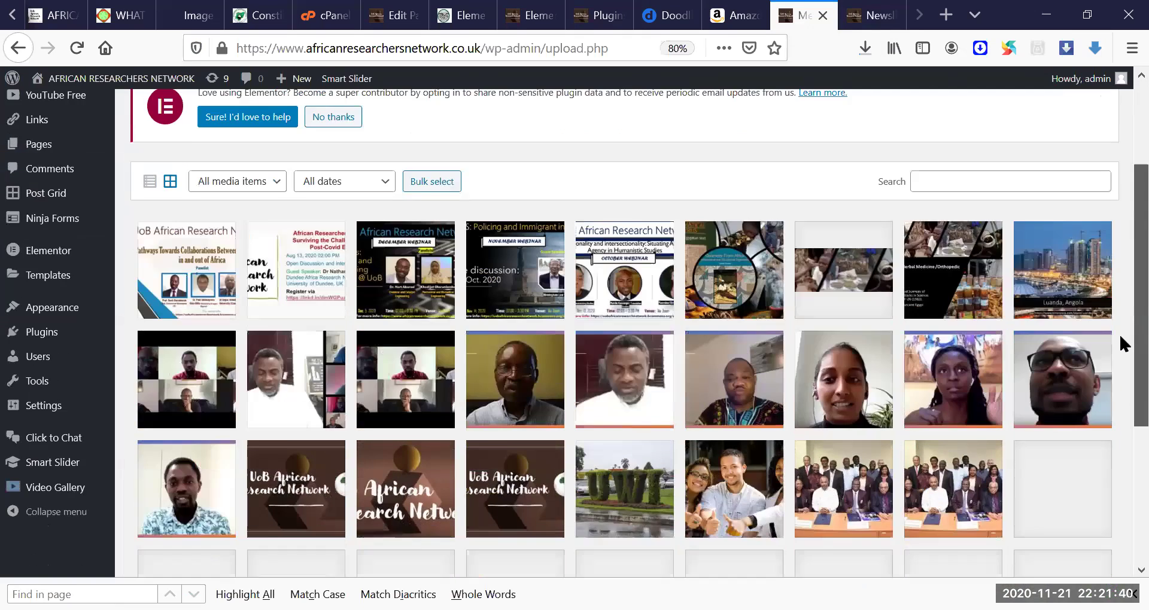
{"action": "scroll", "coordinate": [1119, 251], "scroll_direction": "up", "scroll_amount": 2}
{"action": "scroll", "coordinate": [1121, 274], "scroll_direction": "down", "scroll_amount": 2}
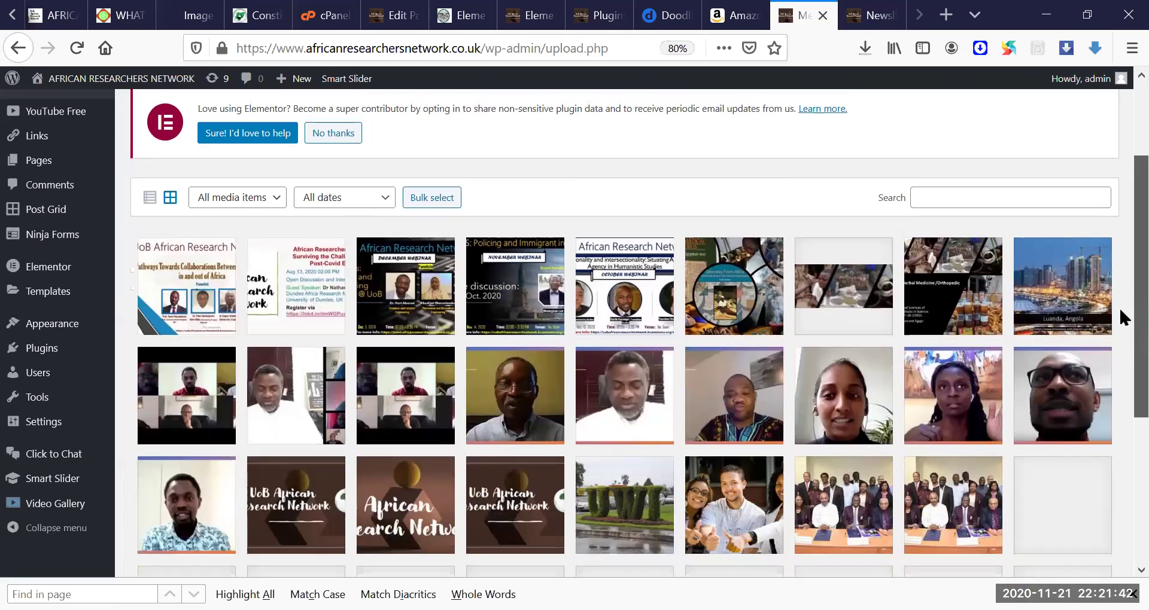
{"action": "scroll", "coordinate": [1118, 282], "scroll_direction": "up", "scroll_amount": 2}
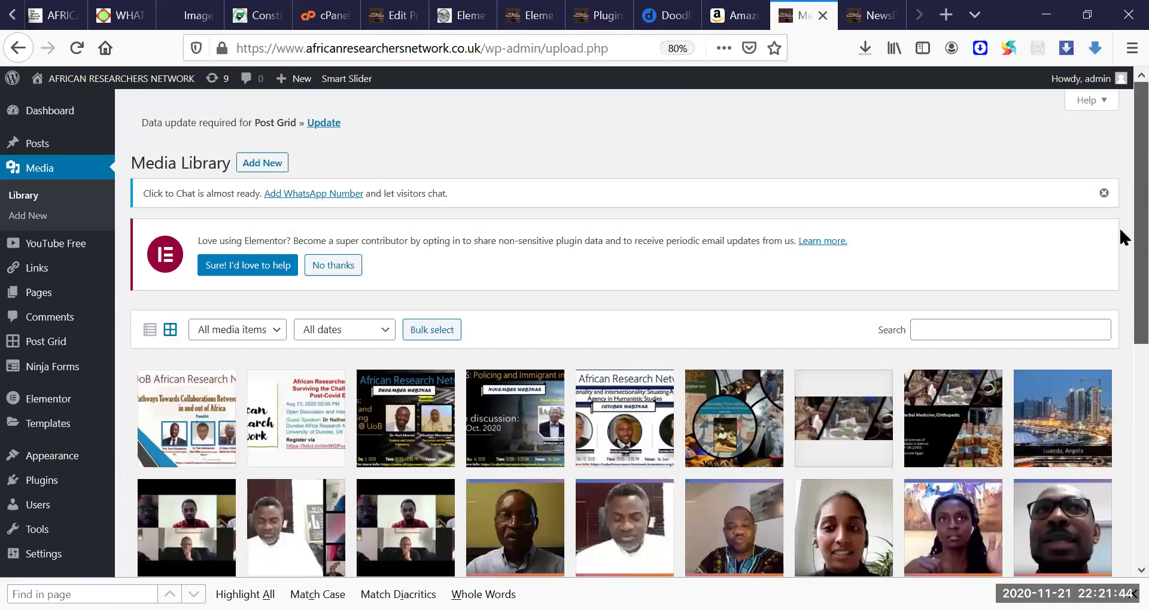
{"action": "left_click", "coordinate": [267, 170]}
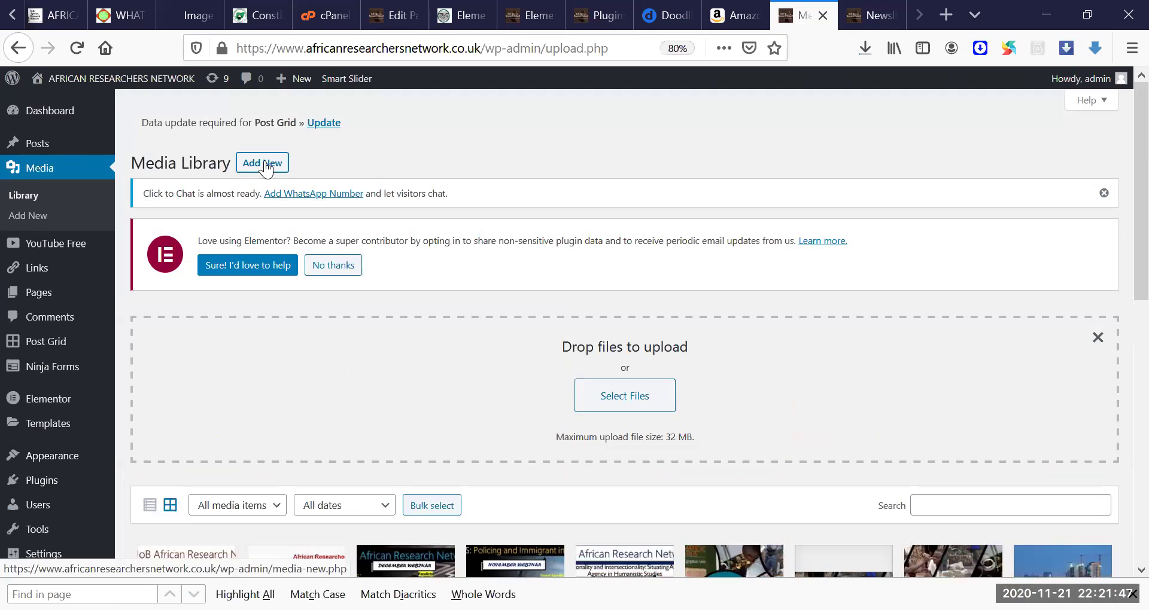
{"action": "left_click", "coordinate": [601, 397]}
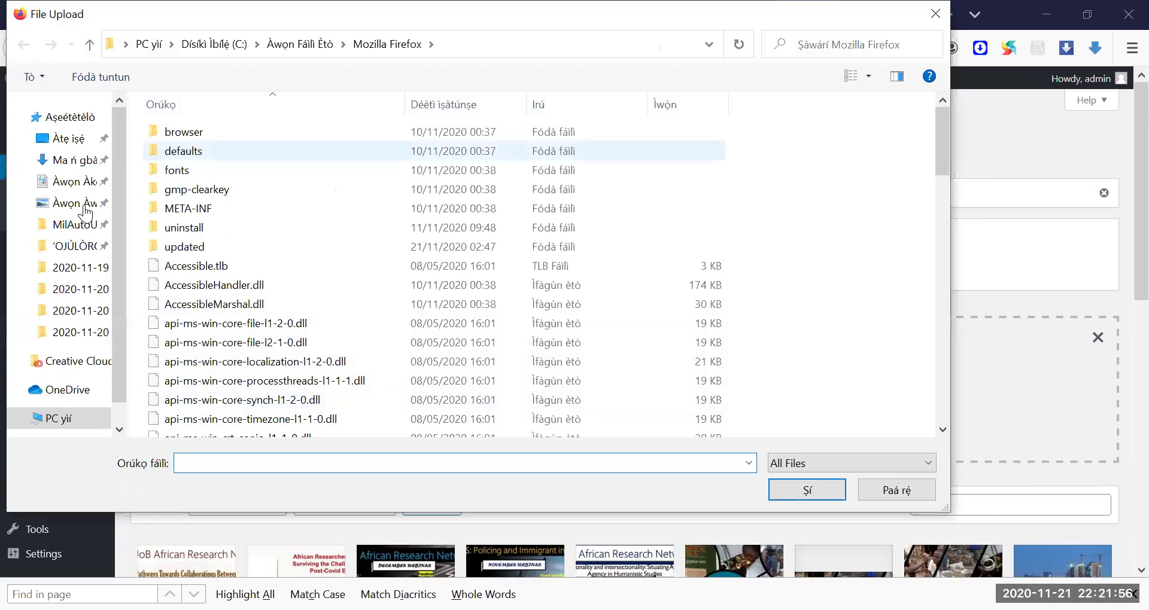
{"action": "scroll", "coordinate": [71, 189], "scroll_direction": "down", "scroll_amount": 3}
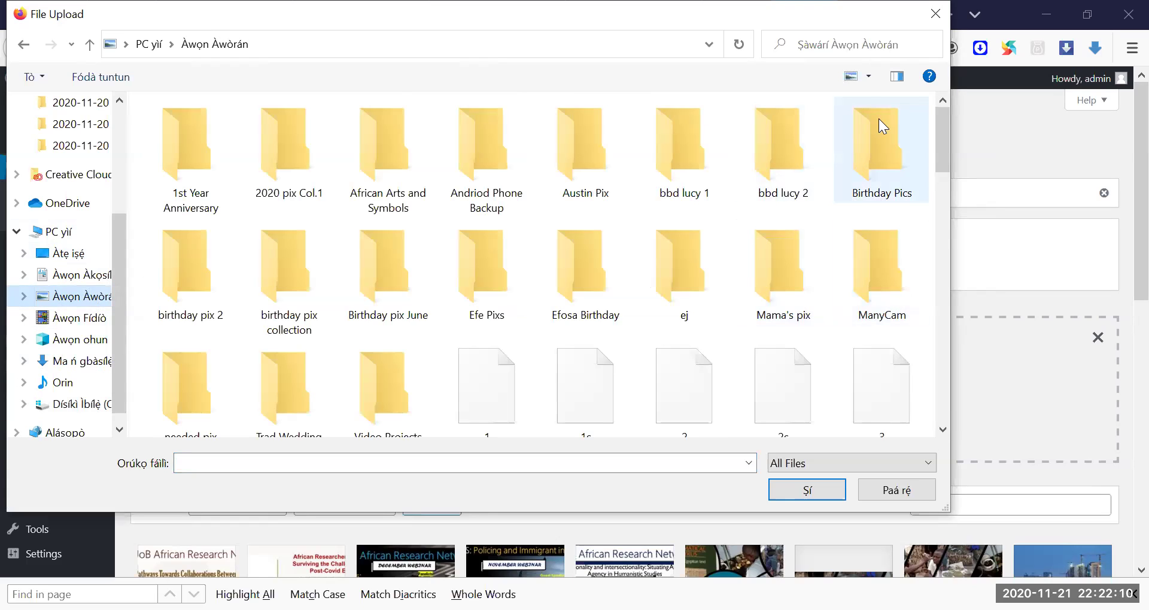
{"action": "double_click", "coordinate": [867, 156]}
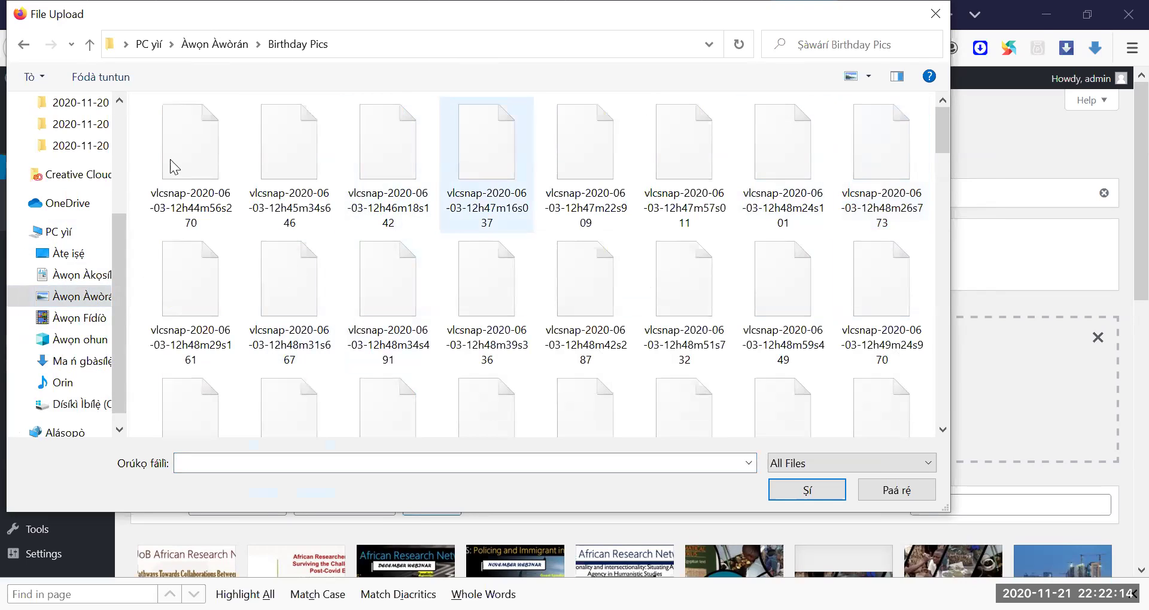
{"action": "left_click", "coordinate": [202, 168]}
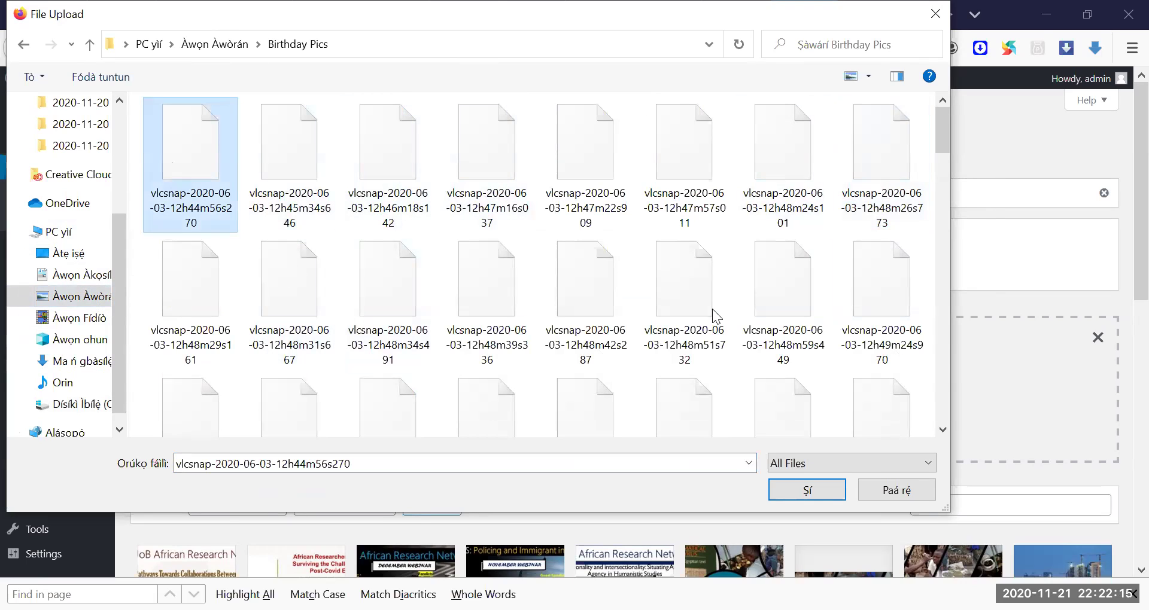
{"action": "left_click", "coordinate": [809, 478]}
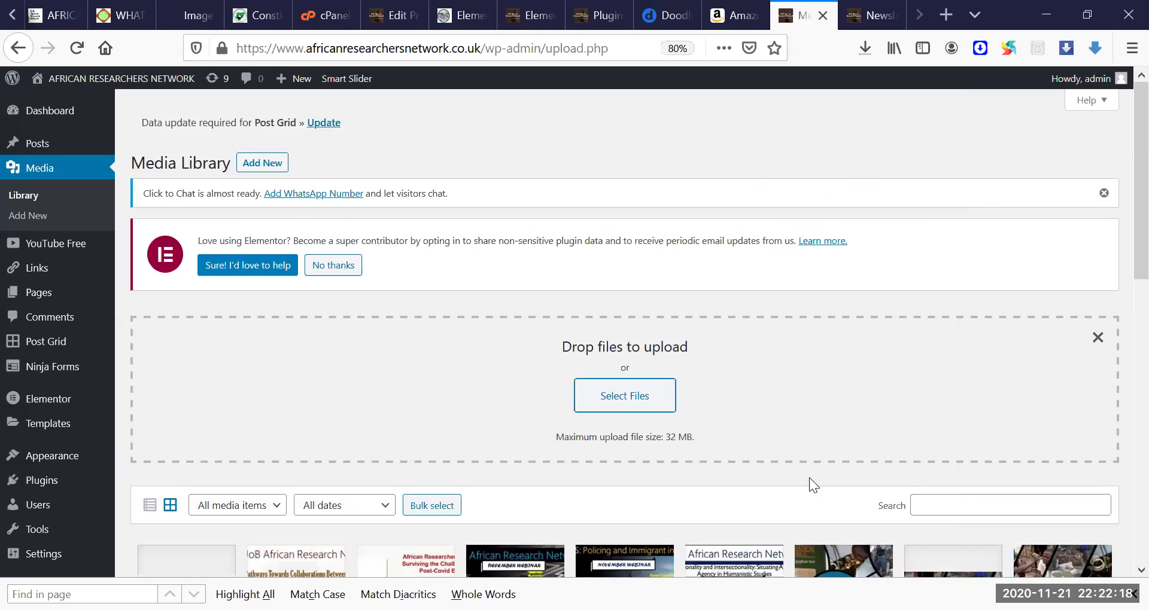
Step: Check the newly uploaded image in the Media Library grid and look at the live Newsletters page again
{"action": "scroll", "coordinate": [1119, 256], "scroll_direction": "down", "scroll_amount": 5}
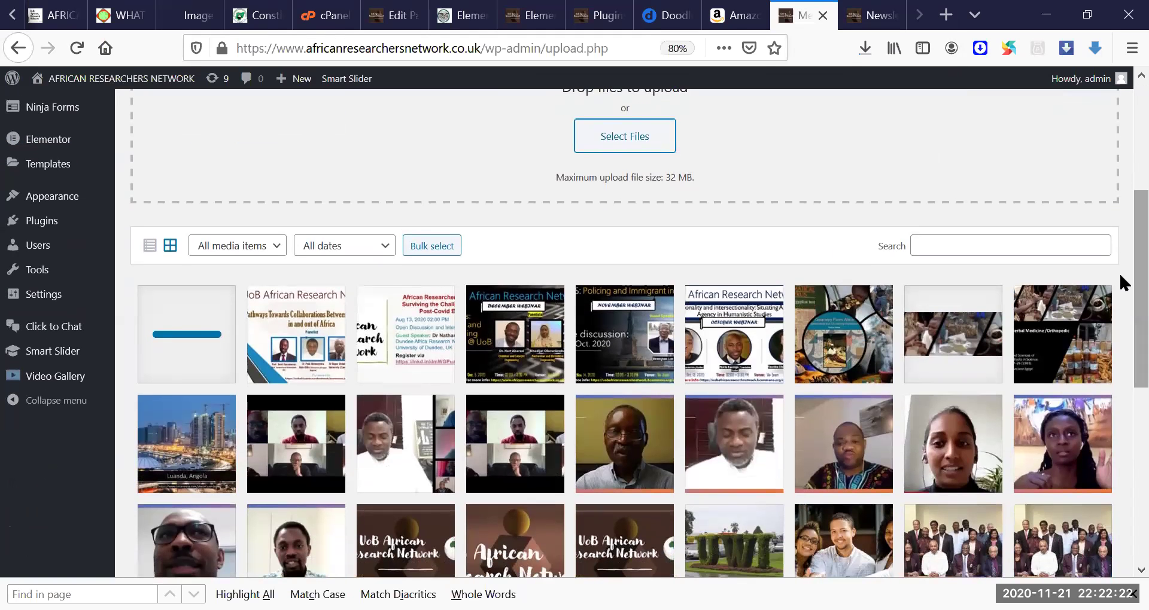
{"action": "scroll", "coordinate": [1120, 275], "scroll_direction": "down", "scroll_amount": 1}
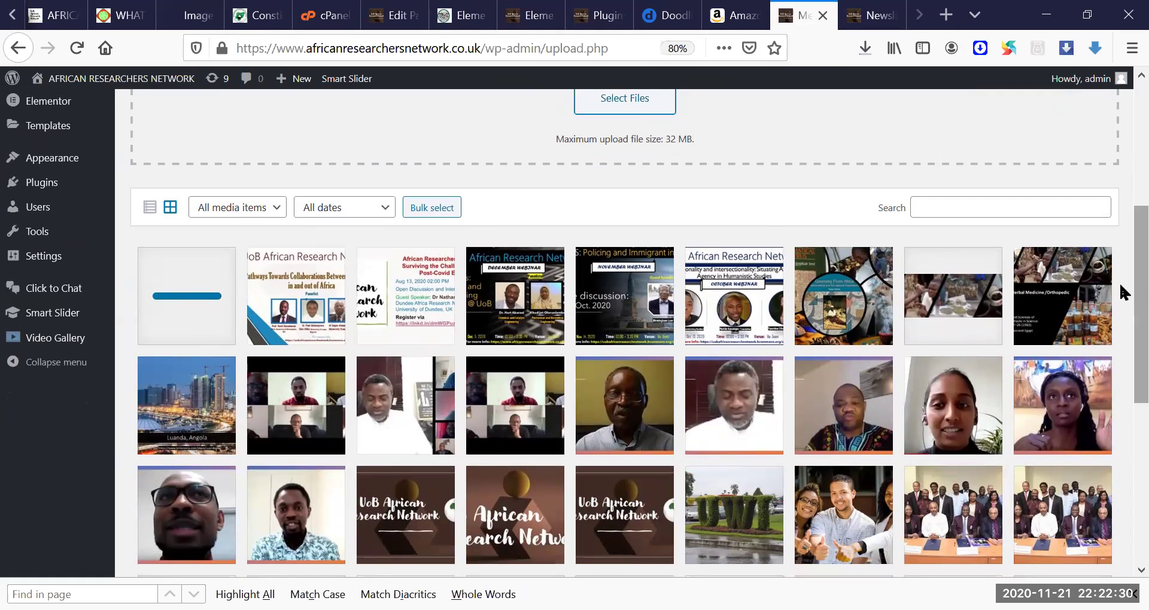
{"action": "left_click_drag", "start_coordinate": [1135, 337], "coordinate": [1135, 338]}
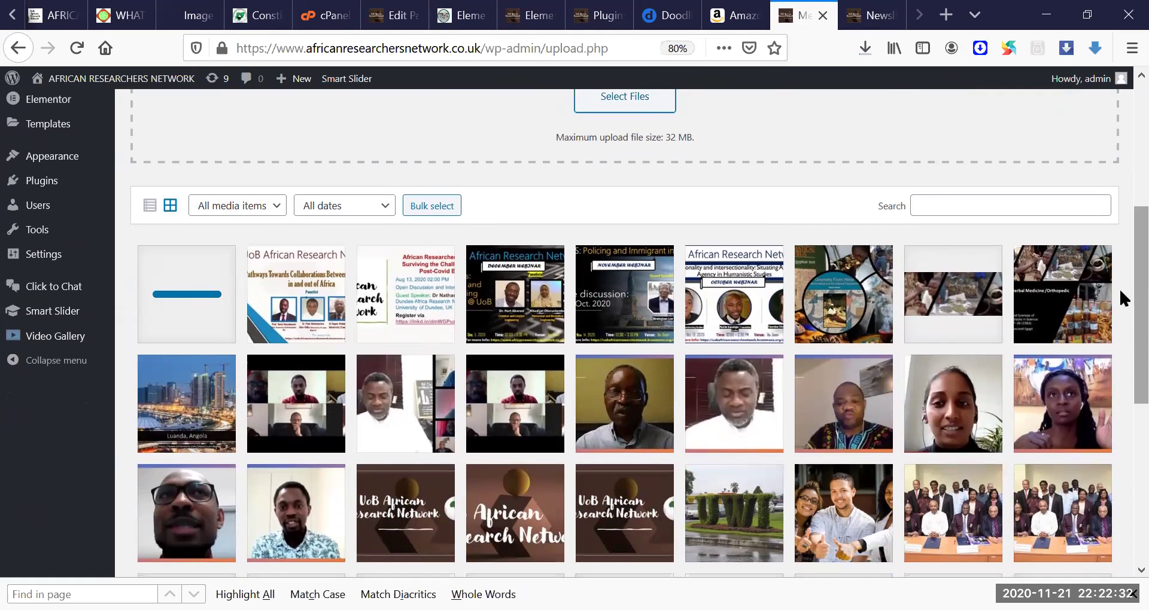
{"action": "scroll", "coordinate": [1118, 268], "scroll_direction": "down", "scroll_amount": 3}
{"action": "scroll", "coordinate": [1119, 269], "scroll_direction": "up", "scroll_amount": 3}
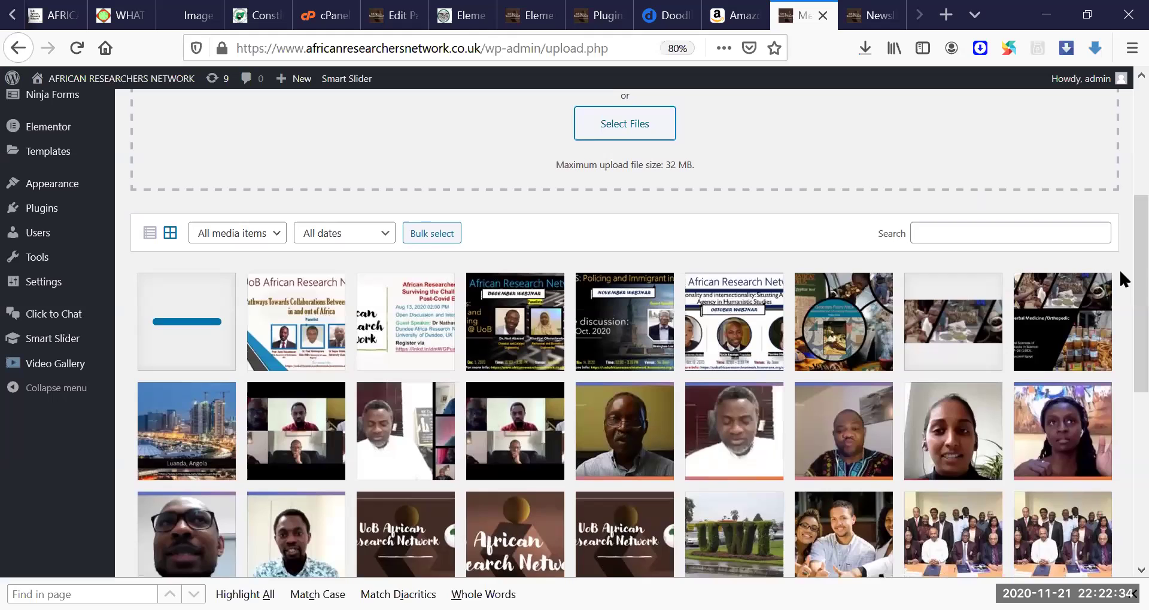
{"action": "scroll", "coordinate": [1118, 293], "scroll_direction": "down", "scroll_amount": 1}
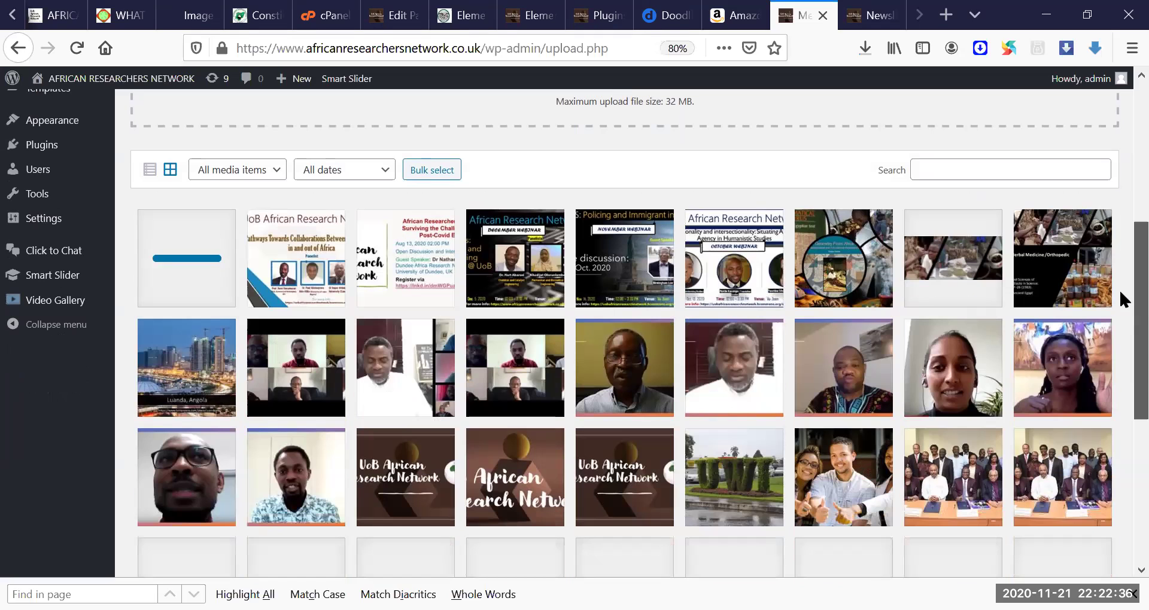
{"action": "scroll", "coordinate": [1118, 298], "scroll_direction": "down", "scroll_amount": 1}
{"action": "scroll", "coordinate": [204, 284], "scroll_direction": "up", "scroll_amount": 1}
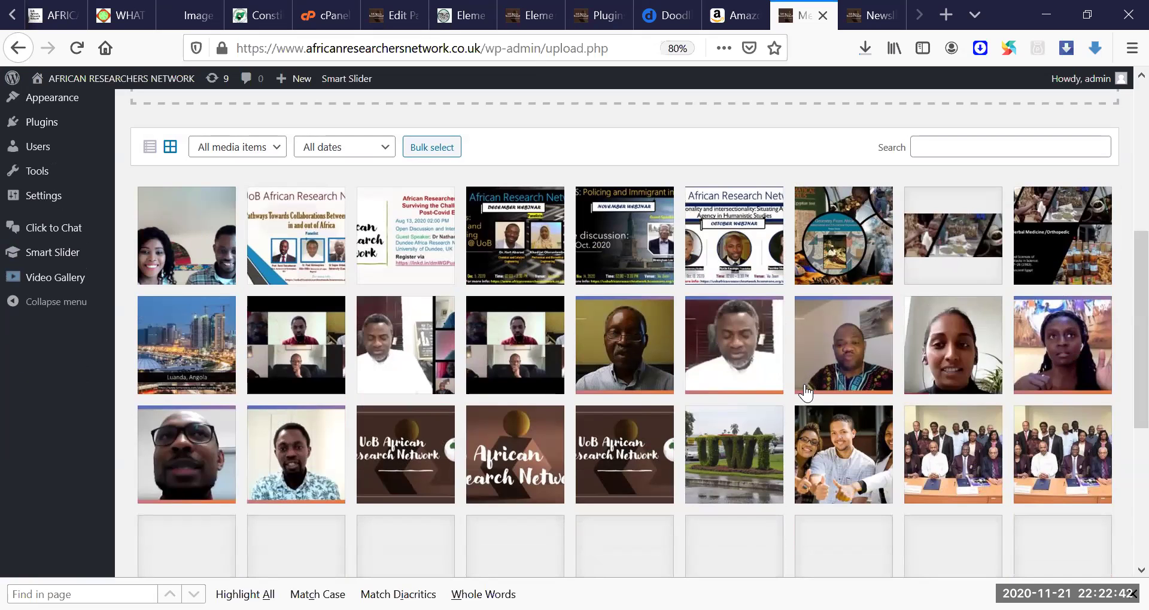
{"action": "scroll", "coordinate": [1118, 254], "scroll_direction": "down", "scroll_amount": 2}
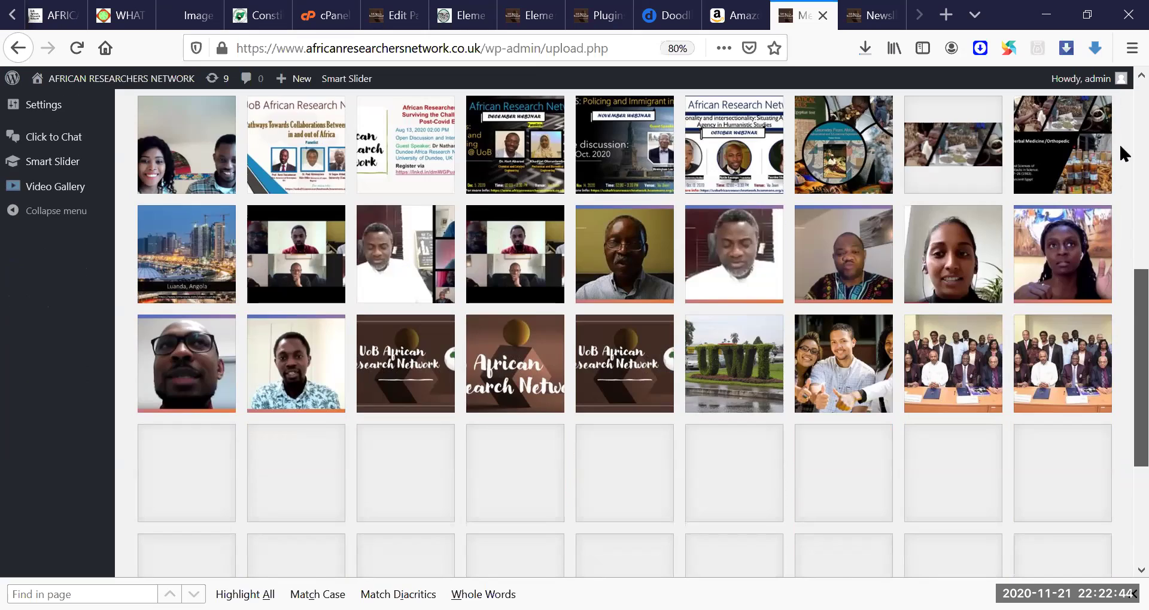
{"action": "scroll", "coordinate": [783, 299], "scroll_direction": "up", "scroll_amount": 9}
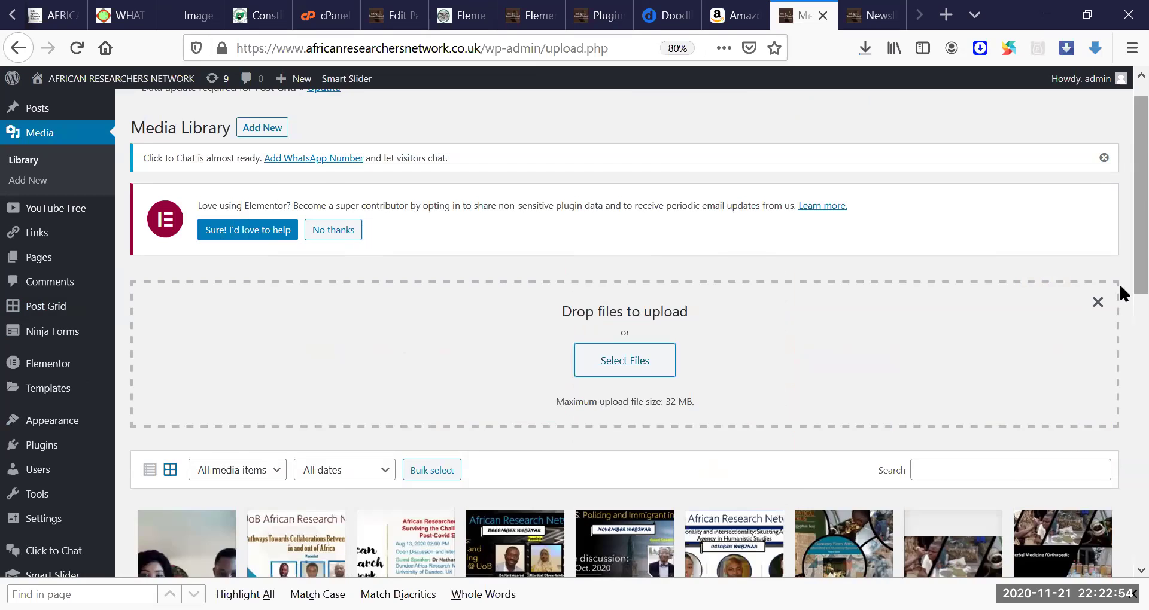
{"action": "scroll", "coordinate": [1119, 283], "scroll_direction": "down", "scroll_amount": 8}
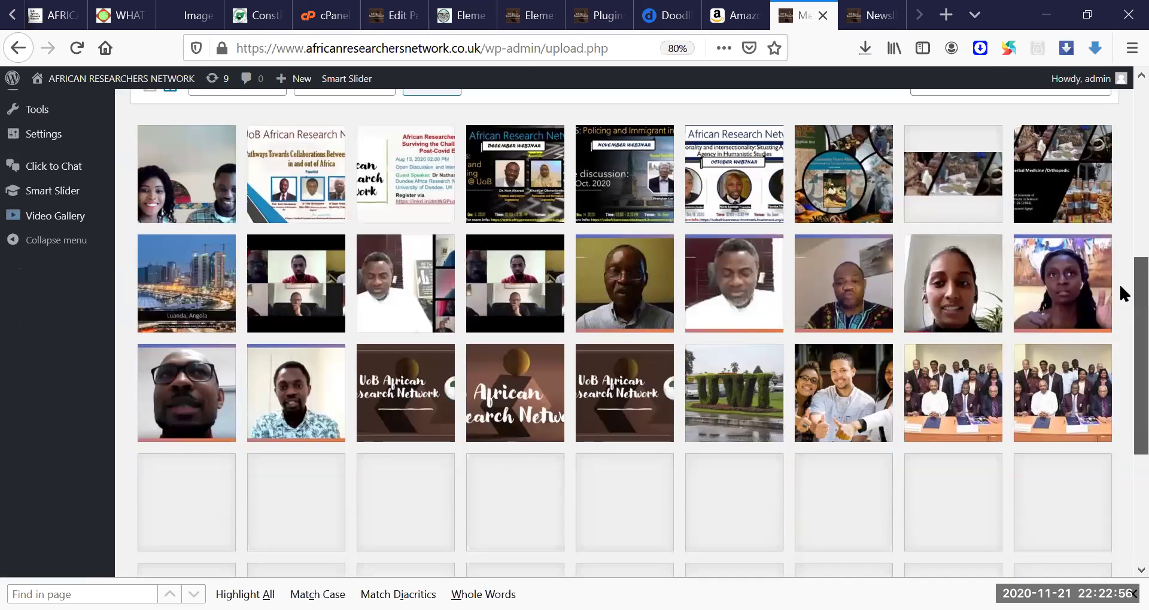
{"action": "scroll", "coordinate": [1119, 95], "scroll_direction": "up", "scroll_amount": 8}
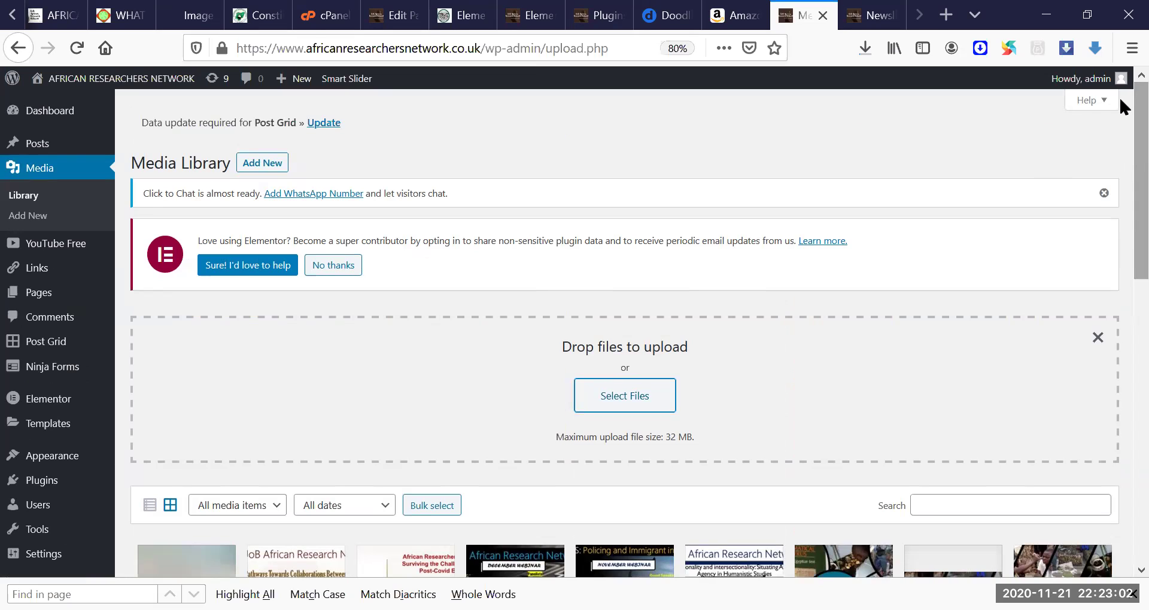
{"action": "left_click", "coordinate": [855, 17]}
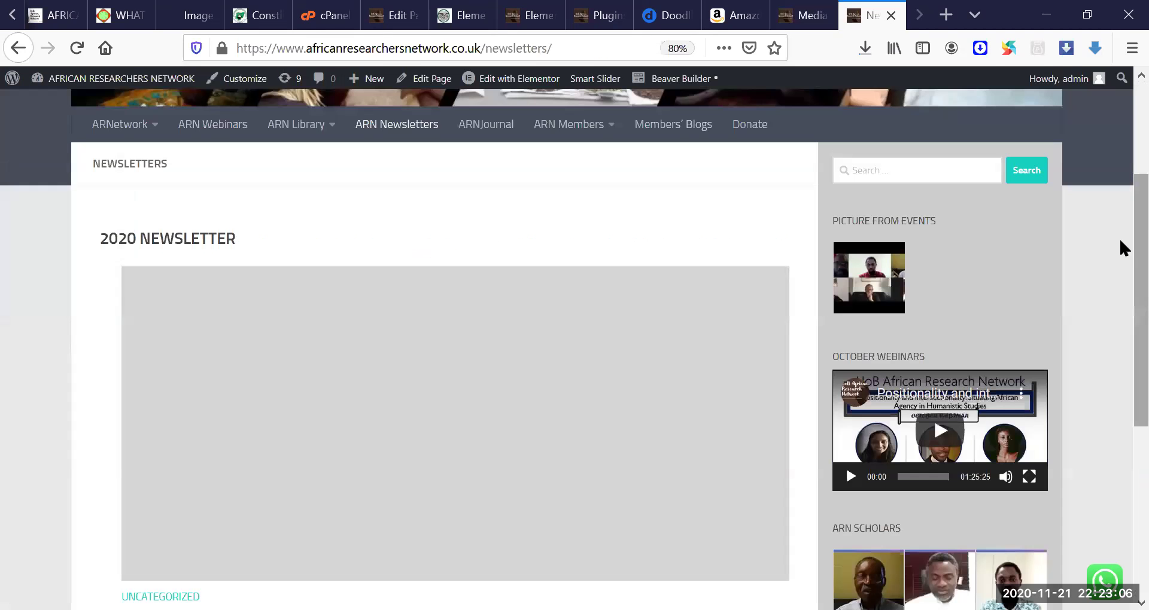
{"action": "scroll", "coordinate": [1118, 290], "scroll_direction": "down", "scroll_amount": 2}
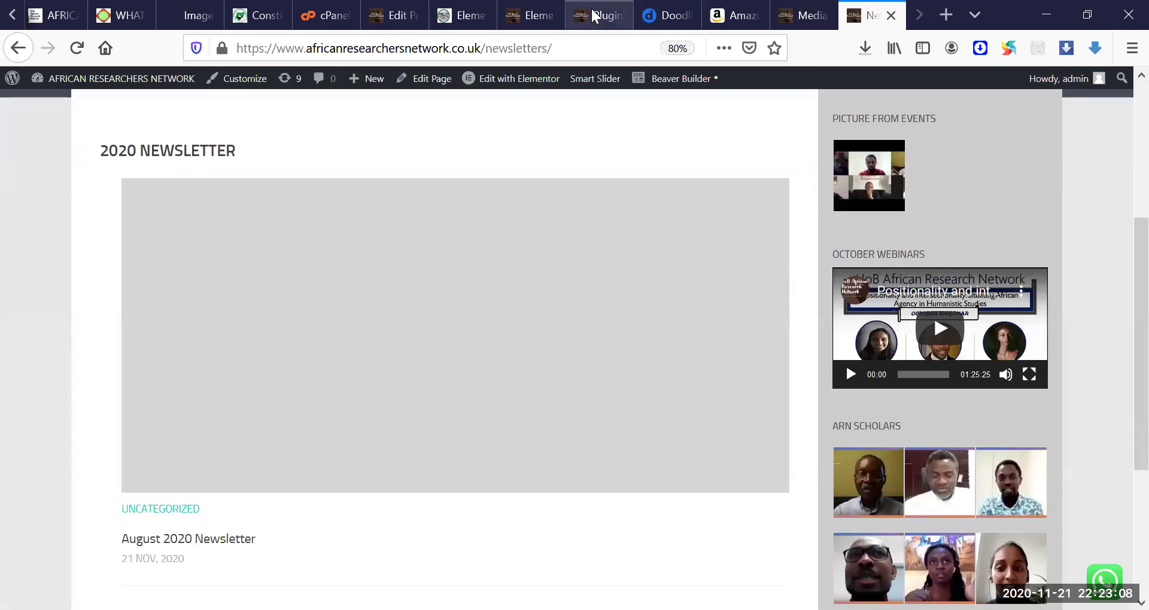
Step: Add a section with four equal columns below the existing content of the ARNMEDICAL page in Elementor
{"action": "left_click", "coordinate": [534, 17]}
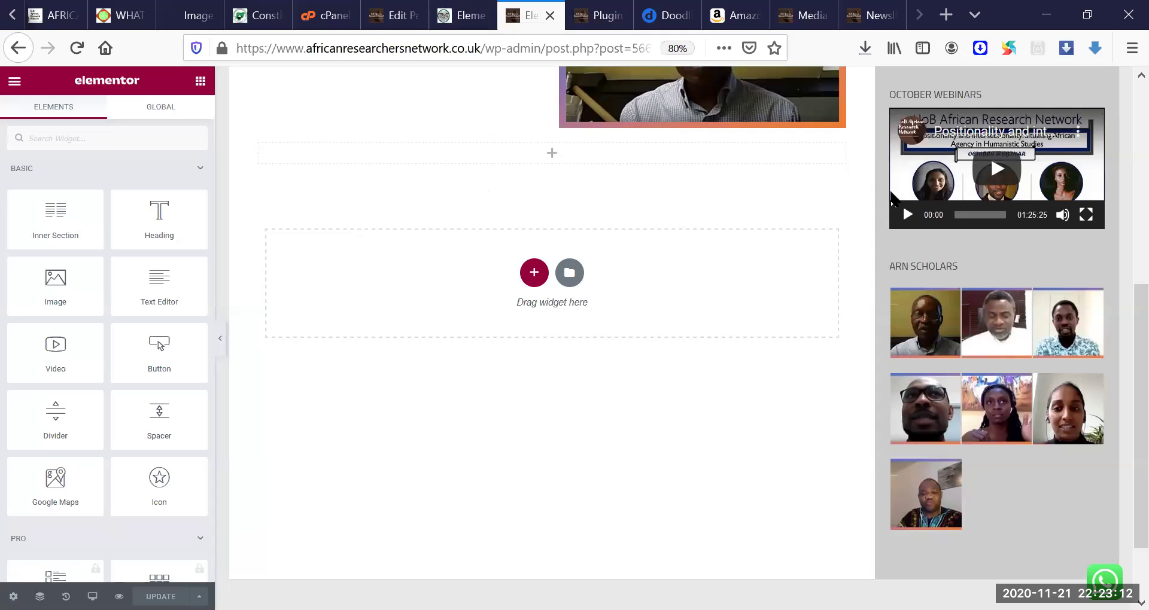
{"action": "scroll", "coordinate": [1120, 210], "scroll_direction": "up", "scroll_amount": 3}
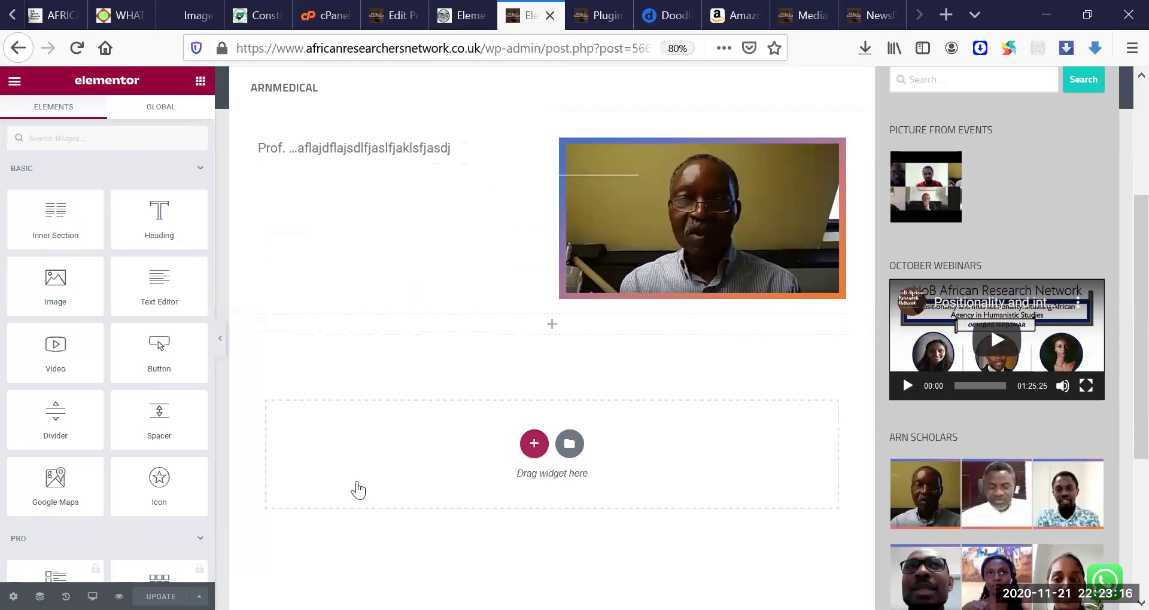
{"action": "left_click", "coordinate": [534, 445]}
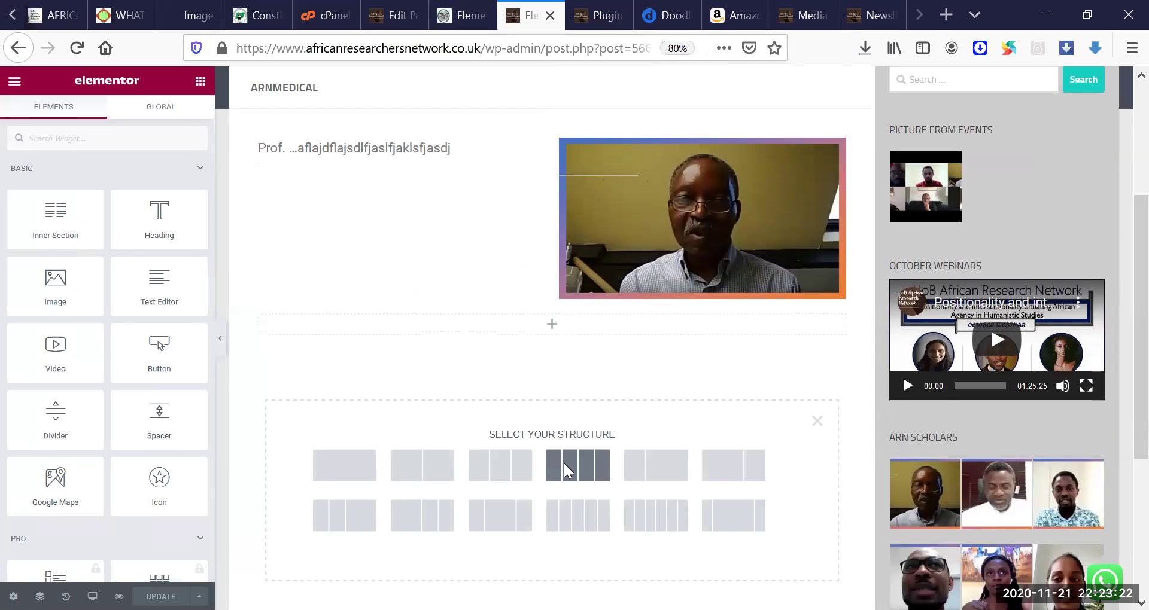
{"action": "left_click", "coordinate": [586, 474]}
Step: Place an Image widget in the first column of the new section and insert Slide6.jpg from the Media Library
{"action": "left_click", "coordinate": [329, 361]}
{"action": "left_click_drag", "start_coordinate": [52, 288], "coordinate": [246, 344]}
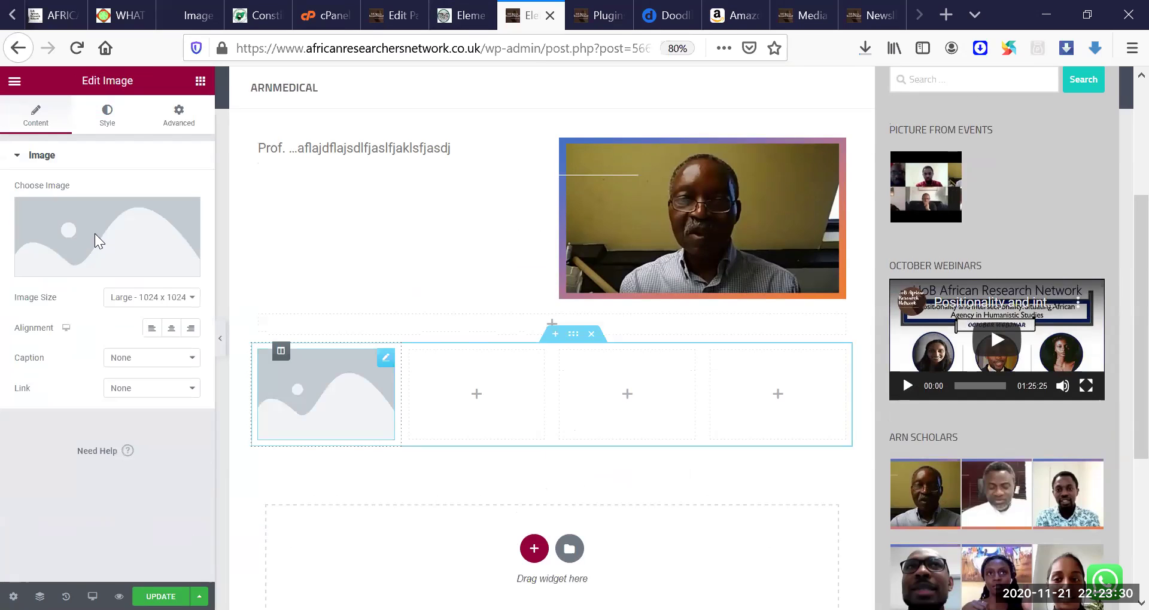
{"action": "left_click", "coordinate": [144, 236]}
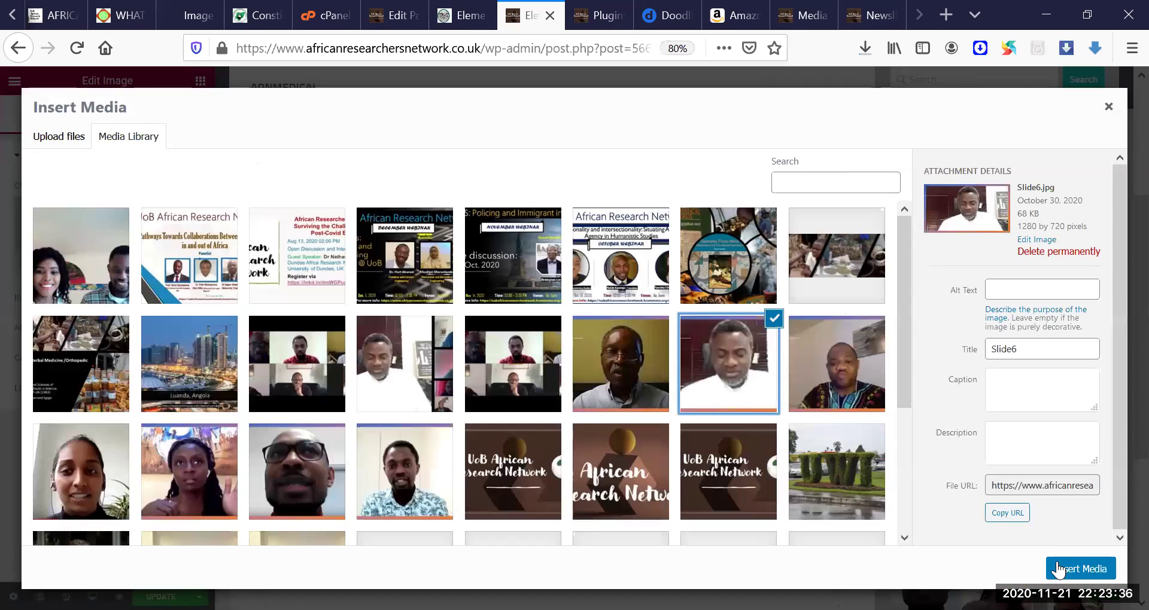
{"action": "left_click", "coordinate": [1059, 570]}
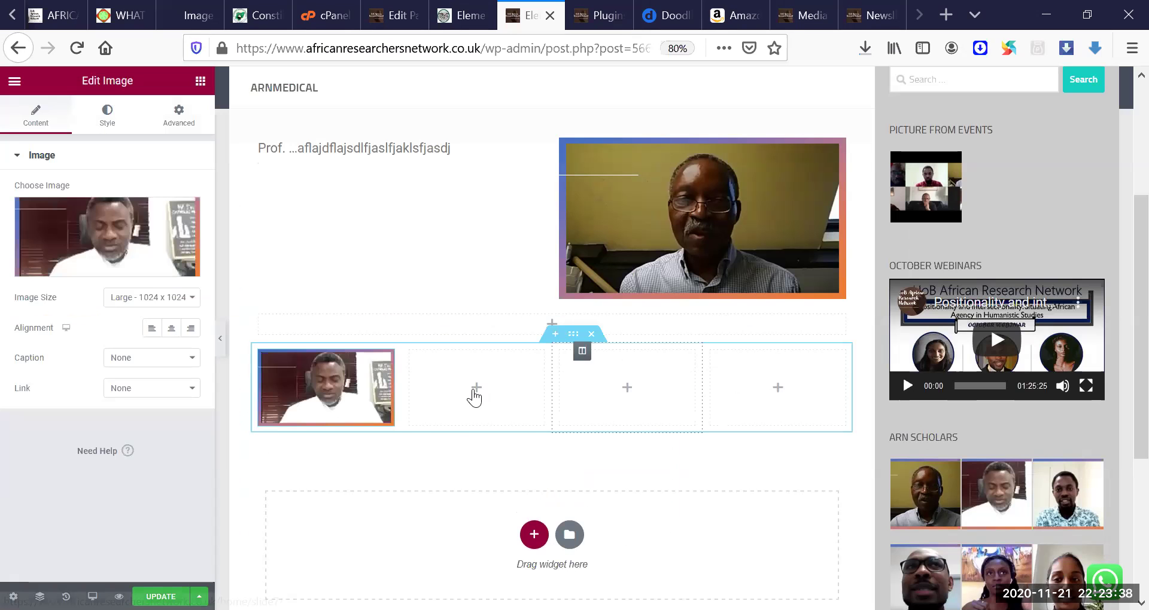
Step: Place an Image widget in the second column and insert the portrait of the man in the dark embroidered shirt
{"action": "left_click", "coordinate": [475, 392]}
{"action": "left_click_drag", "start_coordinate": [46, 291], "coordinate": [418, 373]}
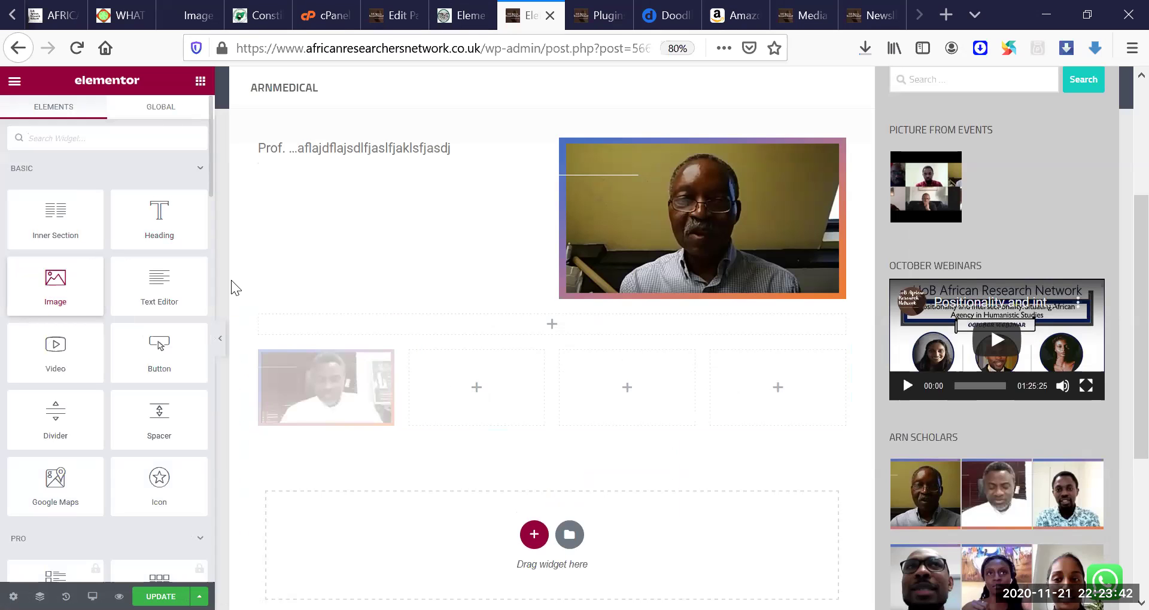
{"action": "left_click", "coordinate": [74, 242]}
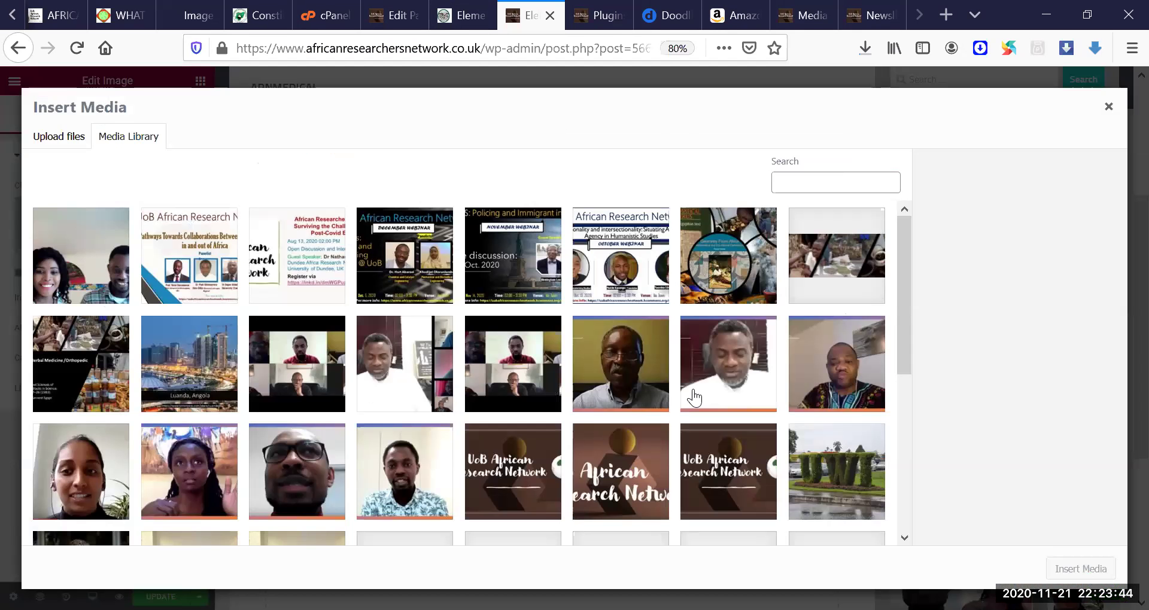
{"action": "left_click", "coordinate": [837, 364]}
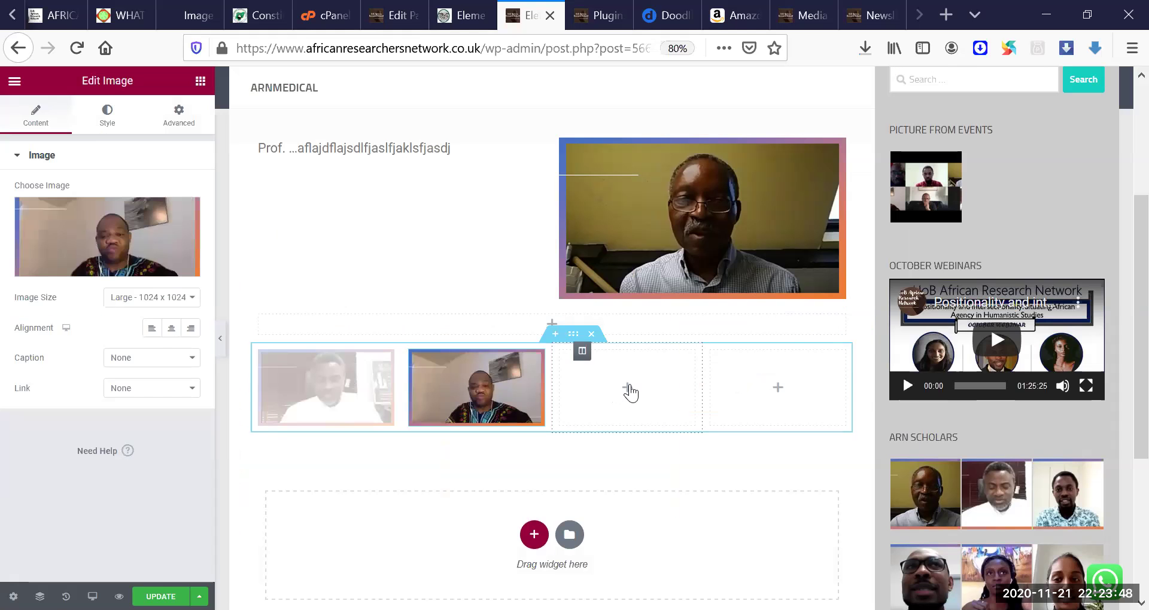
Step: Place an Image widget in the third column and insert the portrait of the woman with long braids and a raised hand
{"action": "left_click", "coordinate": [630, 388]}
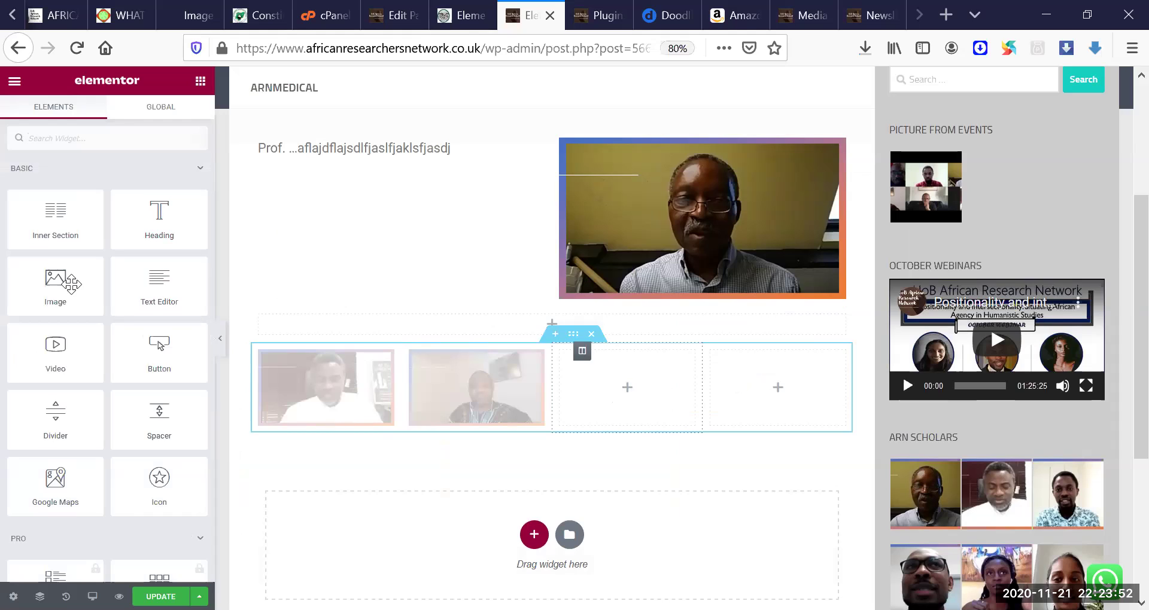
{"action": "left_click_drag", "start_coordinate": [48, 293], "coordinate": [614, 393]}
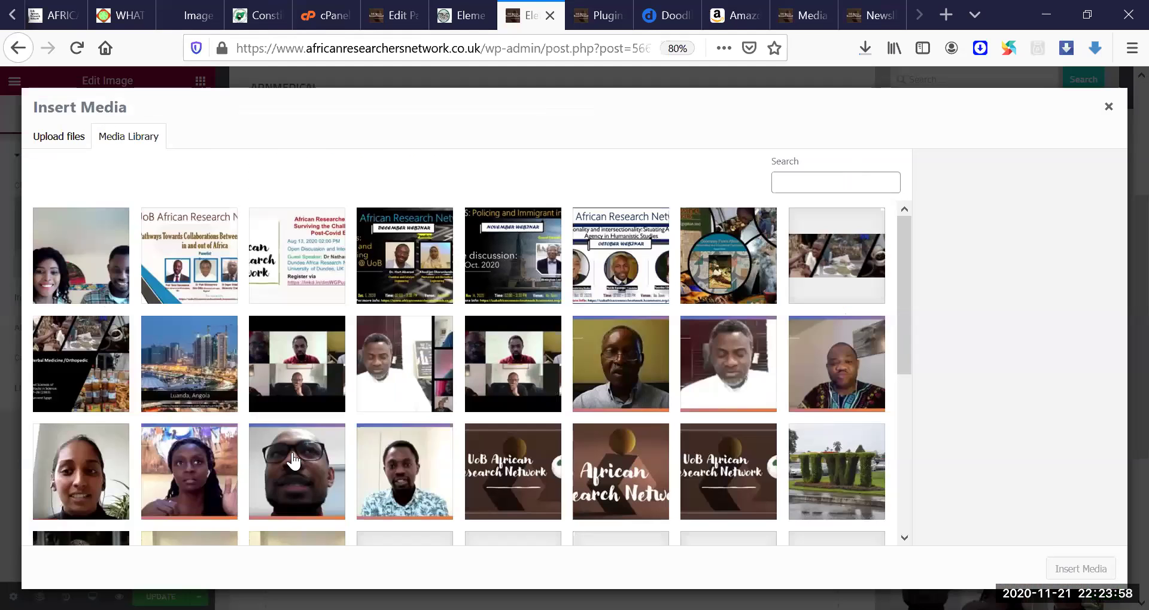
{"action": "left_click", "coordinate": [205, 473]}
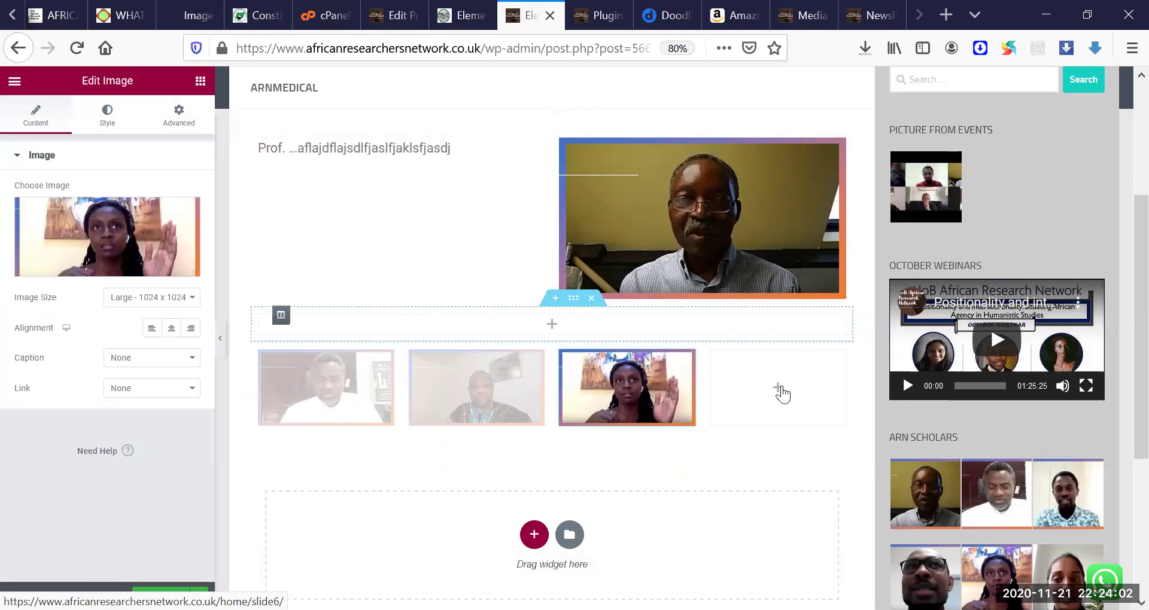
Step: Place an Image widget in the fourth column and try to insert the Slide4.jpg portrait from the Media Library
{"action": "left_click", "coordinate": [780, 388]}
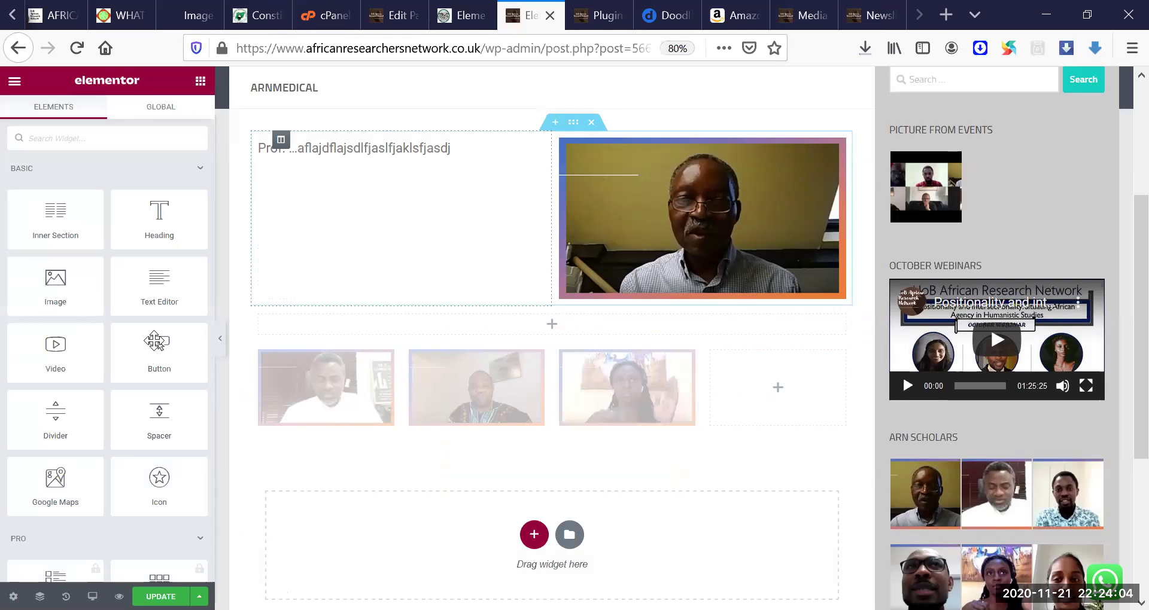
{"action": "left_click_drag", "start_coordinate": [61, 304], "coordinate": [755, 385]}
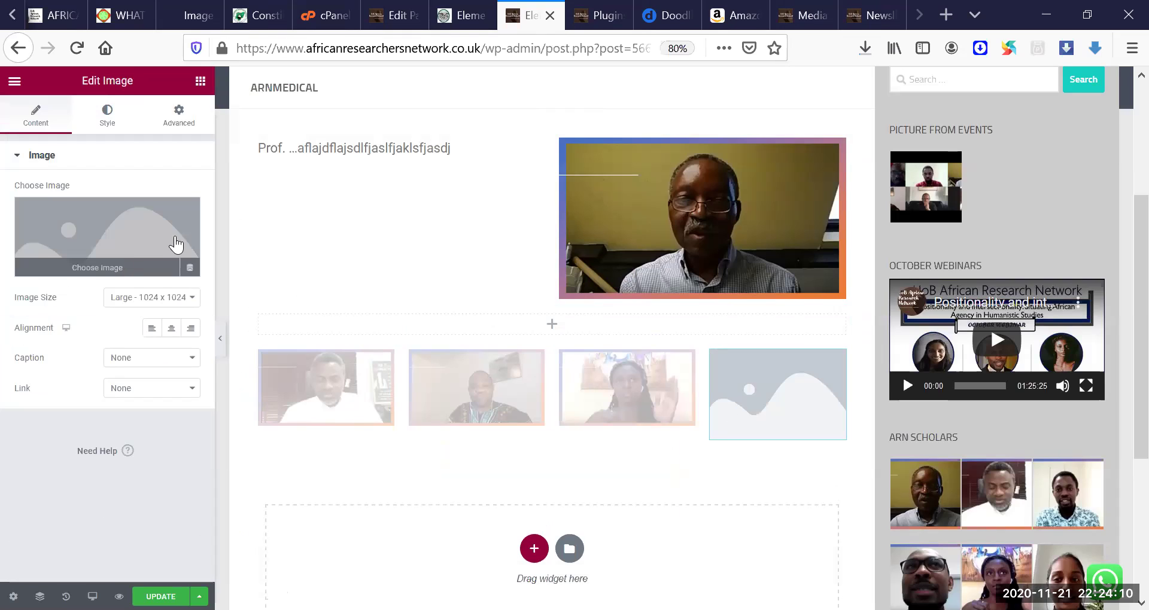
{"action": "left_click", "coordinate": [105, 245]}
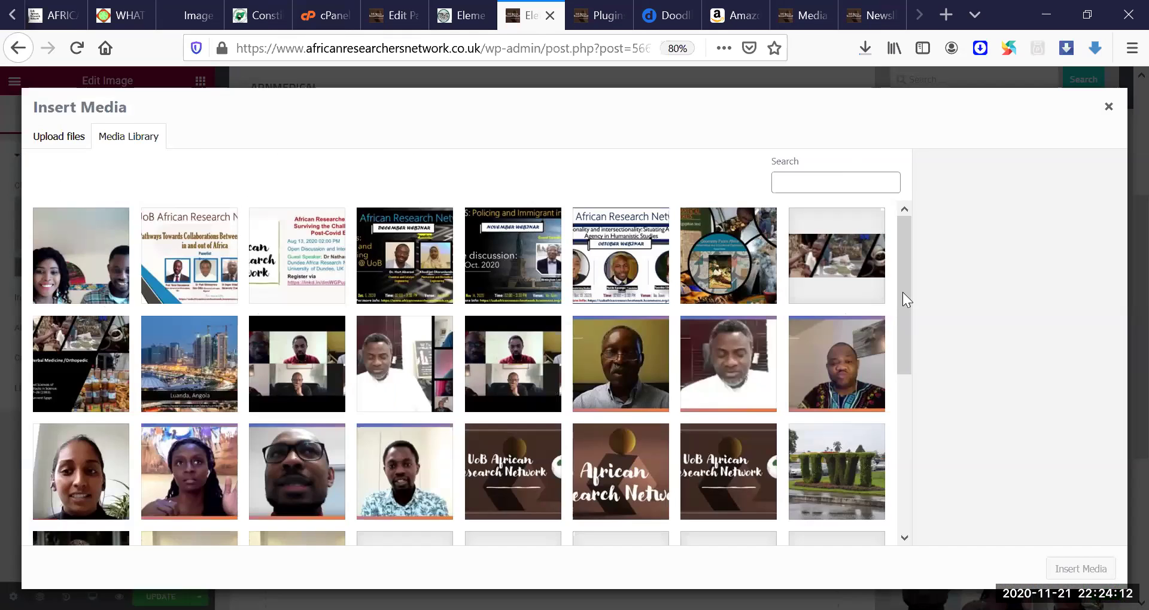
{"action": "left_click_drag", "start_coordinate": [905, 317], "coordinate": [908, 387]}
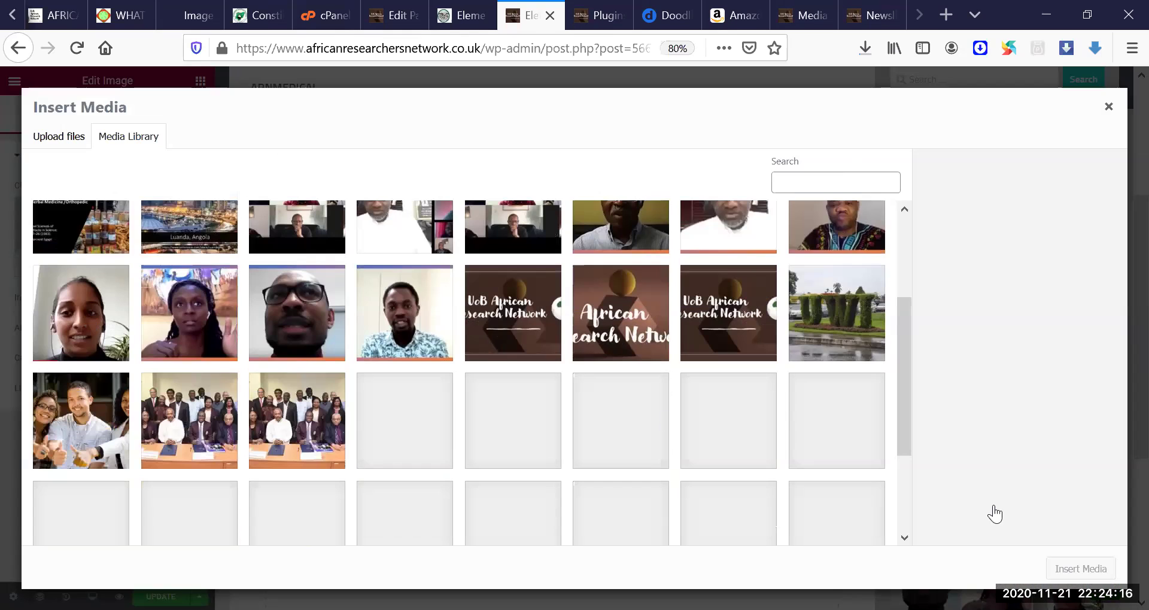
{"action": "left_click", "coordinate": [1077, 569]}
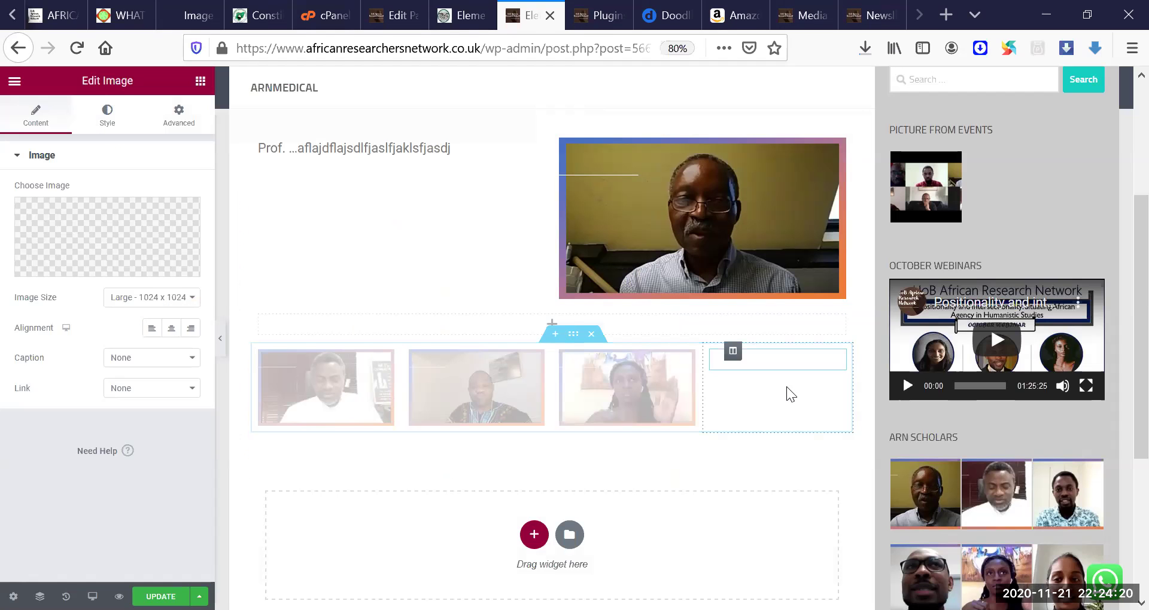
Step: Retry inserting Slide4.jpg into the blank Image widget from the fourth column
{"action": "left_click", "coordinate": [123, 255]}
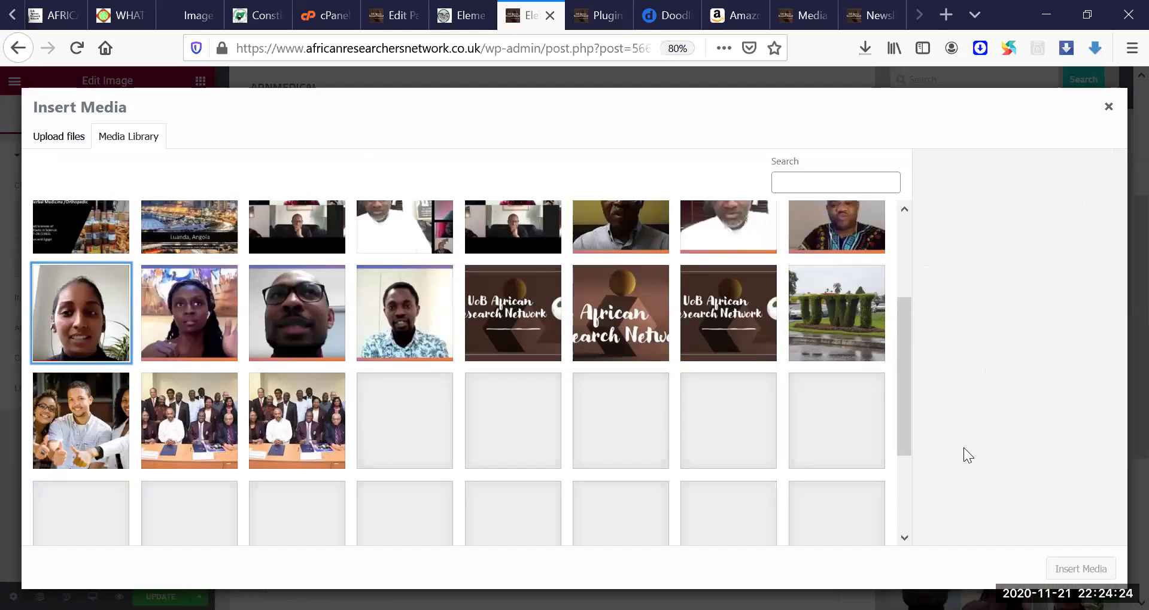
{"action": "left_click", "coordinate": [1101, 569]}
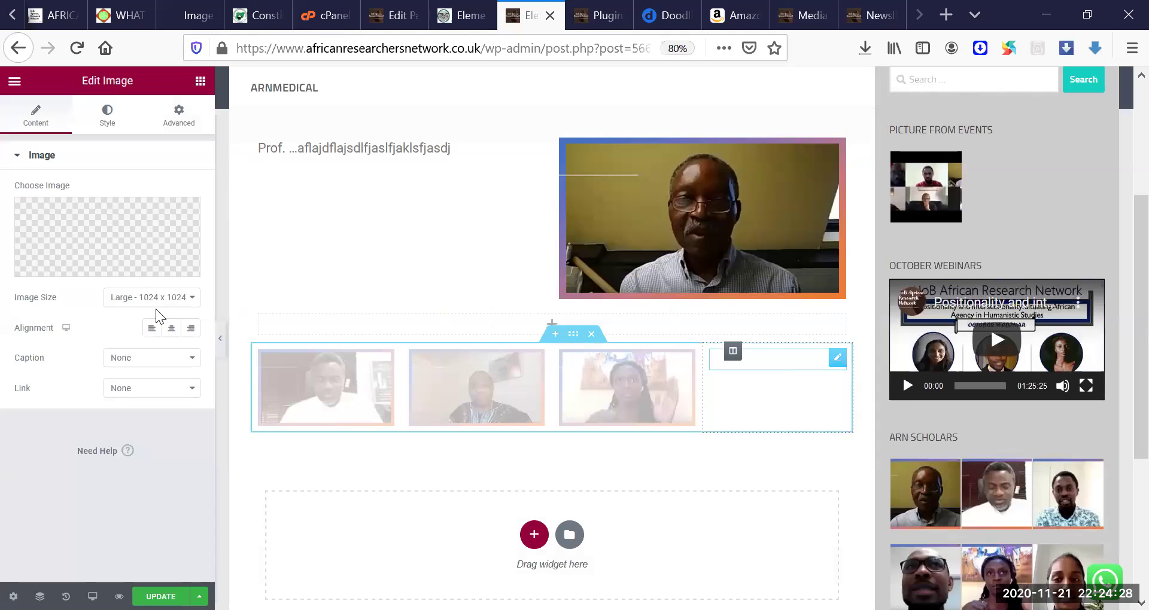
{"action": "left_click_drag", "start_coordinate": [779, 355], "coordinate": [778, 354]}
{"action": "left_click", "coordinate": [113, 248]}
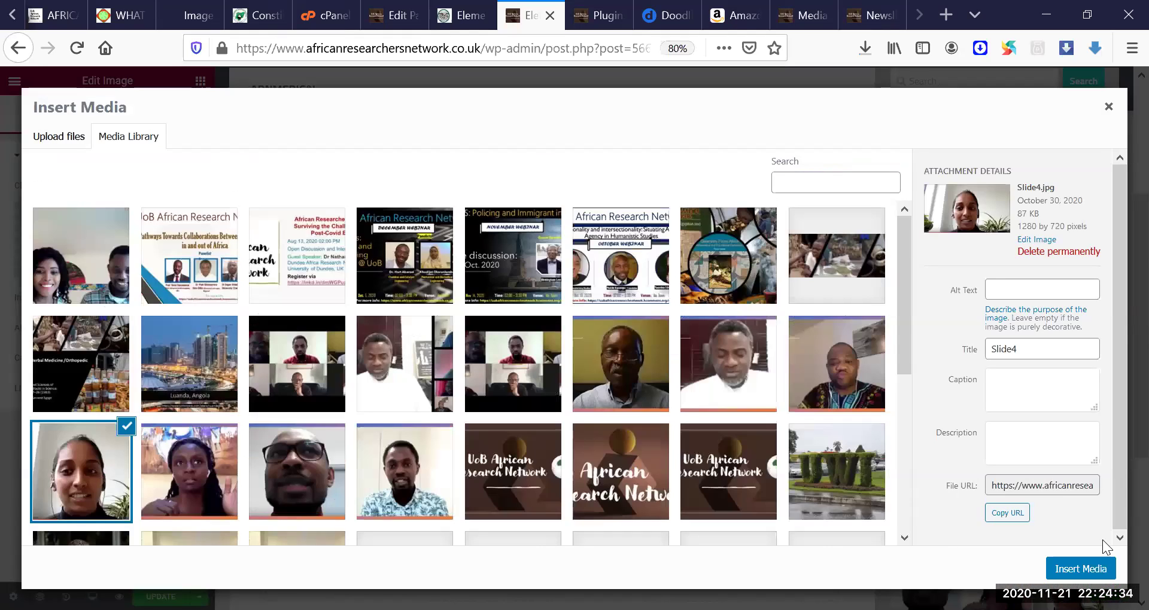
{"action": "left_click", "coordinate": [1077, 569]}
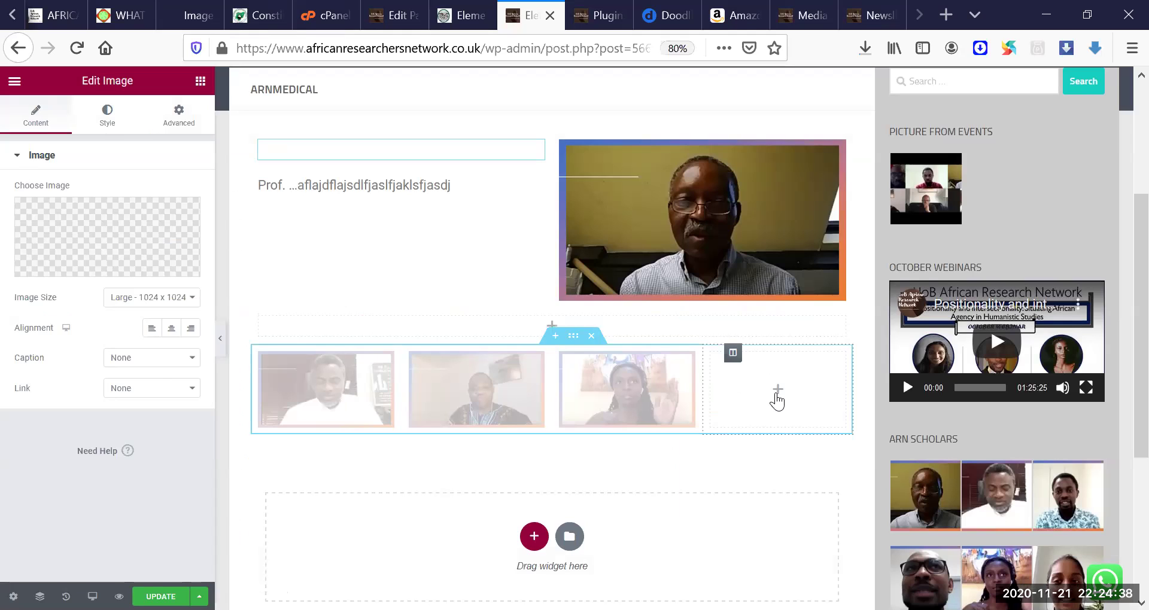
Step: Place a new Image widget in the emptied fourth column and try to insert Slide4.jpg again
{"action": "left_click", "coordinate": [776, 398]}
{"action": "left_click_drag", "start_coordinate": [30, 294], "coordinate": [753, 389]}
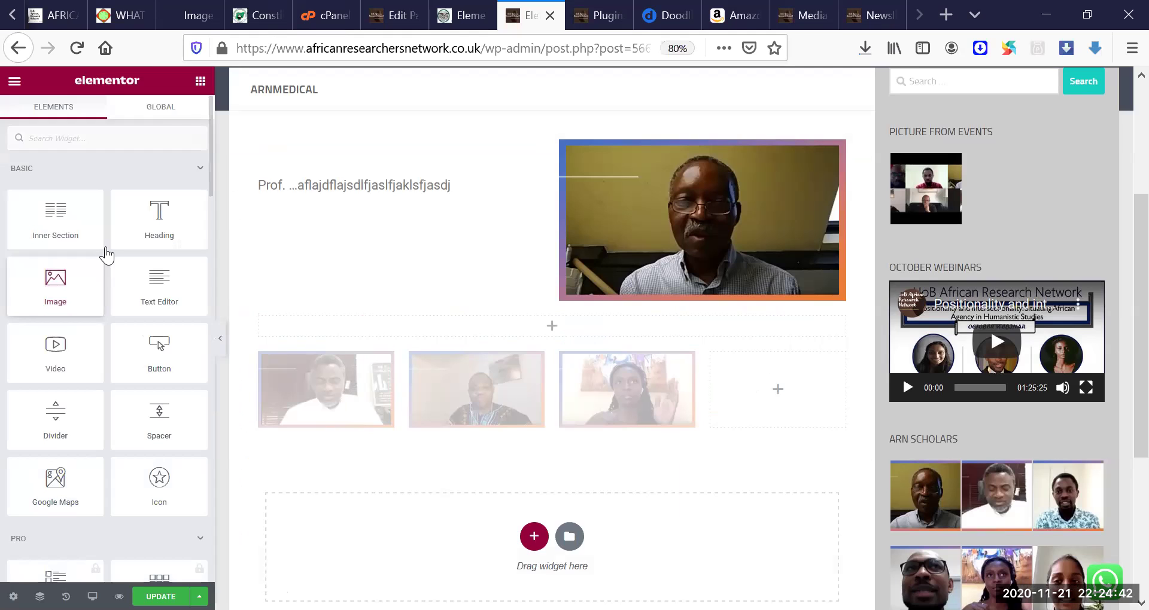
{"action": "left_click", "coordinate": [106, 254]}
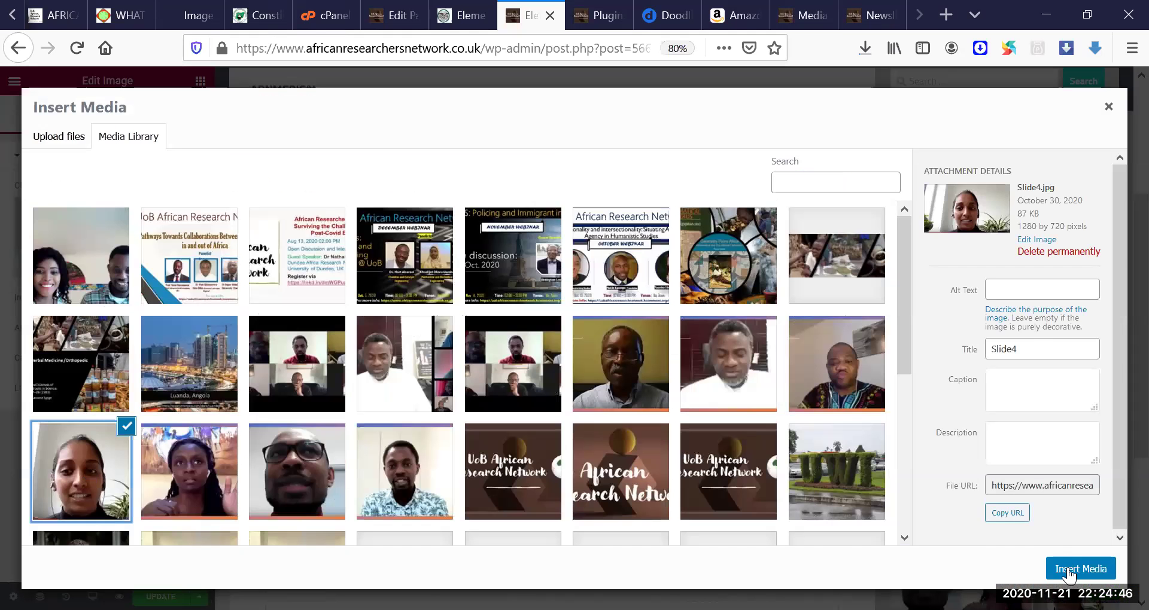
{"action": "left_click", "coordinate": [1074, 568]}
{"action": "mouse_move", "coordinate": [838, 370]}
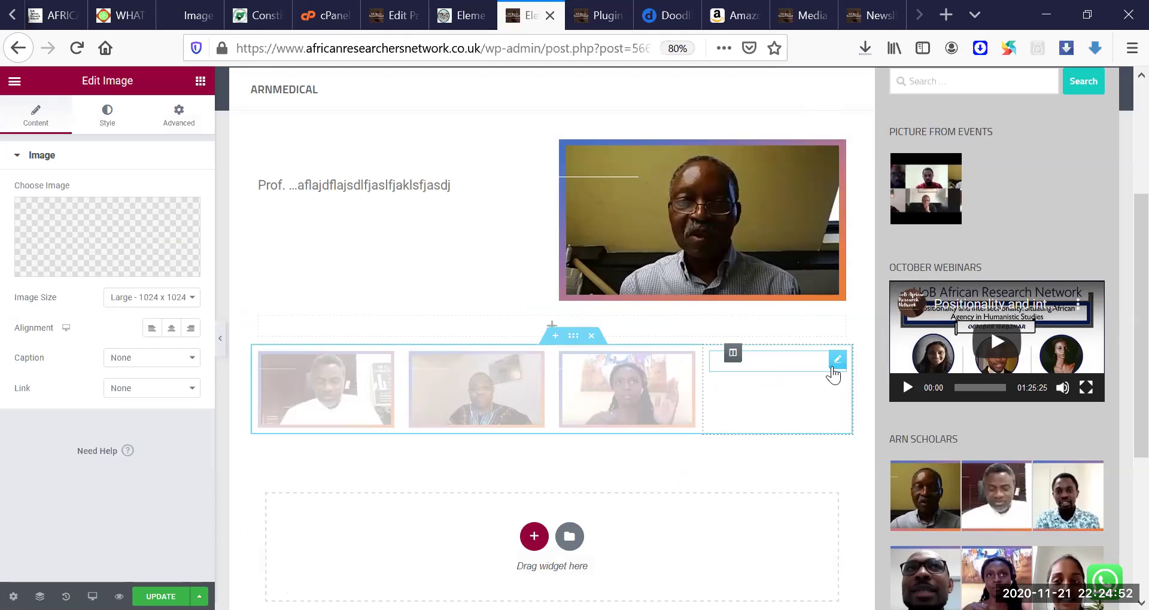
Step: Delete the blank Image widget and the fourth column from the portrait section
{"action": "right_click", "coordinate": [837, 371]}
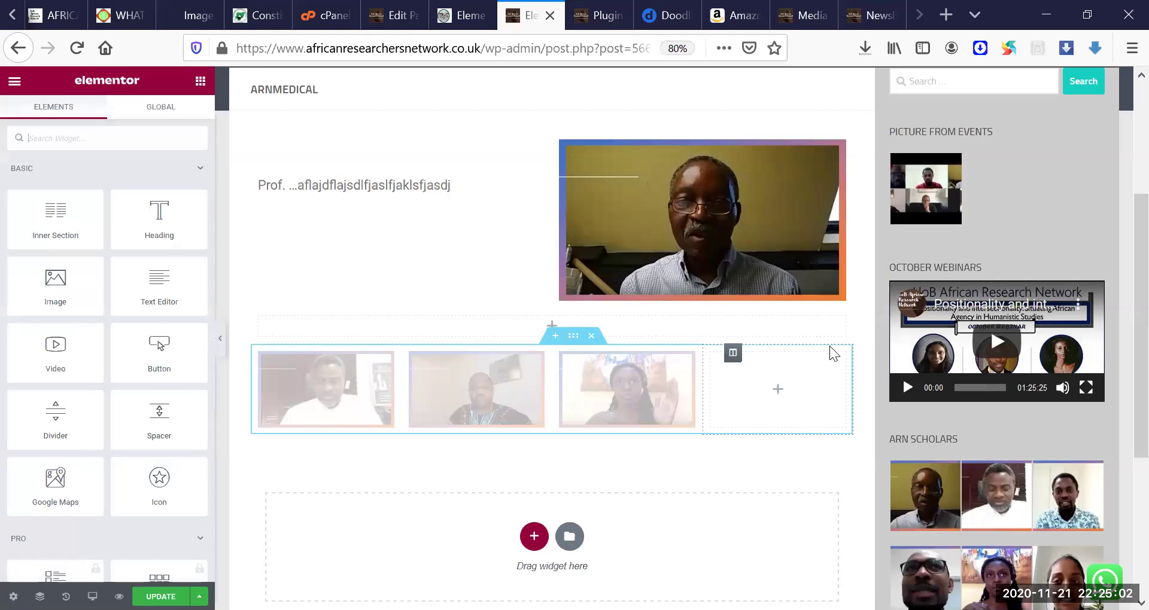
{"action": "right_click", "coordinate": [733, 353]}
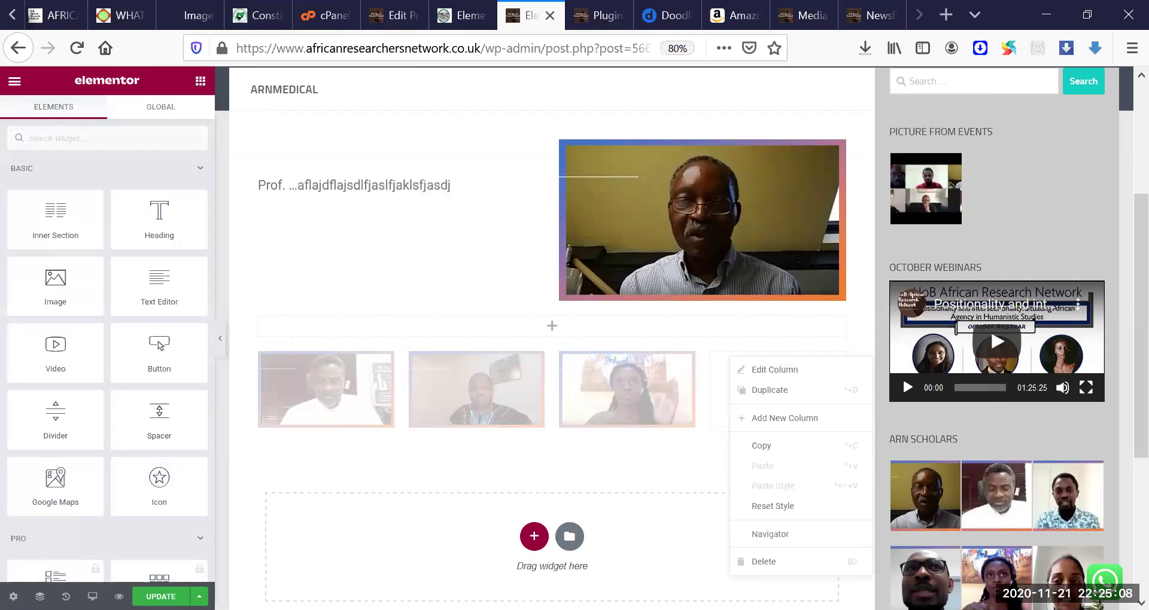
{"action": "left_click", "coordinate": [760, 562]}
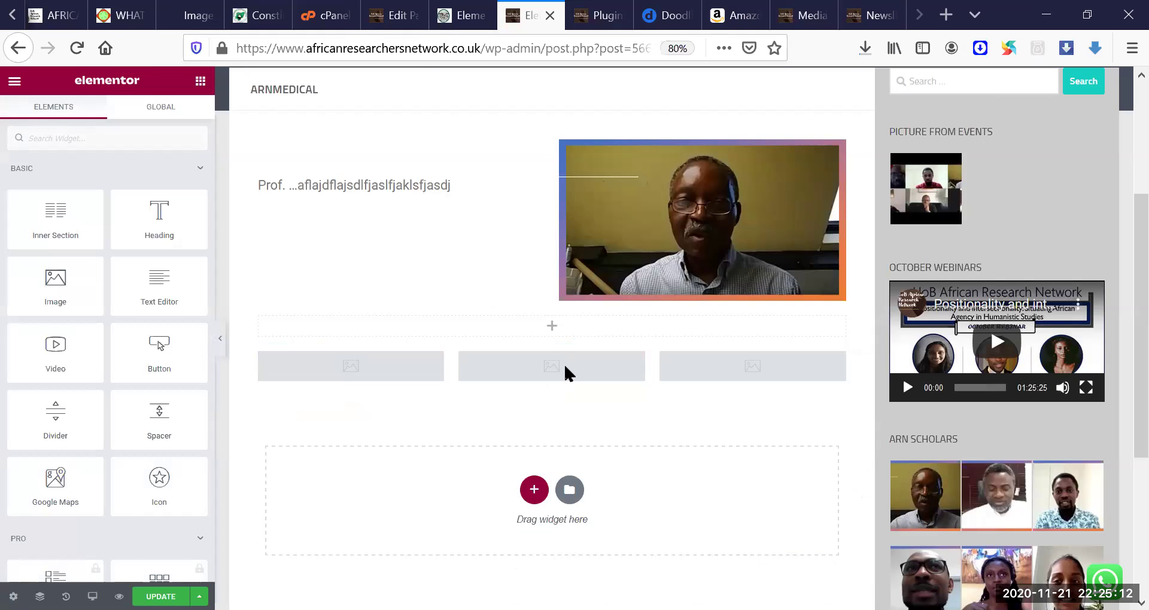
Step: Open the third column's Image widget settings and save the ARNMEDICAL page
{"action": "left_click_drag", "start_coordinate": [395, 379], "coordinate": [363, 370]}
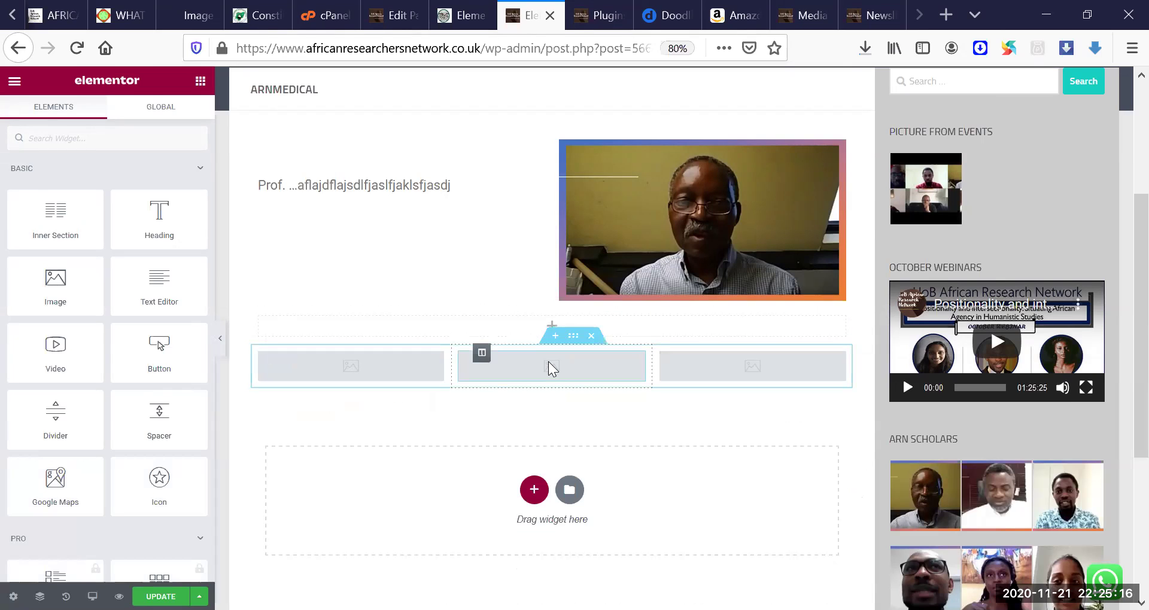
{"action": "left_click", "coordinate": [704, 359]}
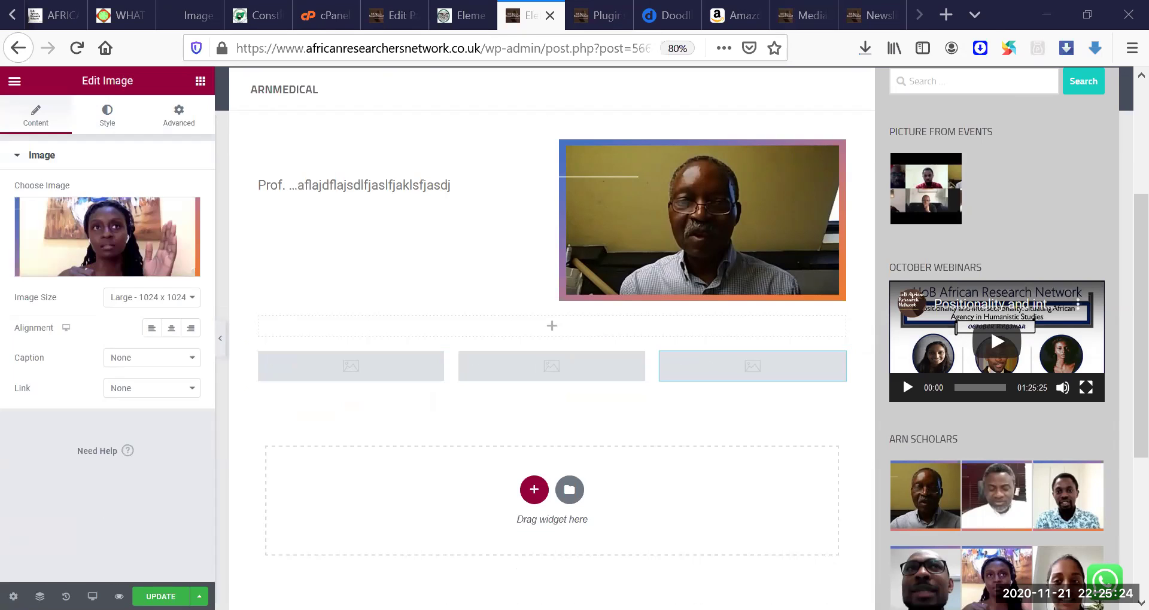
{"action": "key", "text": "ctrl+s"}
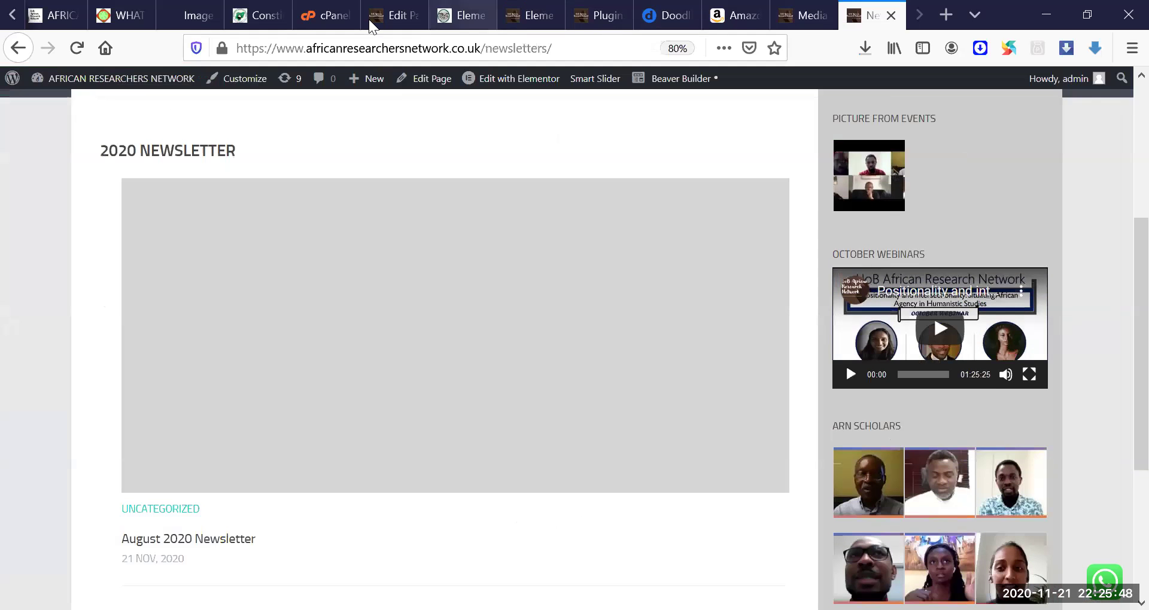
{"action": "left_click", "coordinate": [520, 13]}
Step: Switch to the WordPress Media Library page and open the theme's Header settings
{"action": "left_click", "coordinate": [786, 13]}
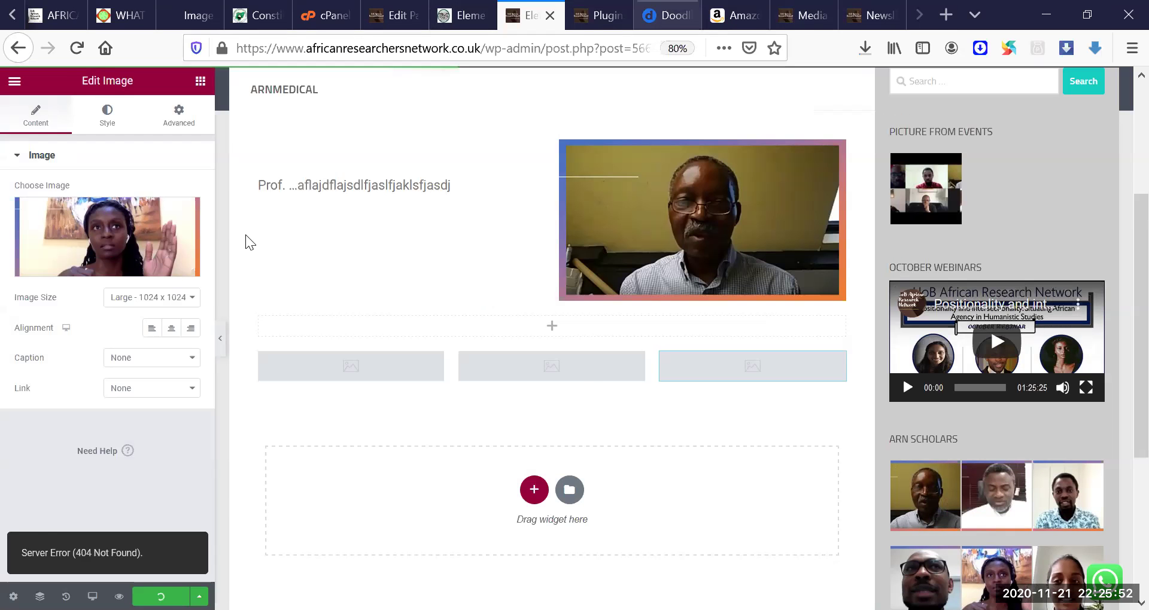
{"action": "mouse_move", "coordinate": [50, 461]}
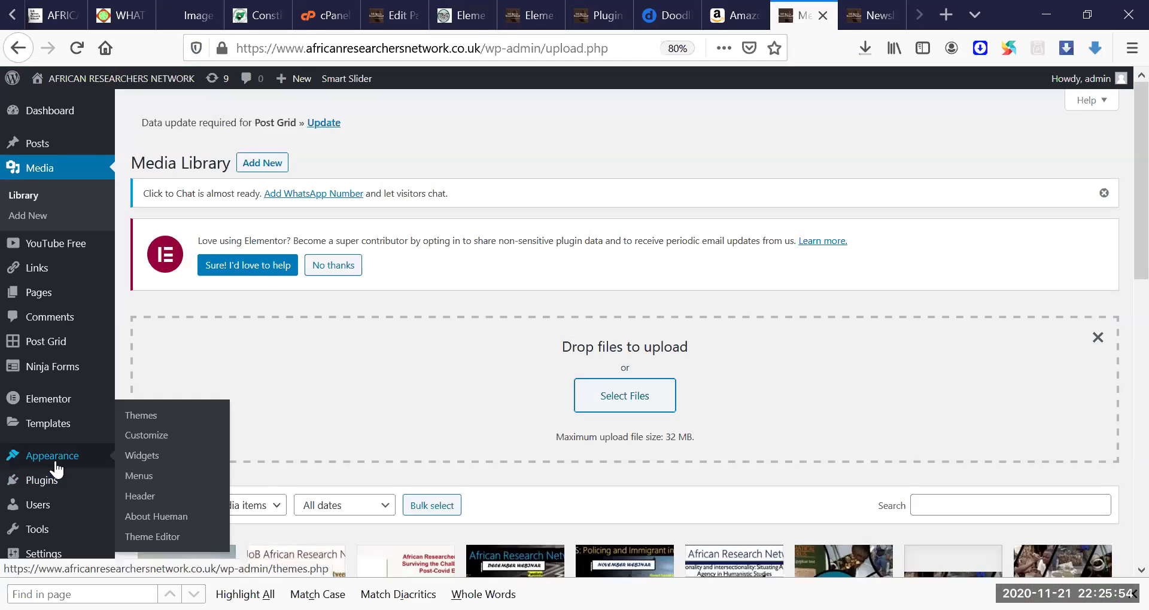
{"action": "left_click", "coordinate": [144, 496]}
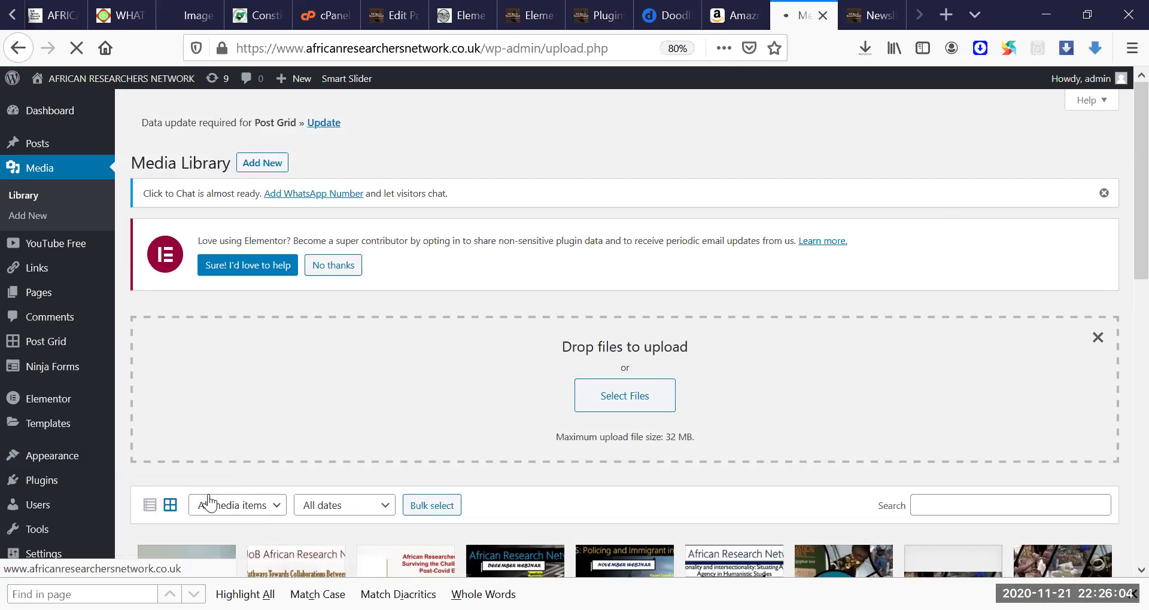
Step: Switch to the Music Therapist Association of Nigeria About Us page in Elementor, save it and open the editor's main menu
{"action": "left_click", "coordinate": [466, 14]}
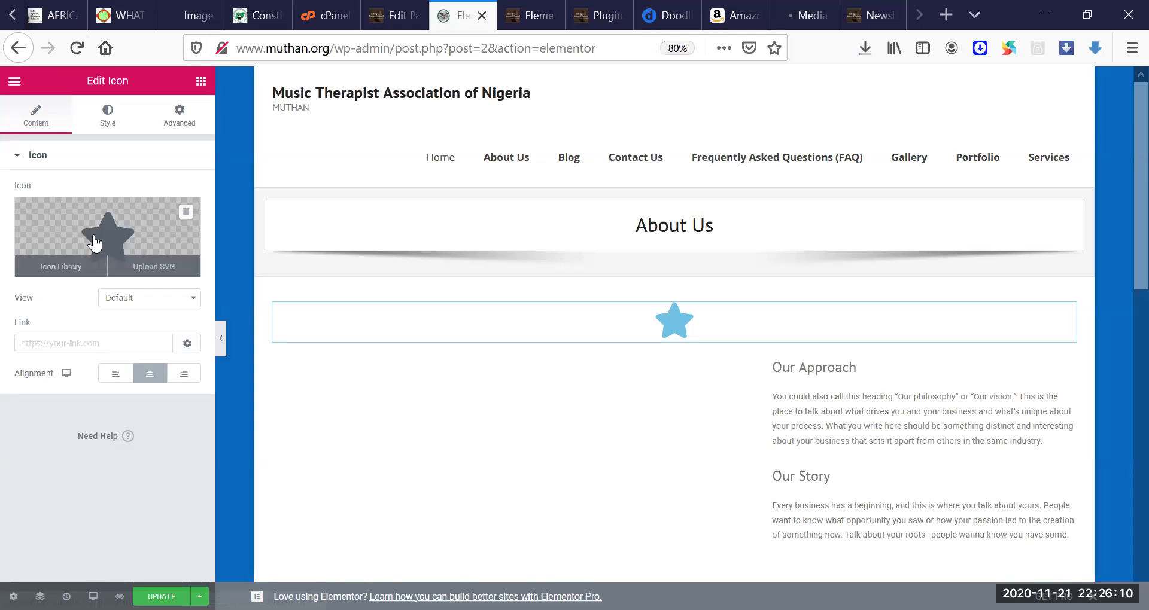
{"action": "left_click", "coordinate": [17, 156]}
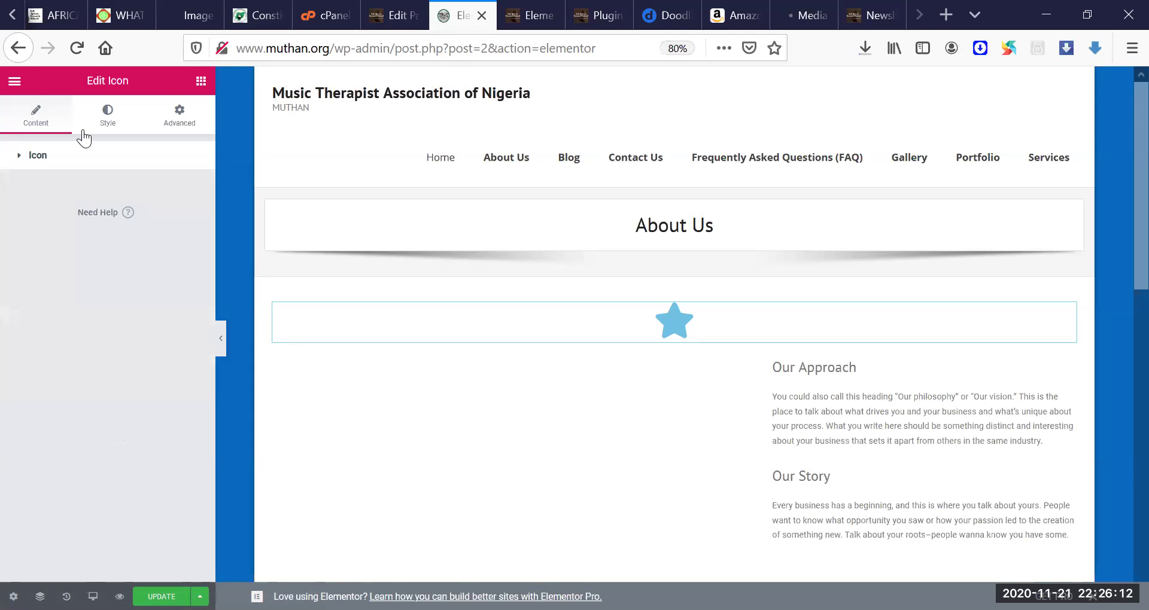
{"action": "left_click", "coordinate": [200, 597]}
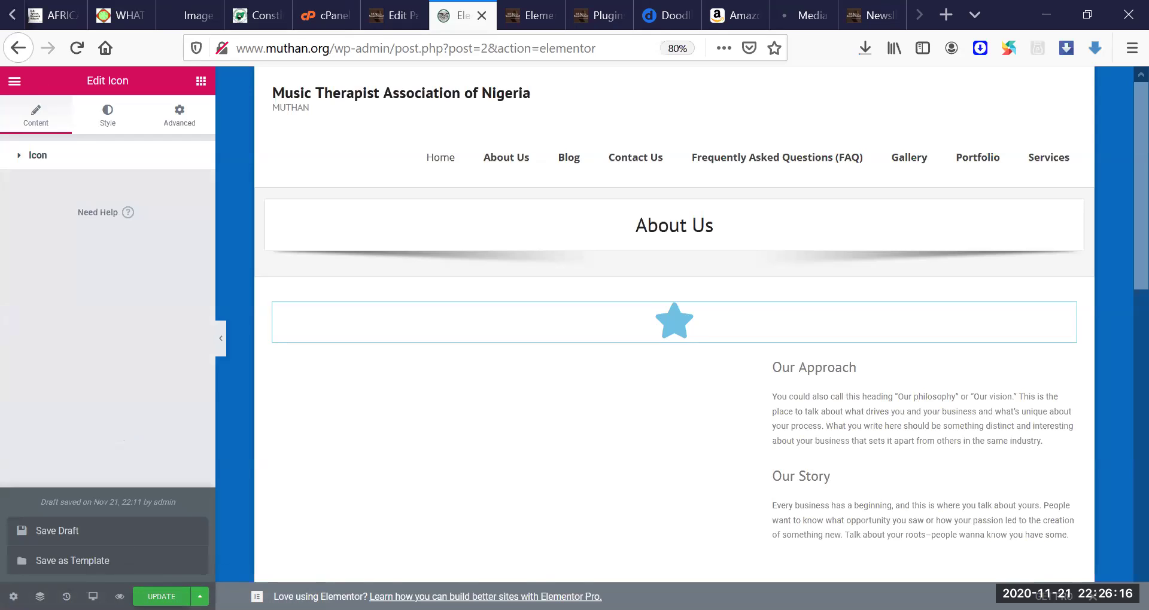
{"action": "key", "text": "ctrl+s"}
{"action": "left_click", "coordinate": [13, 83]}
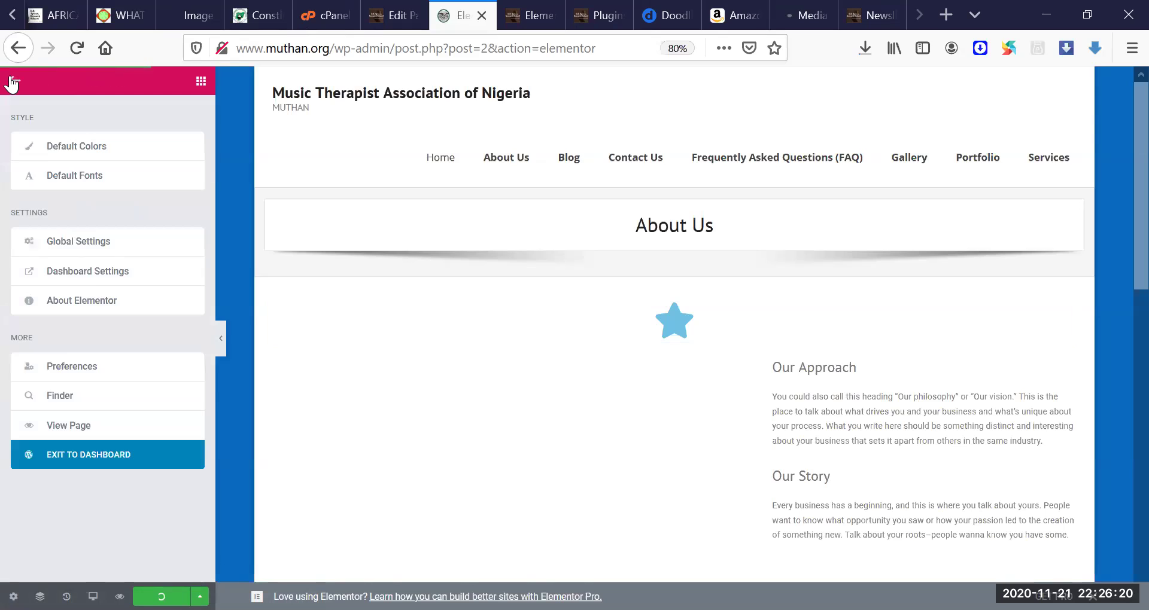